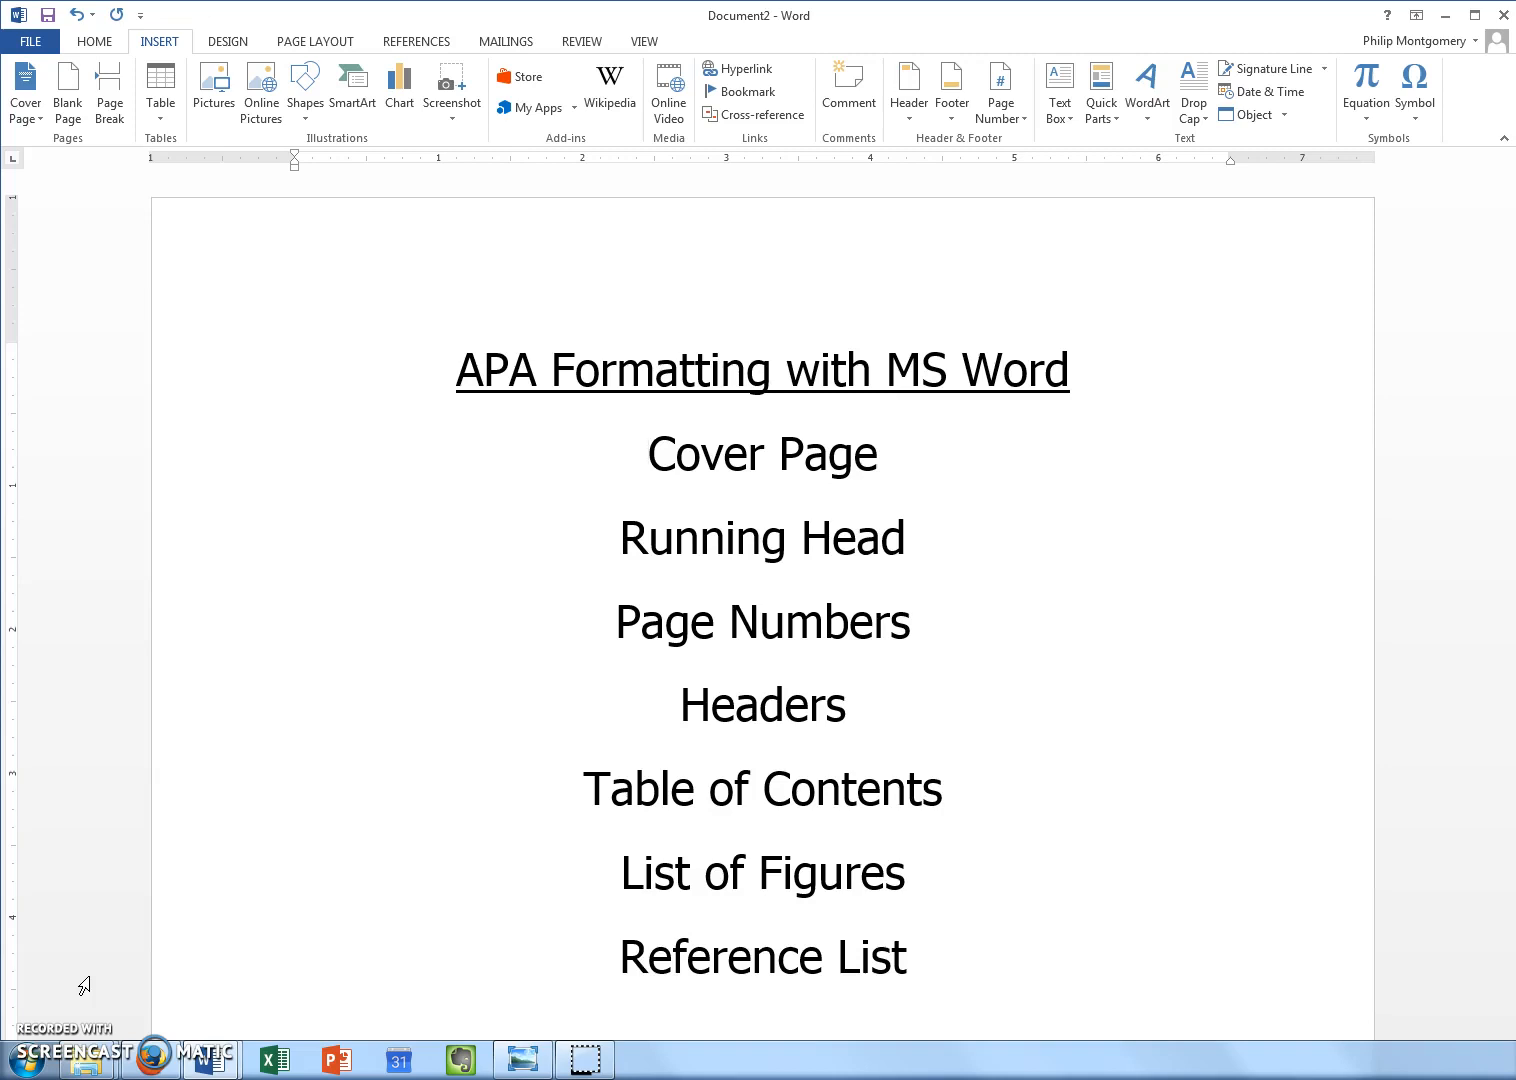
# - Switch from the topic list to the thesis document and delete the "Cover Page" line above the title
pyautogui.click(84, 968)
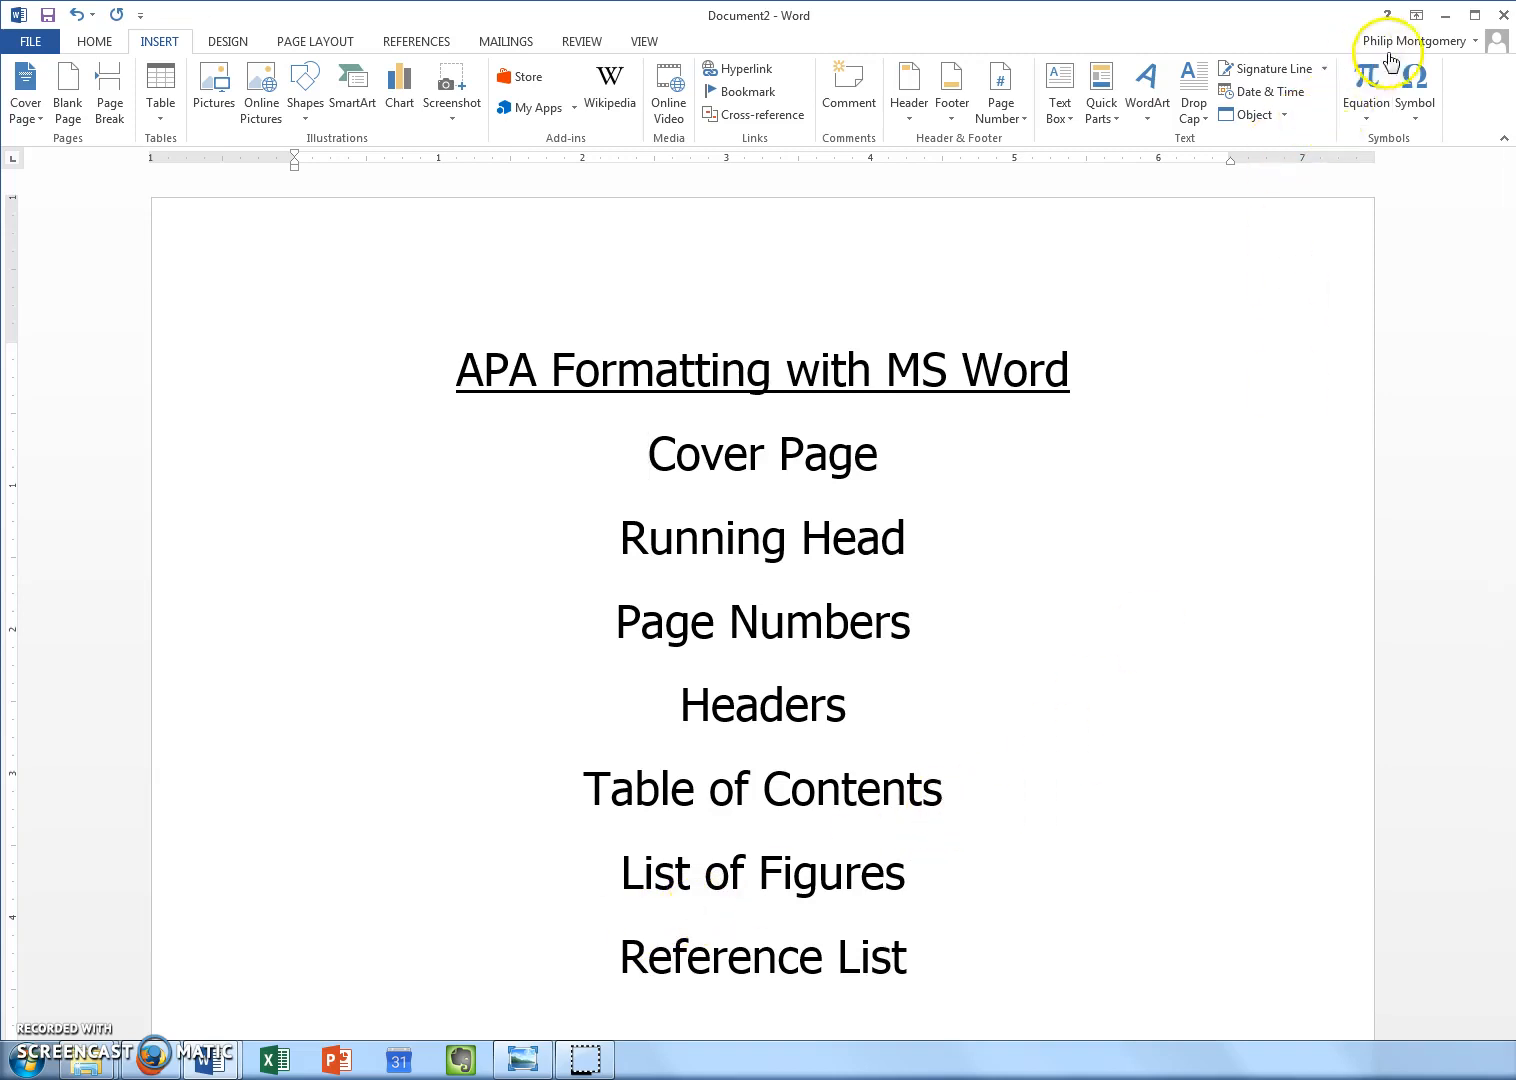
pyautogui.click(1444, 18)
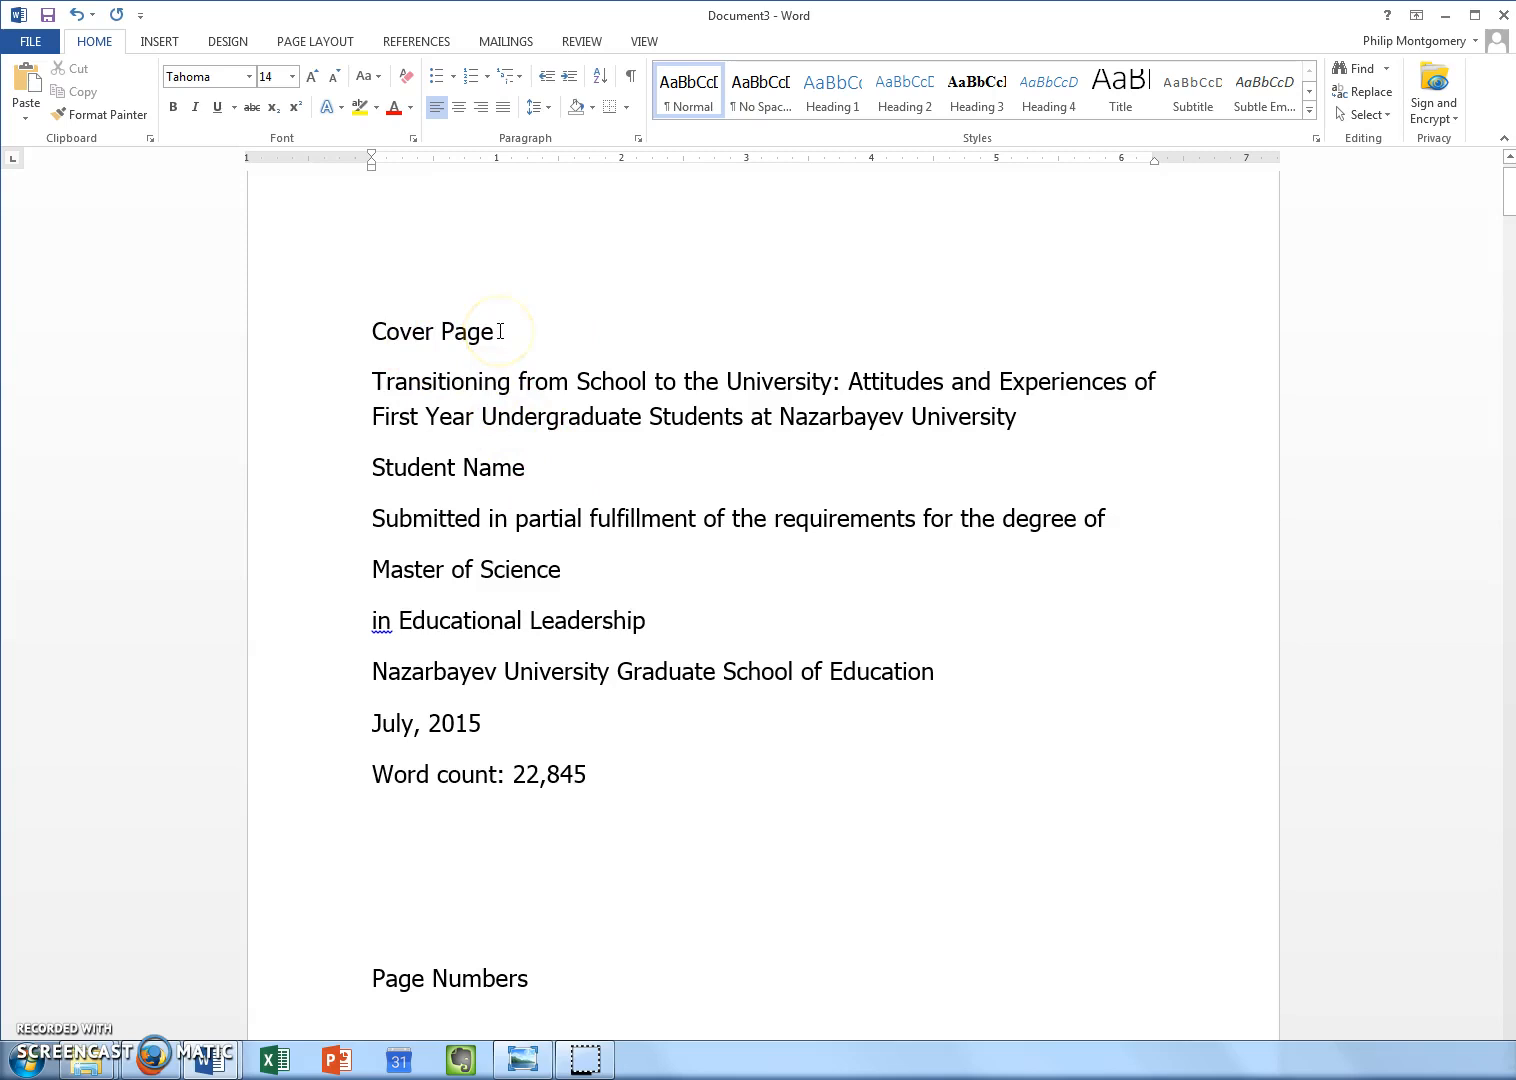
pyautogui.click(255, 352)
pyautogui.press('Delete')
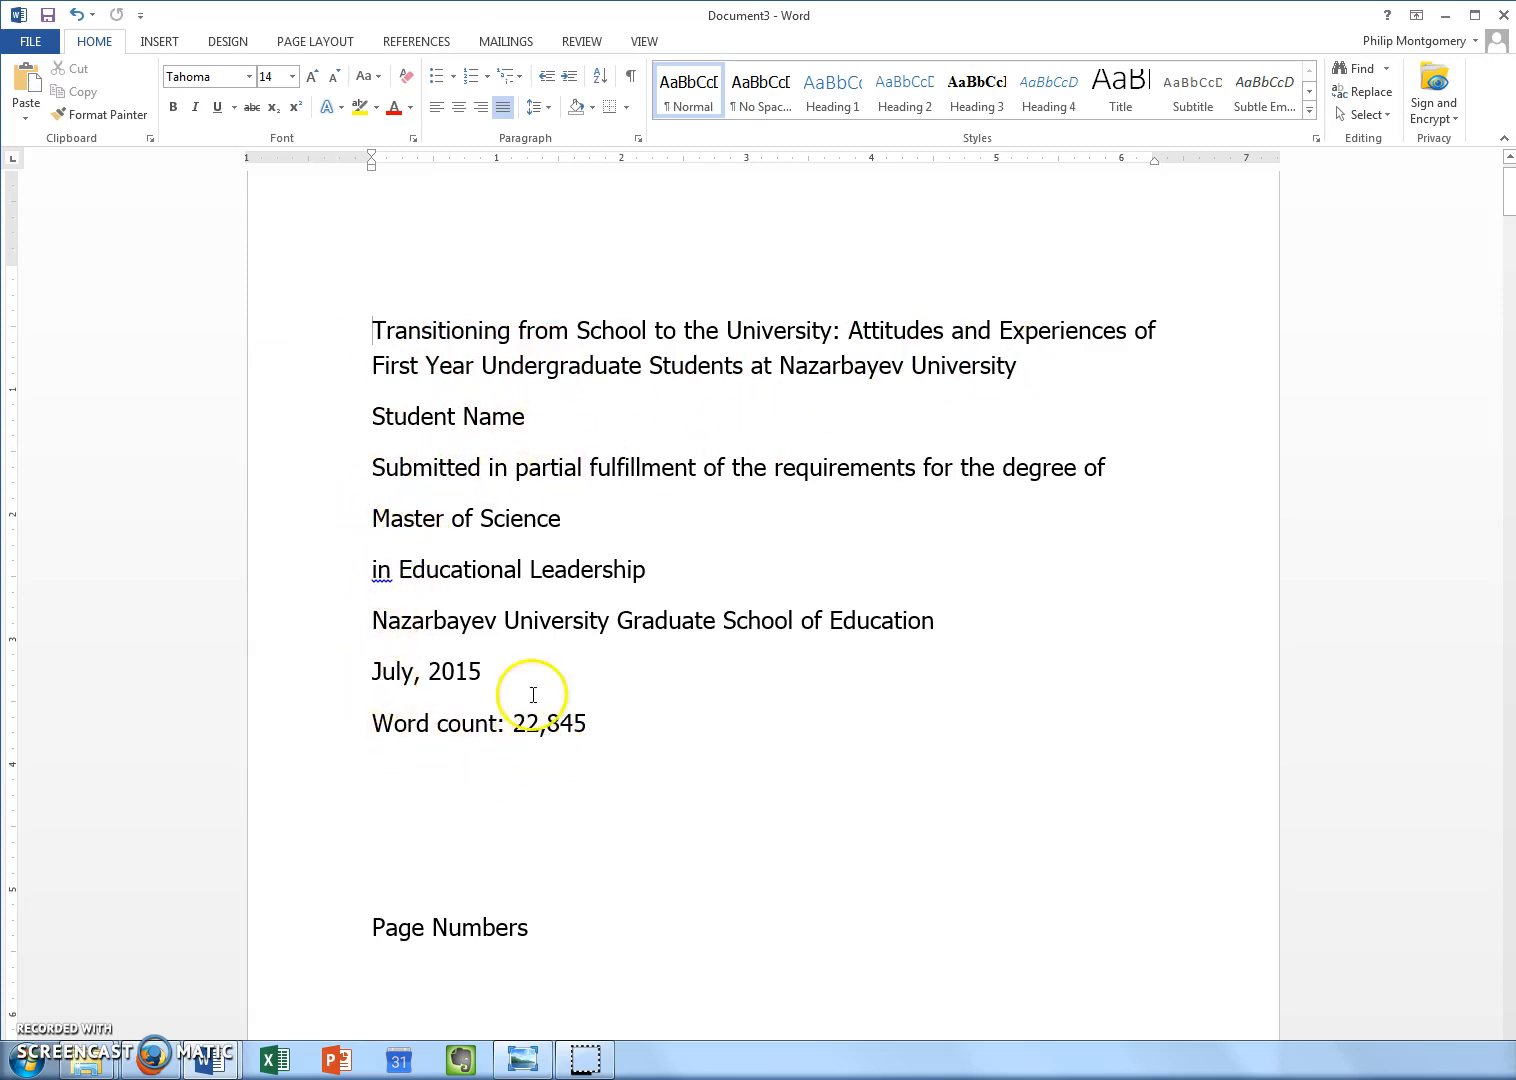
pyautogui.moveTo(370, 330); pyautogui.dragTo(1042, 367)
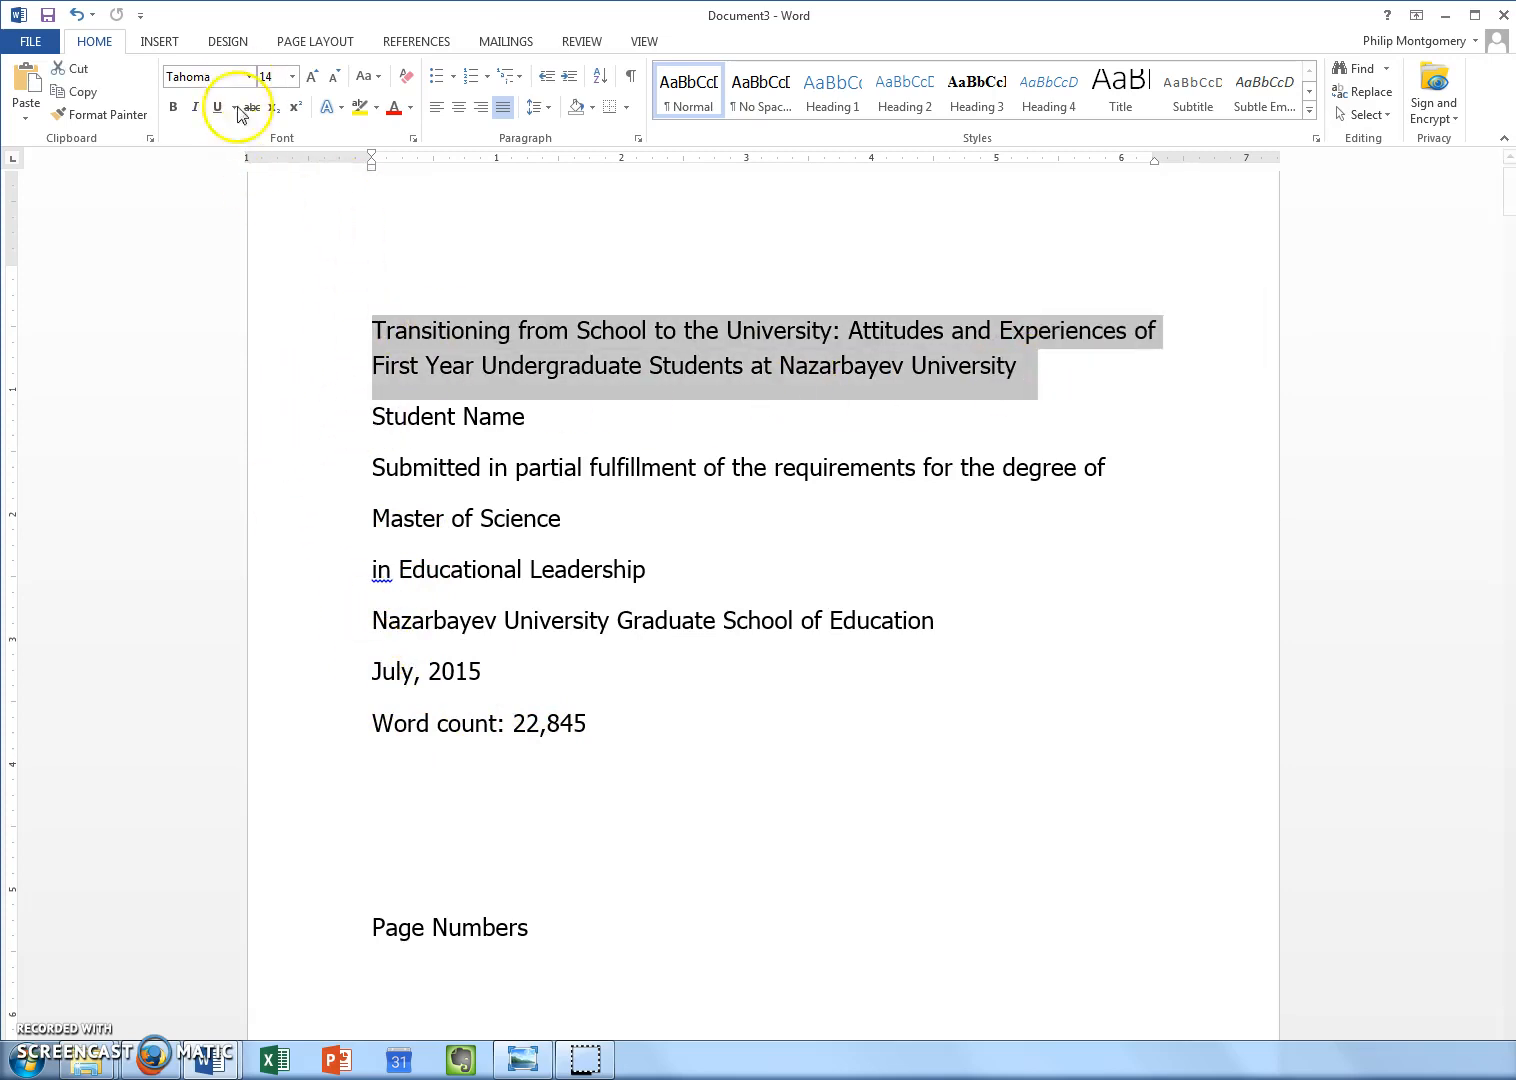
pyautogui.scroll(-10, 582, 680)
pyautogui.scroll(-5, 597, 735)
pyautogui.click(596, 738)
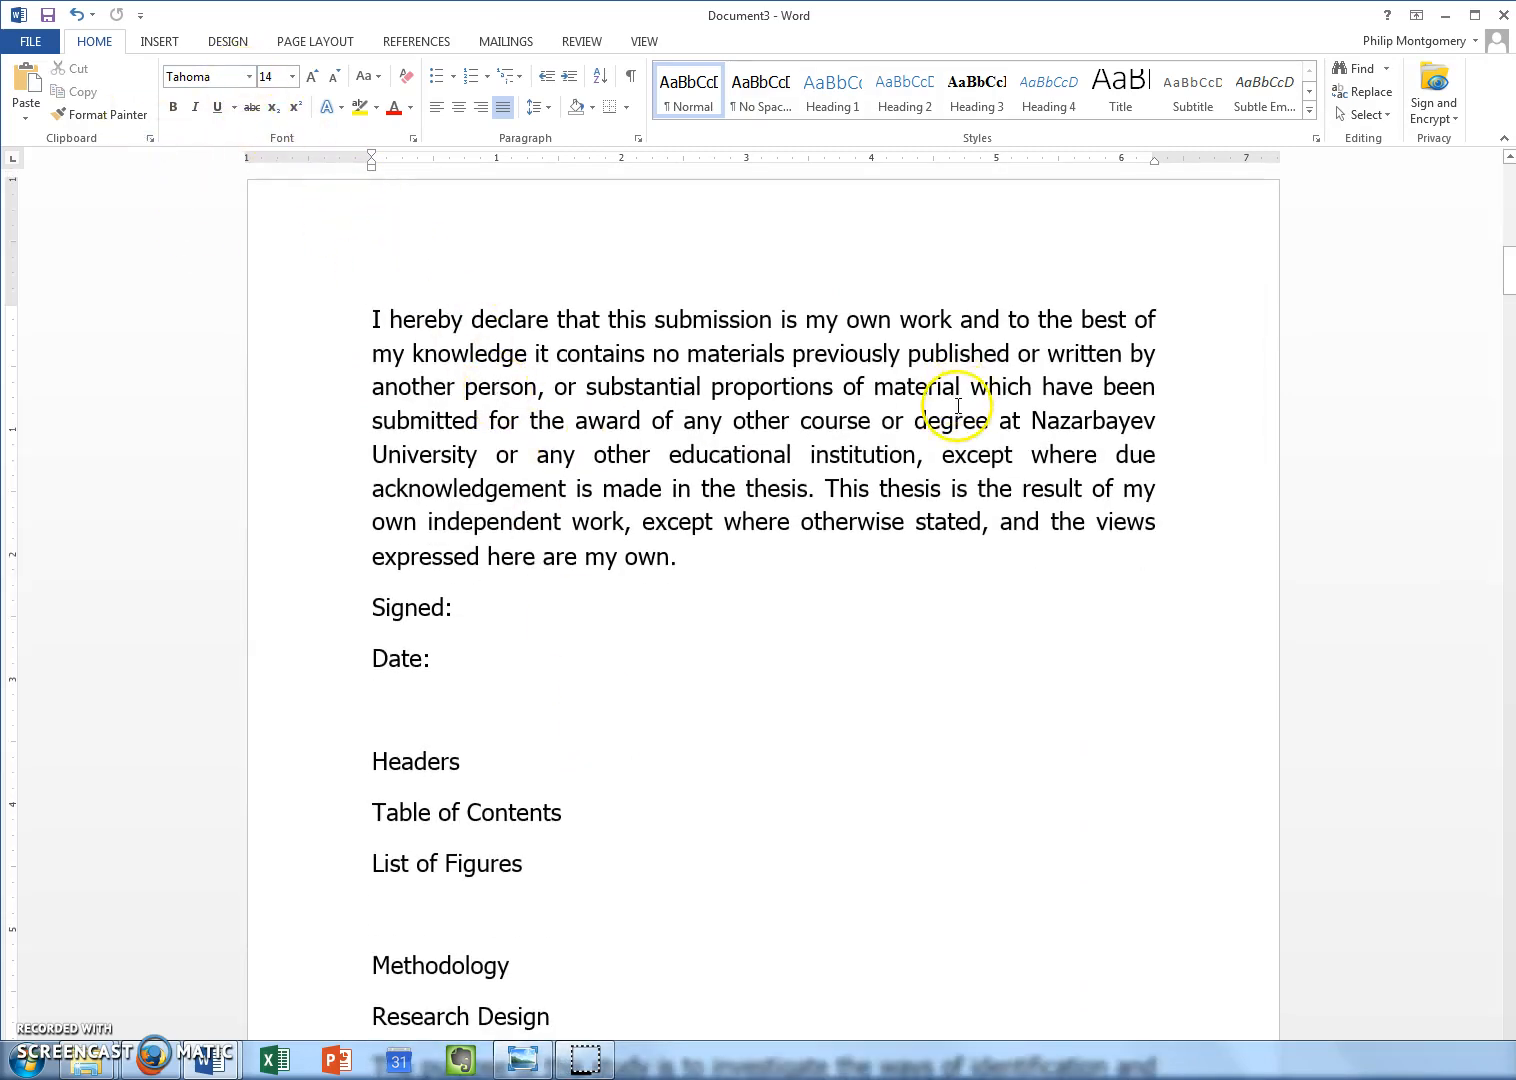
pyautogui.scroll(15, 802, 565)
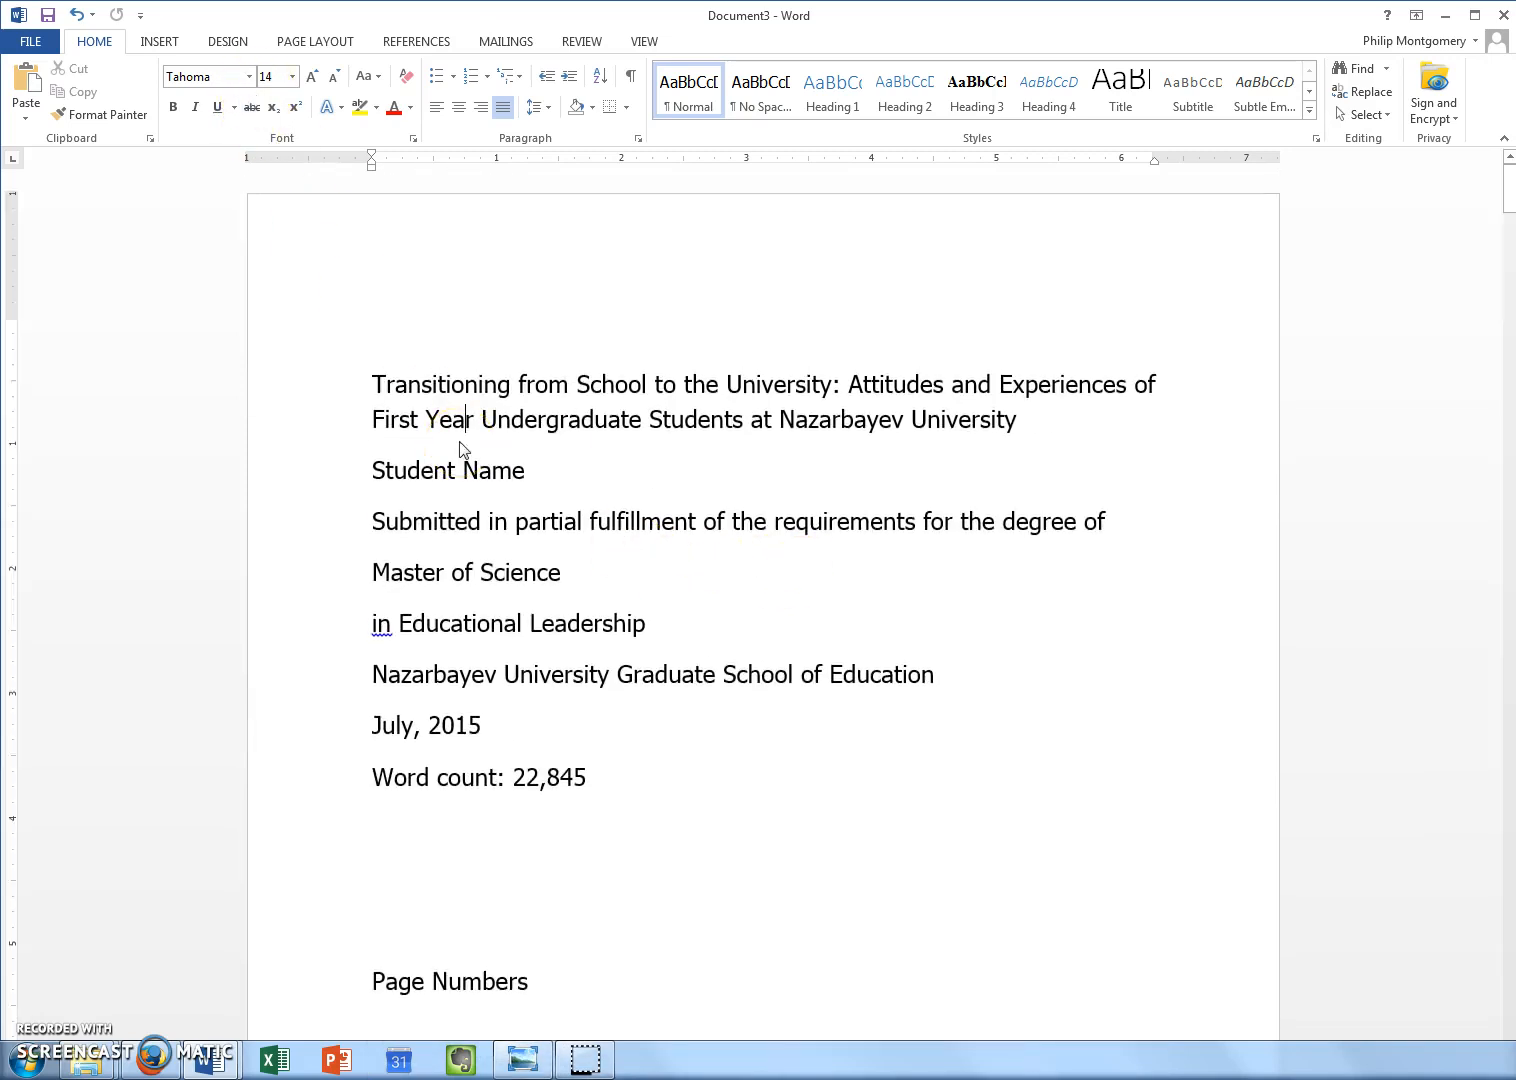
# - Set the text of the whole document to Times New Roman, size 12
pyautogui.hotkey('ctrl', 'a')
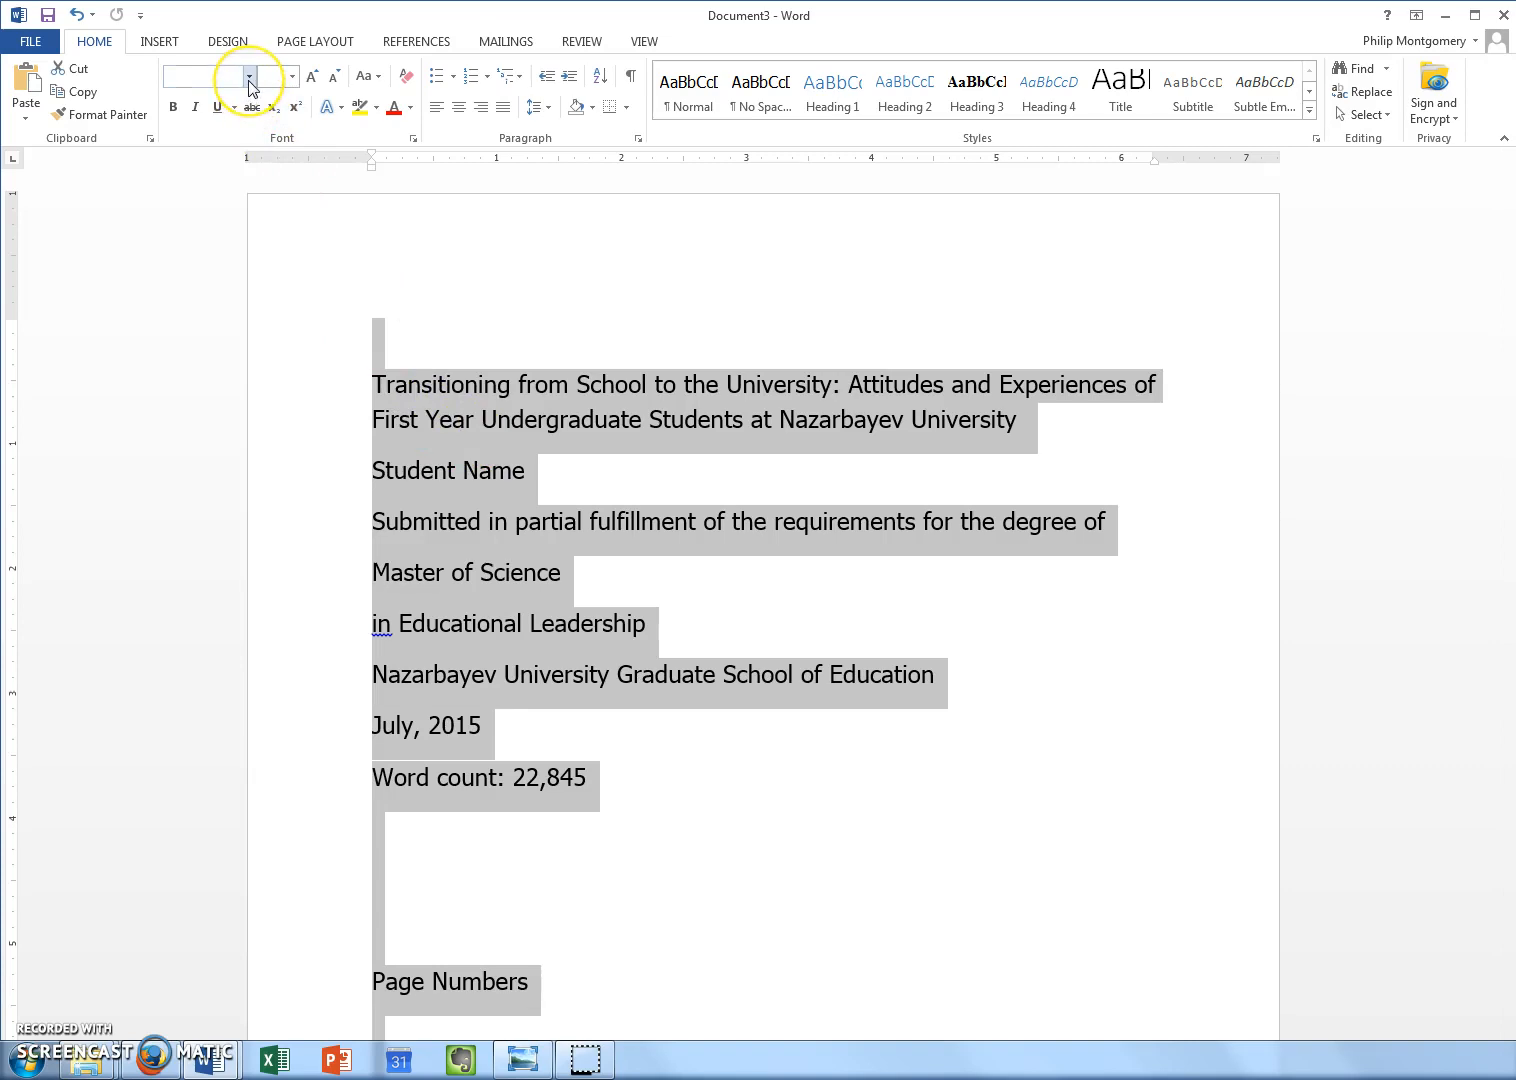
pyautogui.click(249, 77)
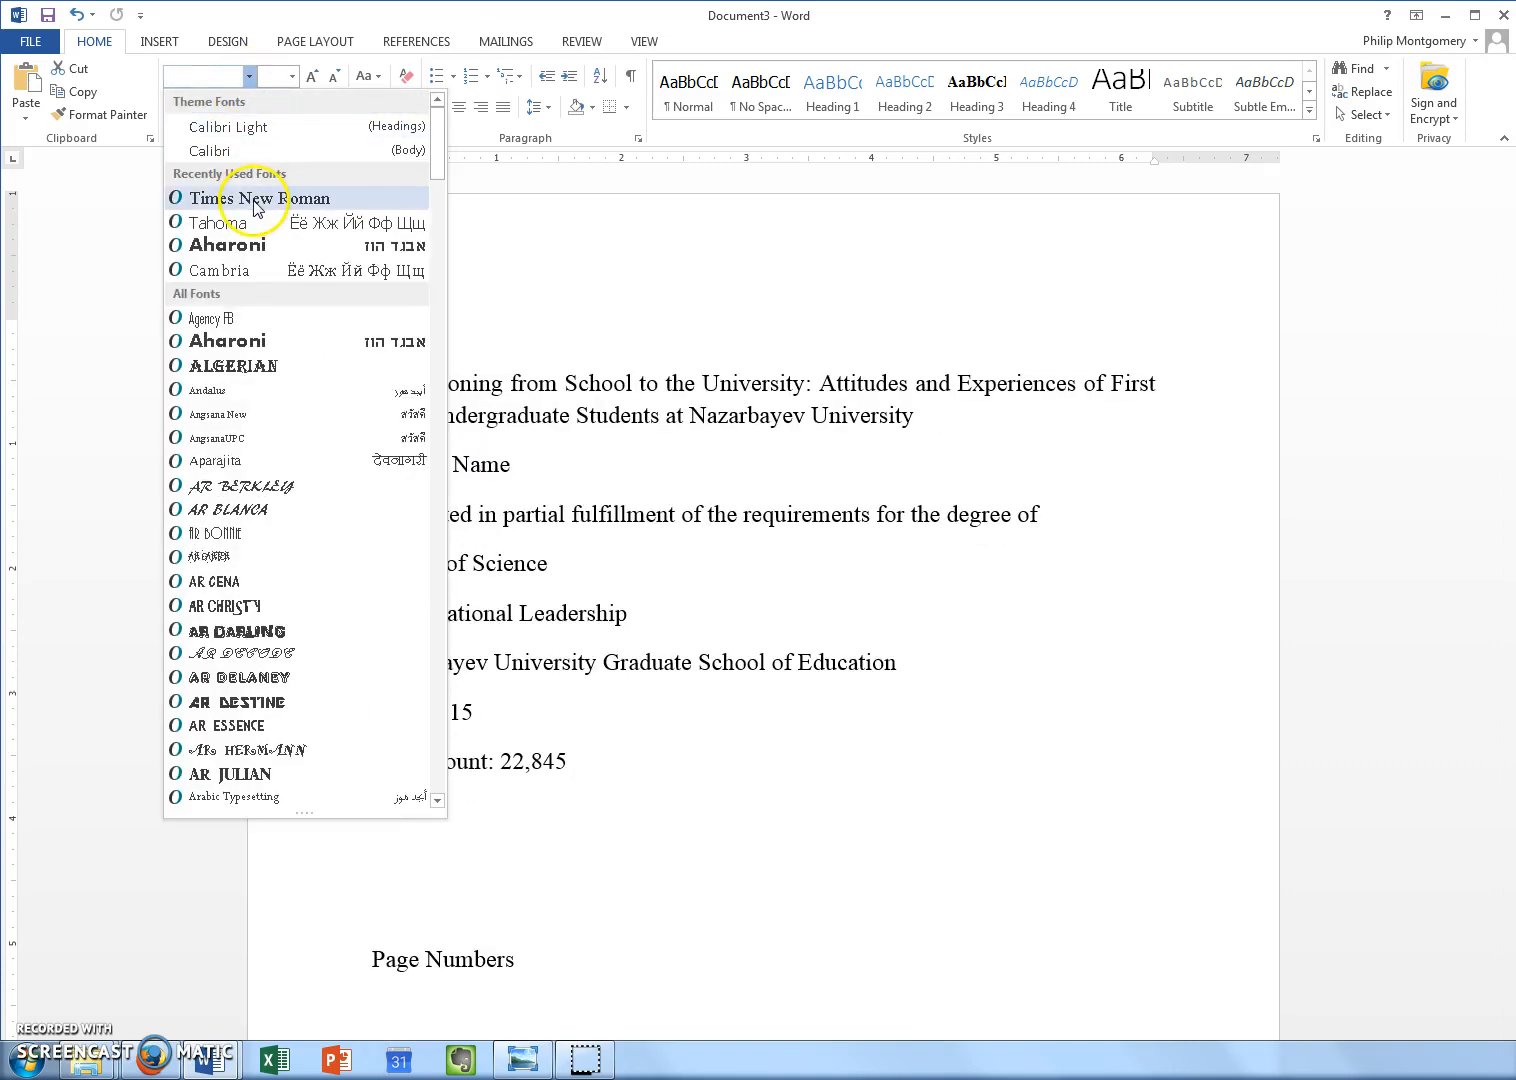
pyautogui.click(253, 203)
pyautogui.click(292, 77)
pyautogui.click(268, 177)
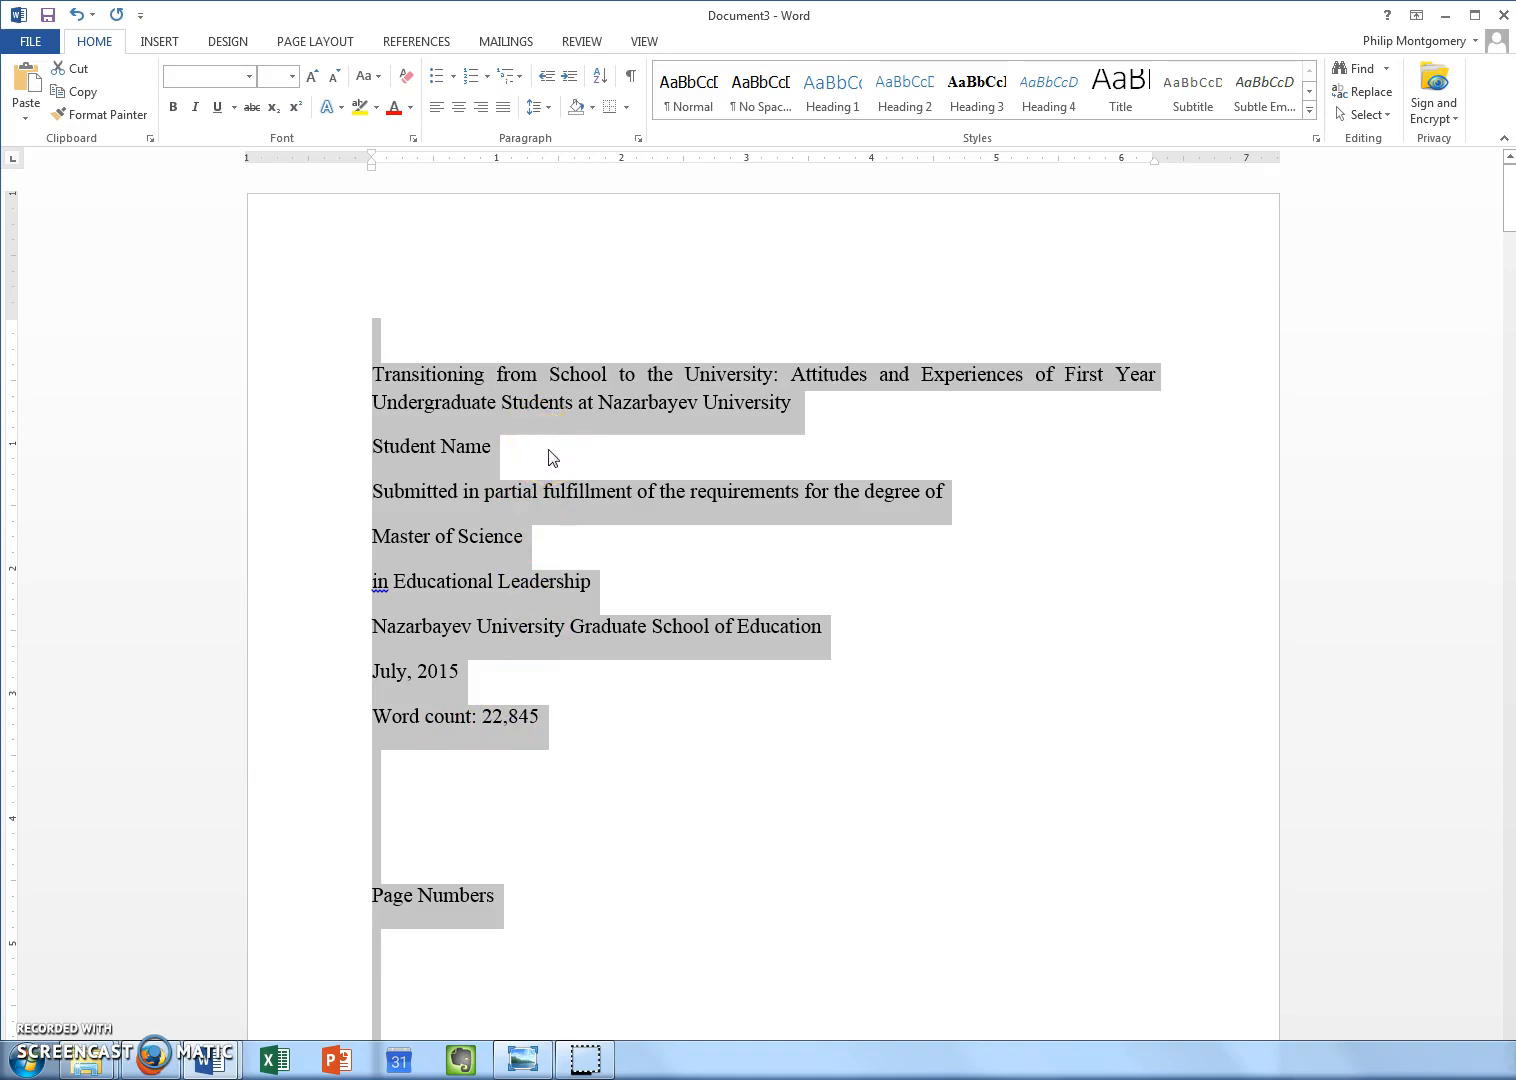
# - Apply 2.0 line spacing and left alignment to the whole document
pyautogui.click(549, 107)
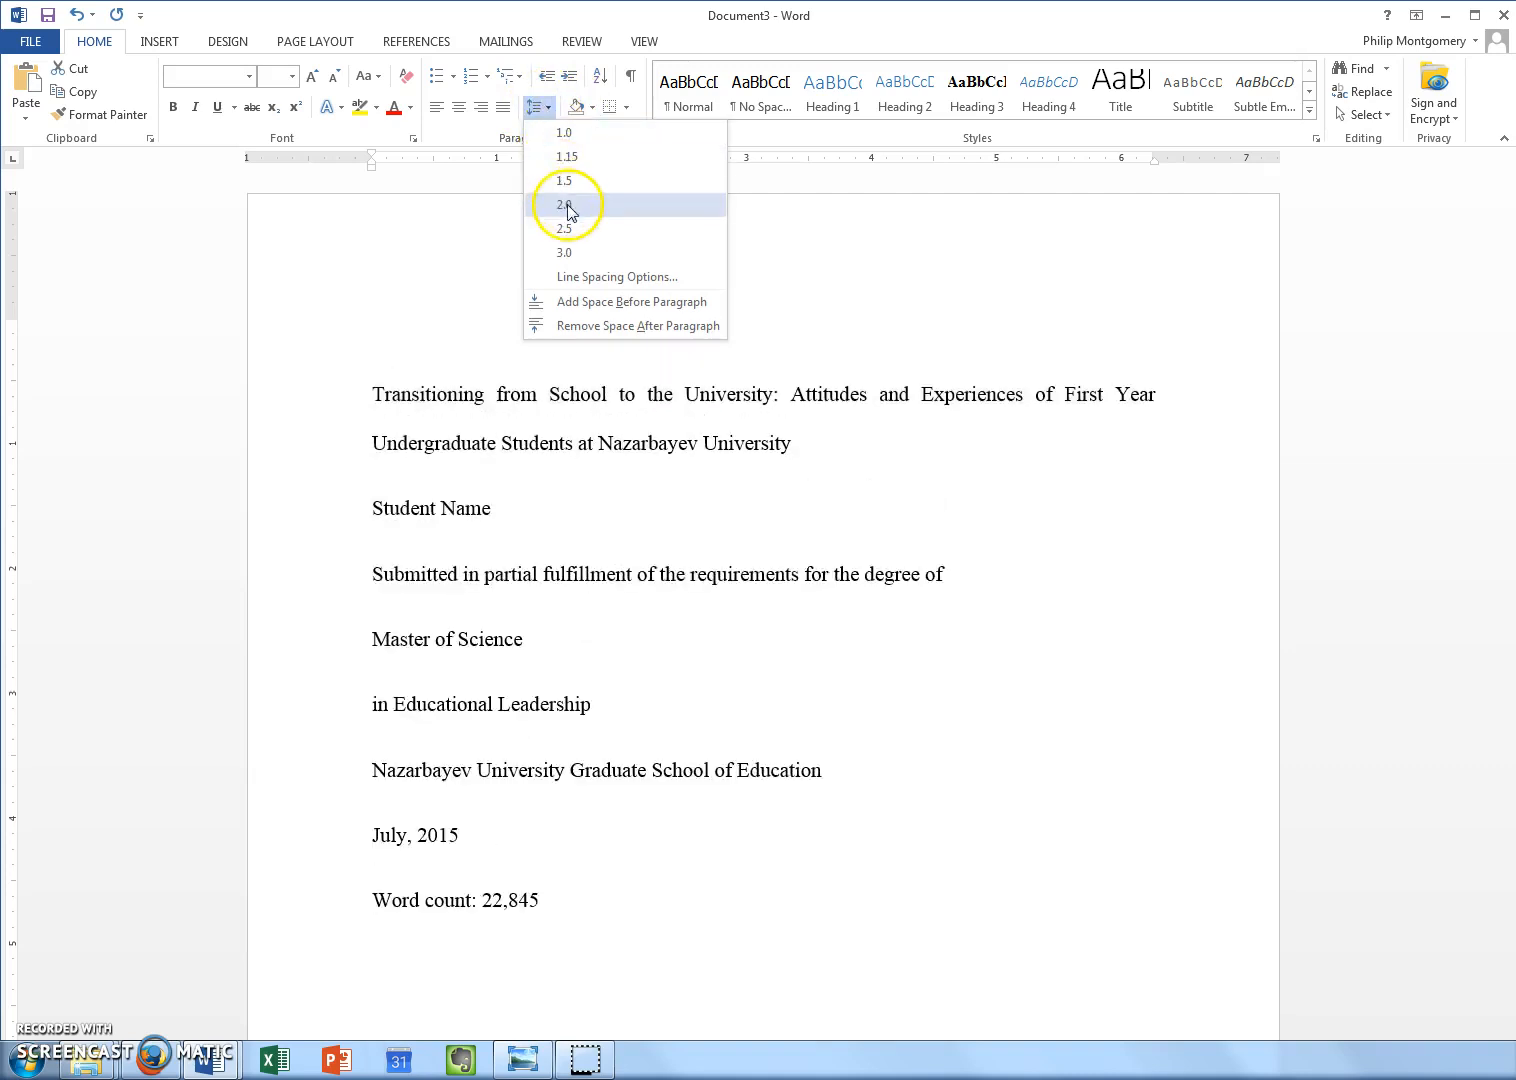
pyautogui.click(567, 206)
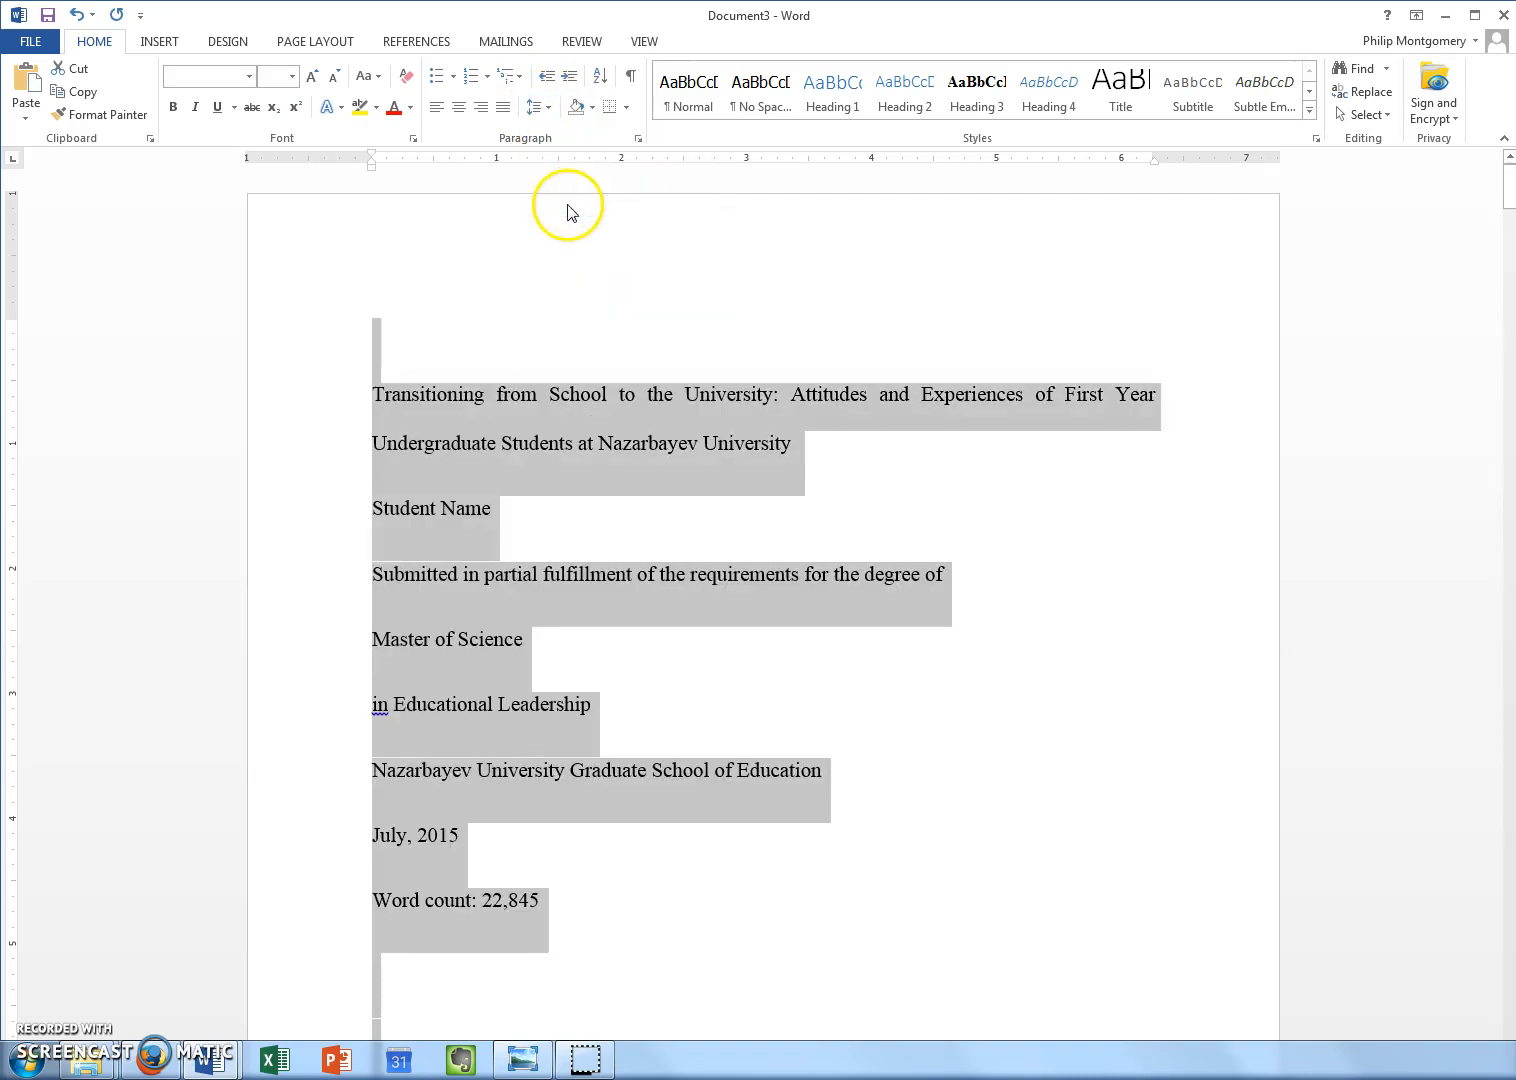
pyautogui.click(434, 110)
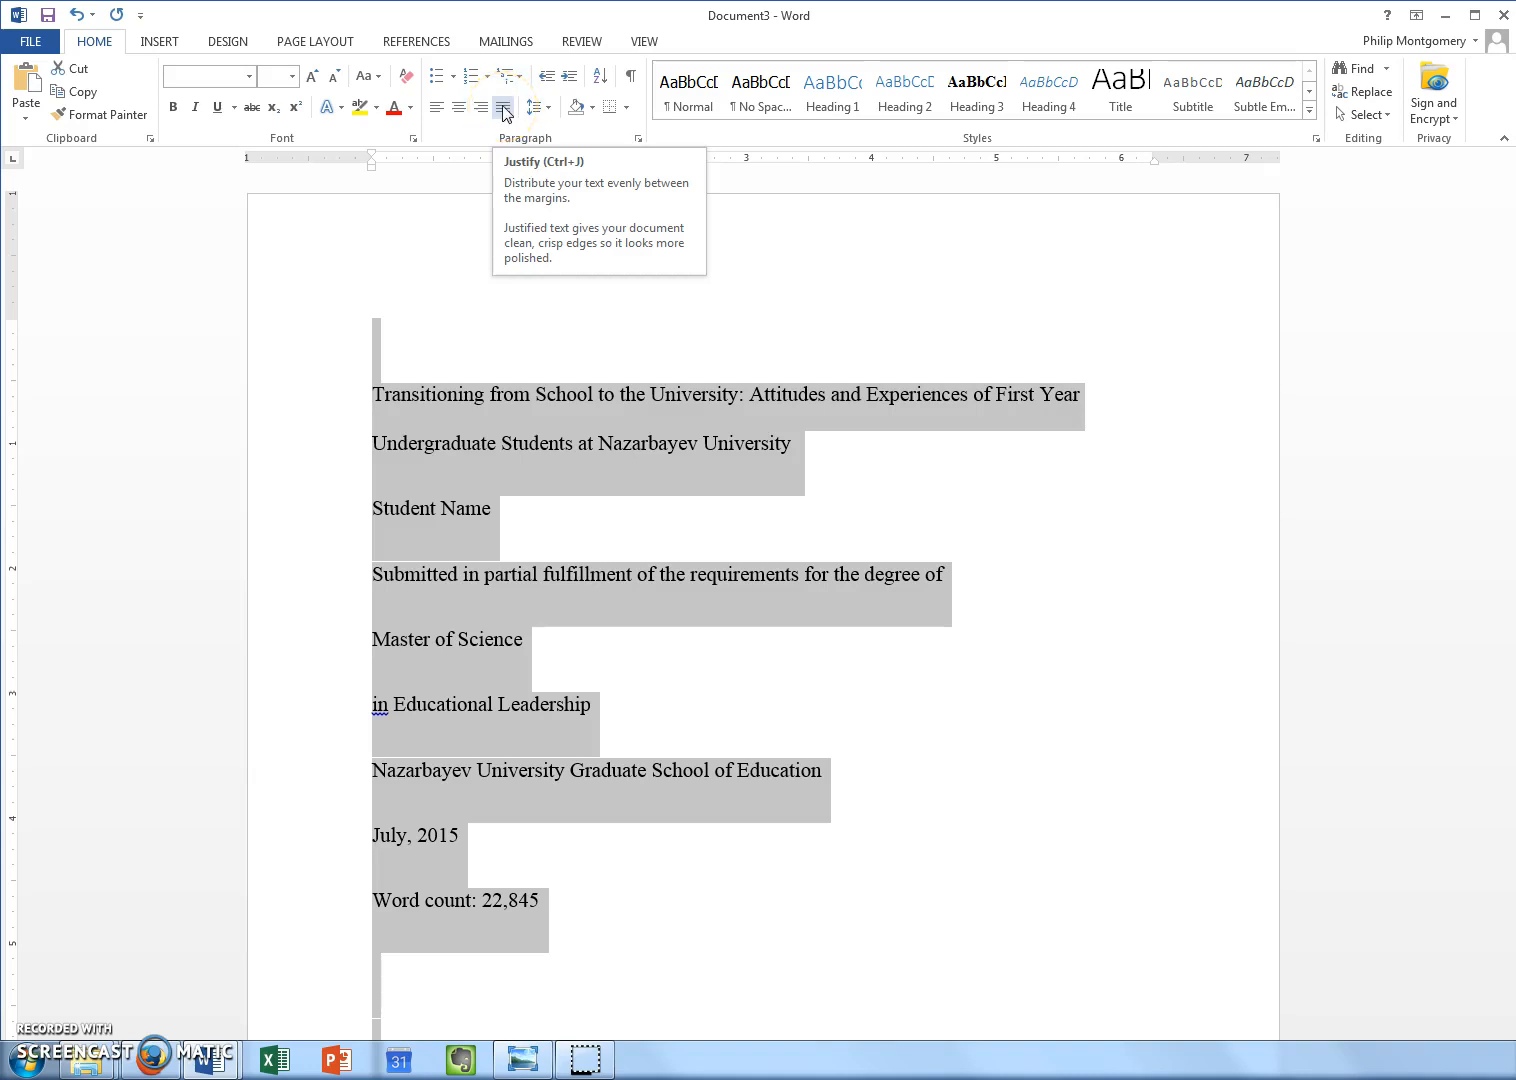
pyautogui.click(436, 112)
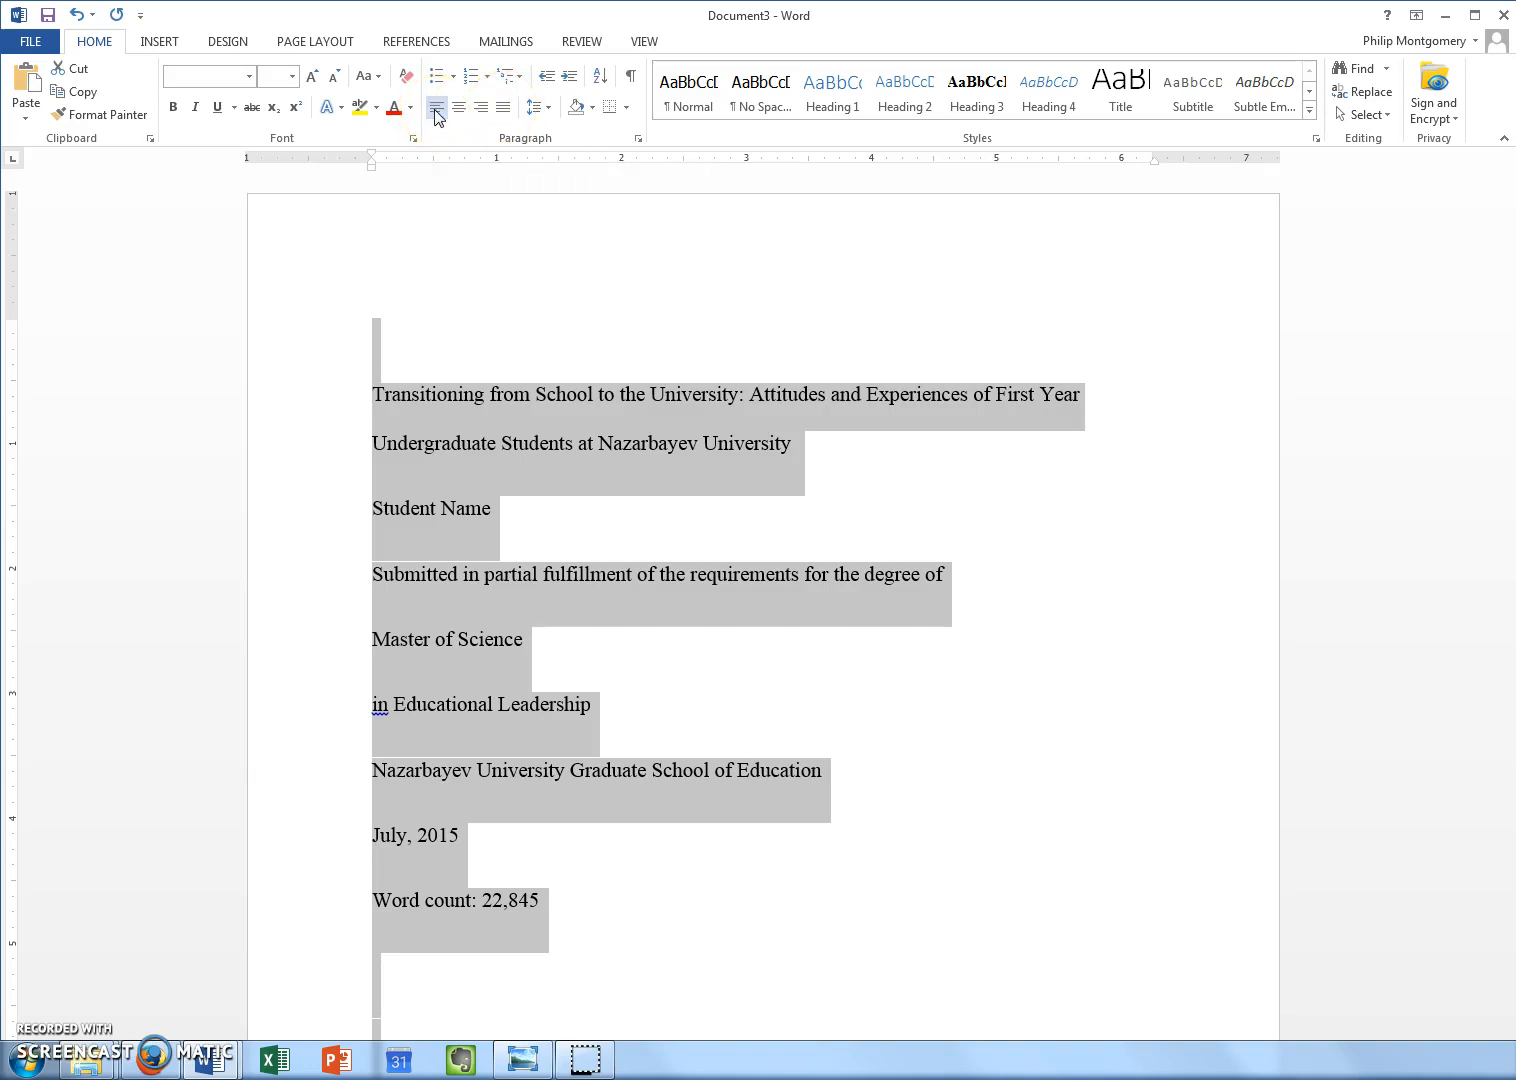
pyautogui.click(489, 443)
# - Centre all the cover page lines, from the thesis title to the word count
pyautogui.scroll(-1, 538, 822)
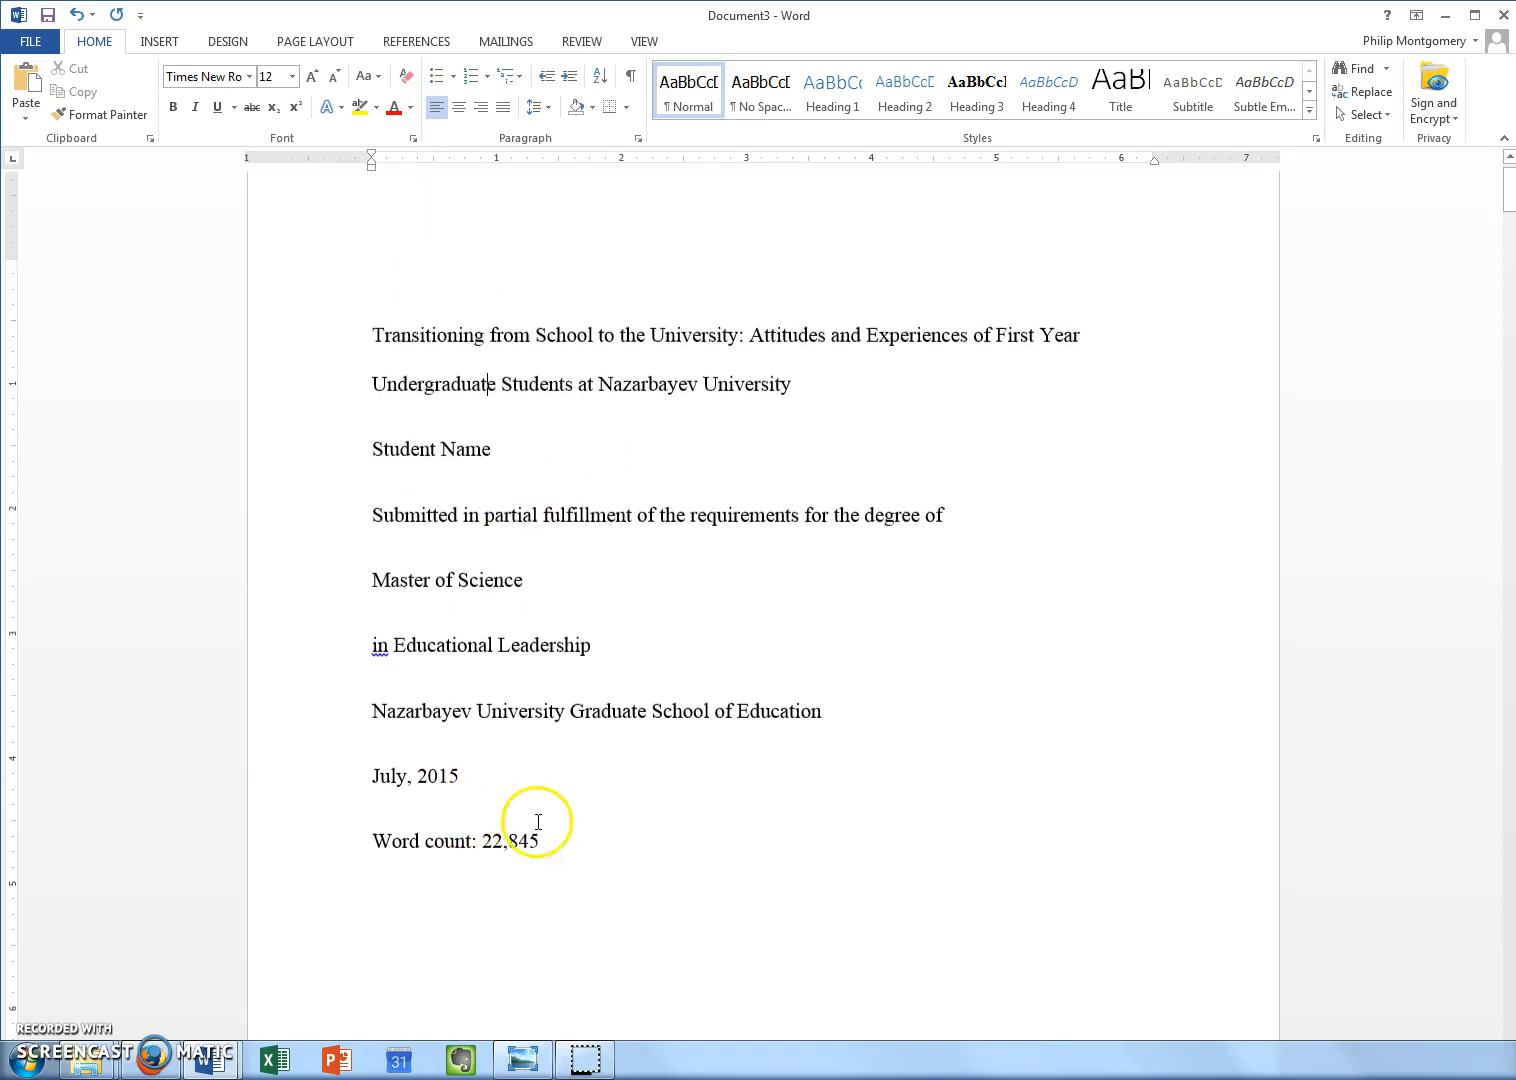
pyautogui.scroll(-1, 580, 830)
pyautogui.moveTo(582, 816); pyautogui.dragTo(296, 295)
pyautogui.click(461, 107)
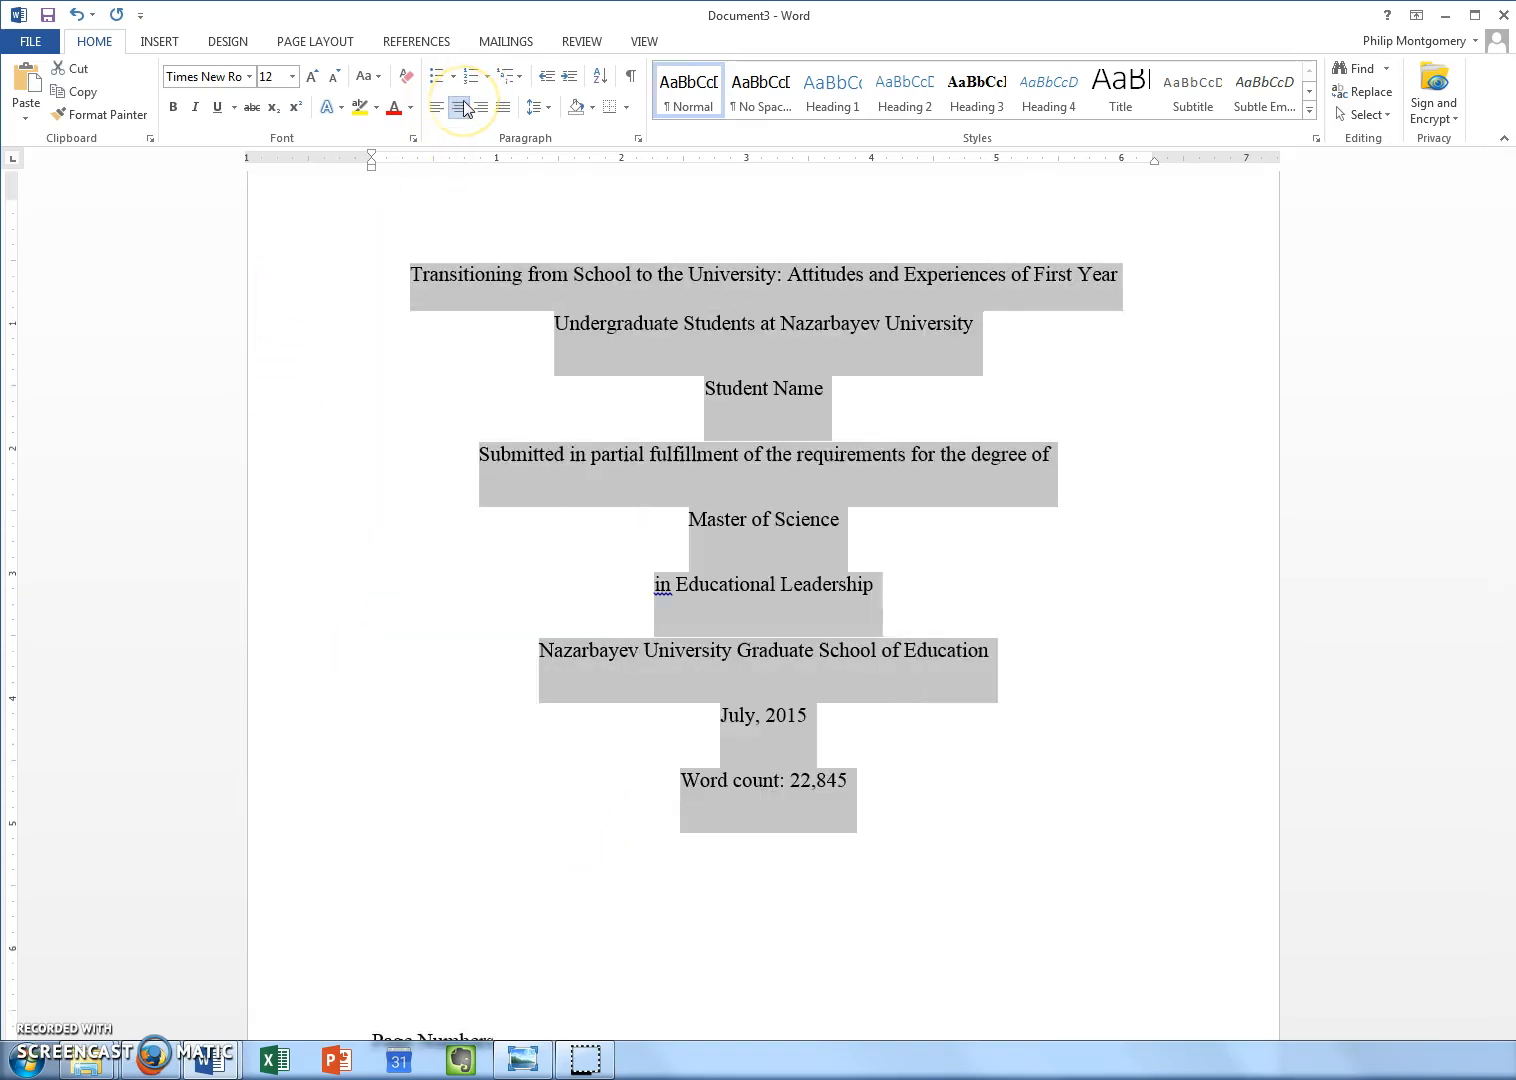
pyautogui.click(611, 452)
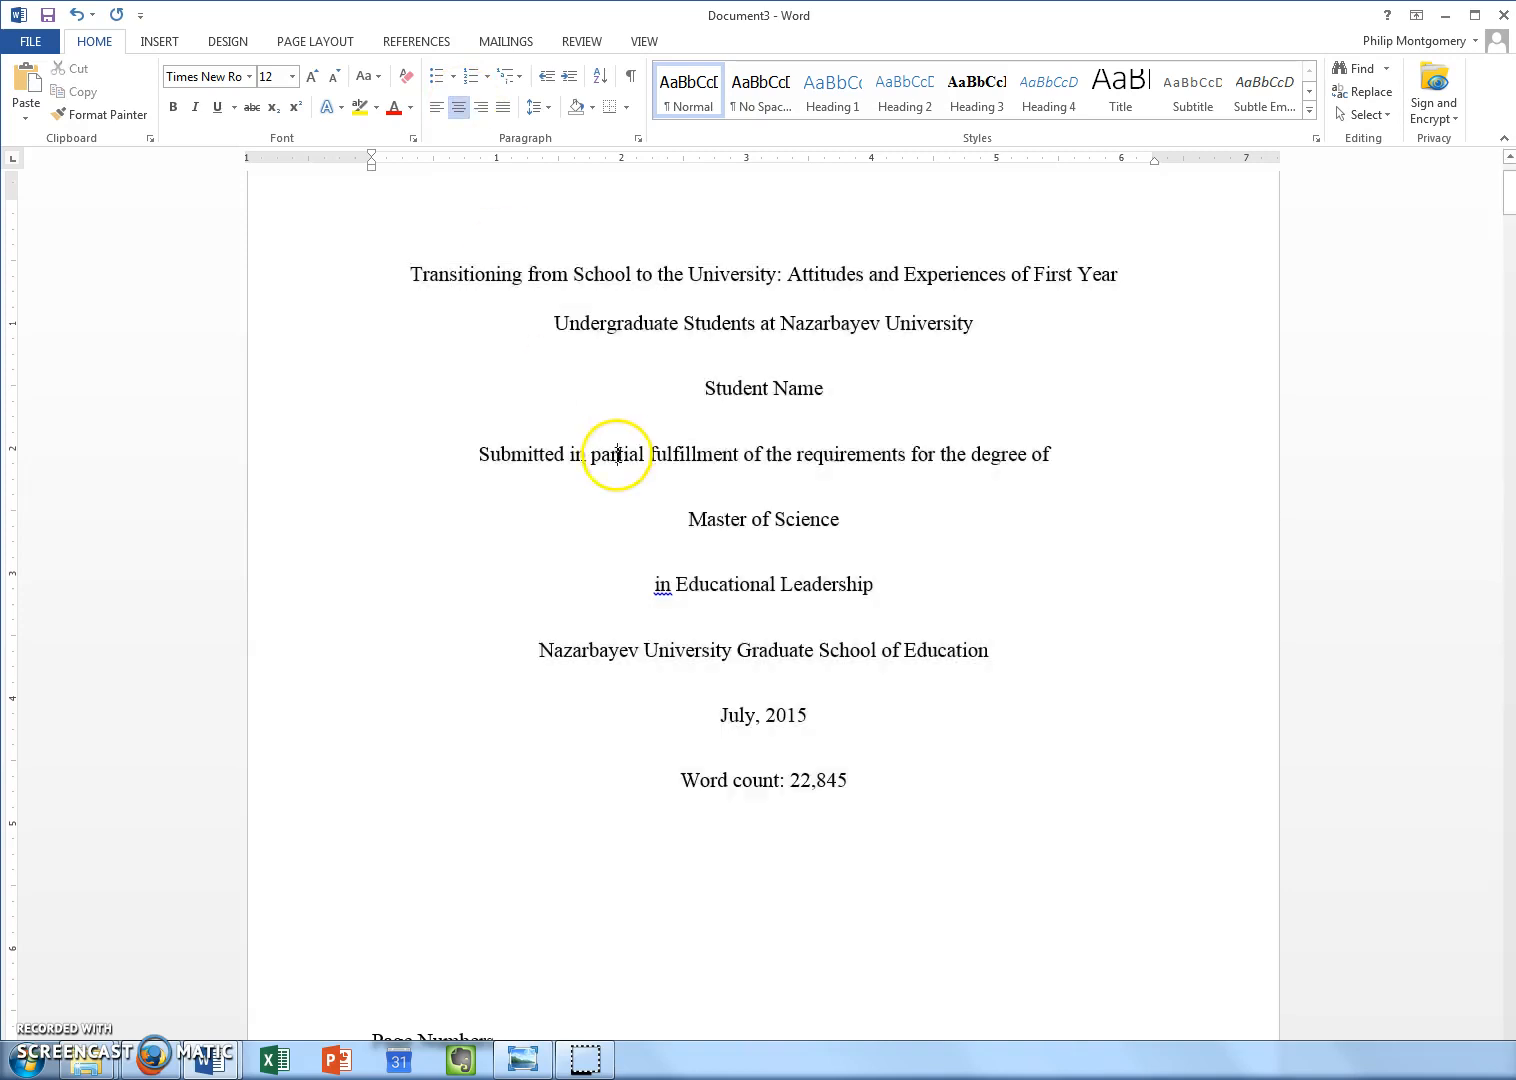
# - Make the two-line thesis title on the cover page bold
pyautogui.scroll(2, 1007, 511)
pyautogui.scroll(-18, 1007, 511)
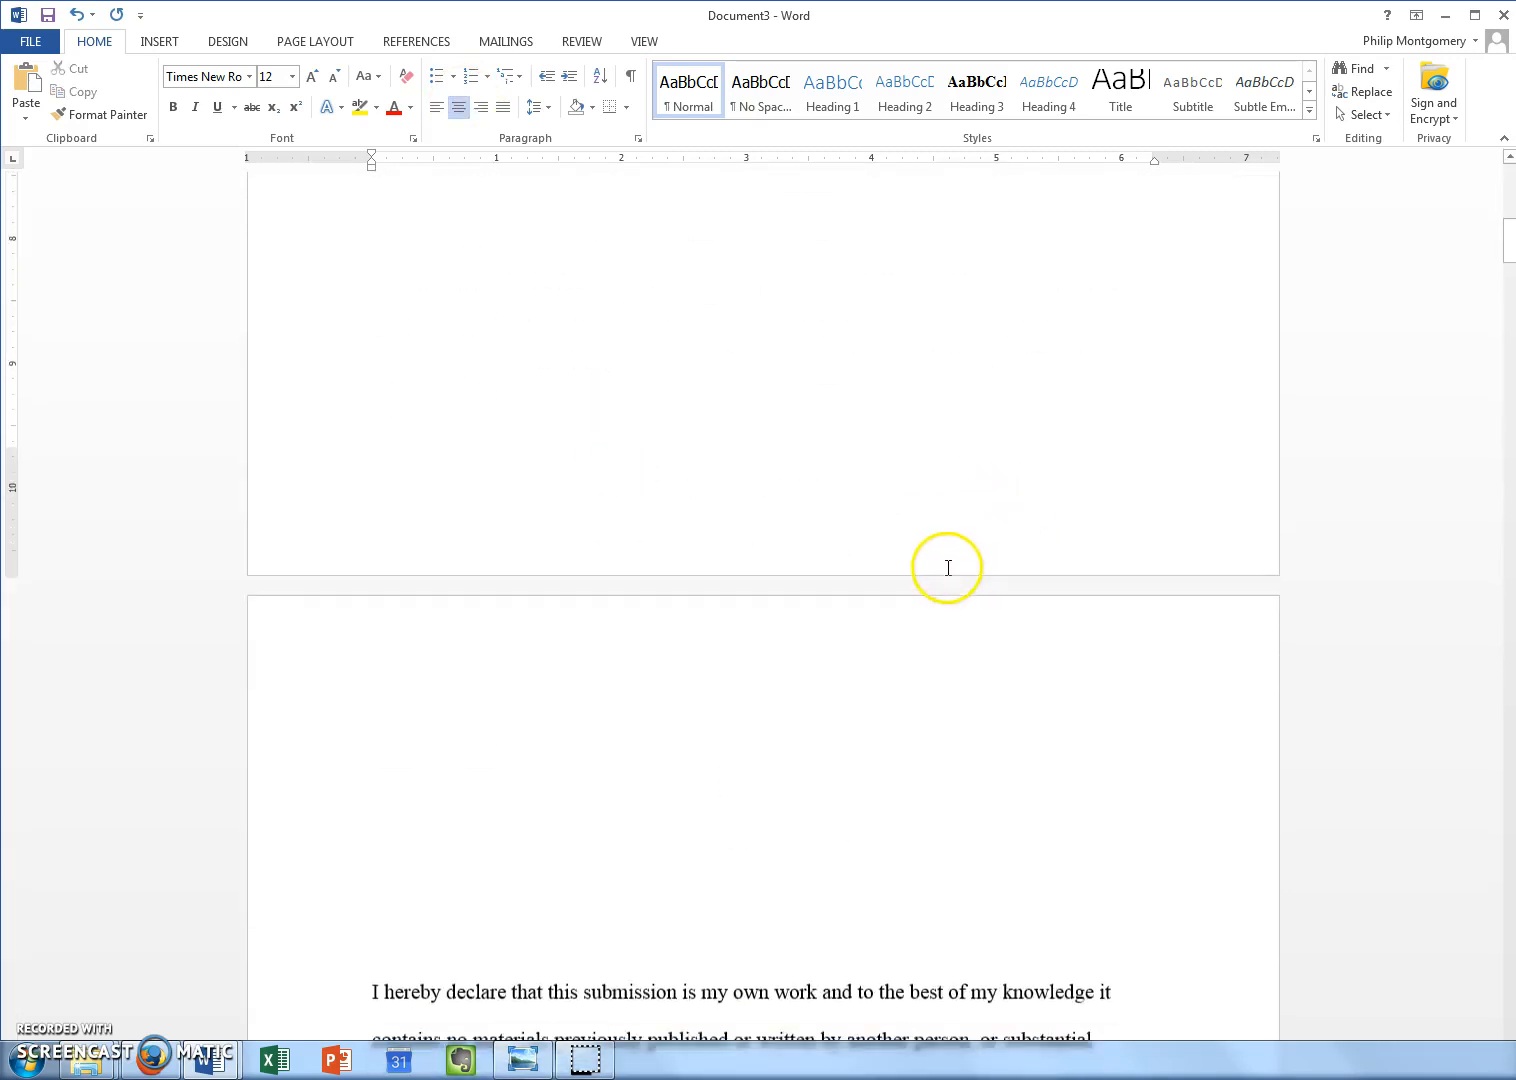
pyautogui.scroll(18, 663, 568)
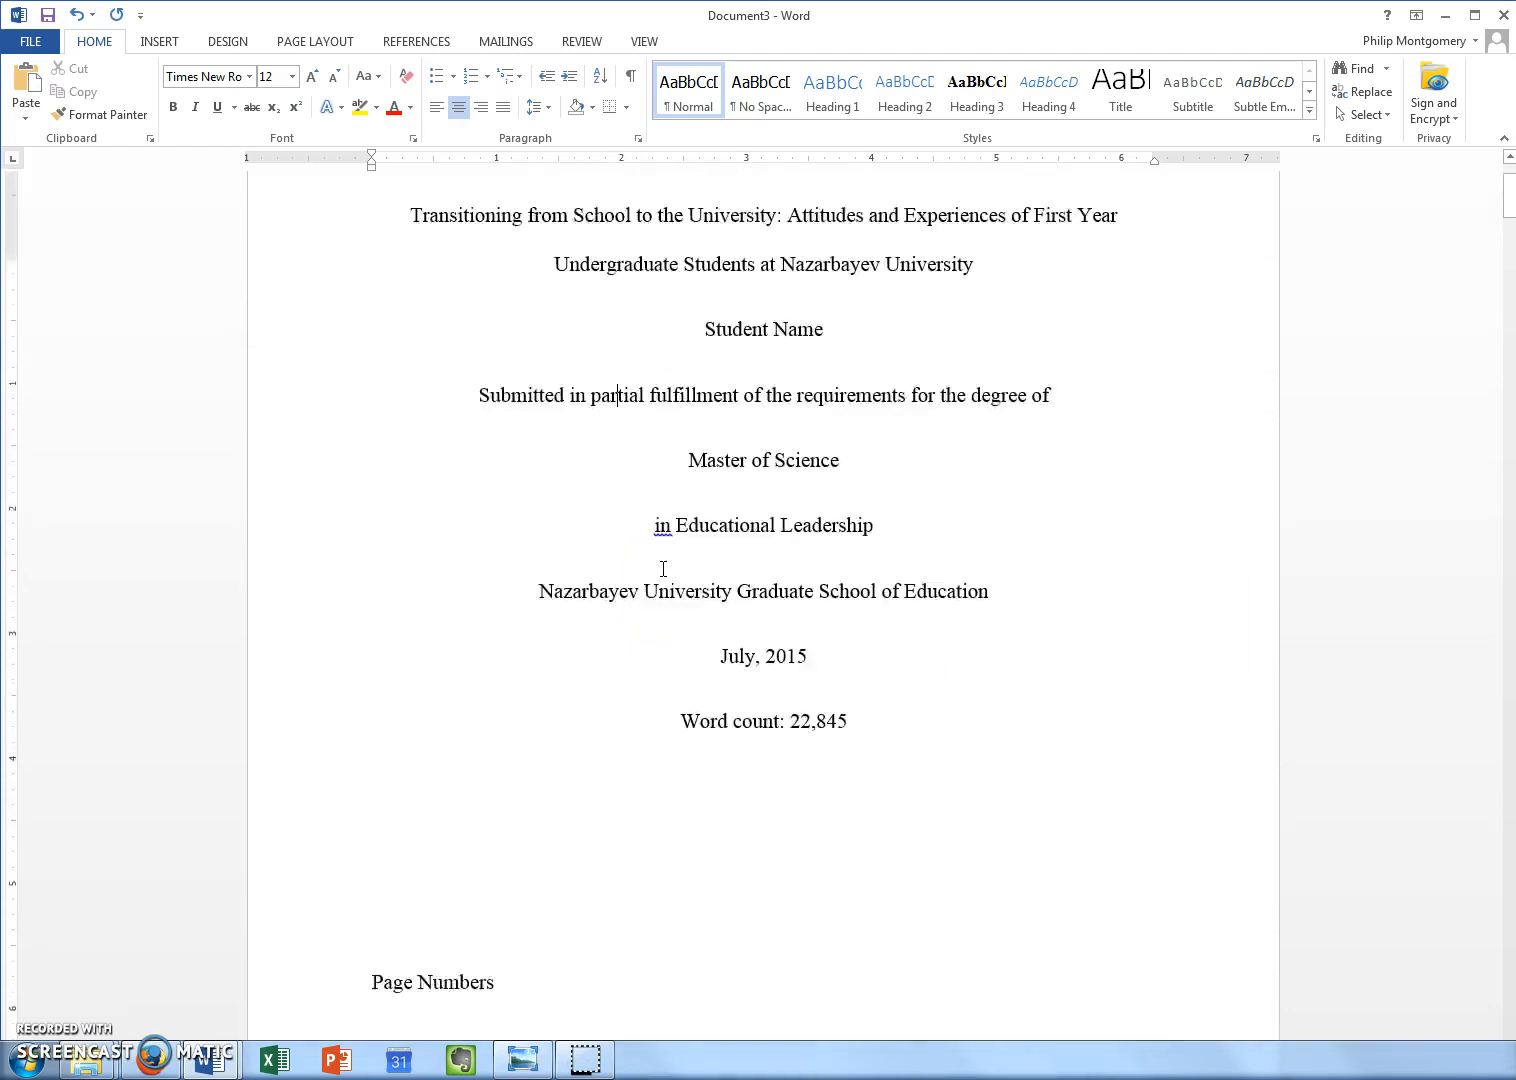
pyautogui.moveTo(947, 441); pyautogui.dragTo(412, 390)
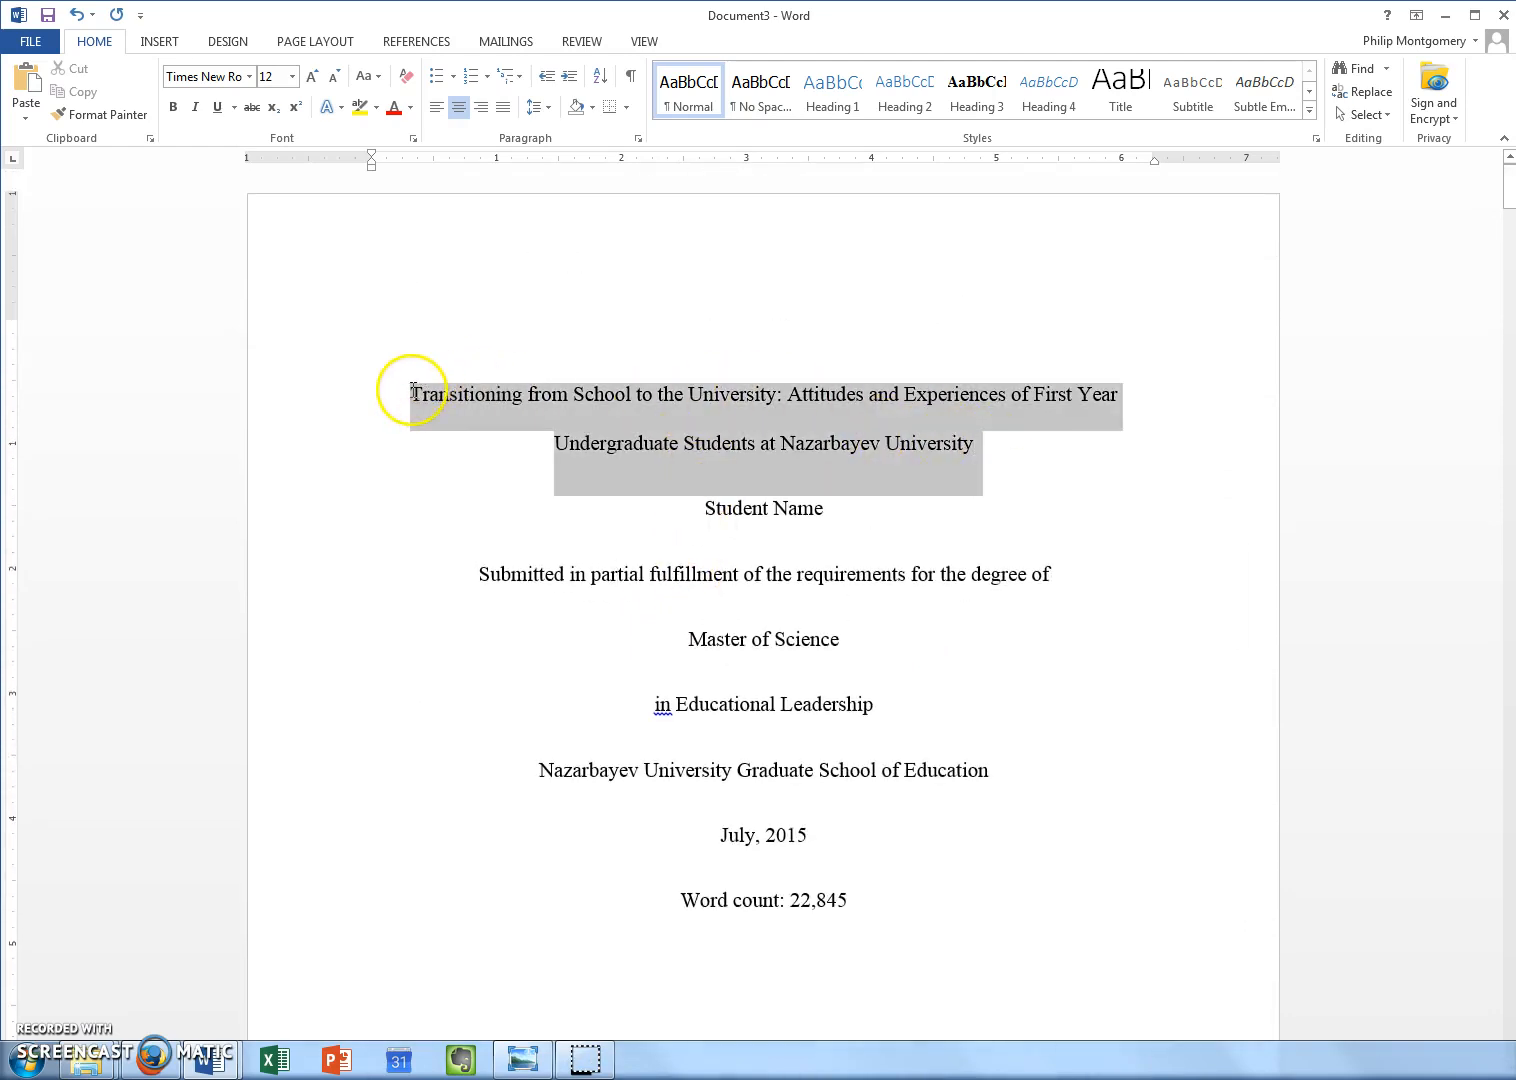
pyautogui.hotkey('ctrl', 'b')
pyautogui.click(703, 506)
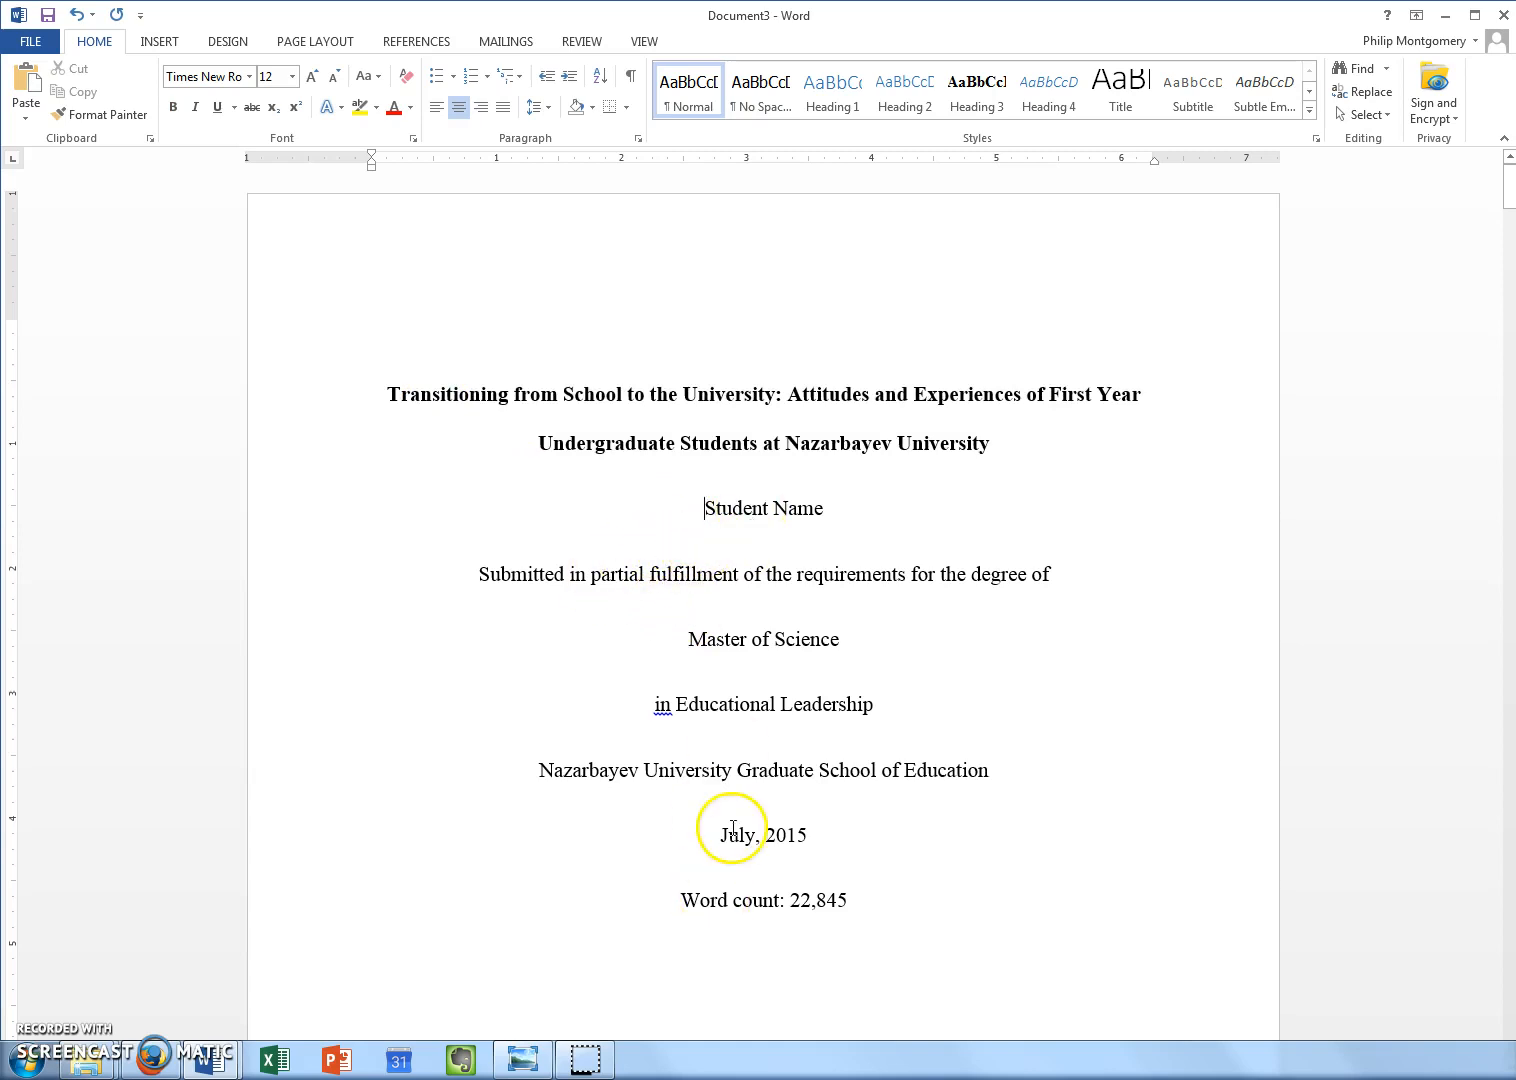
# - Insert four blank lines above the thesis title and two above the "Submitted in partial fulfillment" line
pyautogui.click(387, 396)
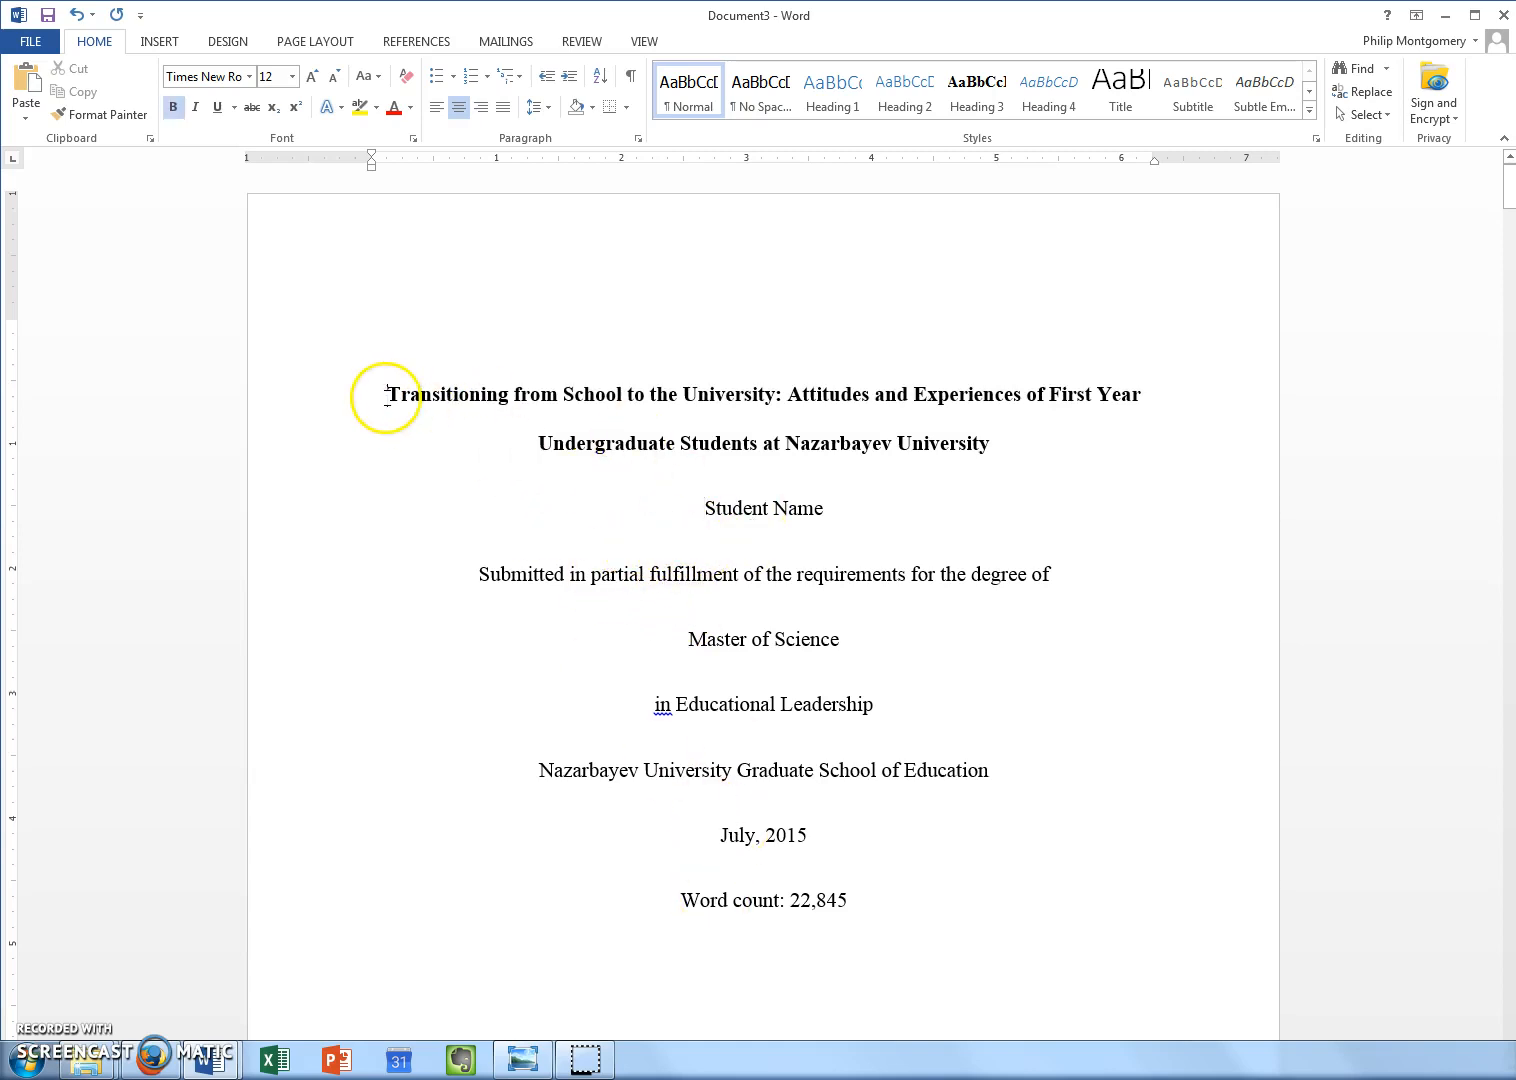
pyautogui.press('Return')
pyautogui.press('Return')
pyautogui.press('Return')
pyautogui.press('Return')
pyautogui.scroll(-5, 437, 525)
pyautogui.scroll(3, 444, 531)
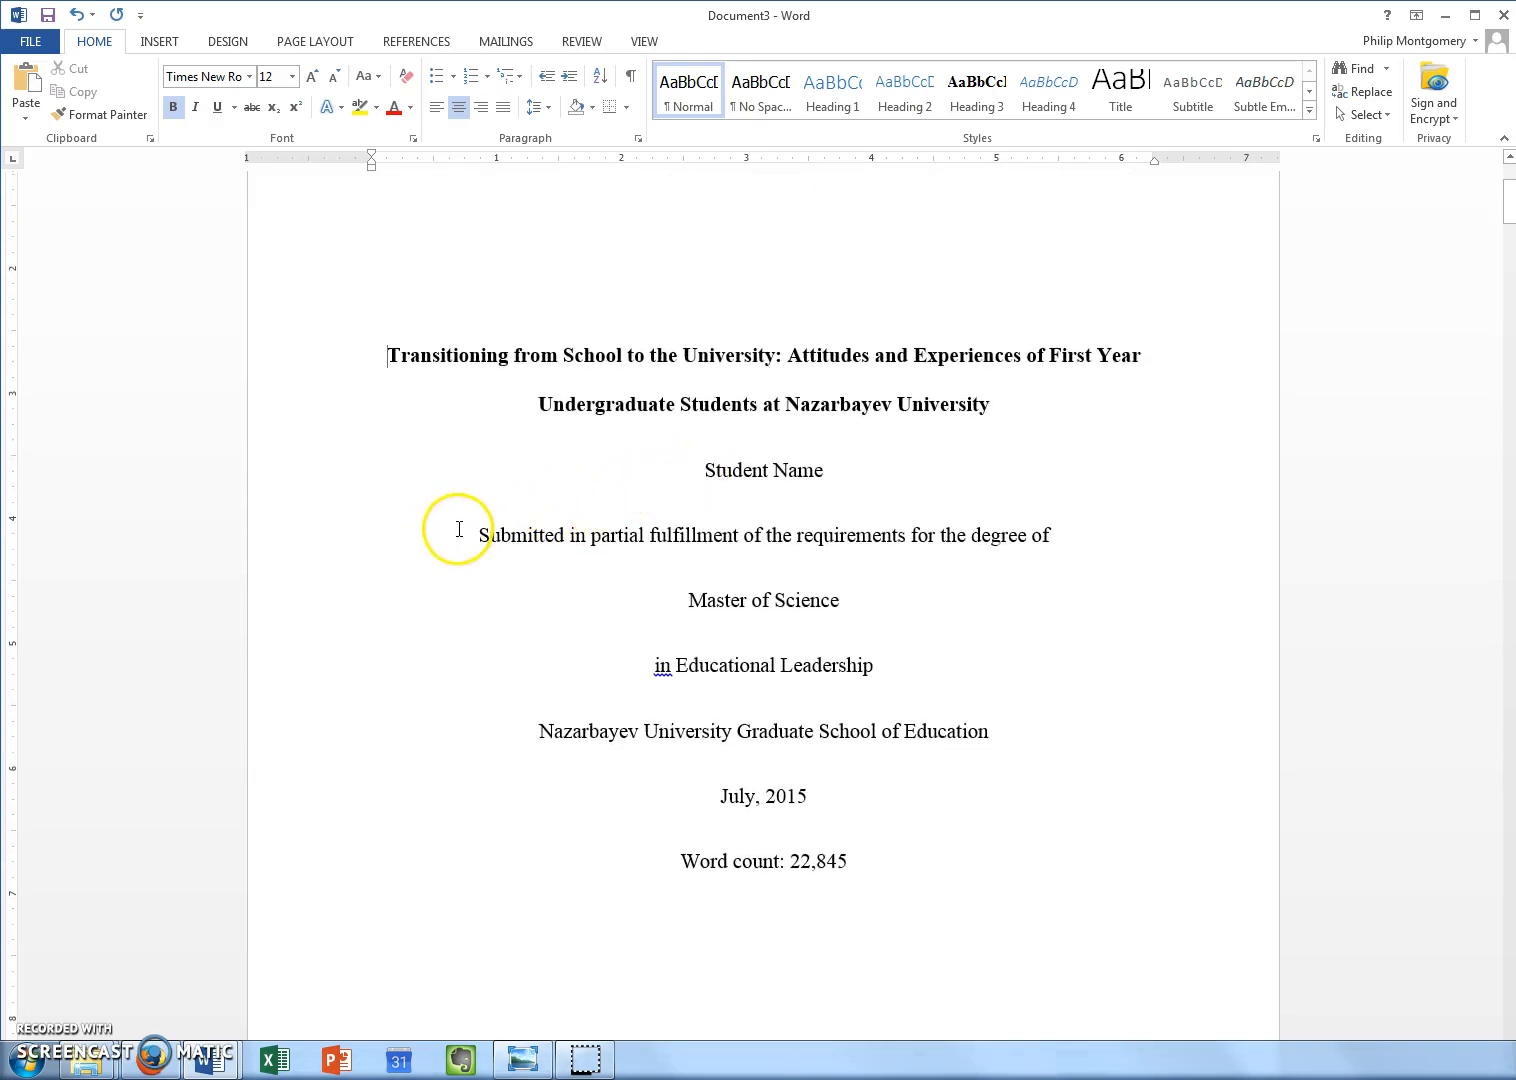
pyautogui.press('Return')
pyautogui.press('Return')
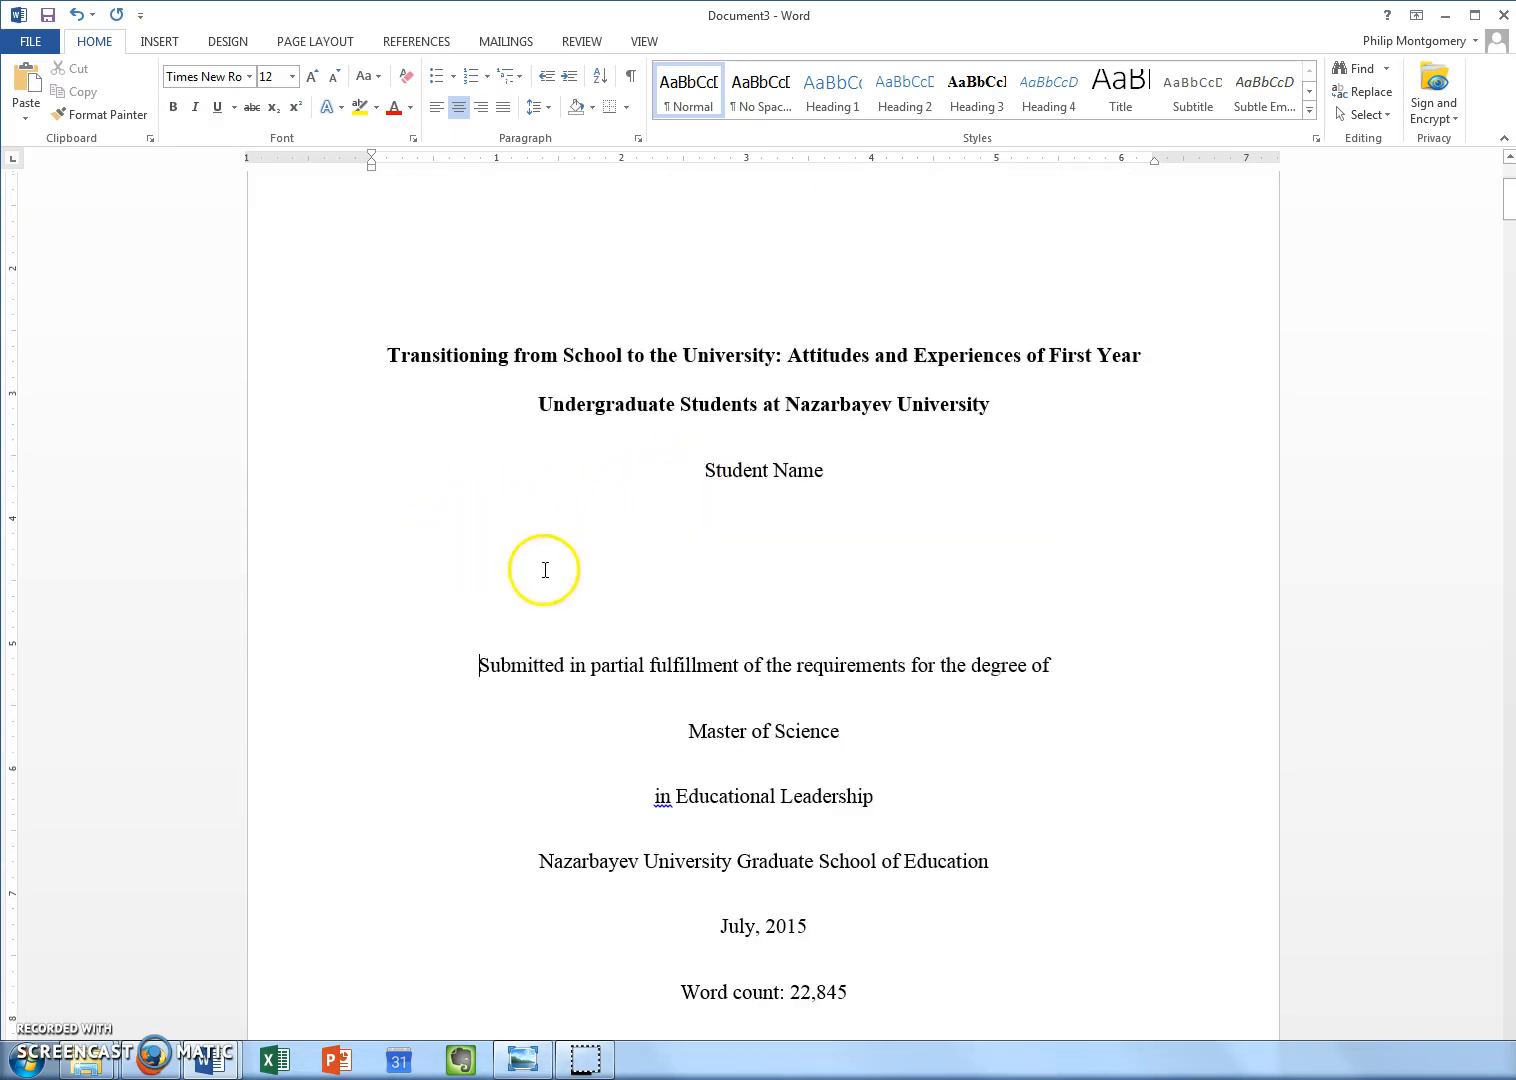
# - Insert two blank lines above "Nazarbayev University Graduate School of Education" and one above the word count line
pyautogui.scroll(-3, 560, 590)
pyautogui.click(537, 621)
pyautogui.press('Return')
pyautogui.press('Return')
pyautogui.scroll(-5, 535, 619)
pyautogui.click(645, 528)
pyautogui.press('Return')
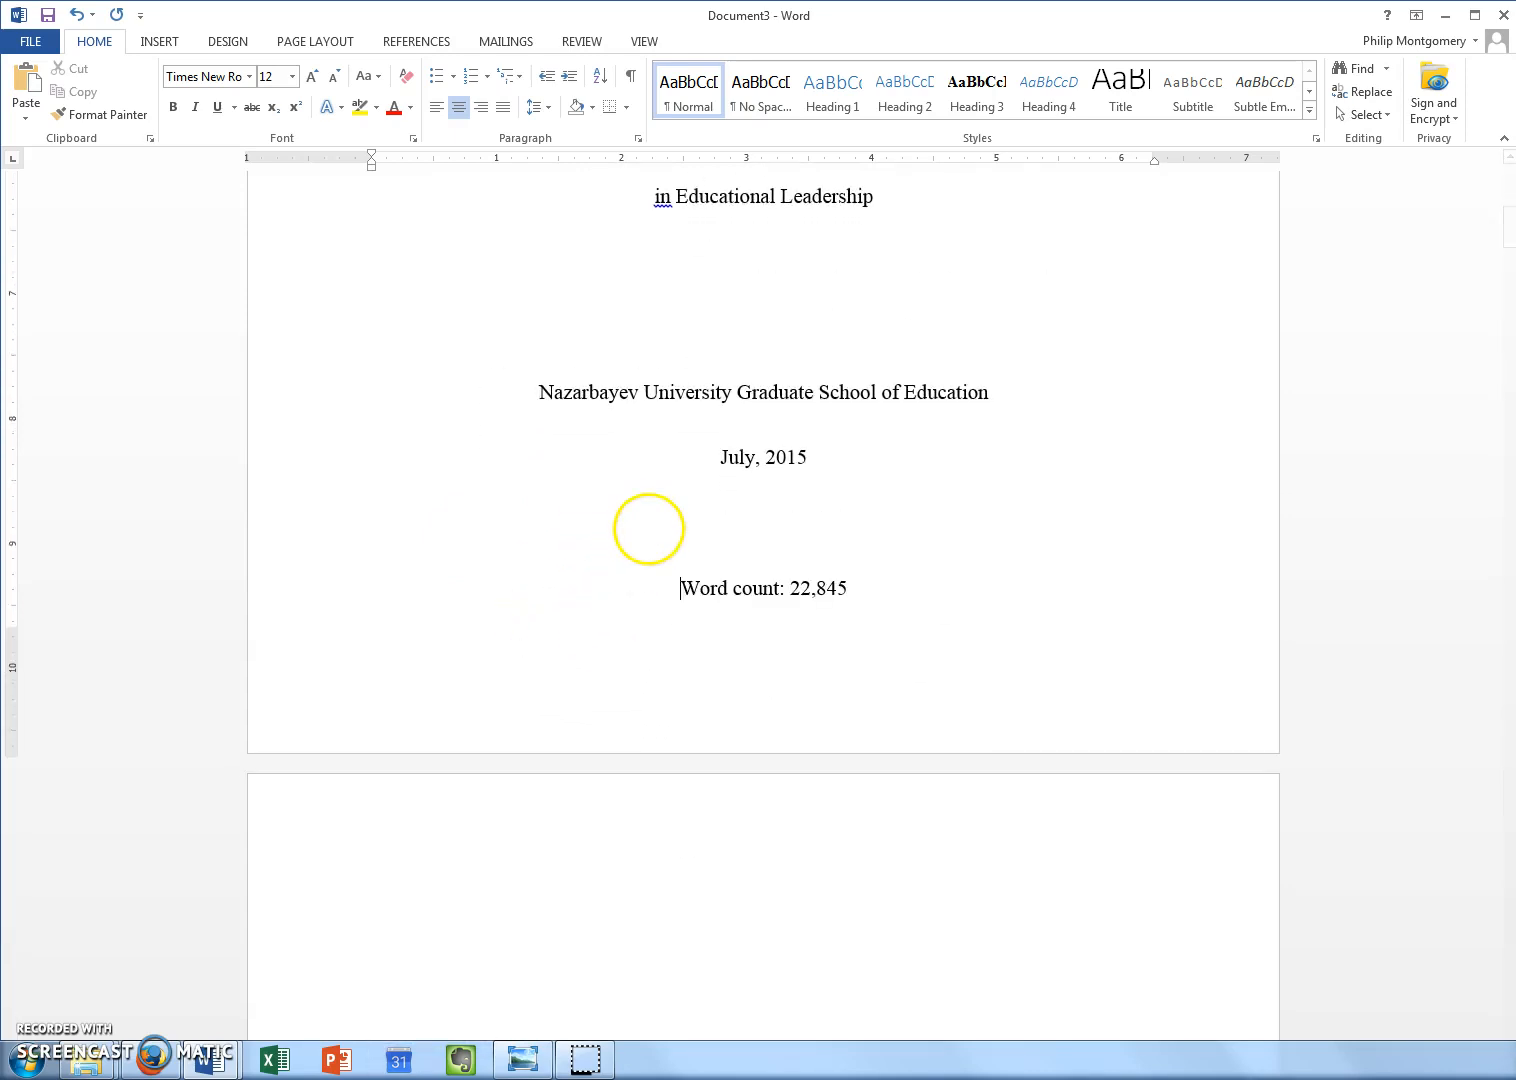
# - Examine the vertical spacing and layout of the whole cover page
pyautogui.scroll(7, 648, 530)
pyautogui.scroll(-3, 662, 542)
pyautogui.scroll(-1, 667, 514)
pyautogui.scroll(-2, 667, 518)
pyautogui.scroll(3, 669, 521)
pyautogui.scroll(2, 669, 521)
pyautogui.scroll(-3, 669, 521)
pyautogui.scroll(2, 669, 520)
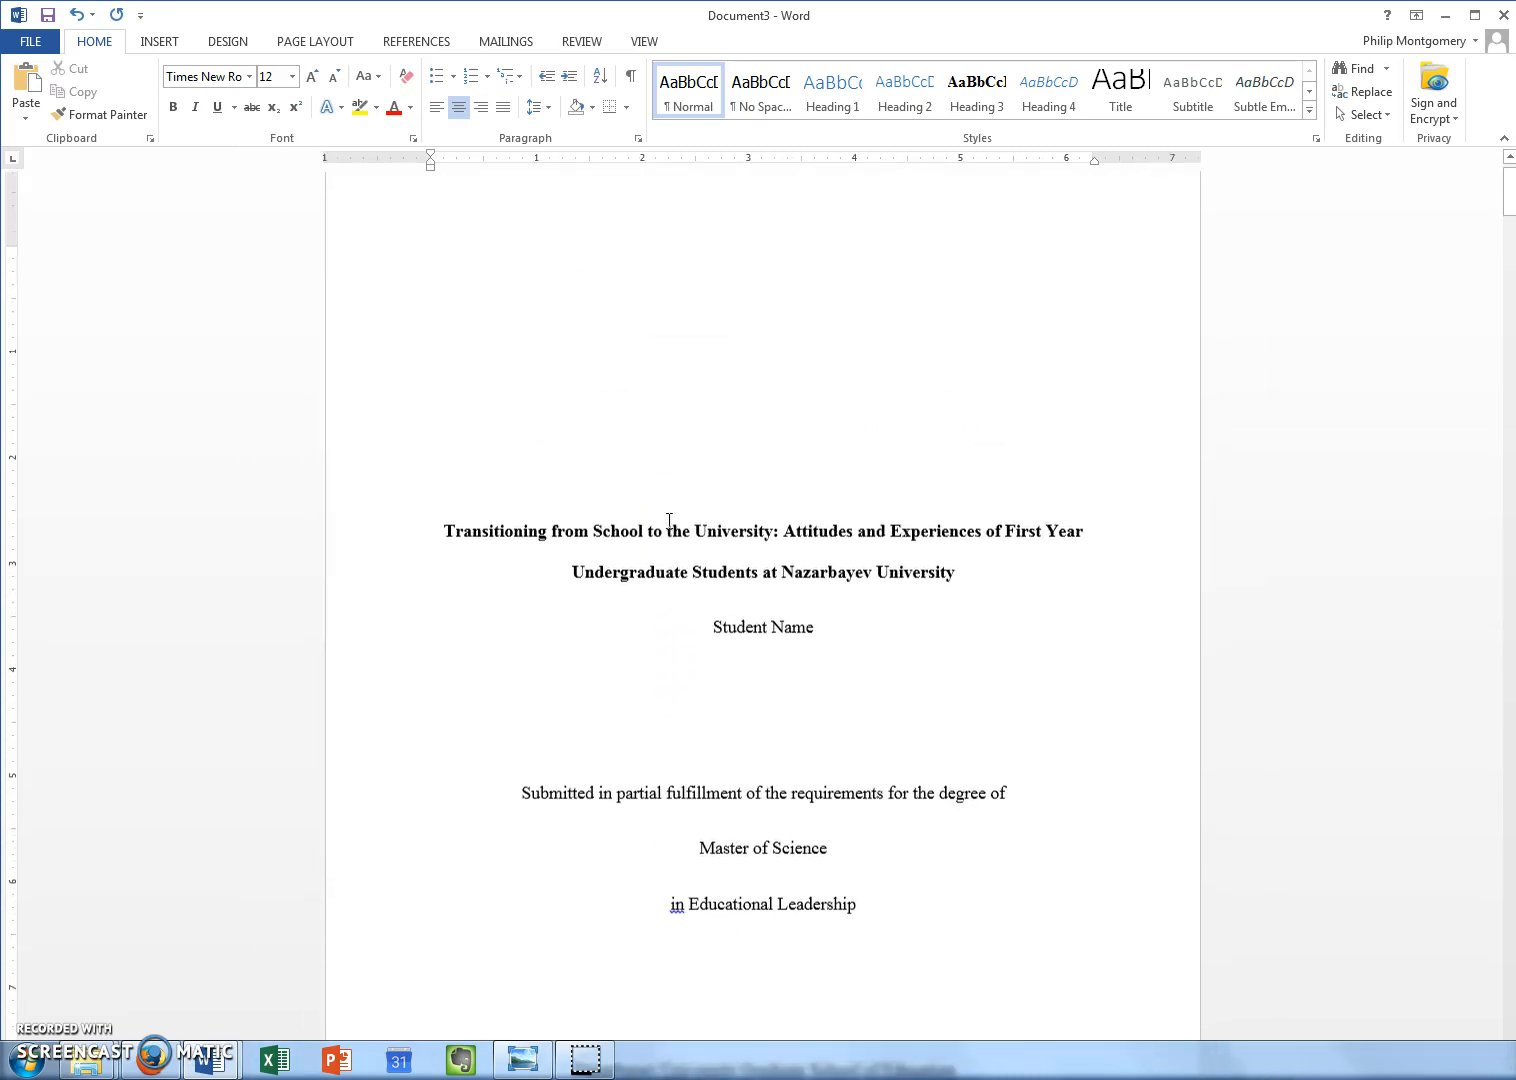
pyautogui.scroll(1, 582, 582)
pyautogui.scroll(-1, 583, 560)
pyautogui.scroll(1, 583, 560)
# - Enter "Running head: TRANSITIONING FROM SCHOOL TO THE UNIVERSITY" in the cover page's header and leave header editing
pyautogui.doubleClick(582, 244)
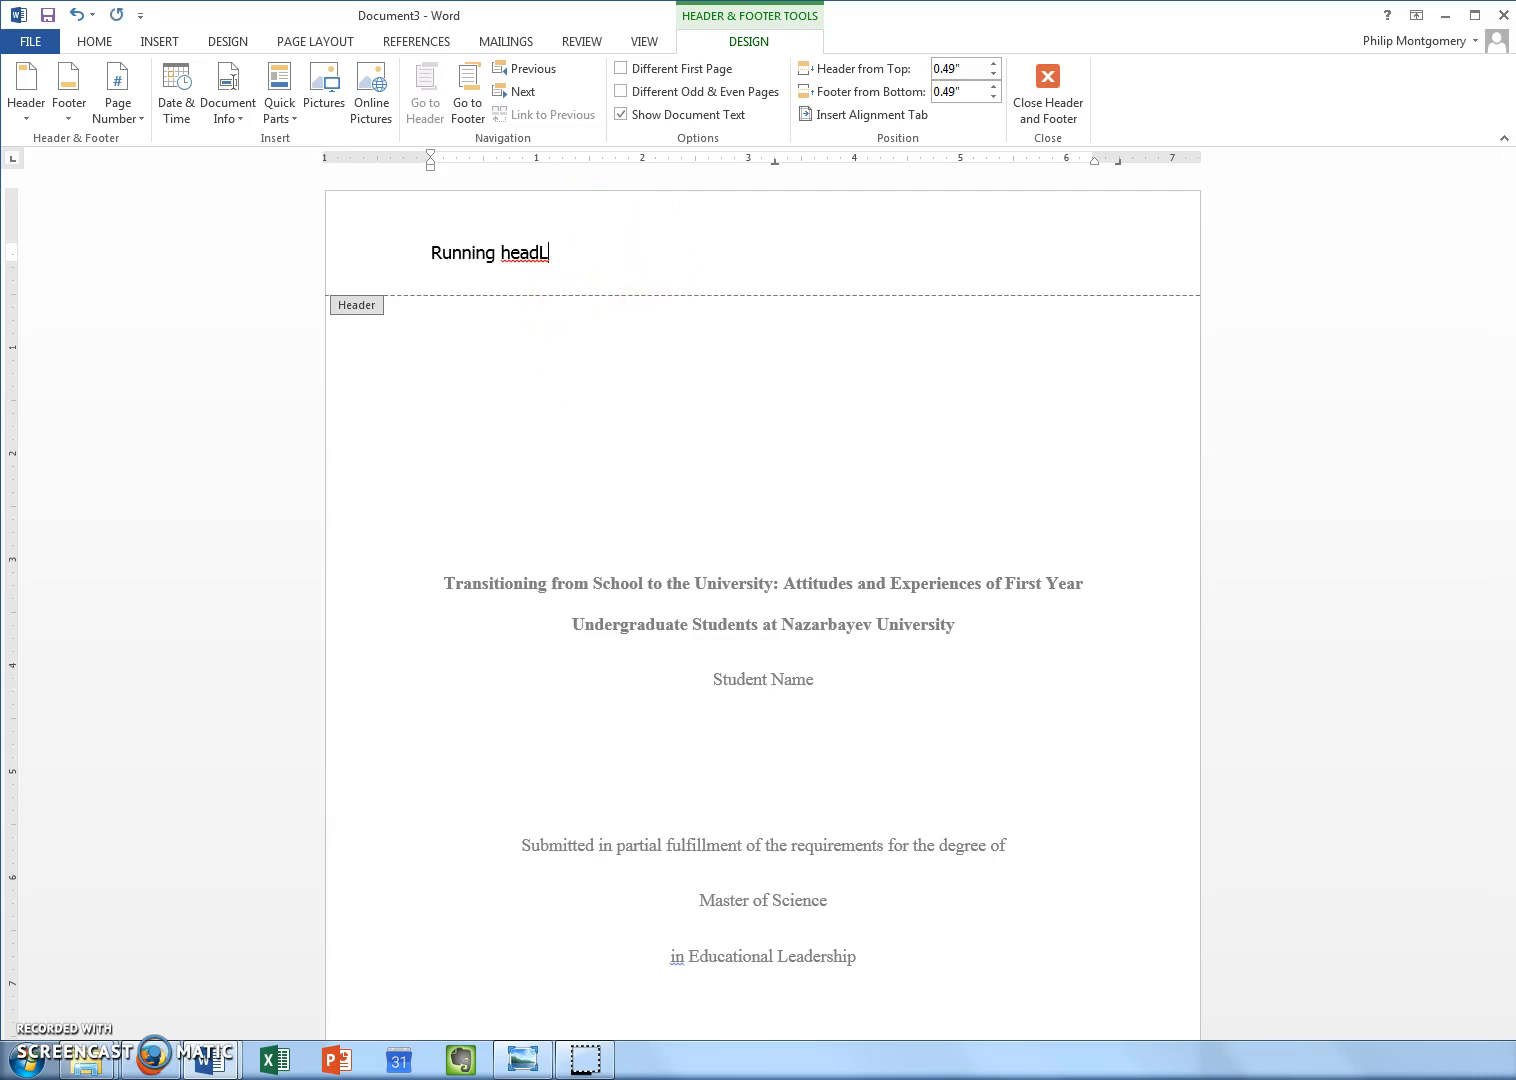
pyautogui.tripleClick(752, 588)
pyautogui.click(766, 580)
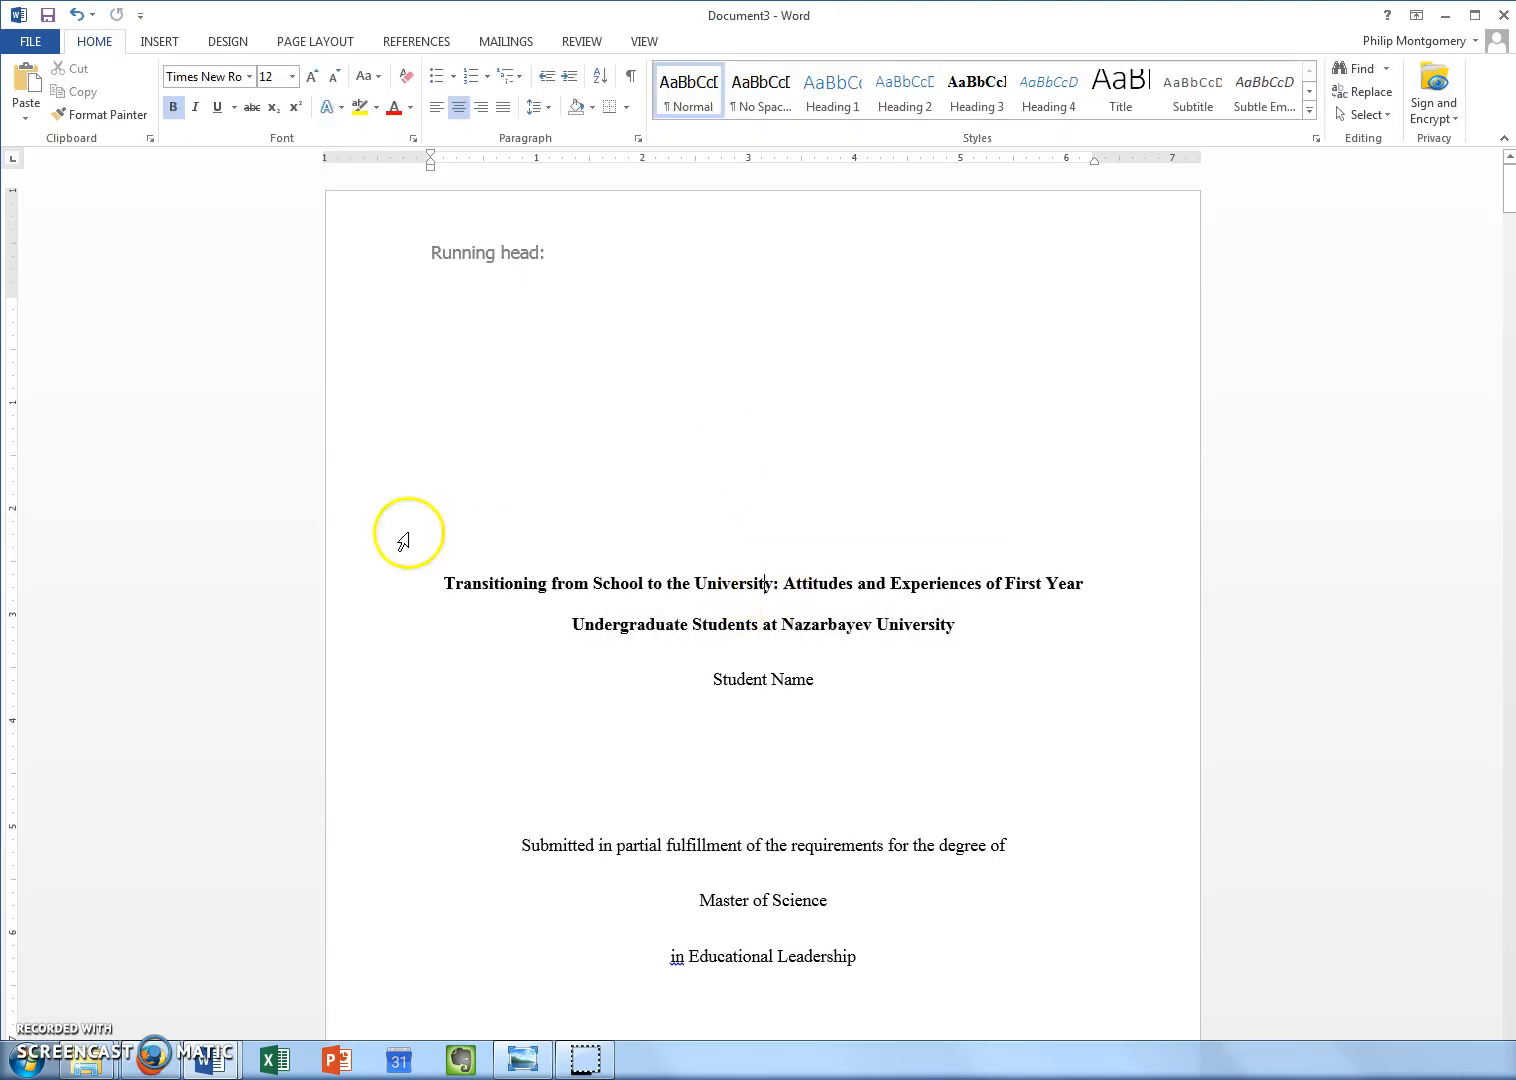
pyautogui.doubleClick(548, 262)
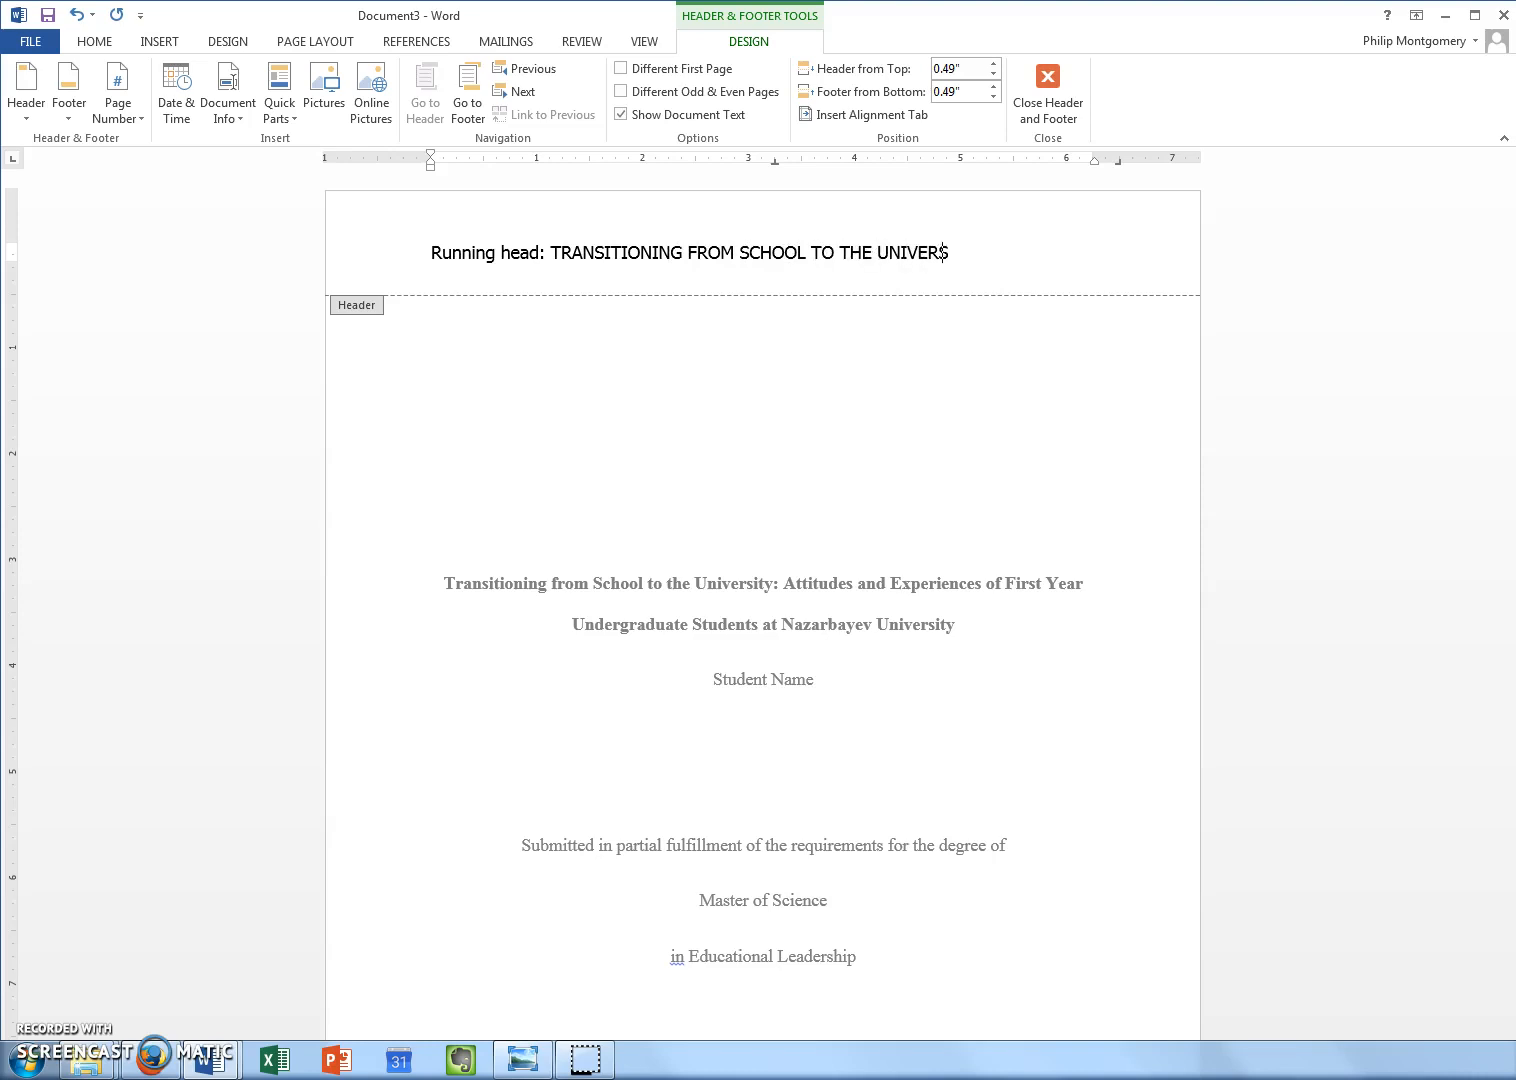
pyautogui.doubleClick(632, 349)
# - Insert a Next Page section break after the word count line at the end of the cover page
pyautogui.scroll(-10, 660, 633)
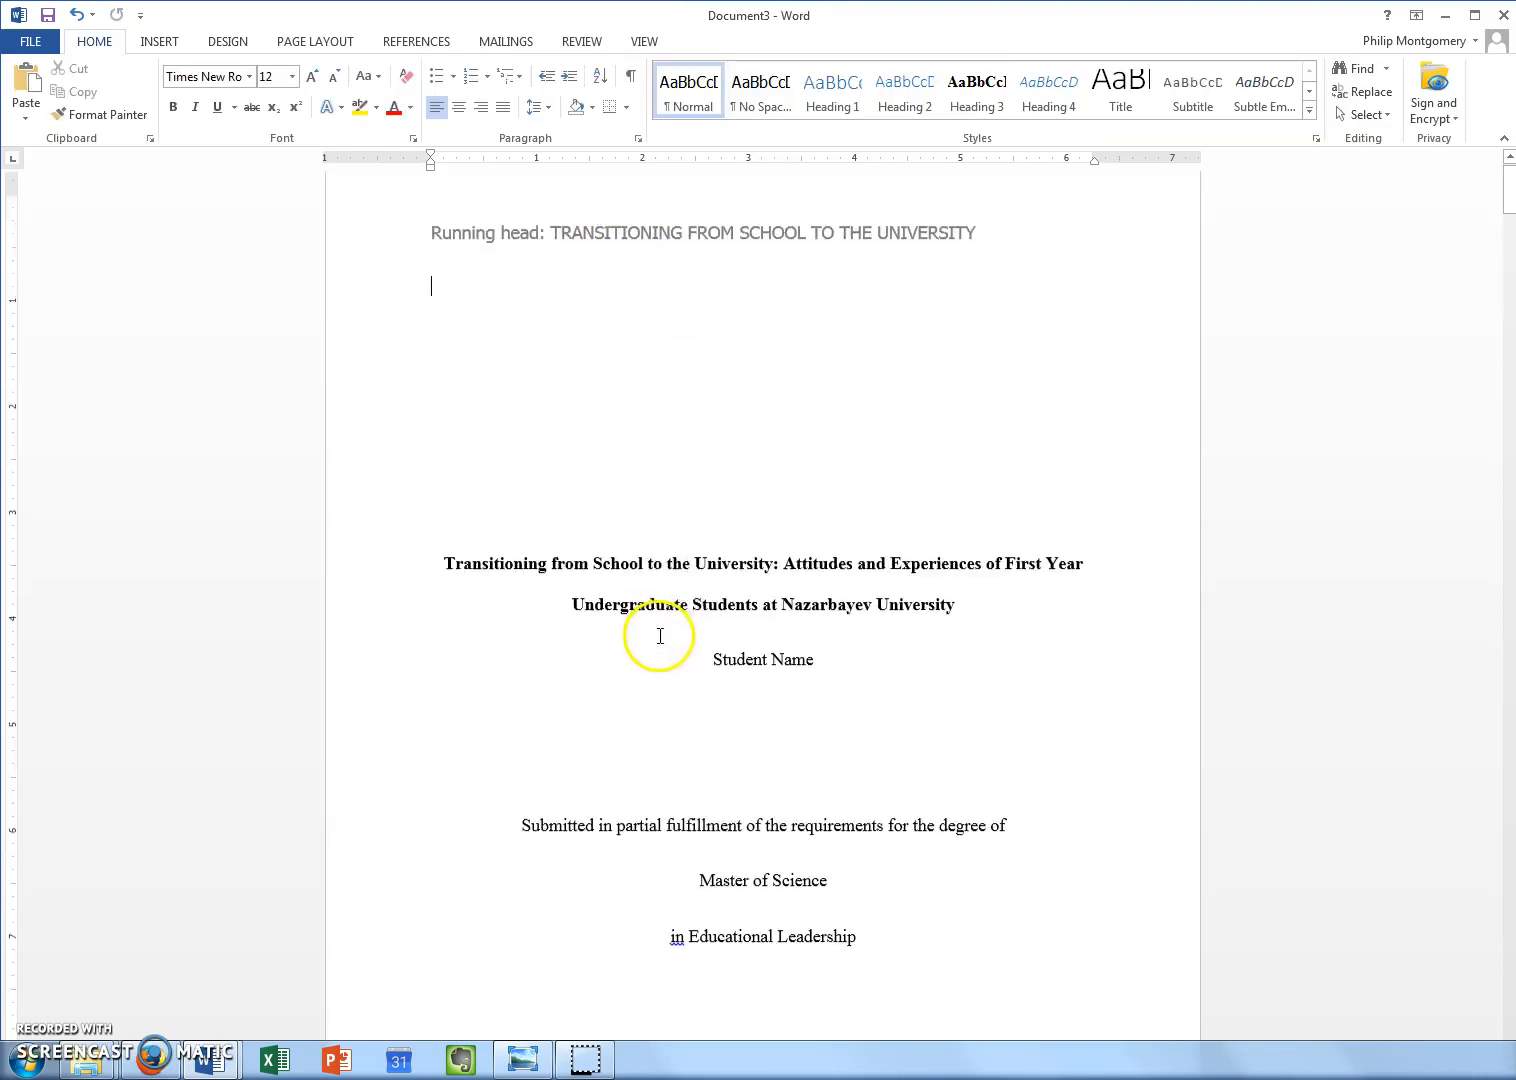
pyautogui.scroll(-3, 665, 757)
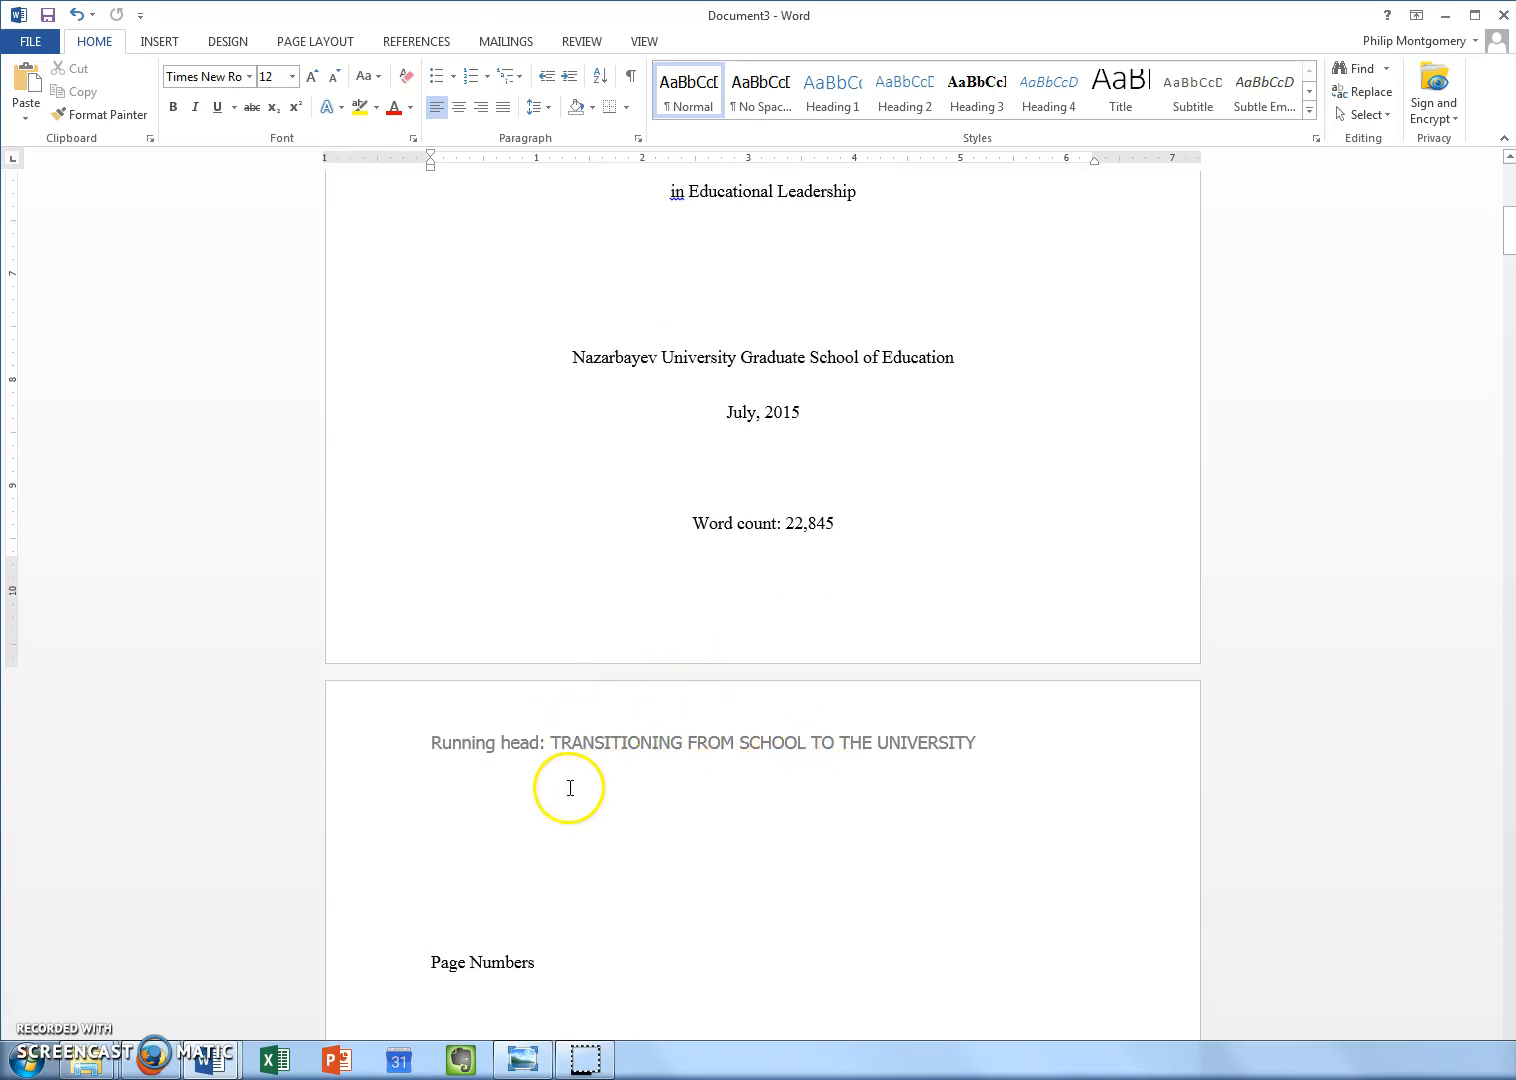
pyautogui.click(641, 615)
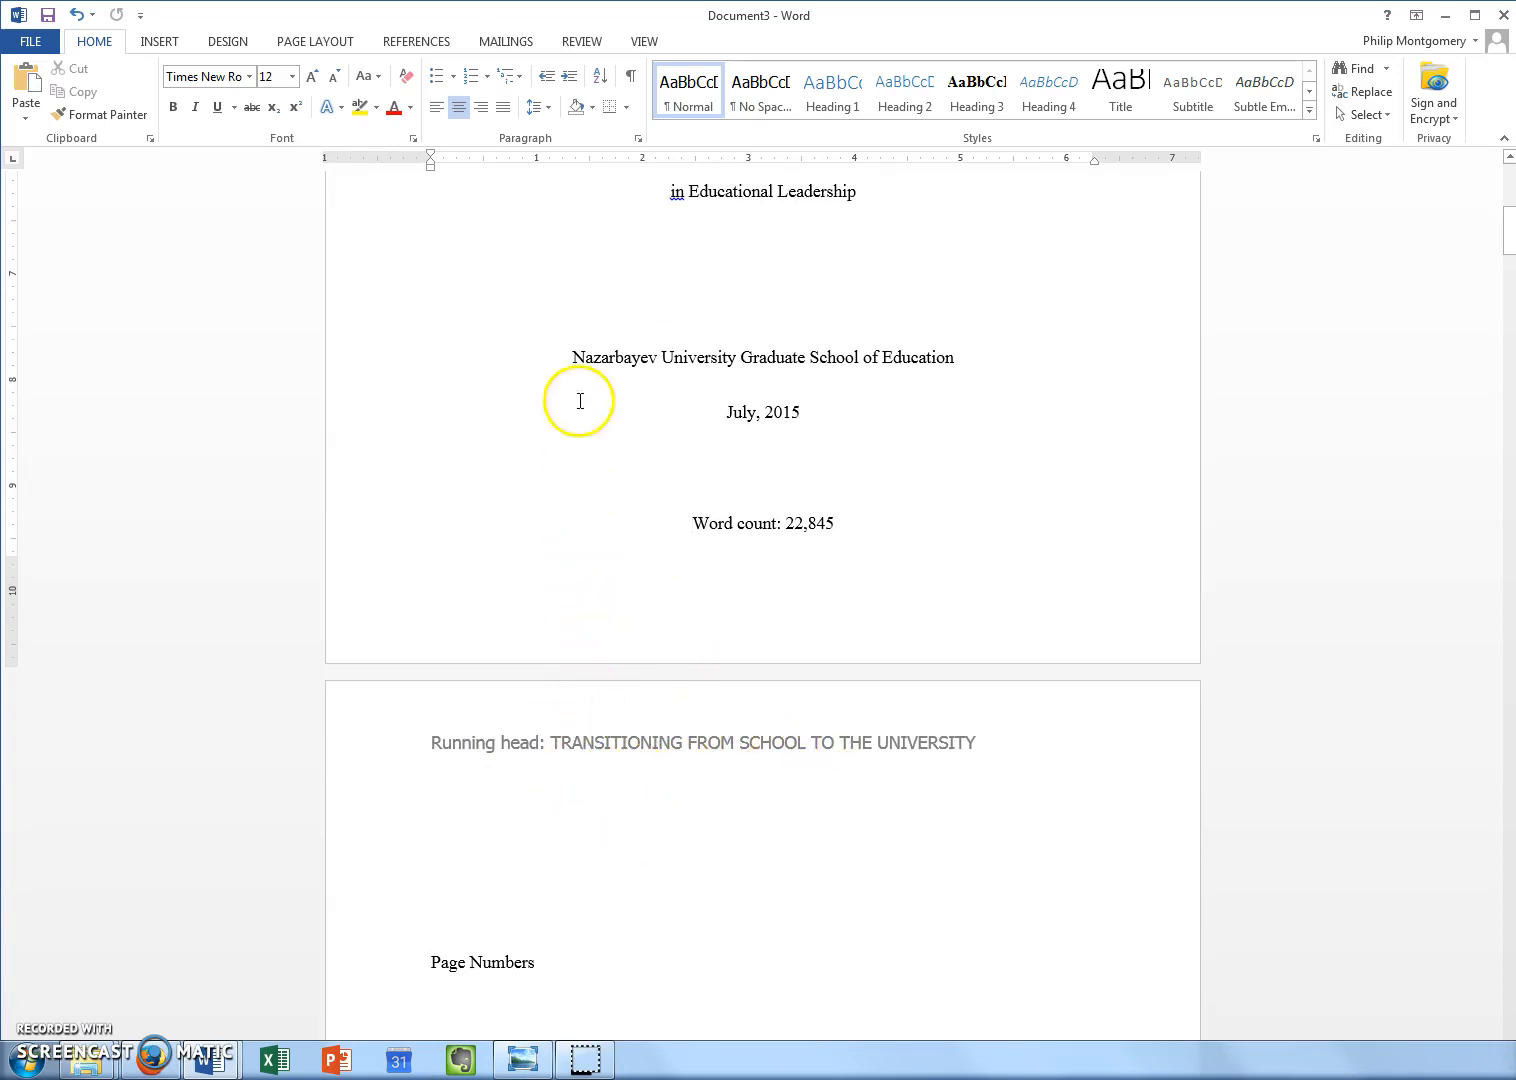
pyautogui.click(843, 585)
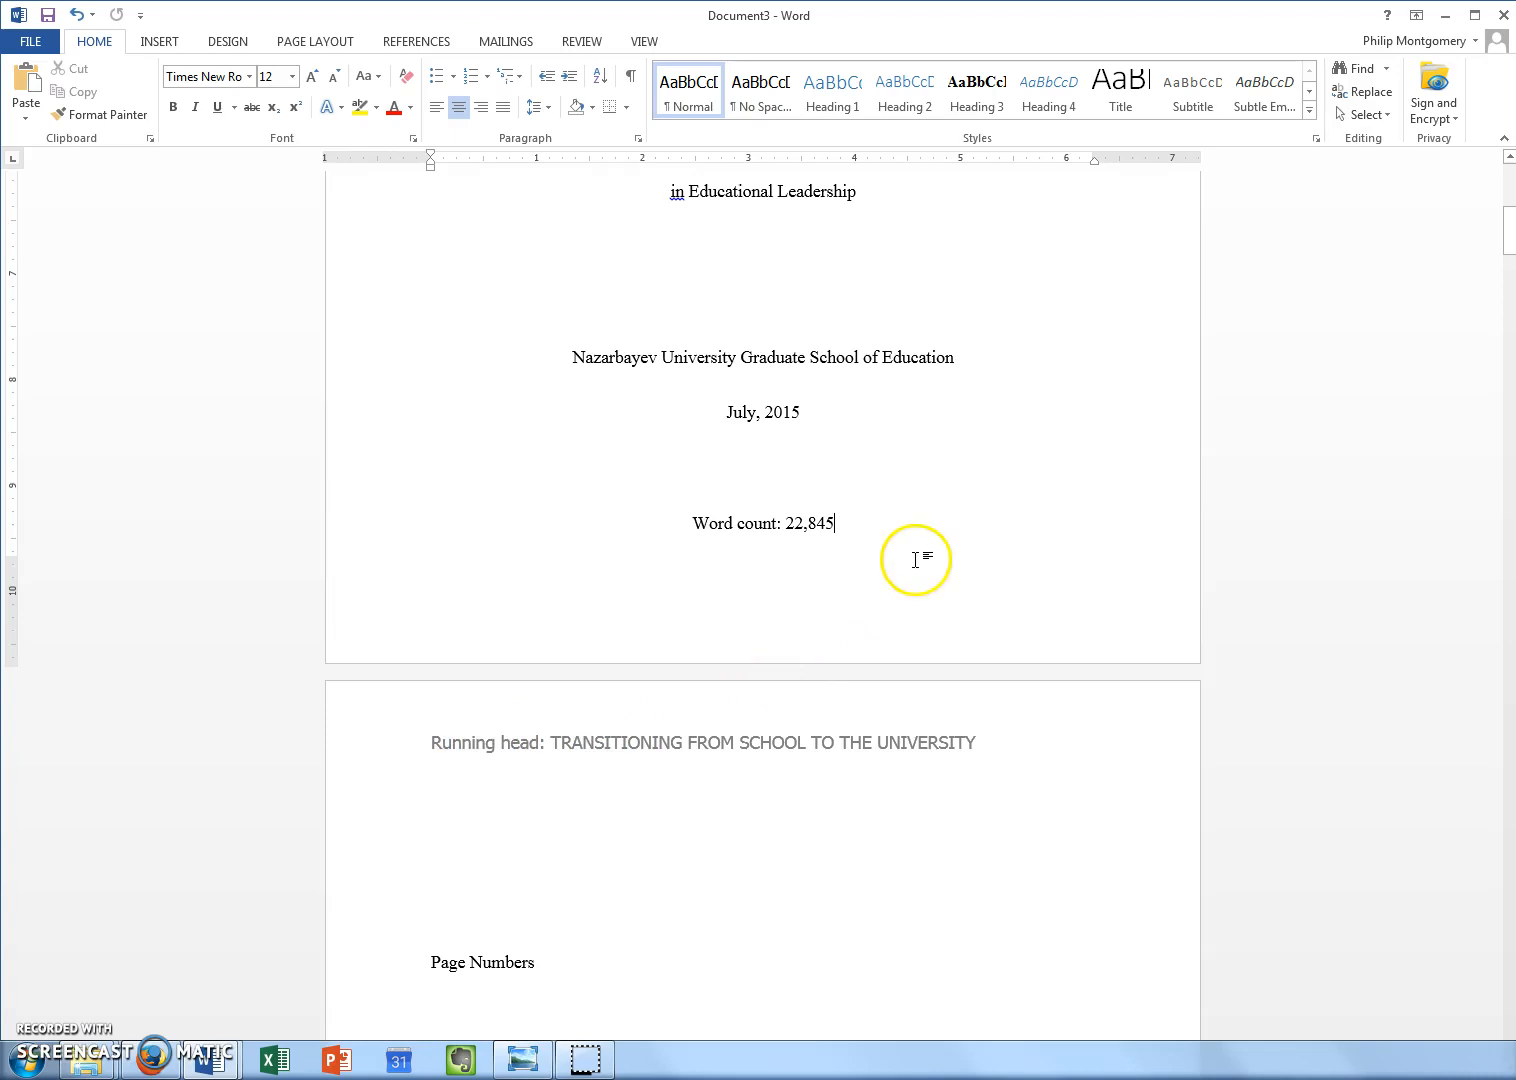
pyautogui.click(288, 46)
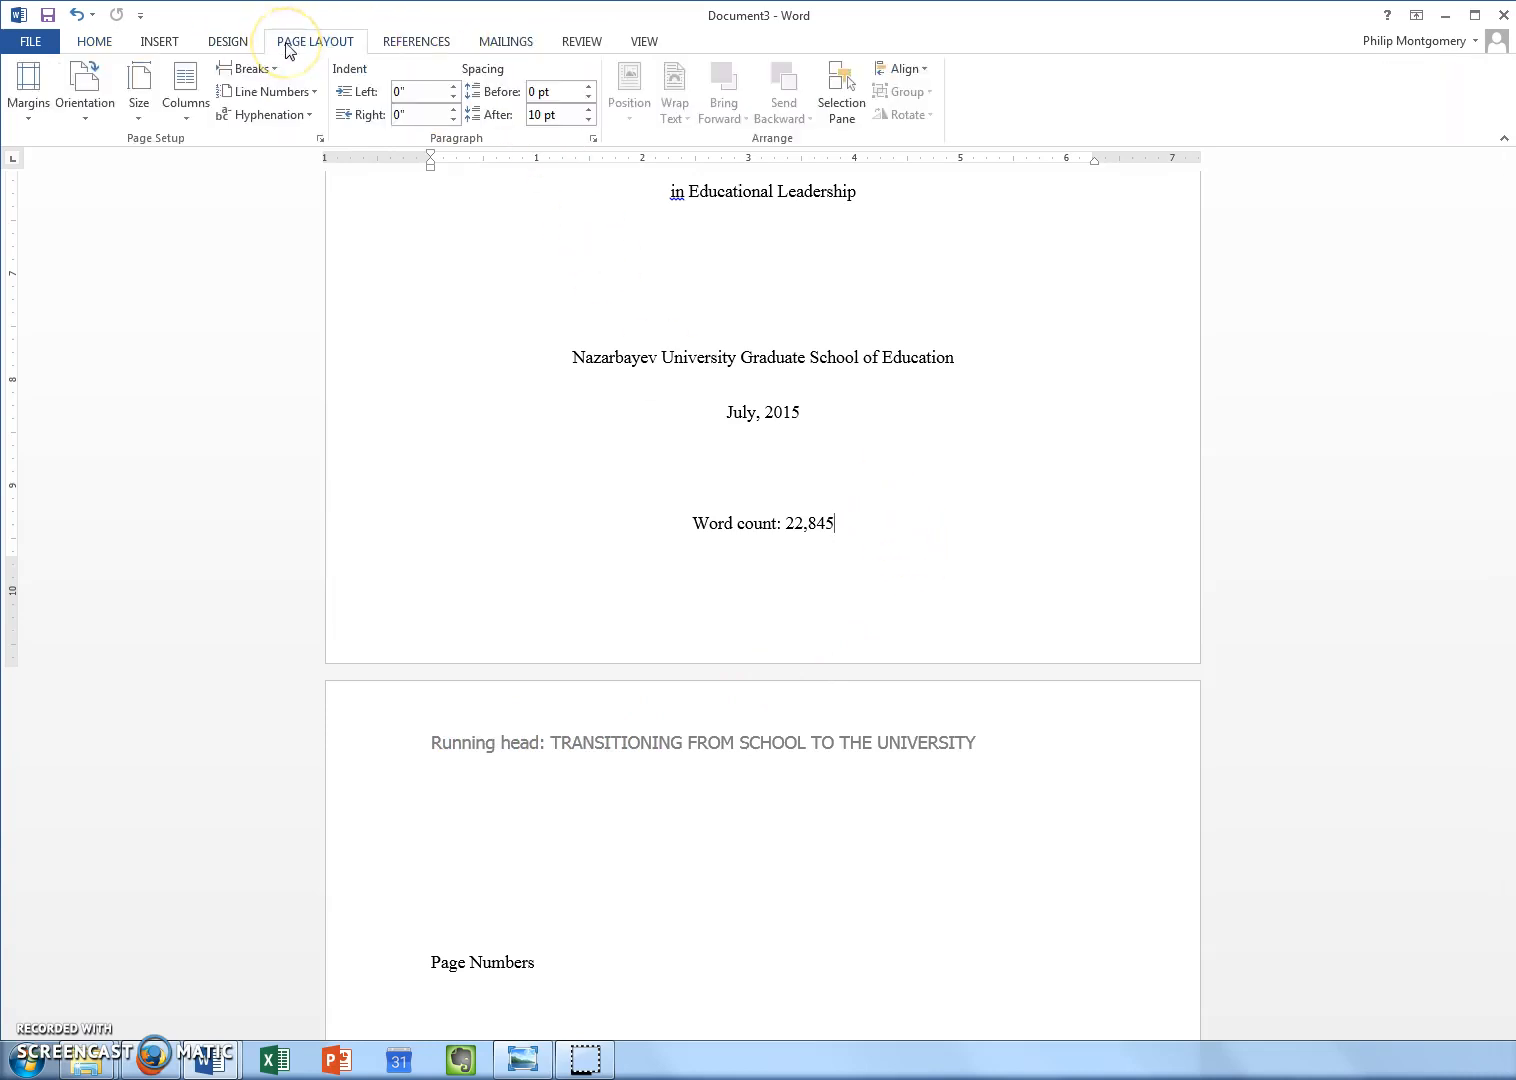
pyautogui.click(258, 74)
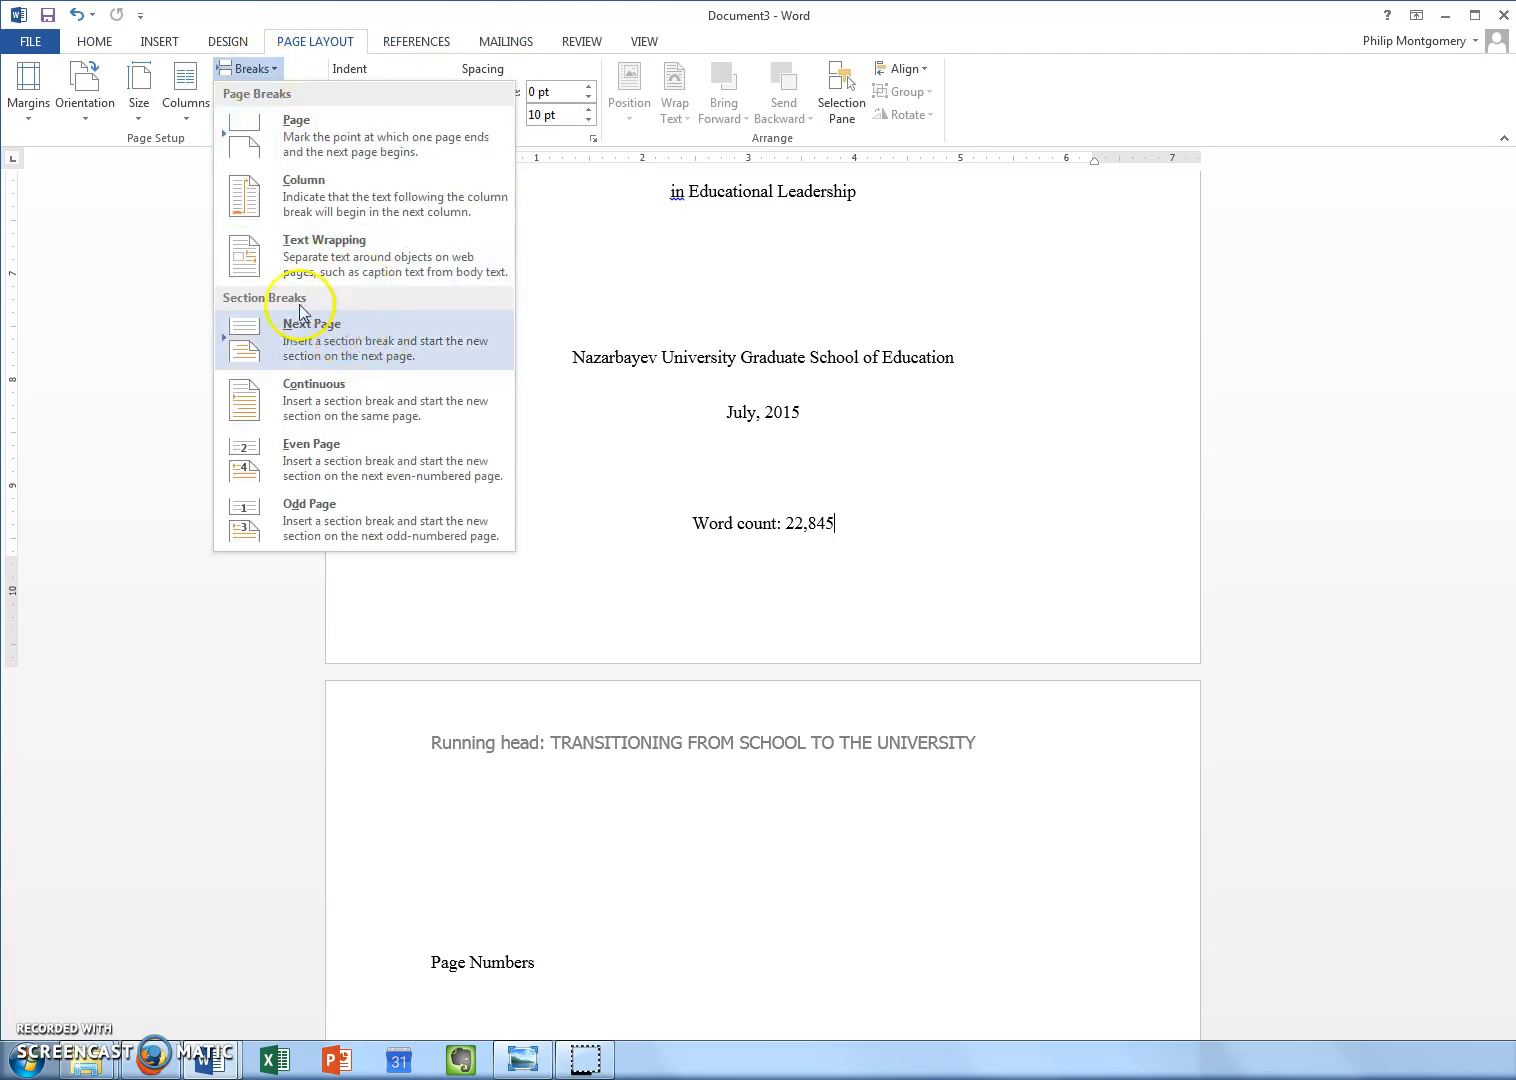
pyautogui.click(313, 358)
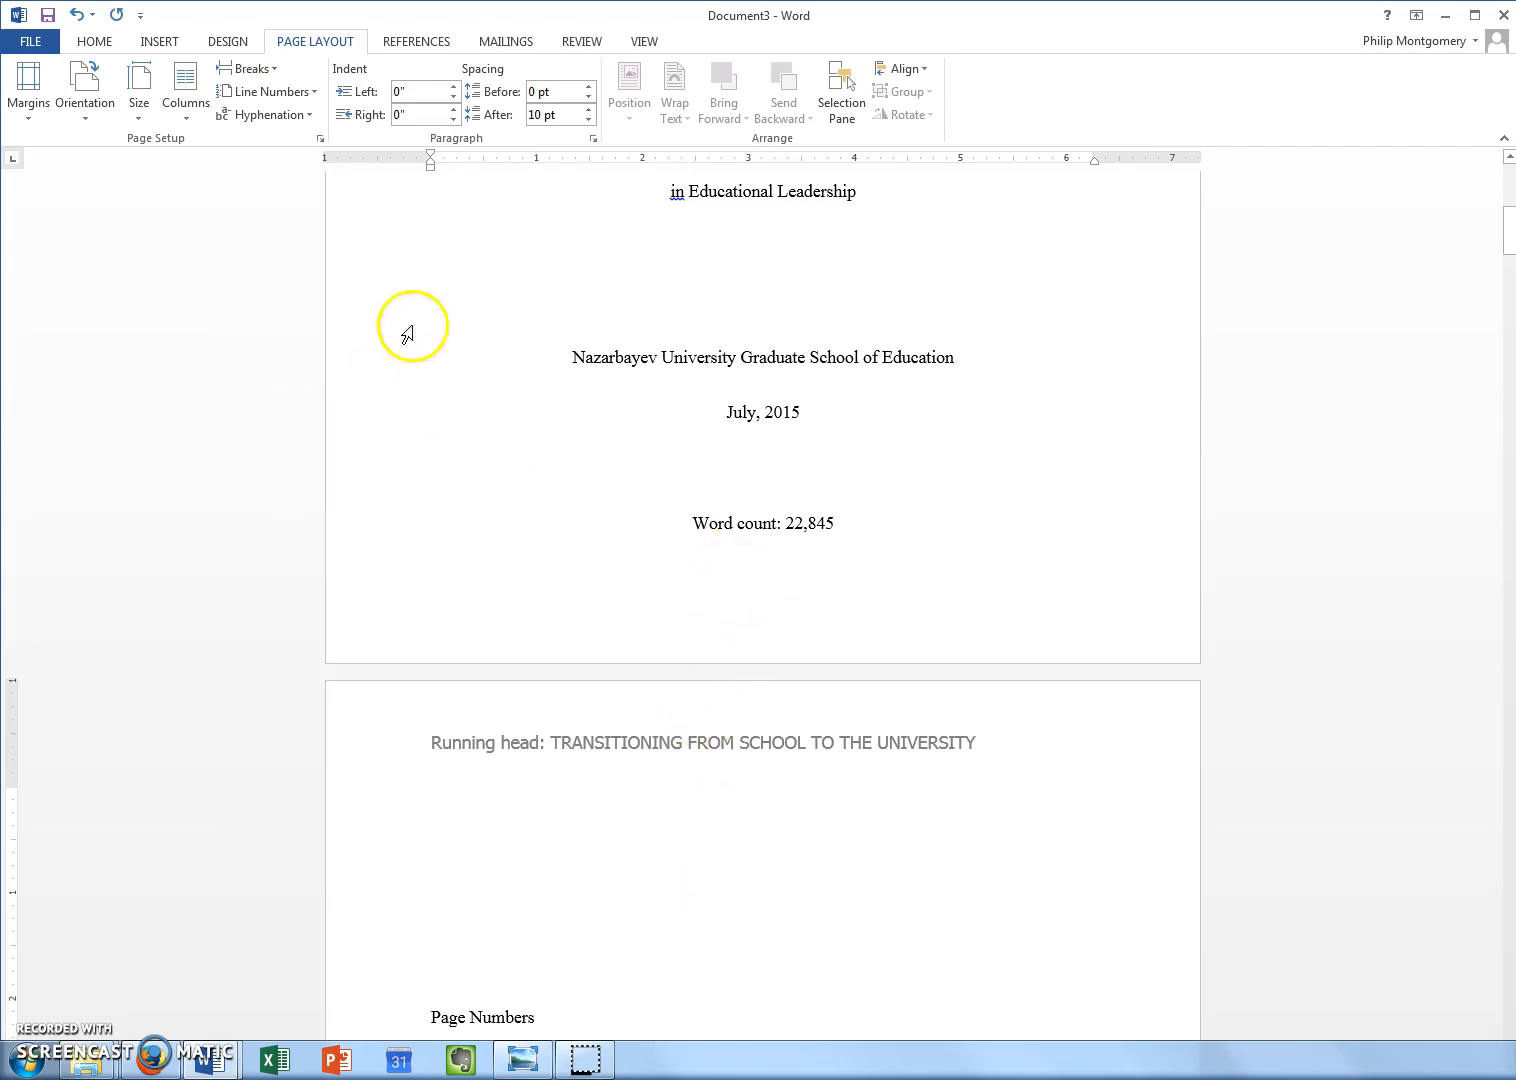
# - Check the section break after the word count line with formatting marks shown, and hide the marks again
pyautogui.click(84, 44)
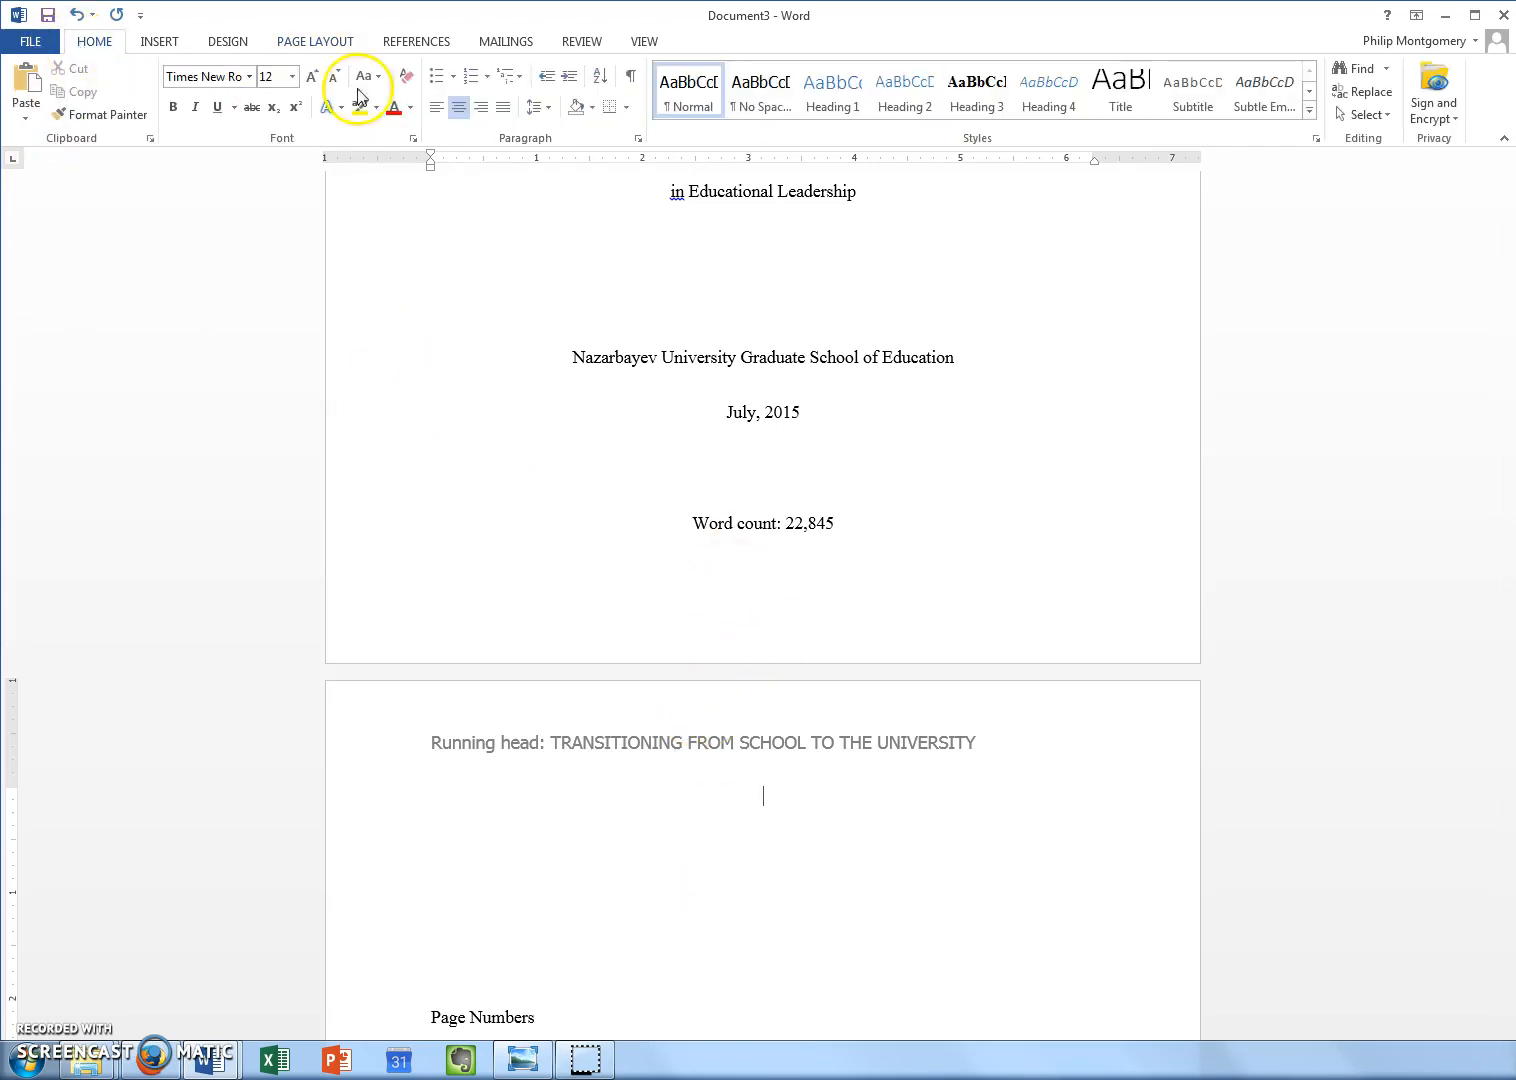
pyautogui.click(630, 77)
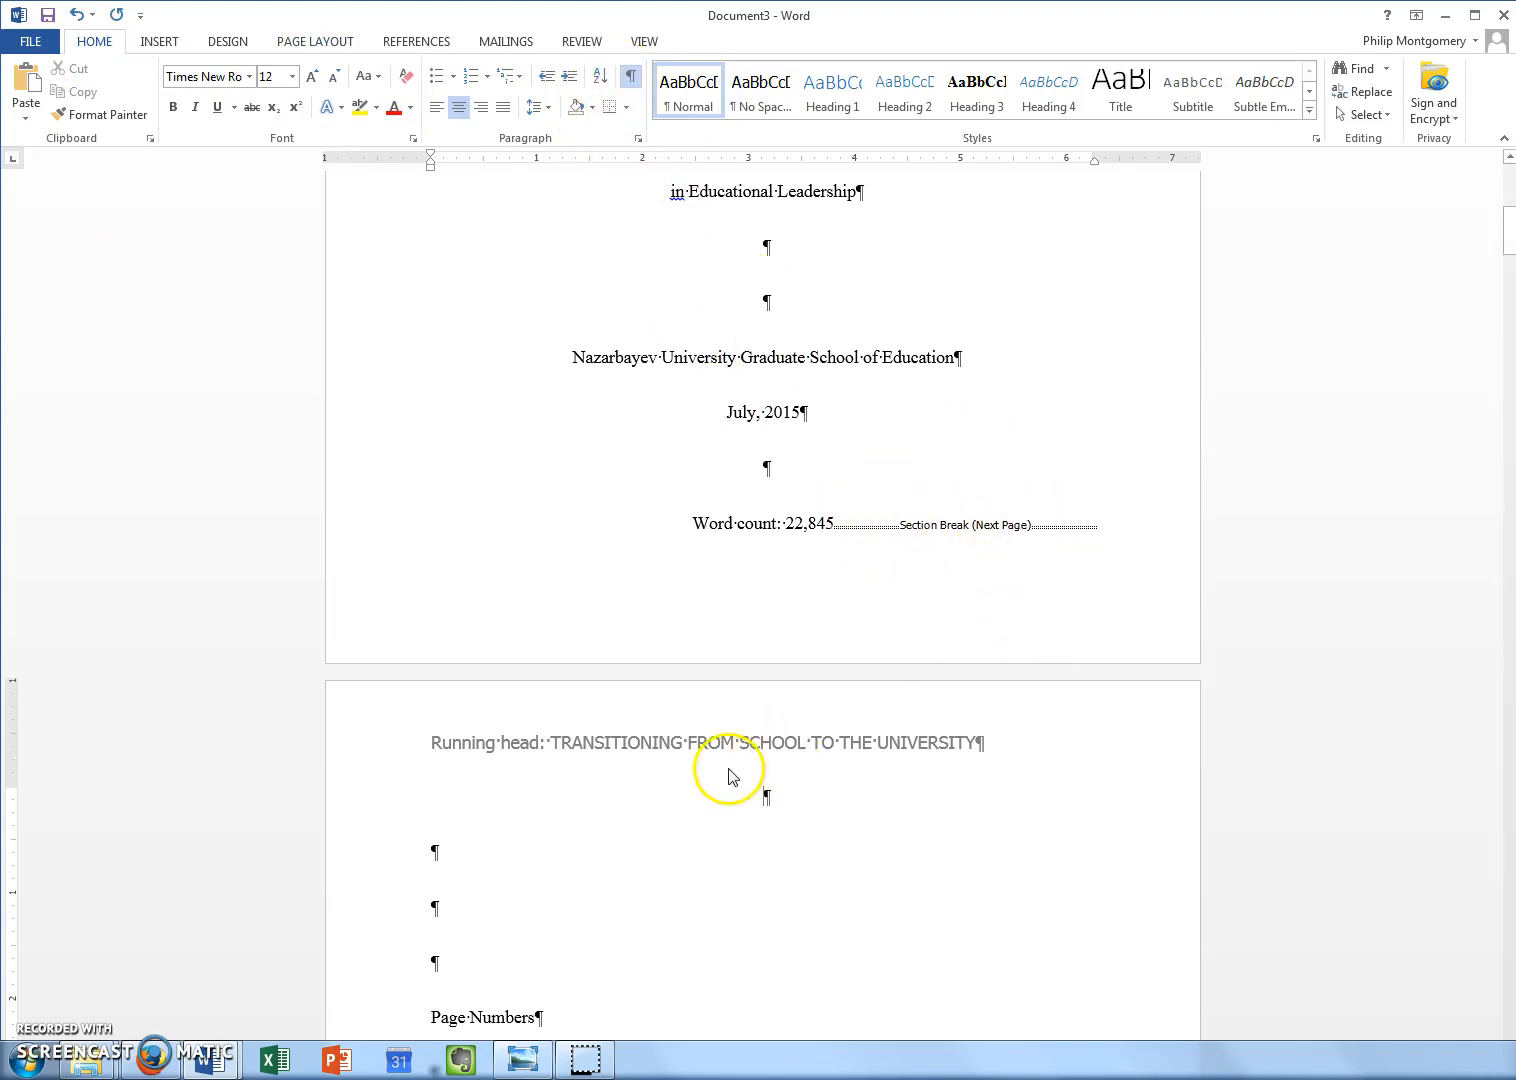
pyautogui.click(630, 76)
# - Open the section 2 header for editing and unlink it from the previous section's header
pyautogui.doubleClick(667, 771)
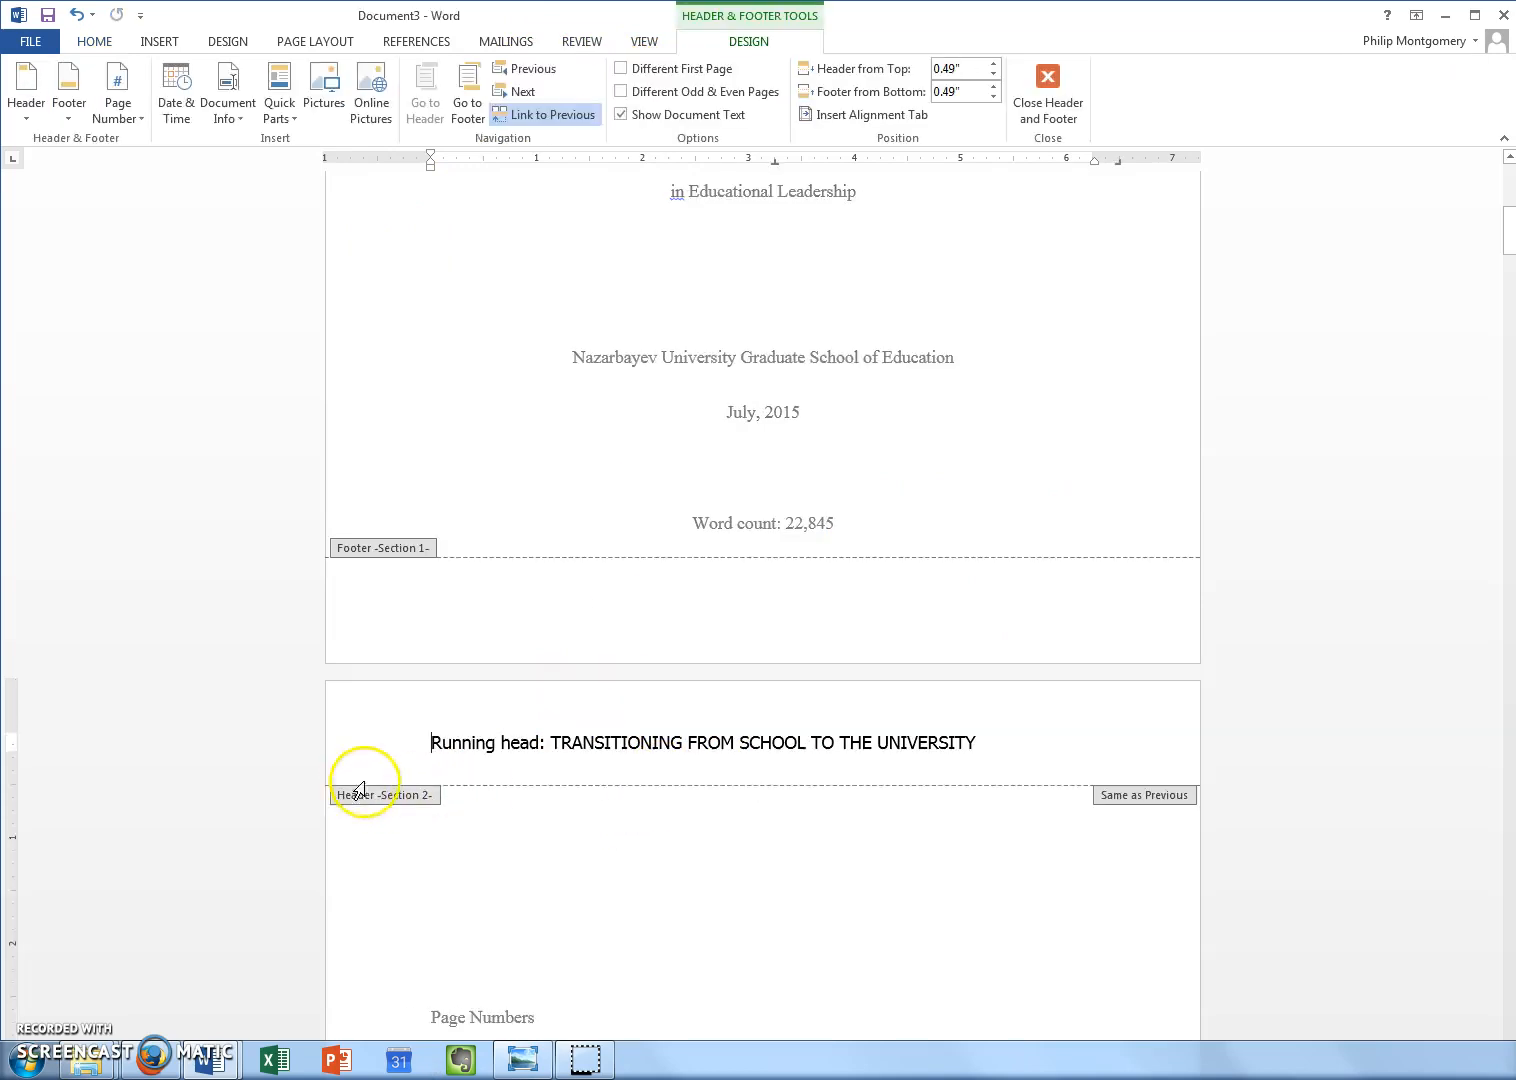
pyautogui.scroll(7, 372, 704)
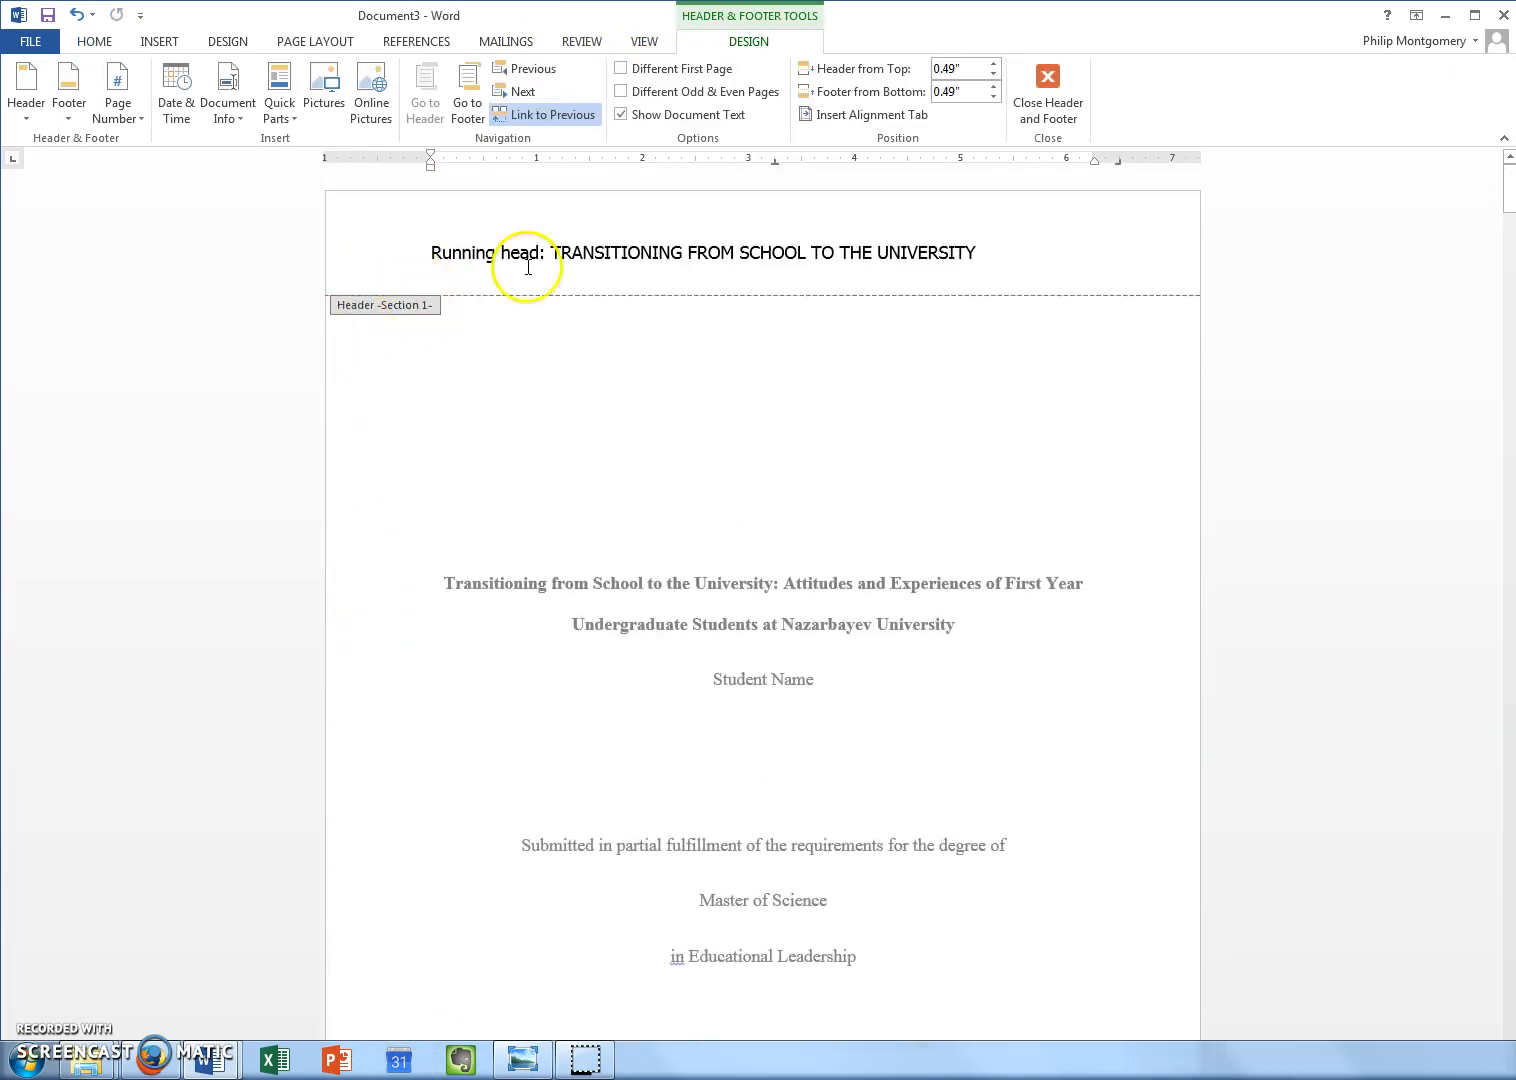
pyautogui.scroll(-6, 450, 937)
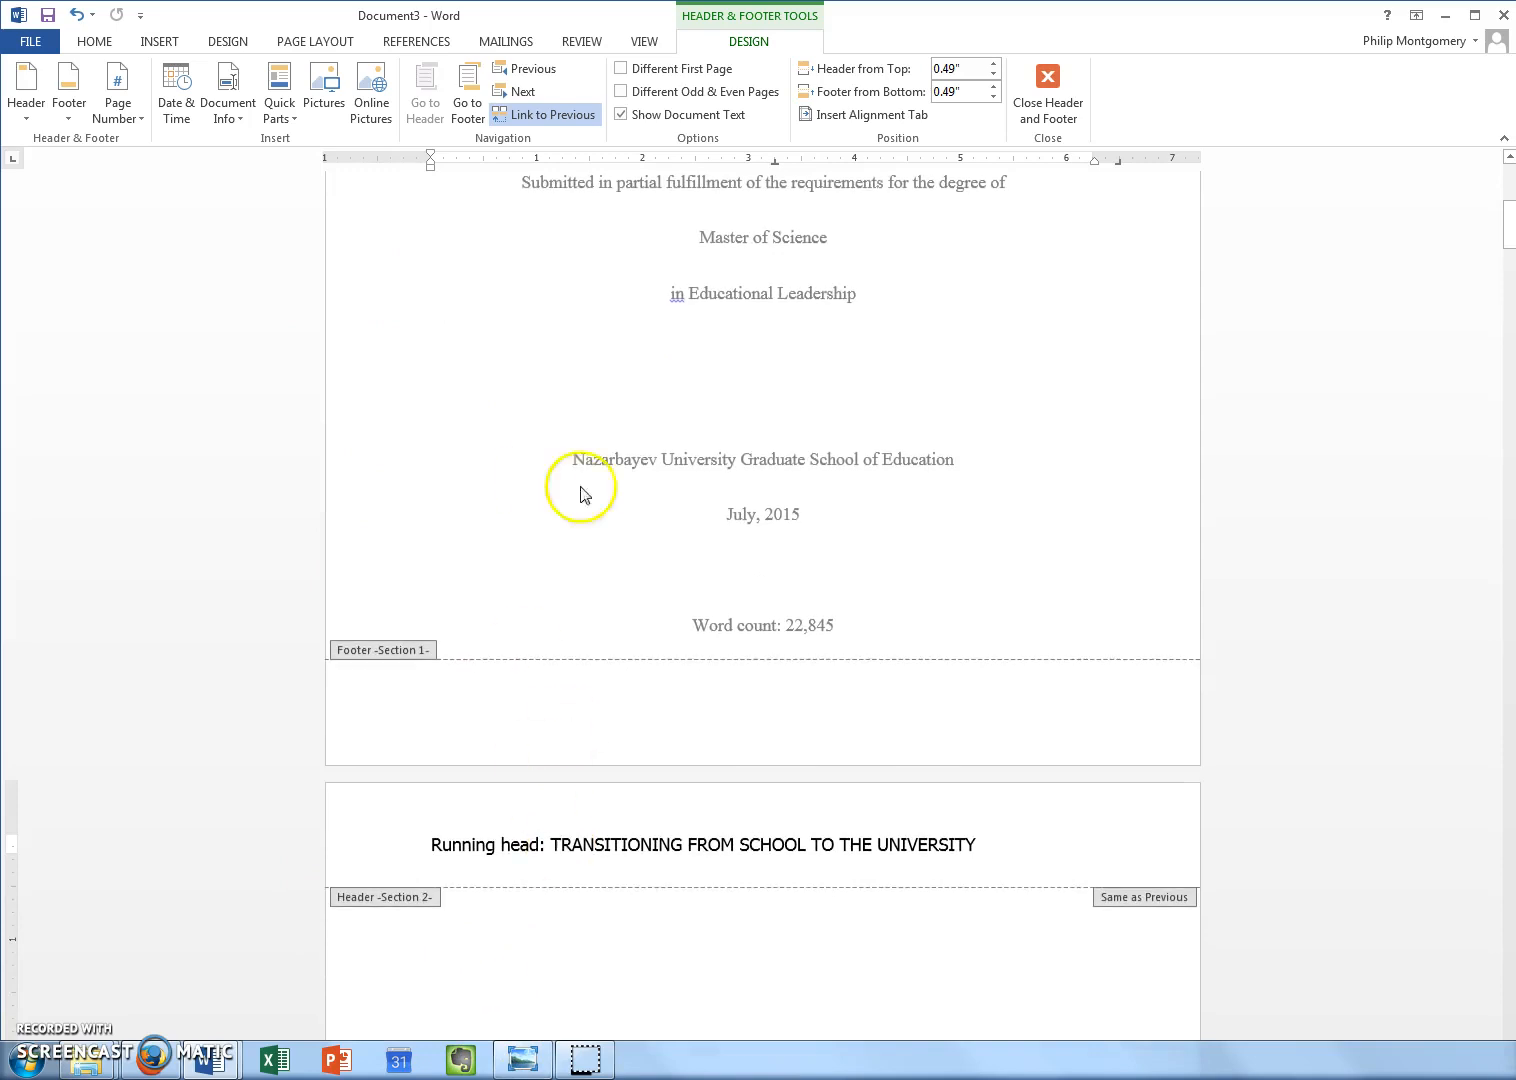
pyautogui.click(537, 116)
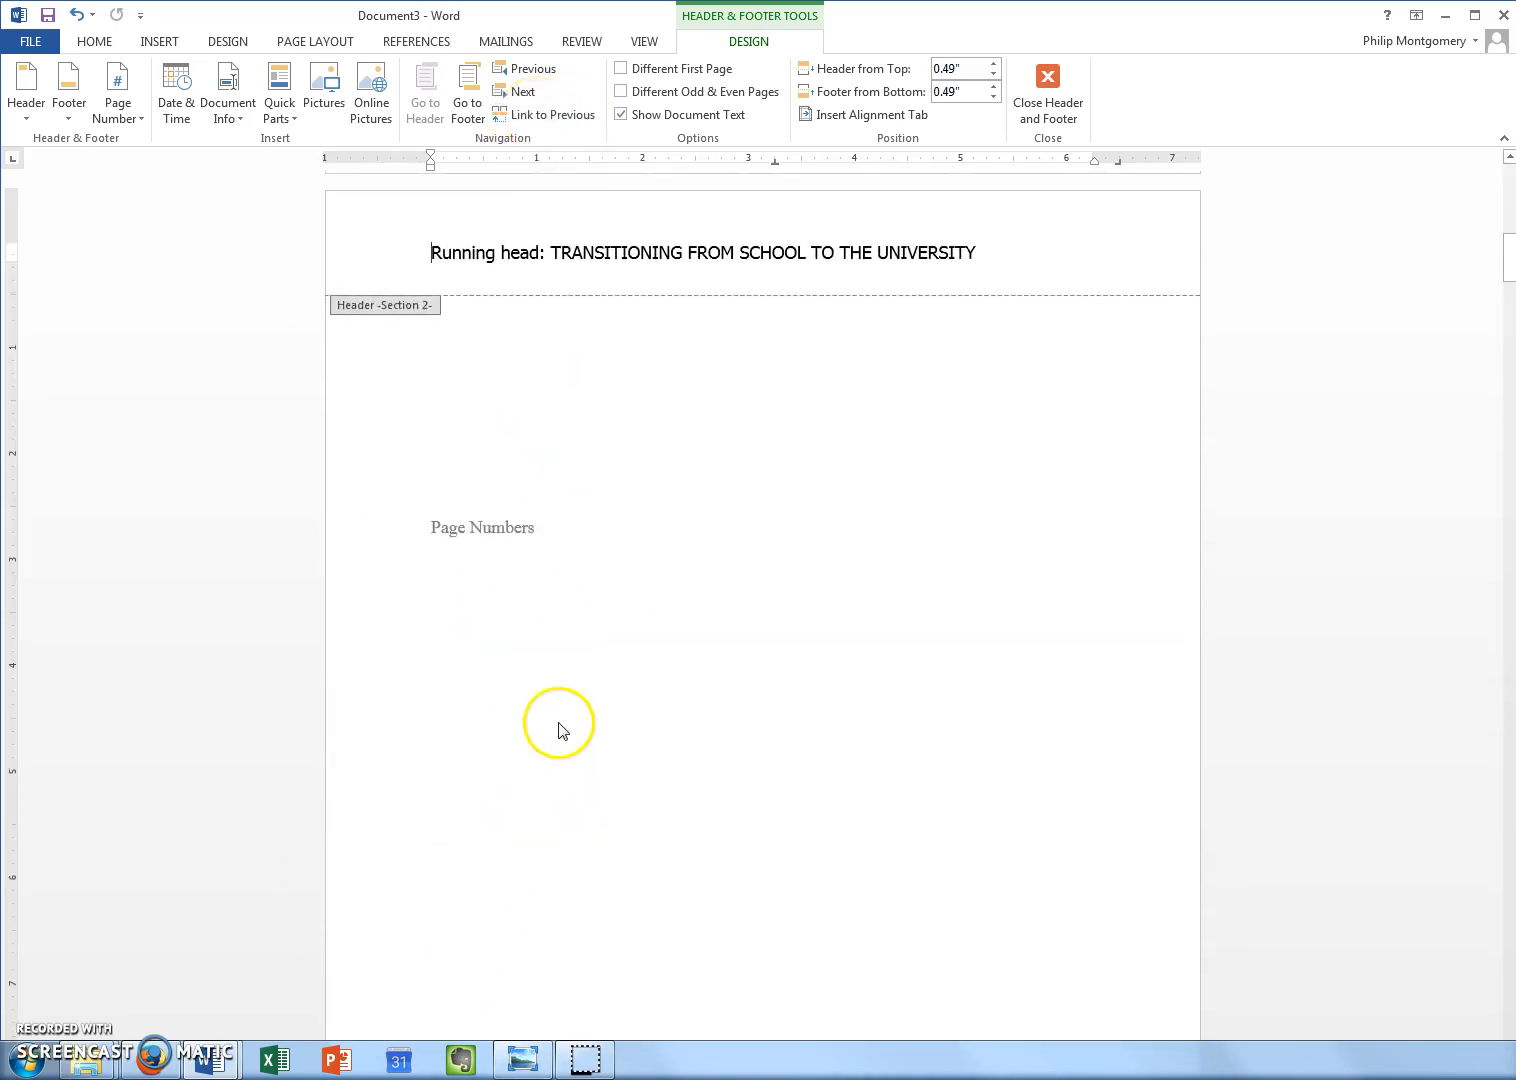
# - Delete "Running head: " from the section 2 header and compare it with the cover page's header
pyautogui.scroll(3, 450, 565)
pyautogui.moveTo(556, 508); pyautogui.dragTo(303, 515)
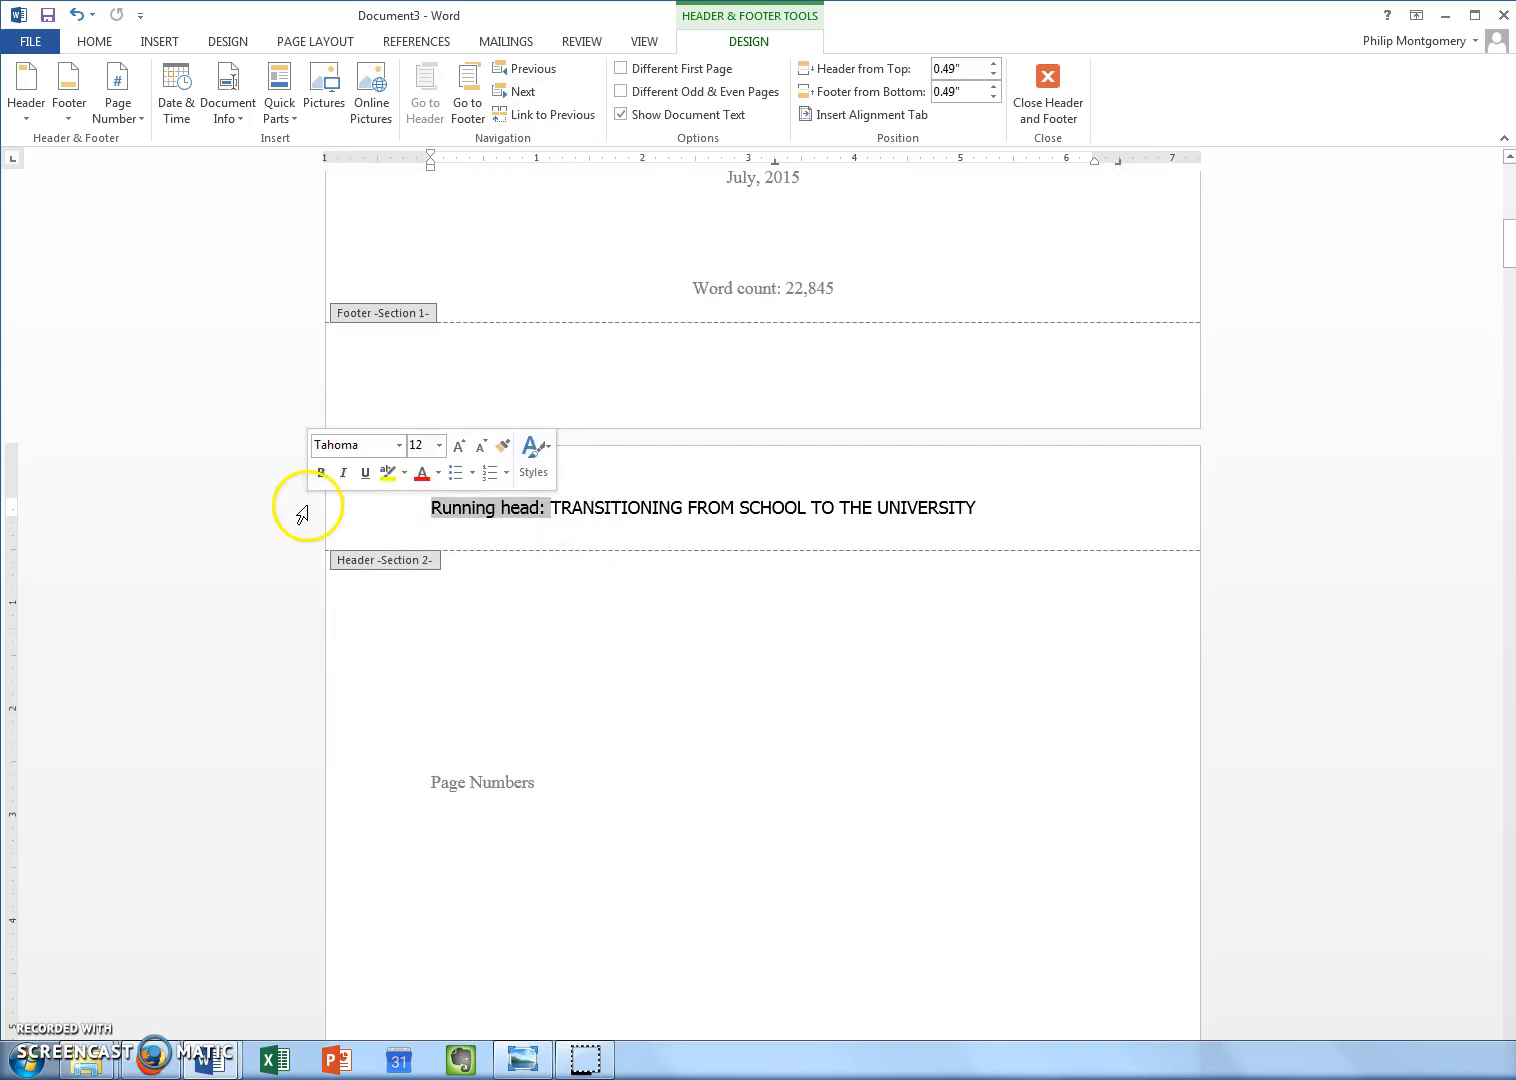
pyautogui.press('Delete')
pyautogui.scroll(3, 463, 587)
pyautogui.scroll(10, 463, 587)
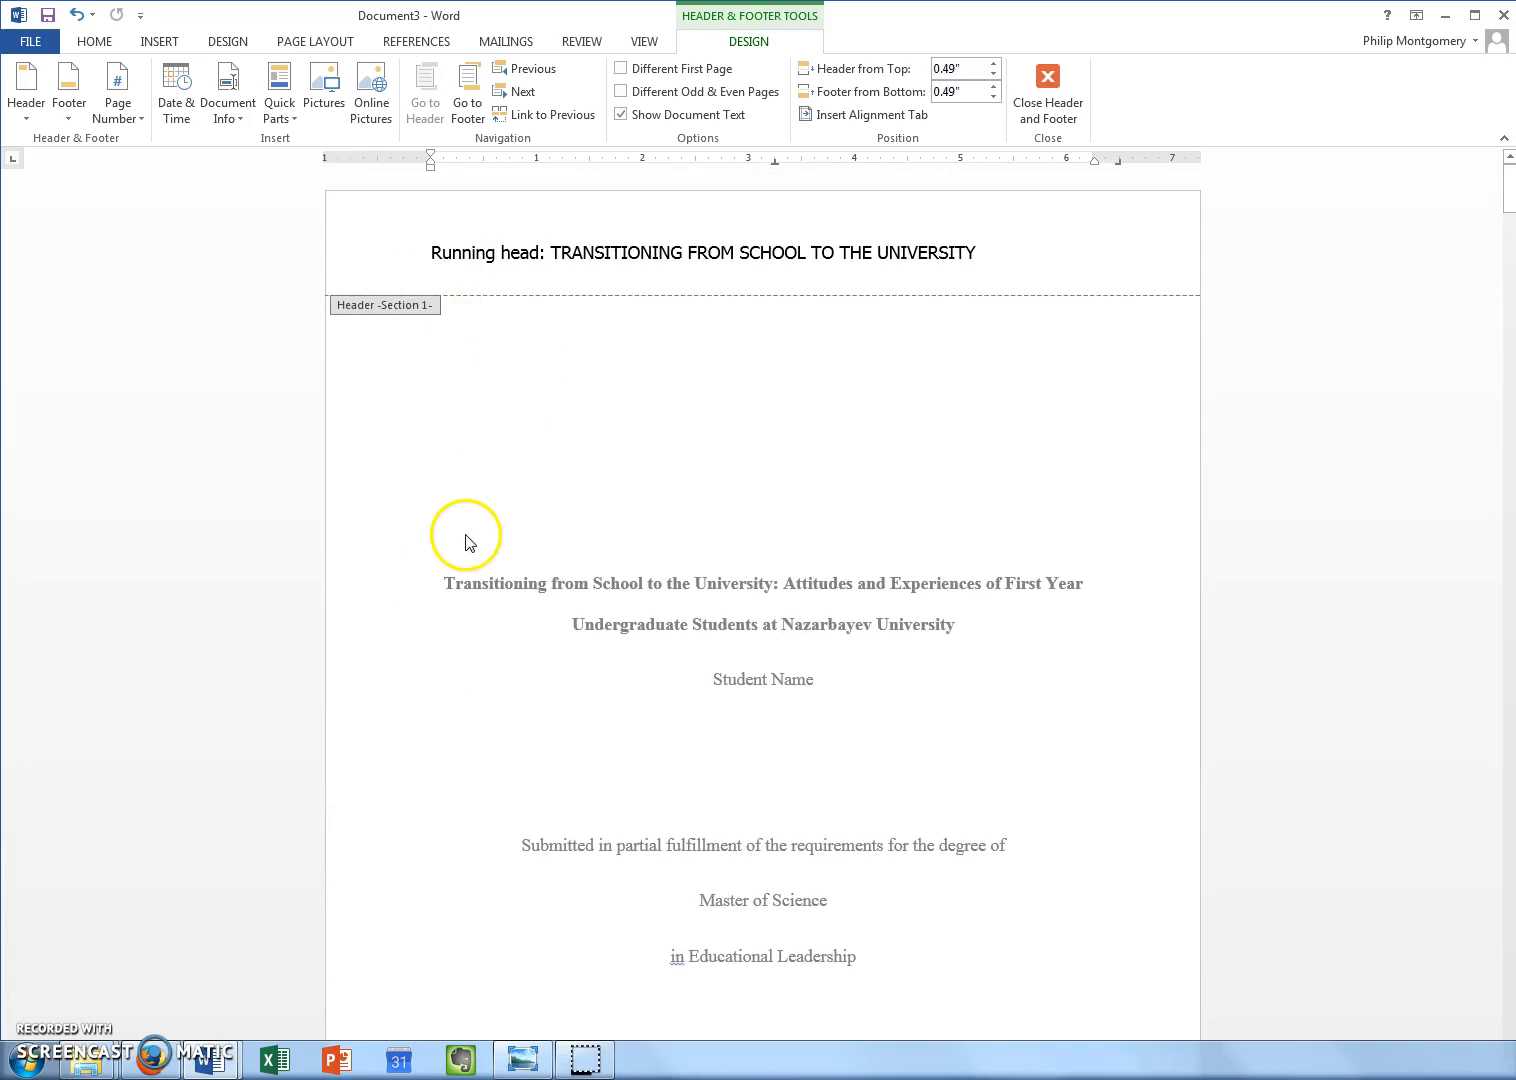
pyautogui.scroll(-13, 465, 542)
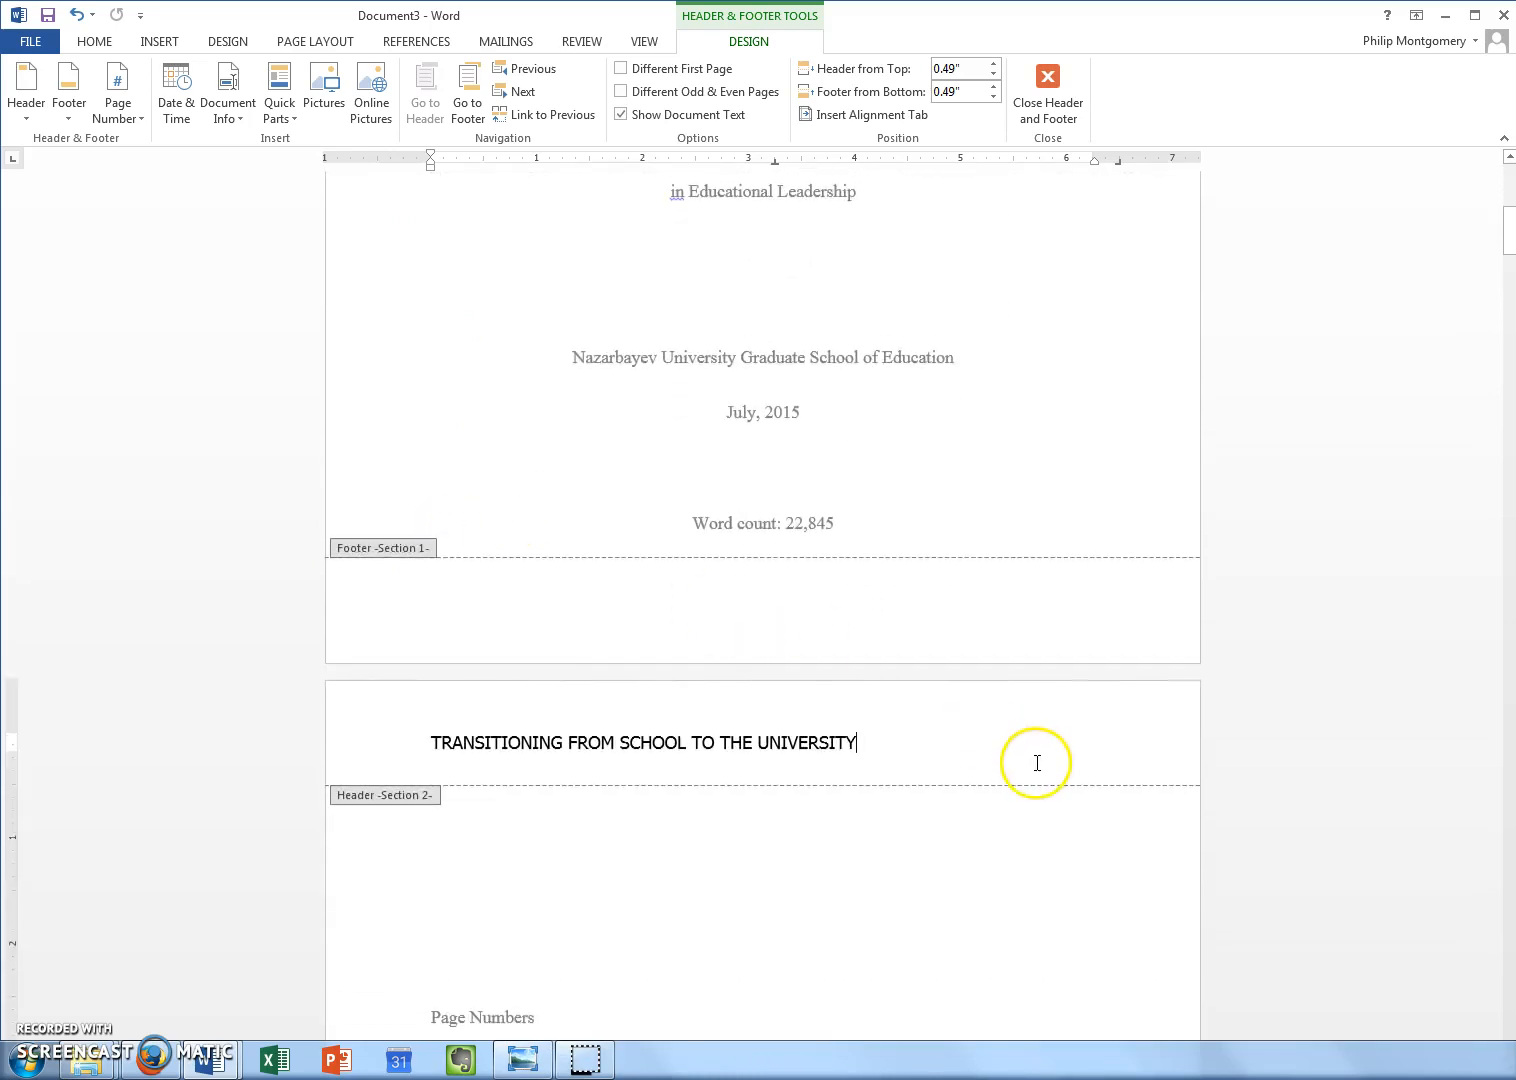
pyautogui.scroll(-13, 900, 780)
pyautogui.scroll(6, 518, 684)
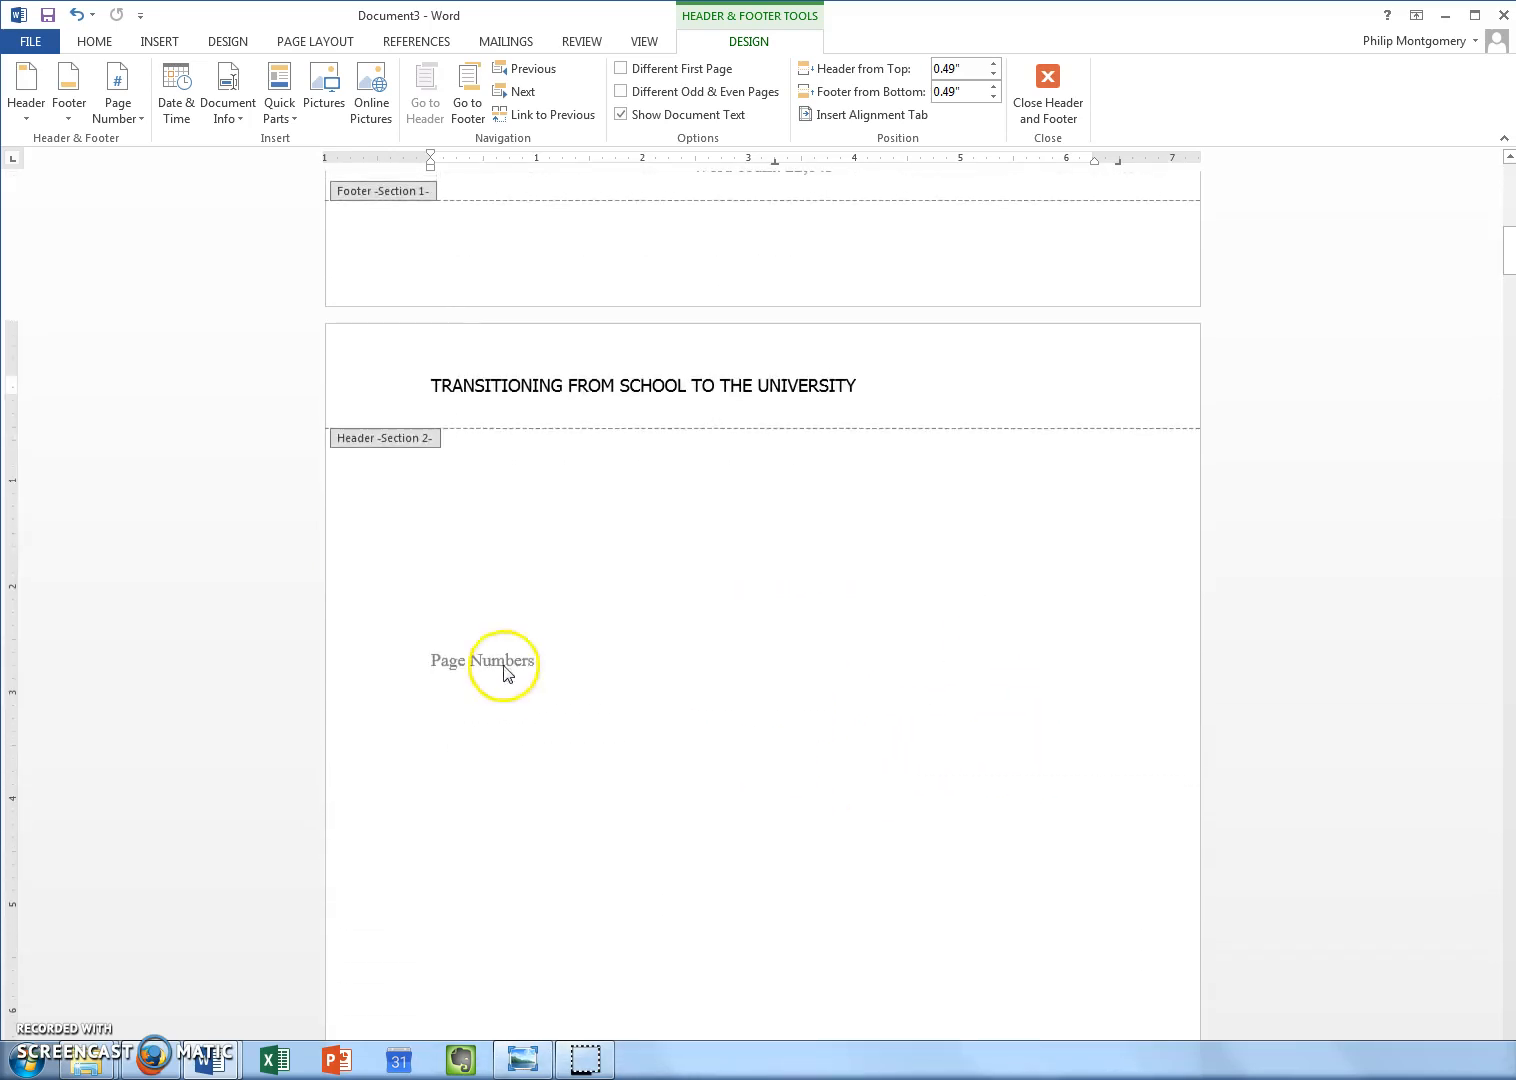
# - Set the page number format for section 2 to lowercase Roman numerals (i, ii, iii, ...)
pyautogui.scroll(4, 548, 565)
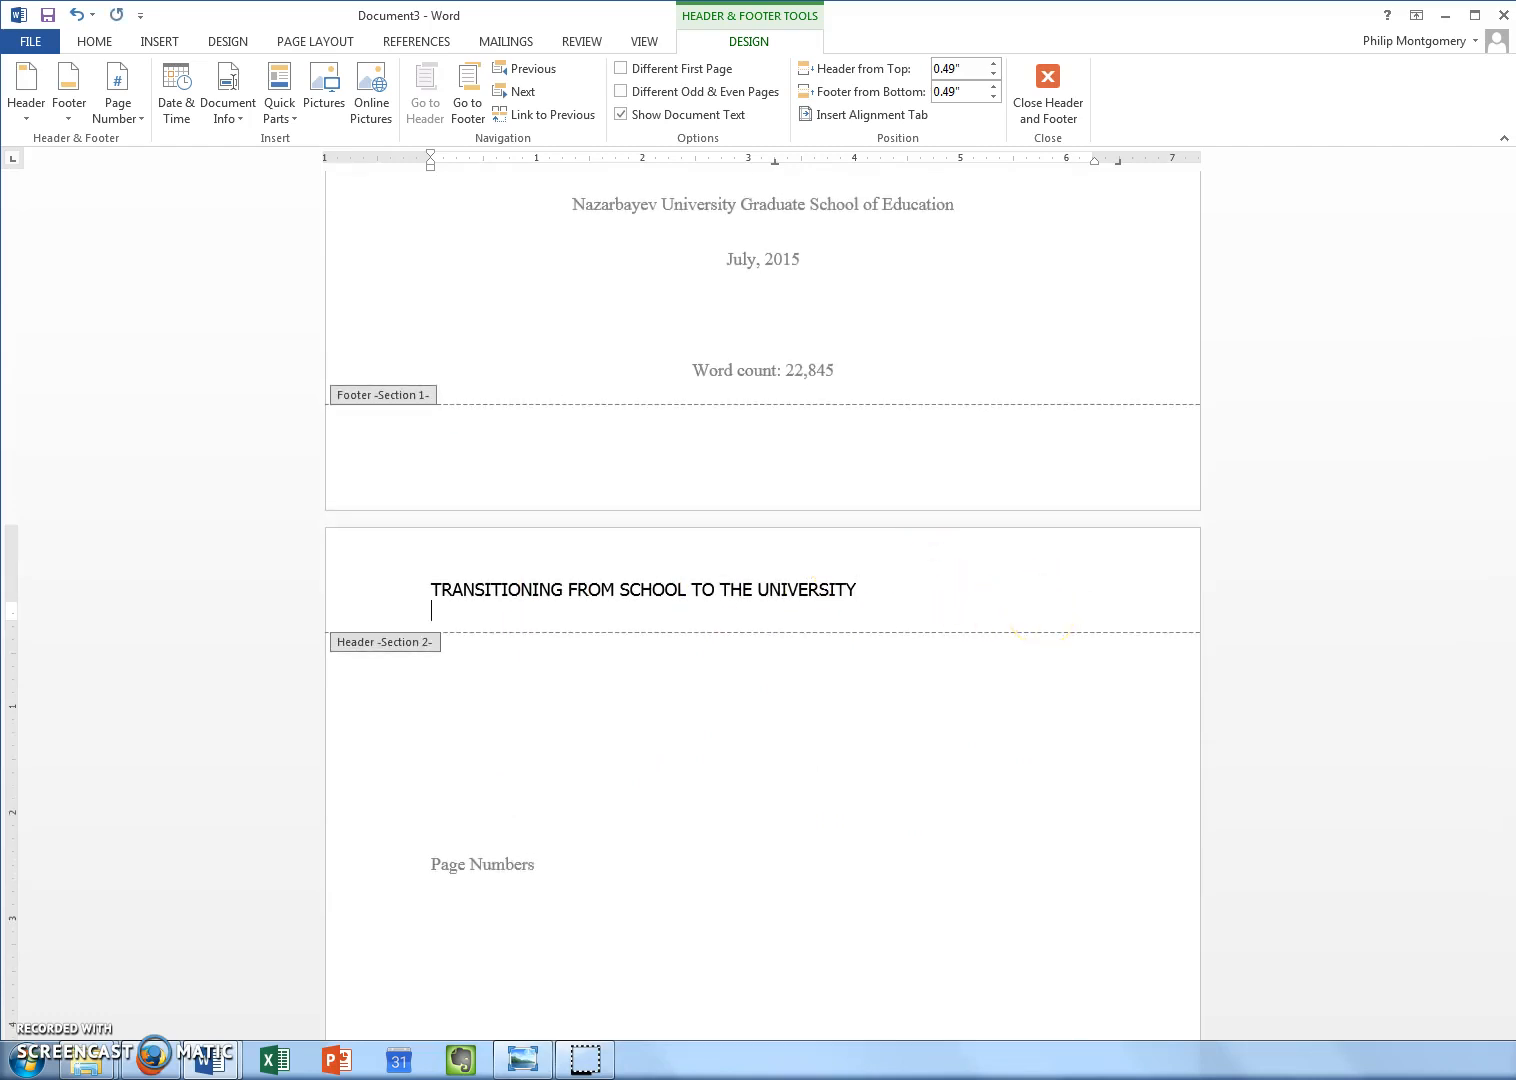
pyautogui.rightClick(460, 611)
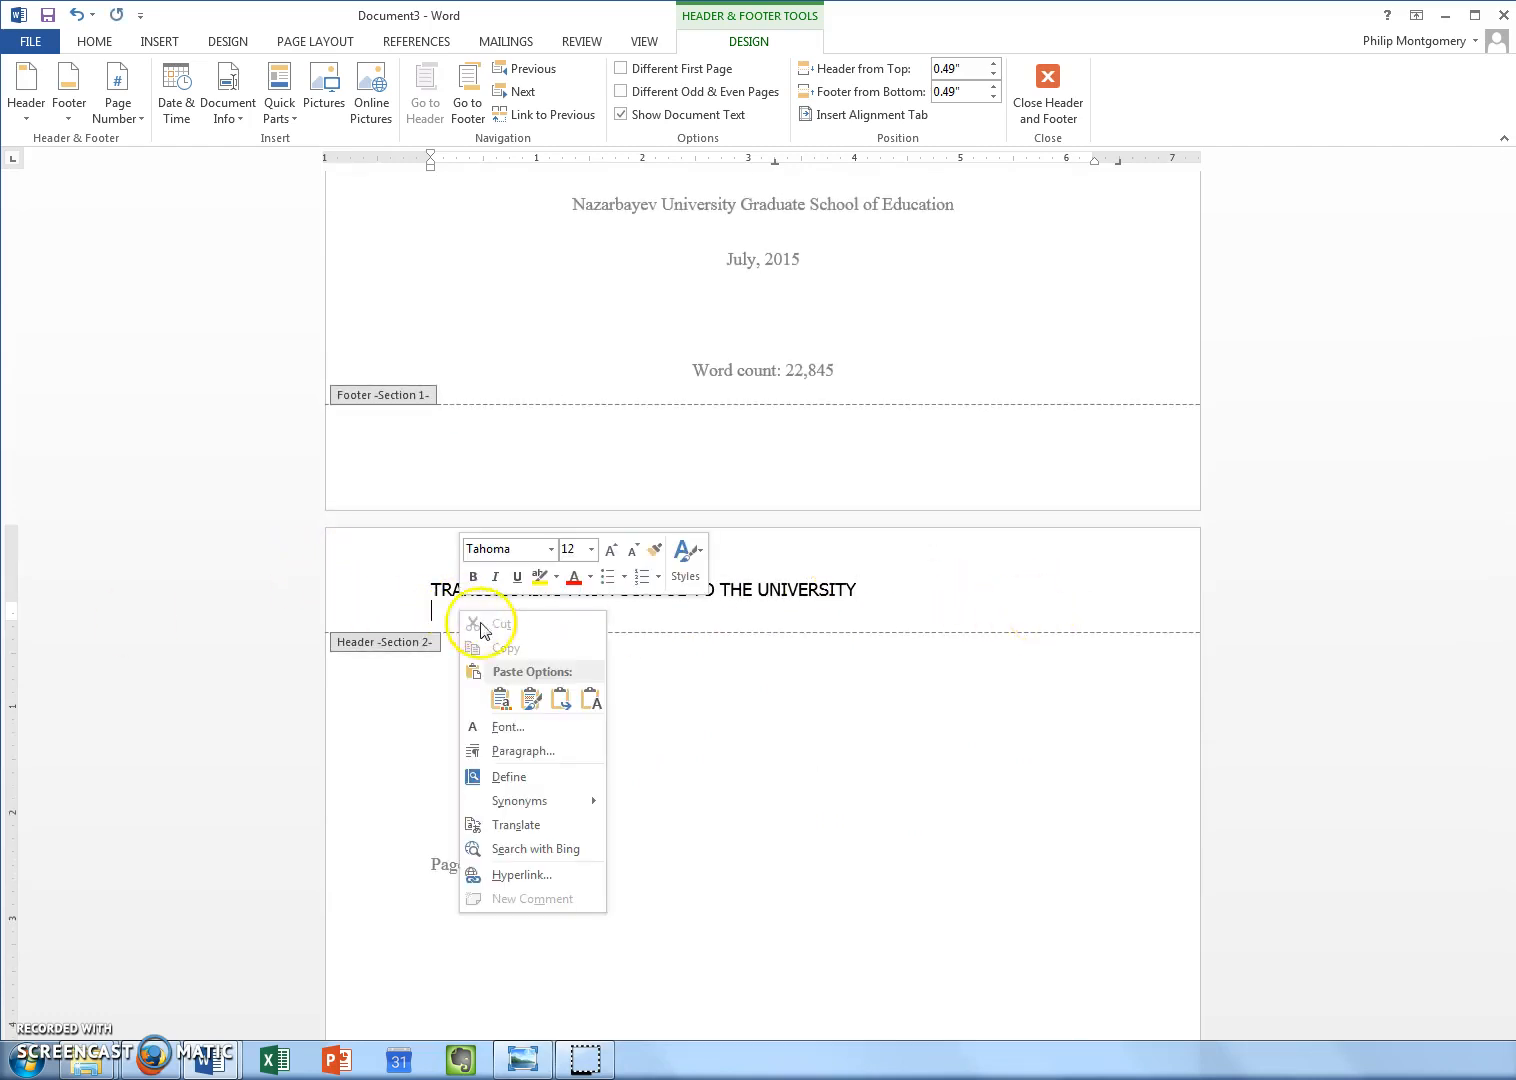
pyautogui.press('Escape')
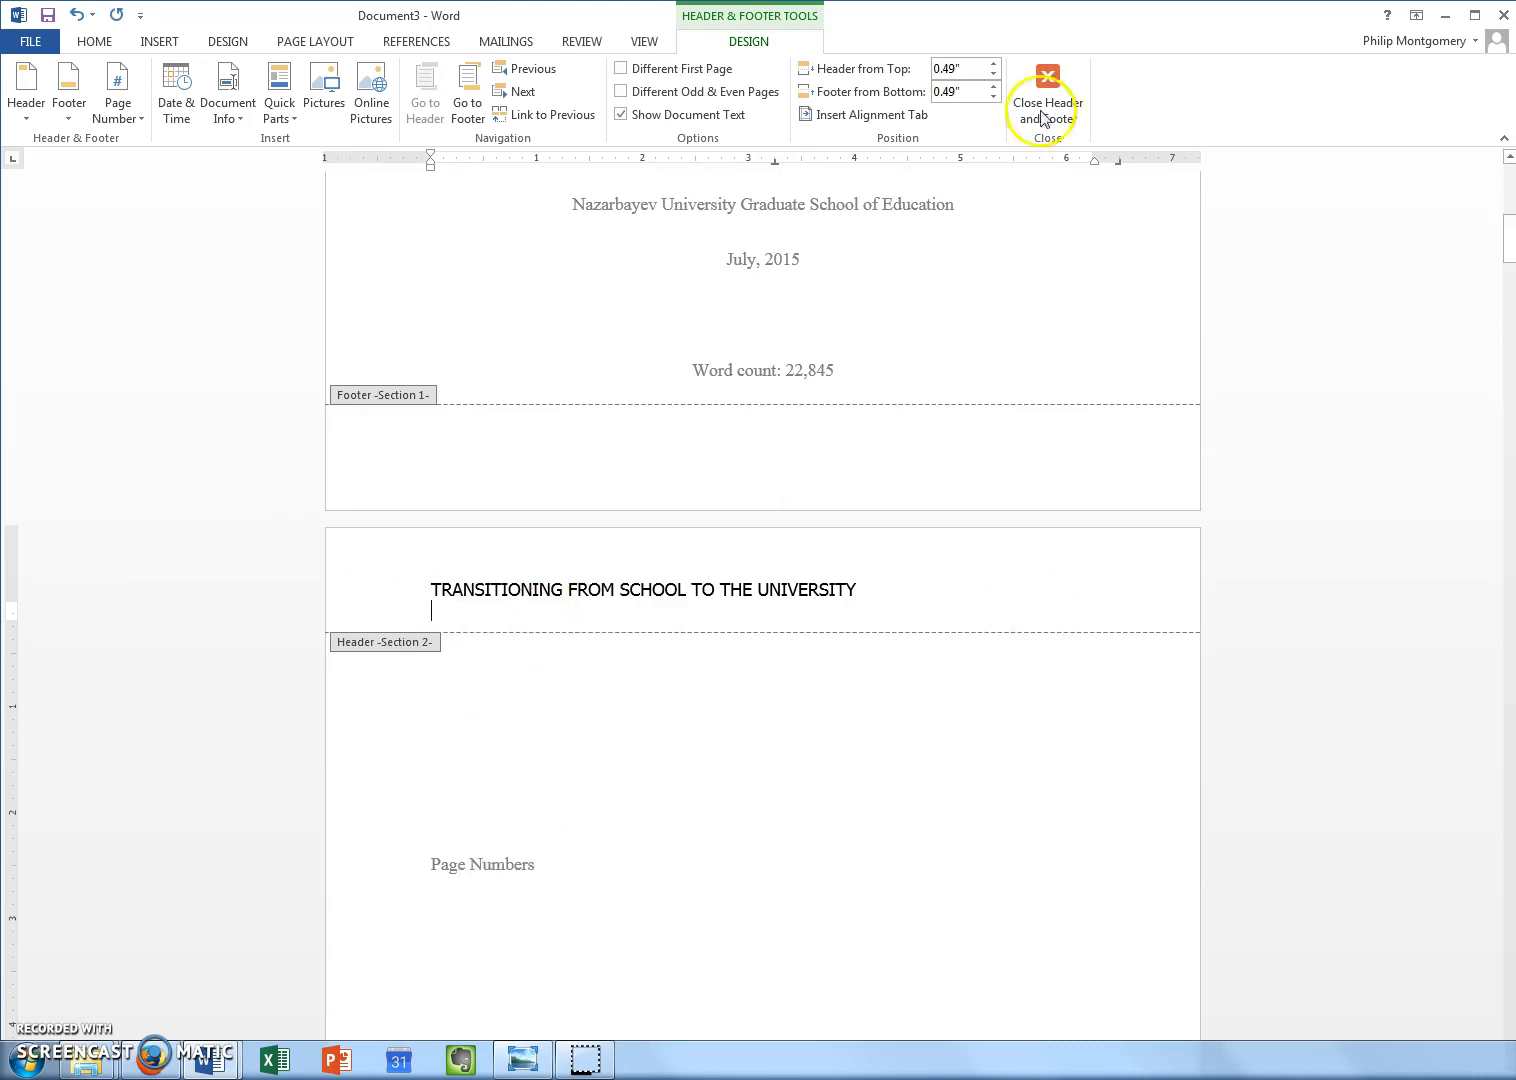
pyautogui.click(166, 40)
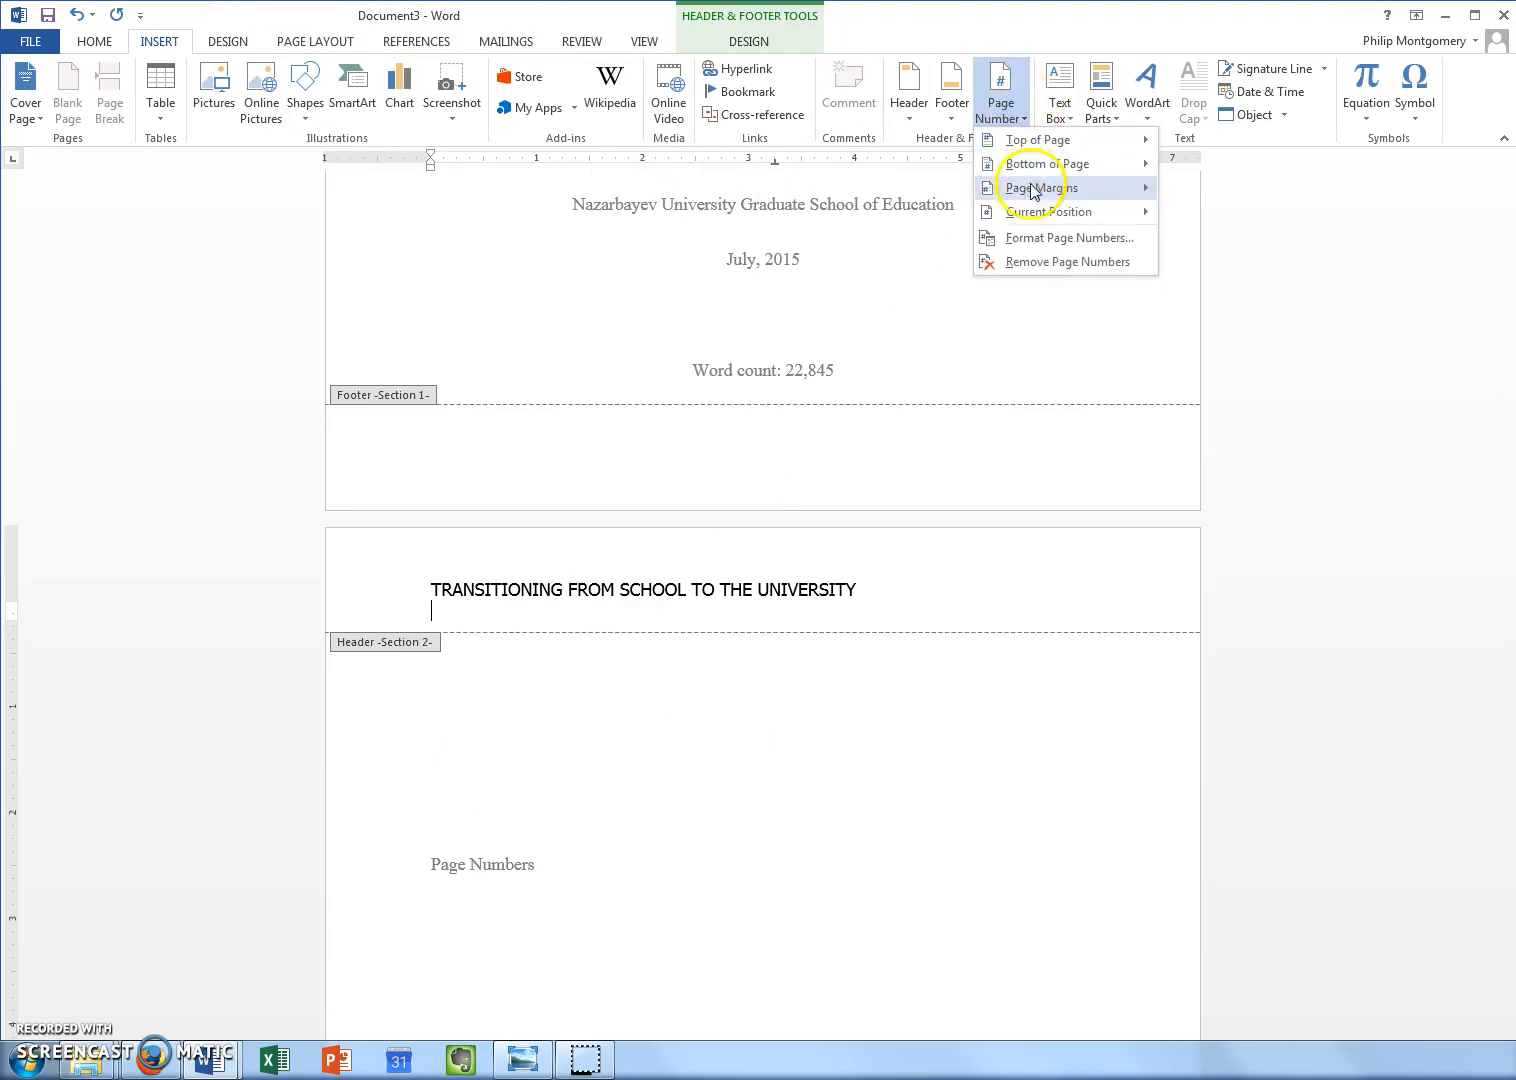
pyautogui.click(1033, 240)
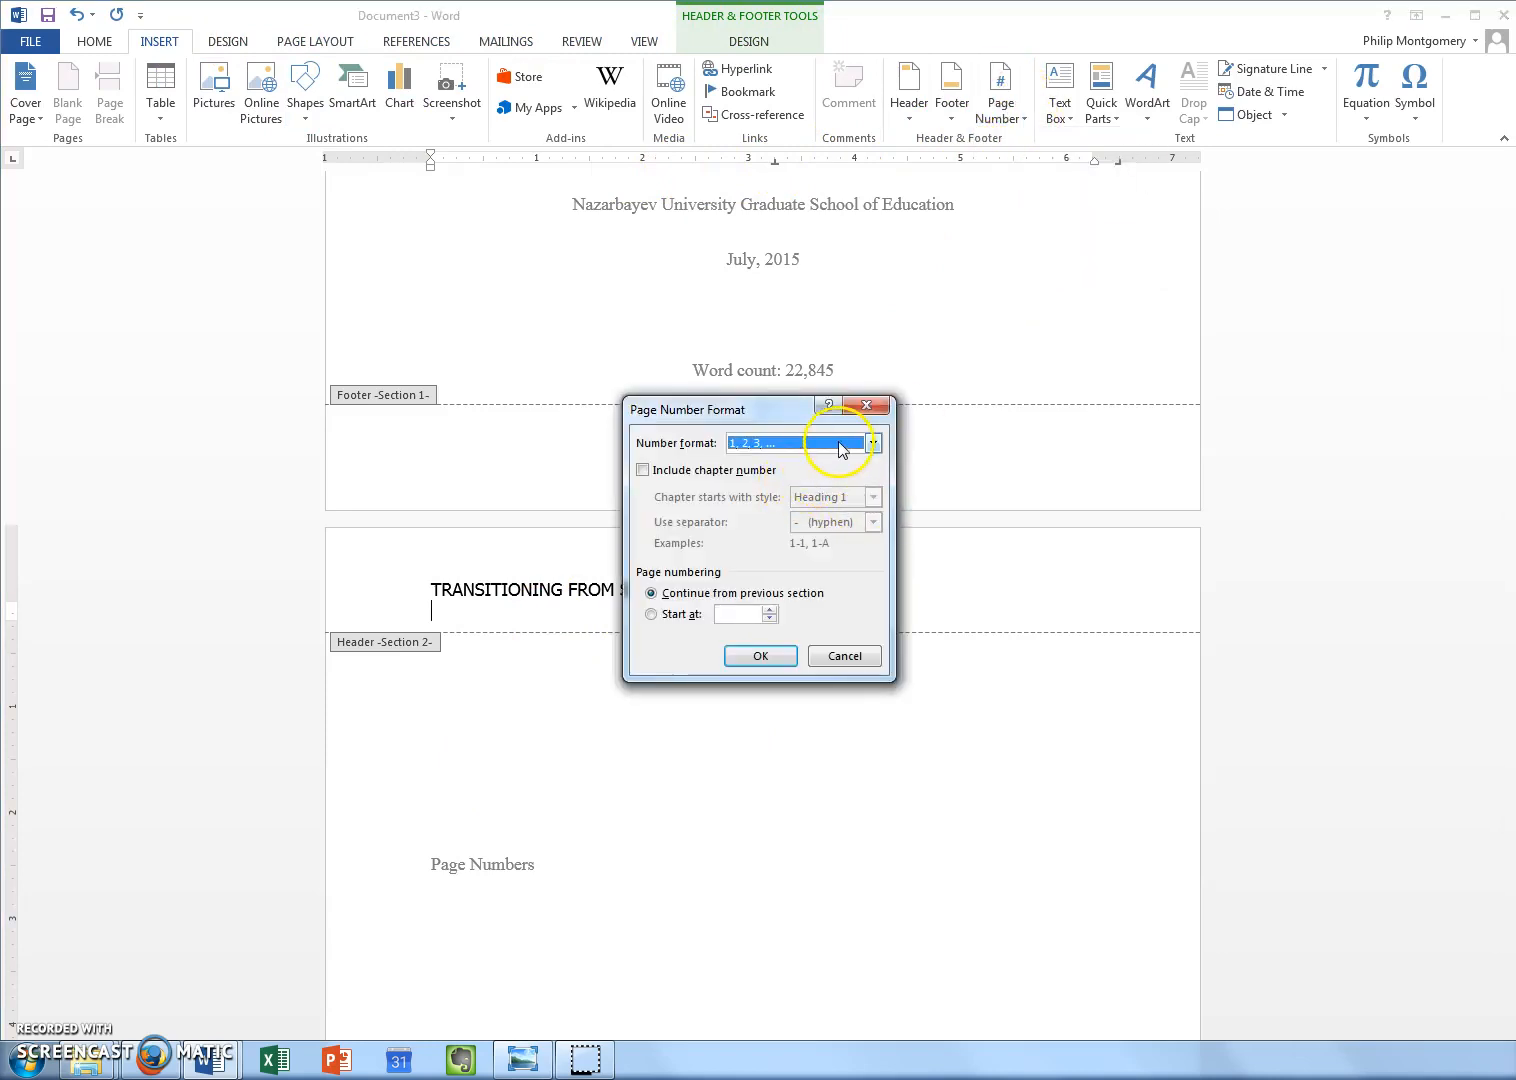
pyautogui.click(873, 443)
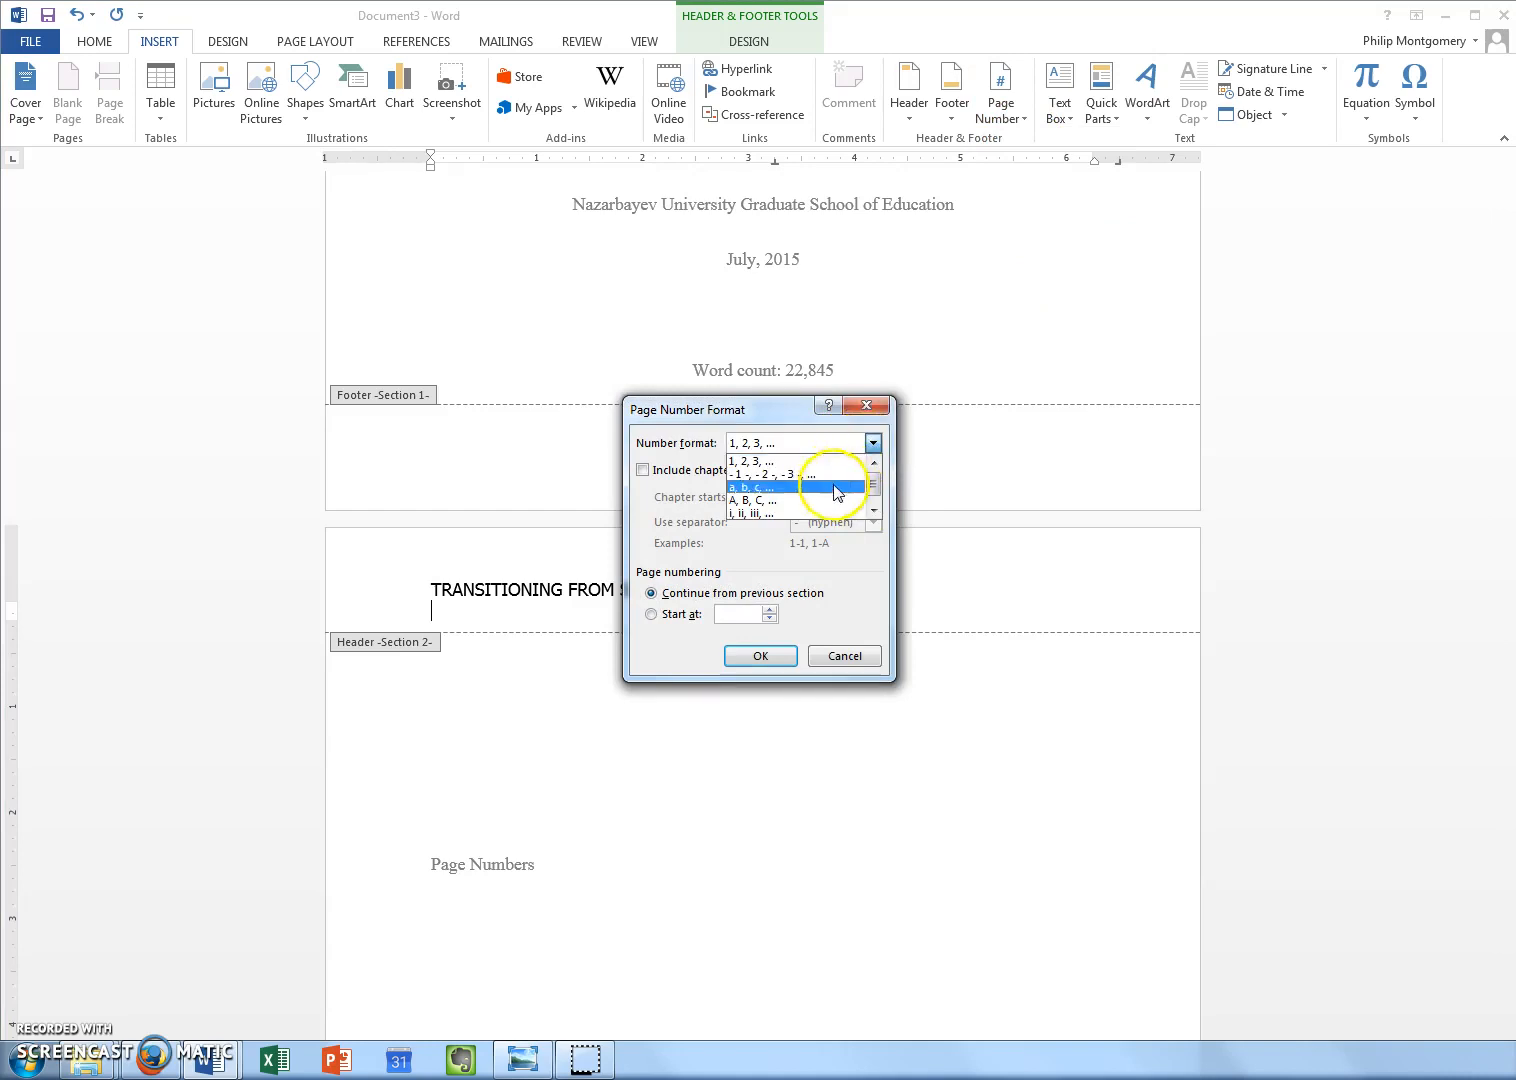
pyautogui.click(765, 514)
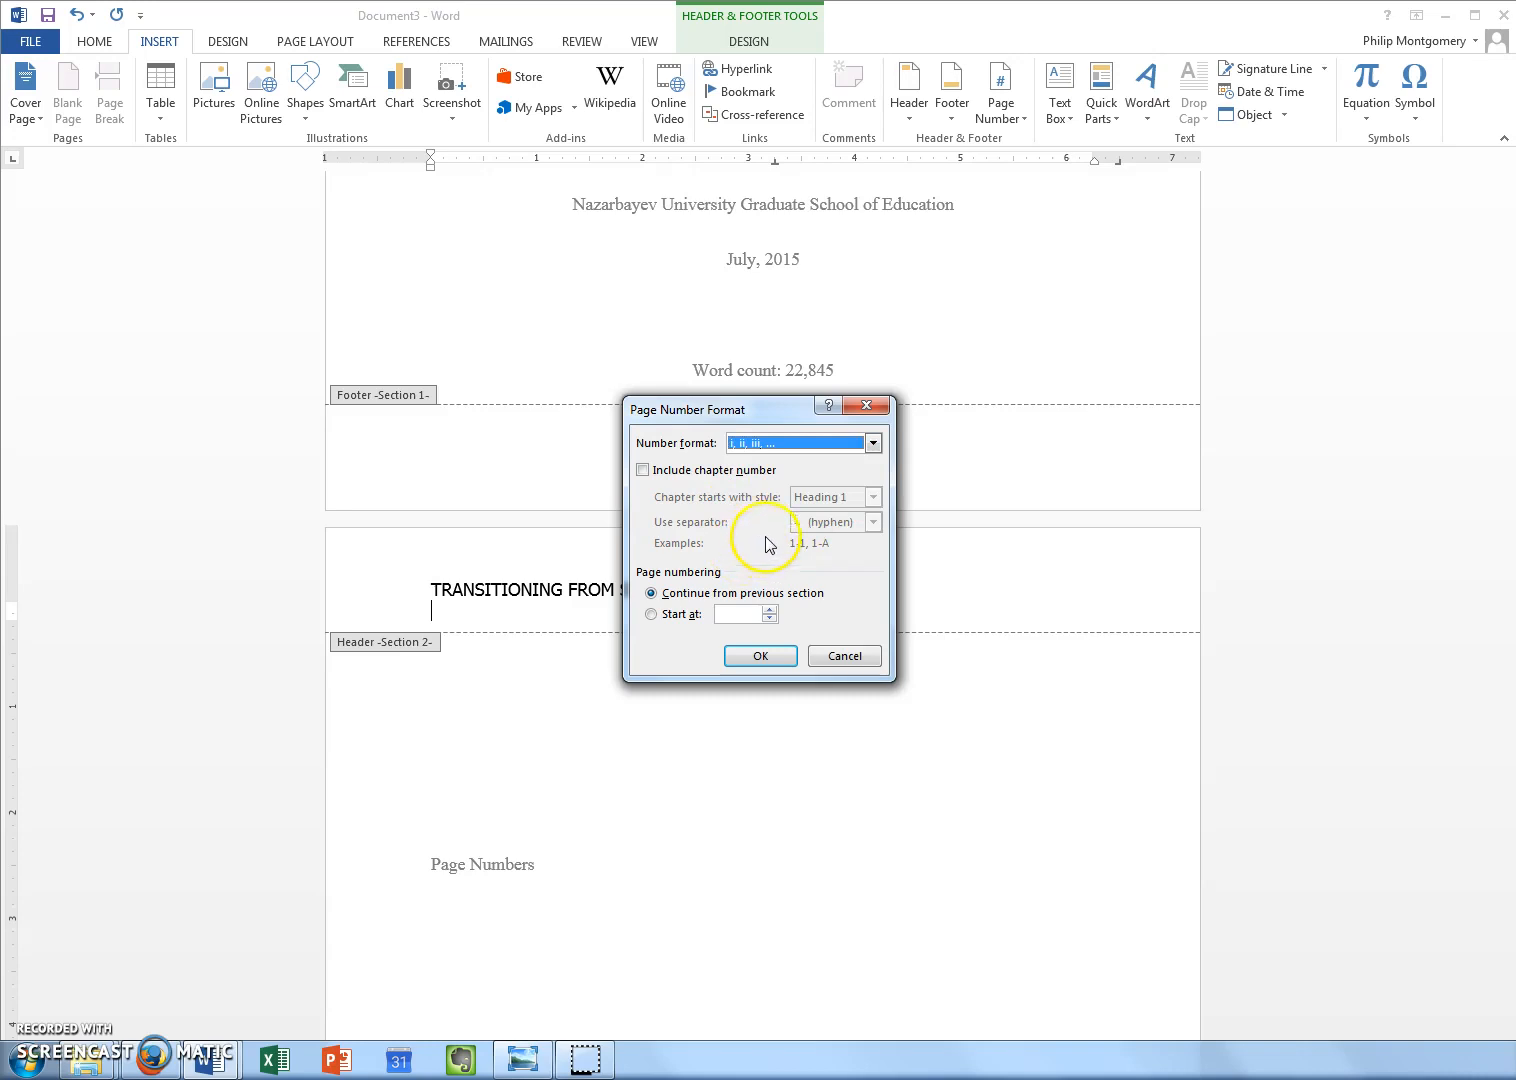
pyautogui.click(835, 445)
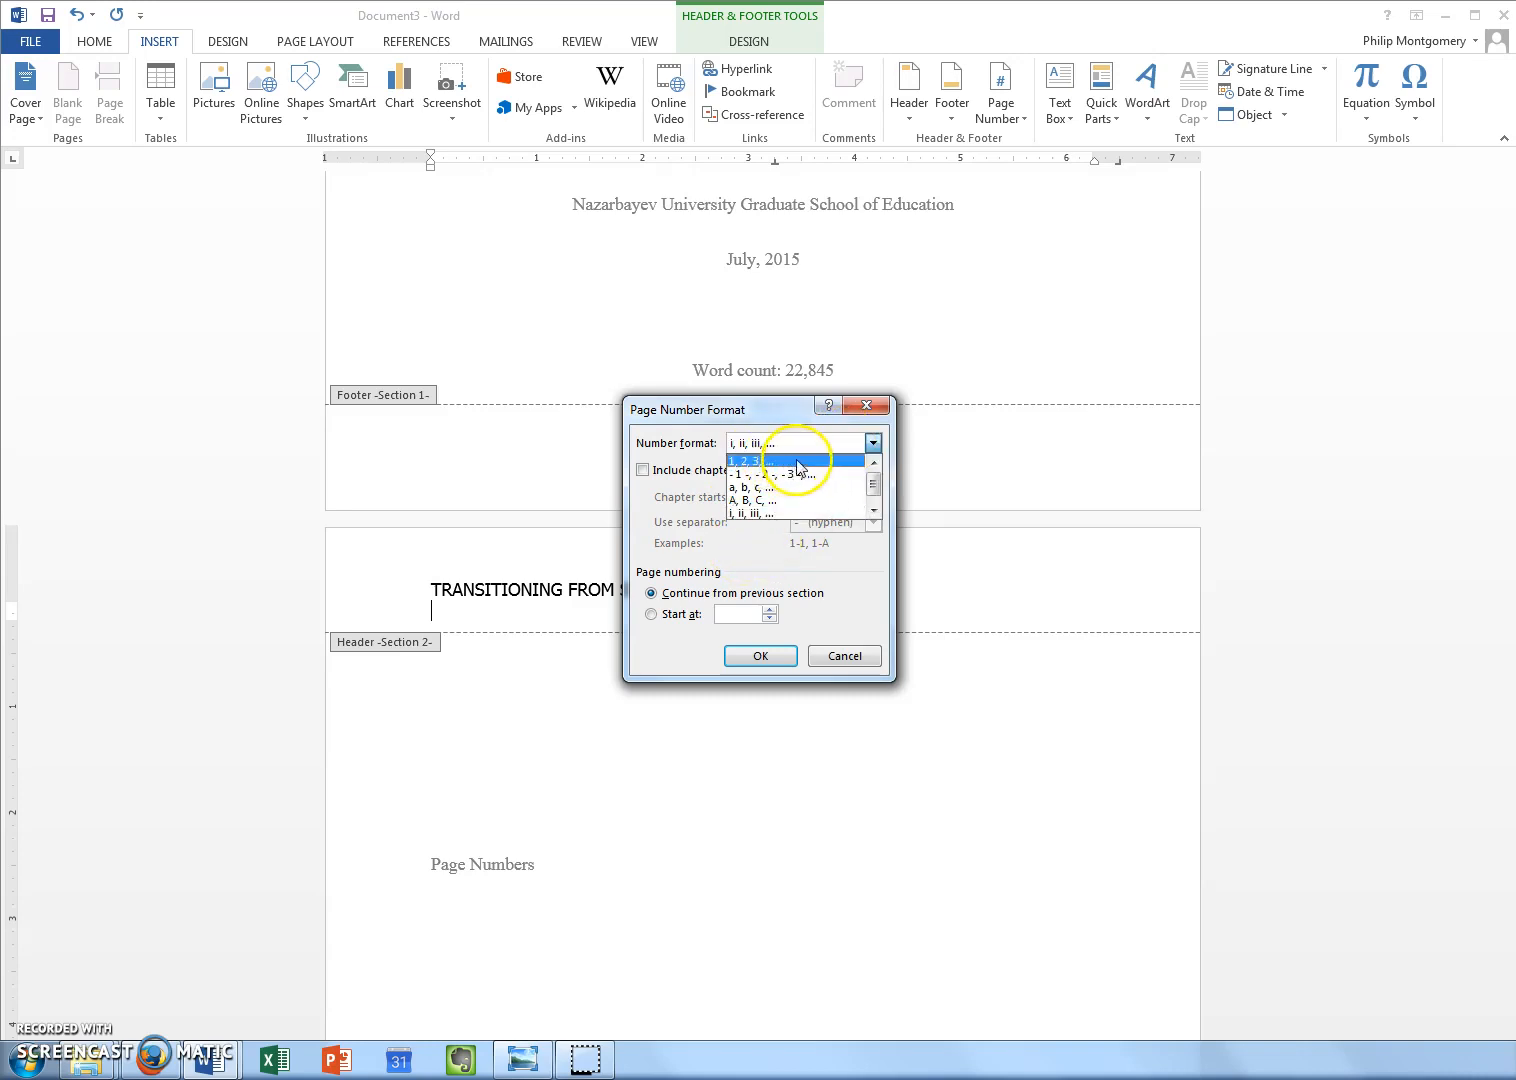
pyautogui.click(799, 514)
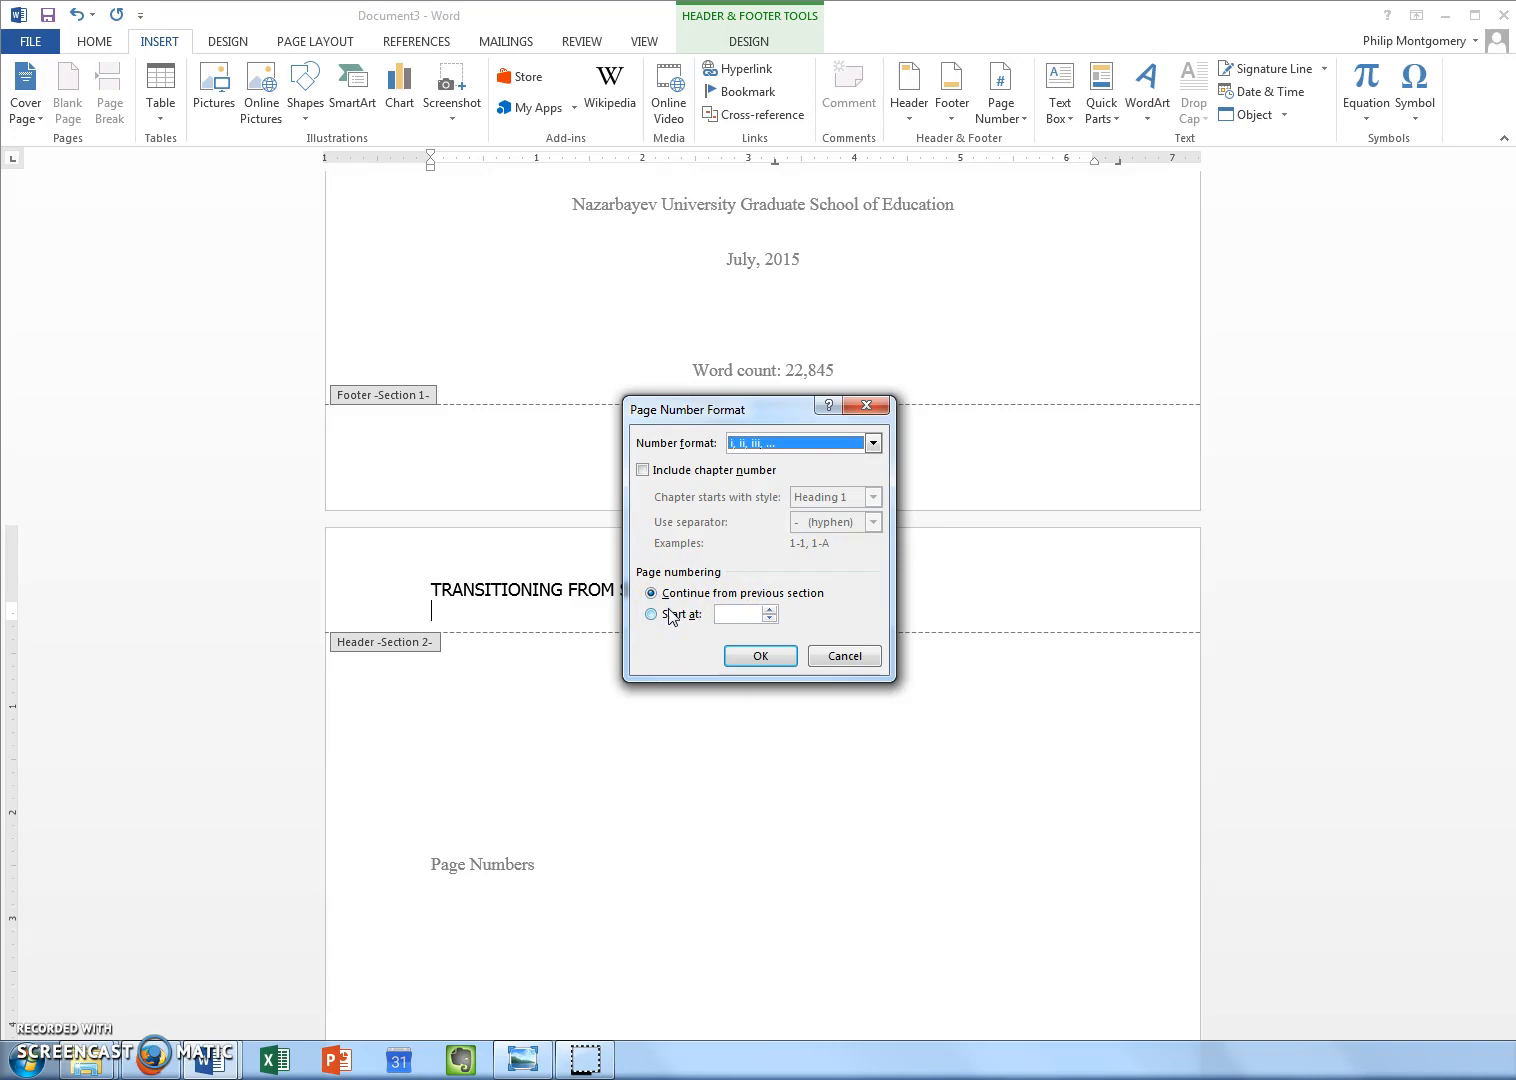
pyautogui.click(761, 656)
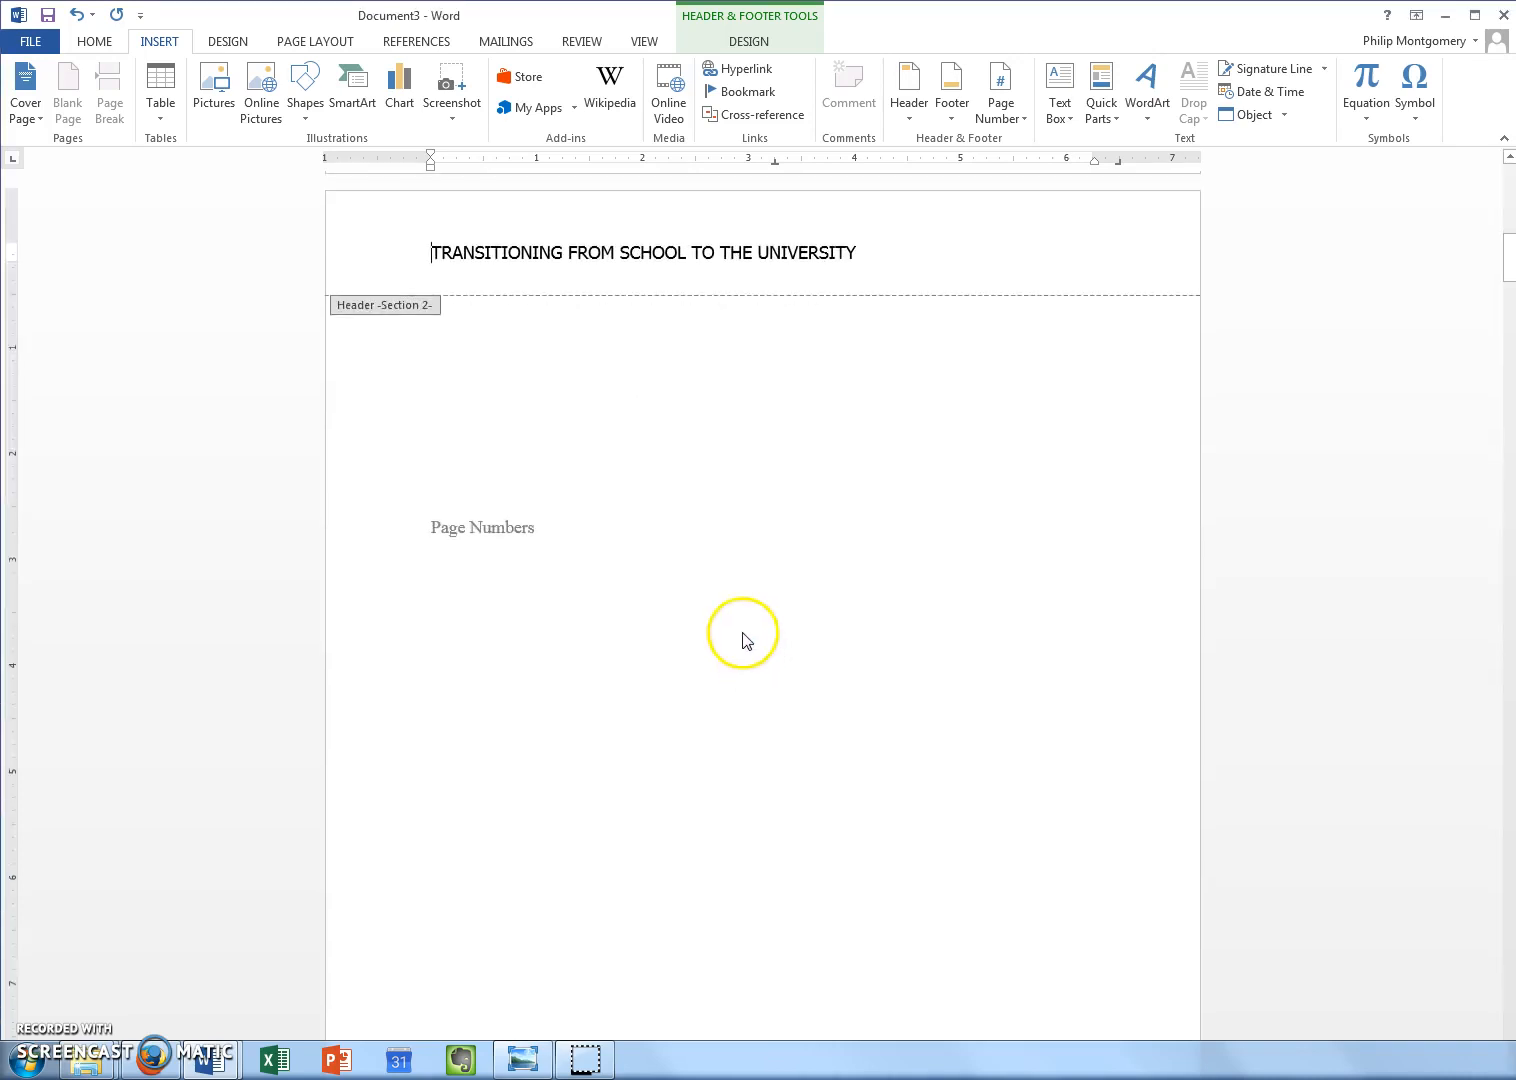
# - Try a Plain Number 3 page number at the bottom of the page and undo it
pyautogui.scroll(2, 744, 643)
pyautogui.click(866, 358)
pyautogui.press('Return')
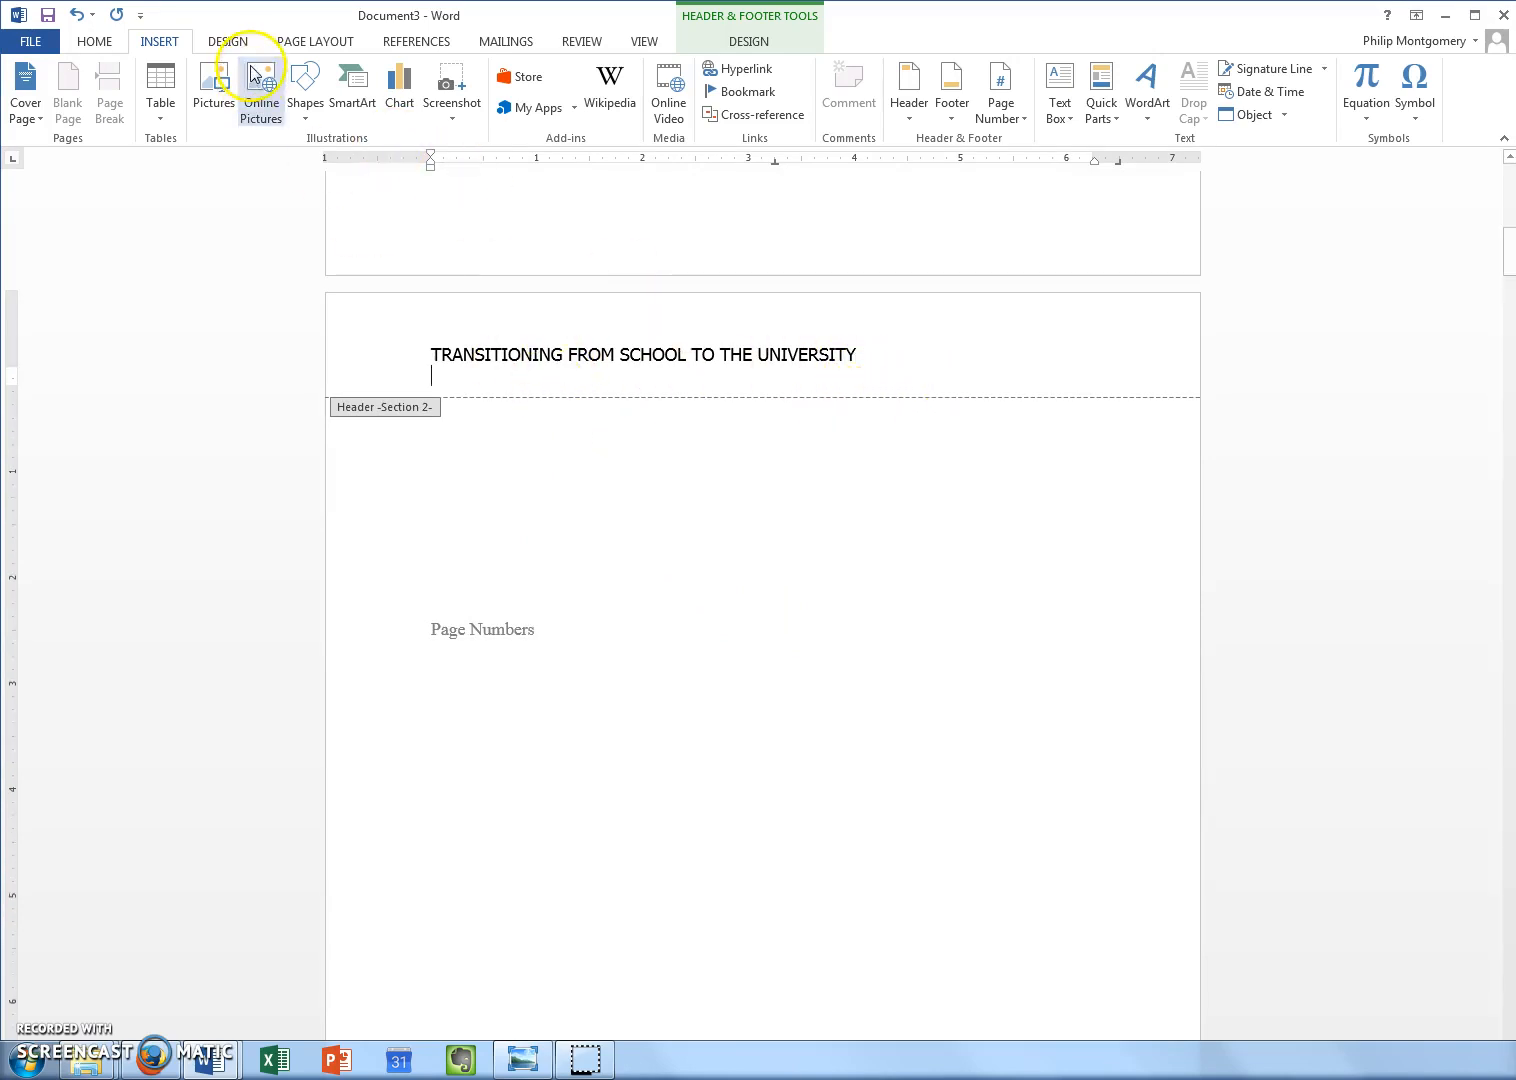
pyautogui.click(1008, 112)
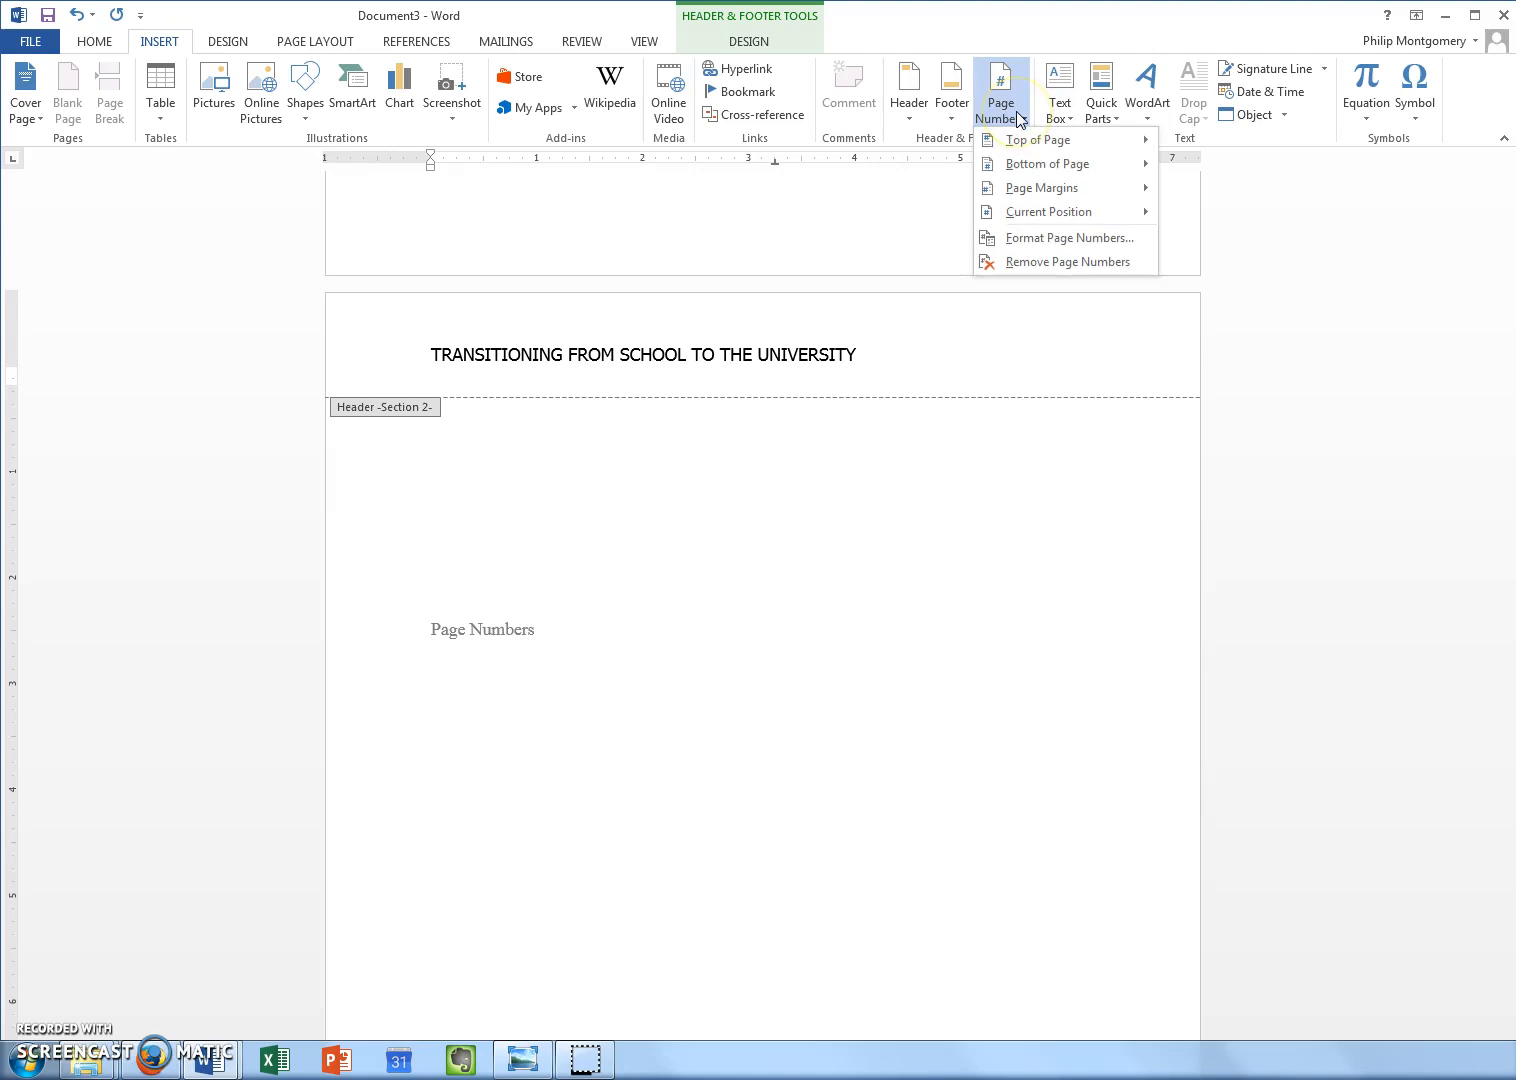
pyautogui.moveTo(1041, 164)
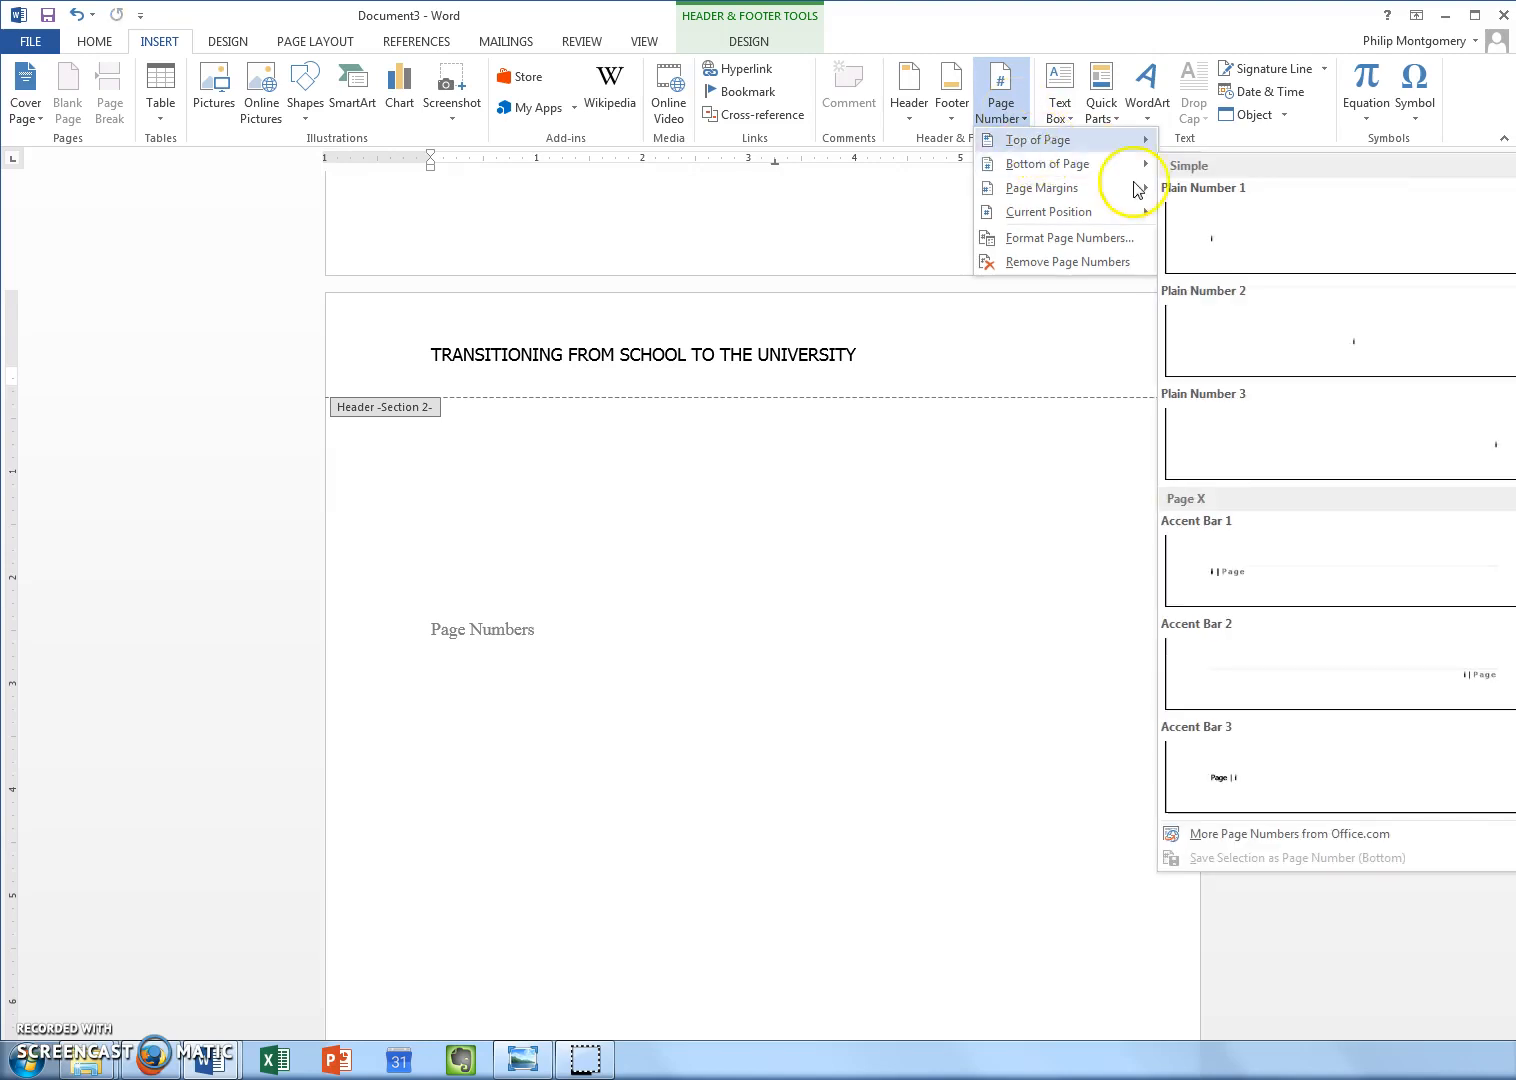
pyautogui.click(1289, 409)
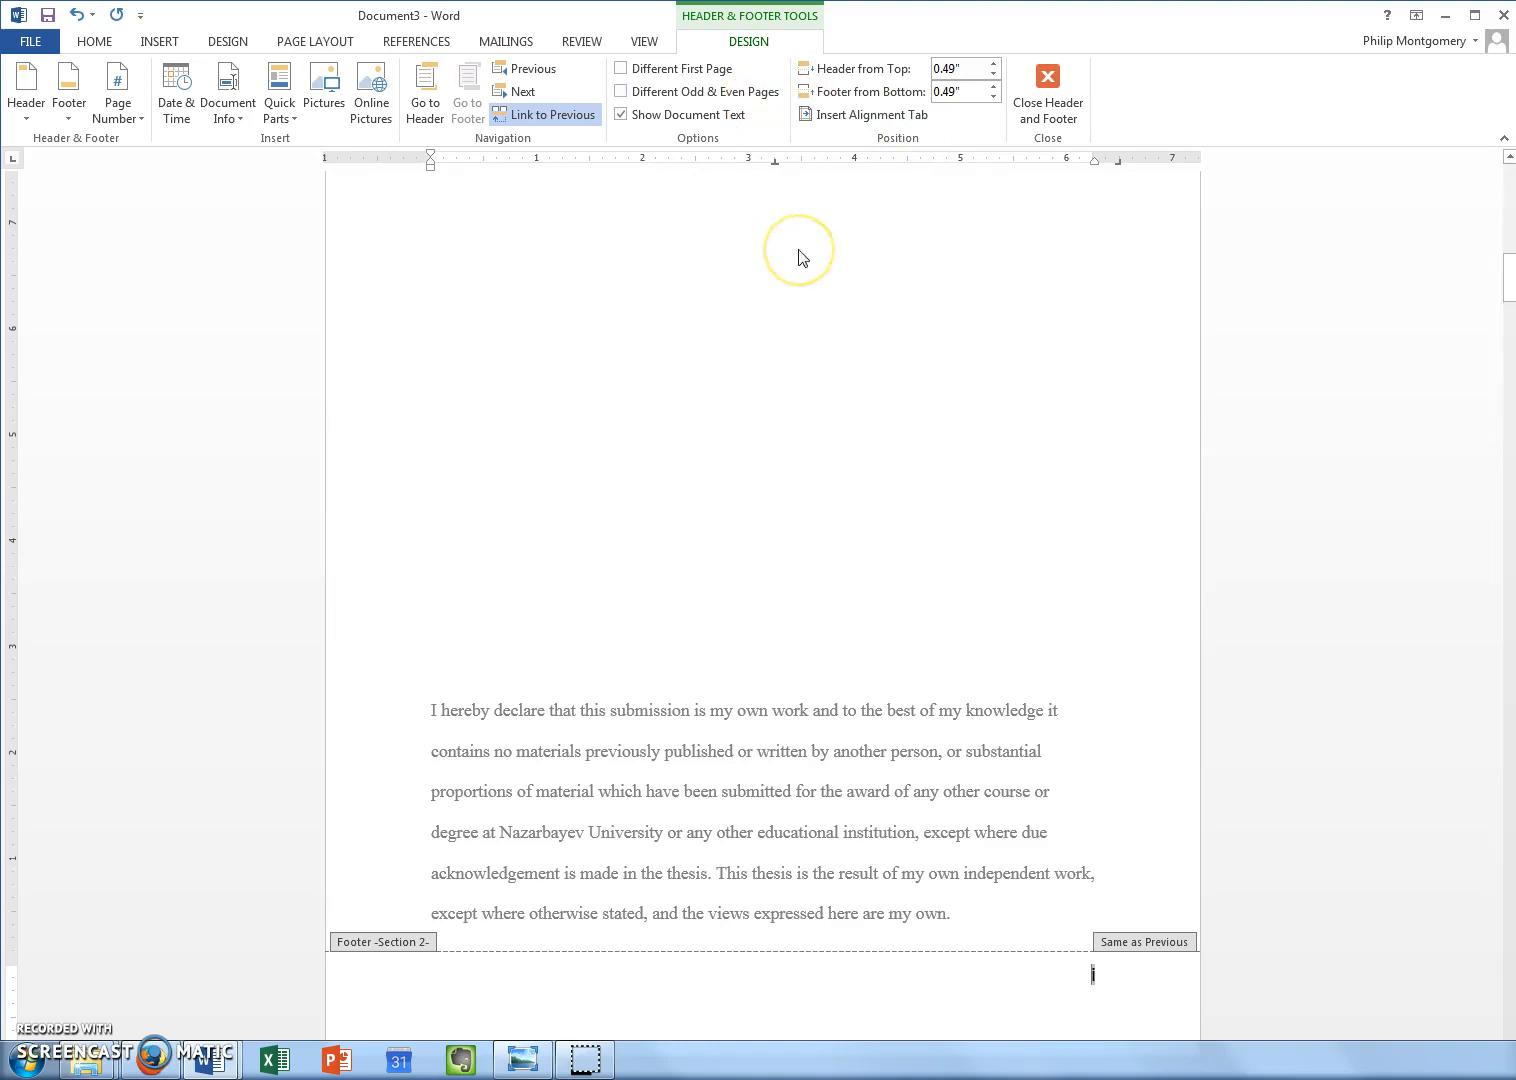
pyautogui.hotkey('ctrl', 'z')
# - Insert a Plain Number 3 page number at the top of the page in the section 2 header
pyautogui.scroll(3, 803, 249)
pyautogui.click(917, 374)
pyautogui.click(644, 418)
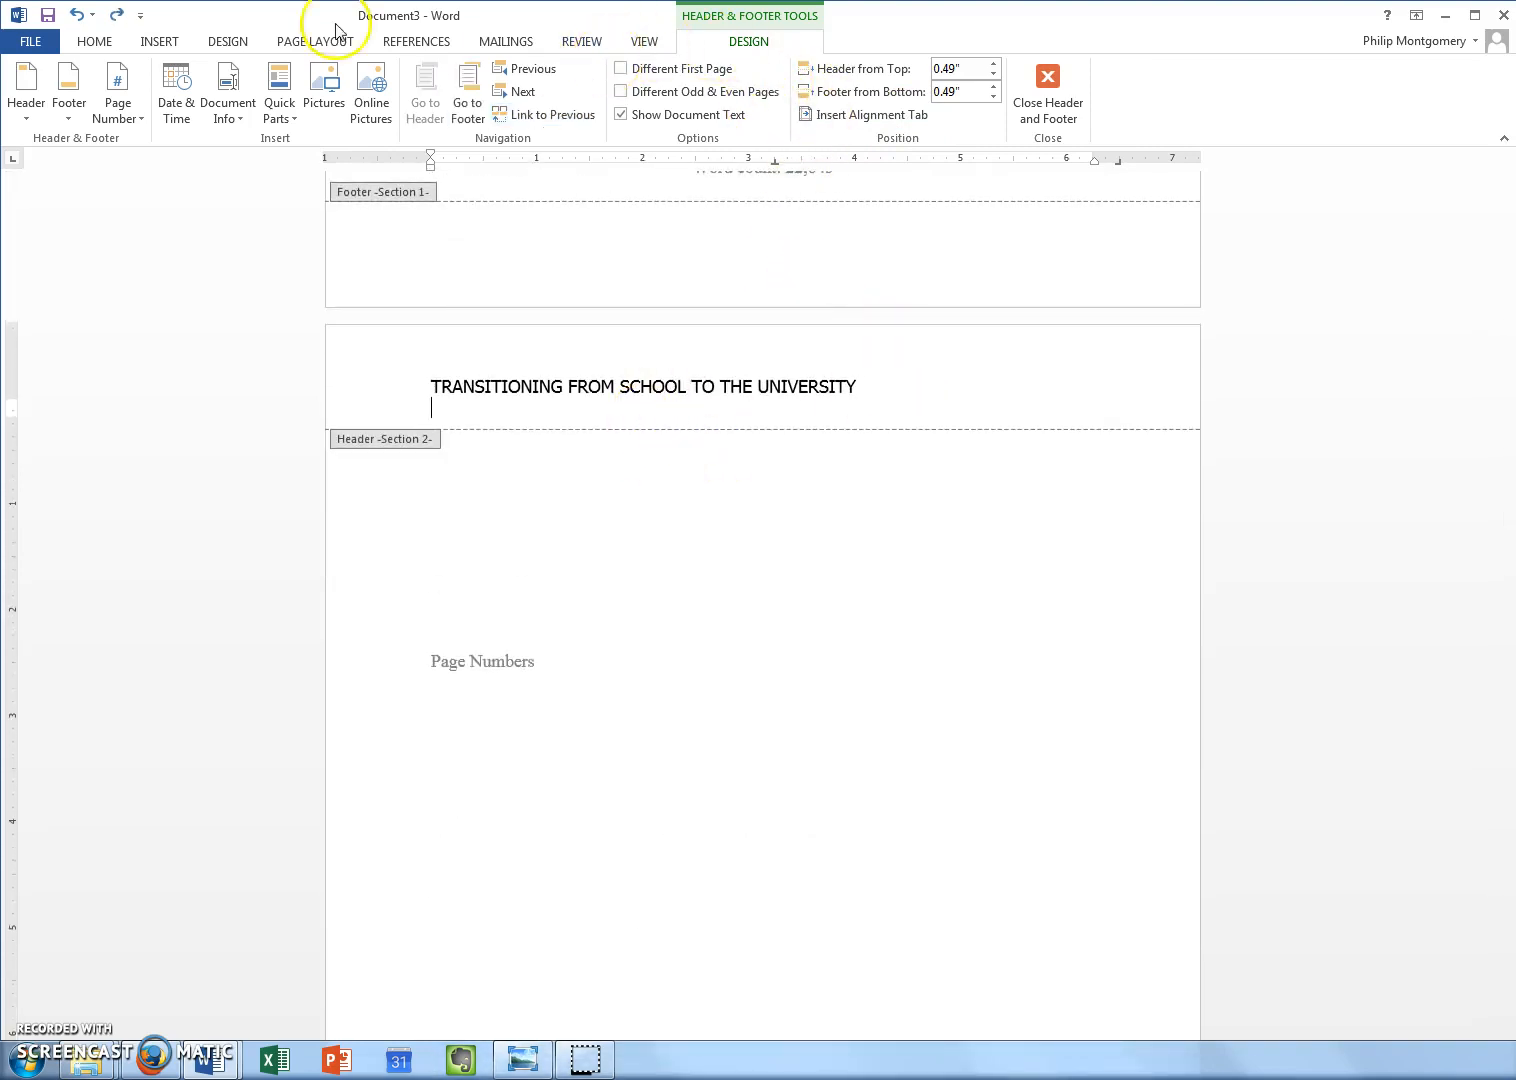
pyautogui.click(160, 41)
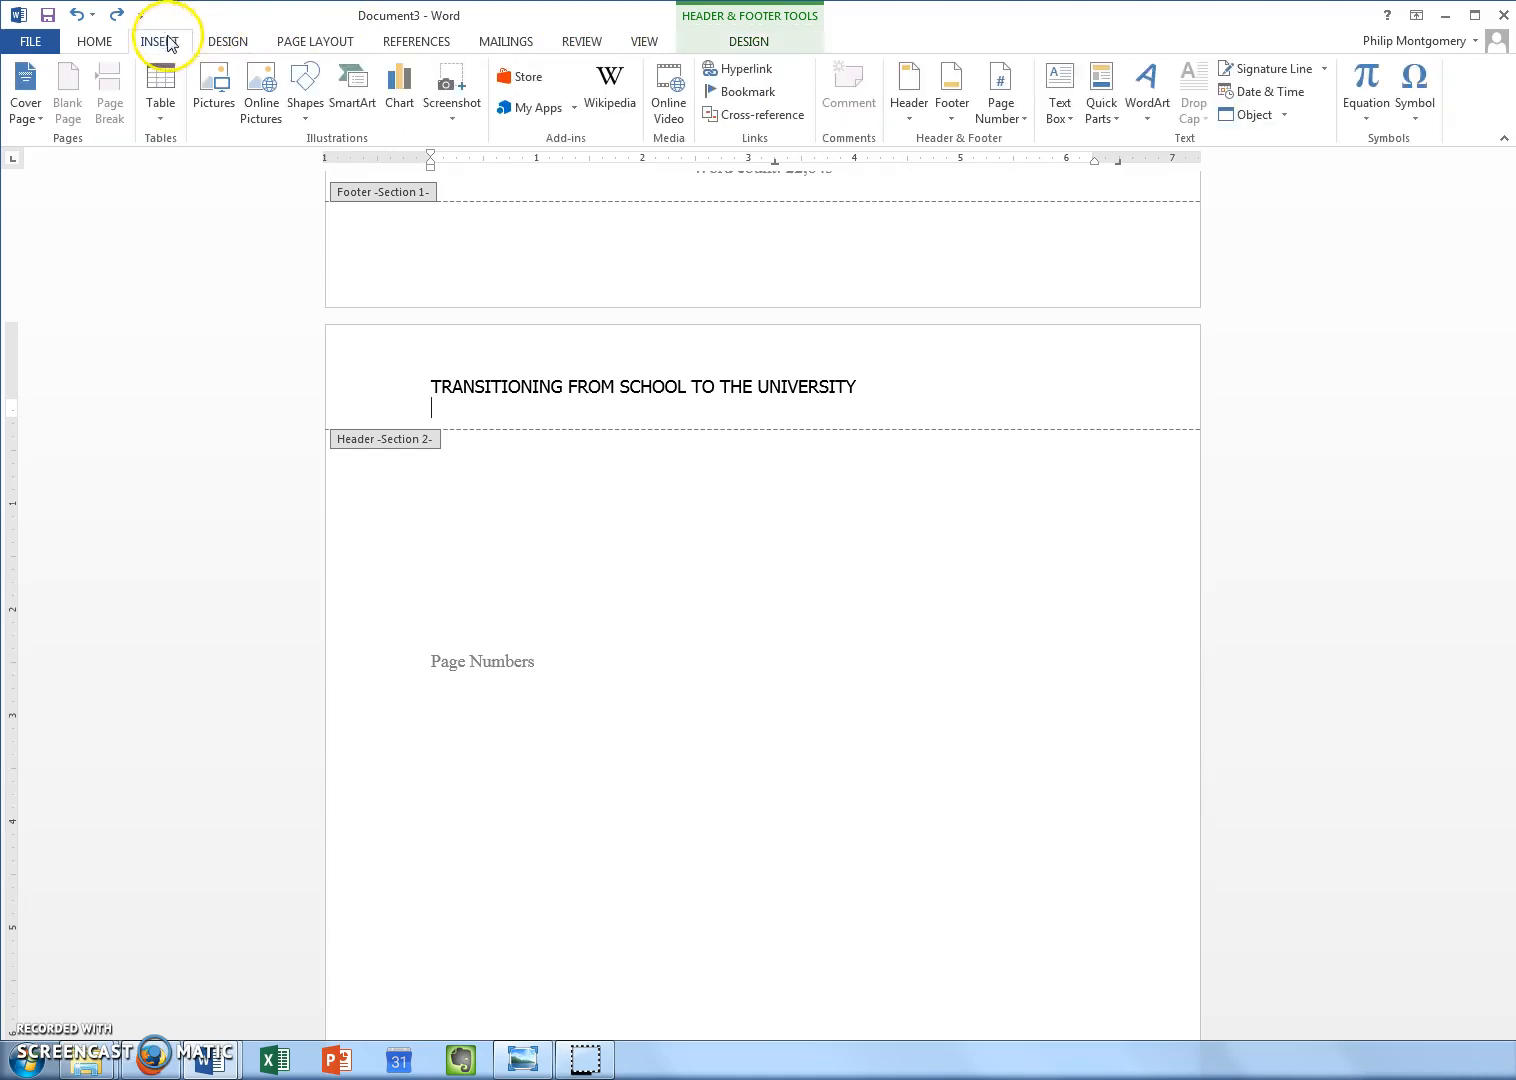
pyautogui.click(998, 110)
pyautogui.moveTo(1005, 141)
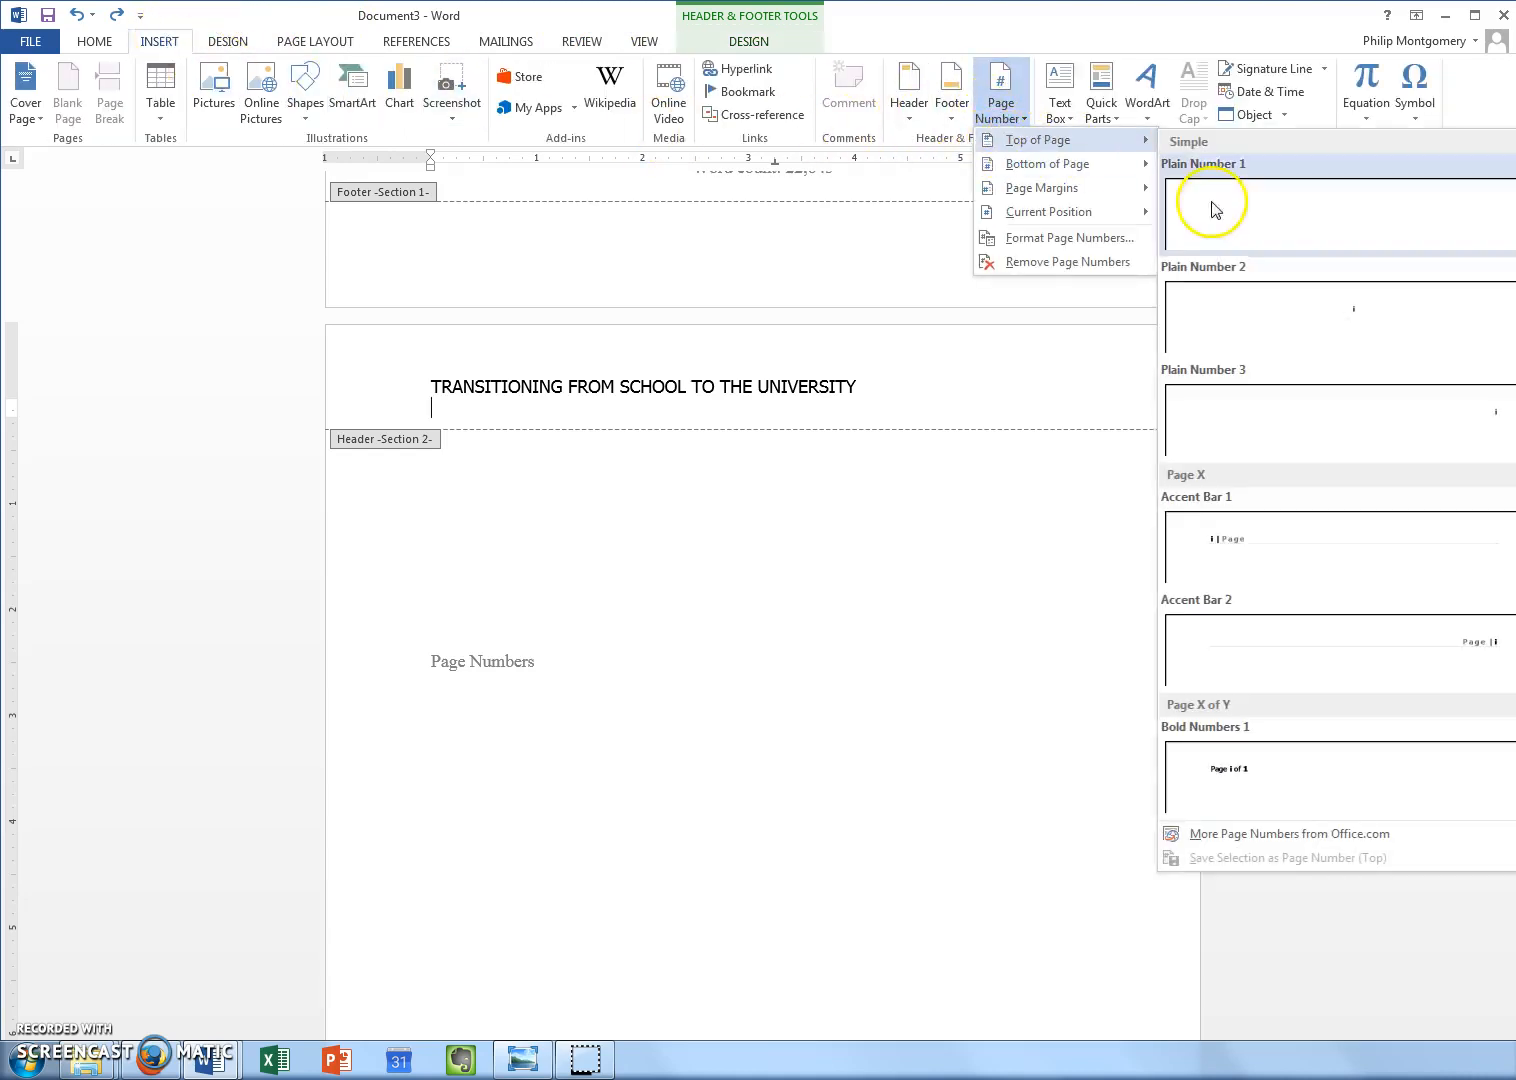
pyautogui.click(1298, 378)
# - Copy "TRANSITIONING FROM SCHOOL TO THE UNIVERSITY" from the cover page's header and paste it before the page number in the section 2 header
pyautogui.scroll(7, 751, 464)
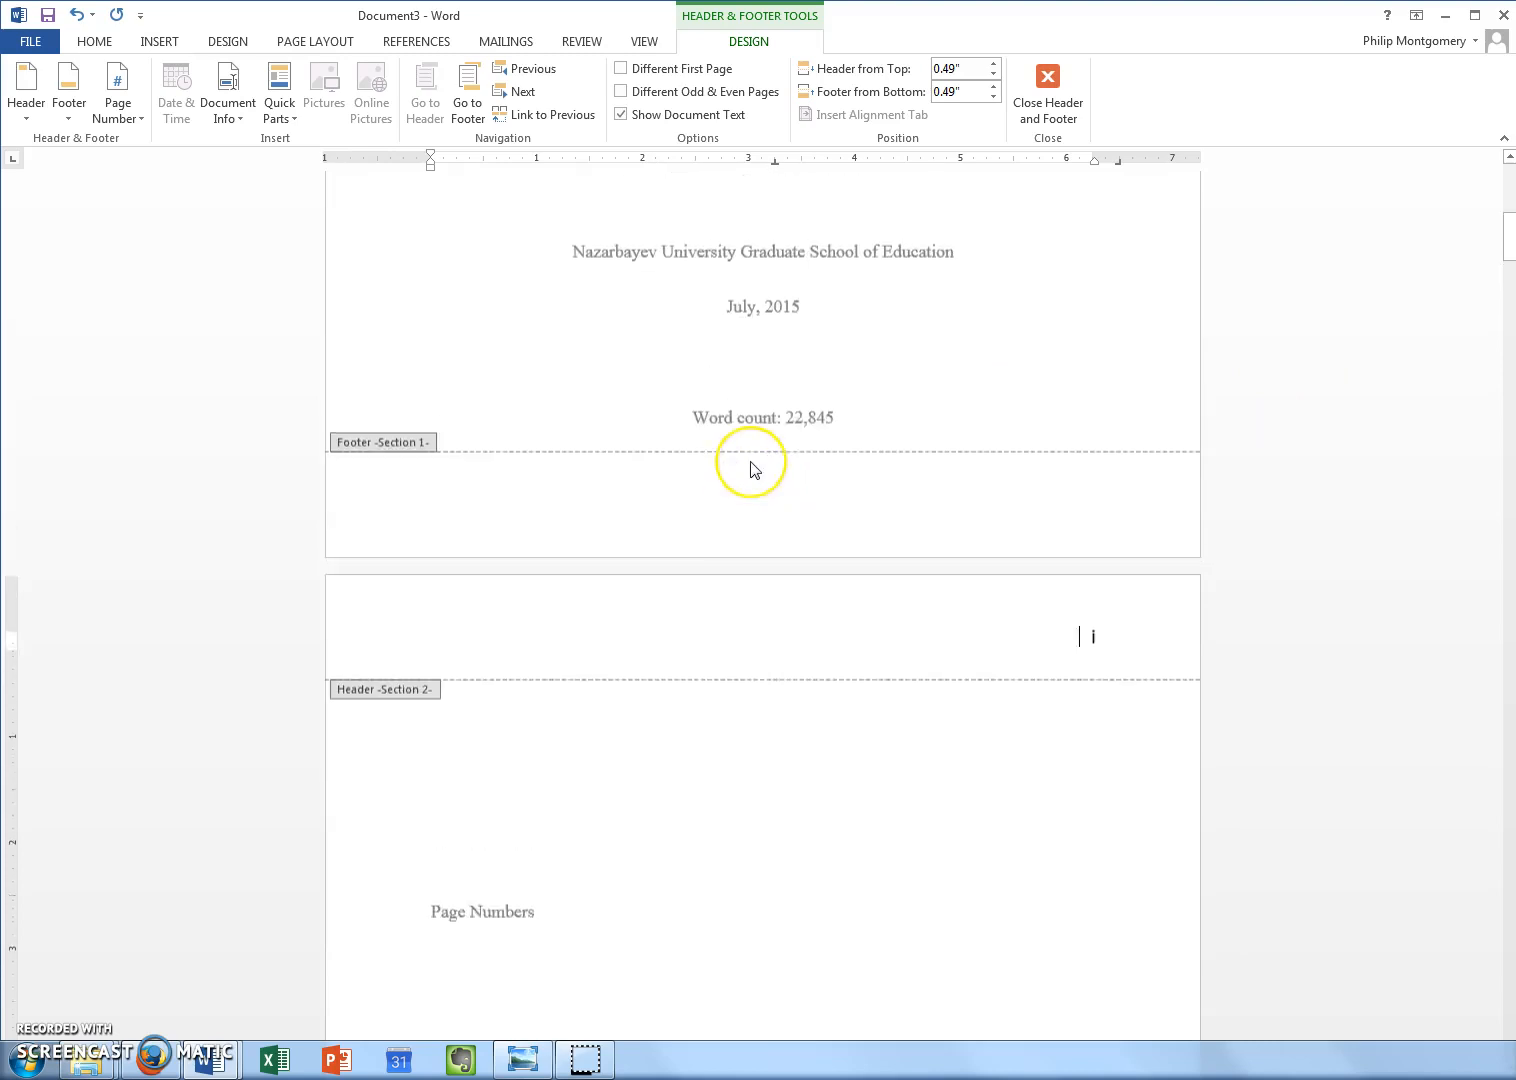
pyautogui.scroll(3, 750, 464)
pyautogui.click(775, 240)
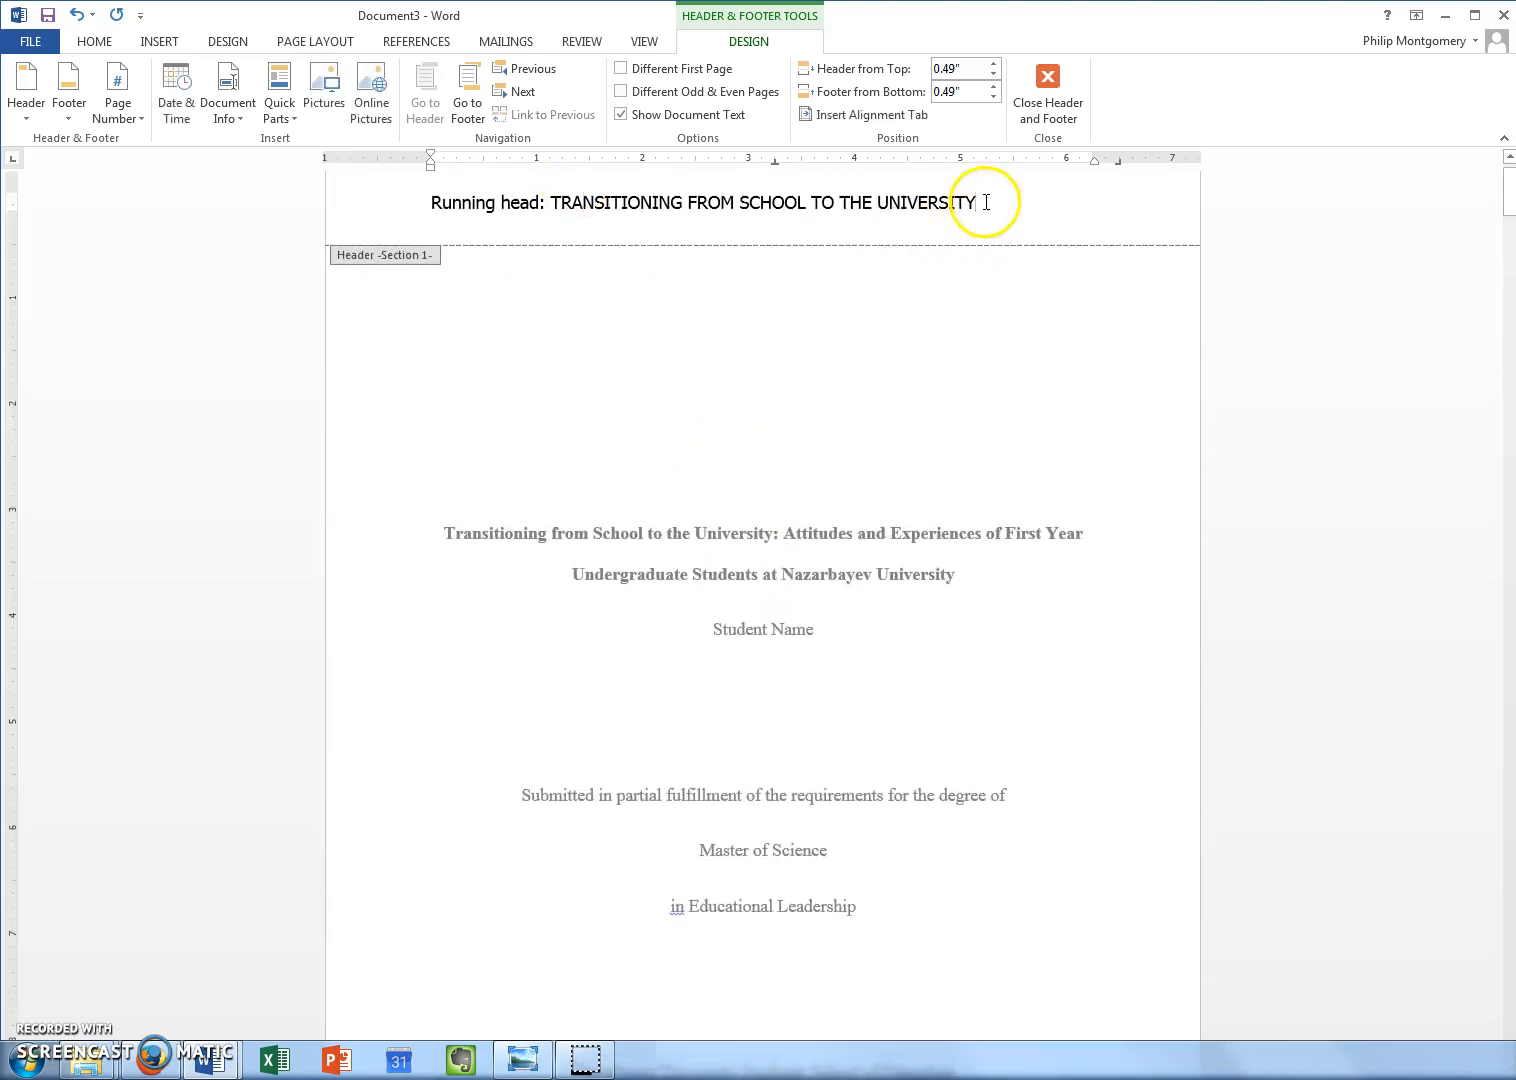
pyautogui.moveTo(981, 203); pyautogui.dragTo(538, 200)
pyautogui.hotkey('ctrl', 'c')
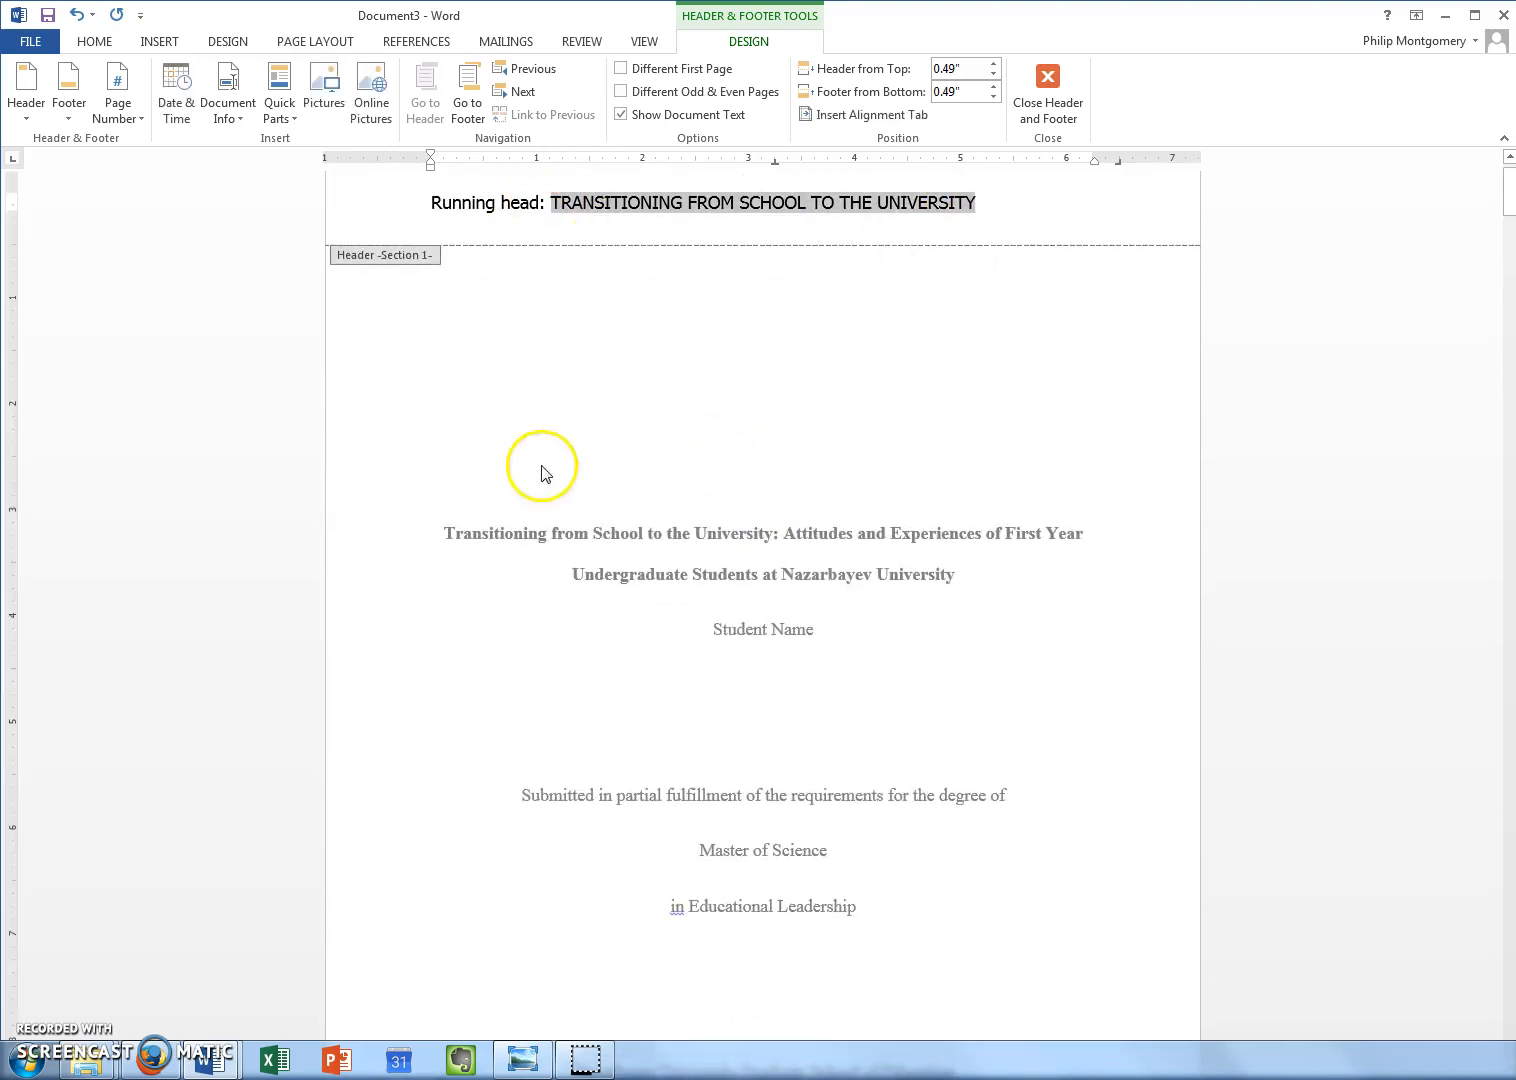
pyautogui.scroll(-10, 541, 470)
pyautogui.click(514, 681)
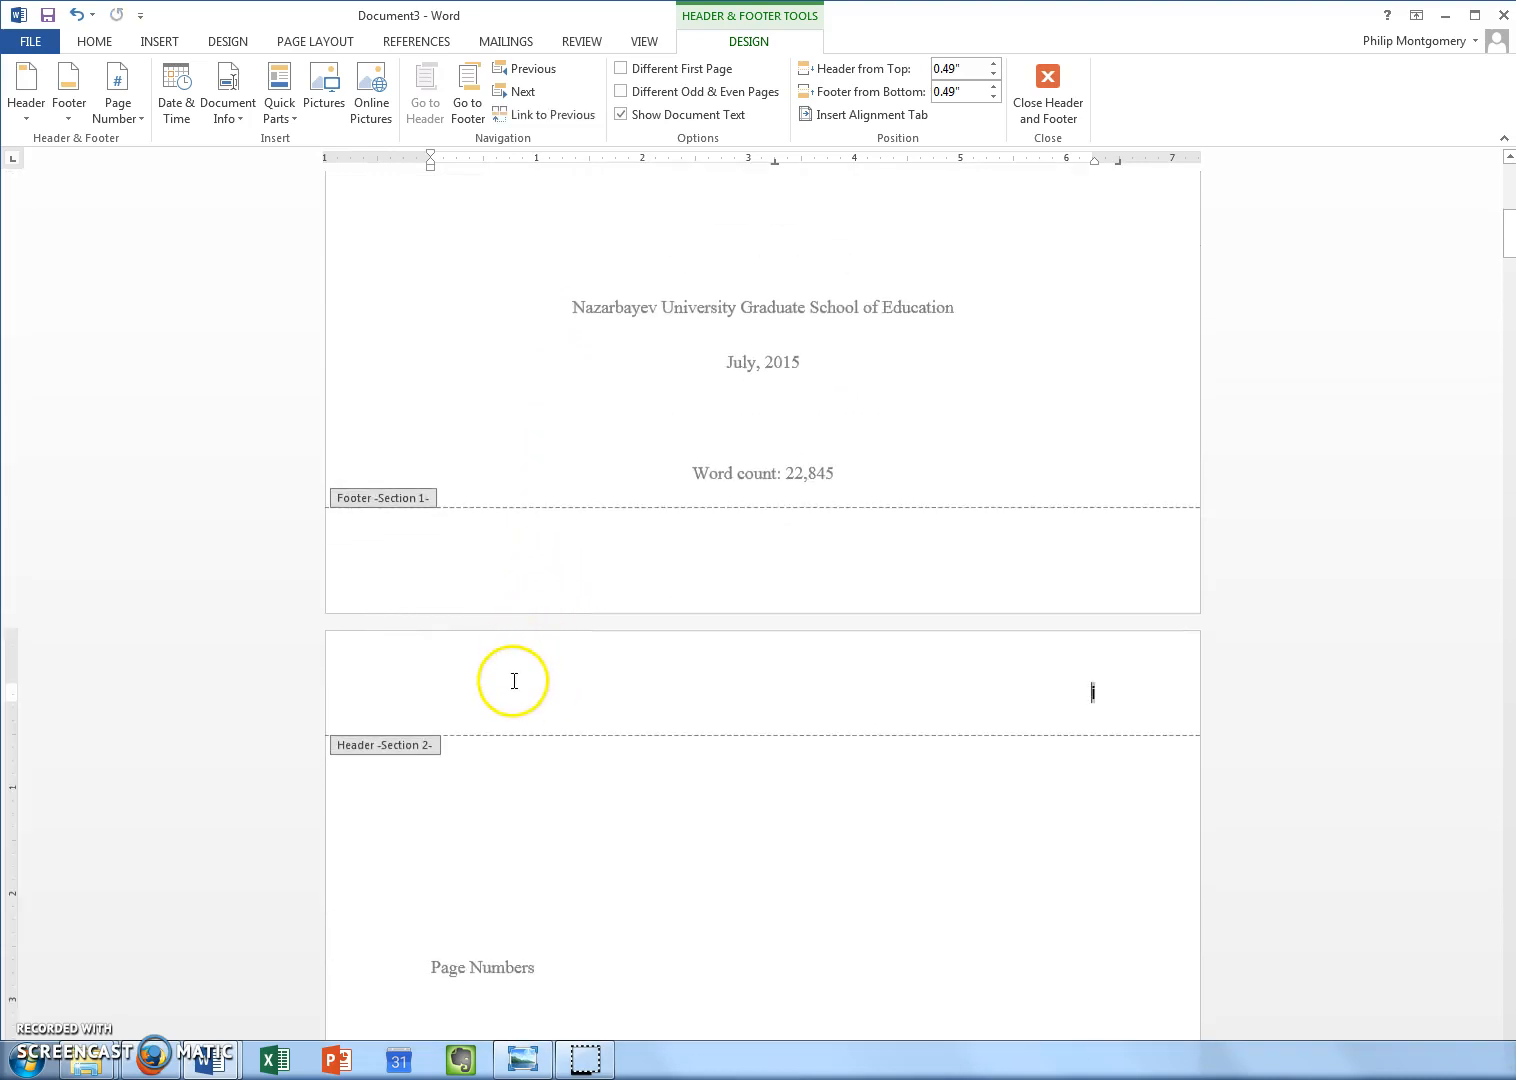
pyautogui.hotkey('ctrl', 'v')
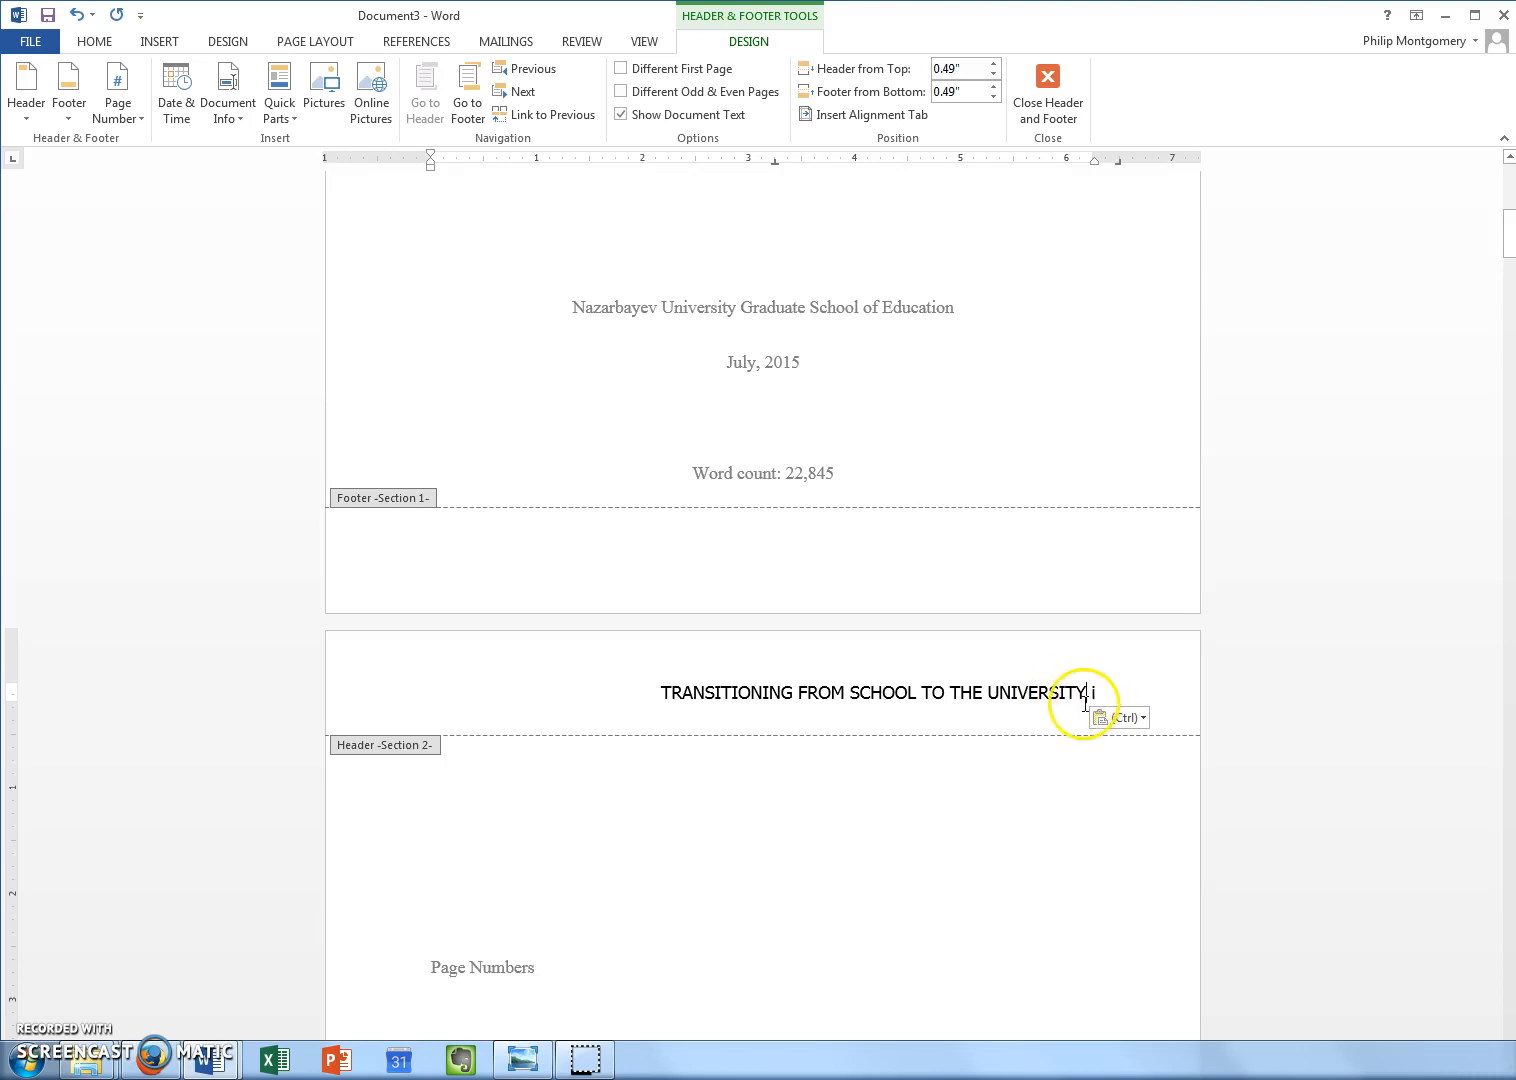
# - Separate the title from the page number with a tab in the section 2 header and check the next page's header
pyautogui.press('Tab')
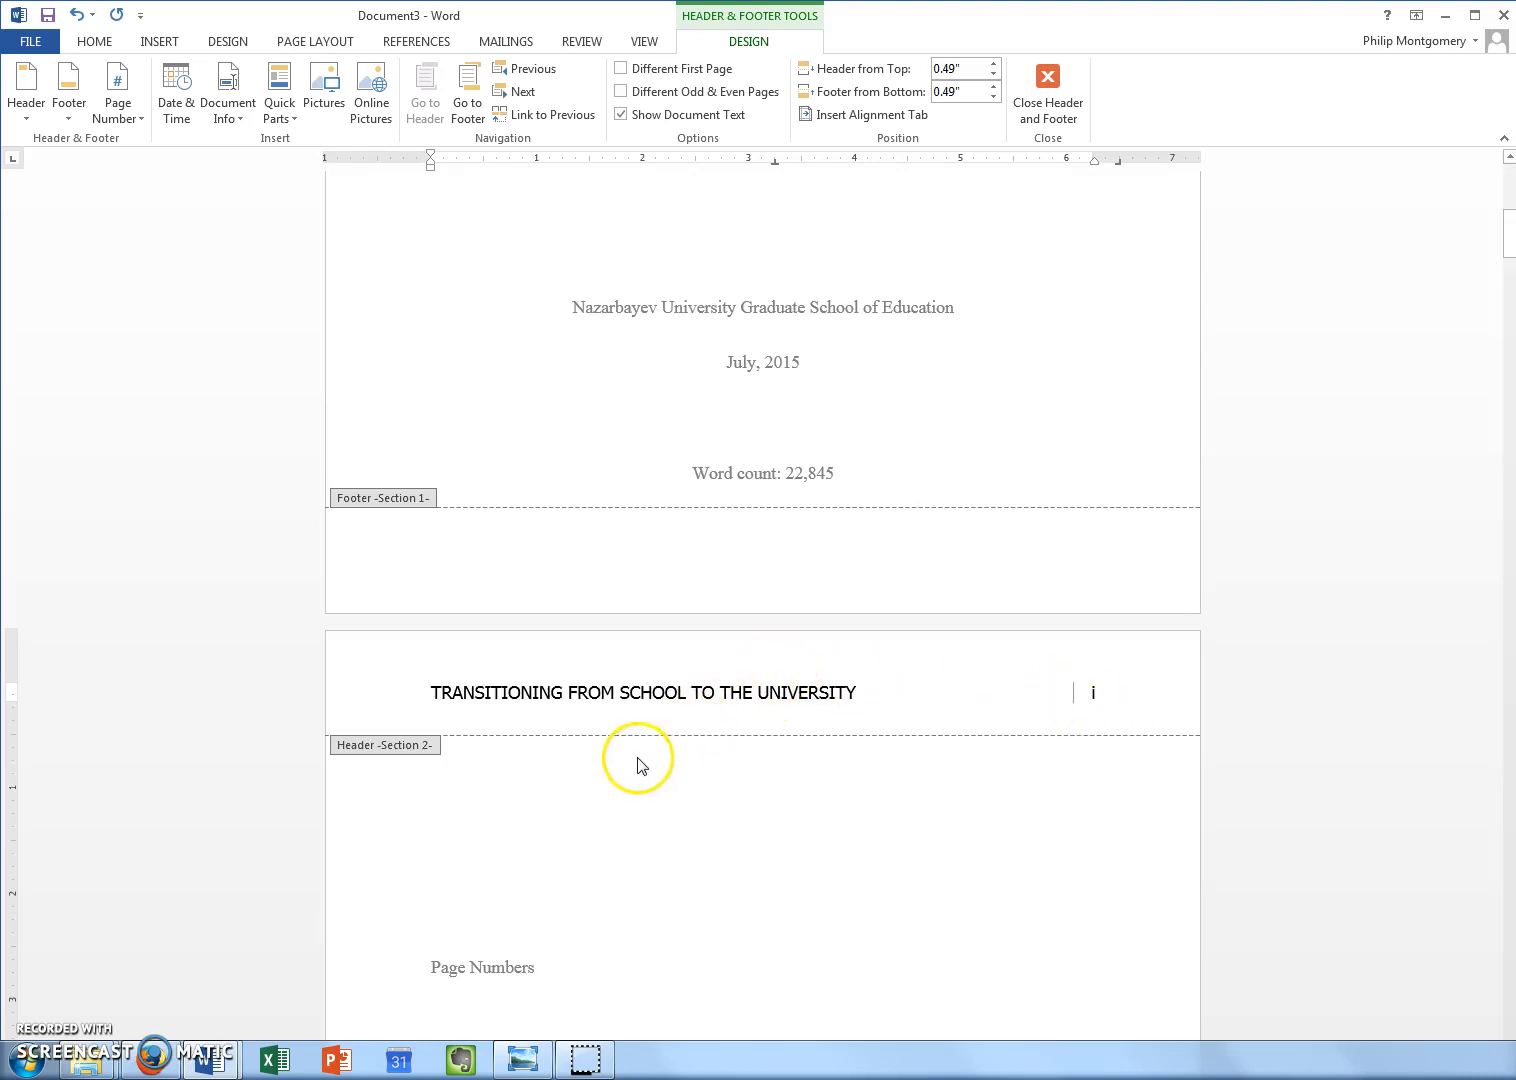
pyautogui.scroll(-3, 930, 752)
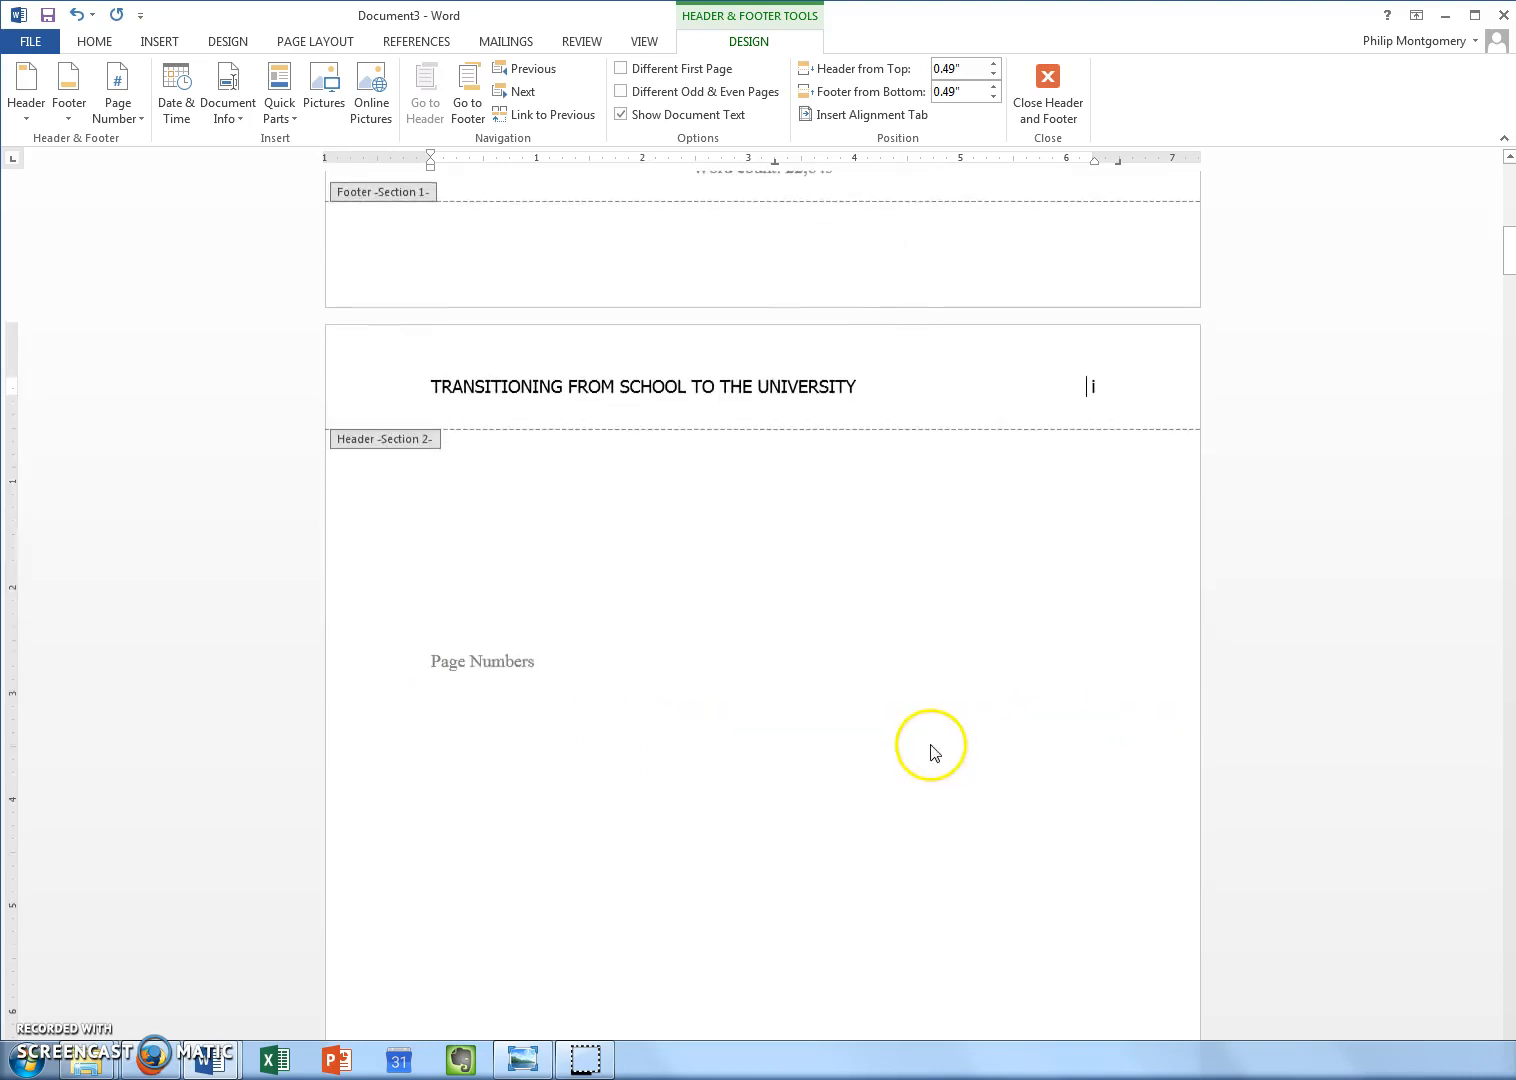
pyautogui.scroll(-9, 925, 745)
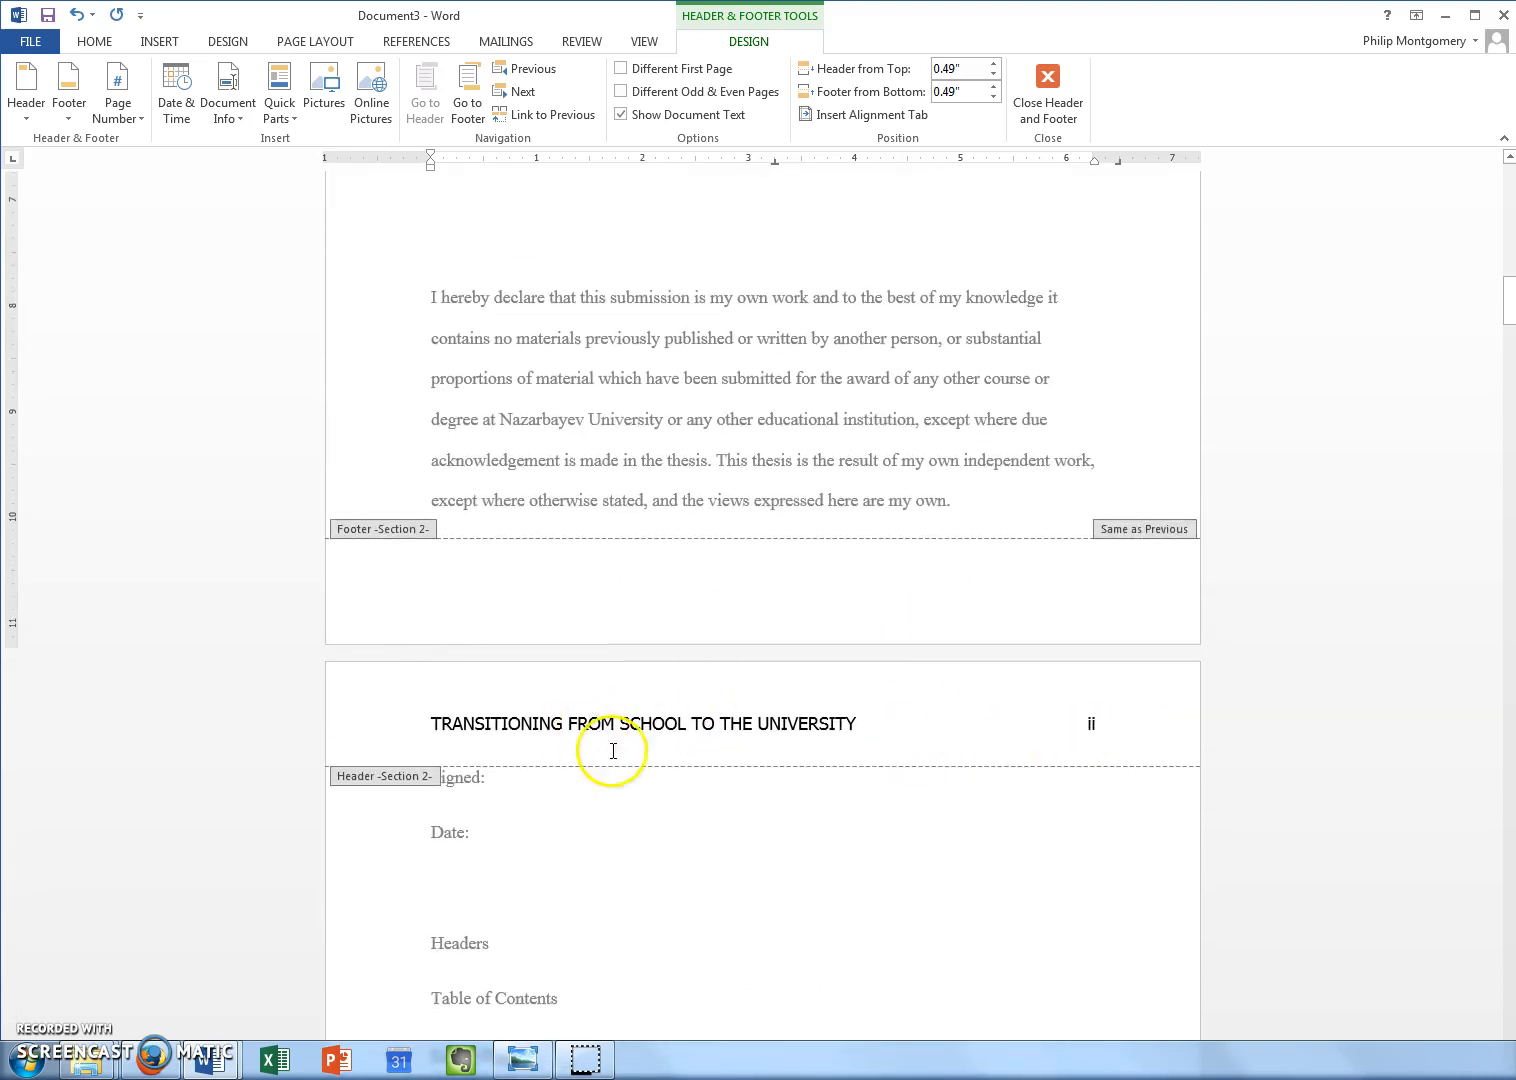
# - Leave header editing and delete the "Page Numbers" line above the declaration
pyautogui.doubleClick(640, 785)
pyautogui.scroll(7, 608, 690)
pyautogui.scroll(3, 608, 677)
pyautogui.scroll(-4, 609, 677)
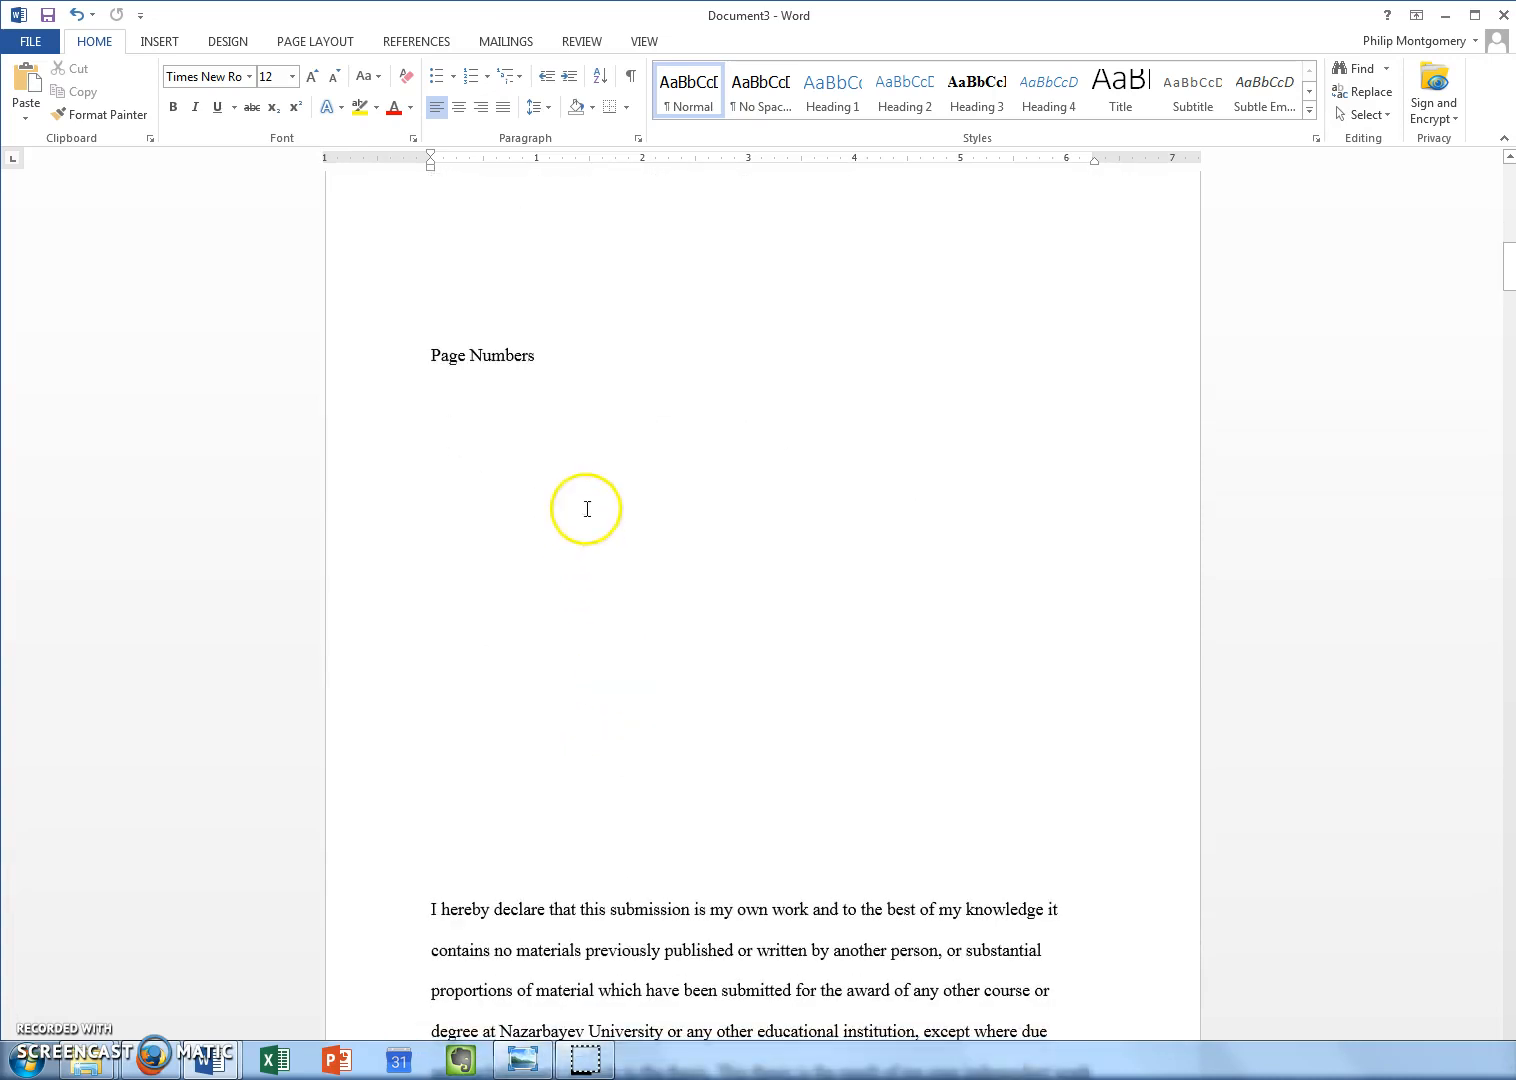
pyautogui.click(389, 357)
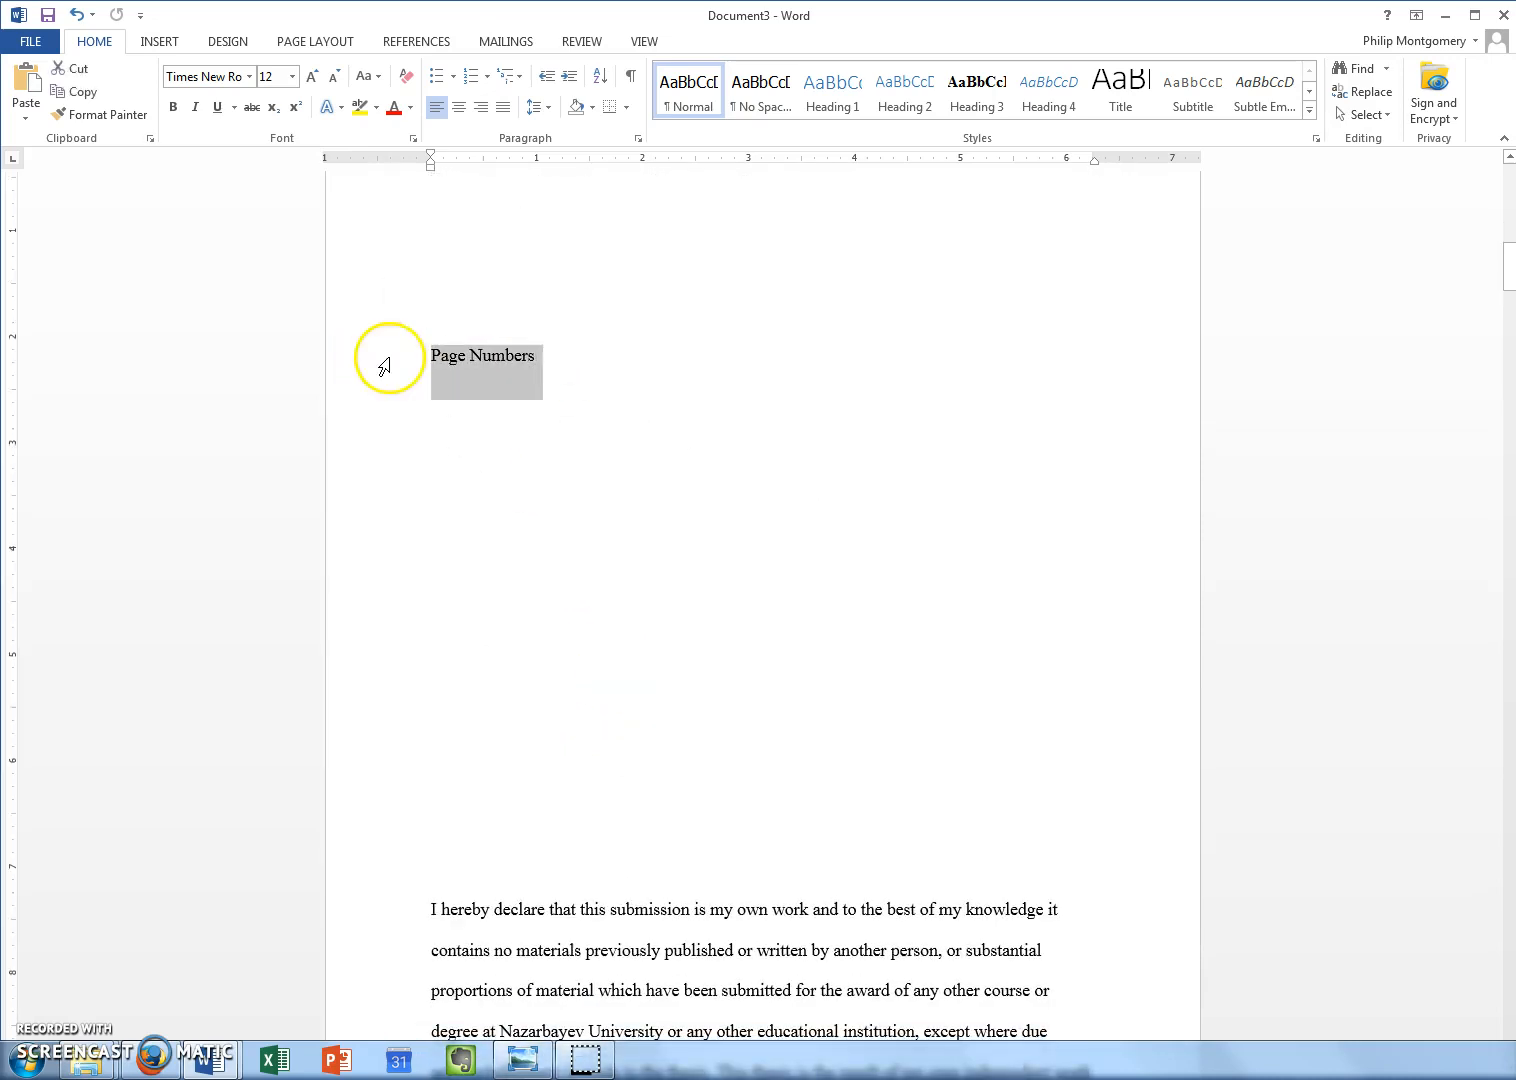
pyautogui.press('Delete')
# - Remove the blank paragraphs above the declaration text so it starts at the top of the page after the cover
pyautogui.scroll(3, 535, 420)
pyautogui.click(511, 384)
pyautogui.press('Delete')
pyautogui.press('Delete')
pyautogui.press('Delete')
pyautogui.press('Delete')
pyautogui.press('Delete')
pyautogui.press('Delete')
pyautogui.press('Delete')
pyautogui.press('Delete')
pyautogui.press('Delete')
pyautogui.press('Delete')
pyautogui.press('Delete')
pyautogui.press('Delete')
pyautogui.press('Delete')
pyautogui.press('Delete')
pyautogui.press('Delete')
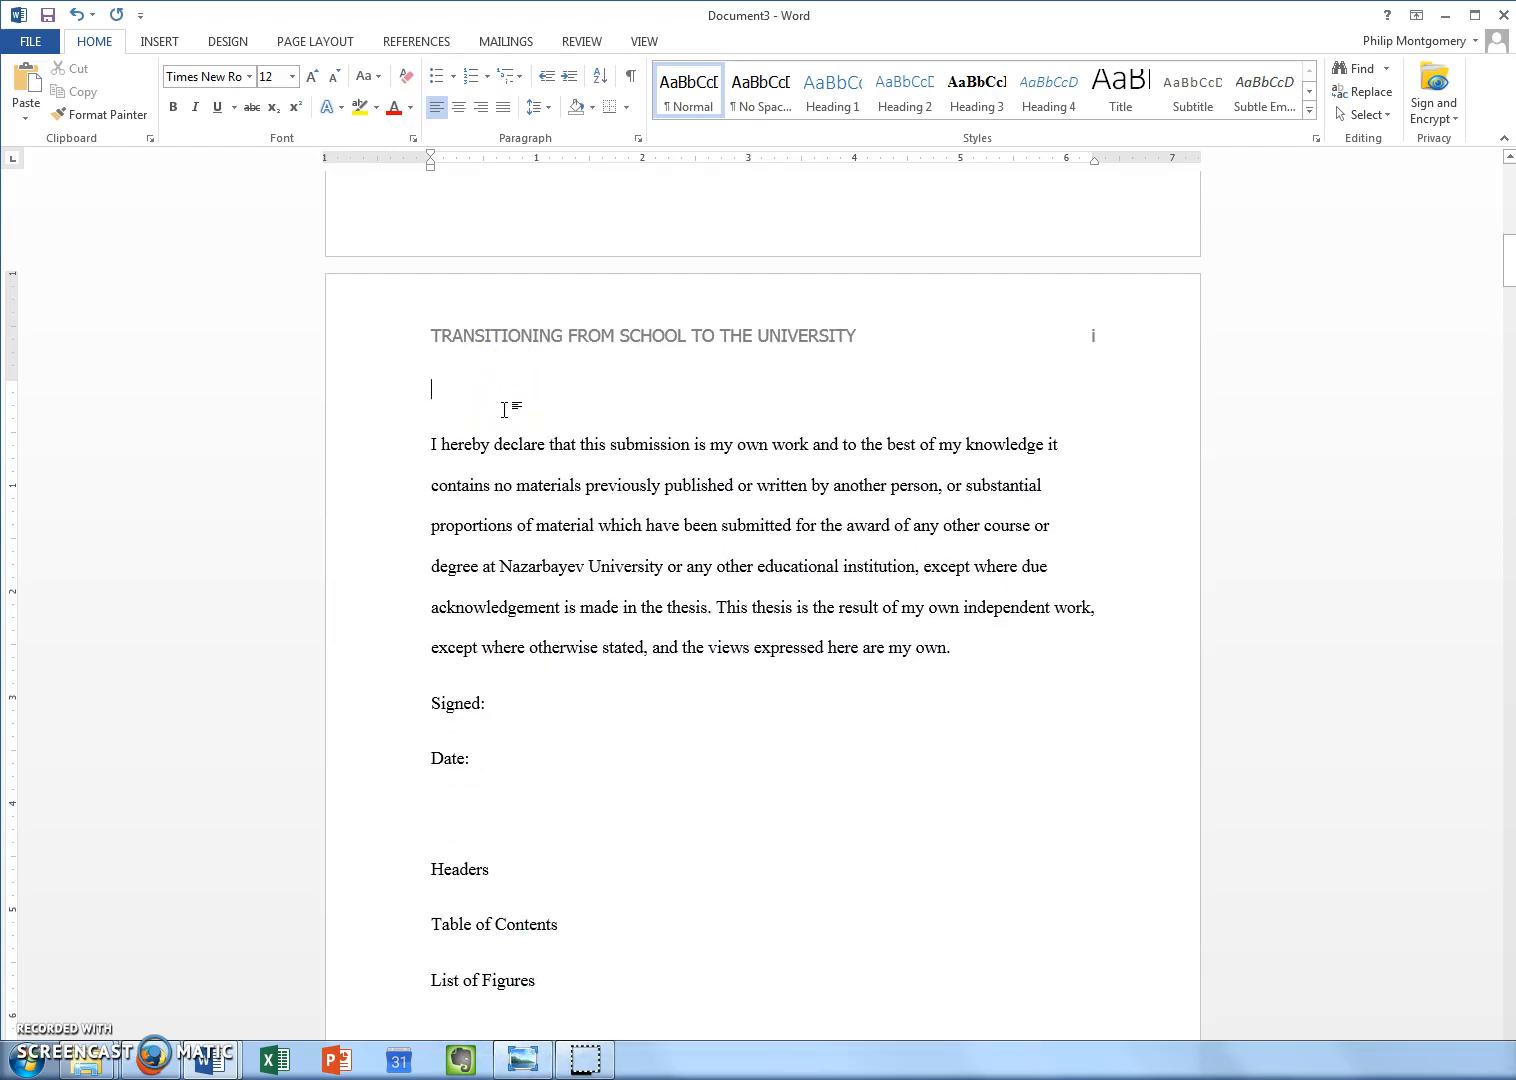
pyautogui.press('Delete')
# - Delete the "Headers" line below the declaration's signature and date lines
pyautogui.scroll(3, 535, 433)
pyautogui.scroll(-6, 535, 450)
pyautogui.scroll(-1, 484, 440)
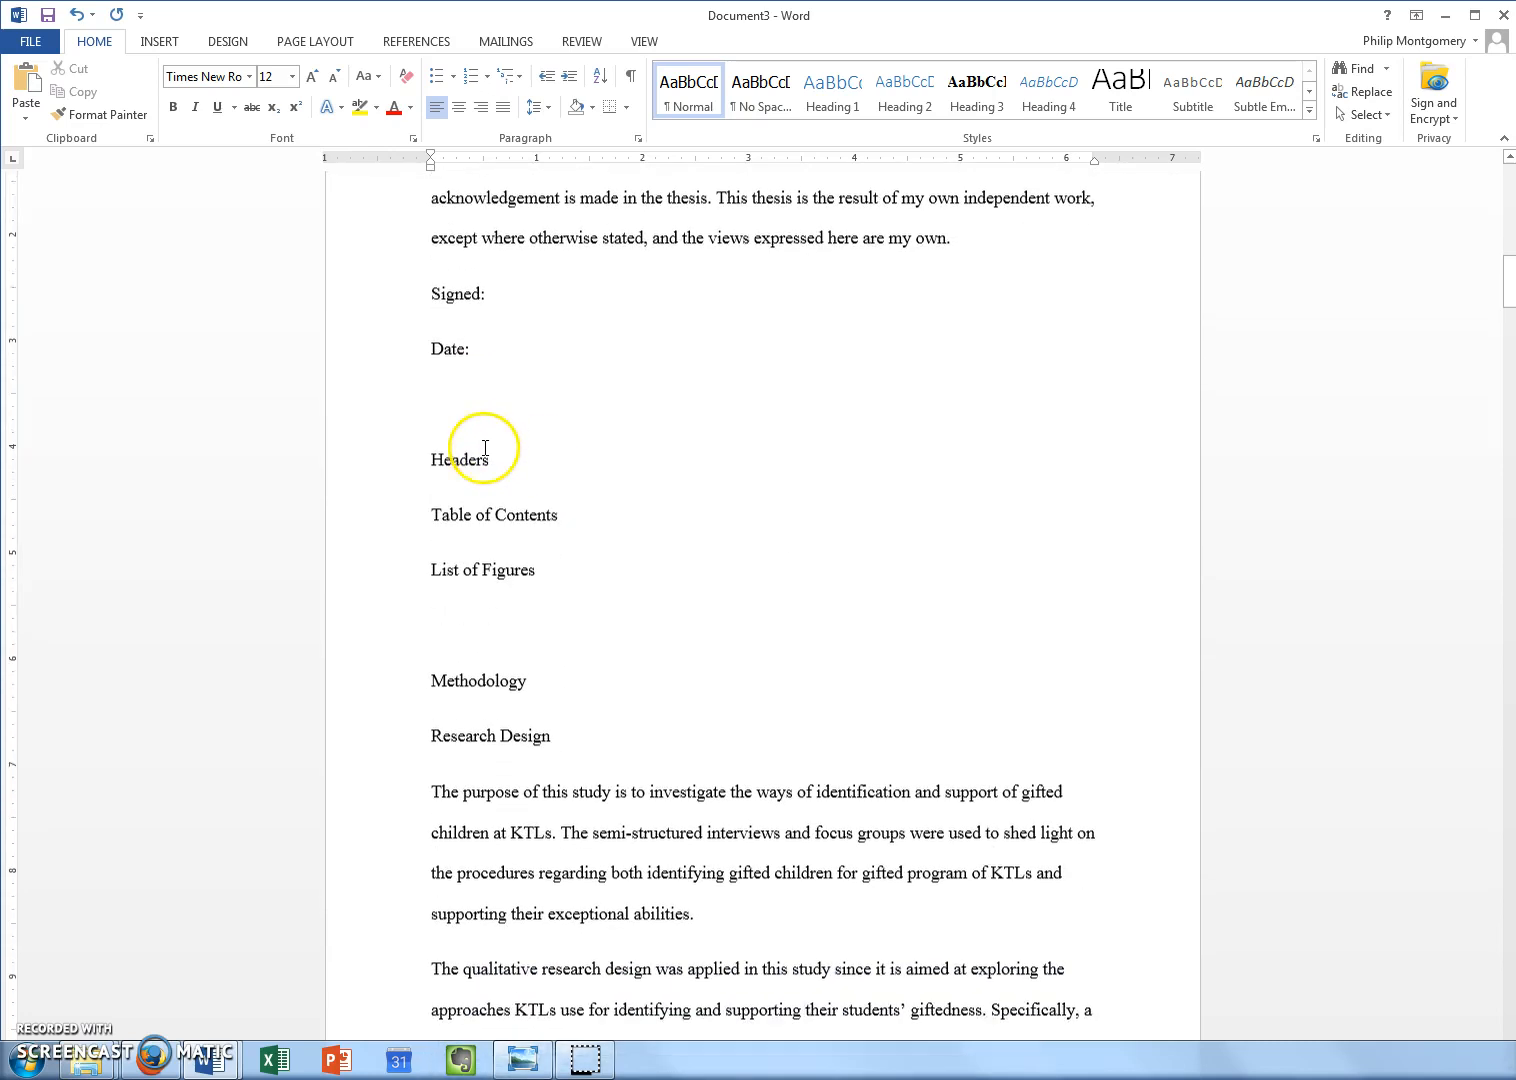
pyautogui.moveTo(507, 472); pyautogui.dragTo(428, 462)
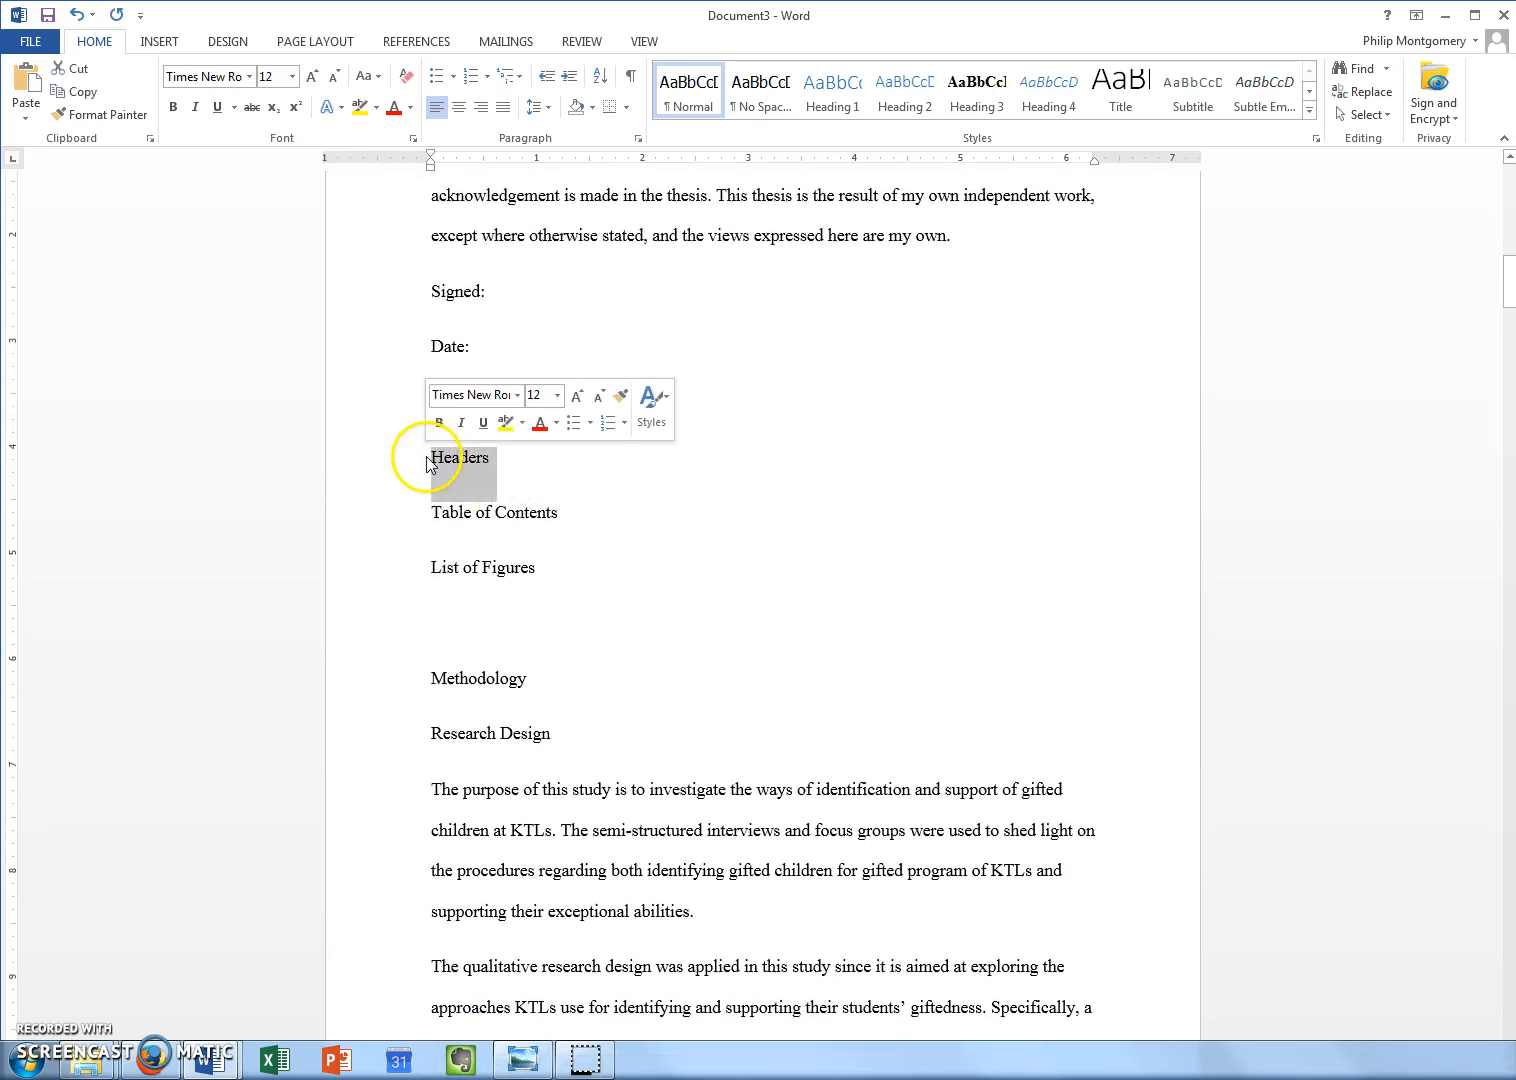
pyautogui.press('Delete')
# - Move "Table of Contents" to the top of the next page by inserting blank paragraphs before it
pyautogui.press('Return')
pyautogui.press('Return')
pyautogui.press('Return')
pyautogui.press('Return')
pyautogui.press('Return')
pyautogui.press('Return')
pyautogui.press('Return')
pyautogui.press('Return')
pyautogui.press('Return')
pyautogui.press('Return')
pyautogui.press('Return')
pyautogui.press('BackSpace')
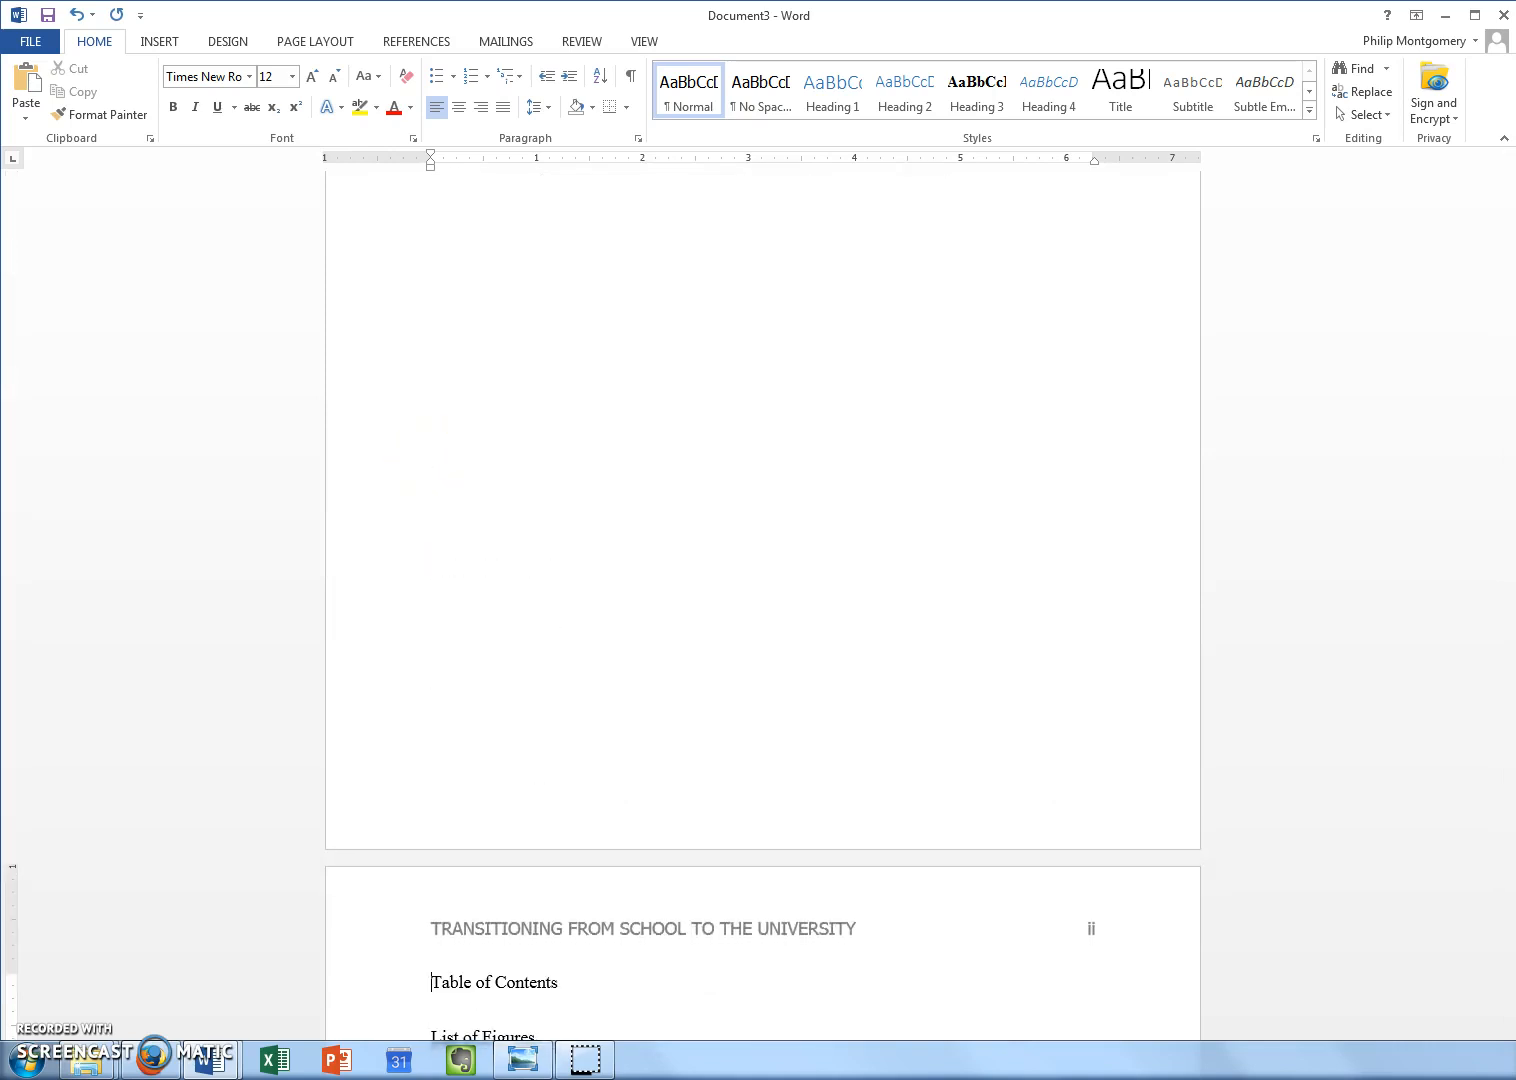
# - Insert blank paragraphs before "List of Figures" until it starts at the top of a new page
pyautogui.scroll(-4, 634, 787)
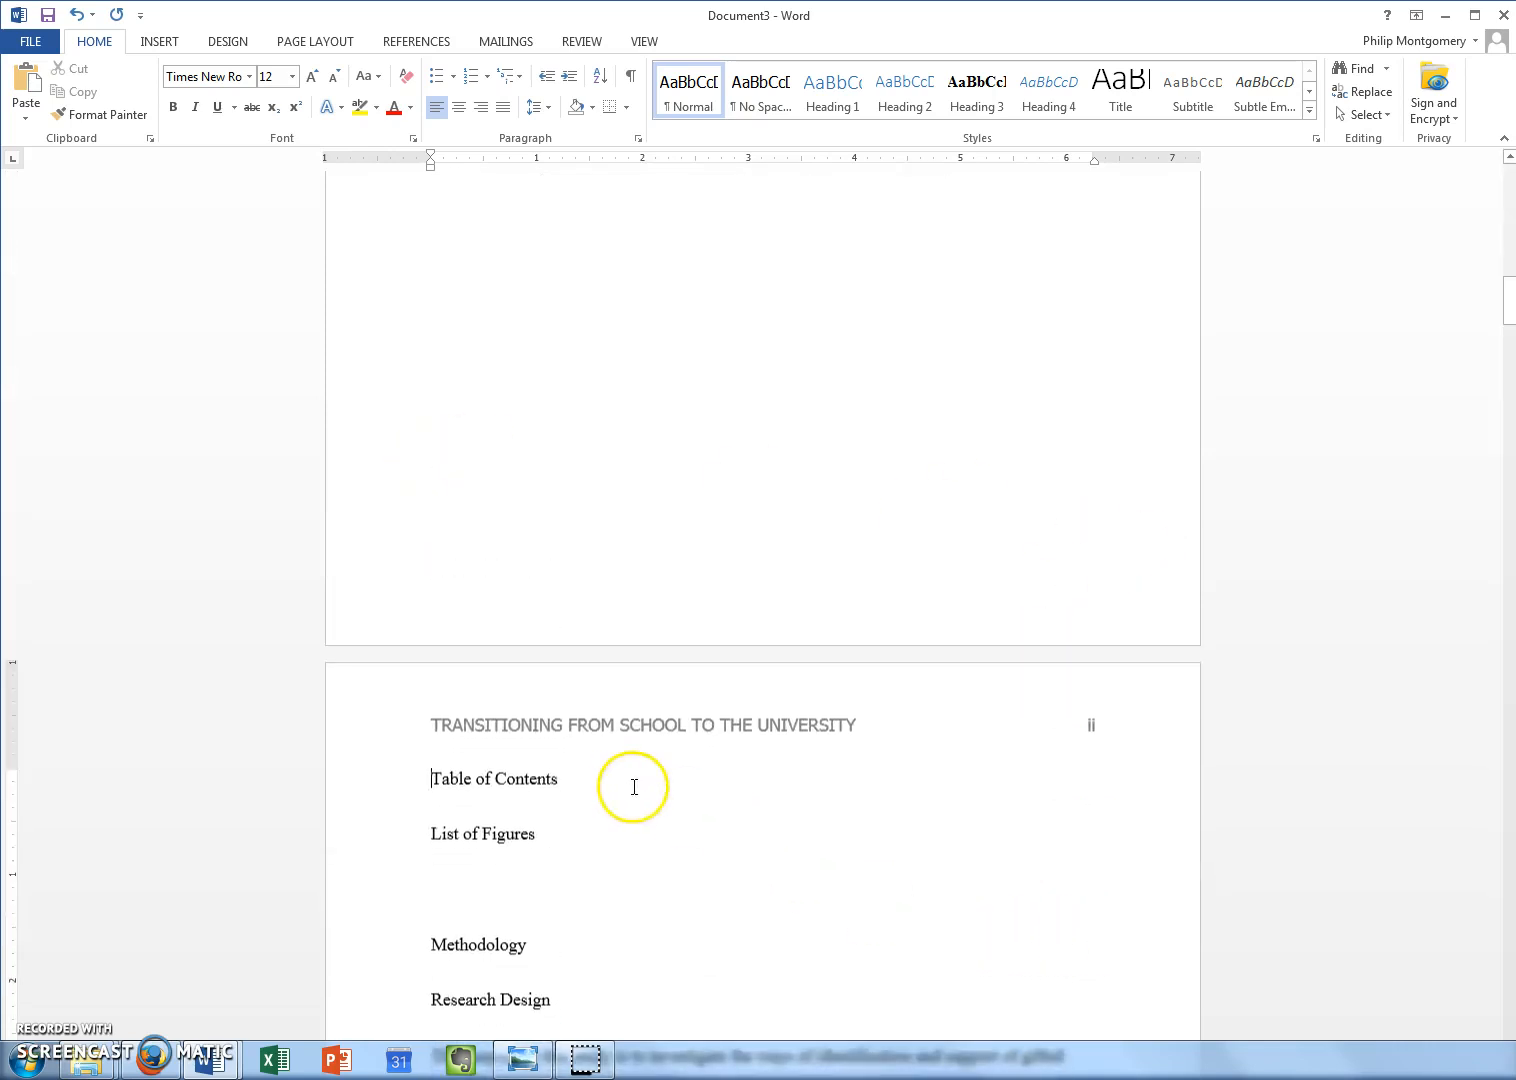
pyautogui.press('Return')
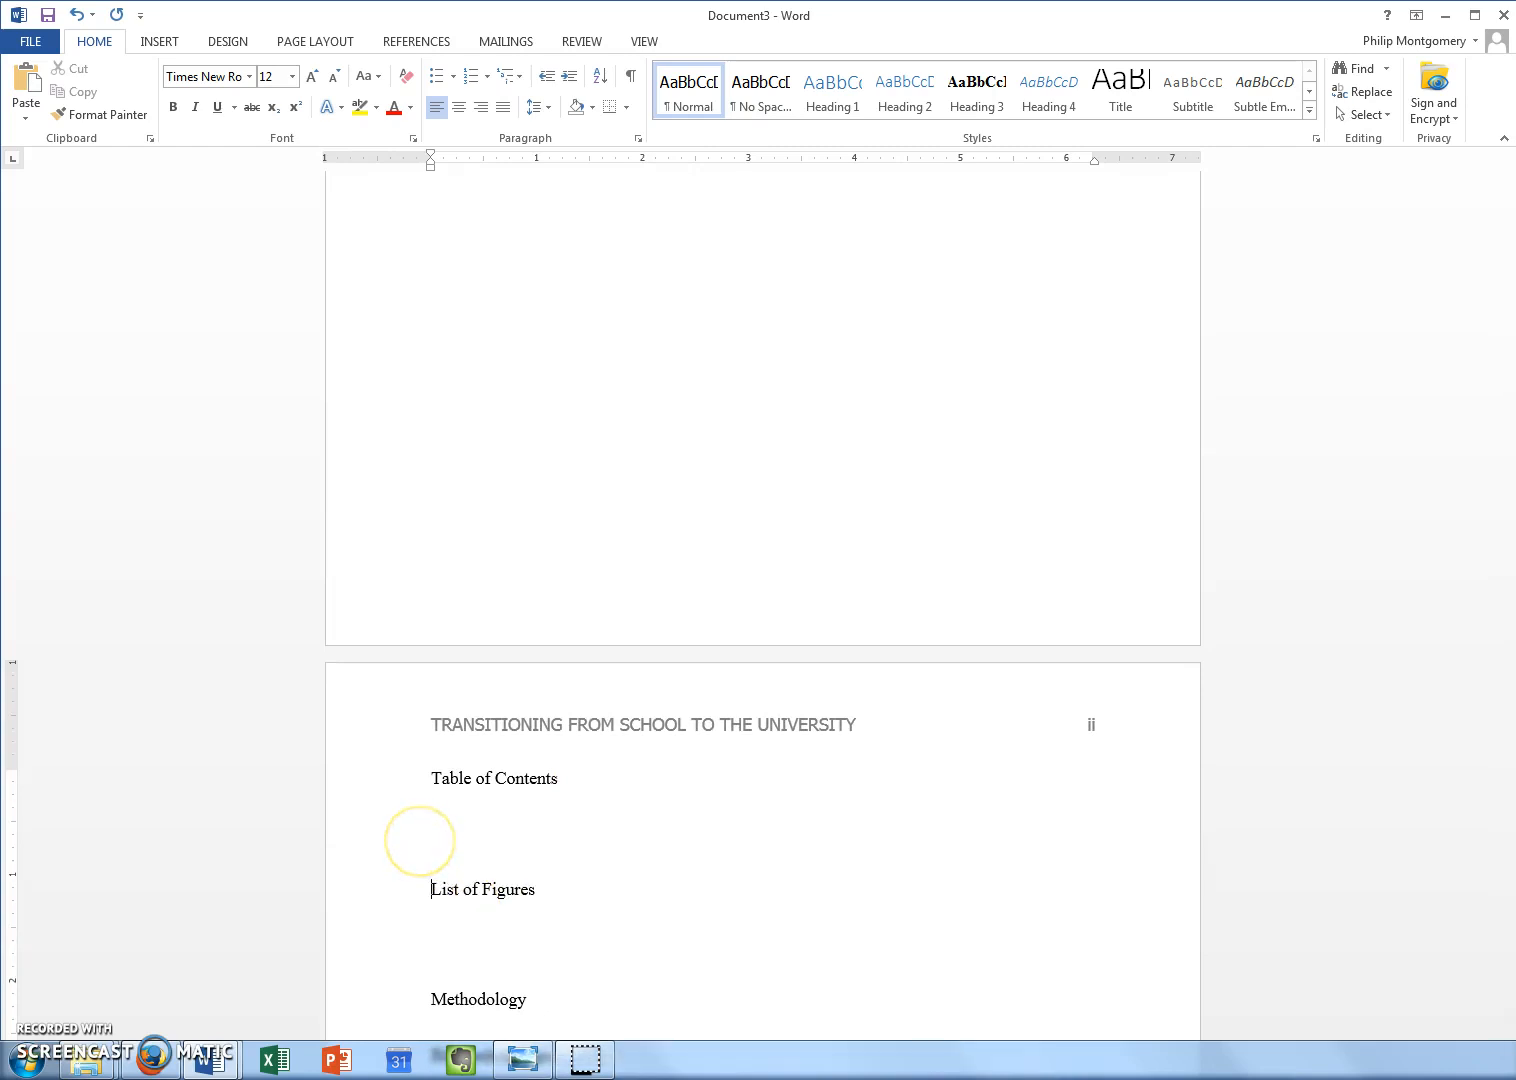
pyautogui.press('Return')
pyautogui.press('Return')
pyautogui.press('Return')
pyautogui.press('Return')
pyautogui.press('Return')
pyautogui.press('Return')
pyautogui.press('Return')
pyautogui.press('Return')
pyautogui.press('Return')
pyautogui.press('Return')
pyautogui.press('Return')
pyautogui.press('Return')
pyautogui.press('Return')
pyautogui.press('Return')
pyautogui.press('Return')
pyautogui.press('Return')
pyautogui.press('Return')
pyautogui.press('Return')
pyautogui.press('Return')
pyautogui.press('Return')
pyautogui.press('Return')
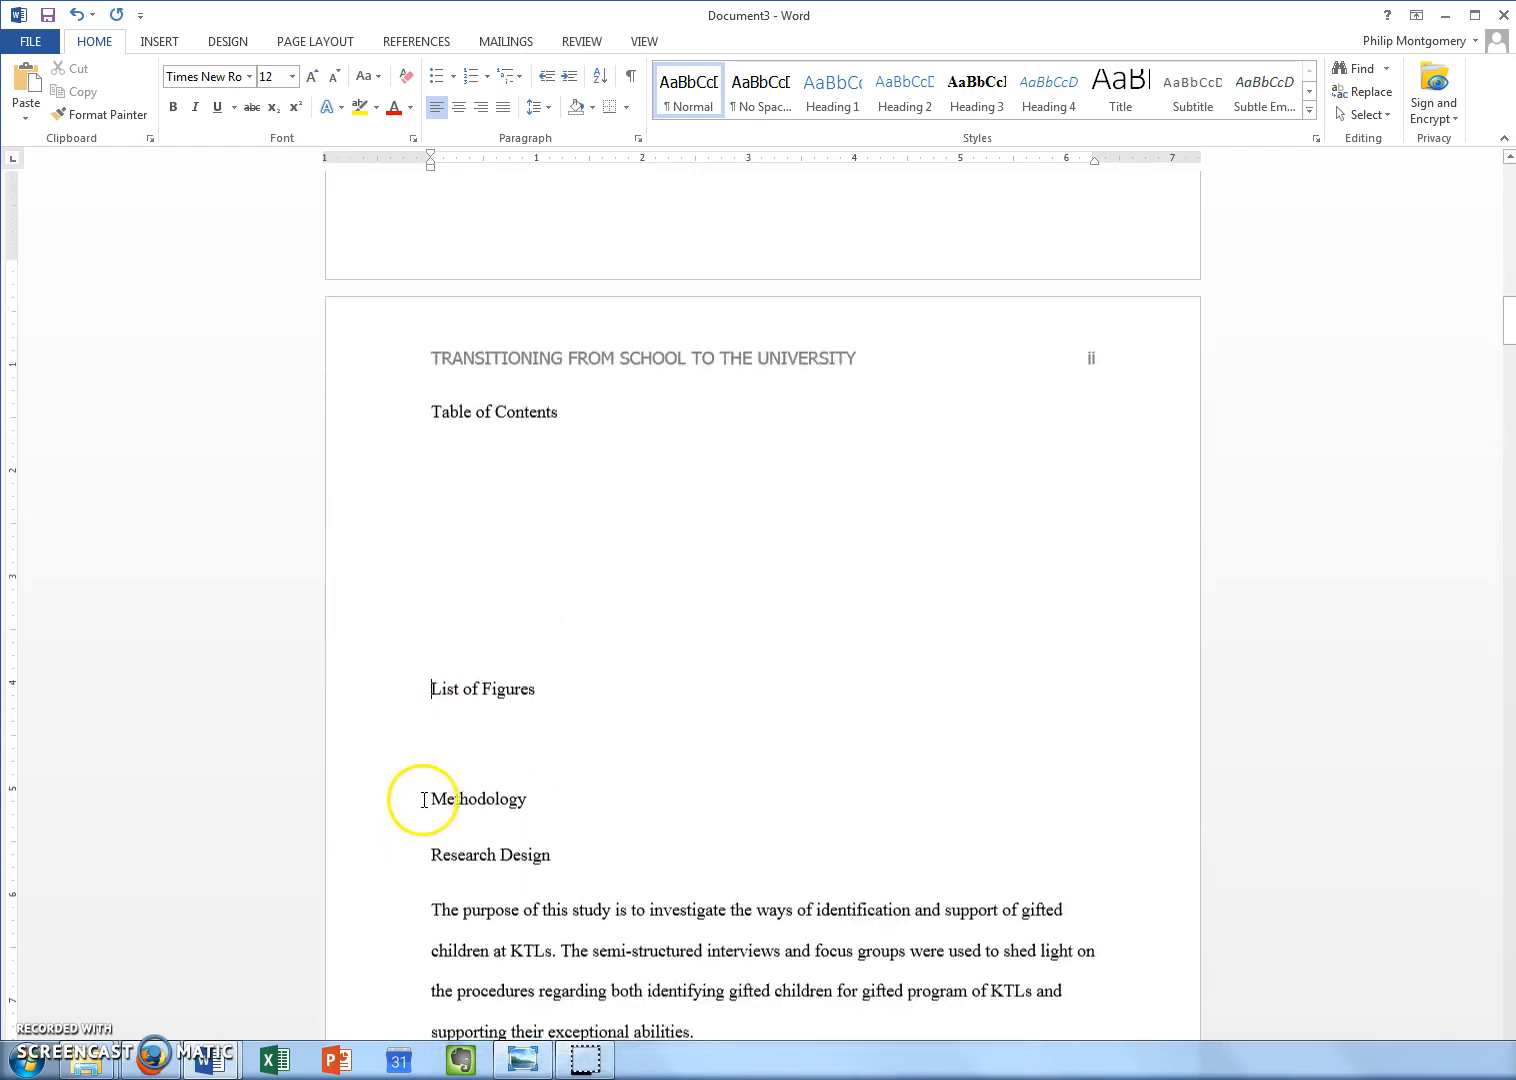
pyautogui.press('Return')
pyautogui.press('Return')
pyautogui.press('Return')
pyautogui.press('Return')
pyautogui.press('Return')
pyautogui.press('Return')
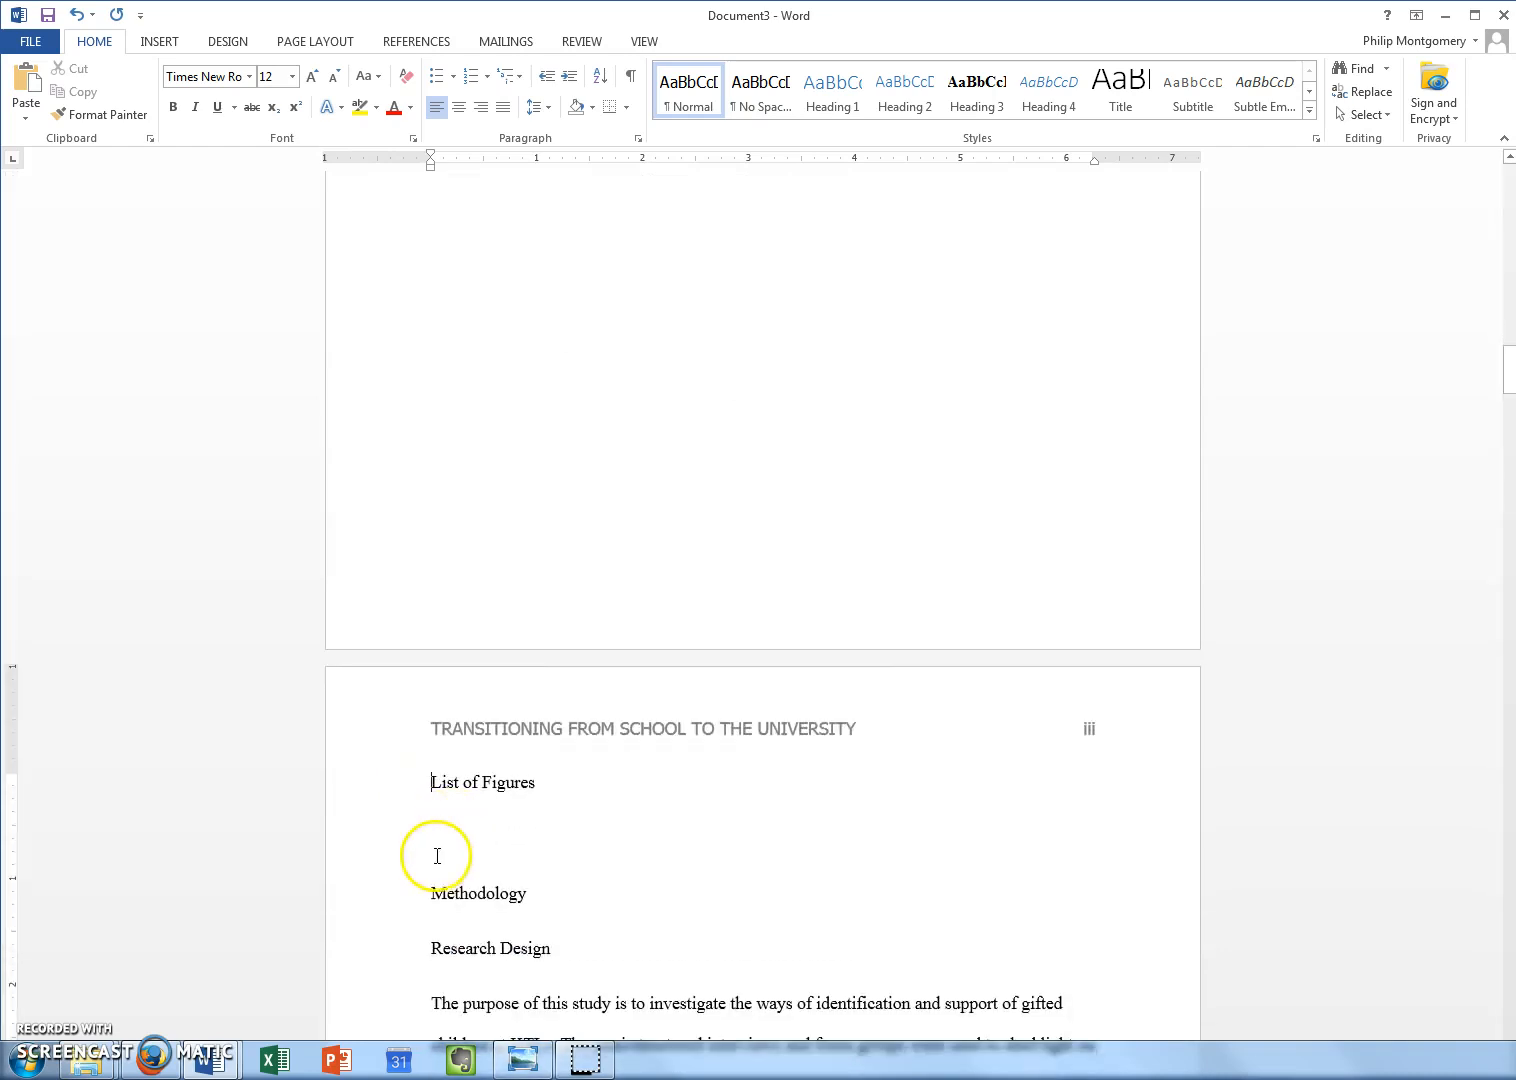
# - Move "Methodology" down the List of Figures page with blank paragraphs and remove the surplus ones
pyautogui.press('Return')
pyautogui.press('Return')
pyautogui.press('Return')
pyautogui.press('Return')
pyautogui.press('Return')
pyautogui.press('Return')
pyautogui.press('Return')
pyautogui.press('Return')
pyautogui.press('Return')
pyautogui.press('Return')
pyautogui.press('Return')
pyautogui.press('Return')
pyautogui.press('Return')
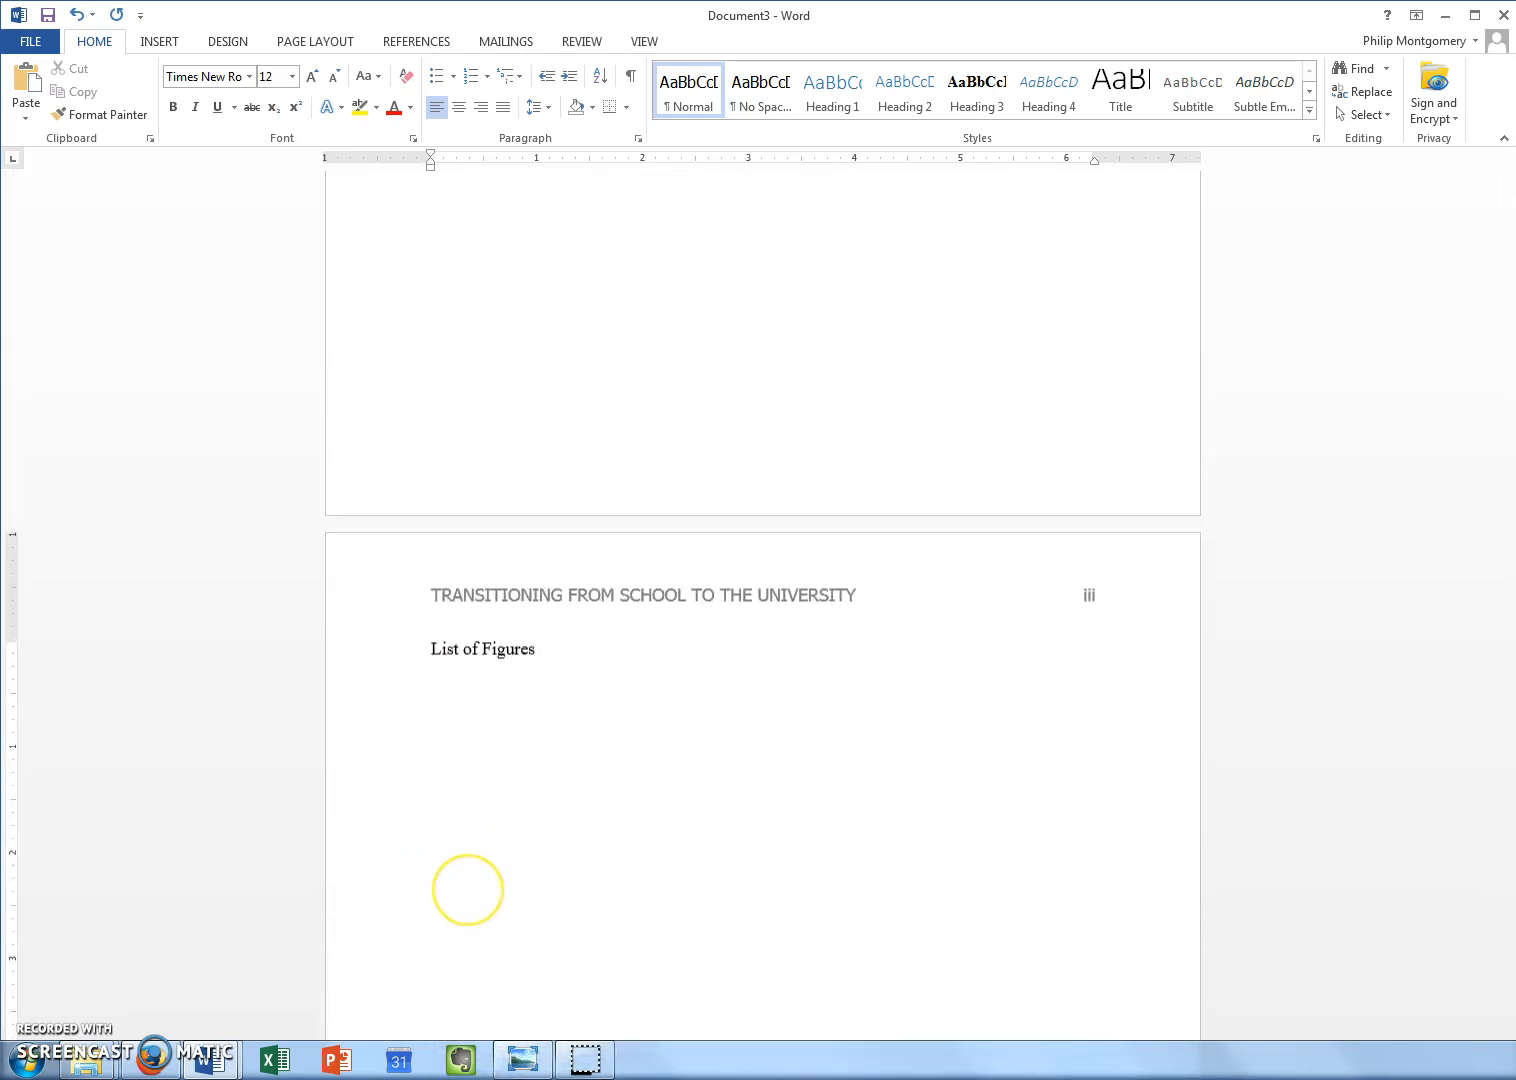
pyautogui.scroll(-3, 464, 900)
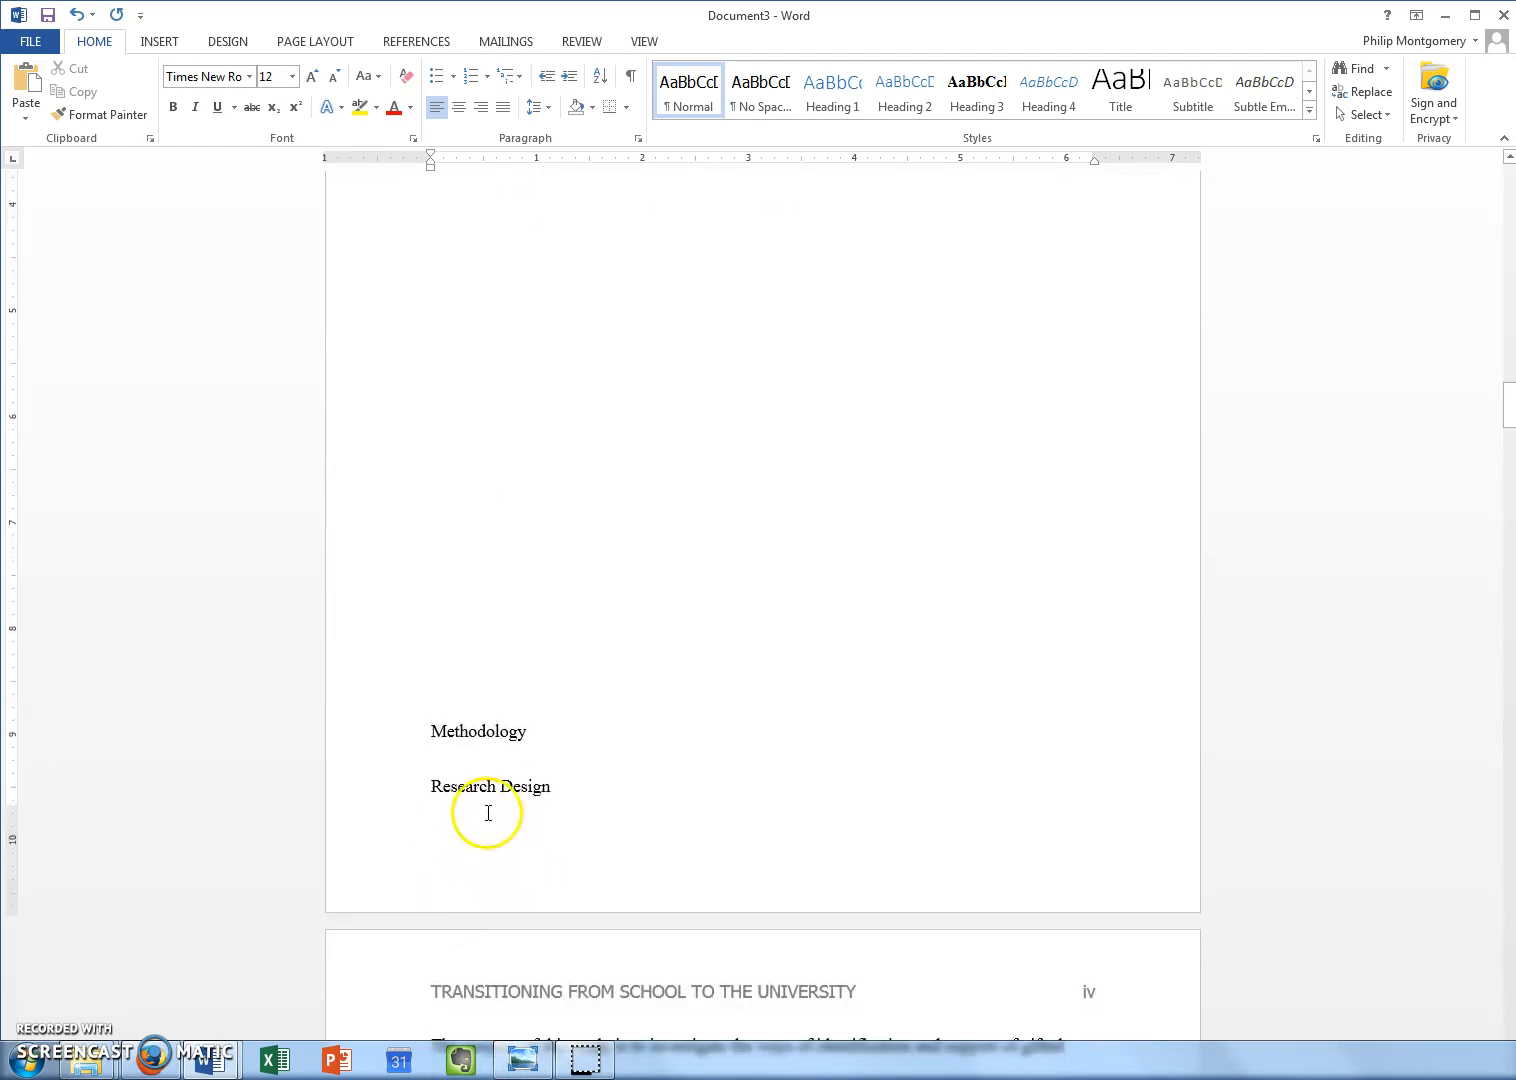
pyautogui.press('BackSpace')
pyautogui.press('BackSpace')
pyautogui.press('BackSpace')
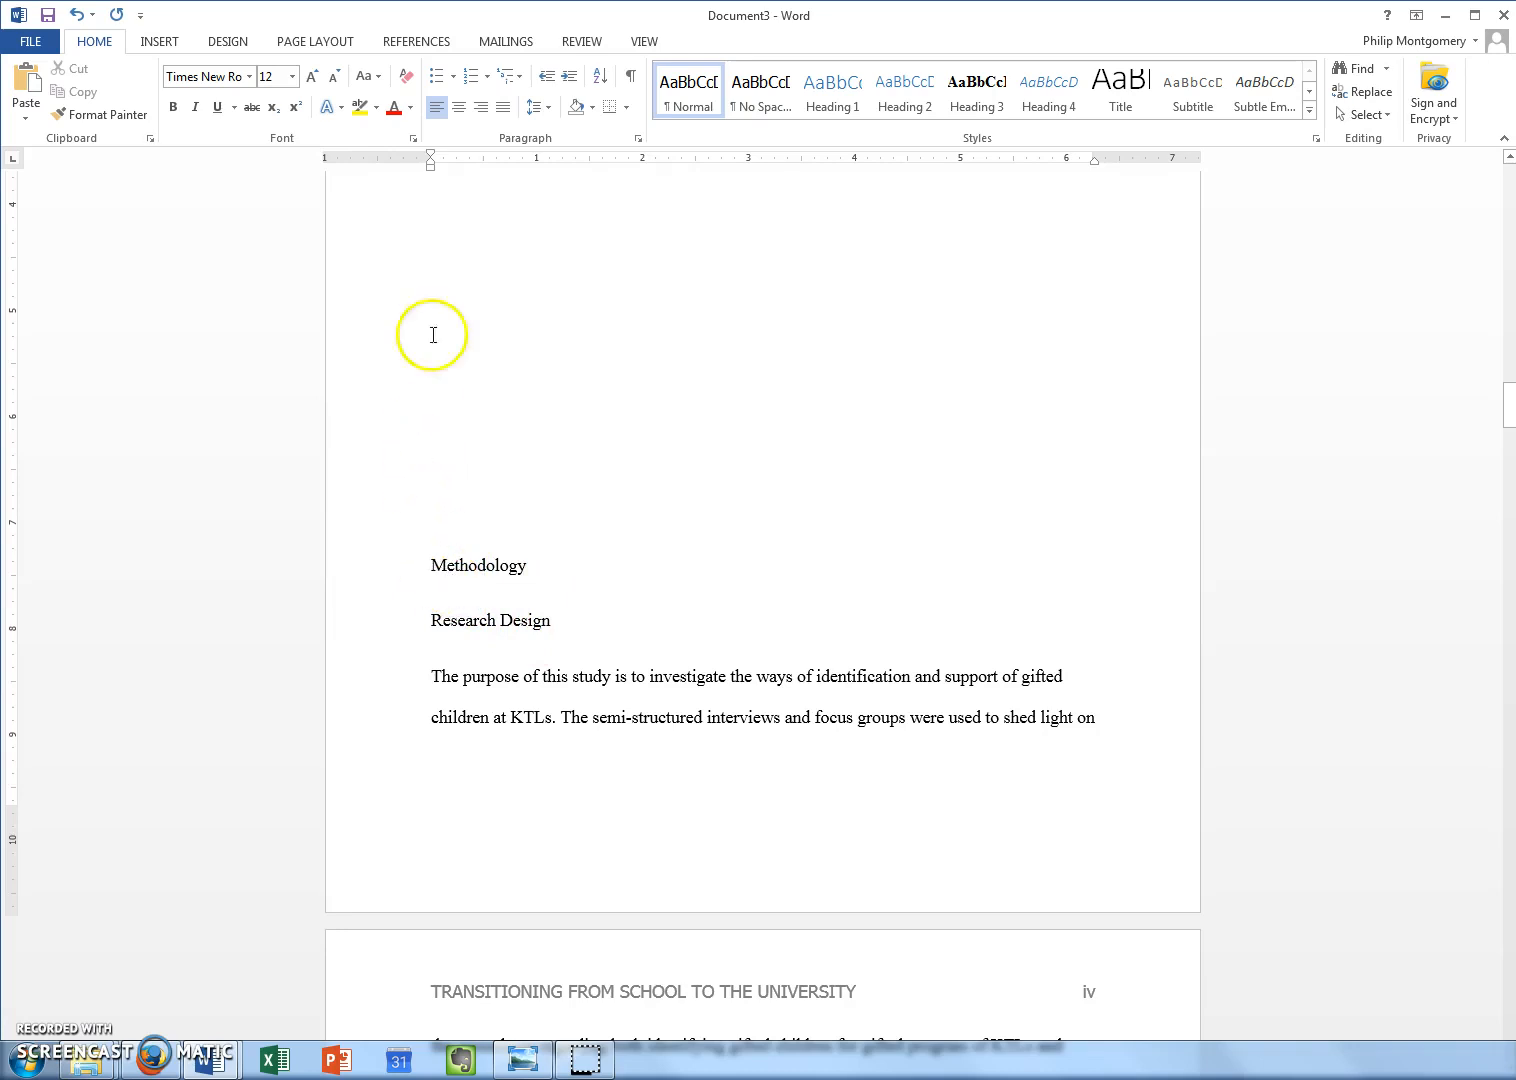
# - Insert a Next Page section break before "Methodology"
pyautogui.click(334, 48)
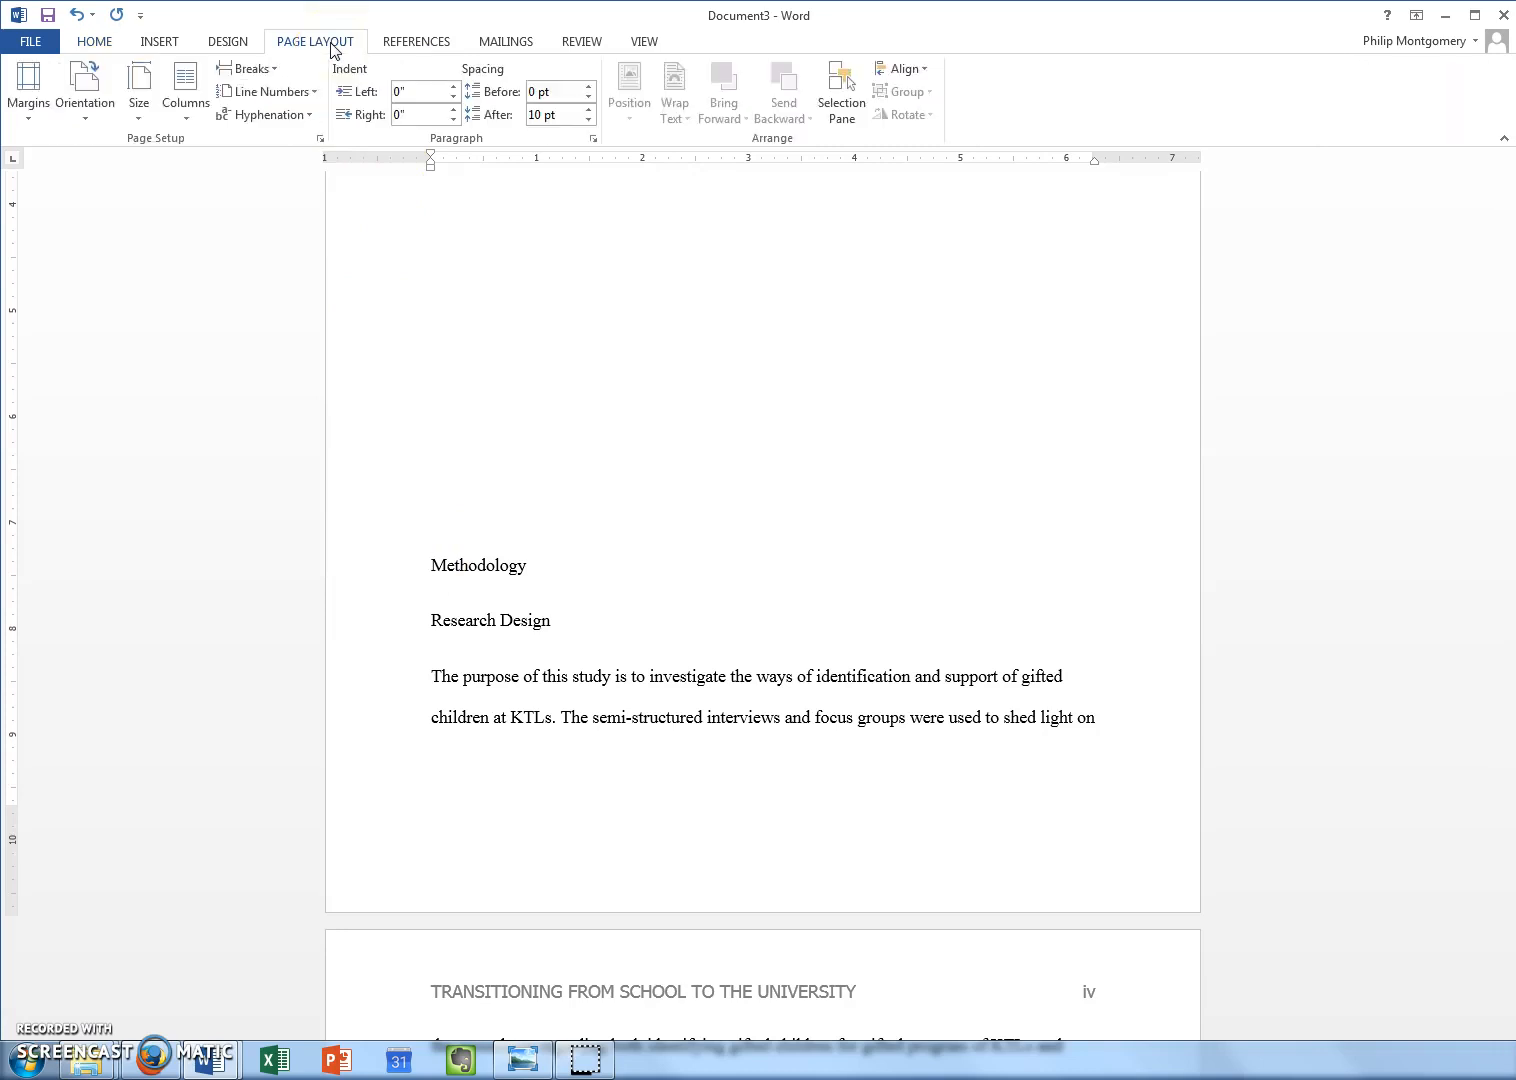
pyautogui.click(262, 68)
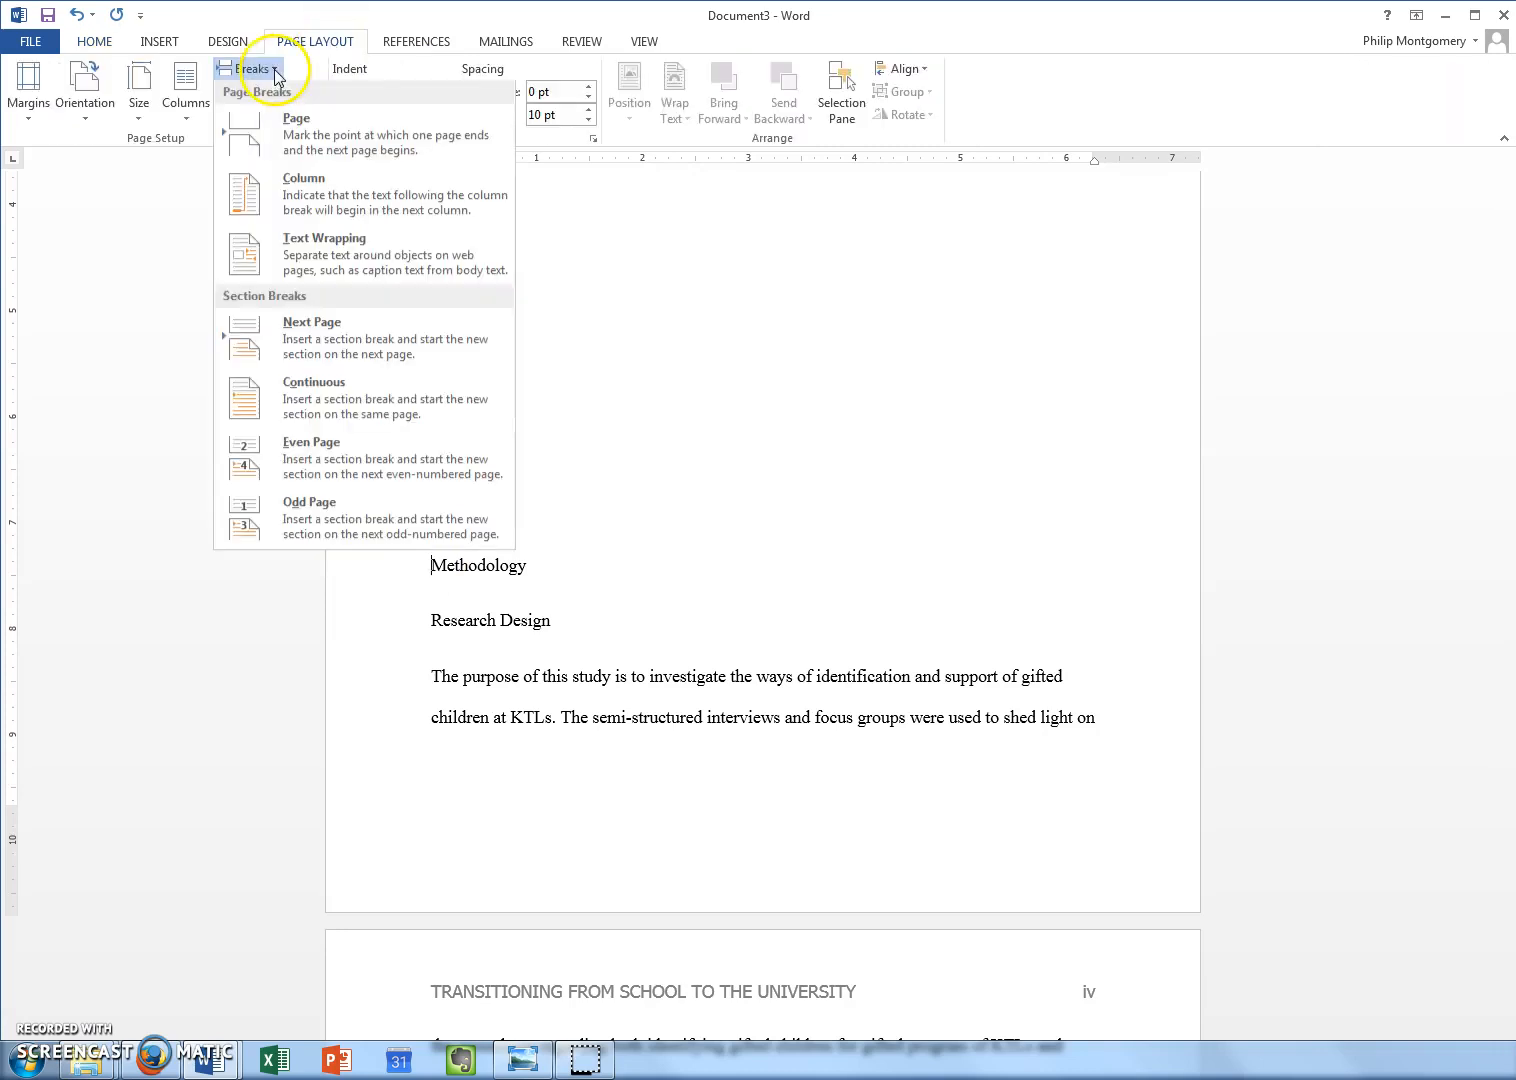
pyautogui.click(335, 347)
pyautogui.scroll(-2, 514, 575)
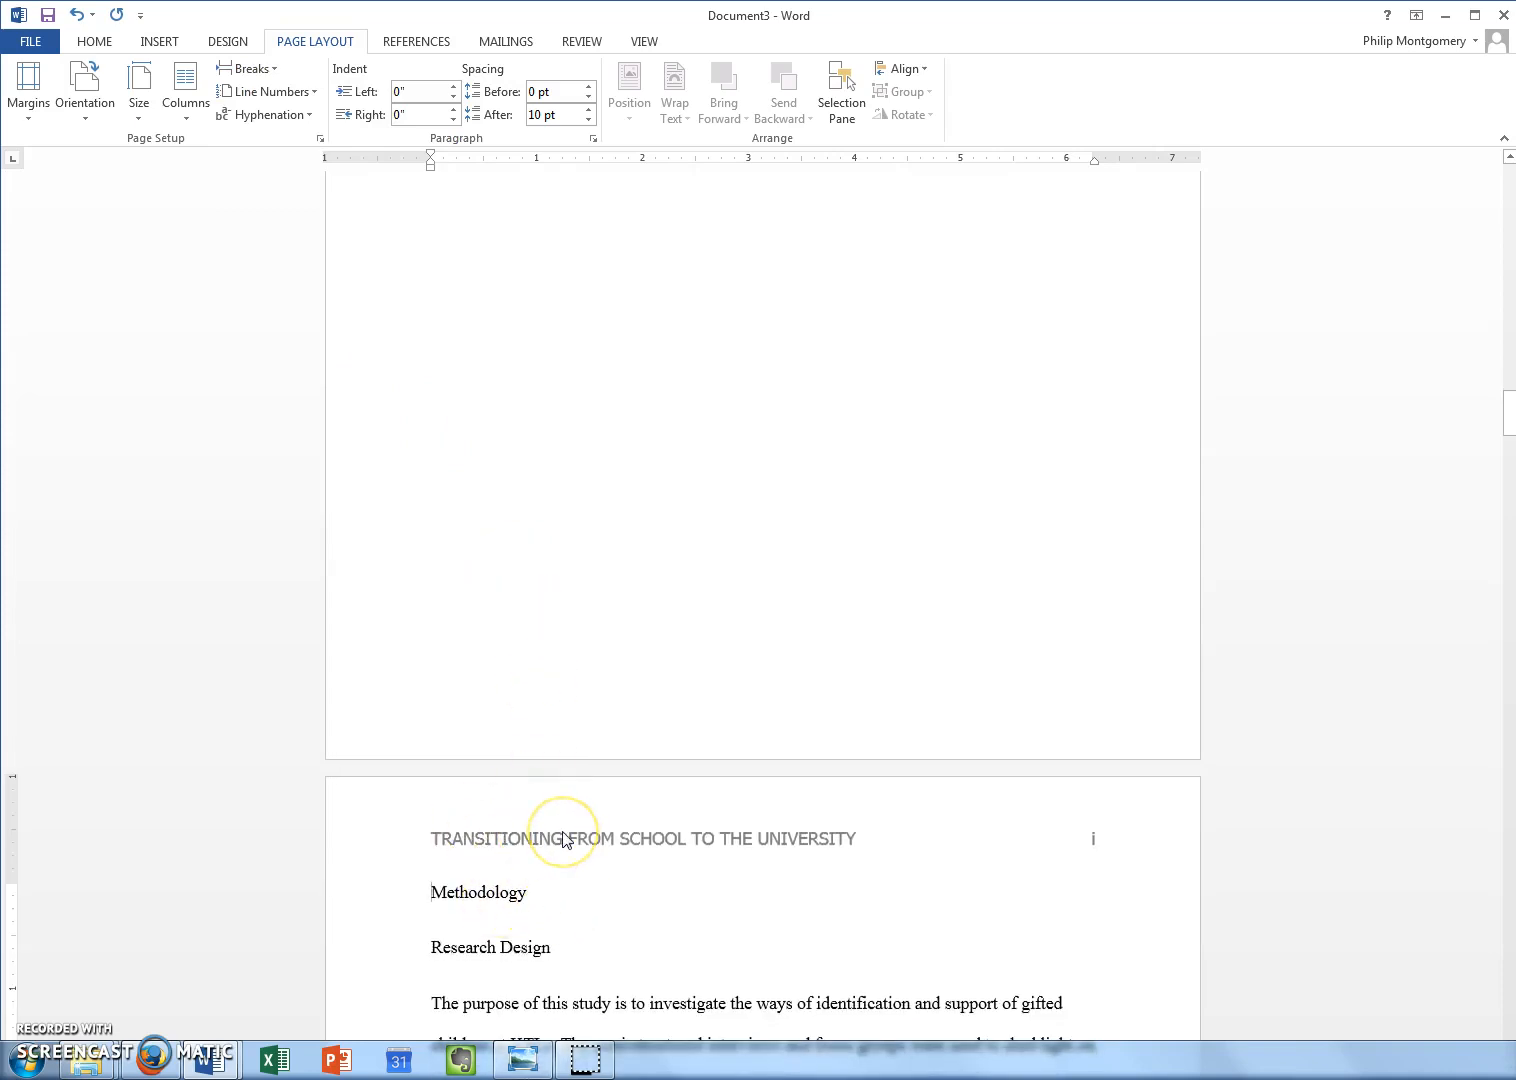
# - Set the page number format of the section 3 header to 1, 2, 3, ... and check the following page
pyautogui.doubleClick(523, 846)
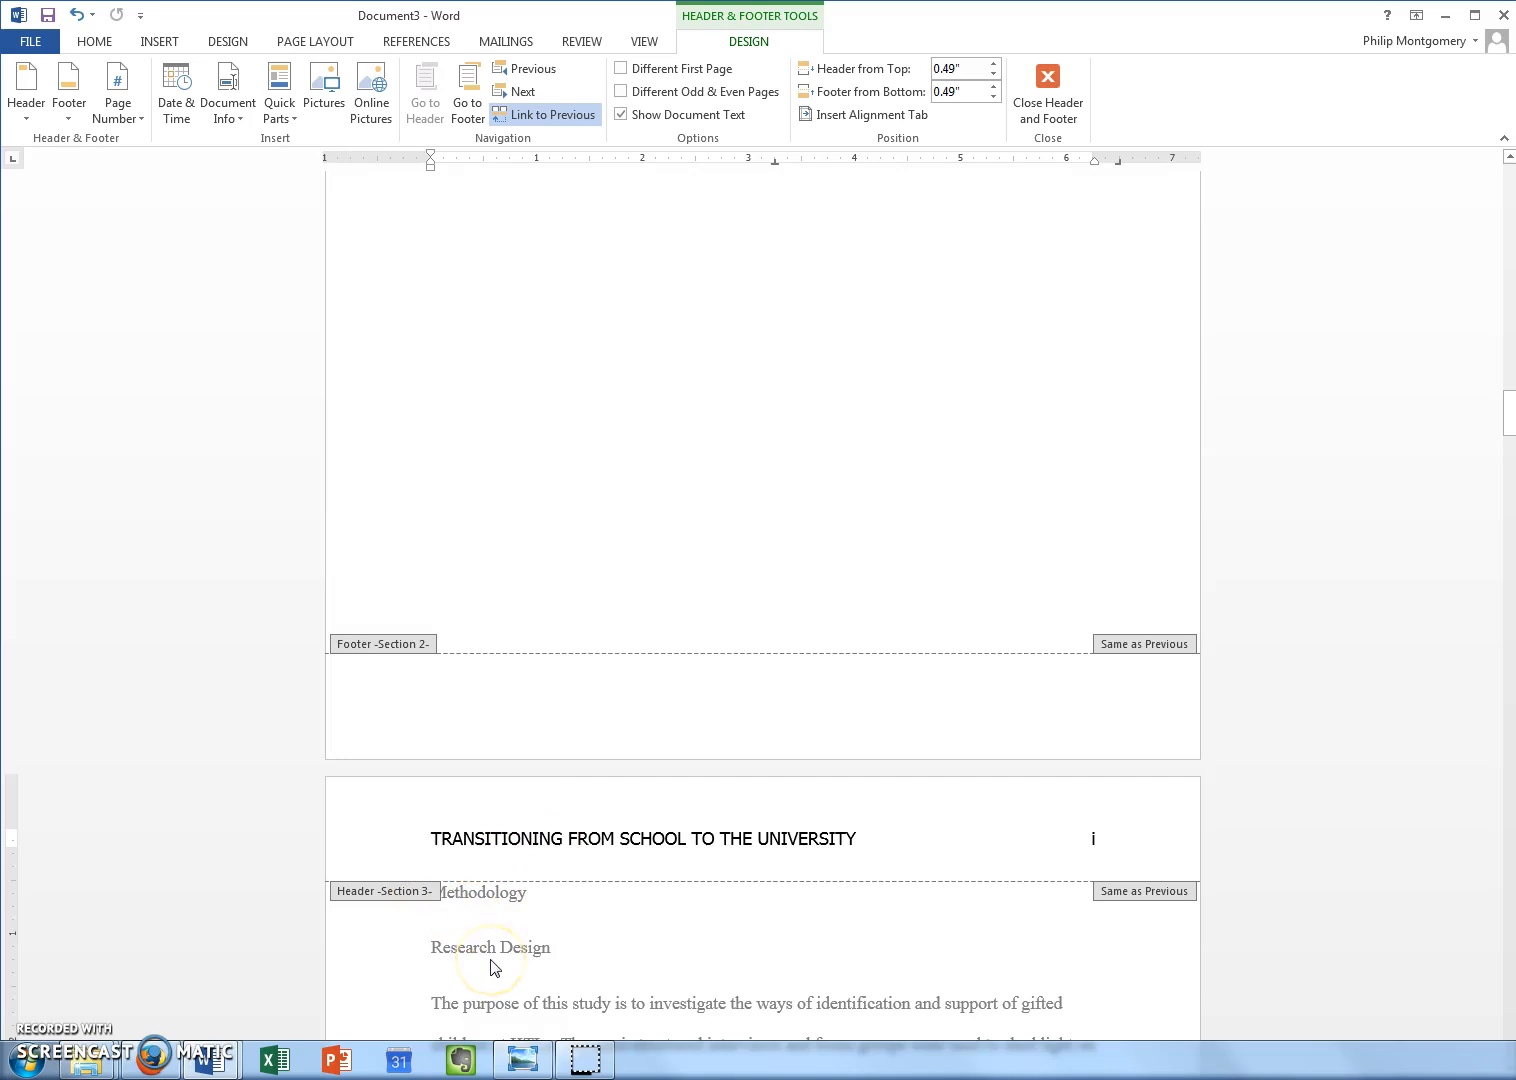
pyautogui.doubleClick(1096, 842)
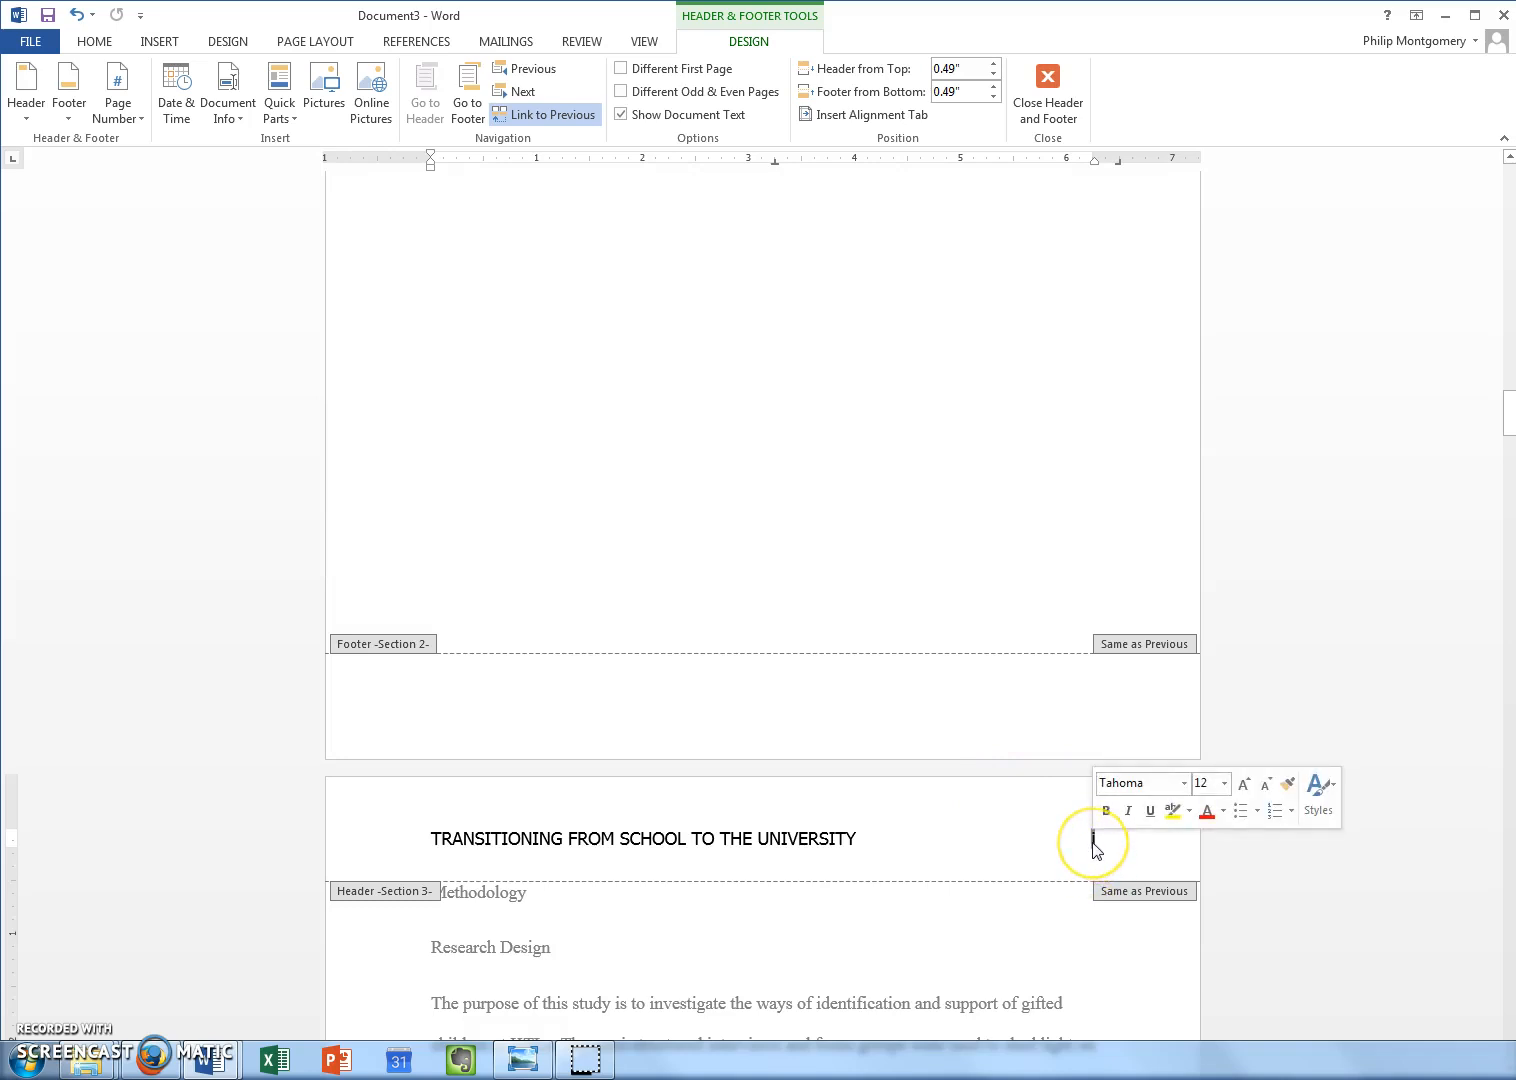
pyautogui.rightClick(1093, 842)
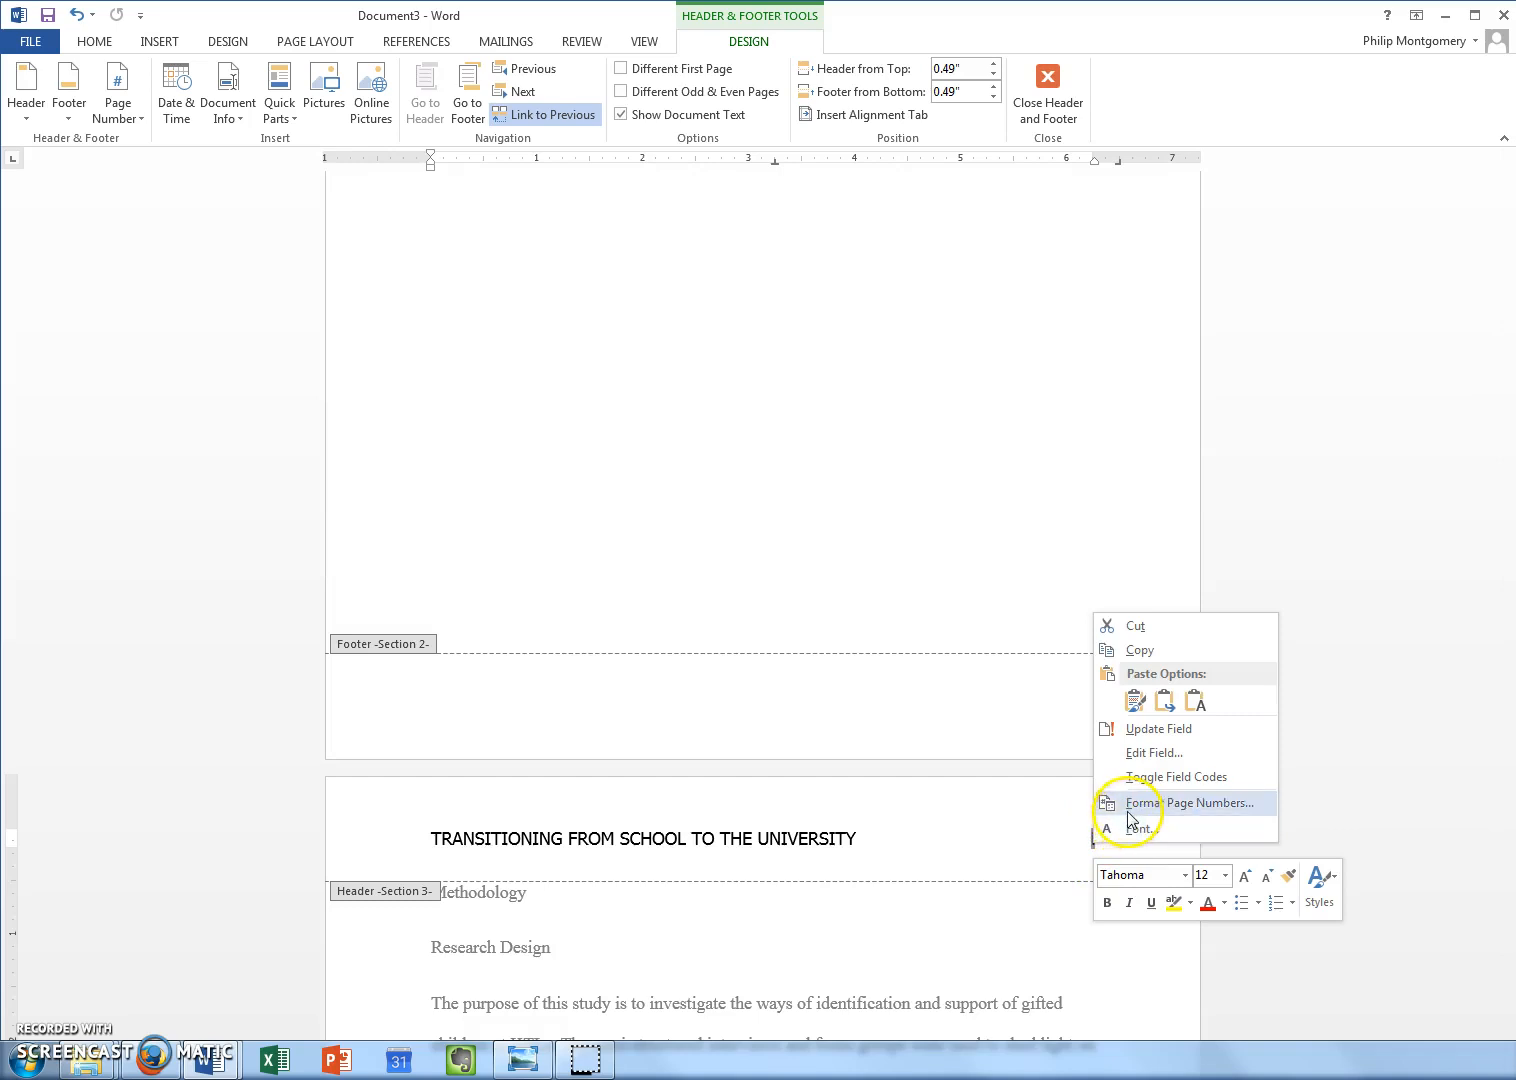
pyautogui.click(1125, 808)
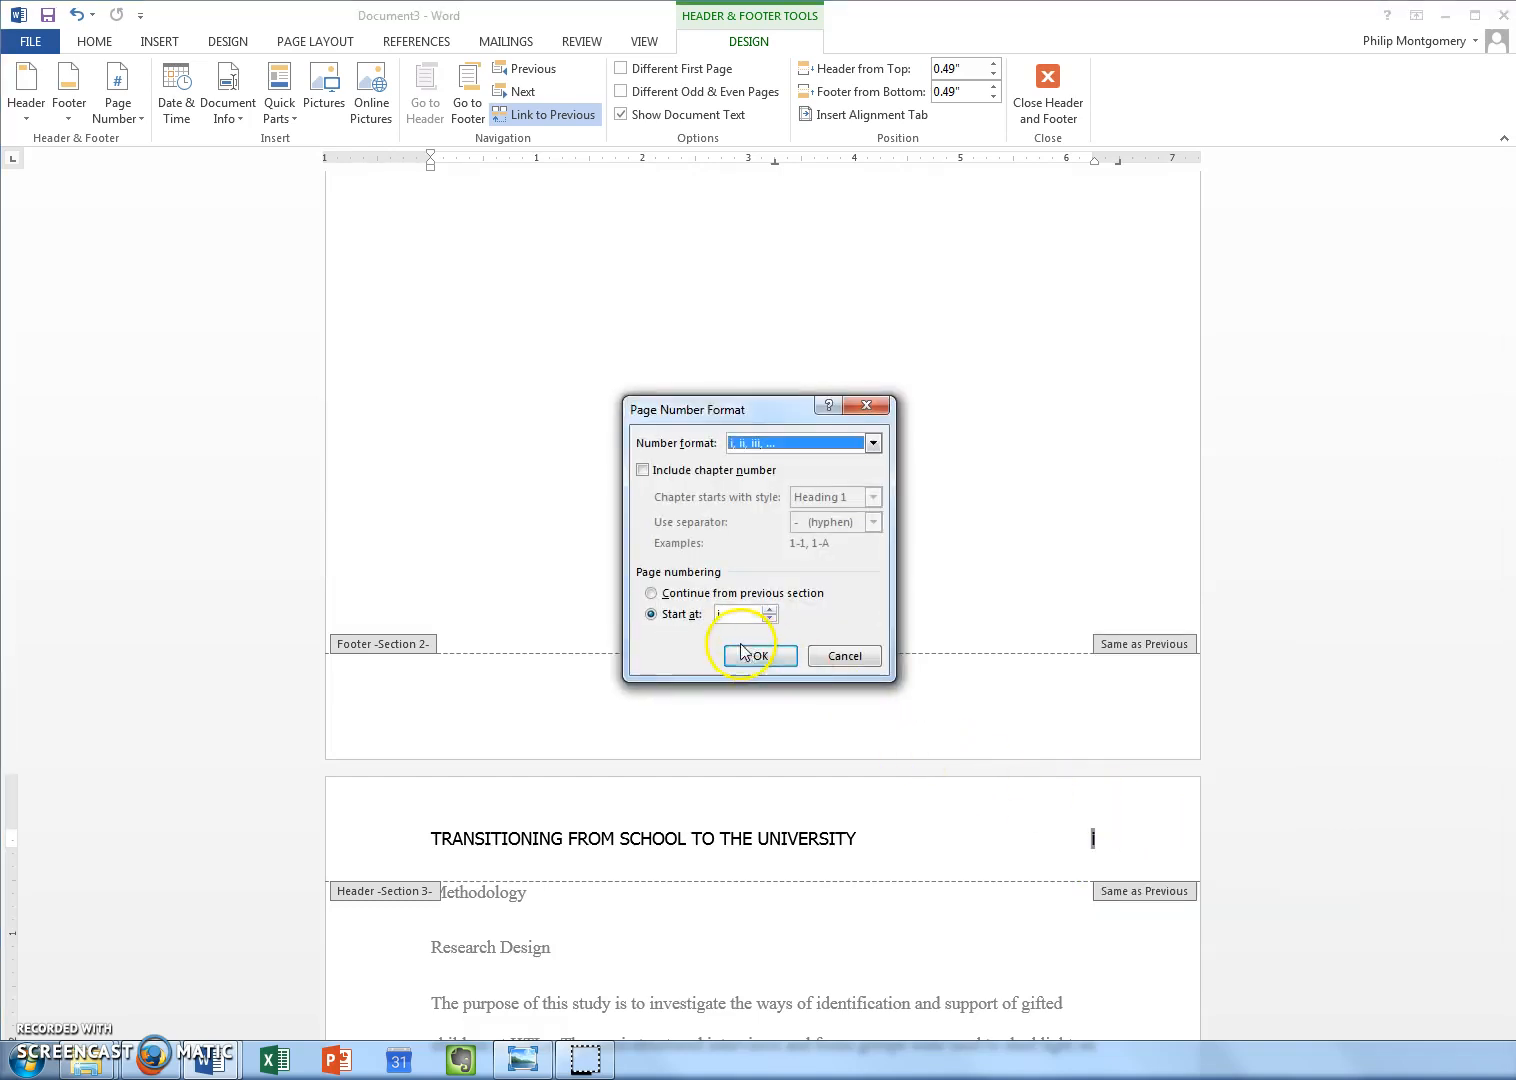
pyautogui.click(788, 451)
pyautogui.click(789, 461)
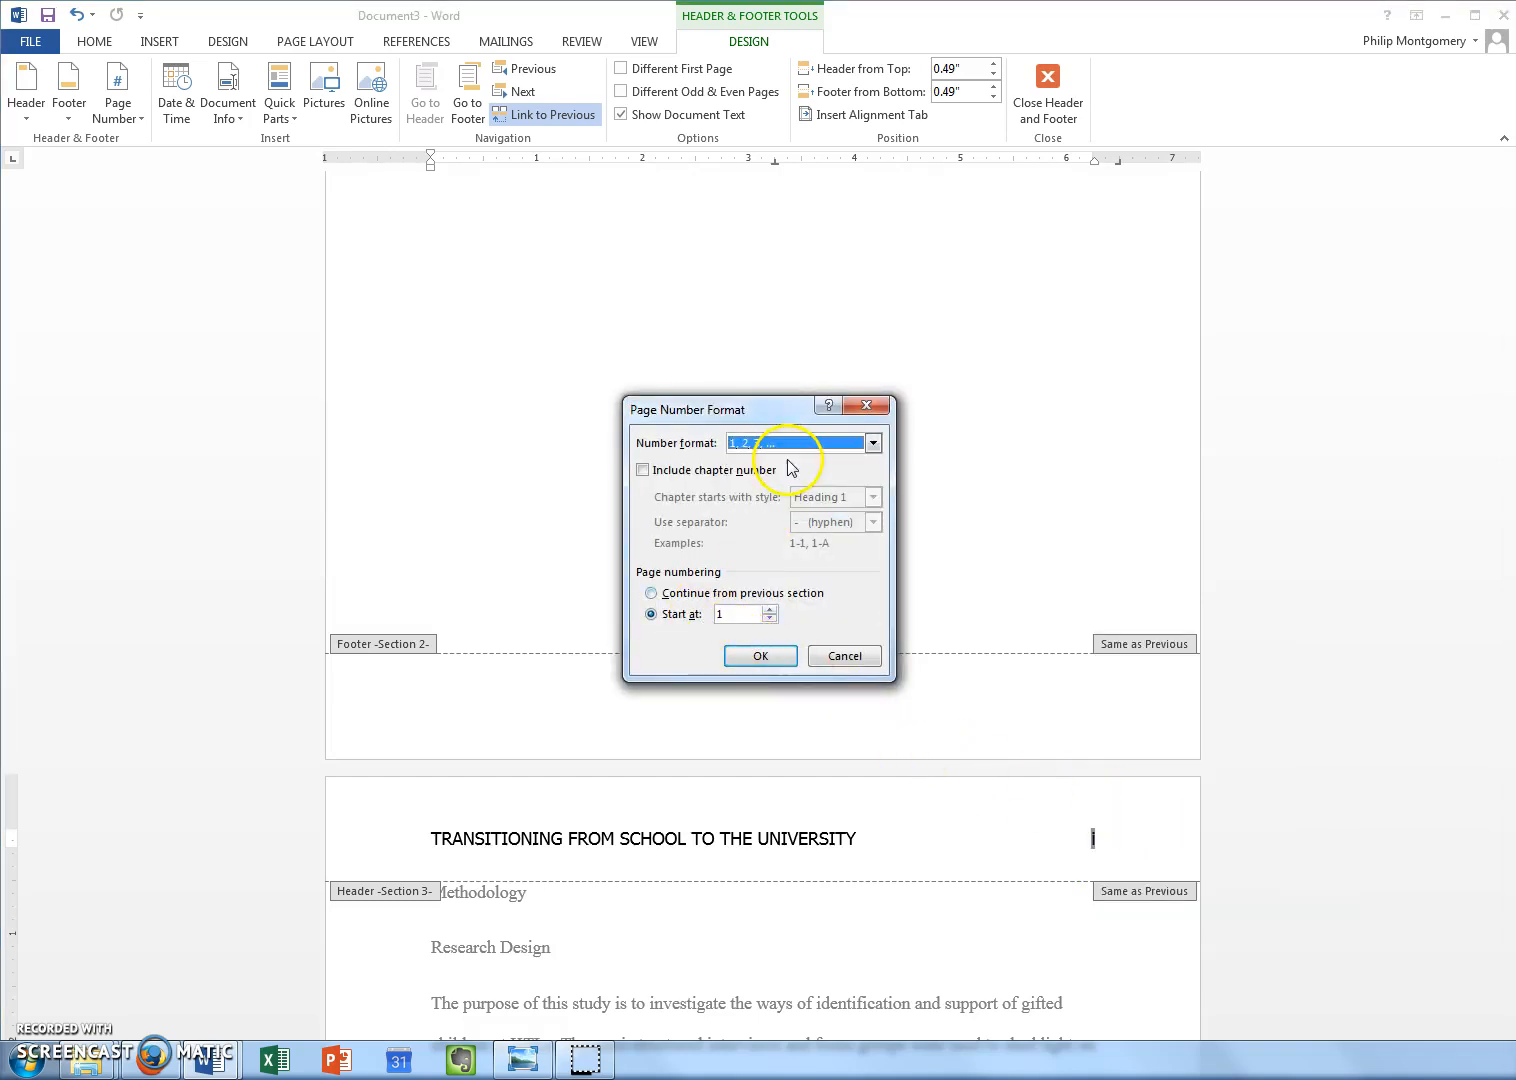
pyautogui.click(760, 656)
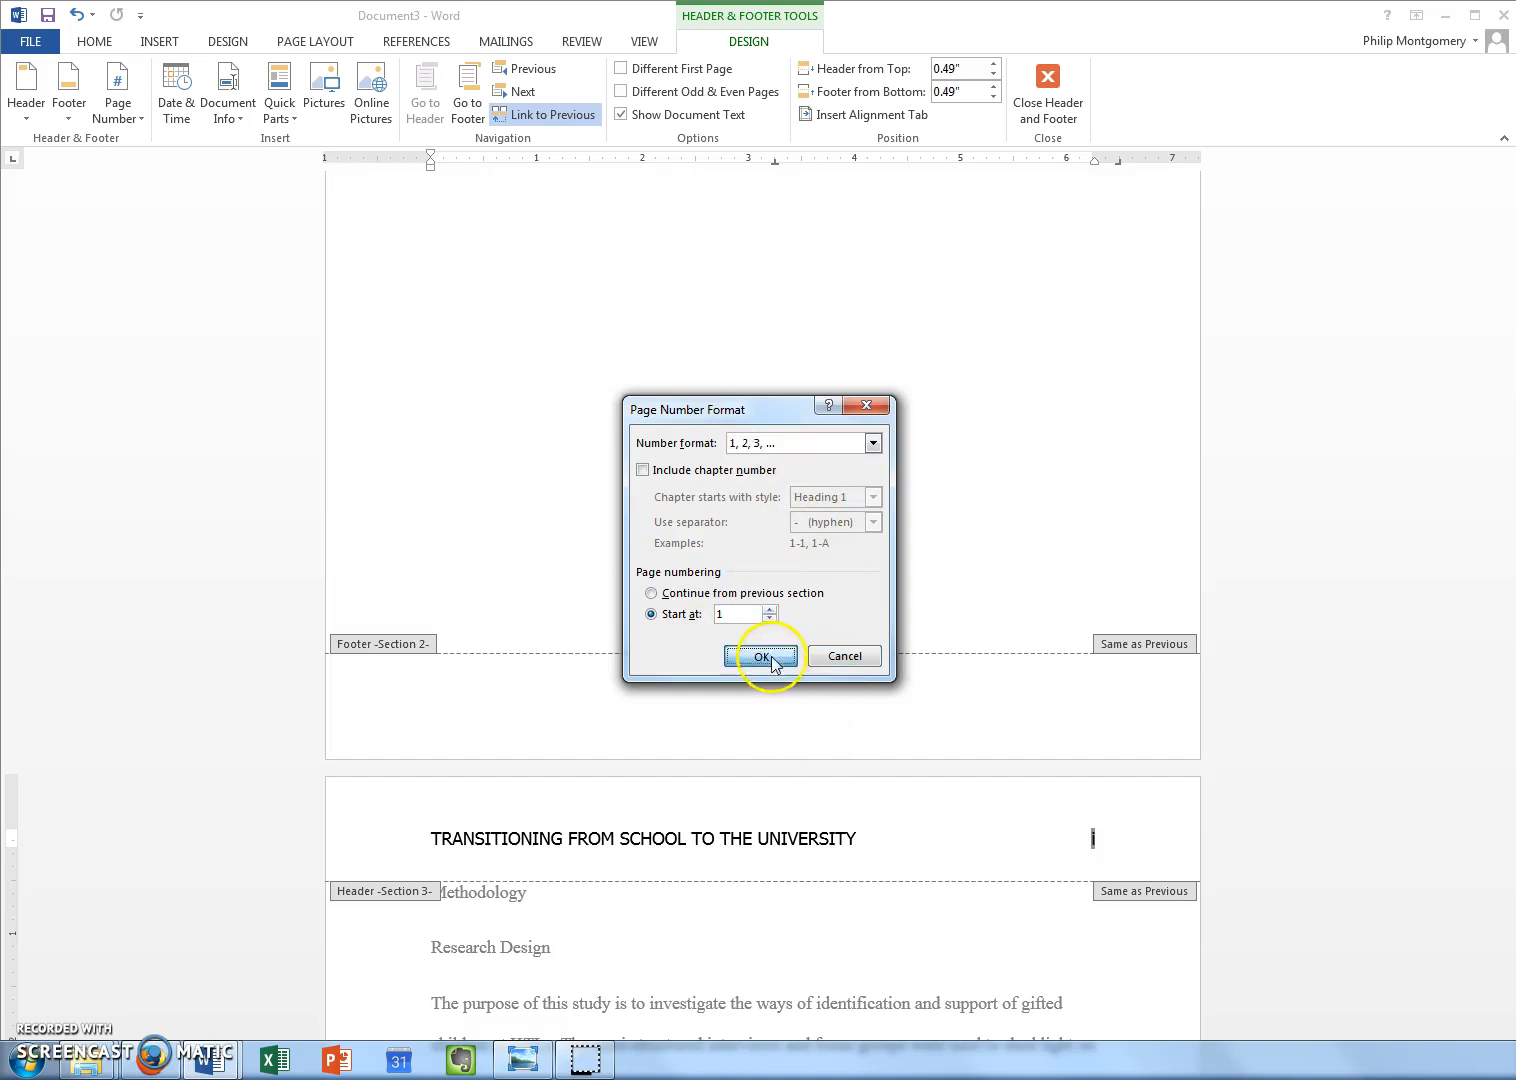
pyautogui.scroll(-5, 950, 937)
pyautogui.scroll(5, 918, 818)
# - Set the section 3 header's title and page number to Times New Roman
pyautogui.click(1071, 541)
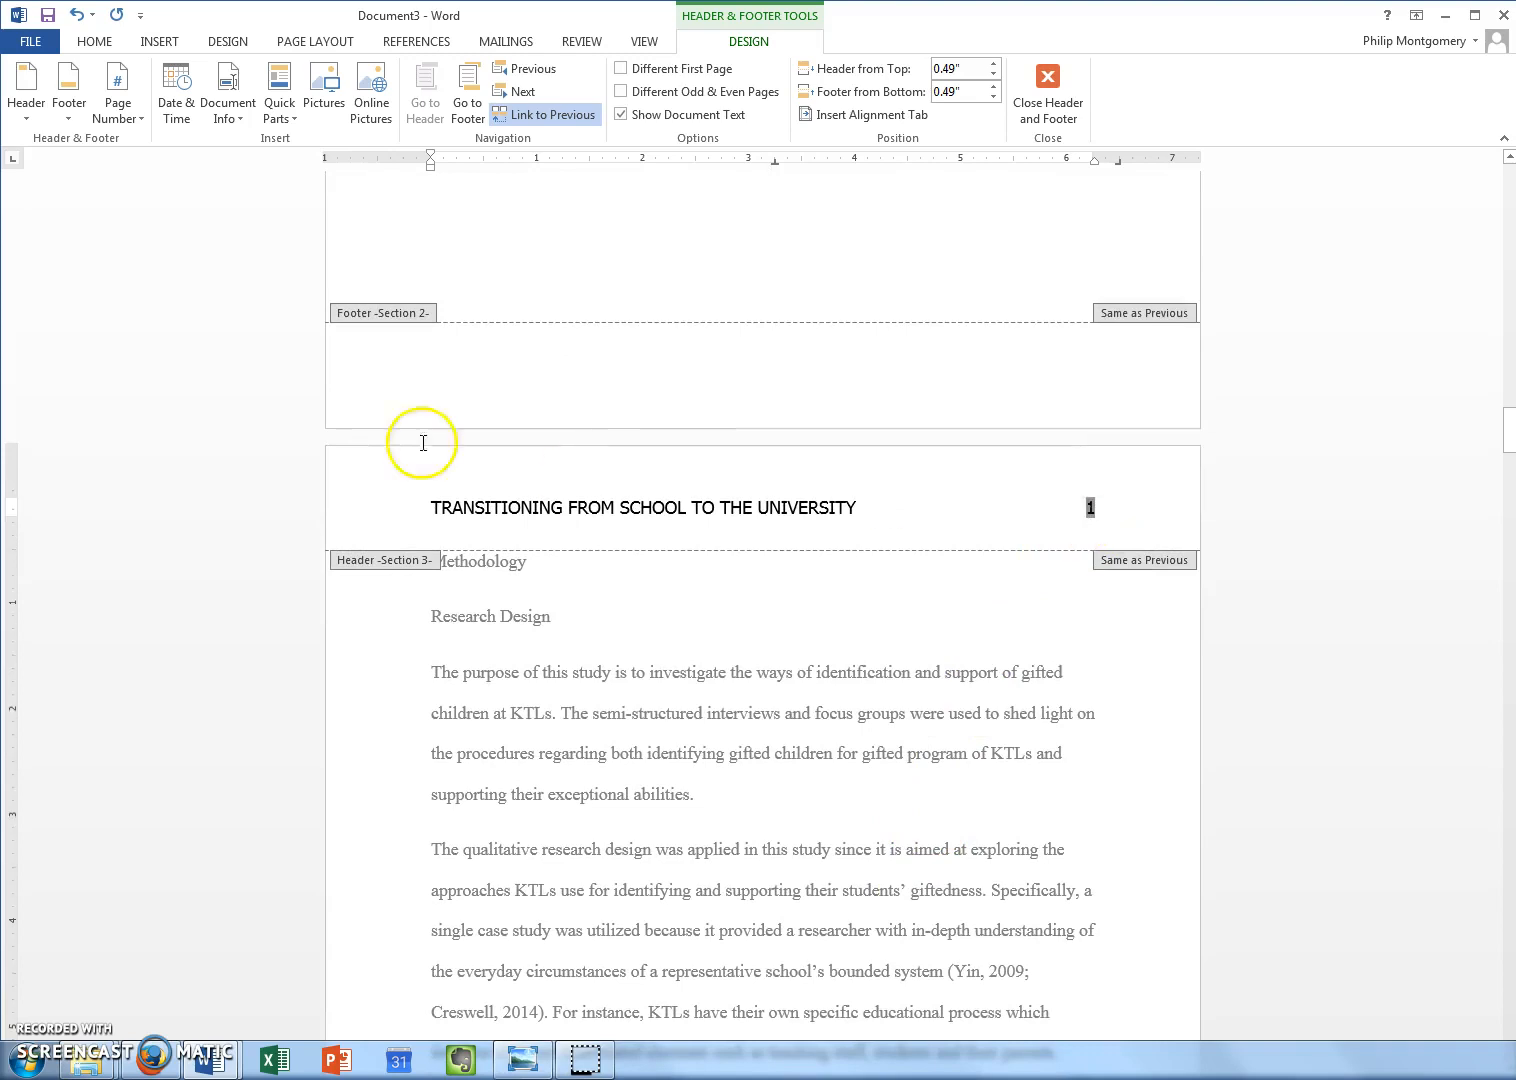
pyautogui.click(94, 41)
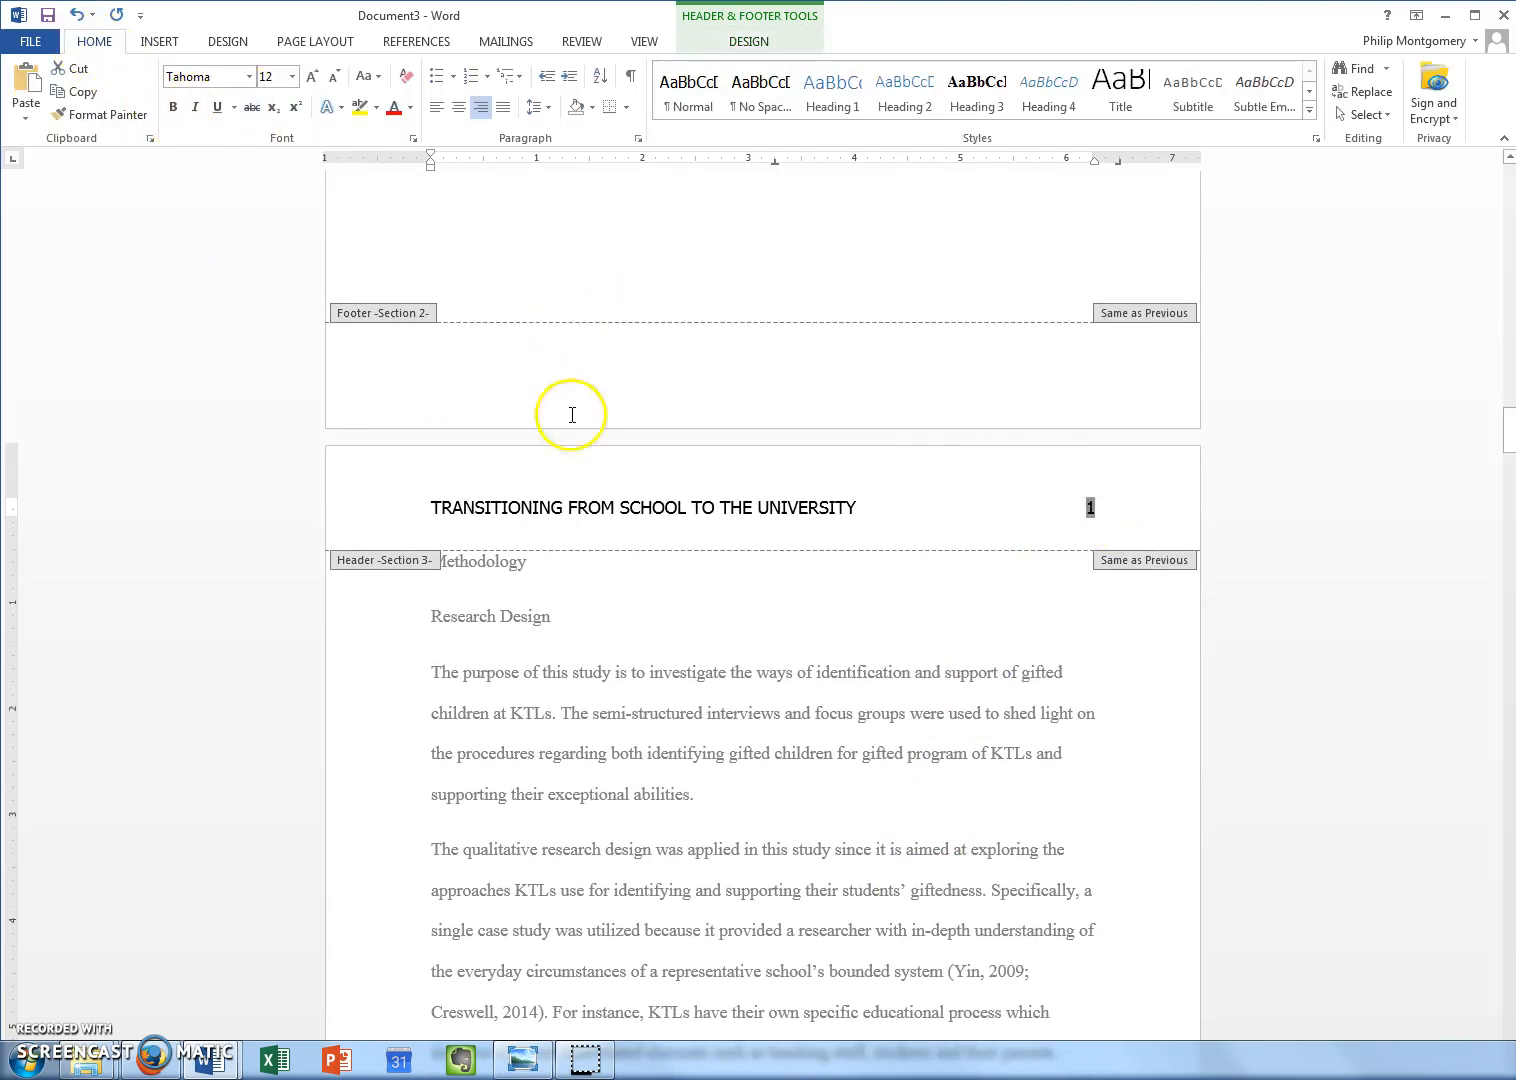
pyautogui.click(824, 531)
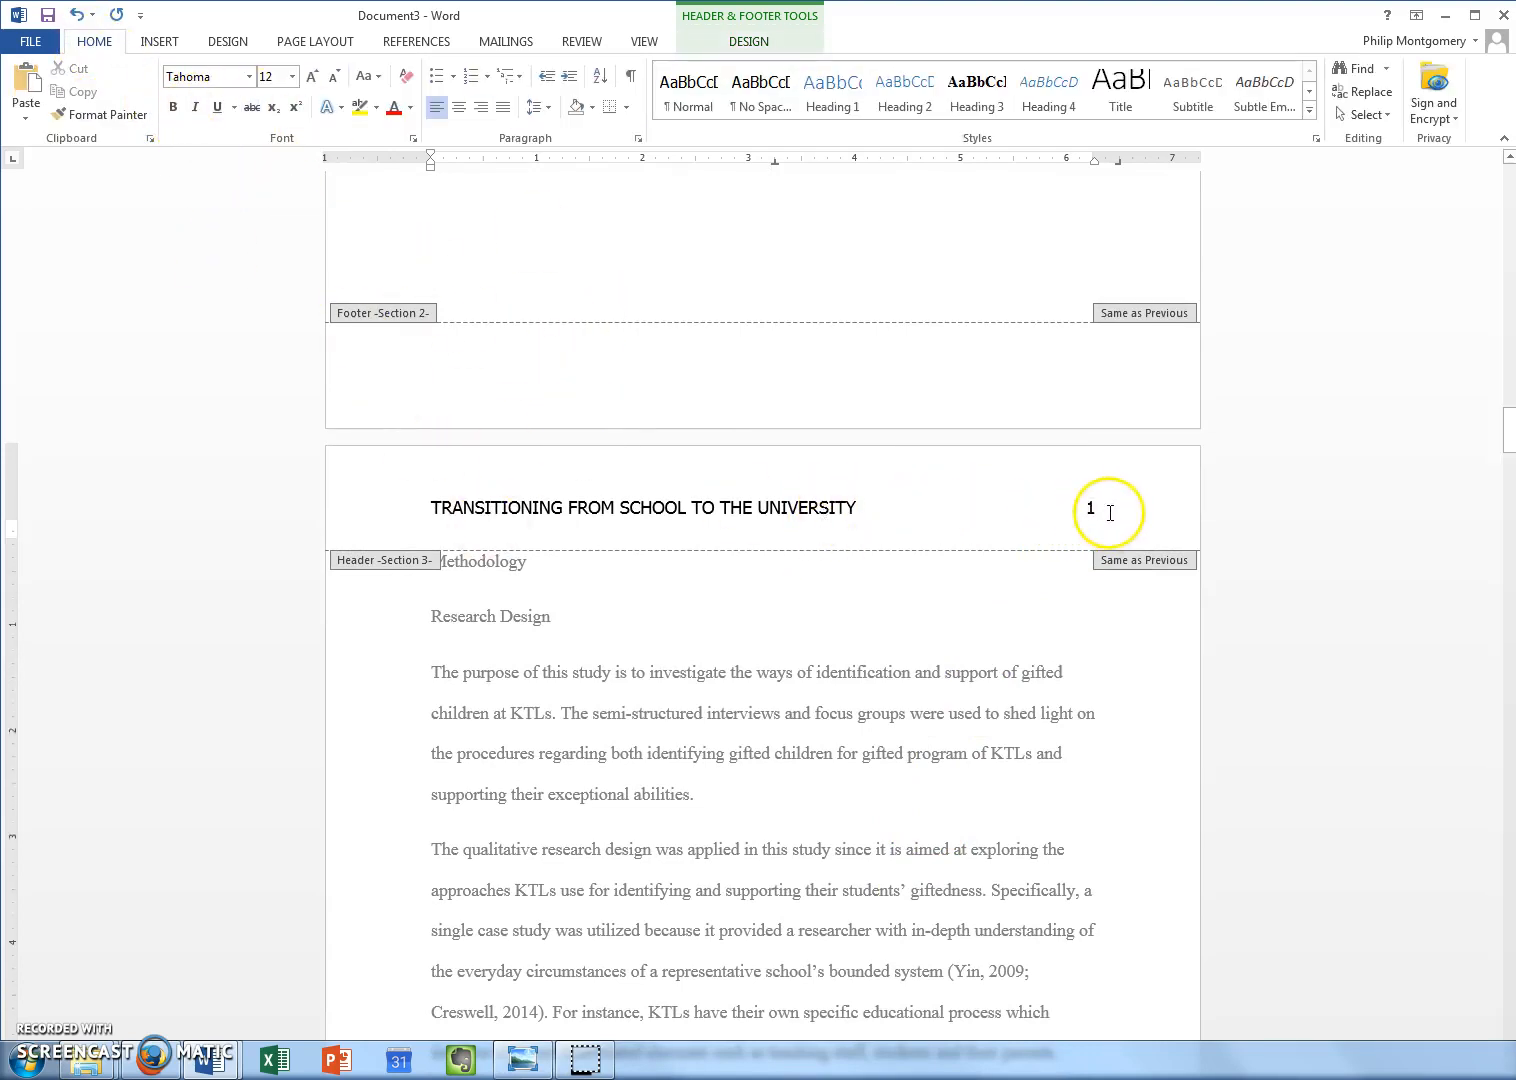
pyautogui.moveTo(1107, 508); pyautogui.dragTo(430, 505)
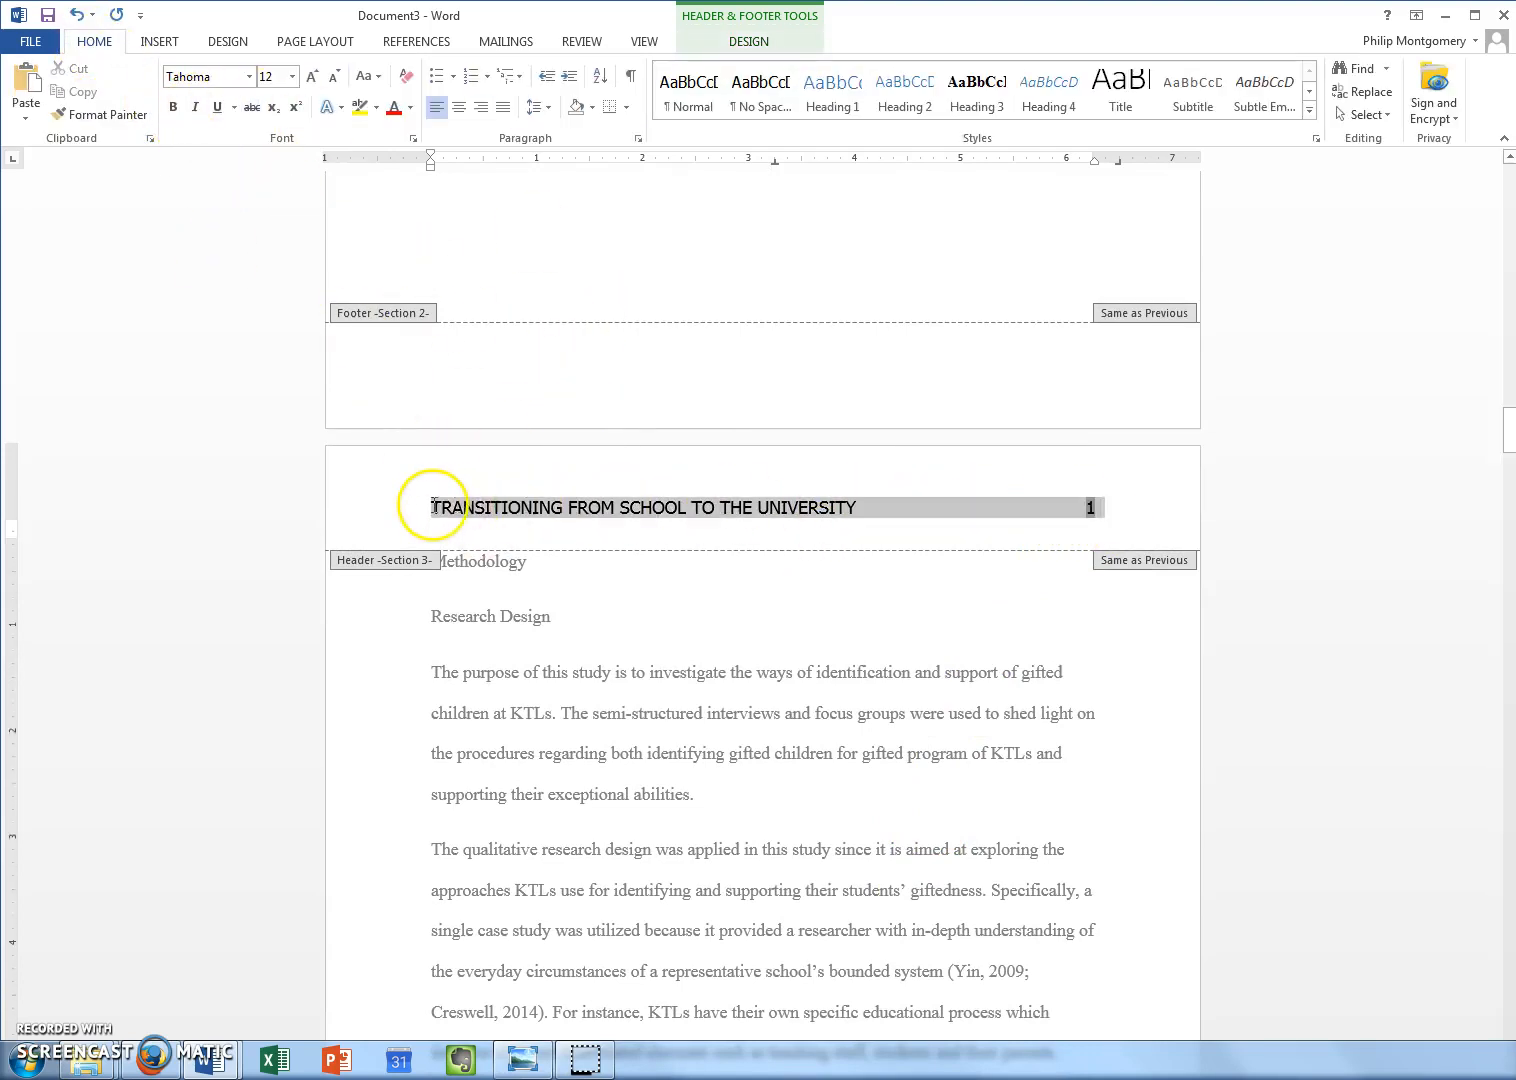
pyautogui.click(249, 77)
pyautogui.click(254, 193)
pyautogui.click(884, 560)
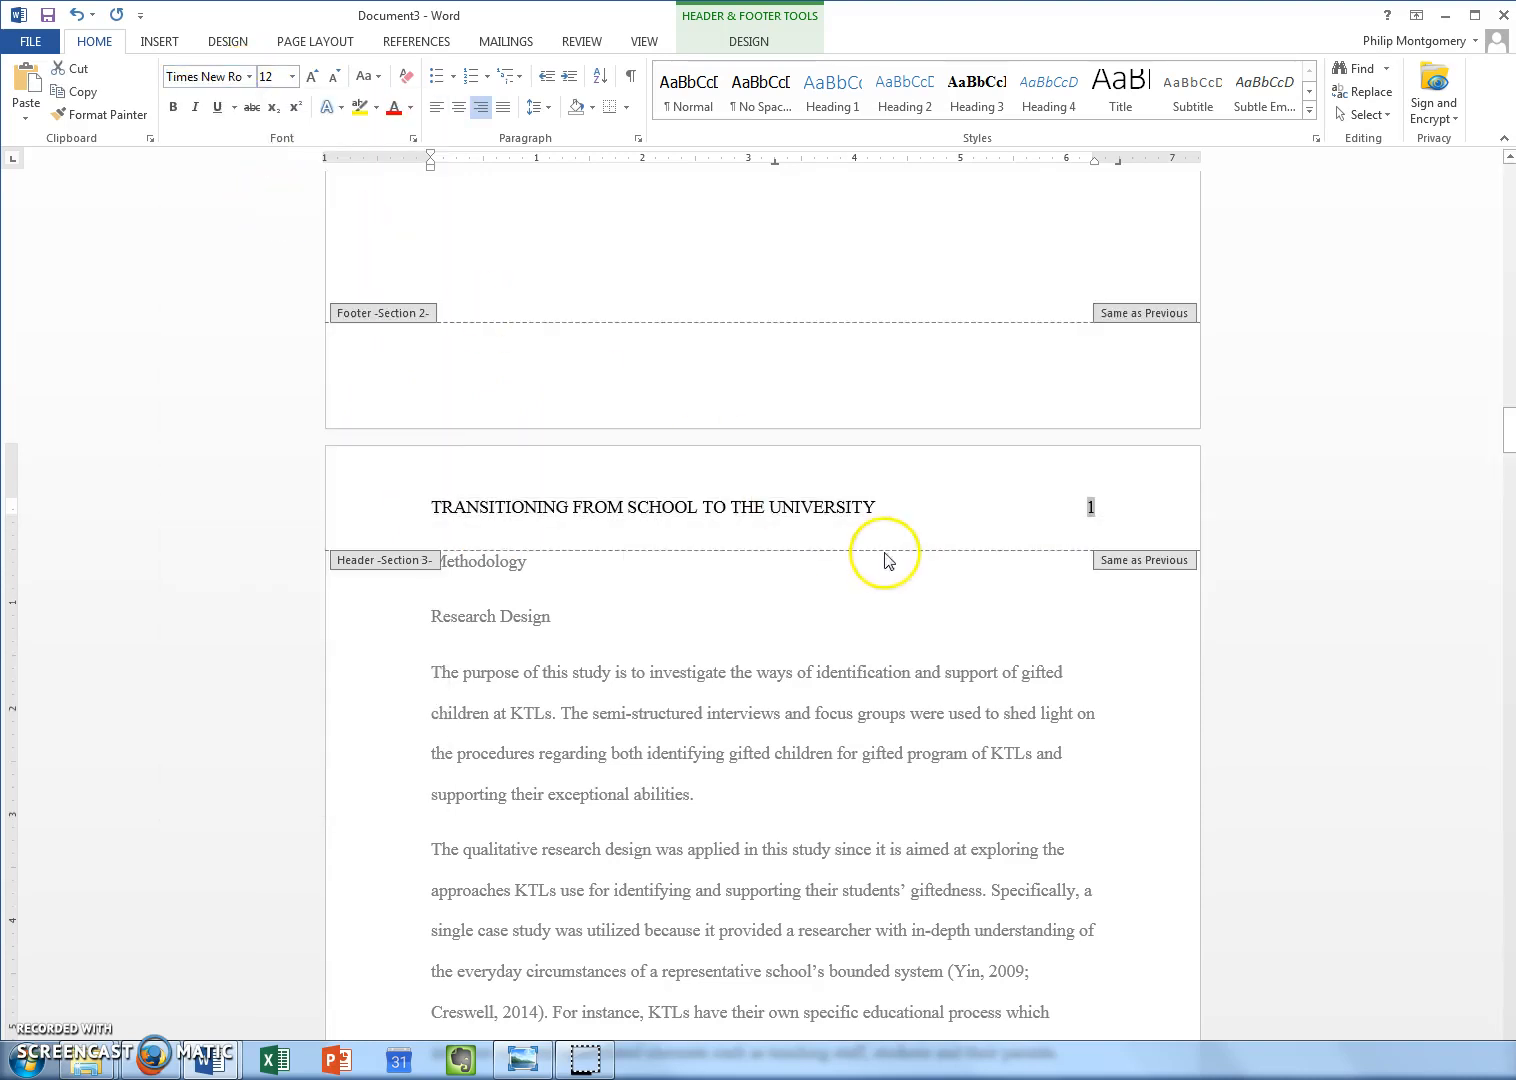
# - Set the running head in the cover page's header to Times New Roman
pyautogui.moveTo(1508, 440); pyautogui.dragTo(1504, 172)
pyautogui.tripleClick(773, 273)
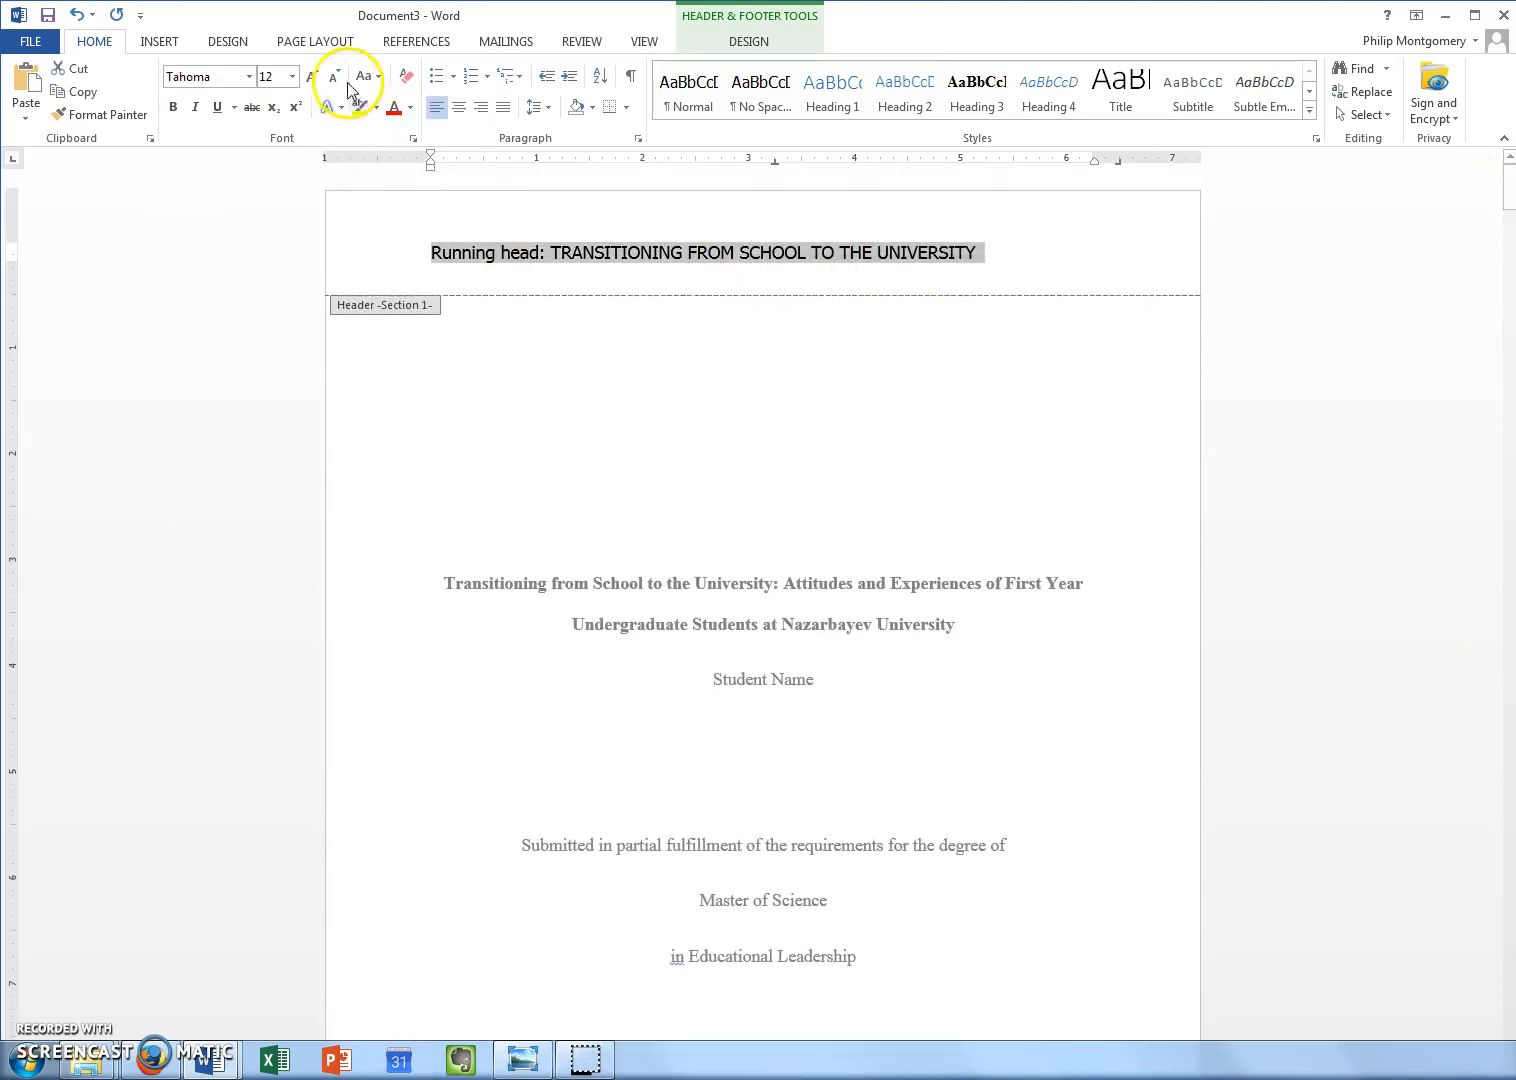
pyautogui.click(251, 84)
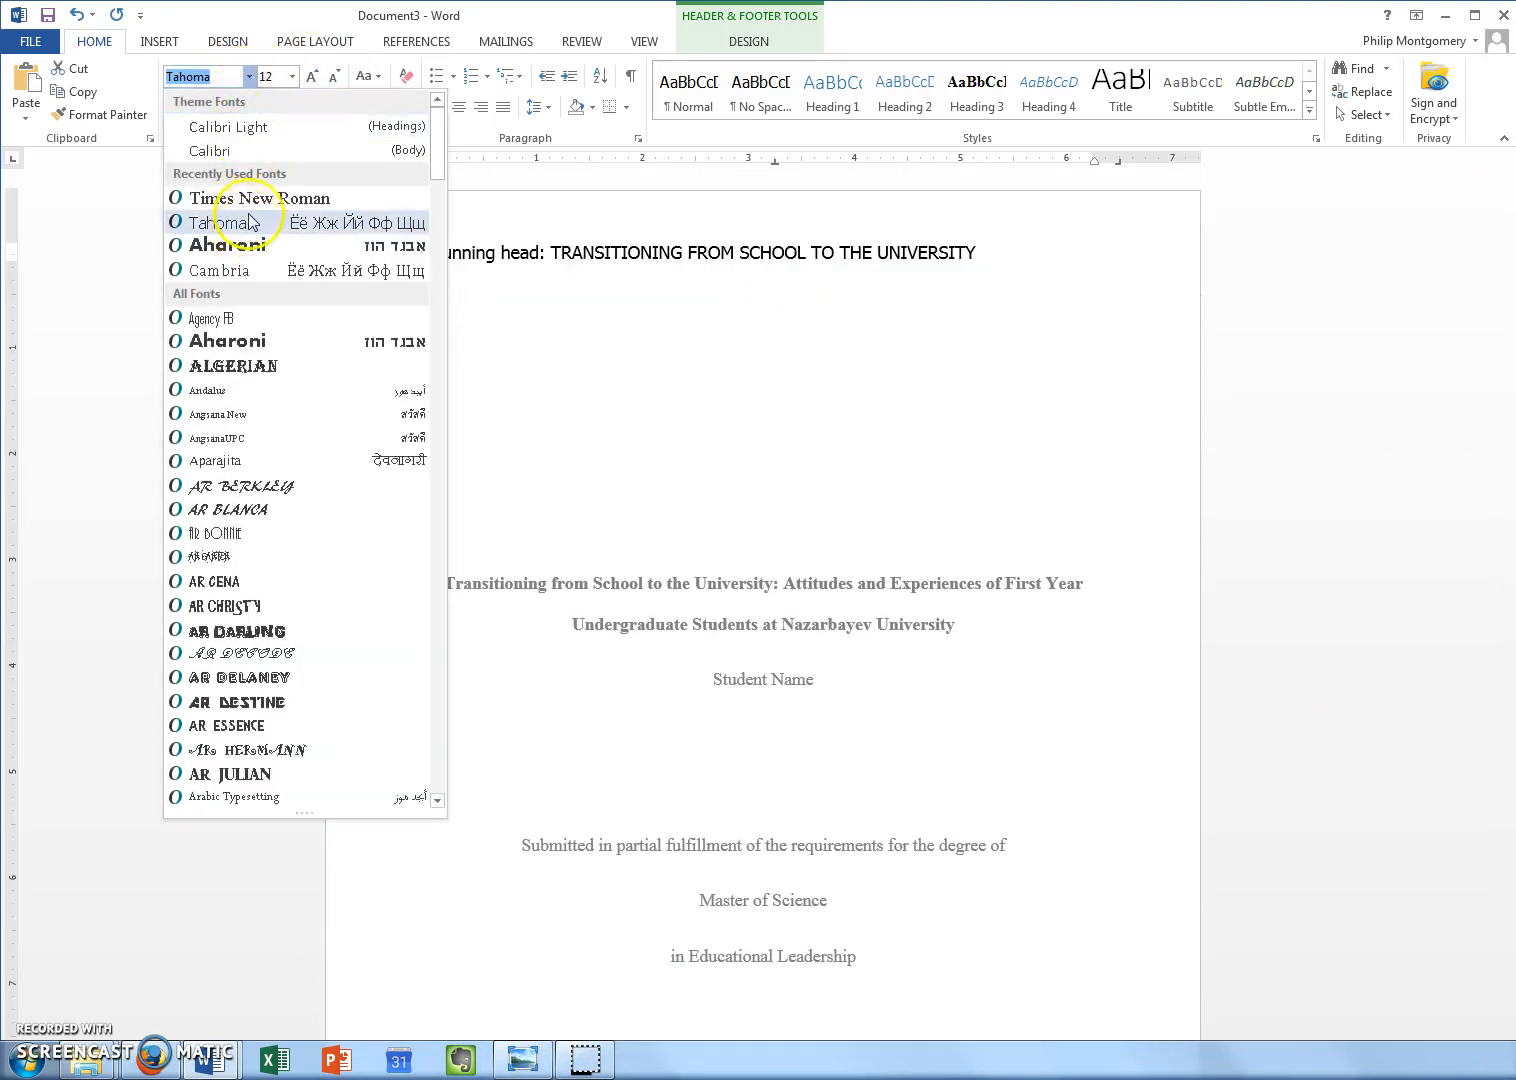
pyautogui.click(200, 194)
# - Review the running heads and page numbers across all three sections and leave header editing
pyautogui.scroll(-1, 770, 655)
pyautogui.scroll(-10, 770, 655)
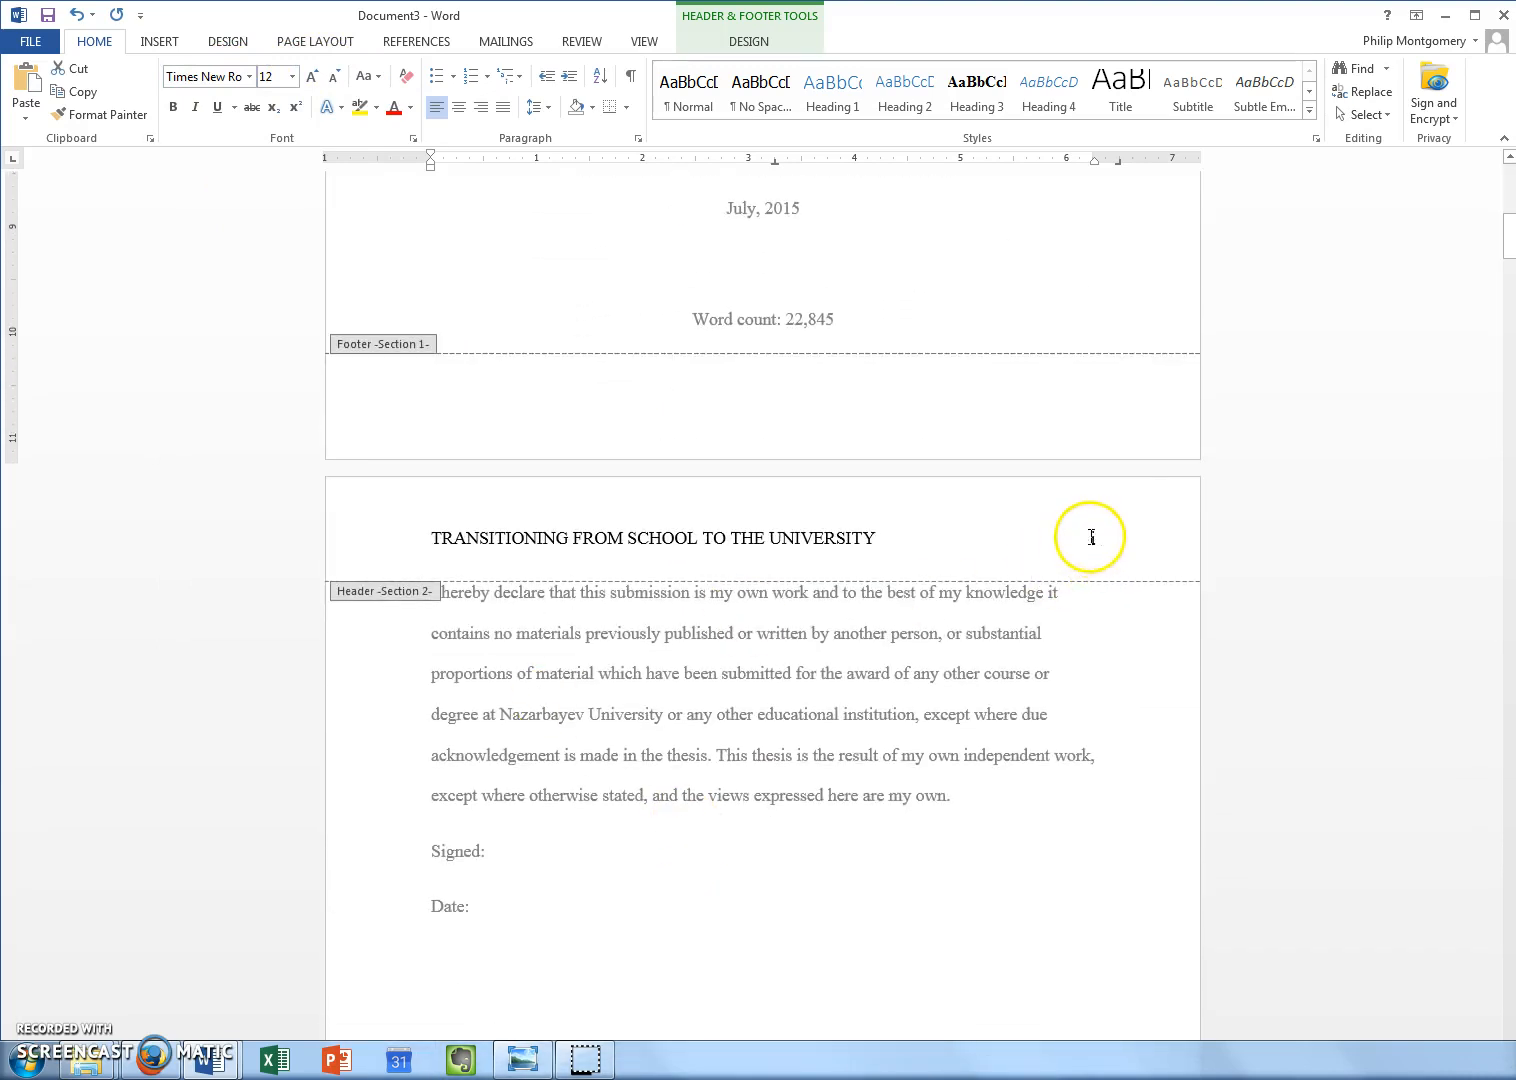
pyautogui.scroll(-10, 1013, 707)
pyautogui.scroll(-15, 1013, 709)
pyautogui.scroll(-5, 1006, 698)
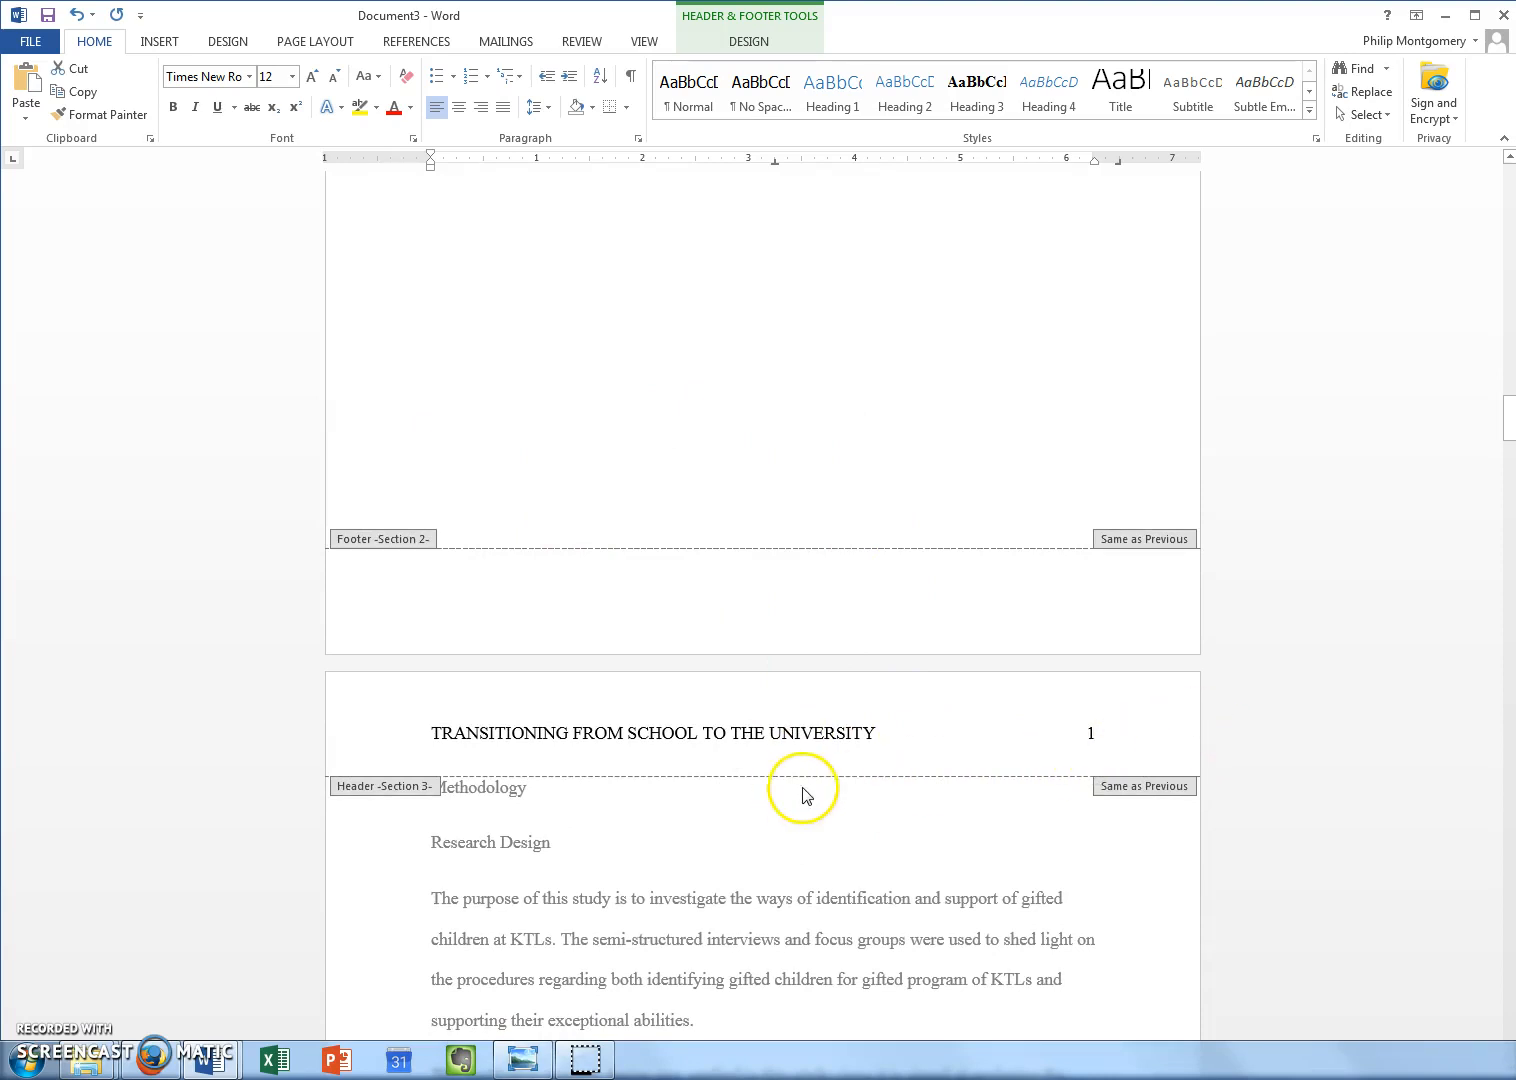
pyautogui.scroll(5, 770, 780)
pyautogui.press('Escape')
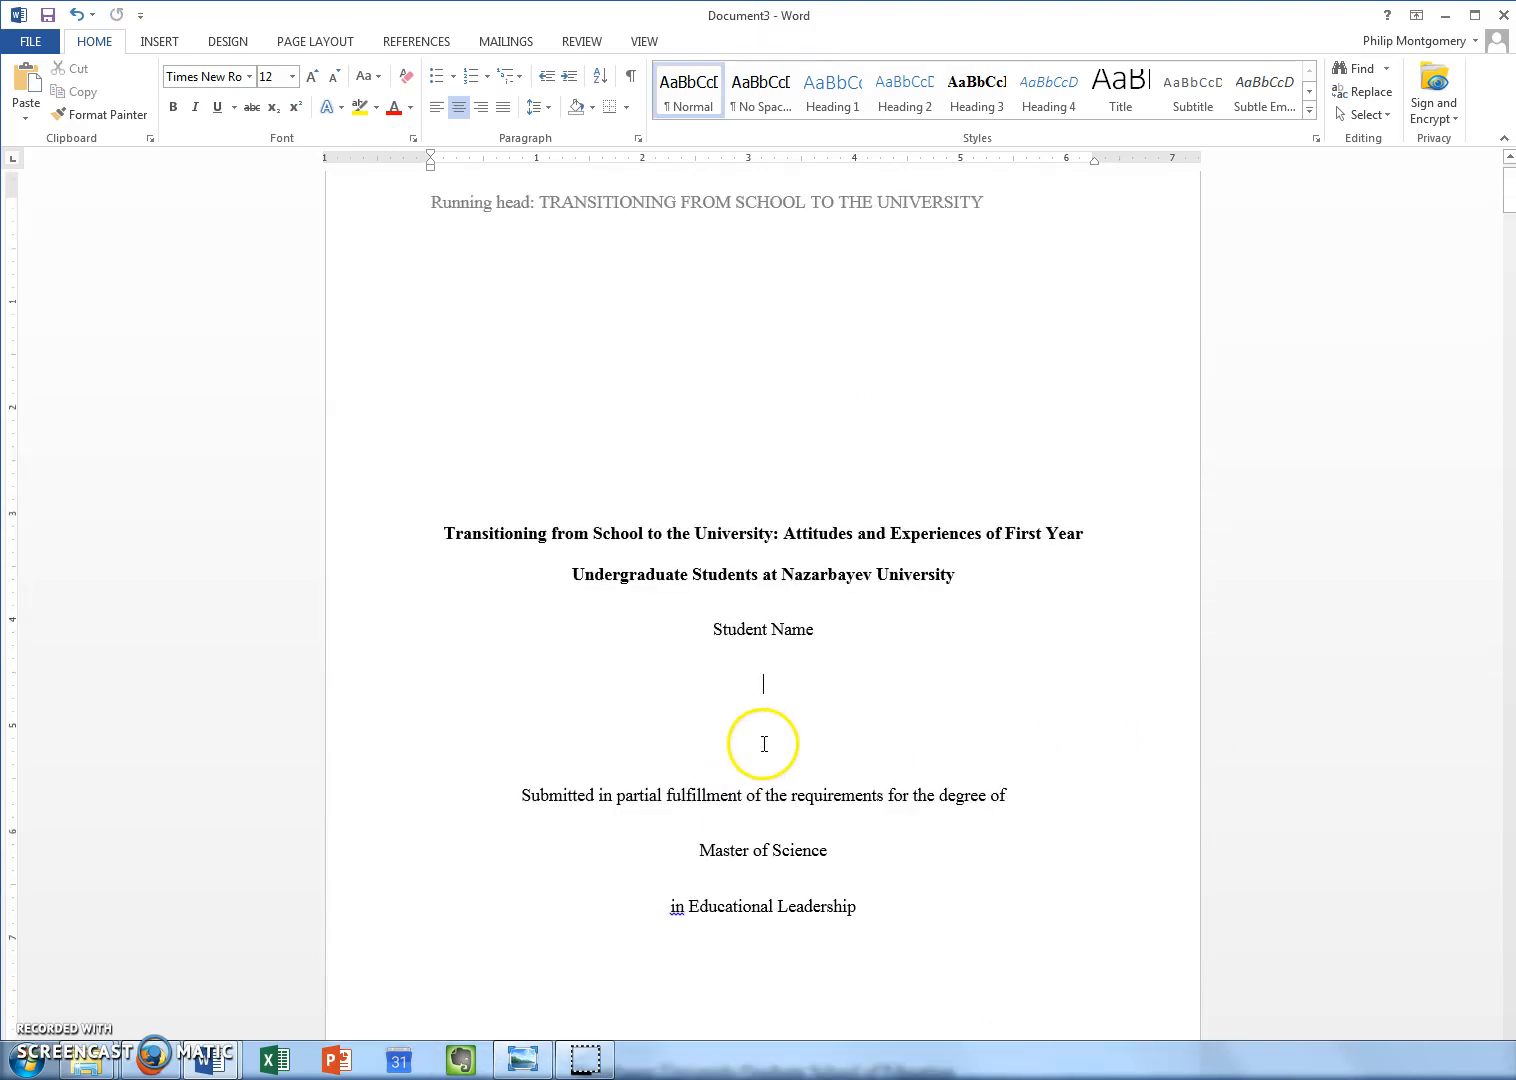
pyautogui.scroll(-10, 763, 744)
# - Switch to the APA topic checklist document, put a "+" before Cover Page, Running Head and Page Numbers, and return to the thesis
pyautogui.moveTo(210, 1062)
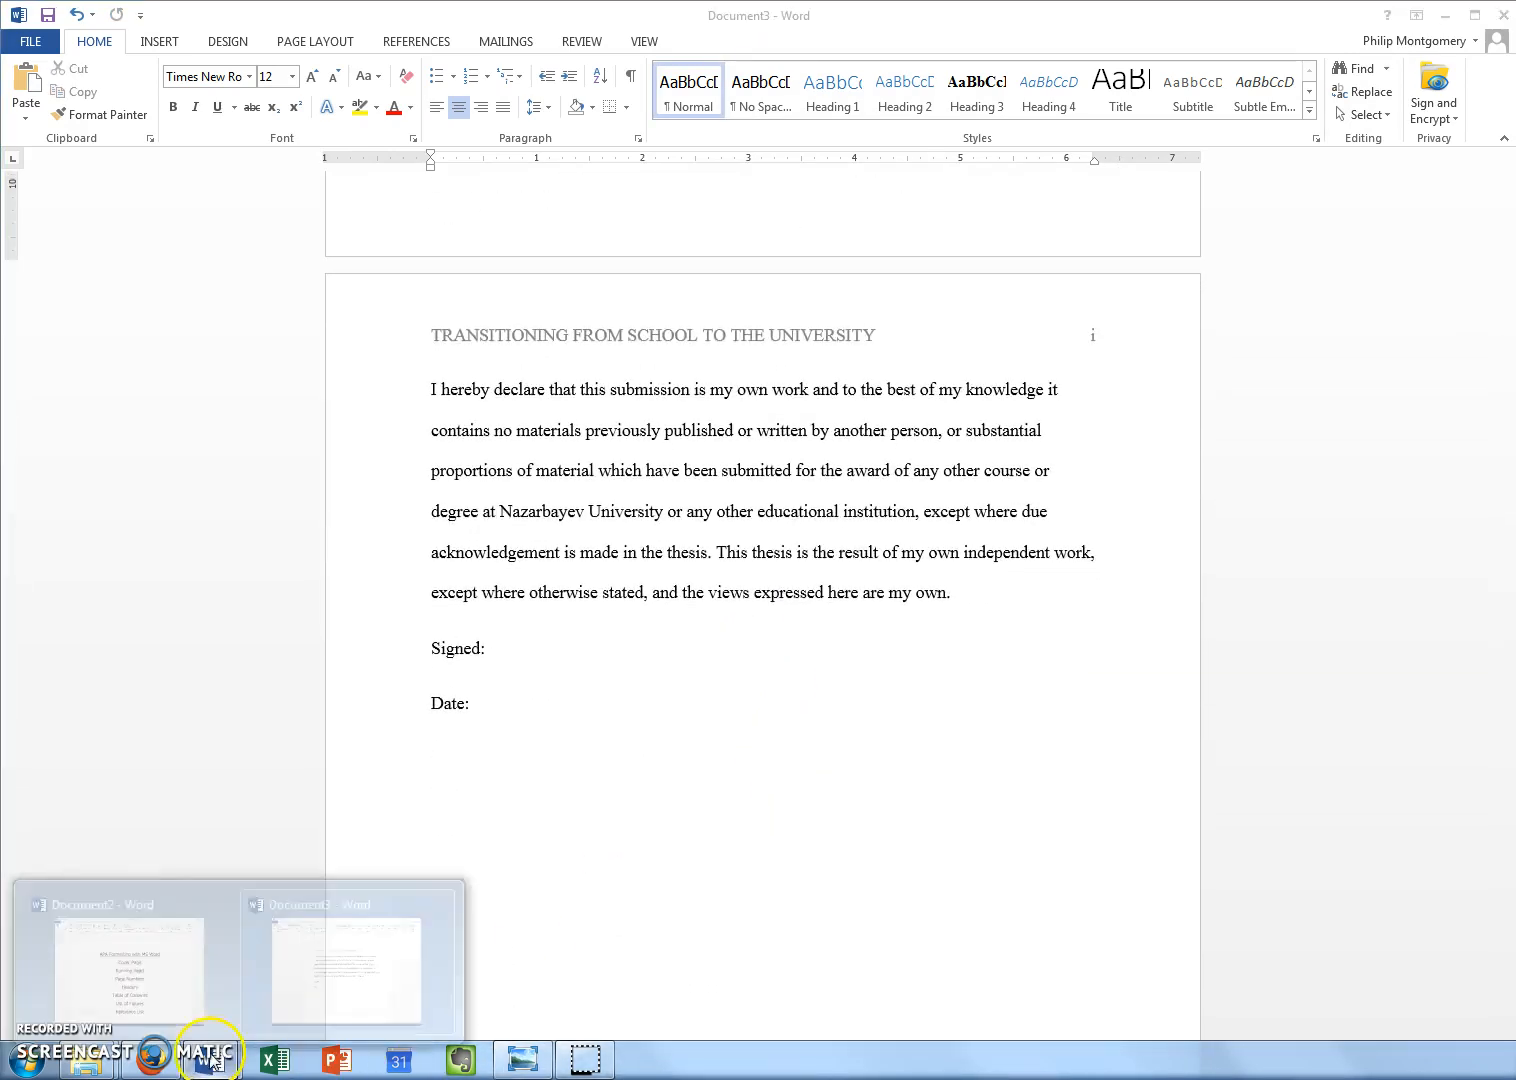
pyautogui.click(228, 926)
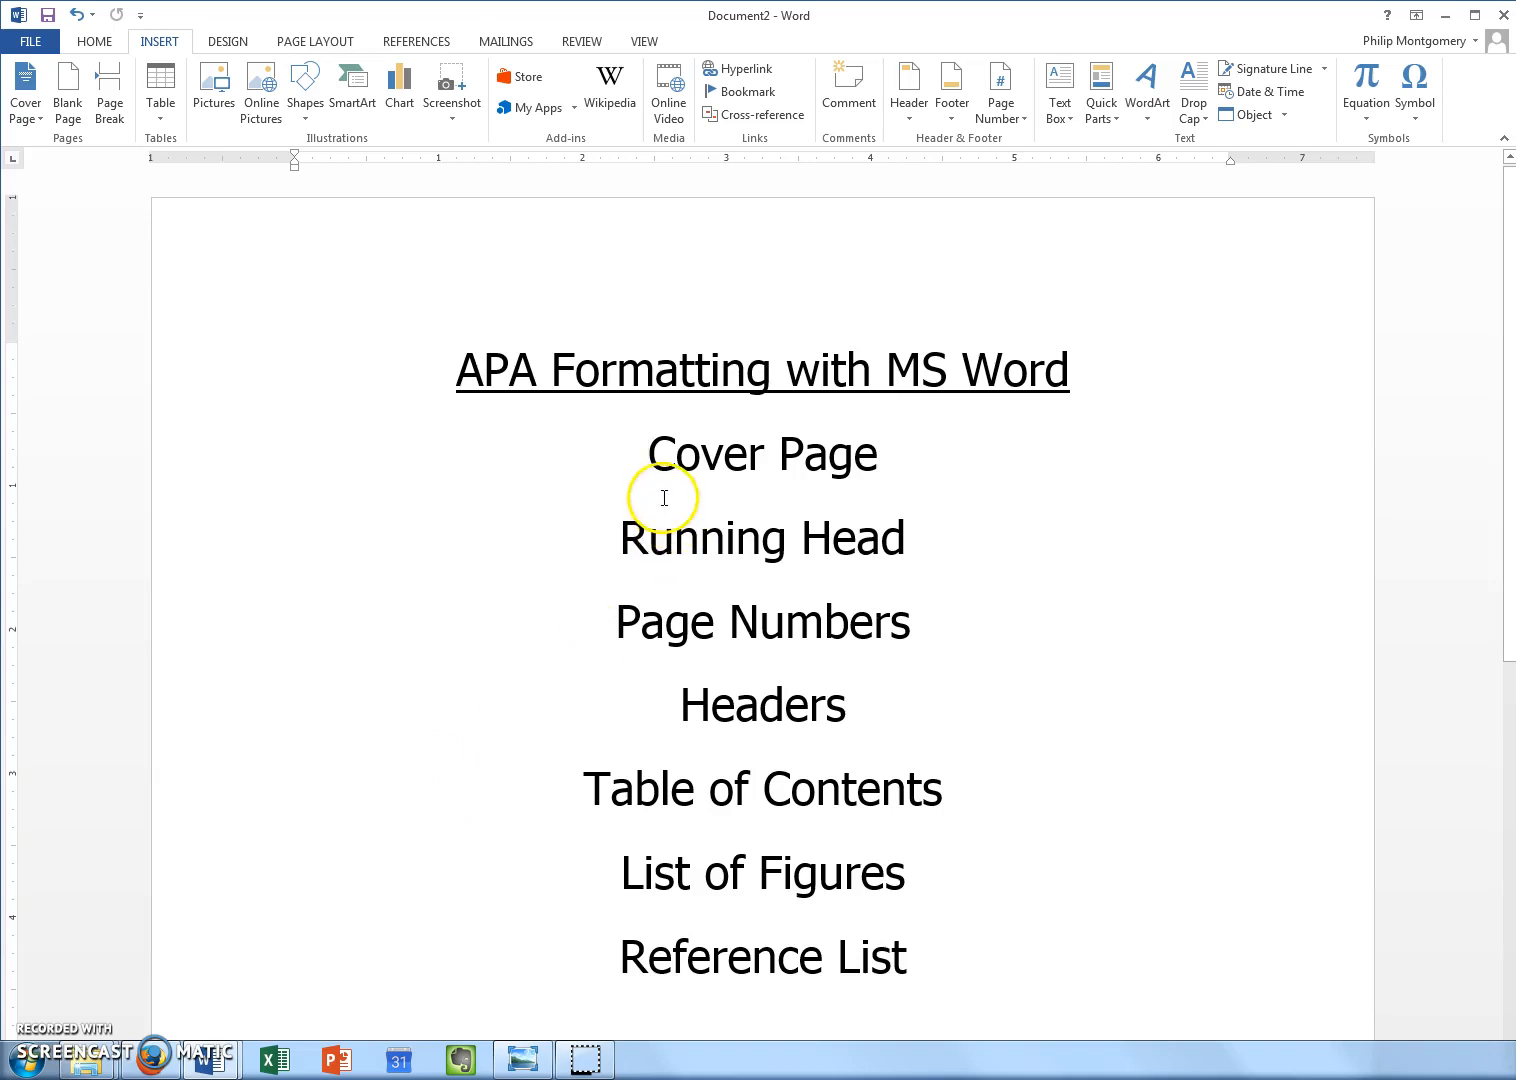
pyautogui.write('+')
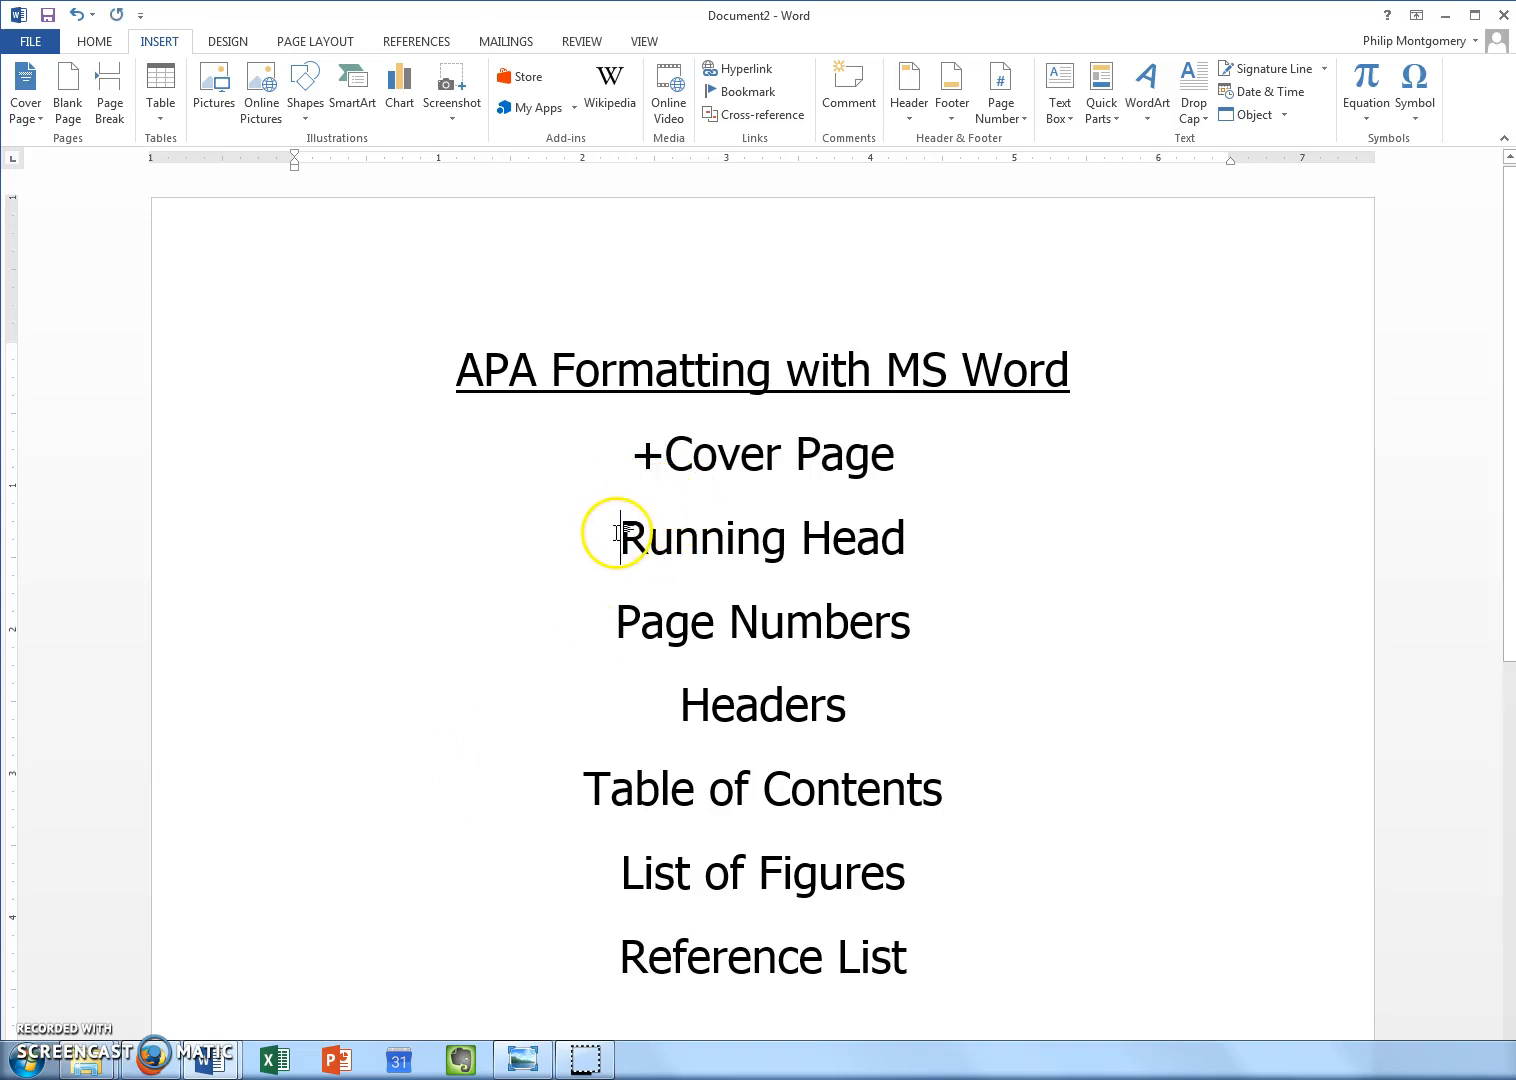
pyautogui.click(619, 538)
pyautogui.write('+')
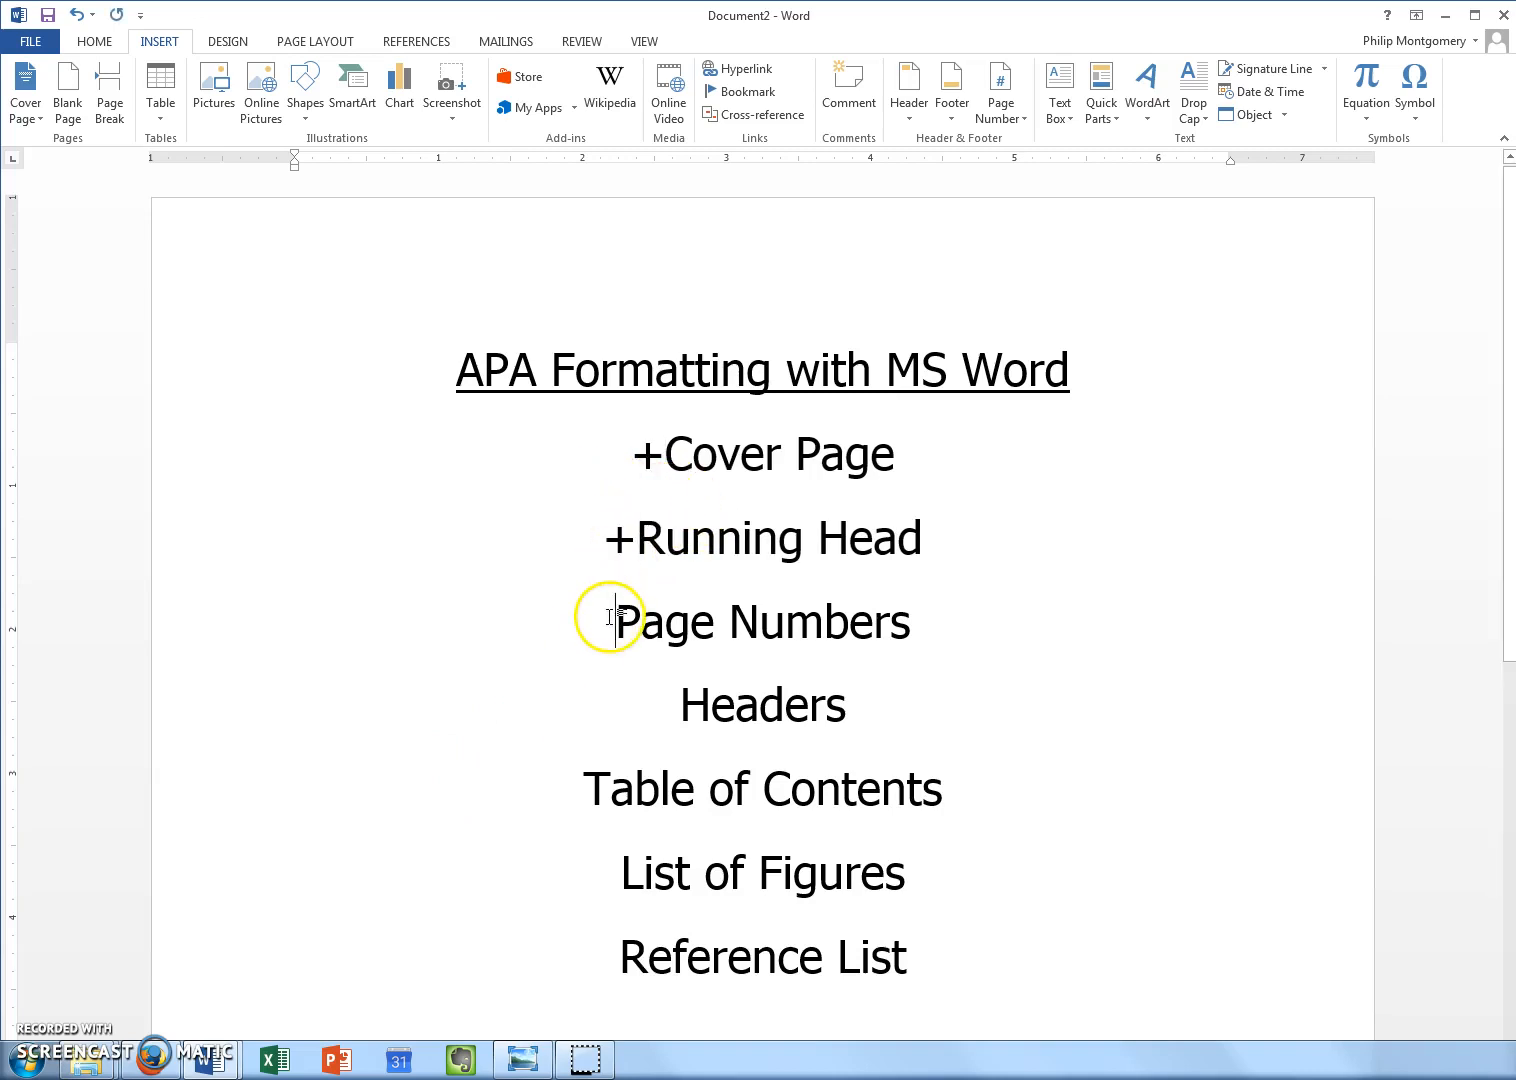
pyautogui.click(612, 620)
pyautogui.write('+')
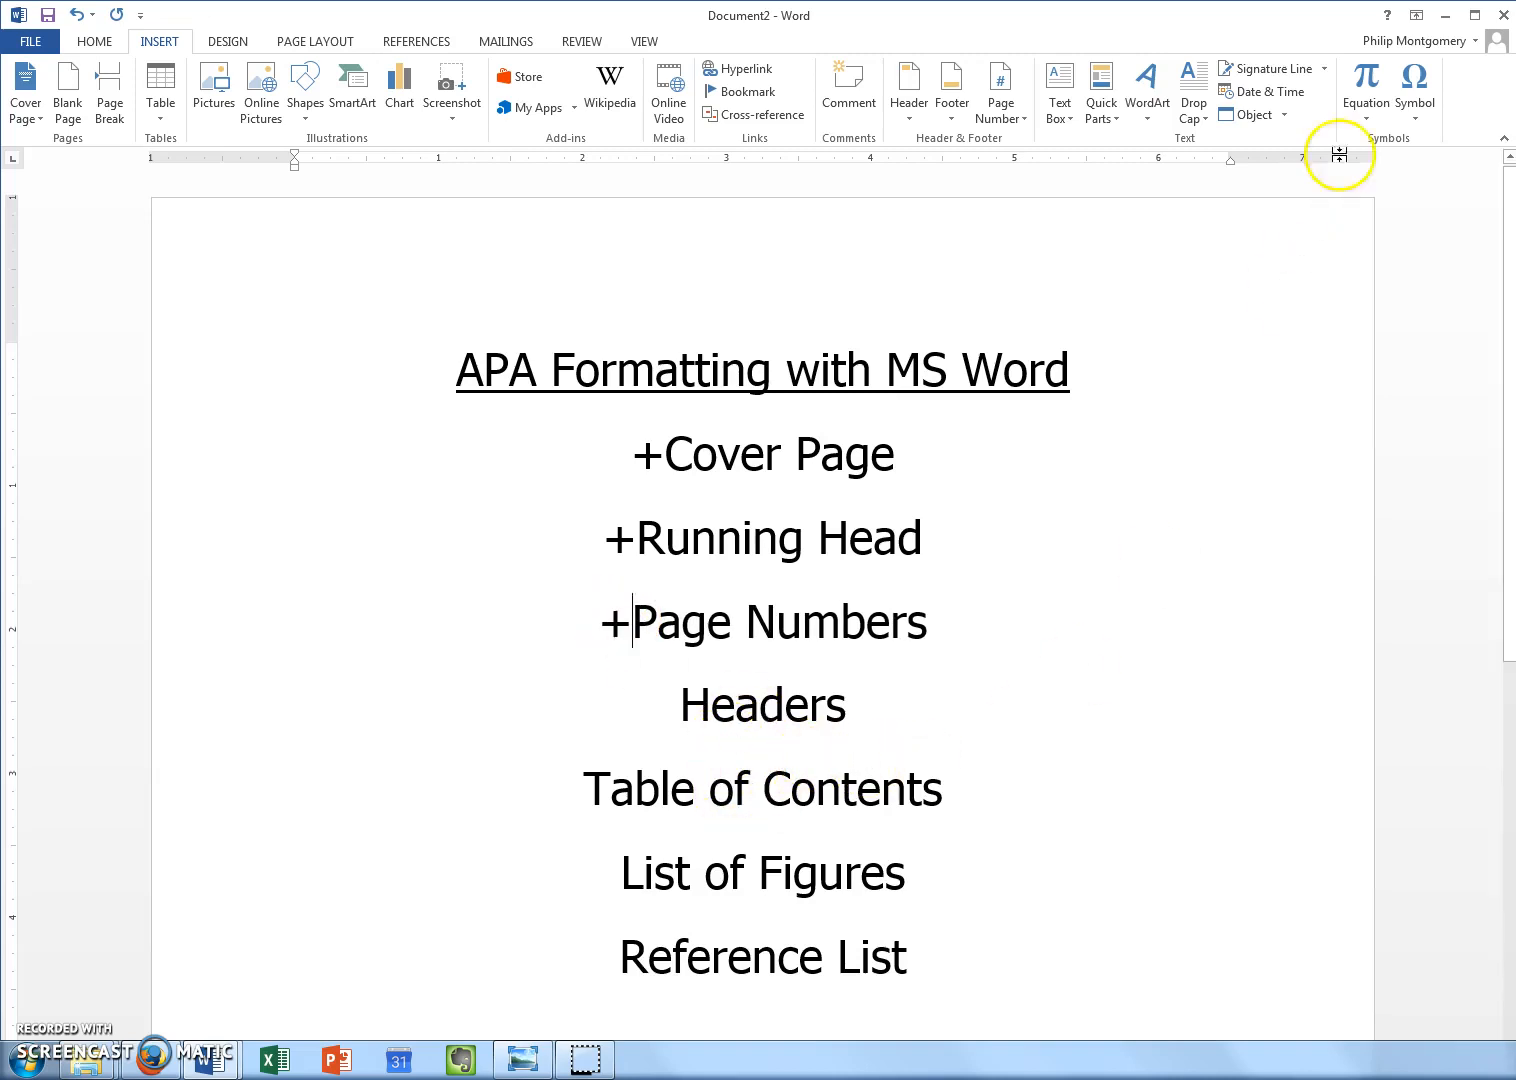
pyautogui.click(1443, 17)
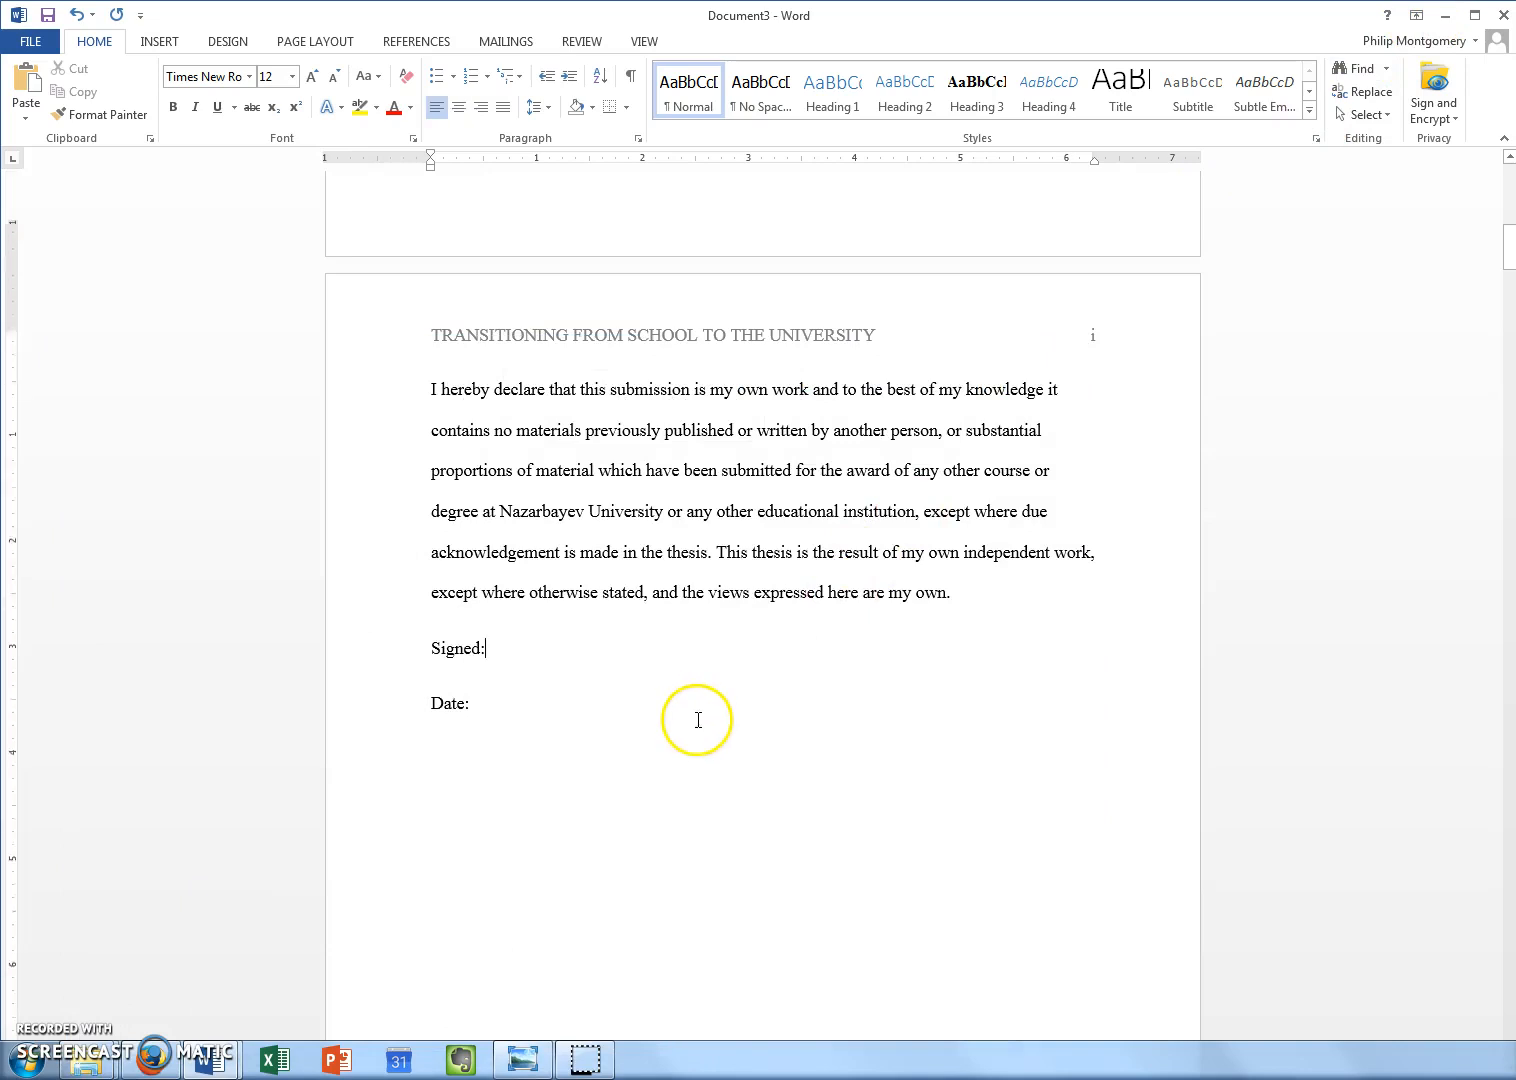
# - Insert "Chapter 1: " before the Methodology title on page 1 of the main text
pyautogui.scroll(-5, 694, 721)
pyautogui.scroll(-10, 694, 721)
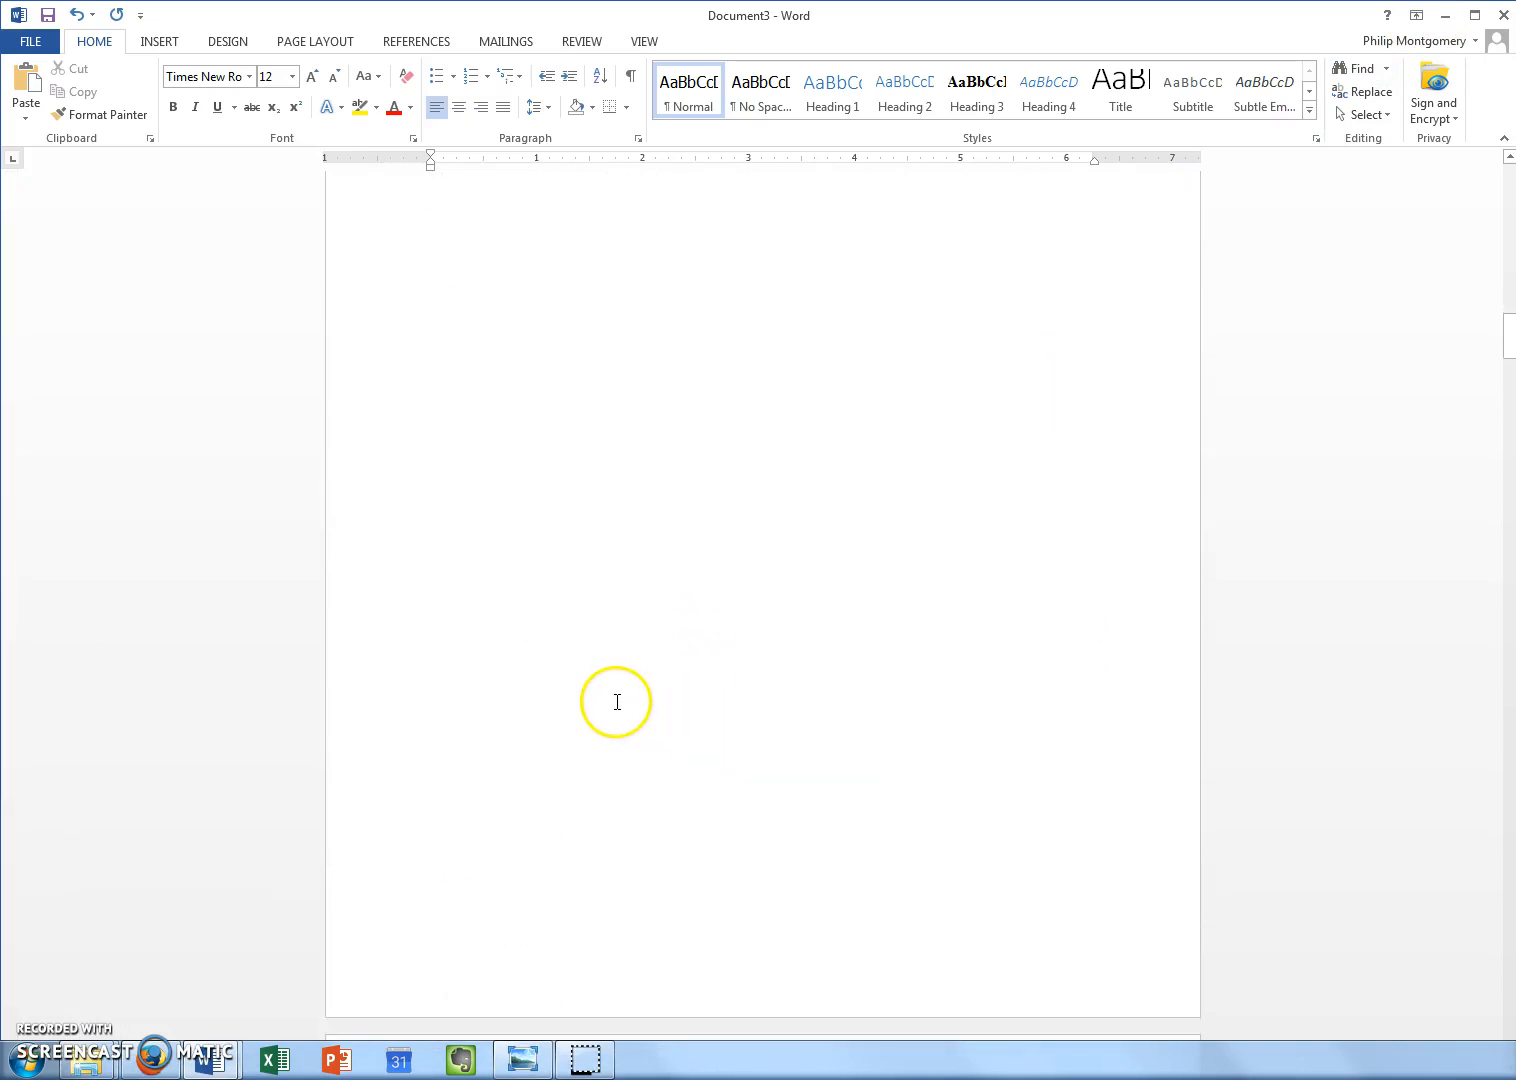
pyautogui.scroll(-10, 643, 362)
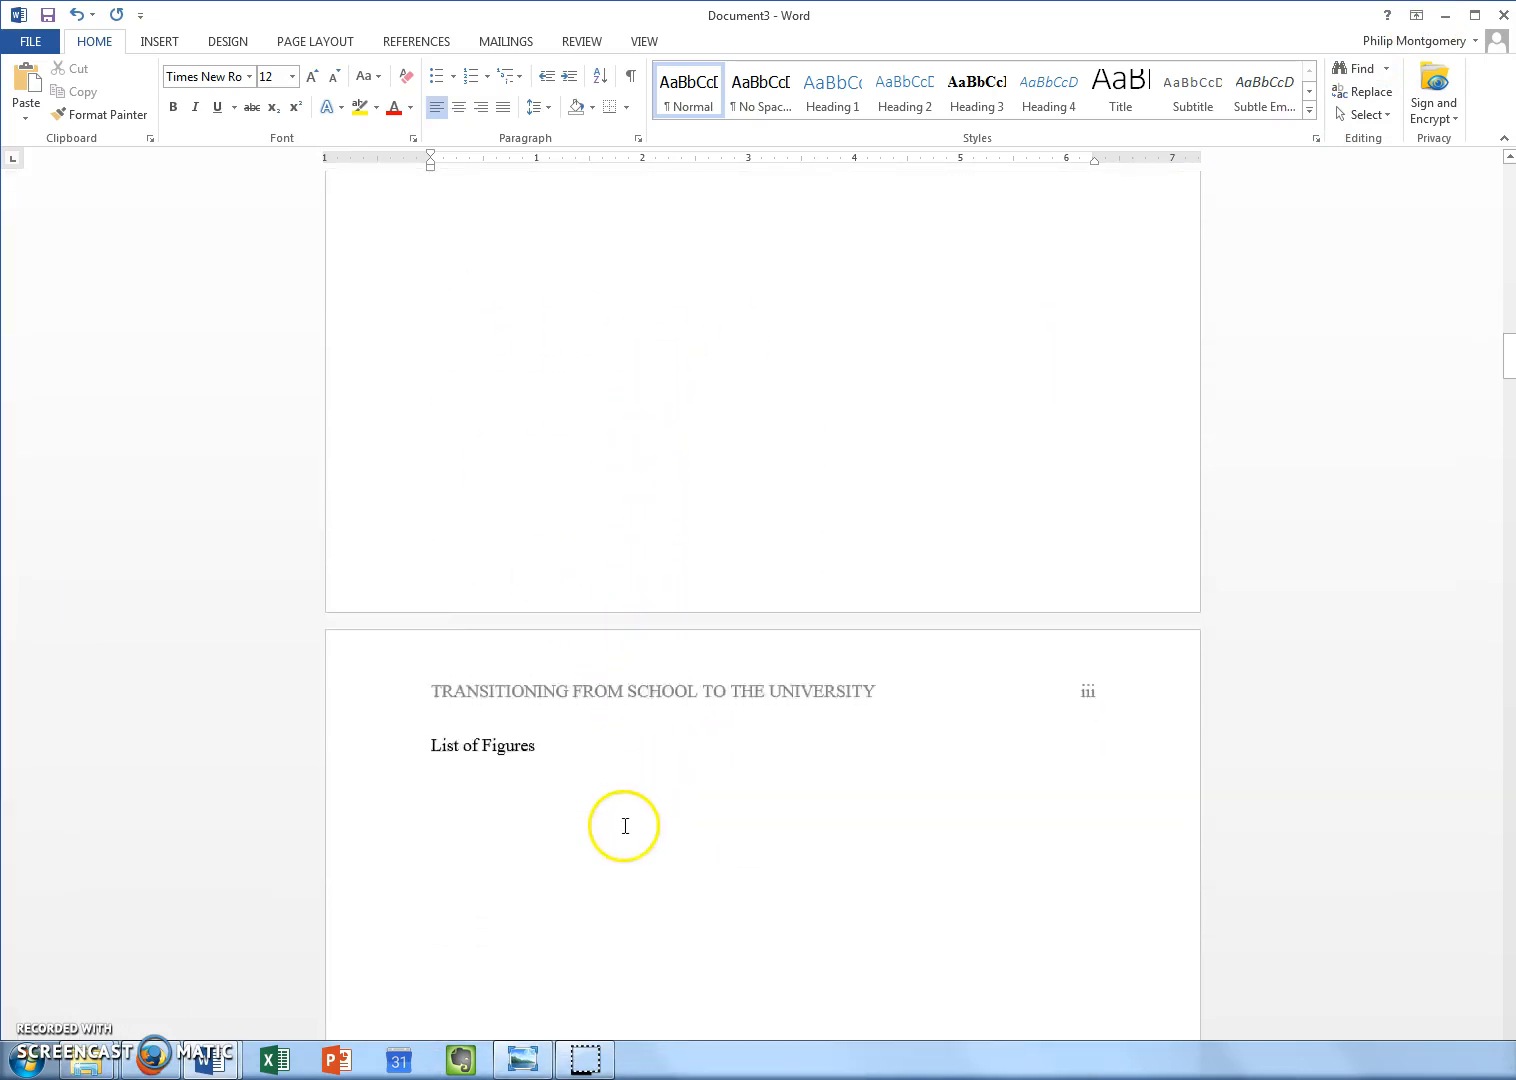
pyautogui.scroll(-10, 606, 819)
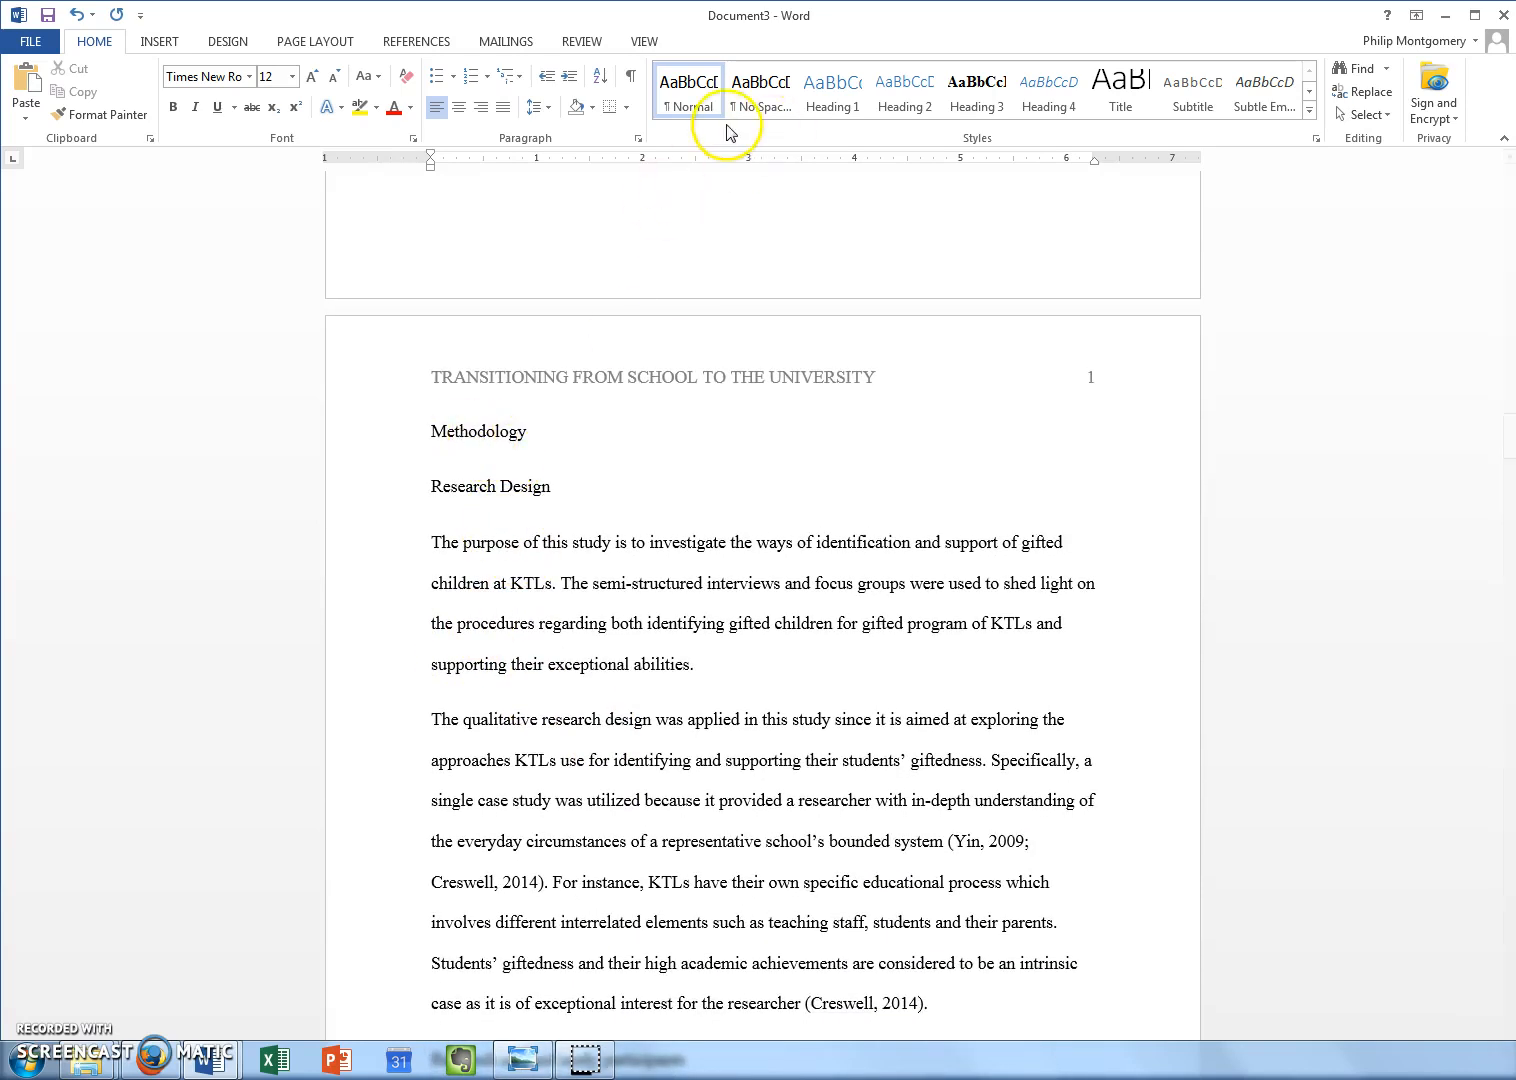
pyautogui.tripleClick(477, 432)
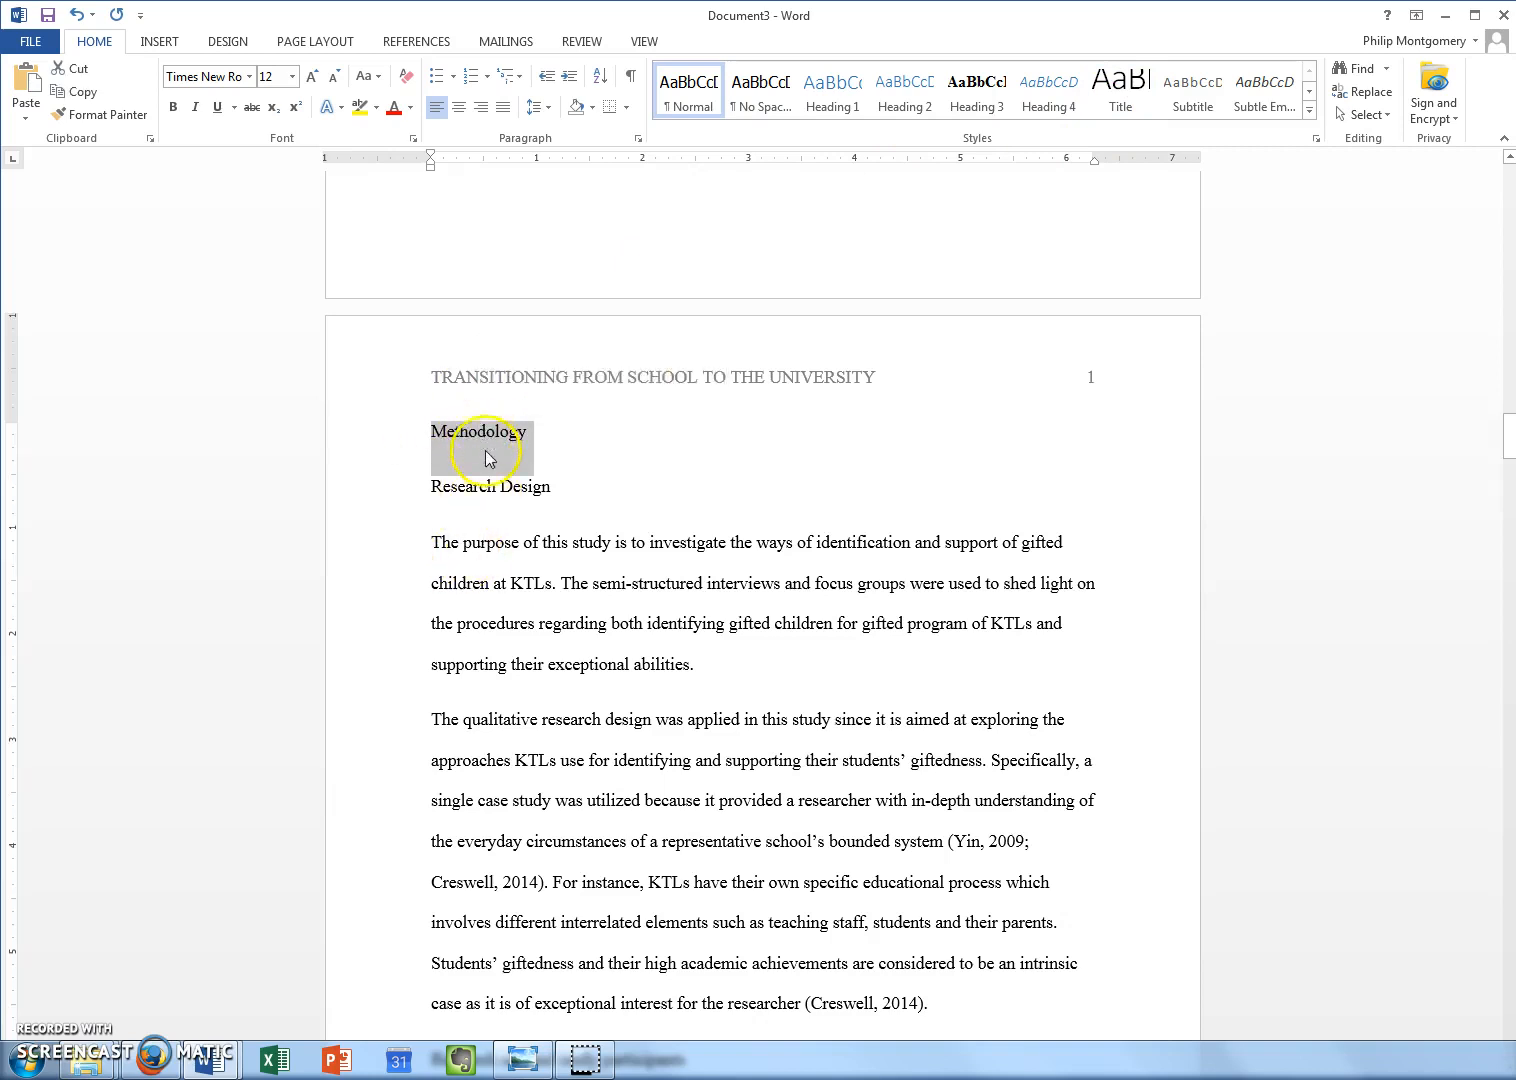
pyautogui.click(433, 438)
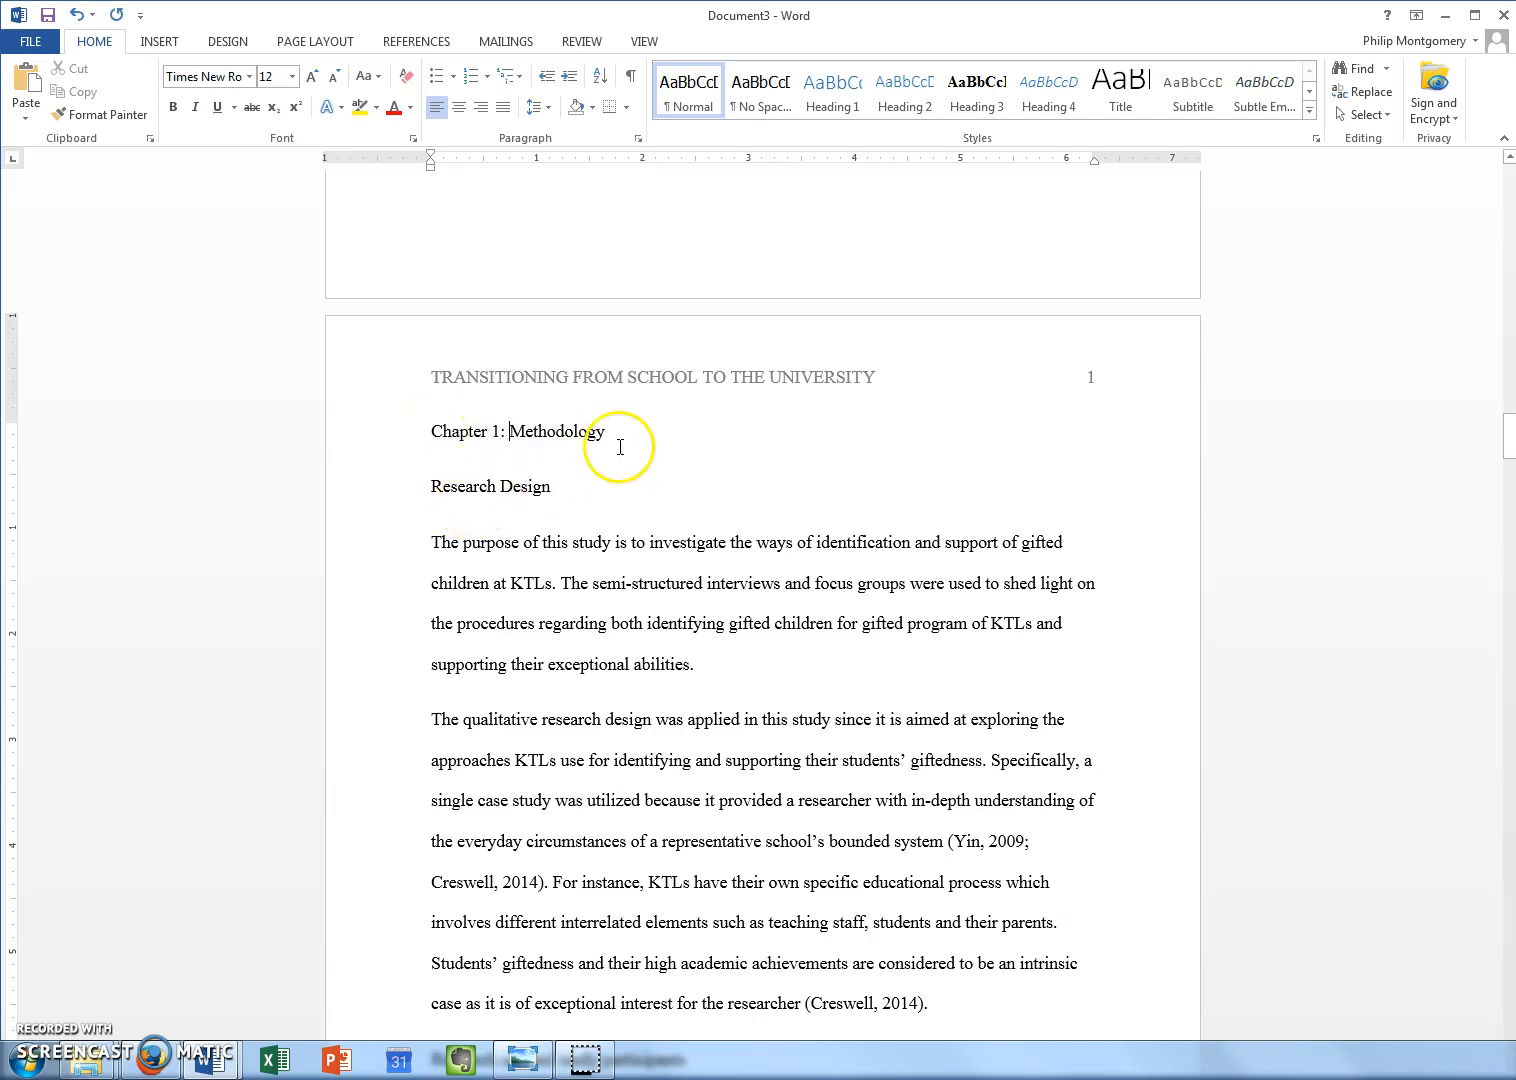
# - Select the "Chapter 1: Methodology" title and update the Heading 1 style to match it
pyautogui.tripleClick(433, 430)
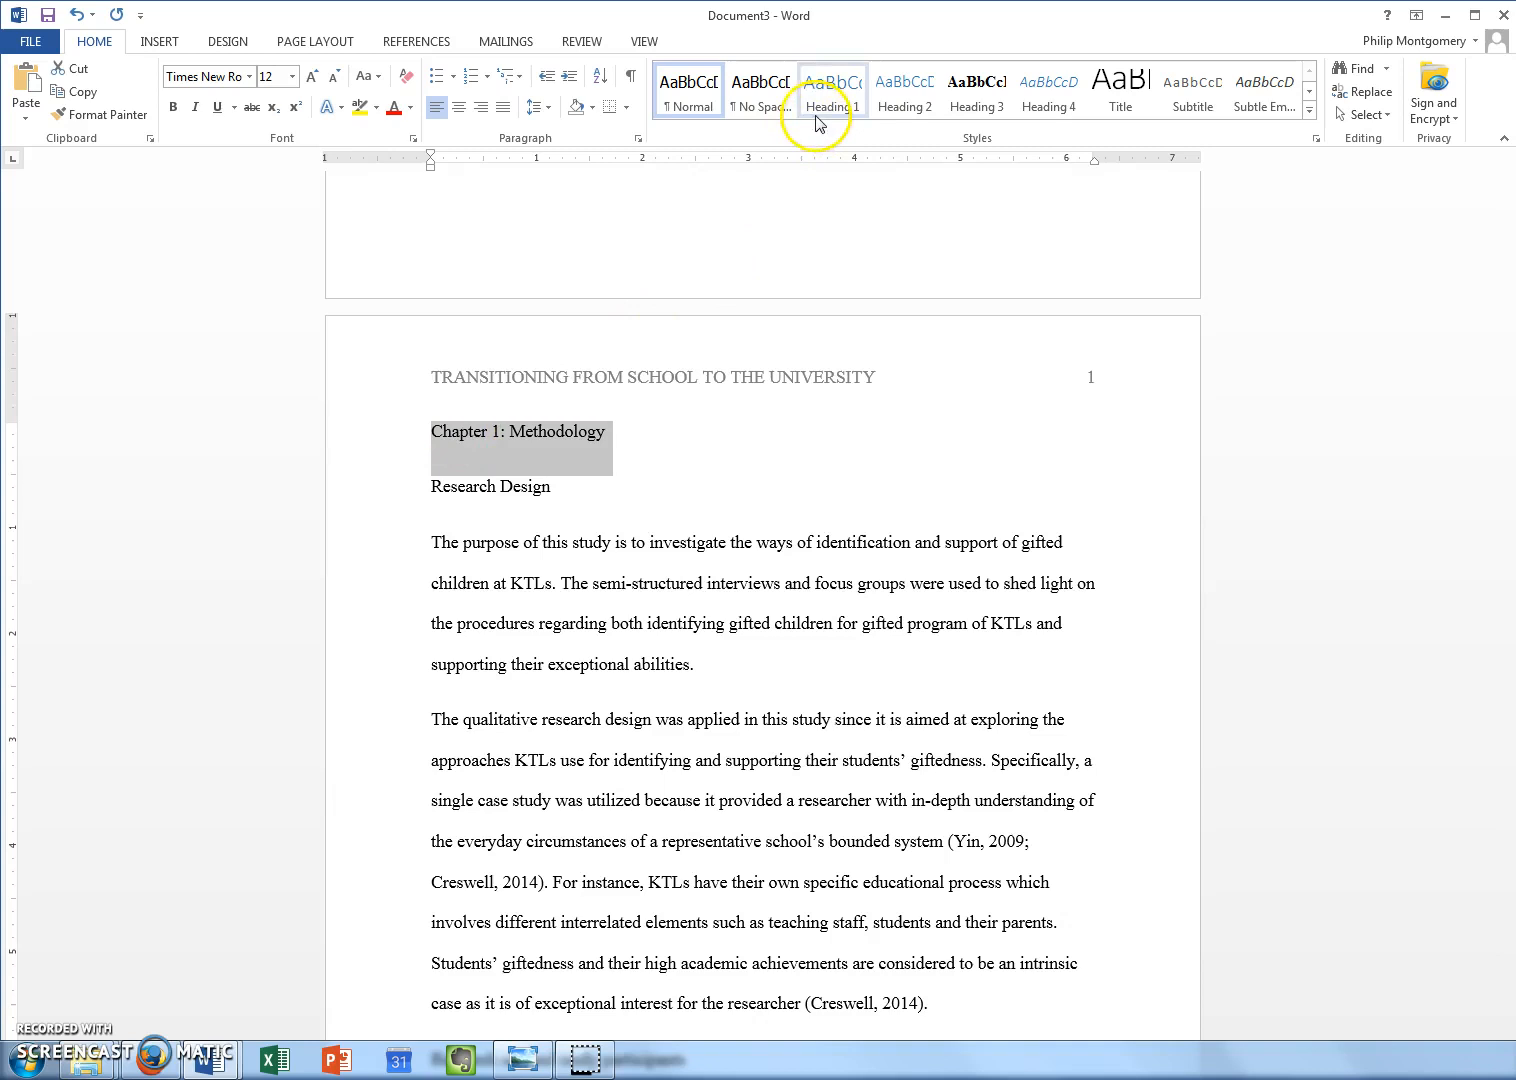
pyautogui.rightClick(823, 108)
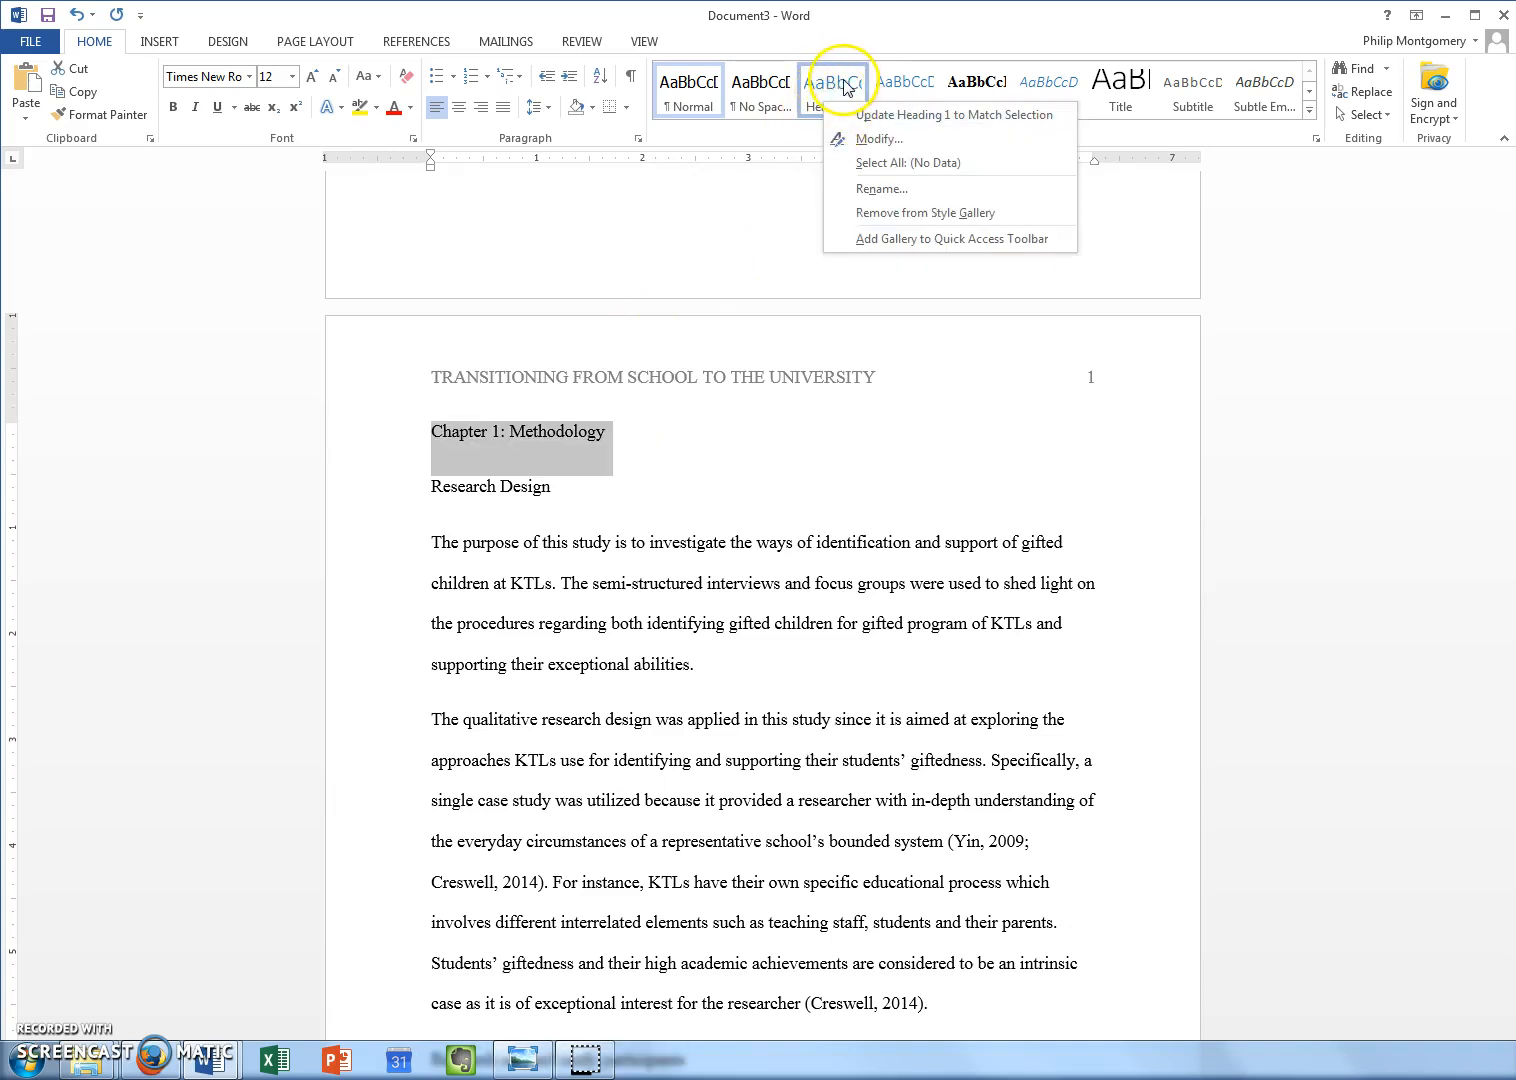
pyautogui.click(883, 116)
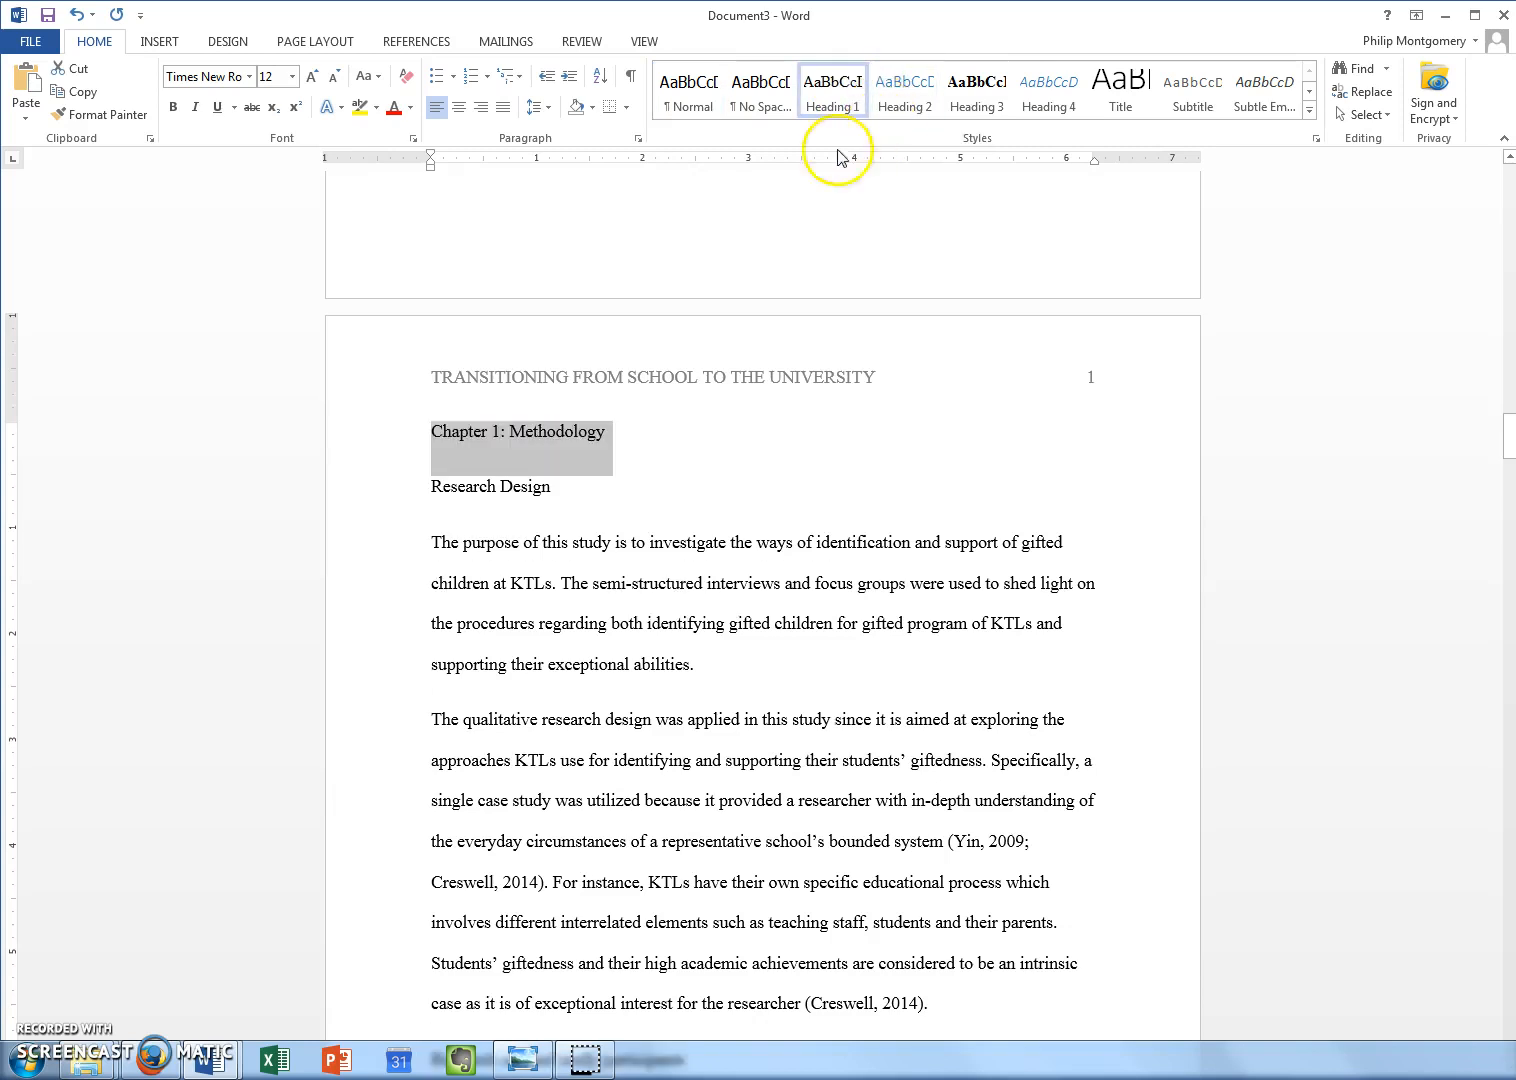
# - Make the "Chapter 1: Methodology" title bold and centered, and update the Heading 1 style to match it
pyautogui.click(540, 462)
pyautogui.doubleClick(511, 447)
pyautogui.click(507, 460)
pyautogui.moveTo(610, 437); pyautogui.dragTo(436, 438)
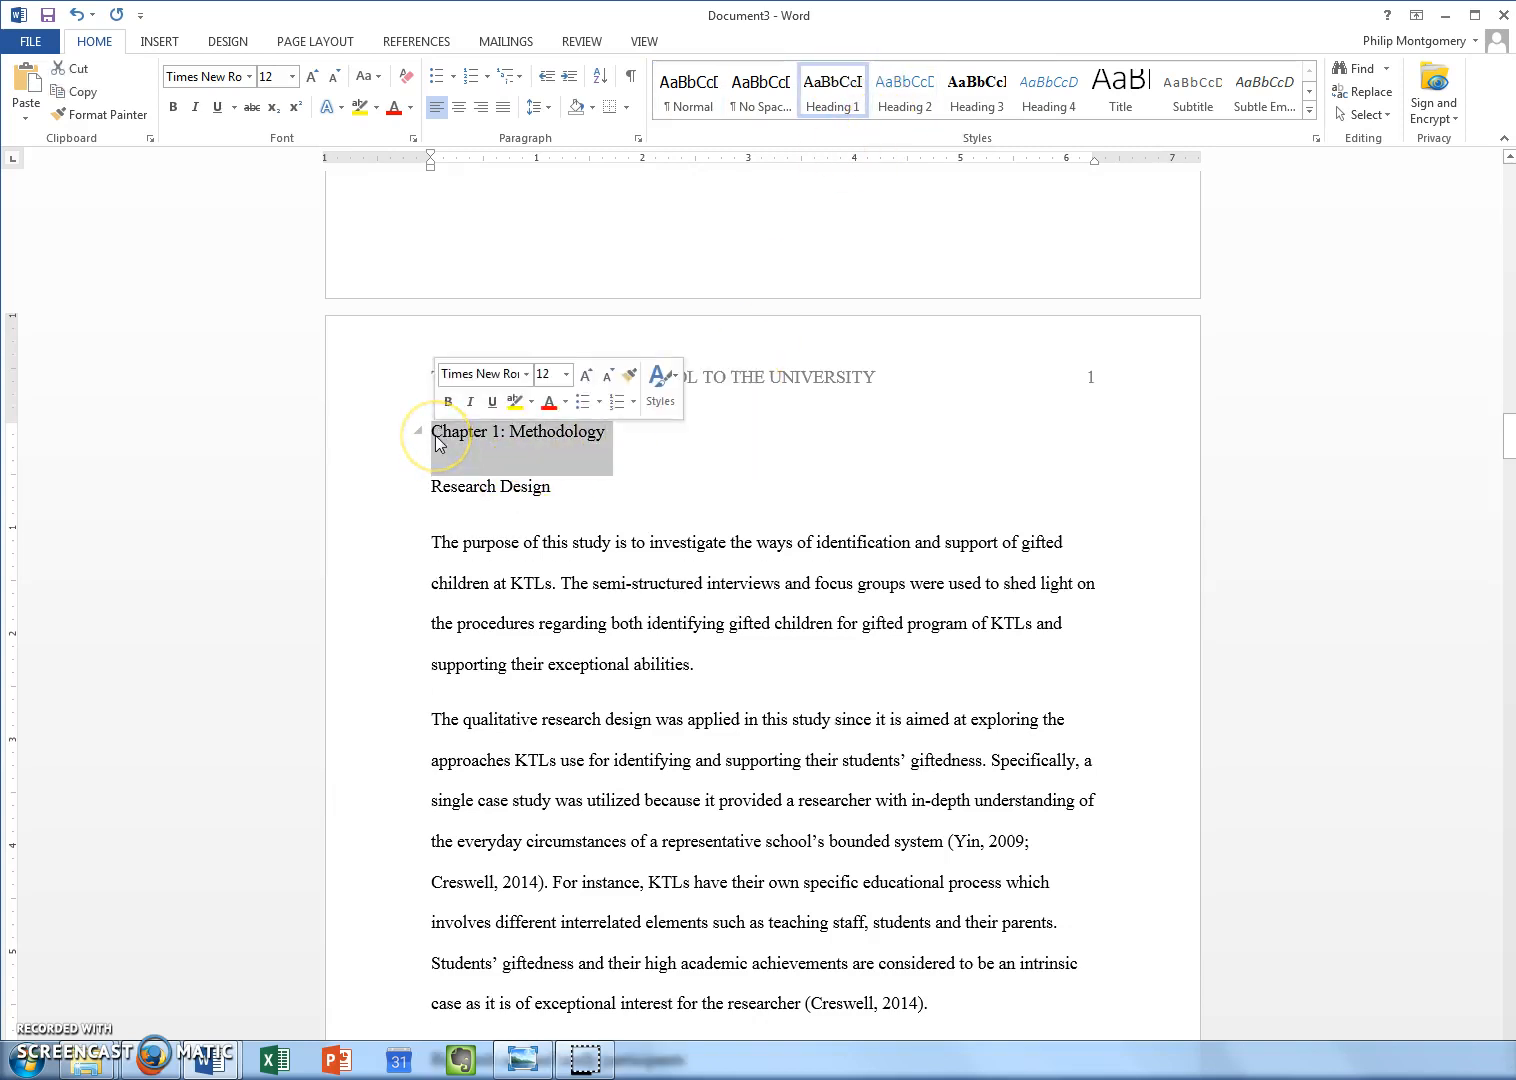
pyautogui.hotkey('ctrl', 'b')
pyautogui.click(457, 107)
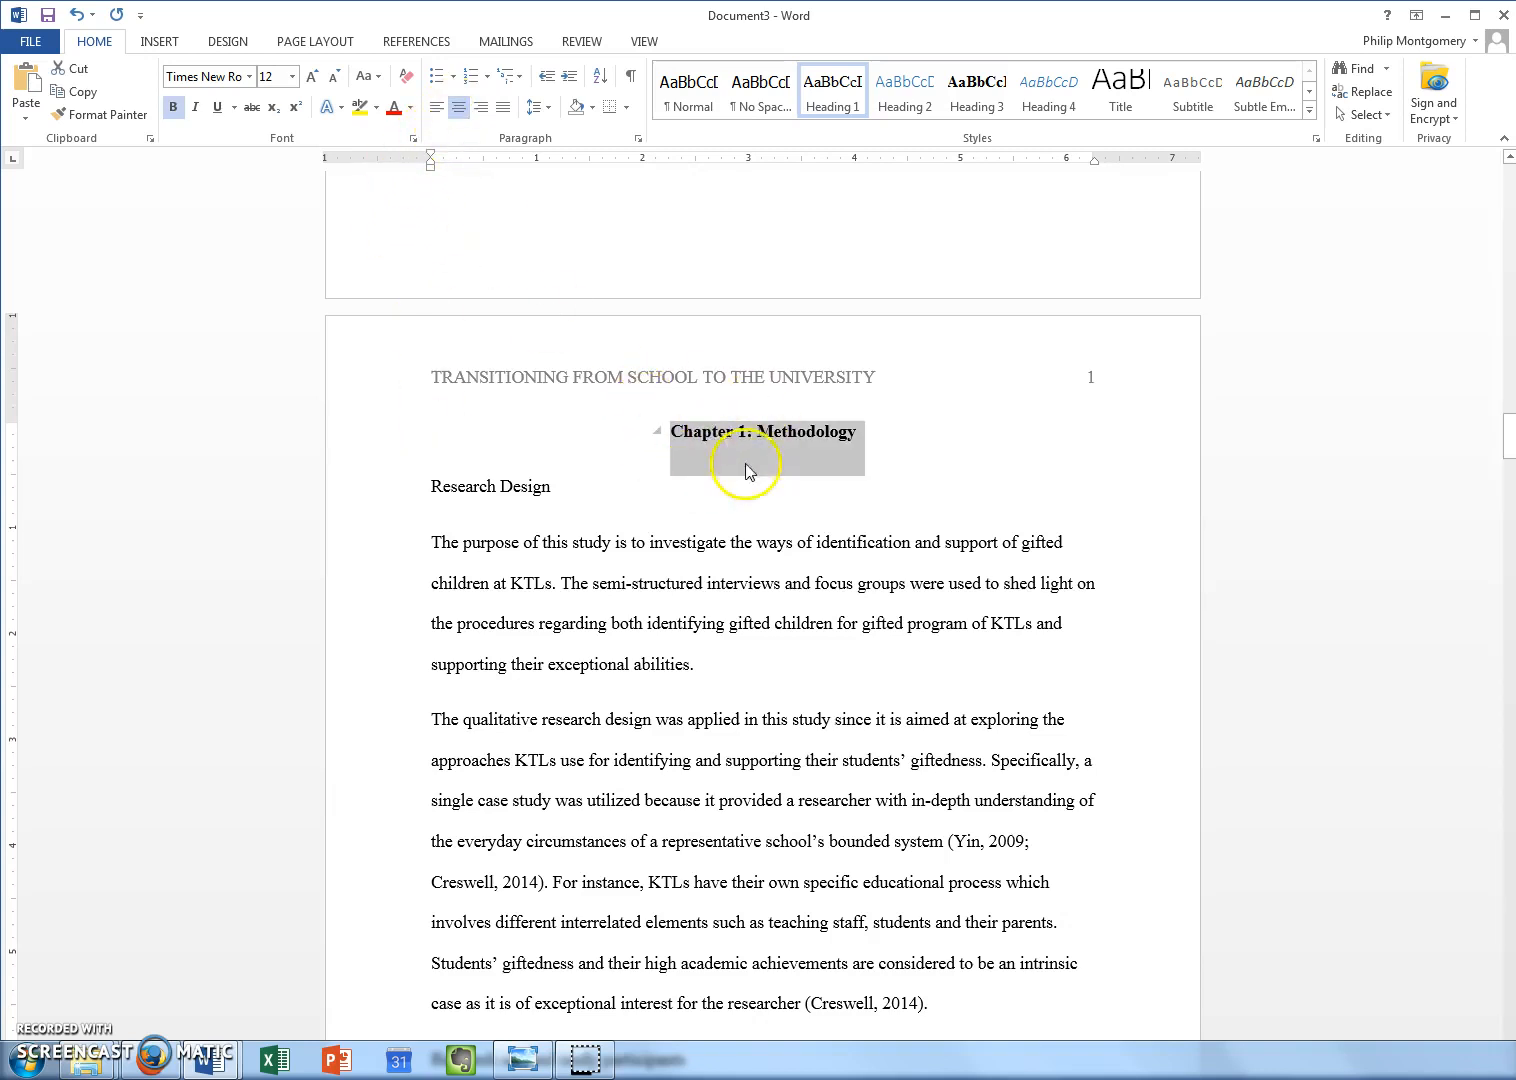
pyautogui.rightClick(831, 96)
pyautogui.click(872, 102)
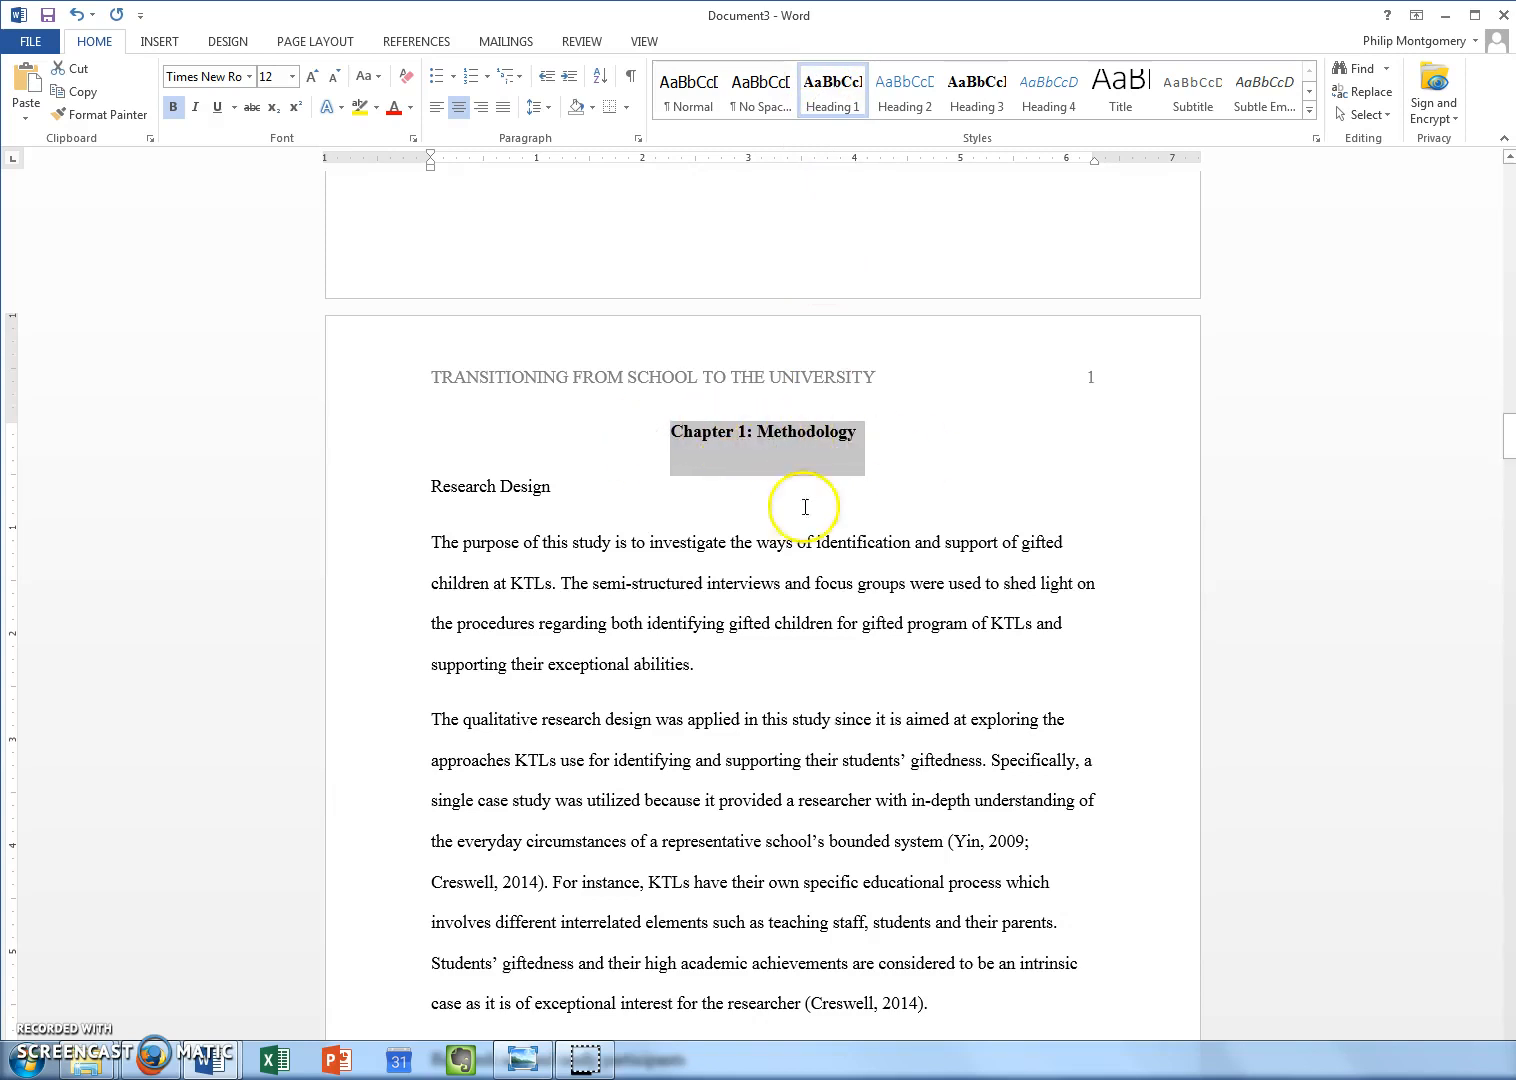
pyautogui.click(666, 588)
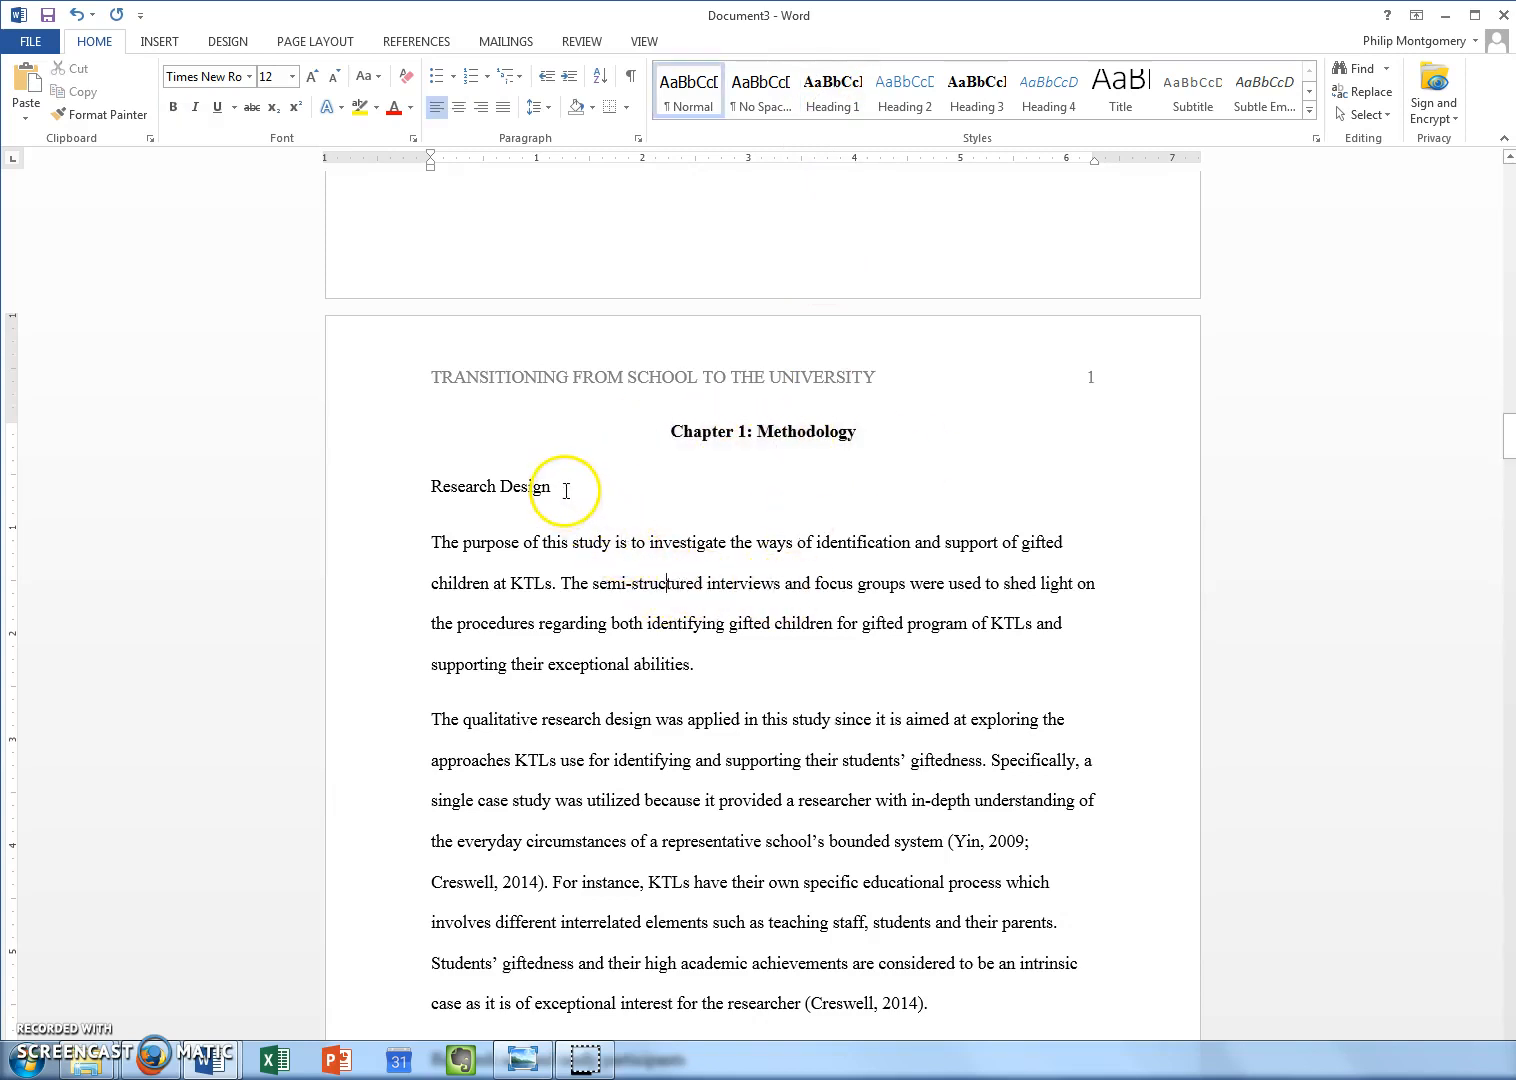
# - Make the "Research Design" subheading bold and update the Heading 2 style to match it
pyautogui.moveTo(565, 487); pyautogui.dragTo(441, 495)
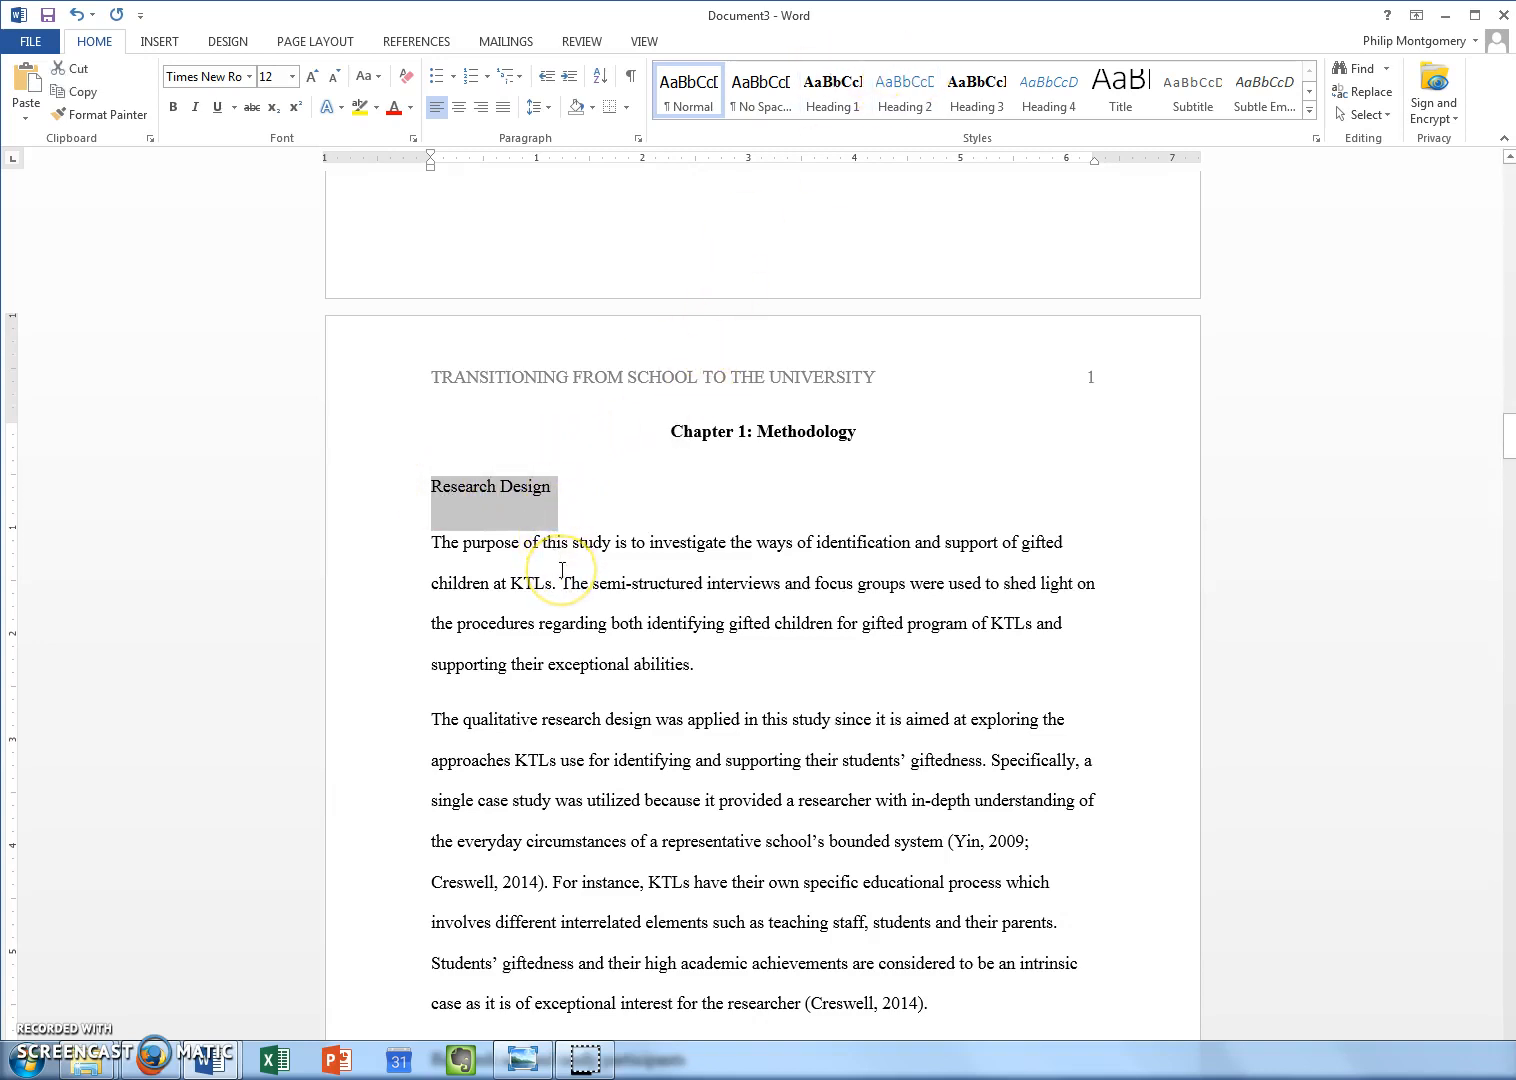
pyautogui.hotkey('ctrl', 'b')
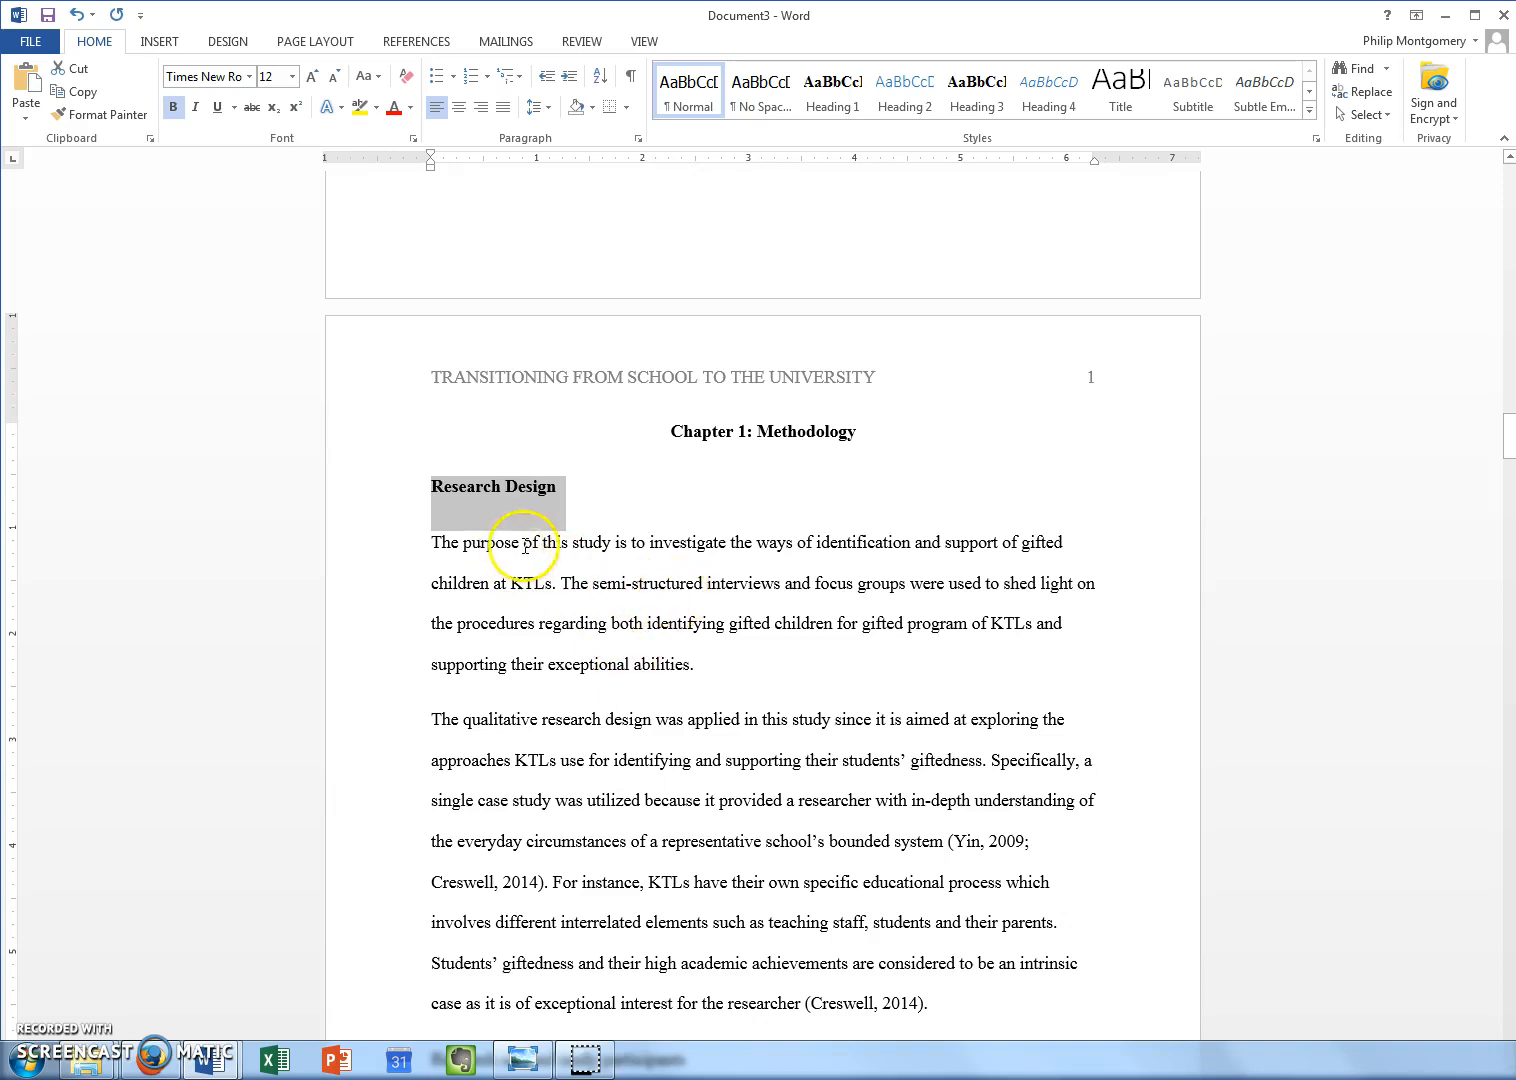
pyautogui.rightClick(898, 97)
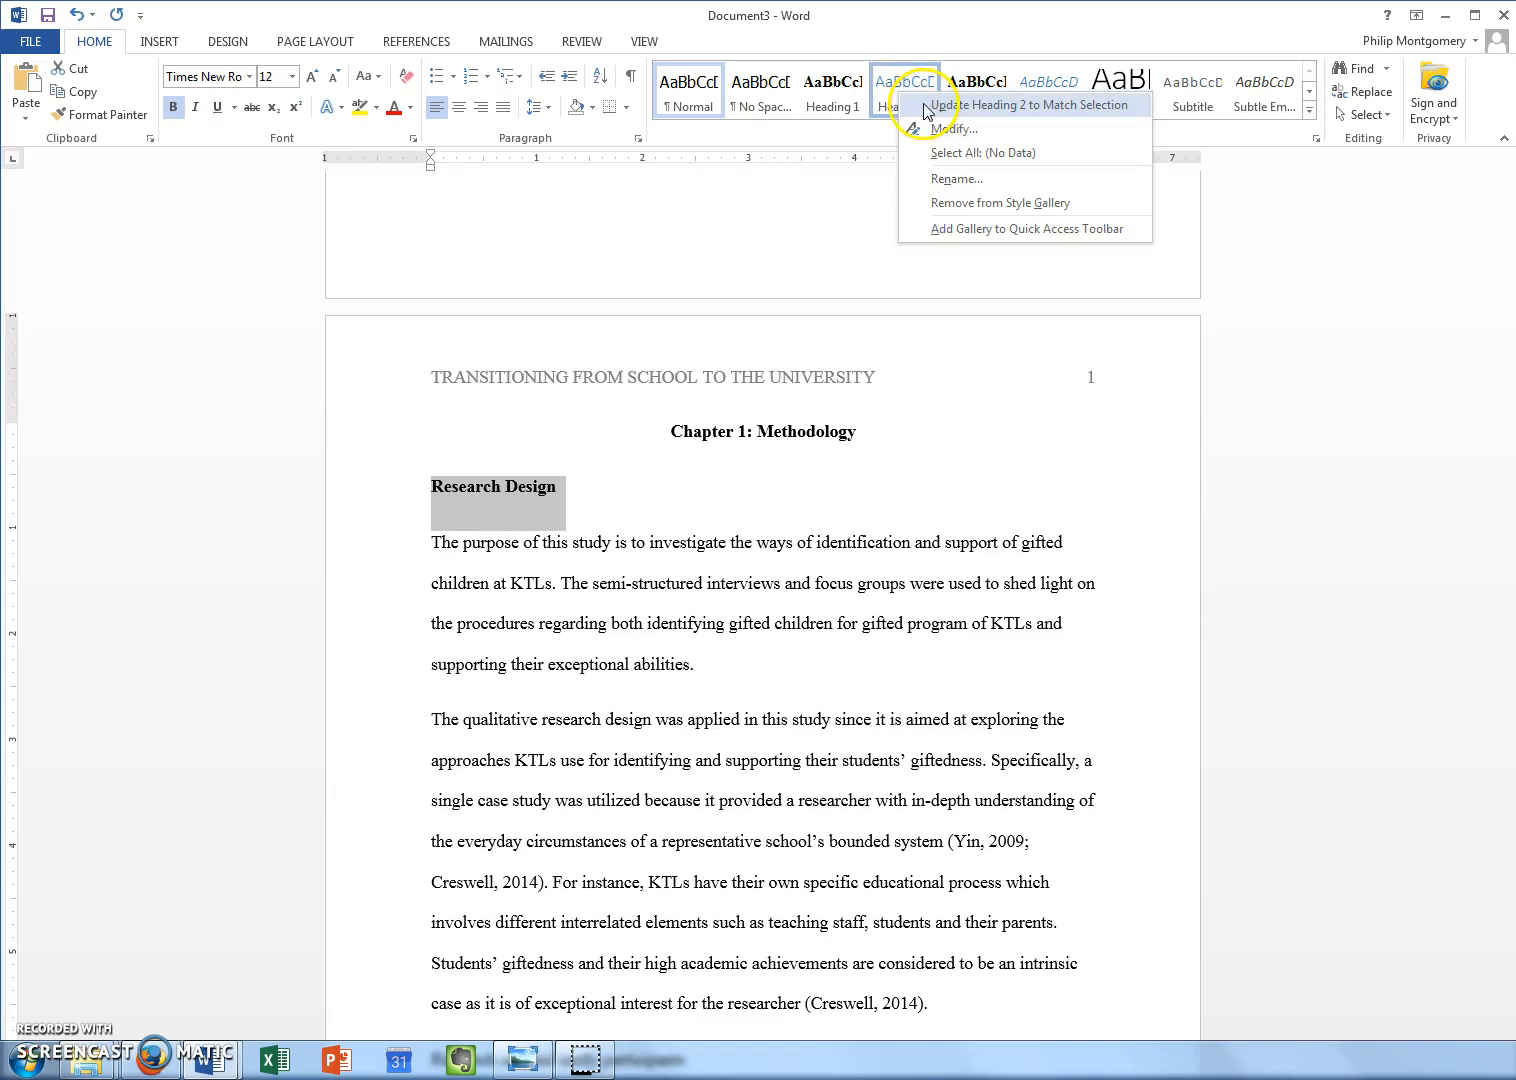
pyautogui.click(940, 106)
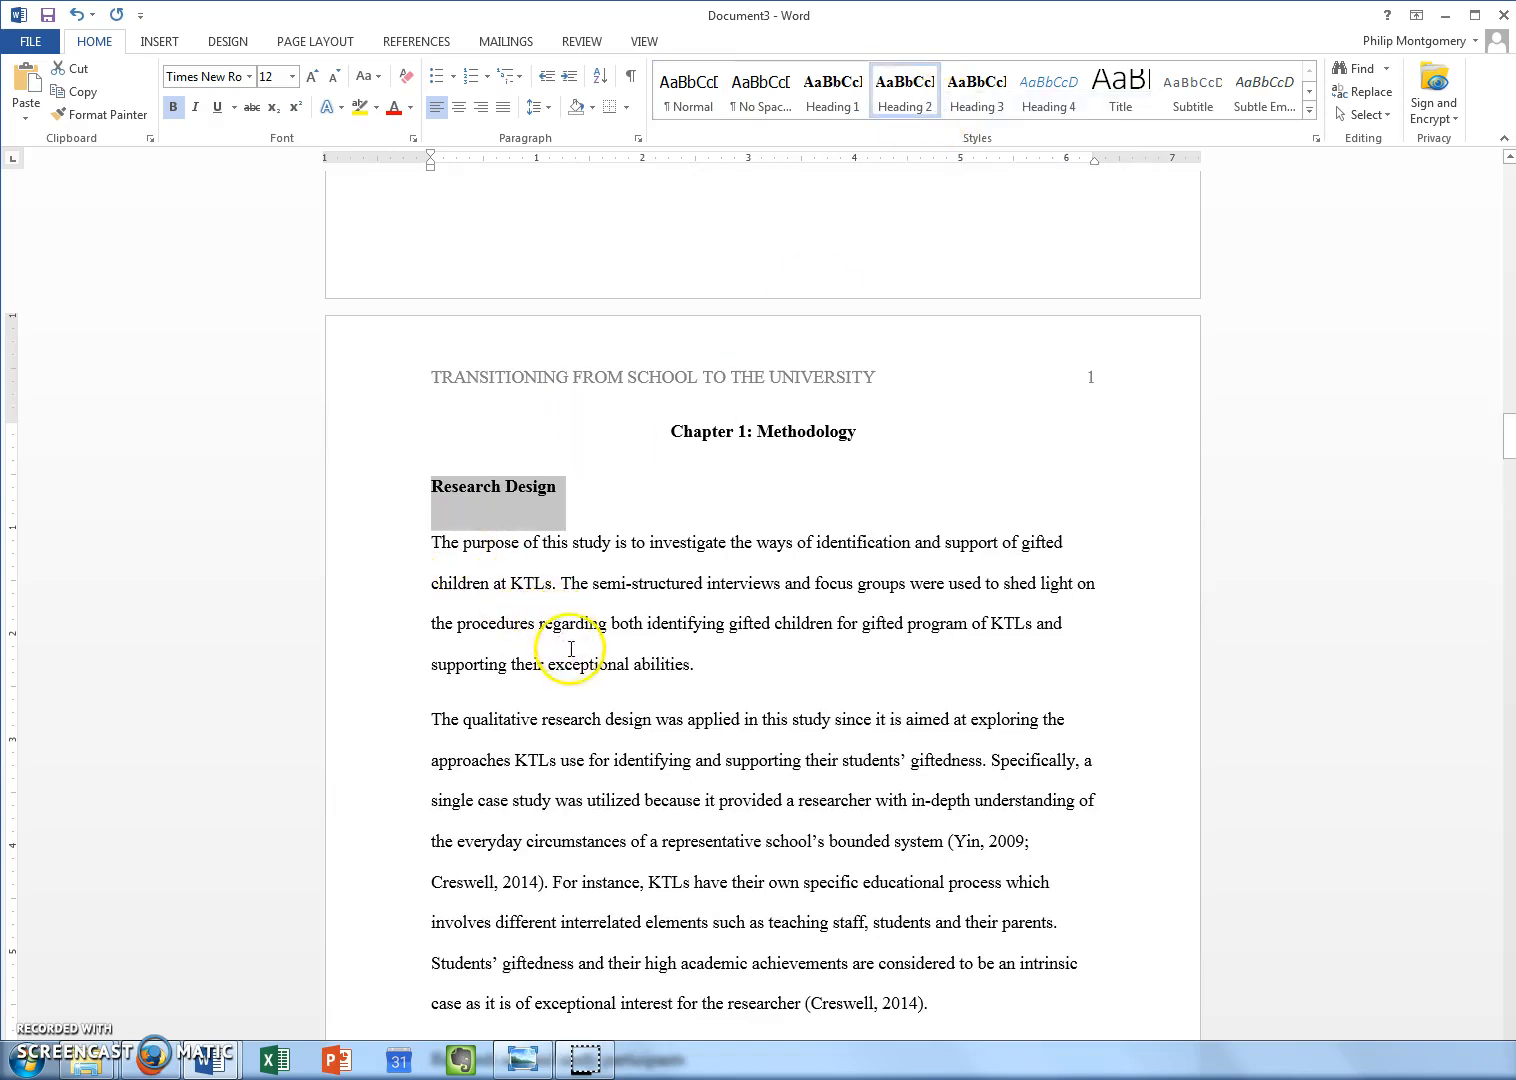
# - Update the Heading 2 style to match the "Research site and study participants" subheading and check the headings above it
pyautogui.scroll(-3, 571, 649)
pyautogui.moveTo(720, 756); pyautogui.dragTo(413, 755)
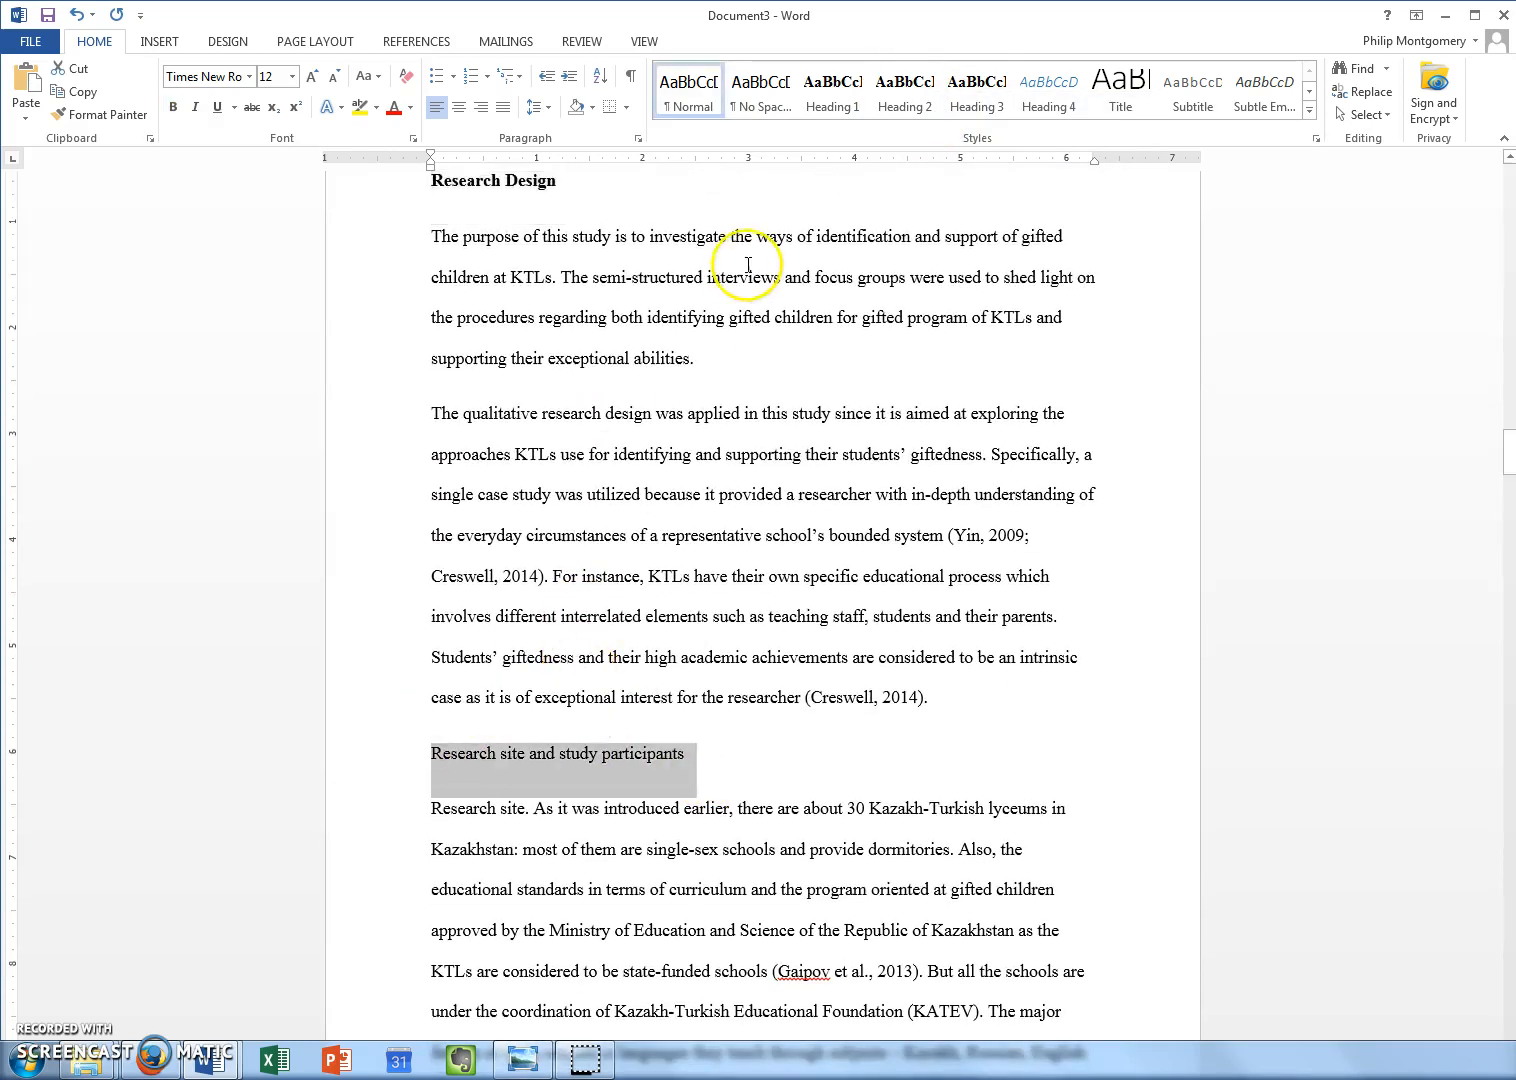
pyautogui.rightClick(895, 96)
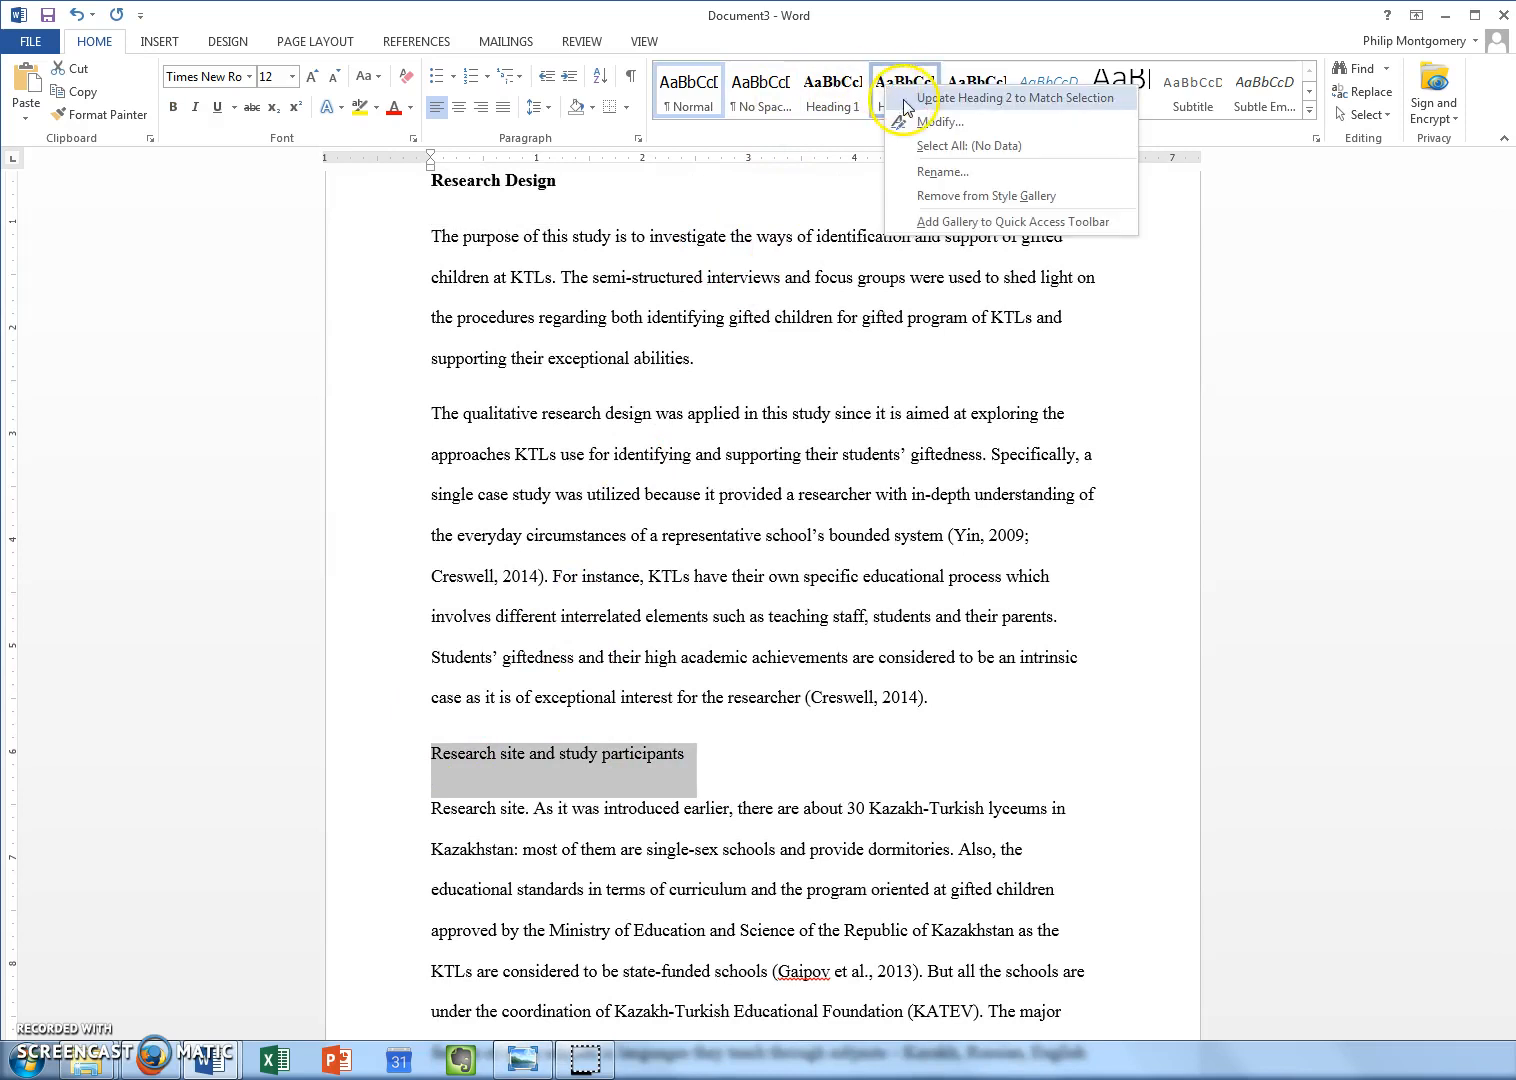
pyautogui.click(906, 99)
pyautogui.click(609, 531)
pyautogui.scroll(2, 592, 409)
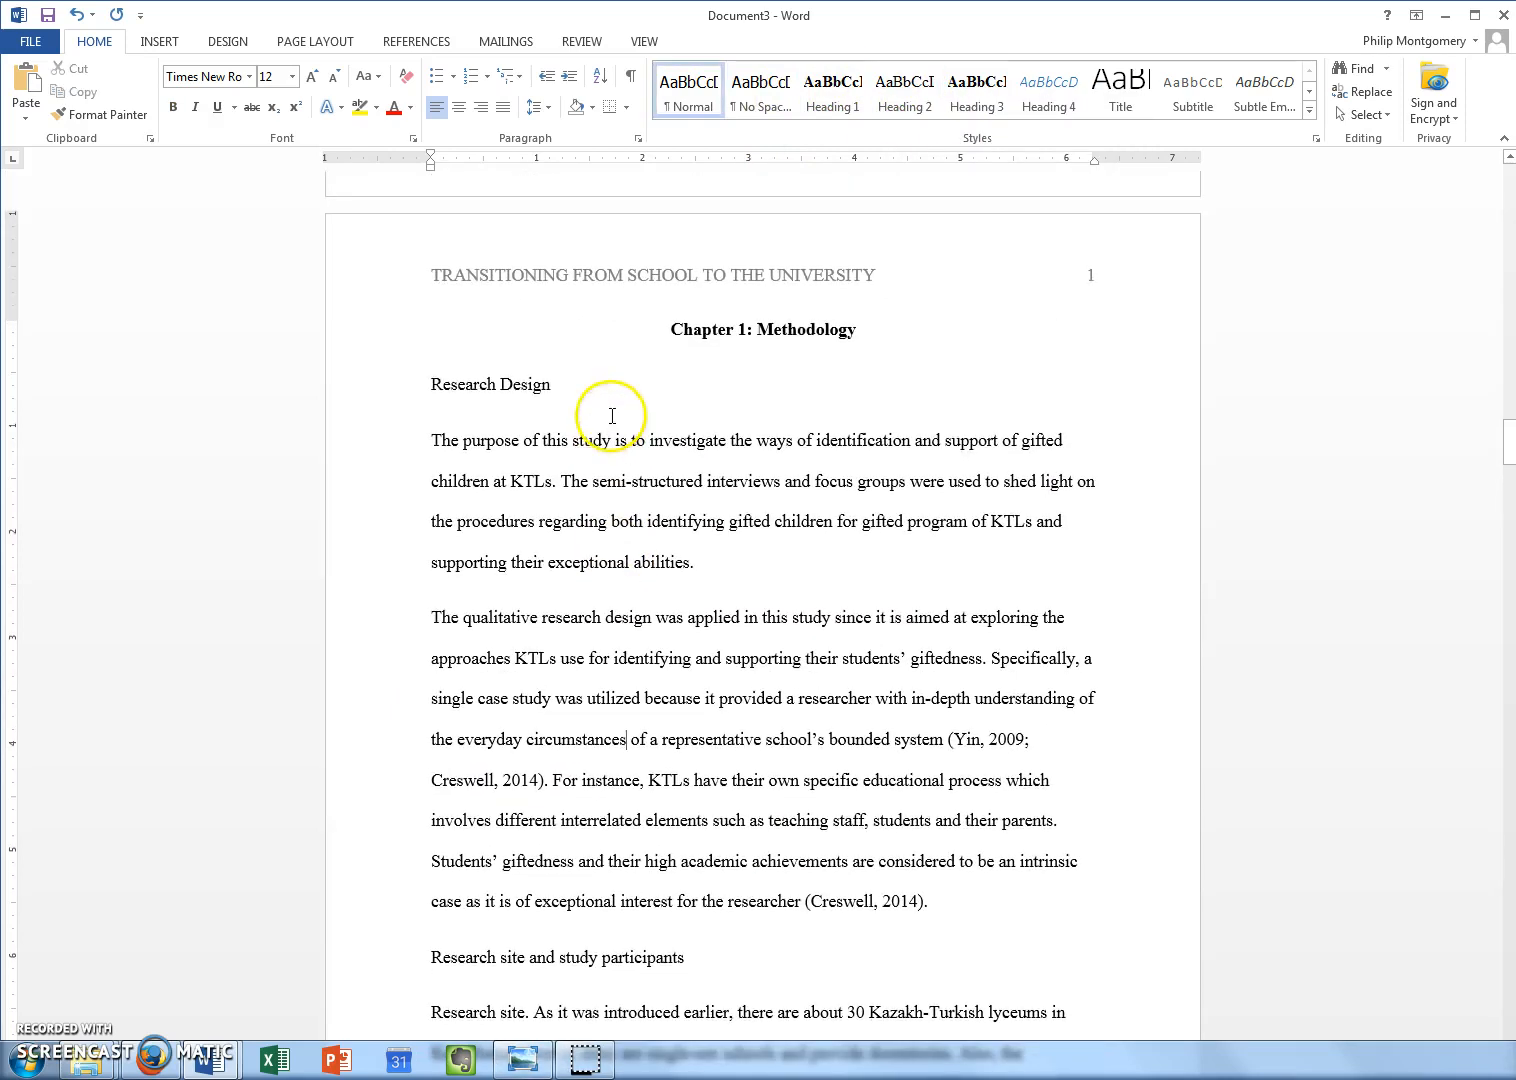
# - Make the "Research Design" subheading bold again, update Heading 2 to match it, and check the "Research site and study participants" subheading
pyautogui.click(328, 390)
pyautogui.click(601, 416)
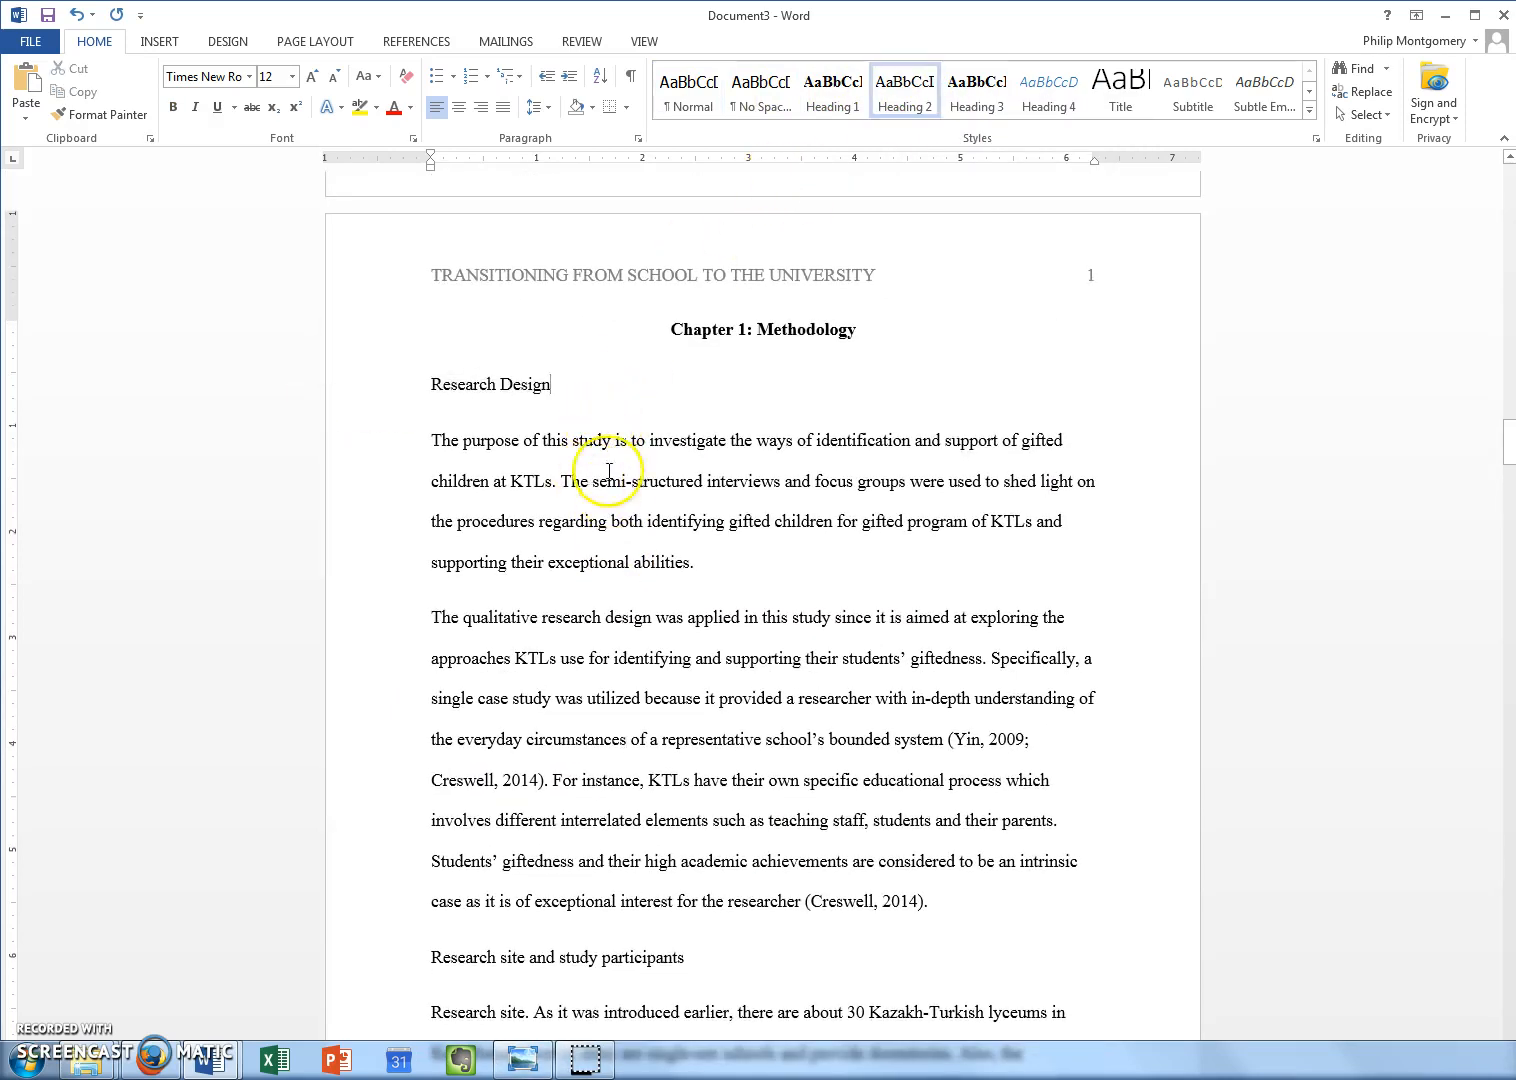
pyautogui.moveTo(558, 370); pyautogui.dragTo(407, 387)
pyautogui.click(553, 388)
pyautogui.moveTo(553, 388); pyautogui.dragTo(373, 386)
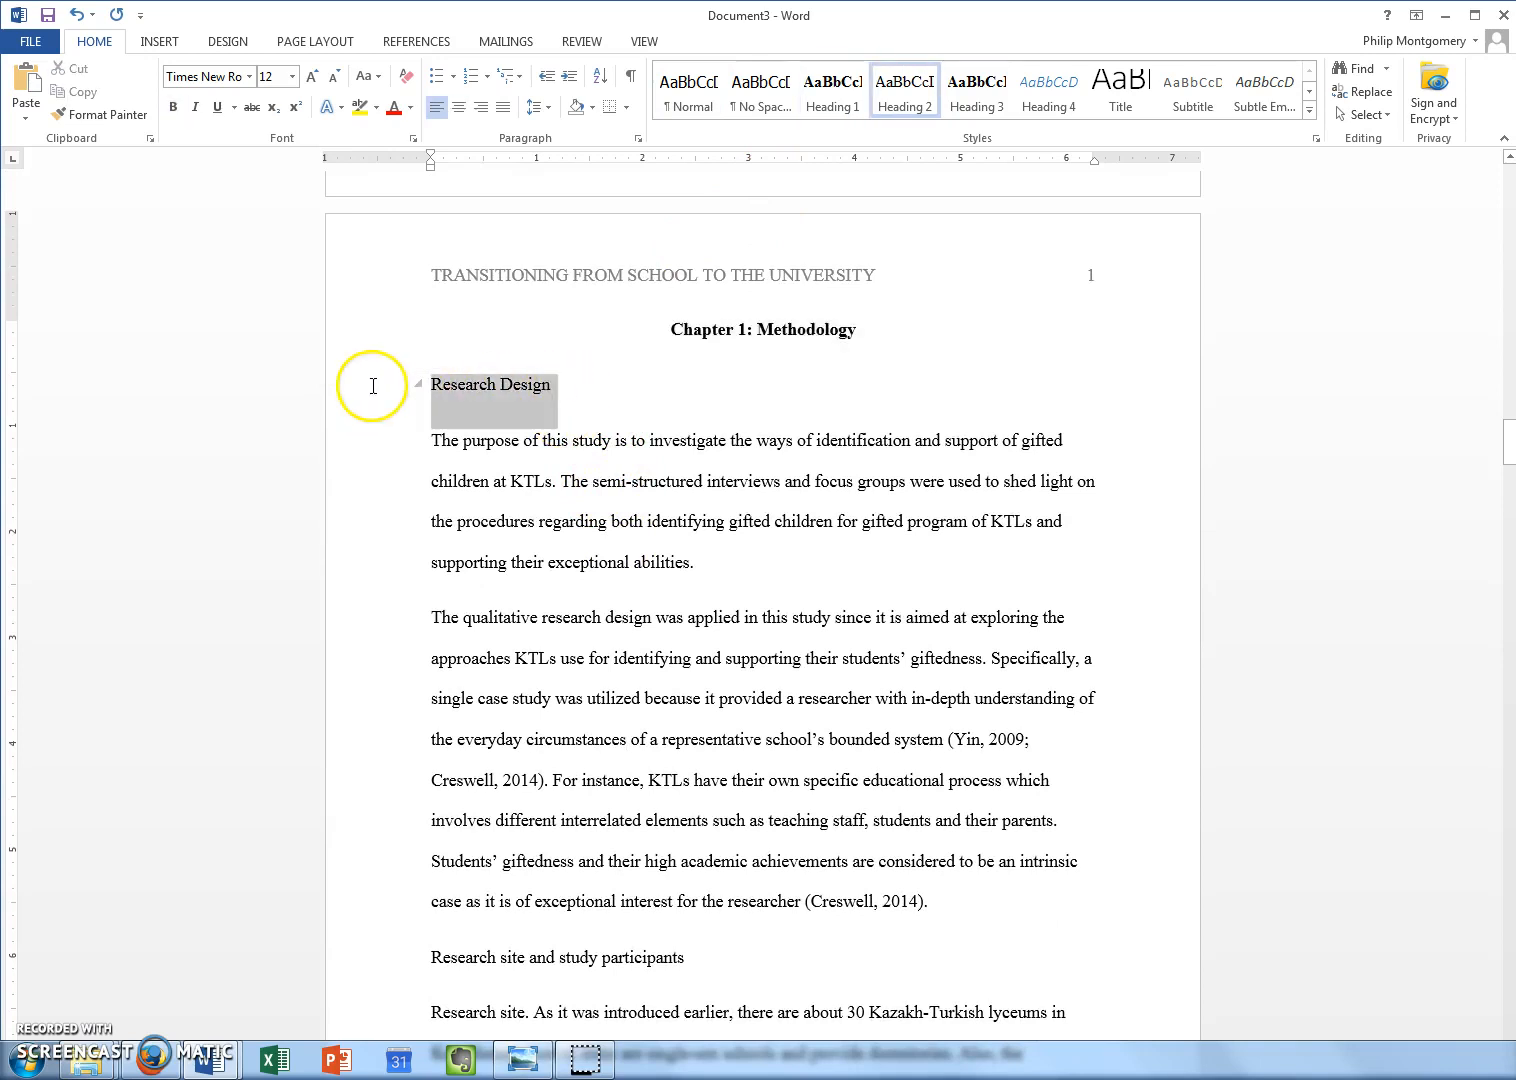
pyautogui.hotkey('ctrl', 'b')
pyautogui.click(568, 414)
pyautogui.moveTo(560, 390); pyautogui.dragTo(403, 396)
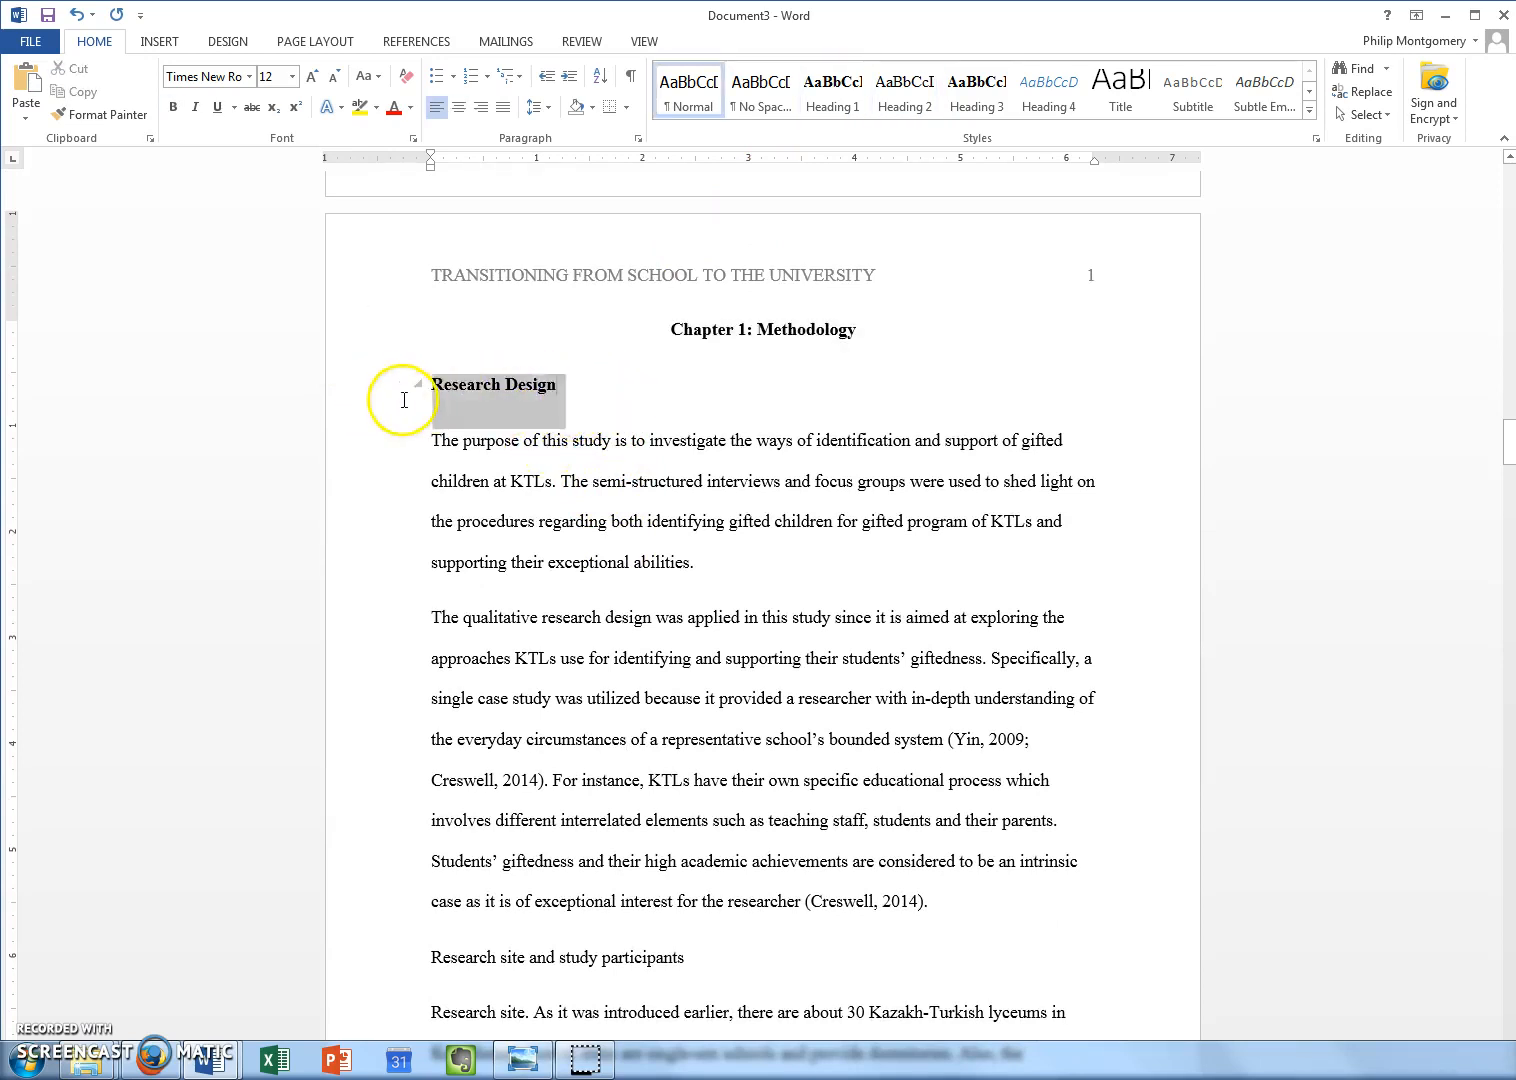
pyautogui.rightClick(910, 105)
pyautogui.click(1000, 122)
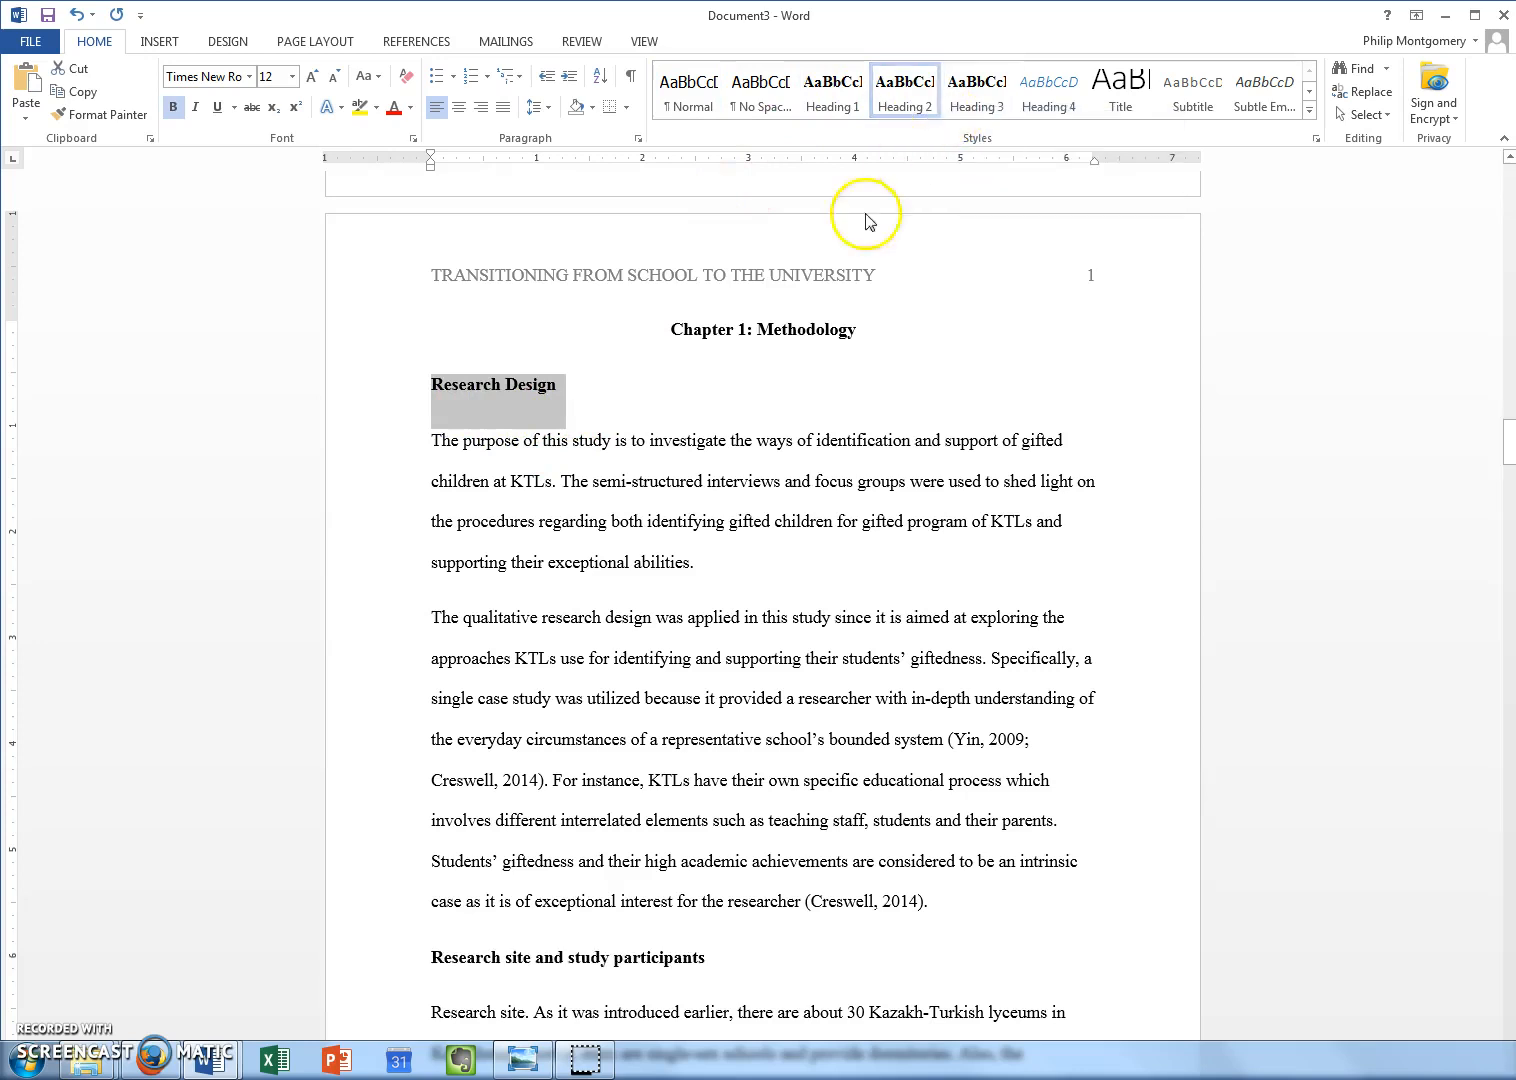
pyautogui.click(618, 440)
pyautogui.scroll(-3, 582, 612)
pyautogui.moveTo(738, 800); pyautogui.dragTo(399, 802)
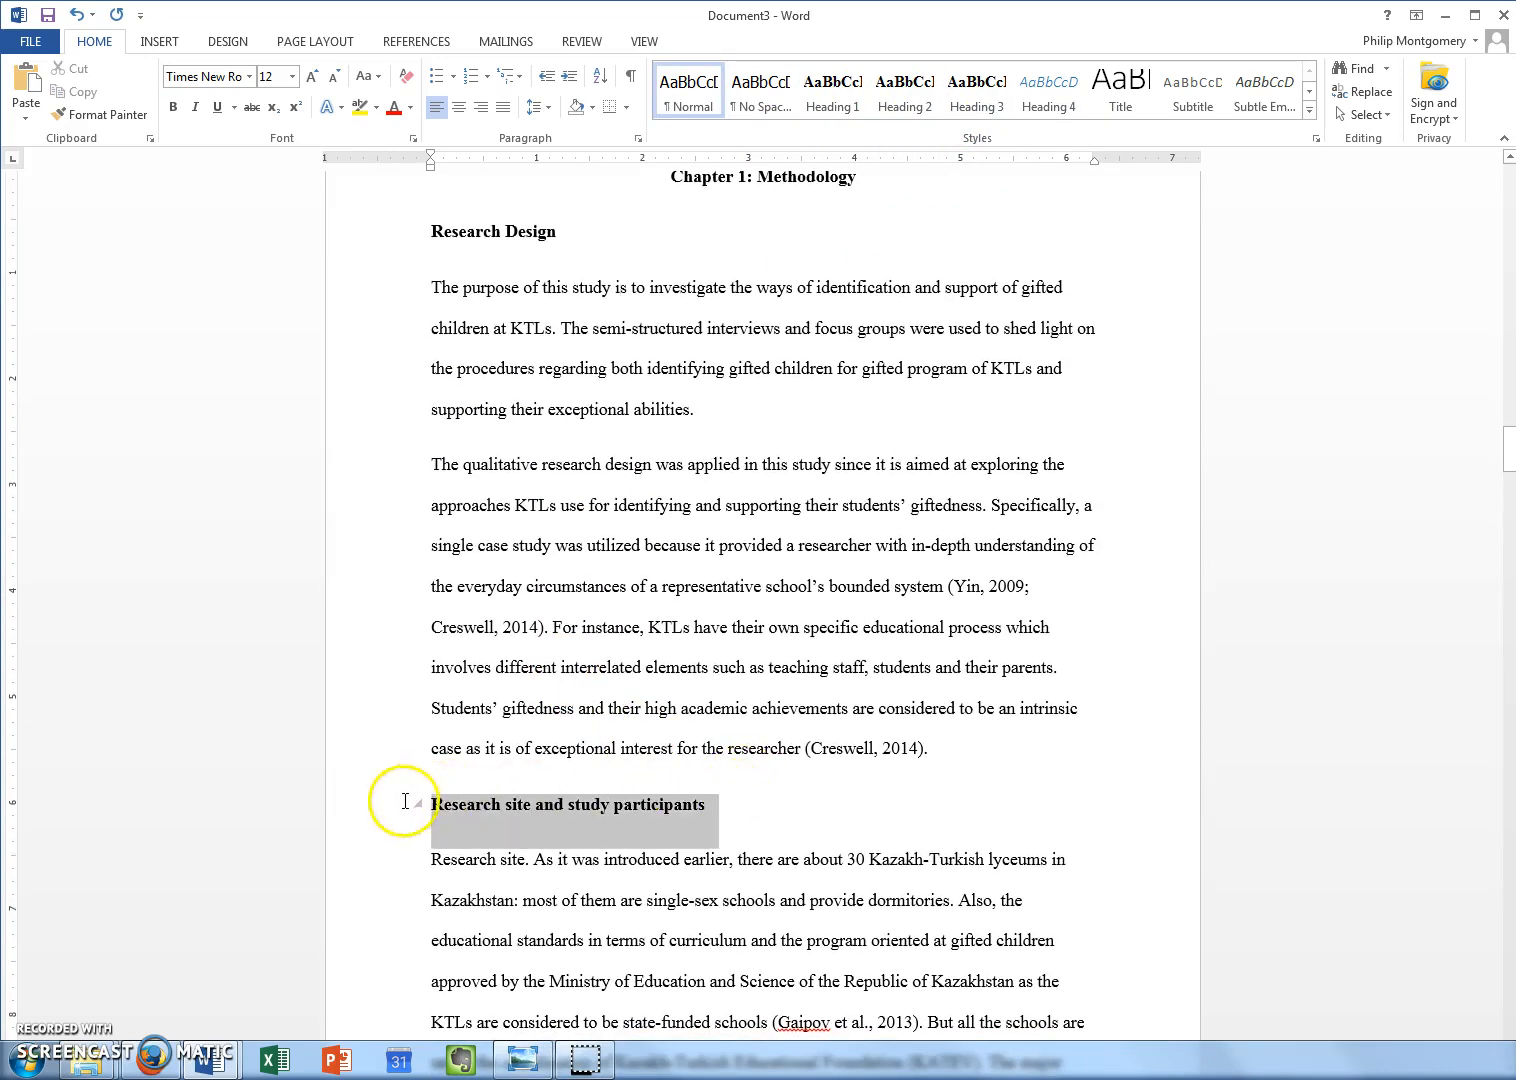
pyautogui.click(835, 425)
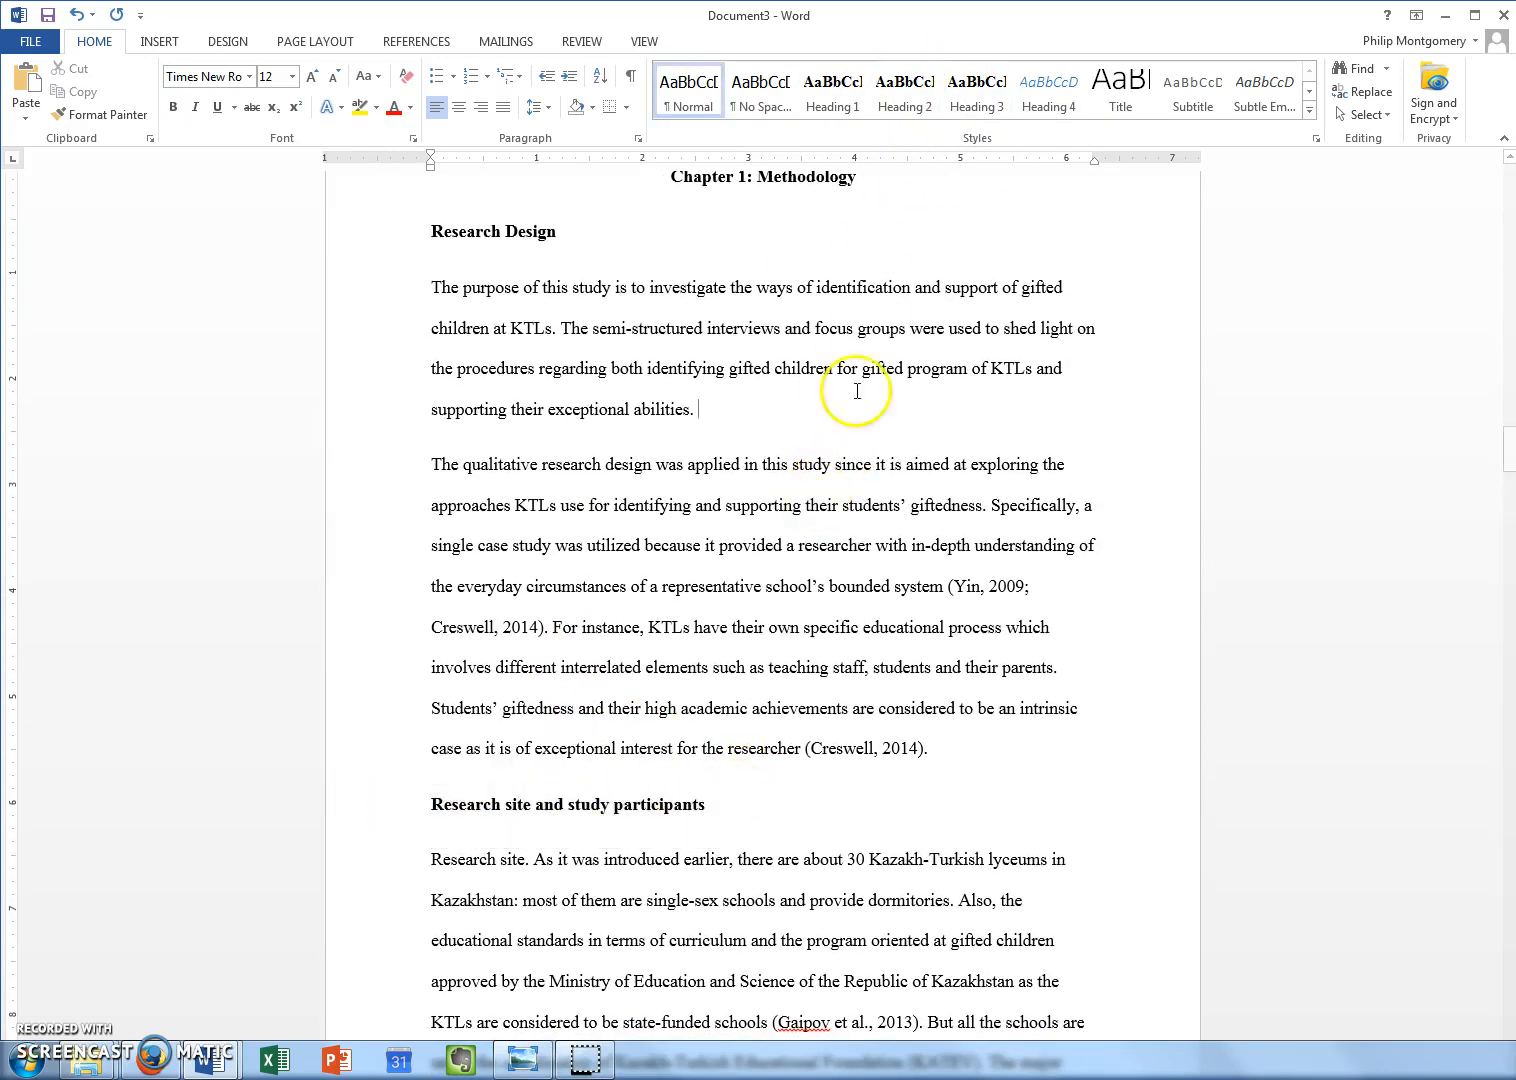
# - Apply the Heading 2 style to the "Data collection methods" subheading on page 4
pyautogui.scroll(-3, 757, 600)
pyautogui.scroll(-4, 756, 600)
pyautogui.scroll(5, 756, 599)
pyautogui.scroll(-1, 704, 645)
pyautogui.scroll(-20, 704, 645)
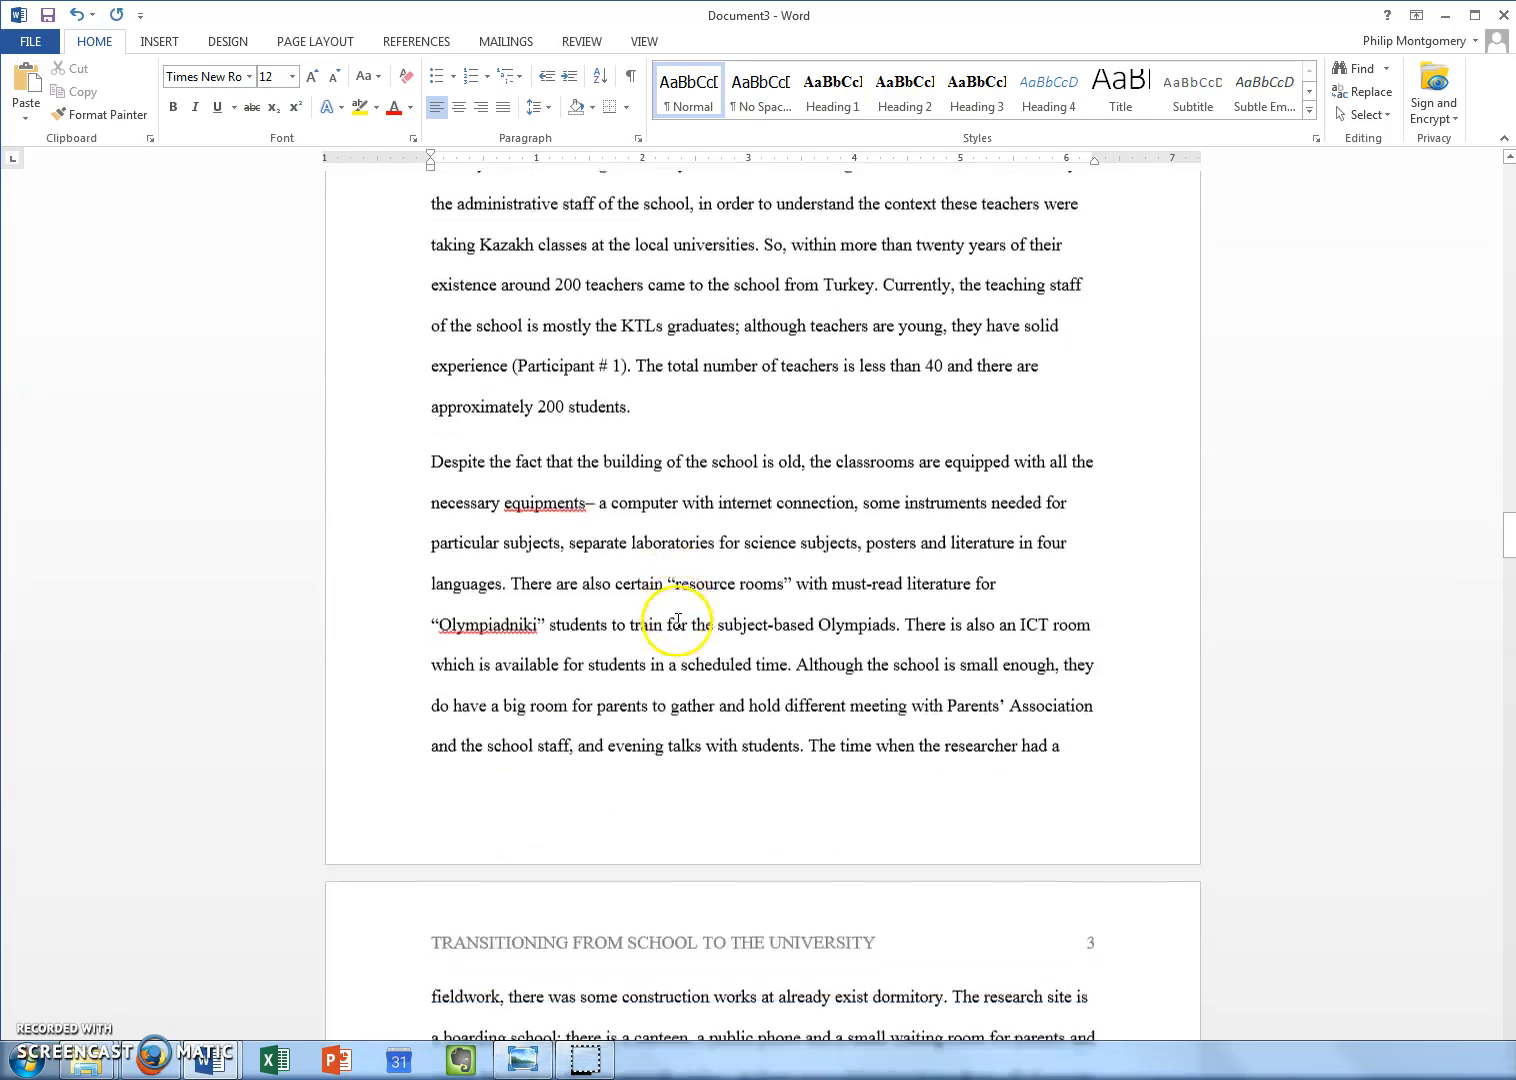
pyautogui.scroll(-20, 678, 621)
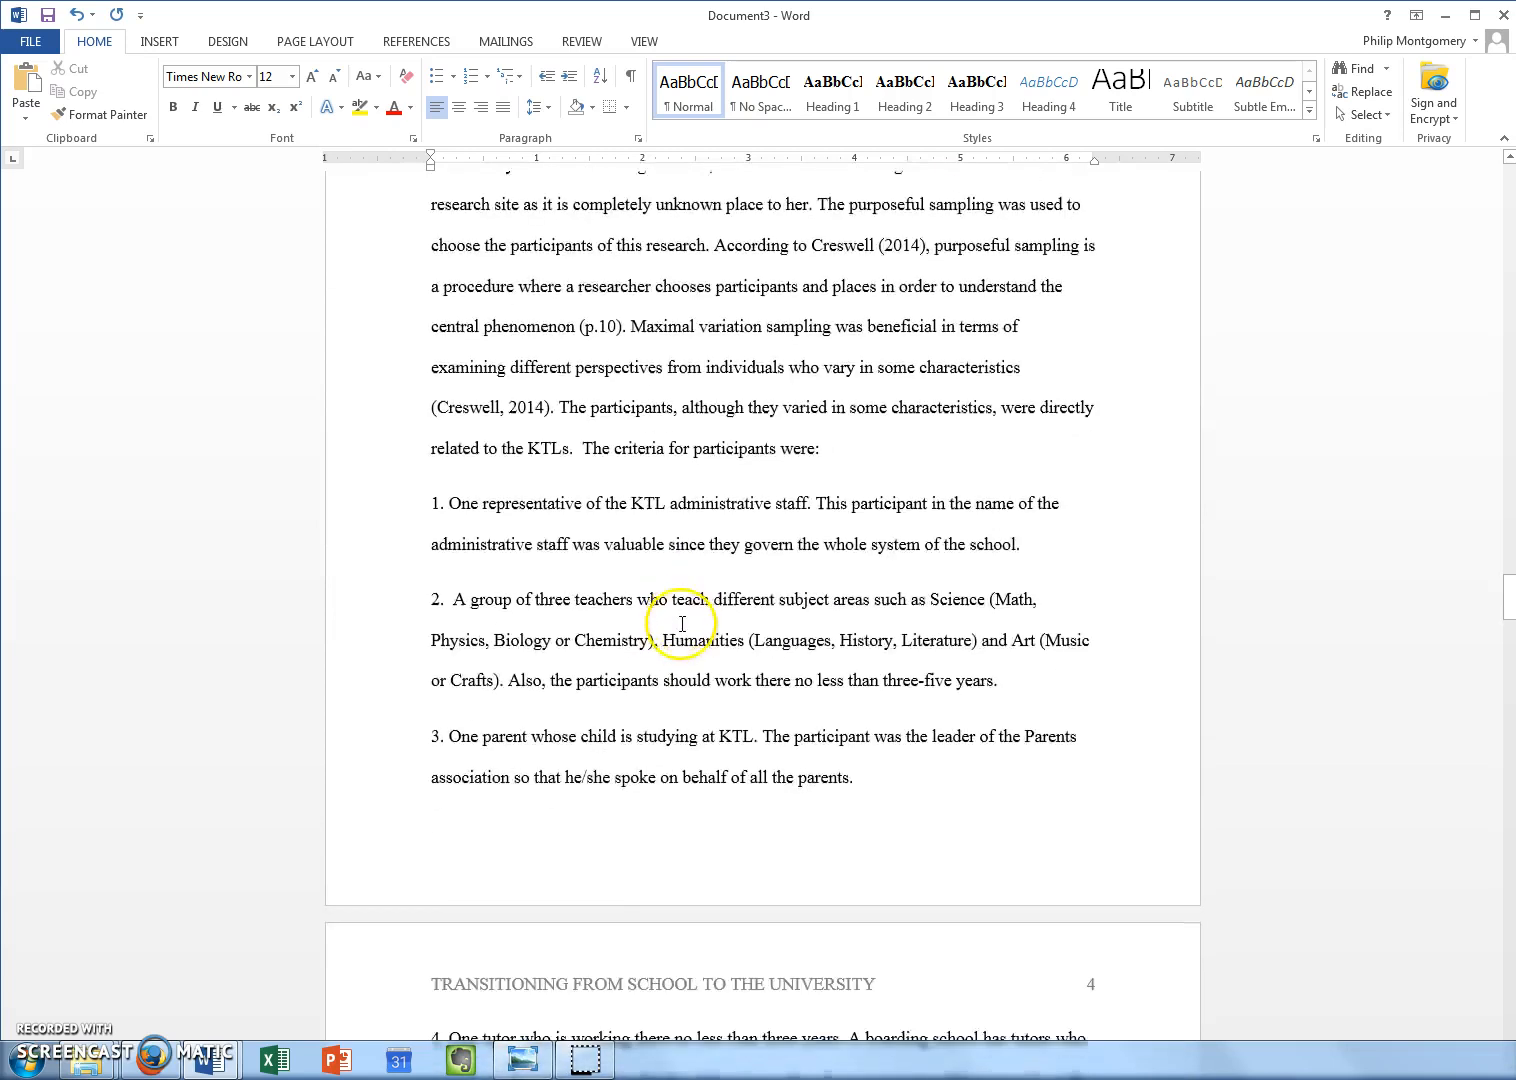
pyautogui.scroll(-5, 672, 637)
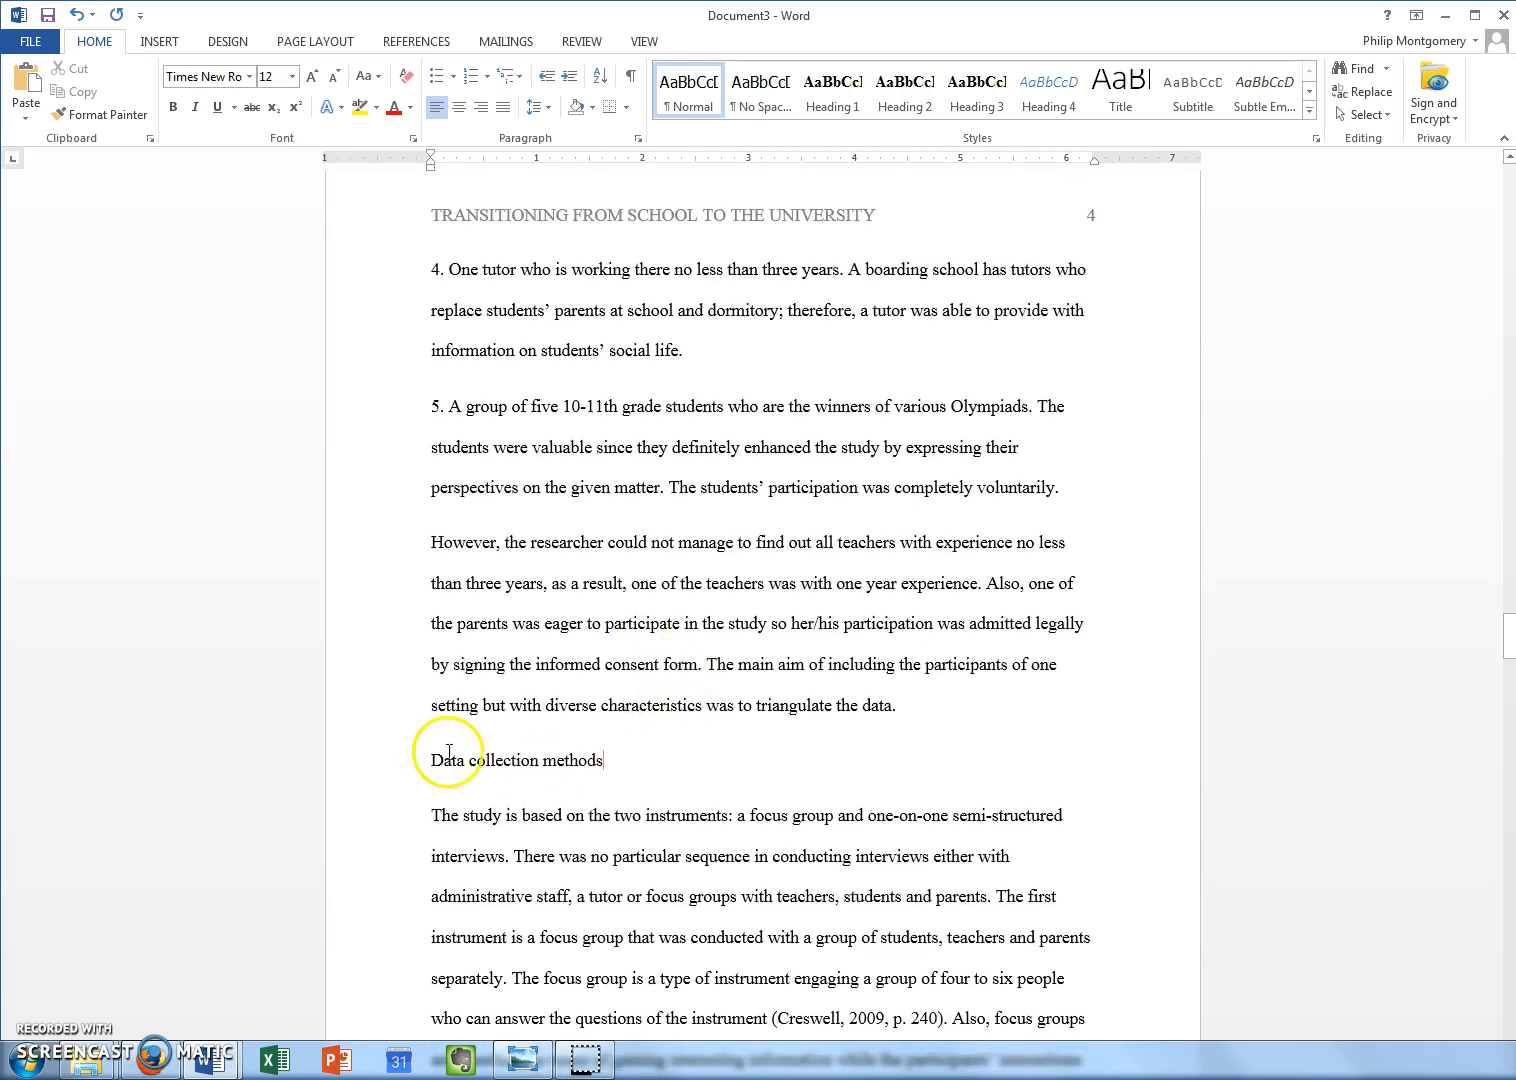
pyautogui.click(405, 745)
pyautogui.click(896, 88)
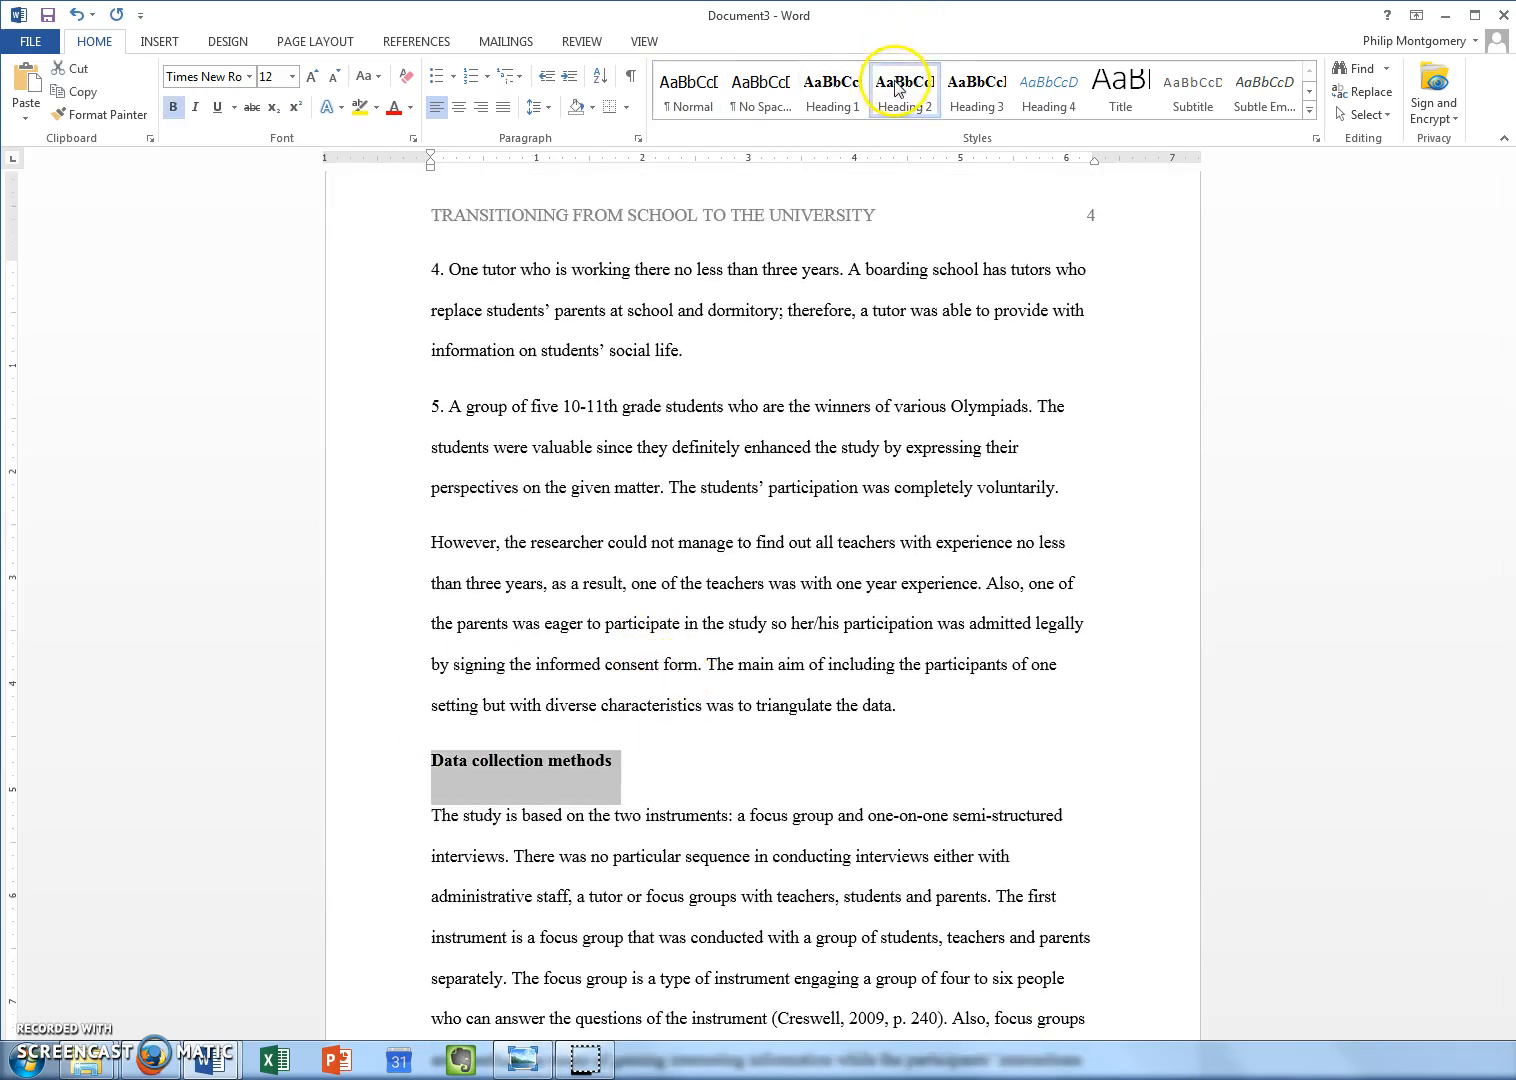
# - Make the run-in heading "Research site." bold and indent it as the first line of its paragraph on page 1
pyautogui.scroll(18, 731, 330)
pyautogui.scroll(20, 731, 338)
pyautogui.scroll(15, 733, 333)
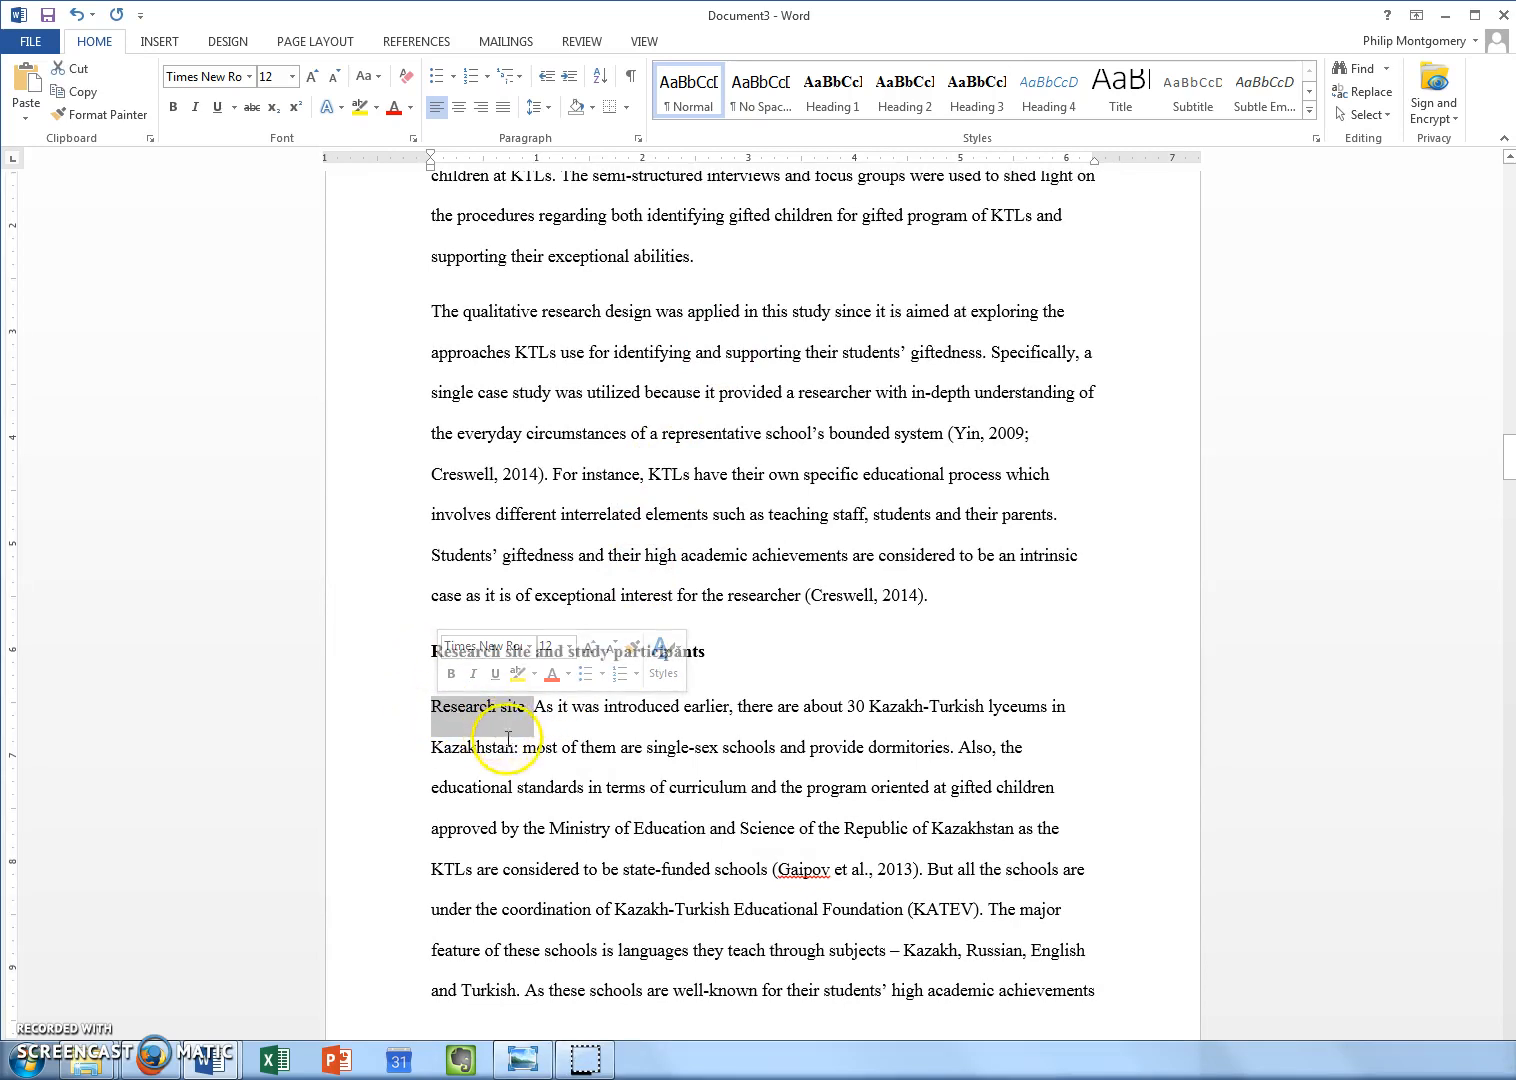
pyautogui.hotkey('ctrl', 'b')
pyautogui.click(438, 711)
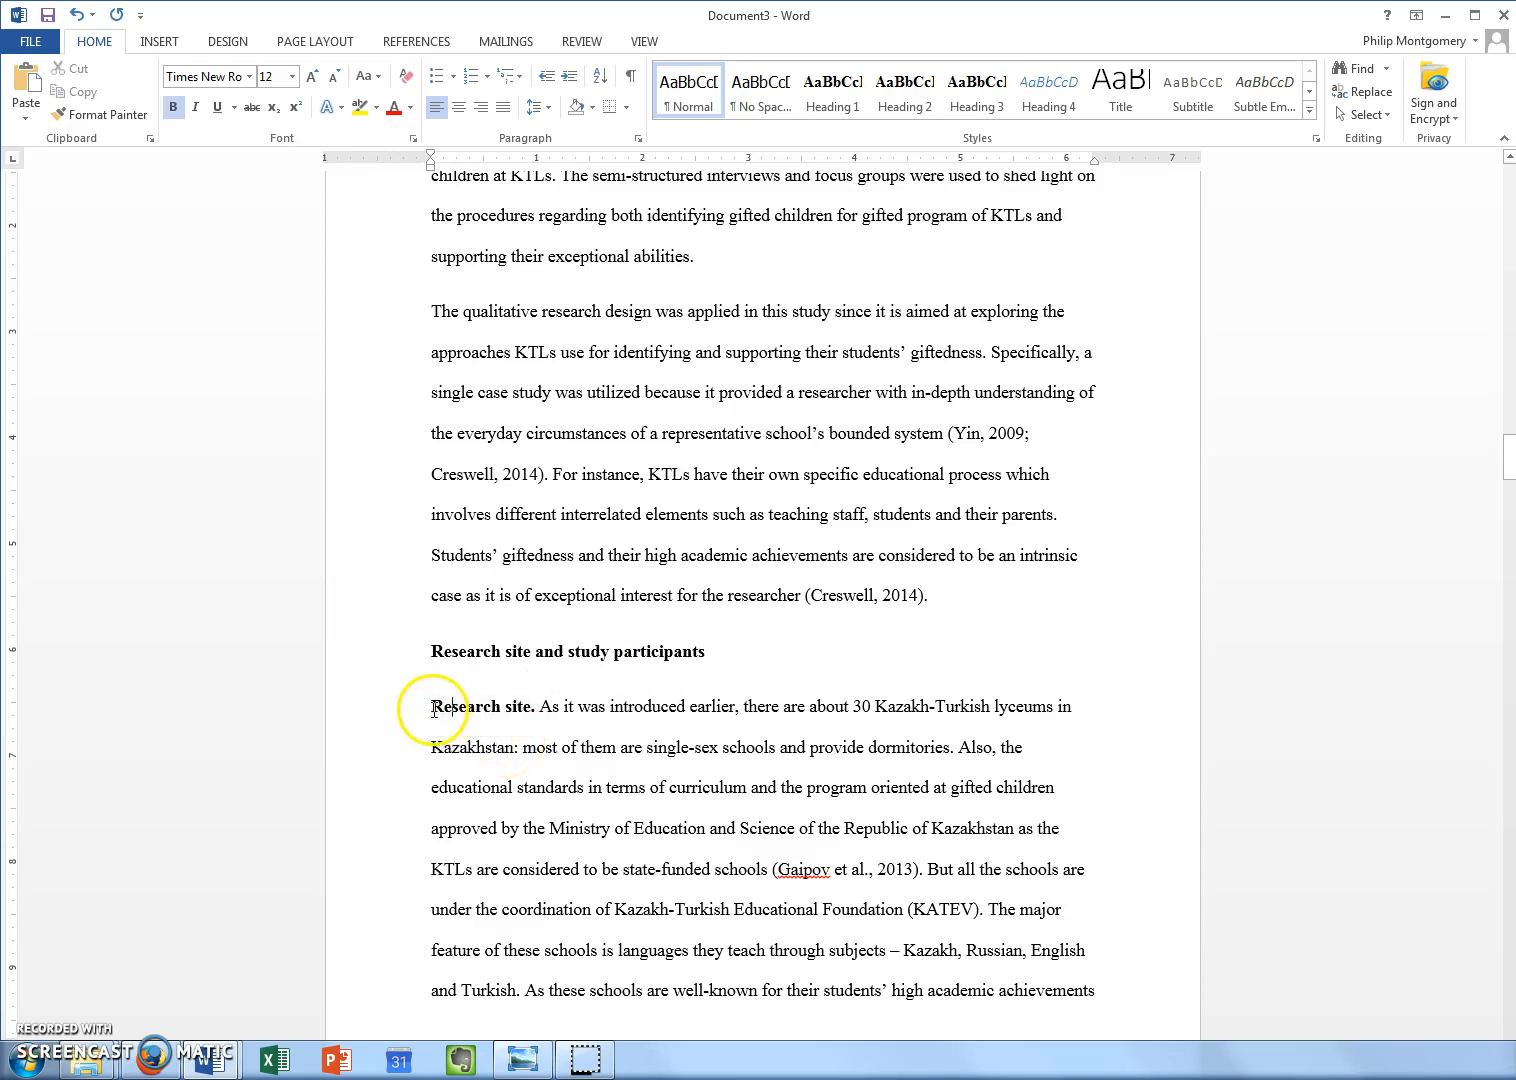
pyautogui.press('Tab')
# - Update the Heading 3 style to match the bold, indented "Research site." run-in heading
pyautogui.moveTo(592, 706); pyautogui.dragTo(484, 706)
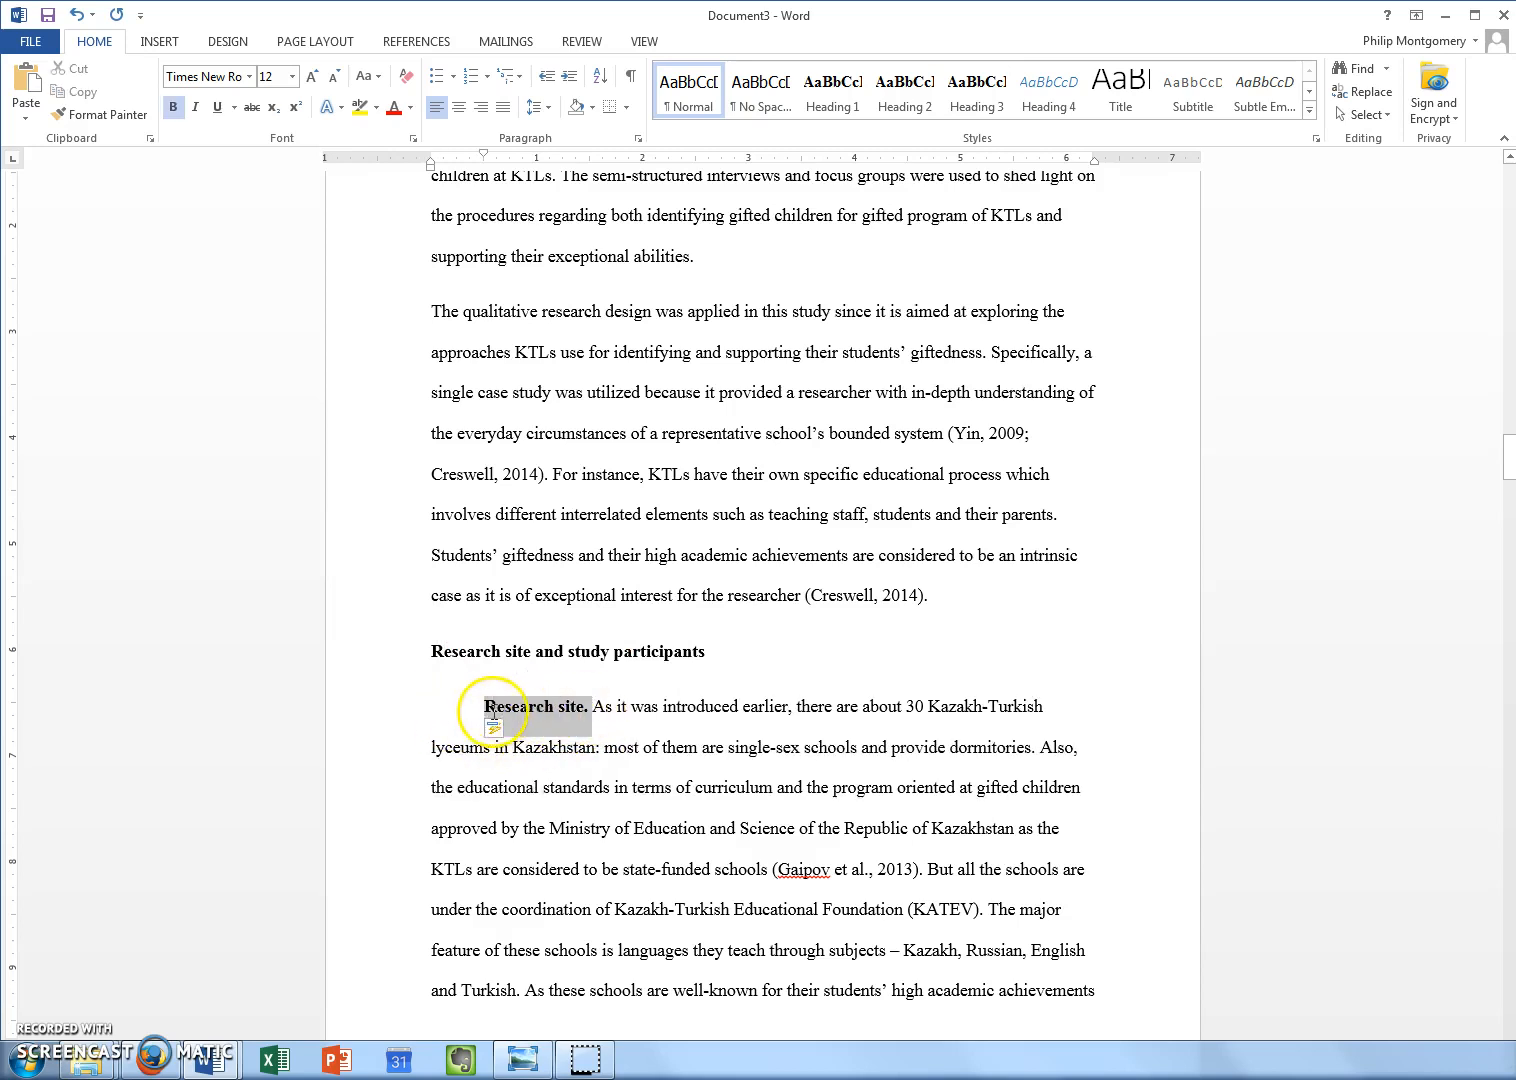
pyautogui.rightClick(993, 103)
pyautogui.click(1030, 116)
pyautogui.click(616, 740)
pyautogui.scroll(-4, 600, 740)
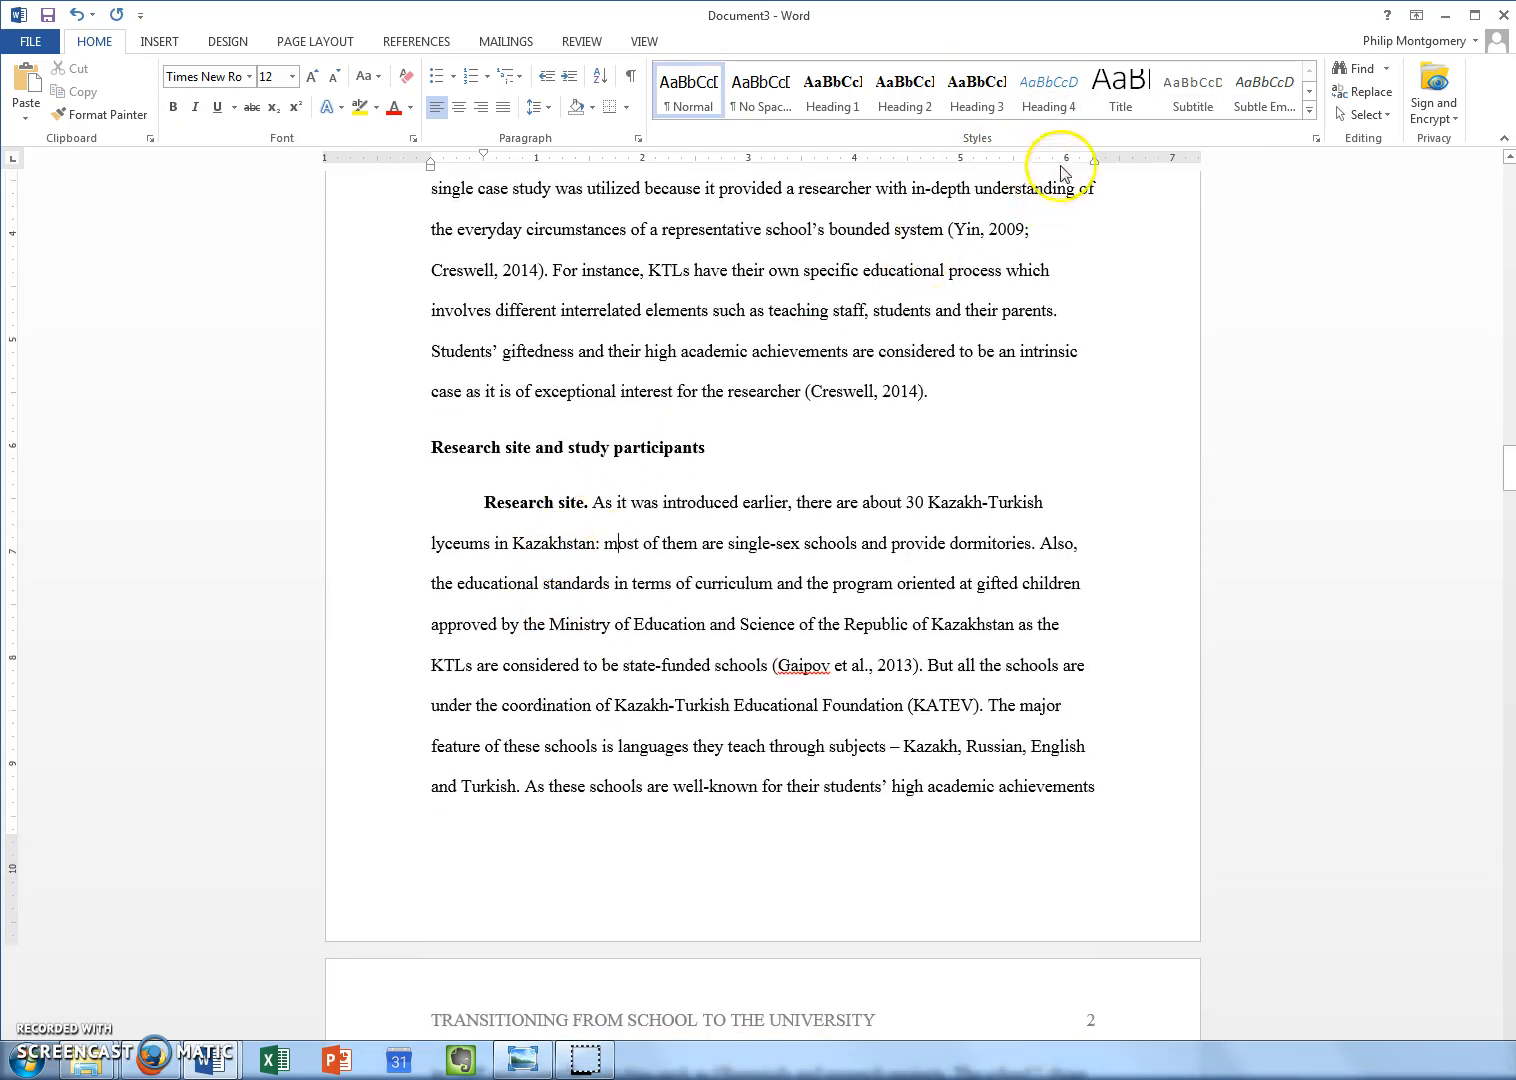
# - Try italics on the "Research site." run-in heading, then remove them again
pyautogui.moveTo(576, 508); pyautogui.dragTo(492, 511)
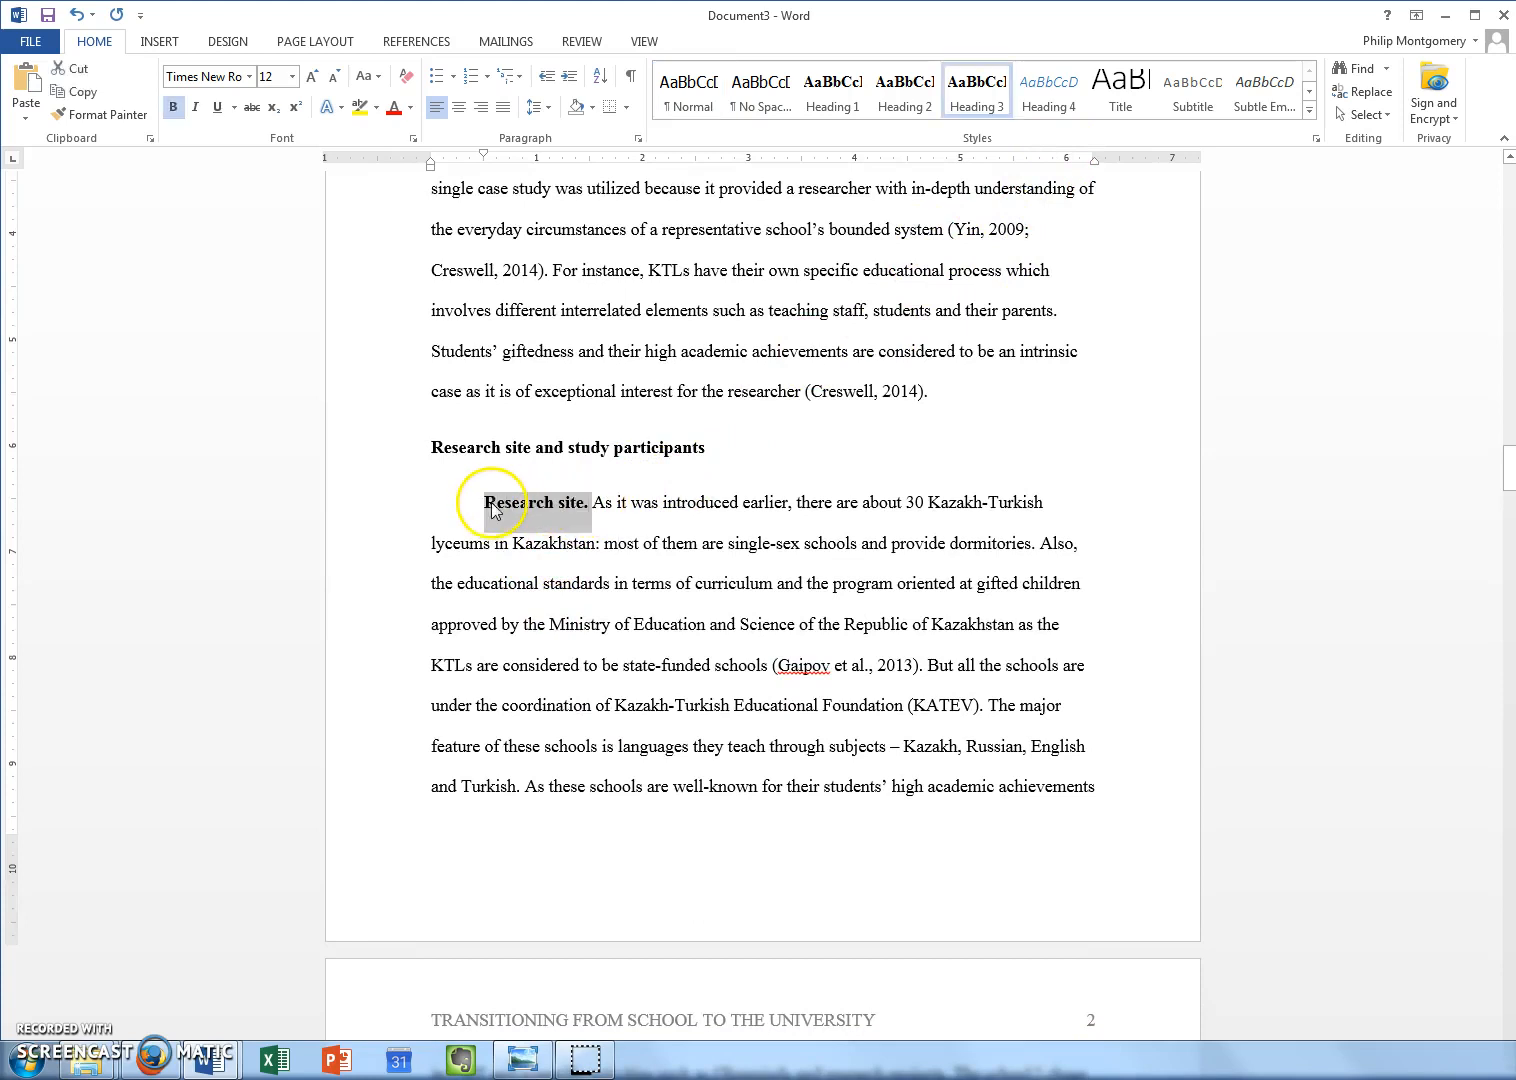
pyautogui.hotkey('ctrl', 'i')
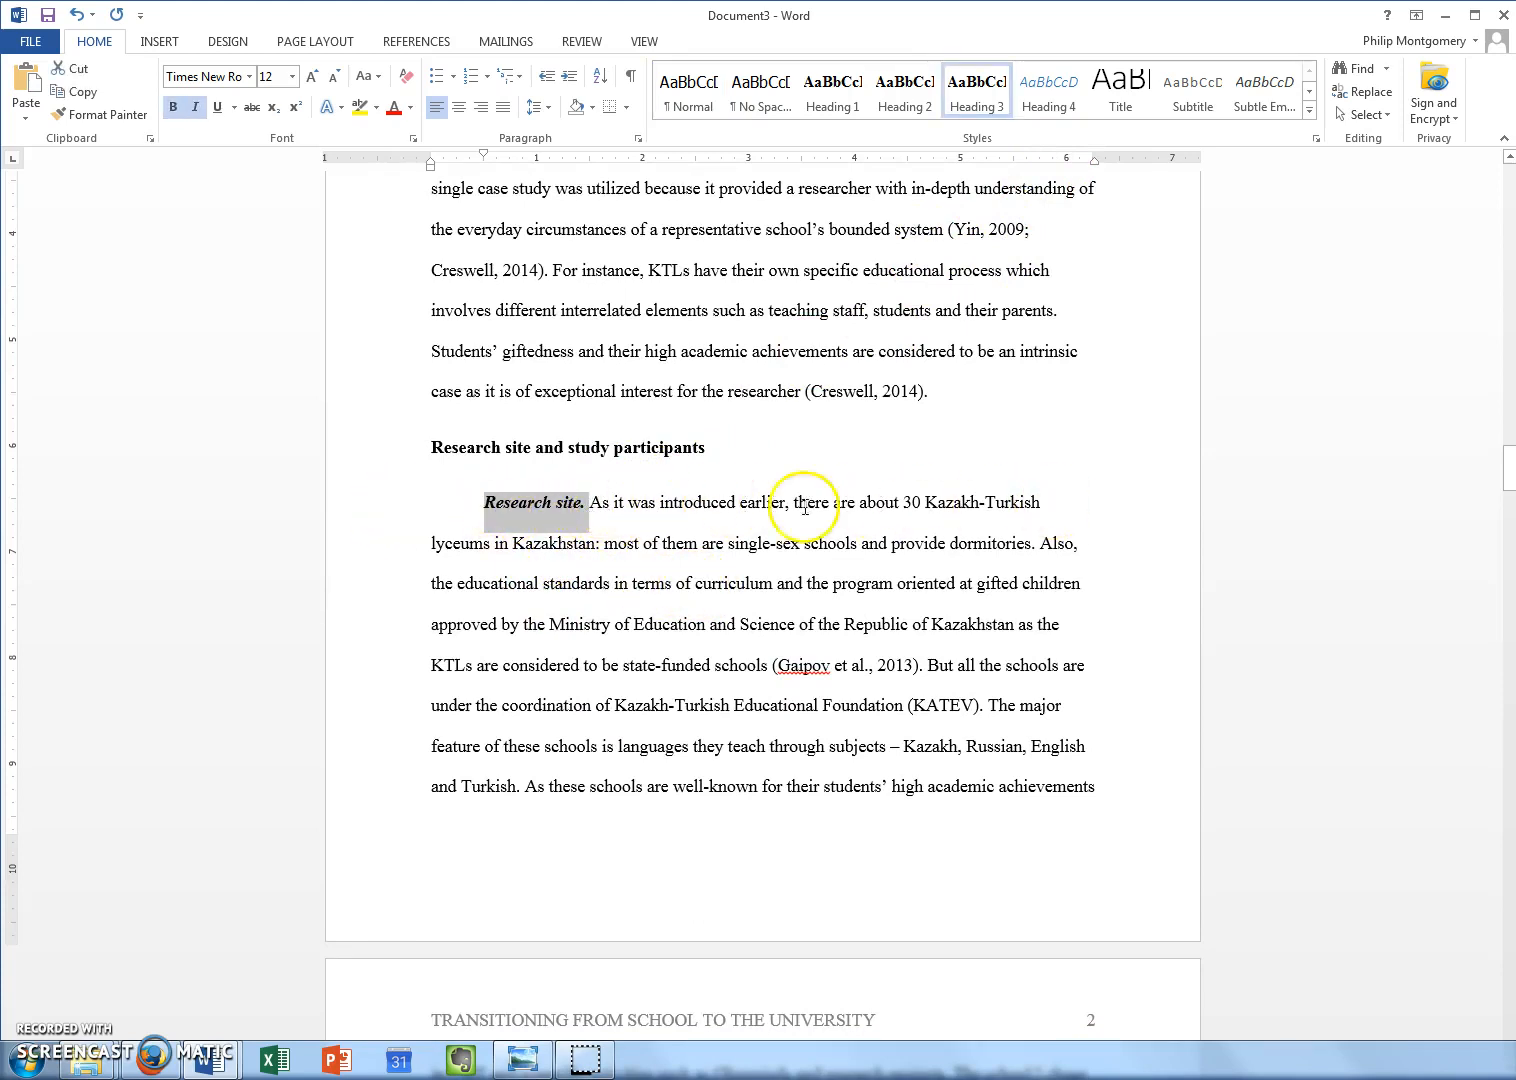
pyautogui.hotkey('ctrl', 'i')
pyautogui.click(550, 543)
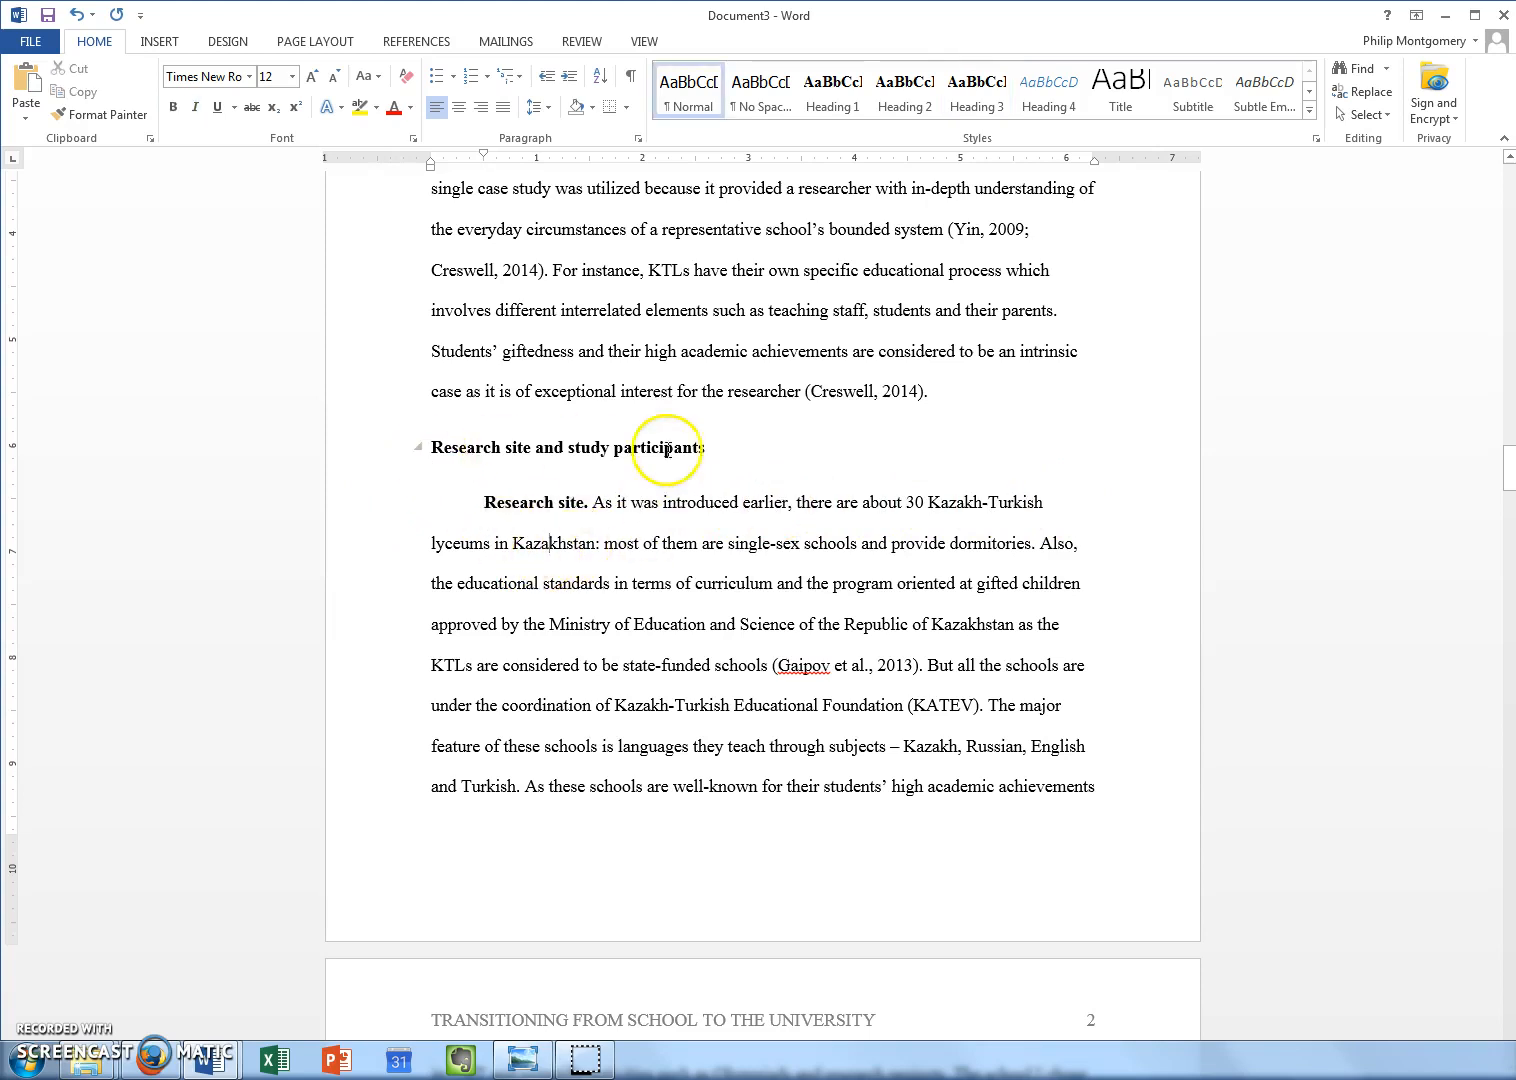
# - Delete the space before "Study participants." on page 3, apply Heading 3 to that phrase and indent it
pyautogui.scroll(-8, 555, 510)
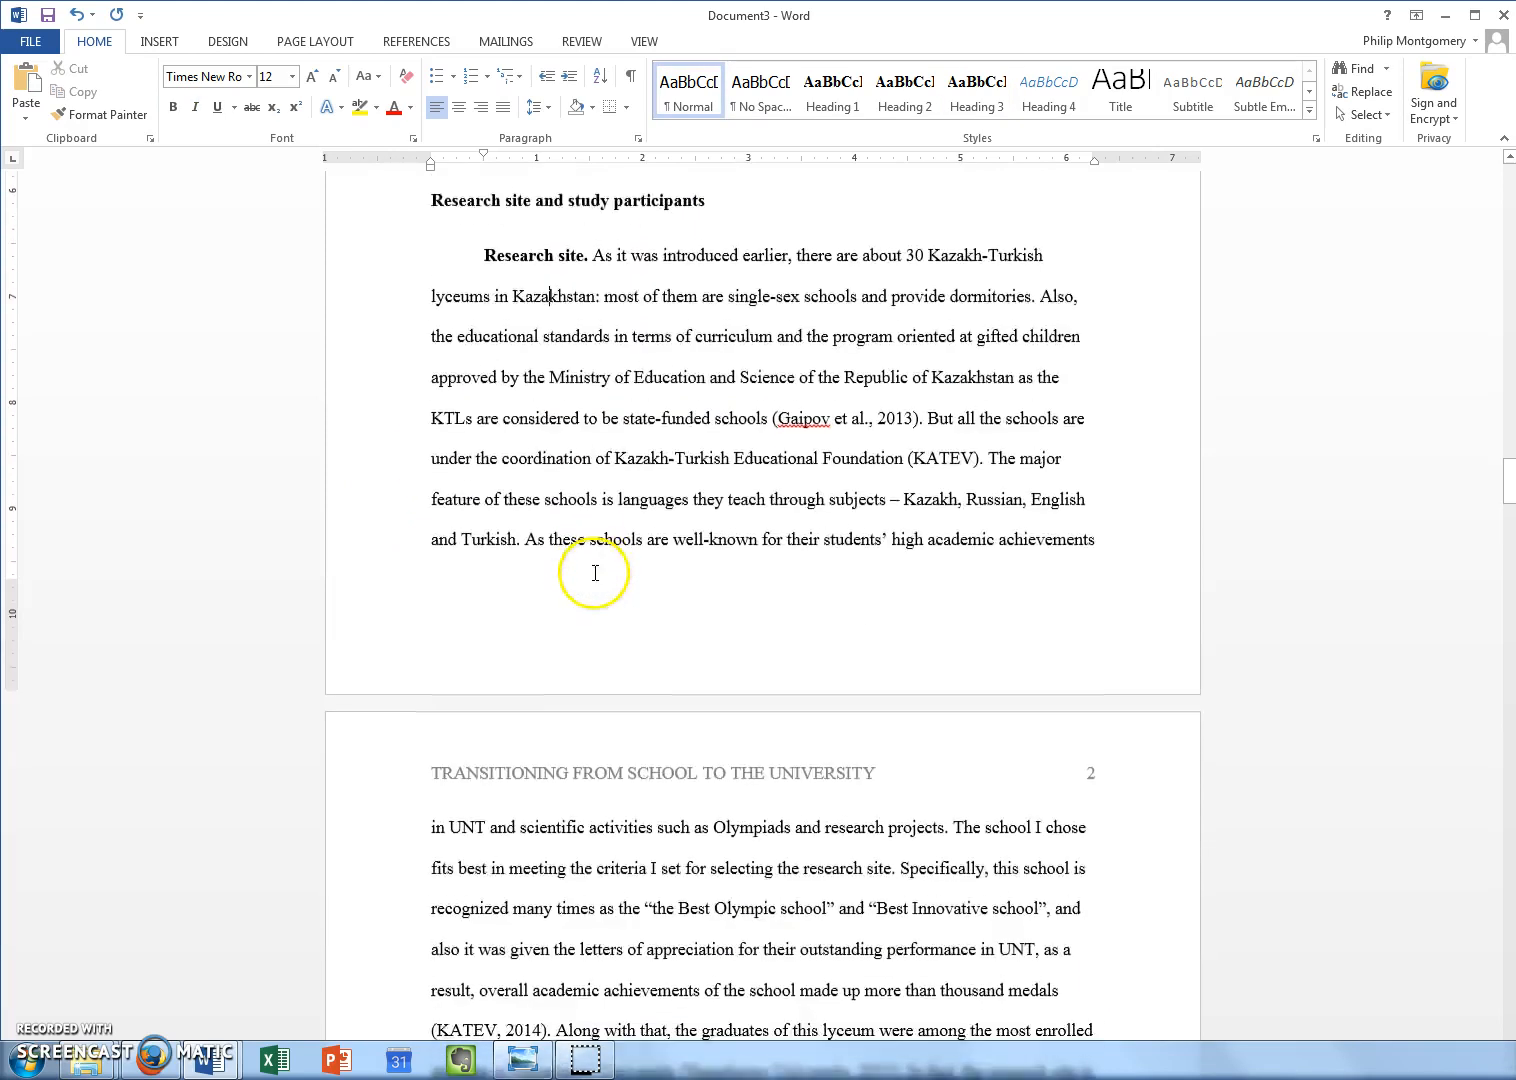
pyautogui.scroll(-8, 599, 663)
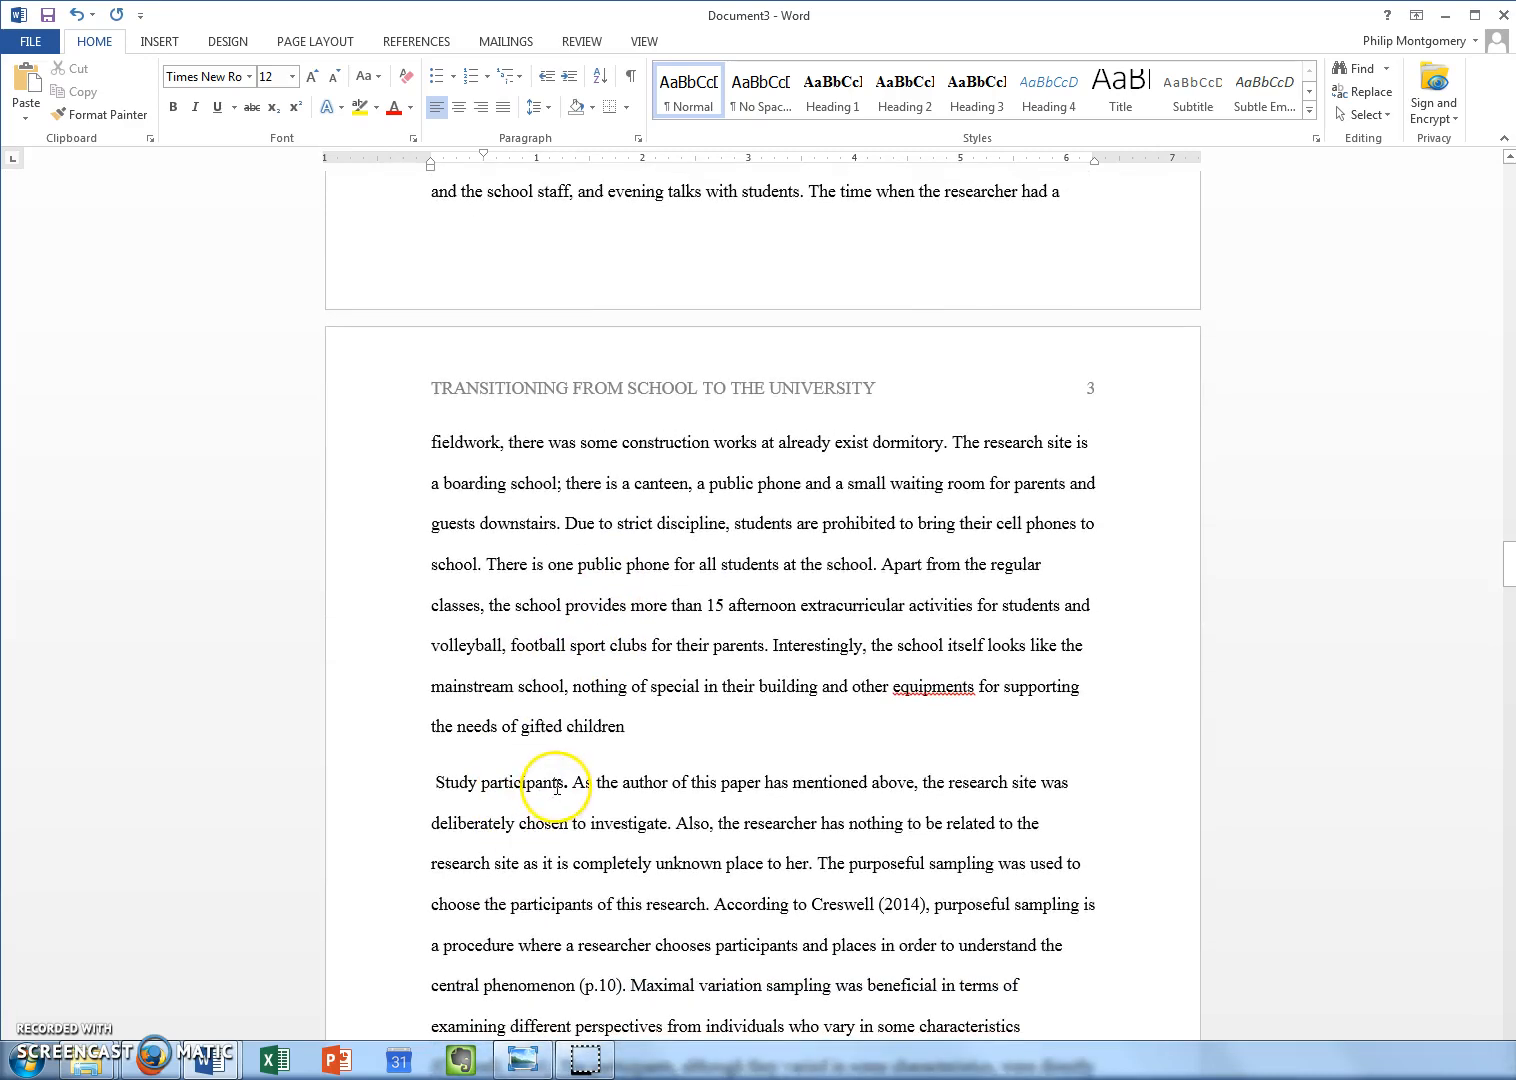
pyautogui.click(430, 782)
pyautogui.press('Delete')
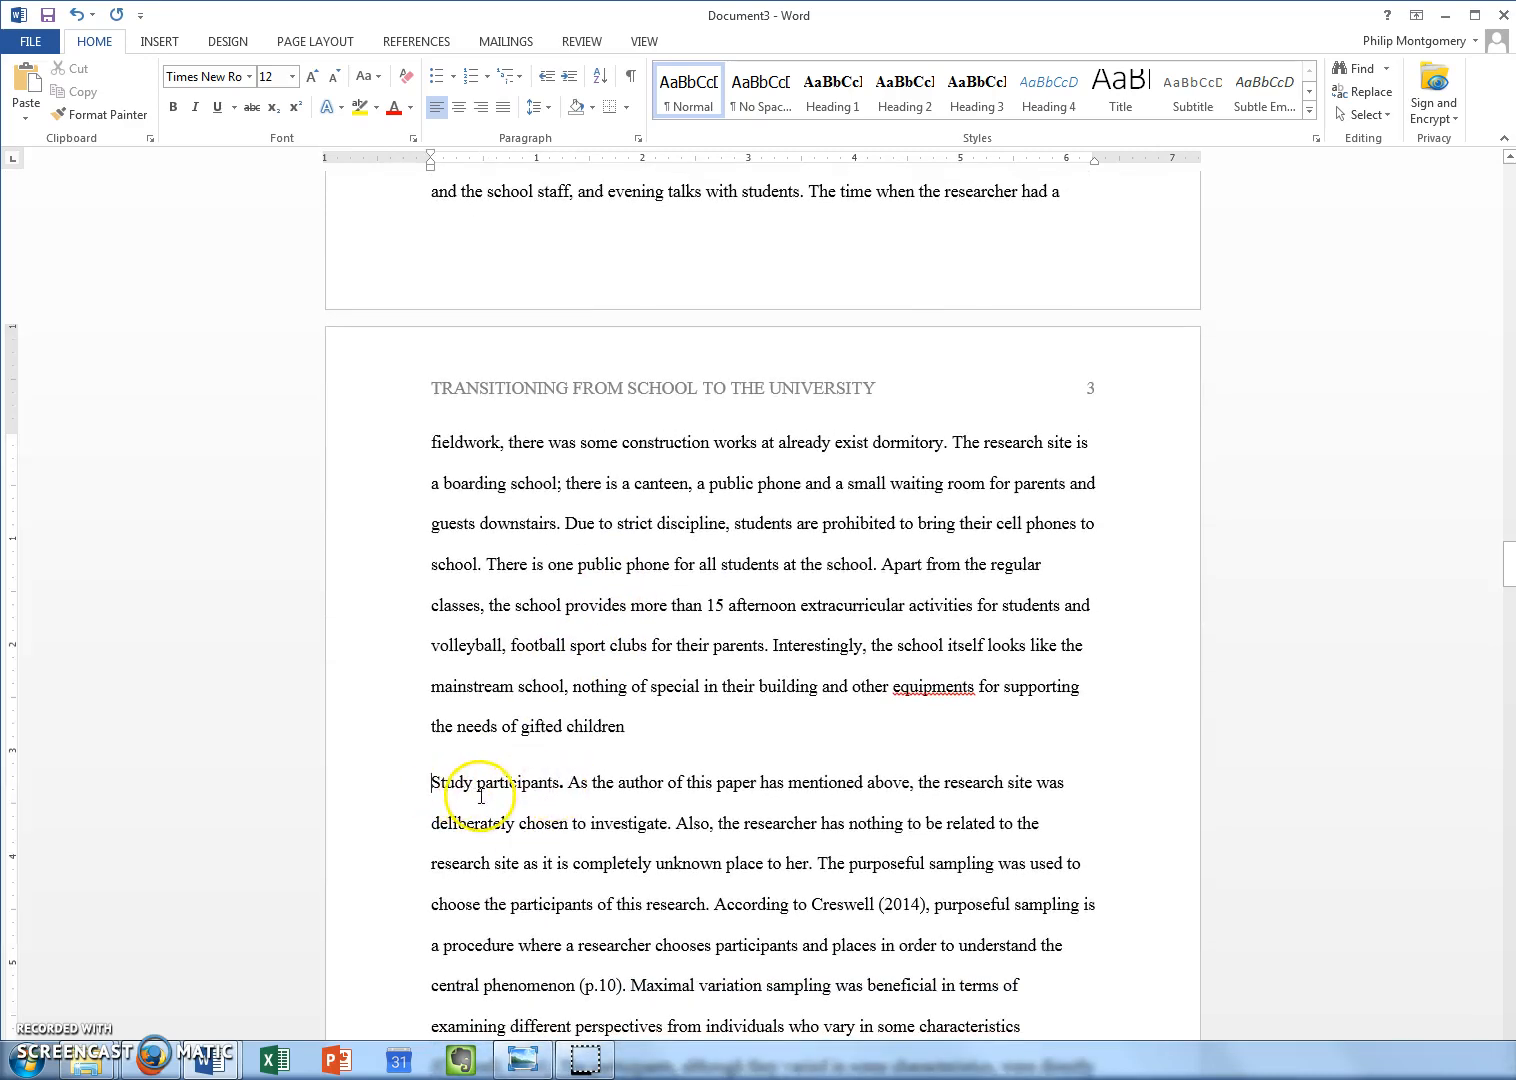
pyautogui.moveTo(566, 787); pyautogui.dragTo(441, 787)
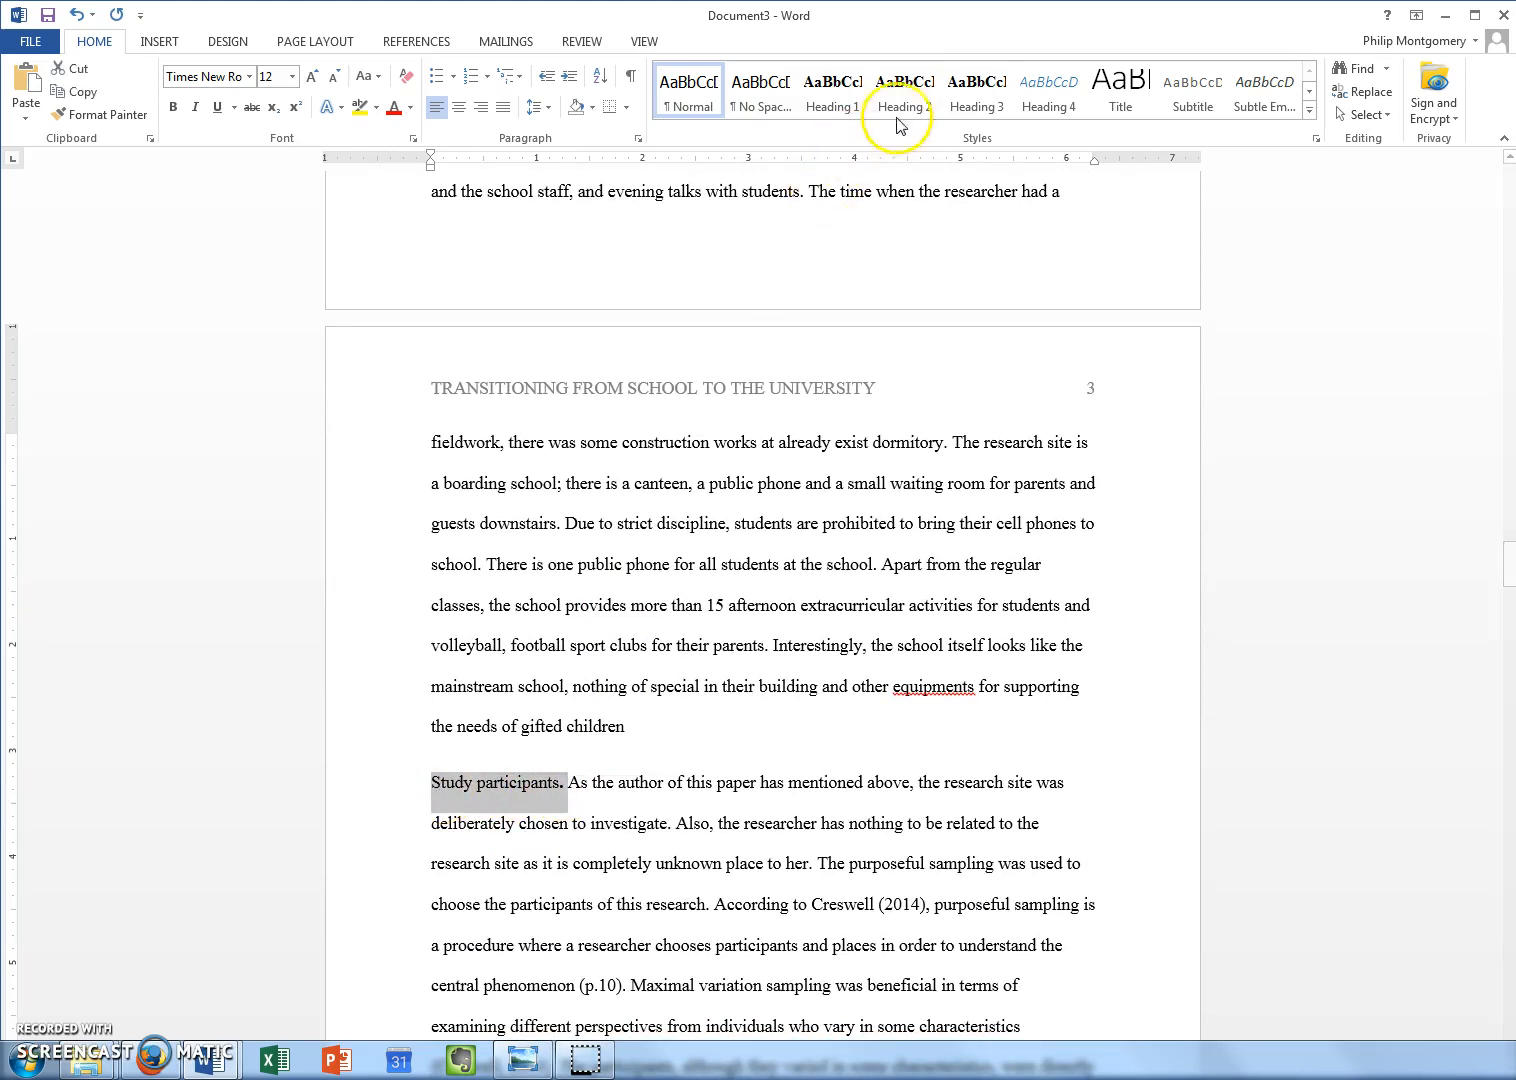
pyautogui.click(956, 106)
pyautogui.click(436, 782)
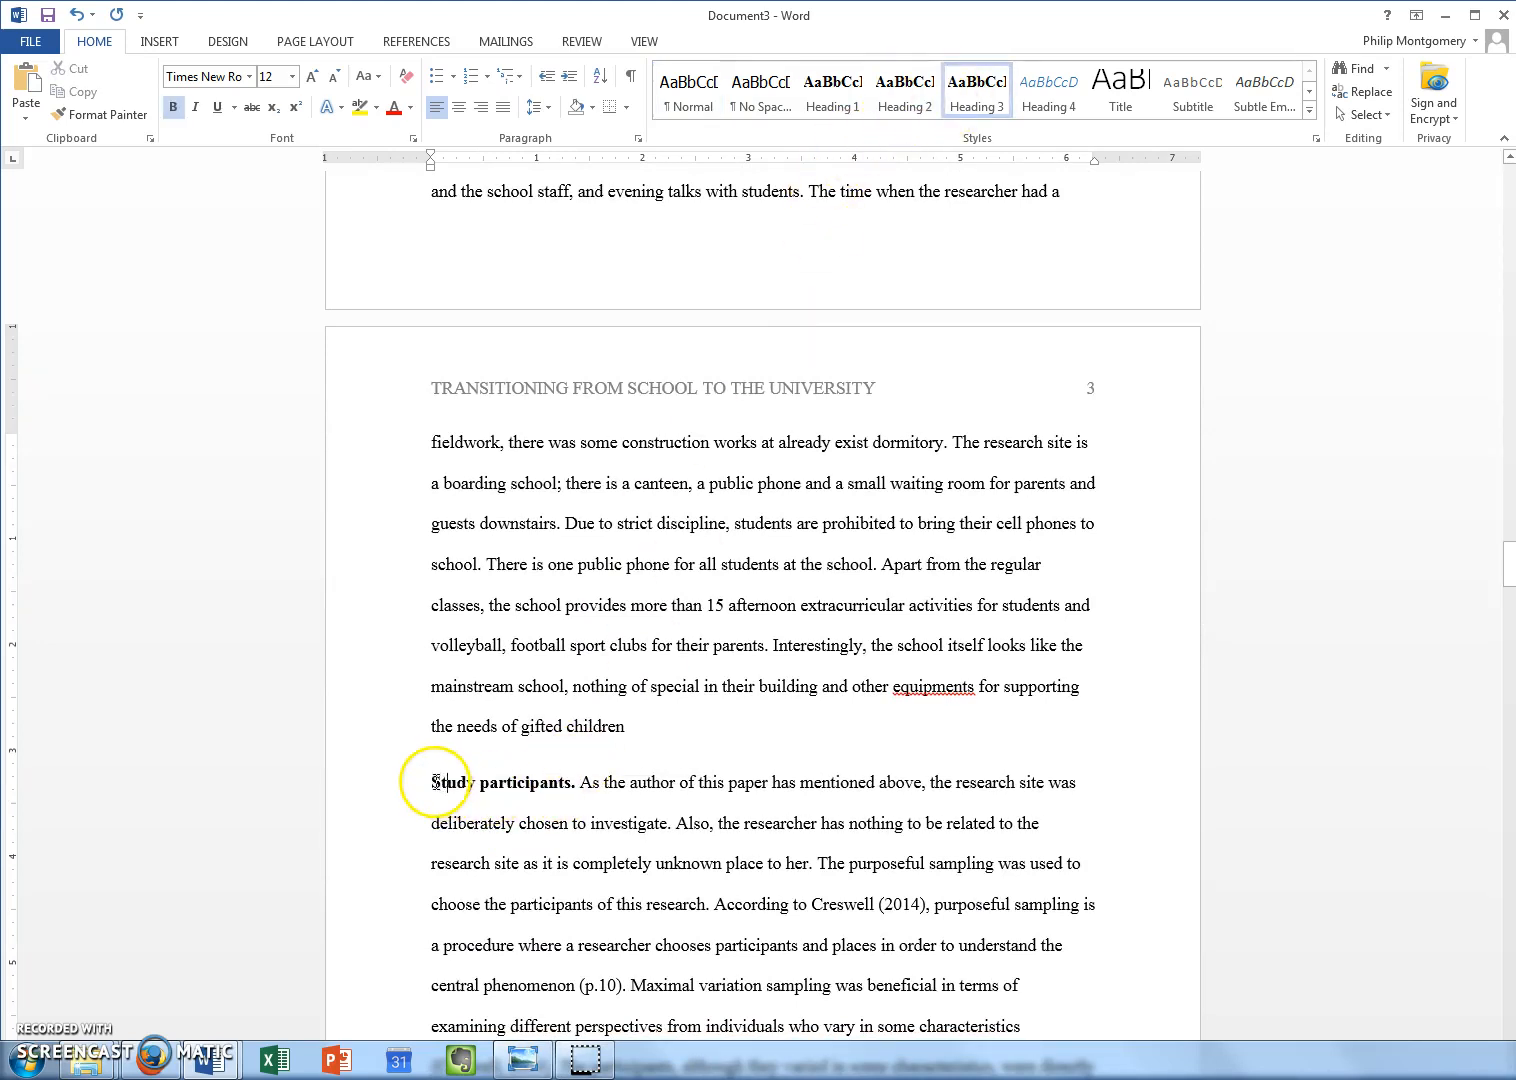
pyautogui.press('Tab')
# - Start a custom table of contents below the "Table of Contents" title on page ii, showing 3 levels
pyautogui.scroll(7, 637, 790)
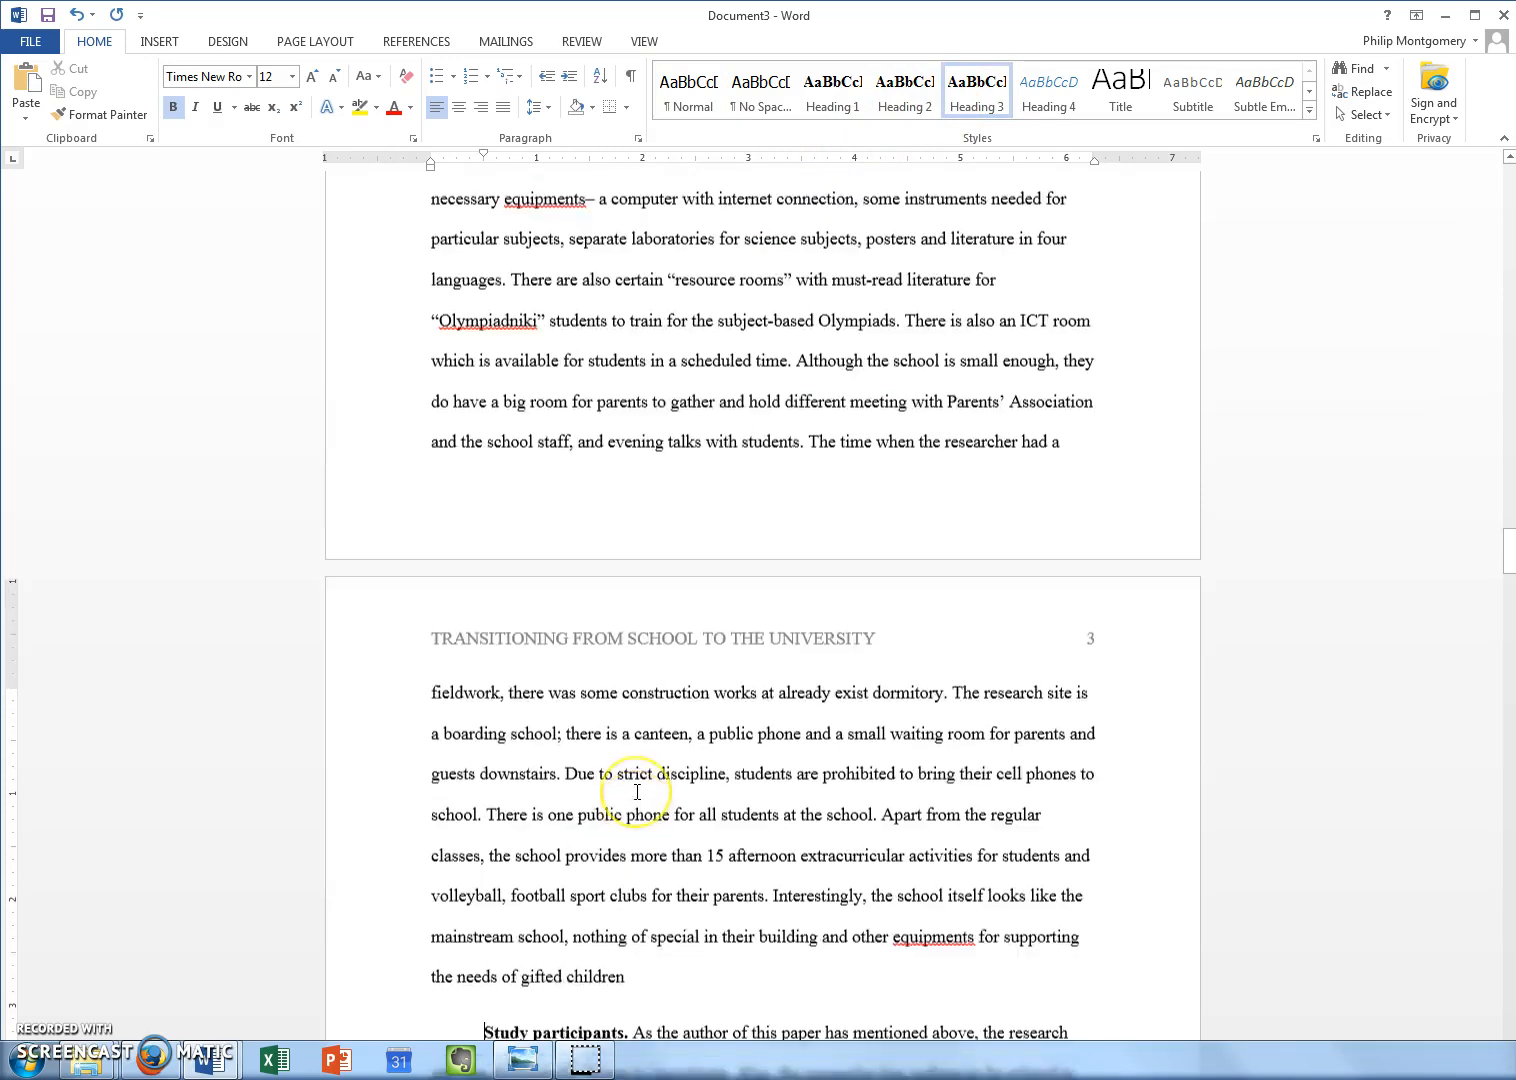
pyautogui.scroll(15, 637, 790)
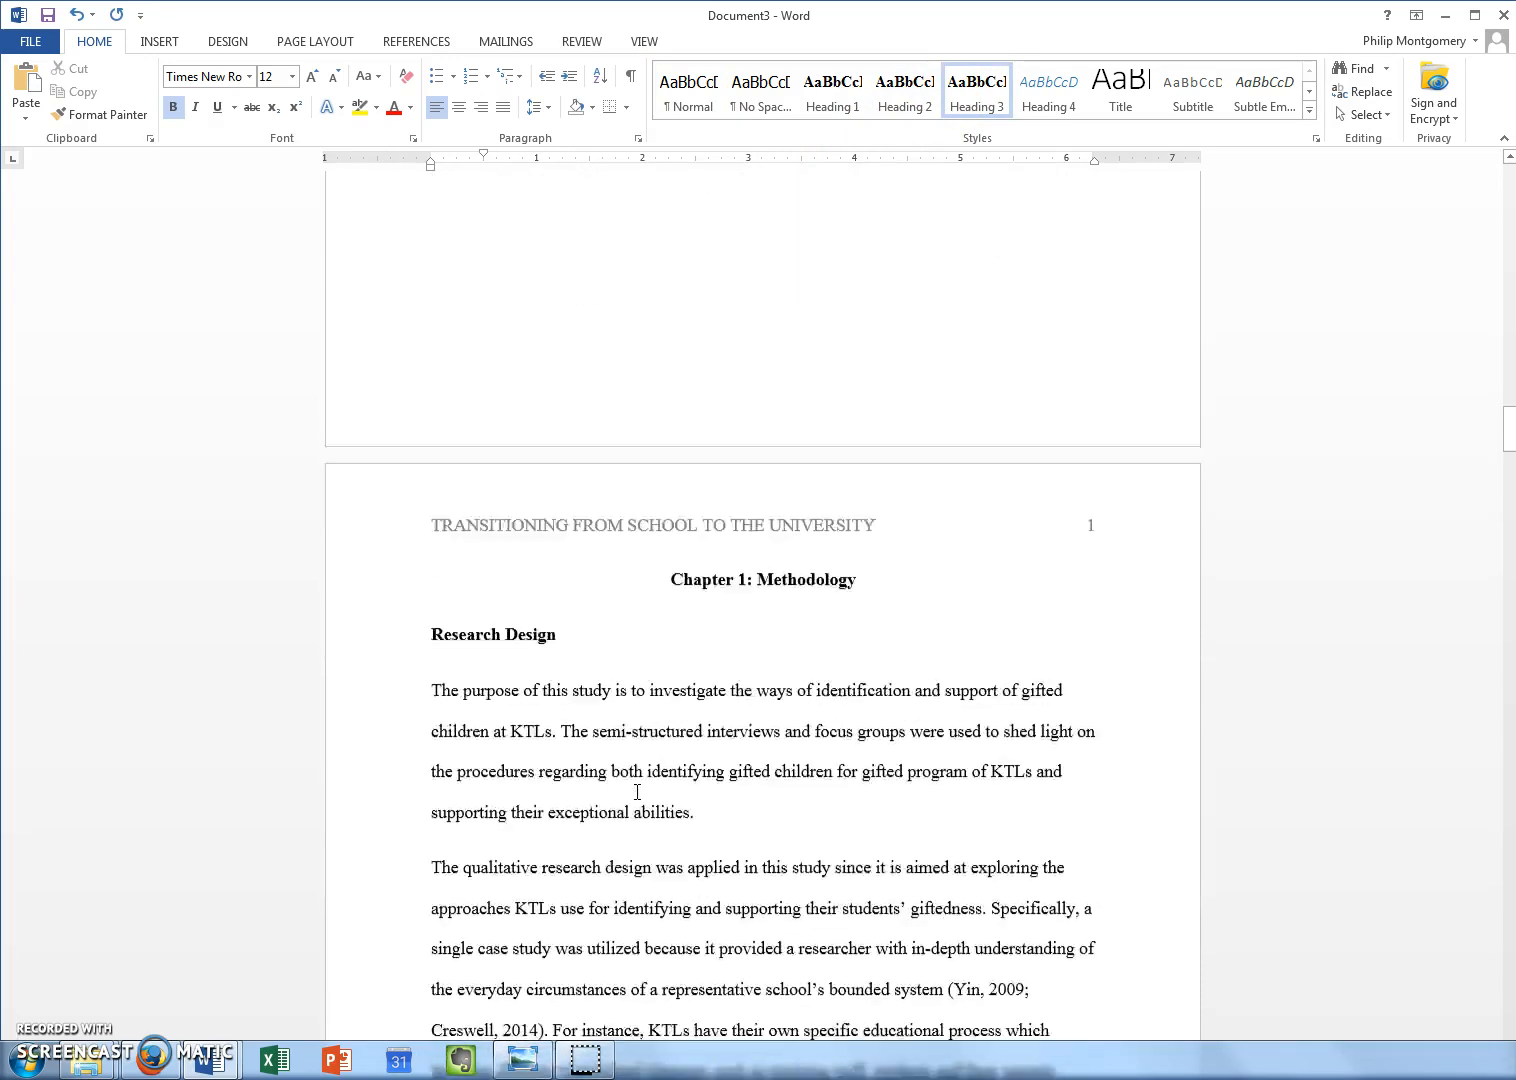
pyautogui.scroll(10, 637, 791)
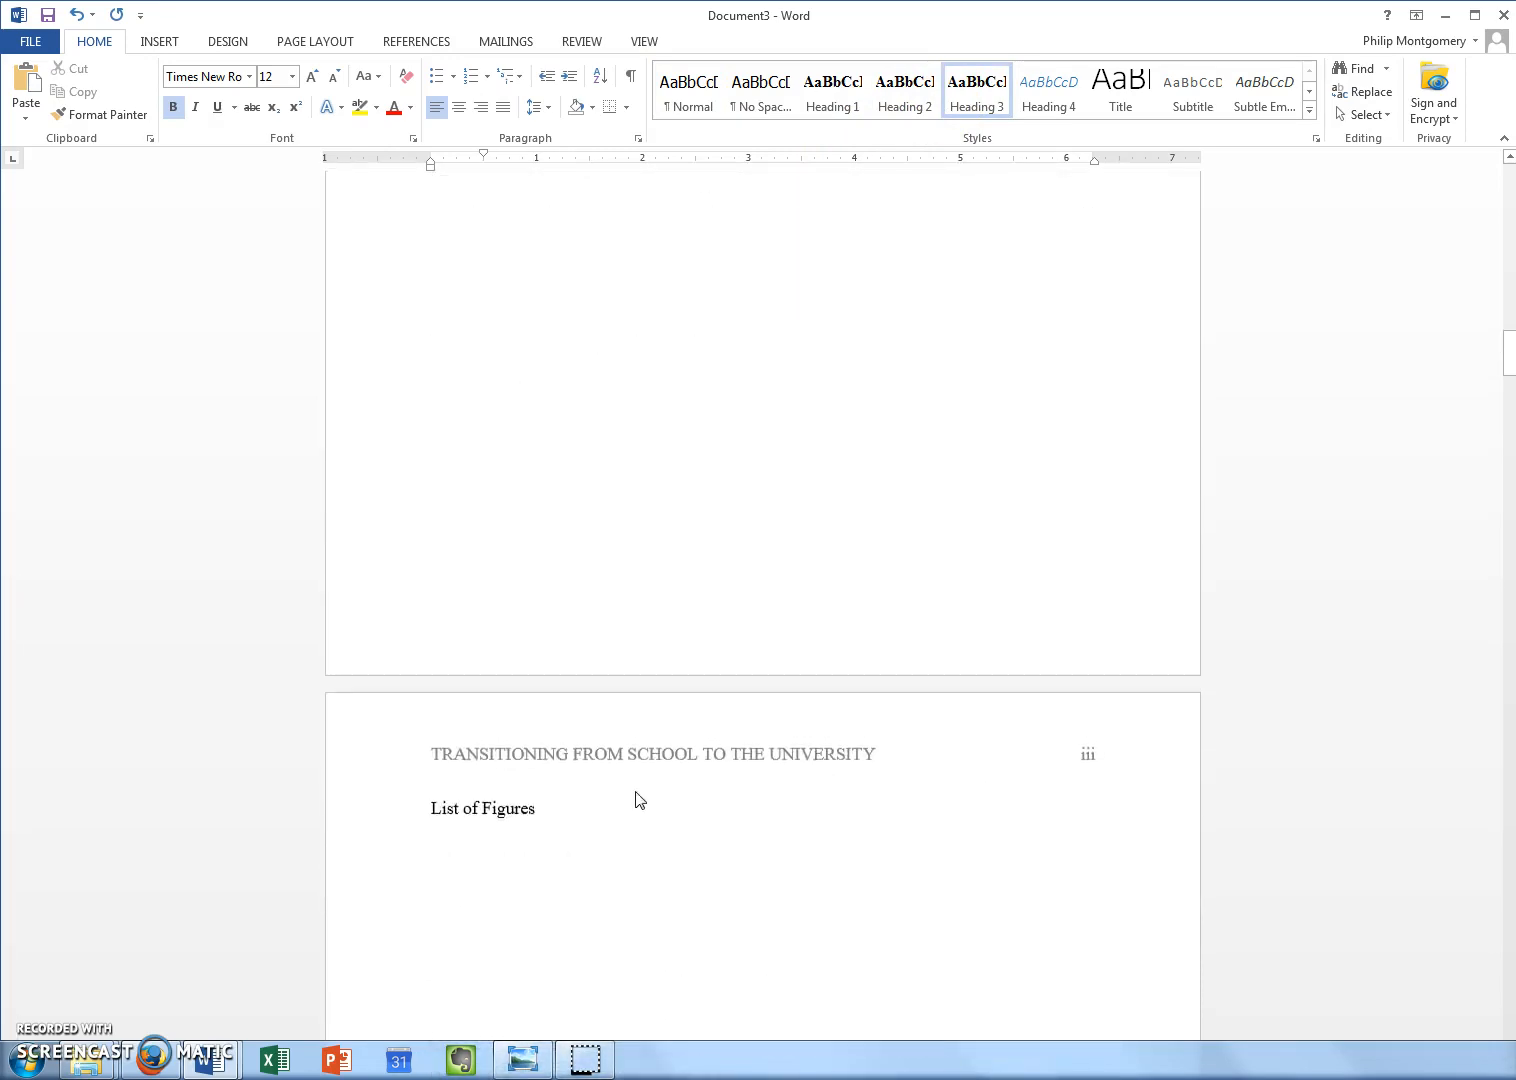
pyautogui.scroll(-7, 637, 791)
pyautogui.scroll(1, 636, 792)
pyautogui.click(585, 636)
pyautogui.click(546, 525)
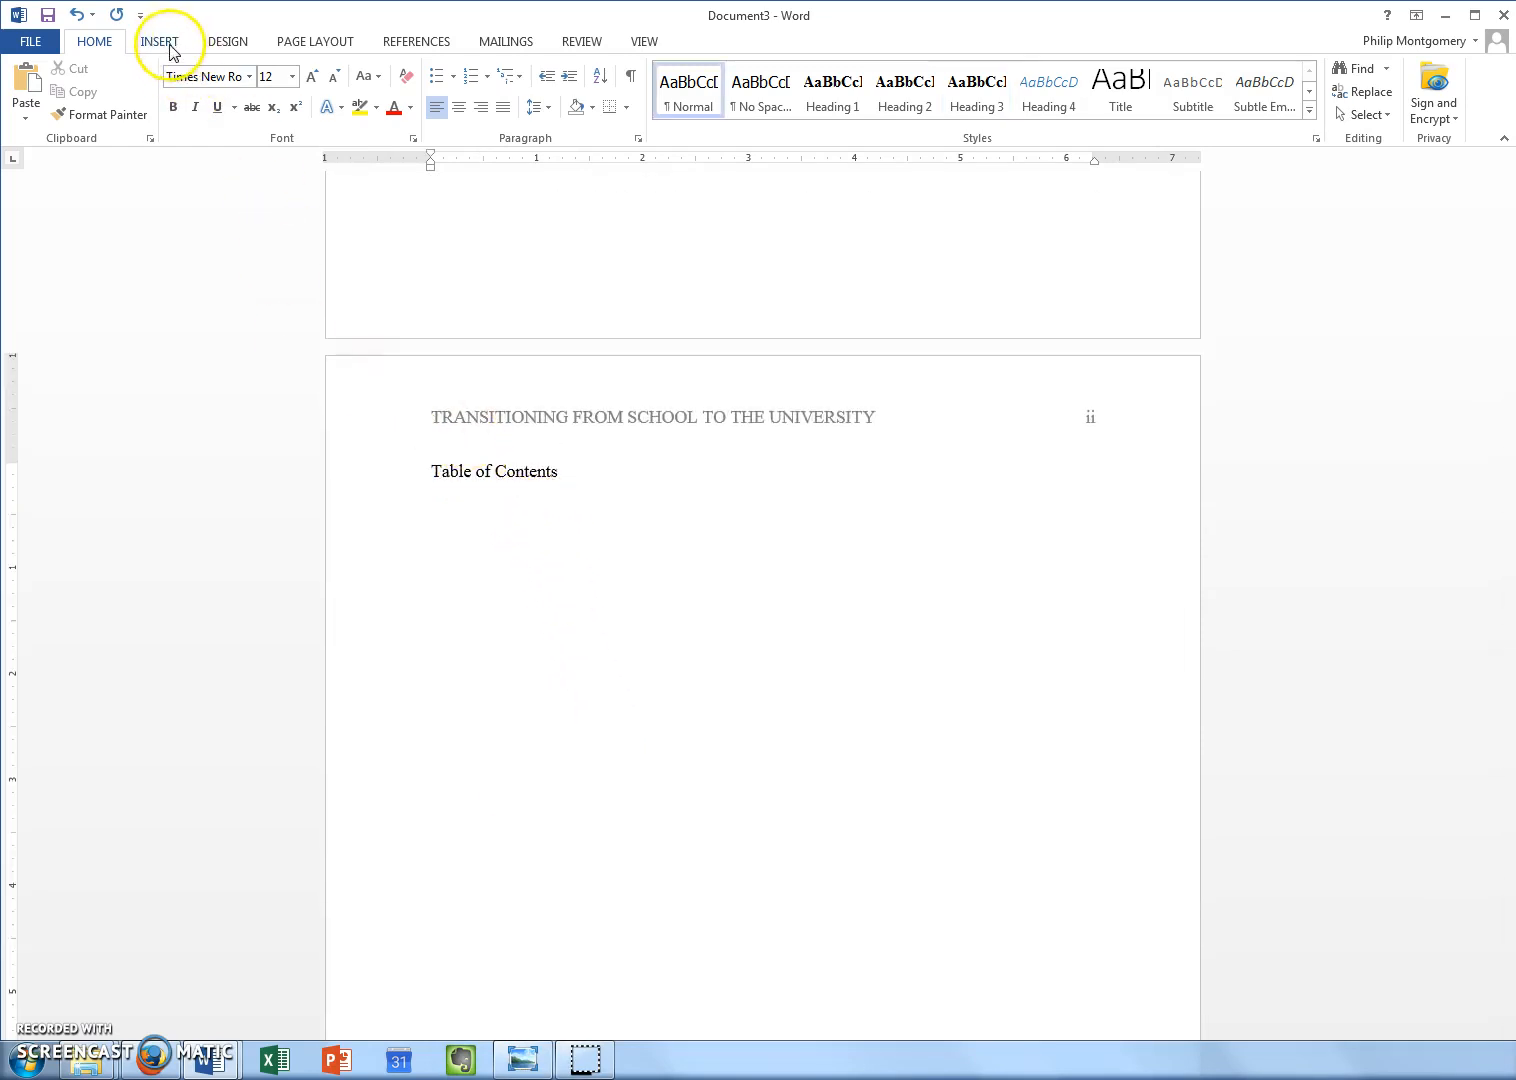
pyautogui.click(408, 42)
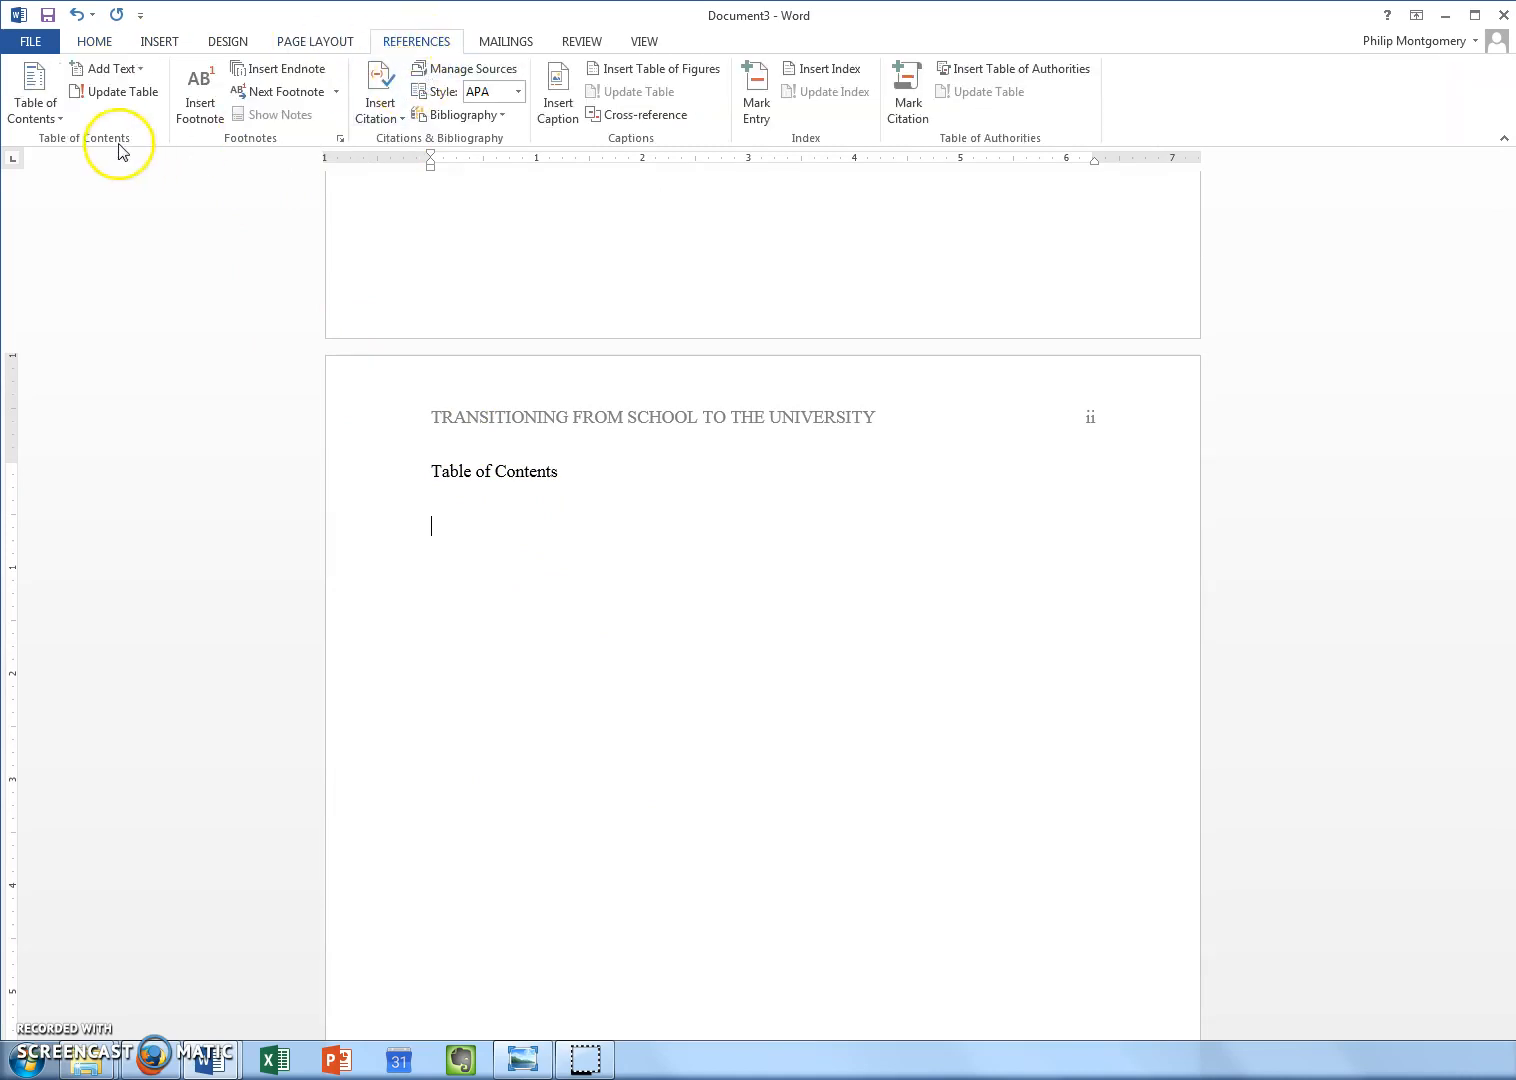
pyautogui.click(57, 122)
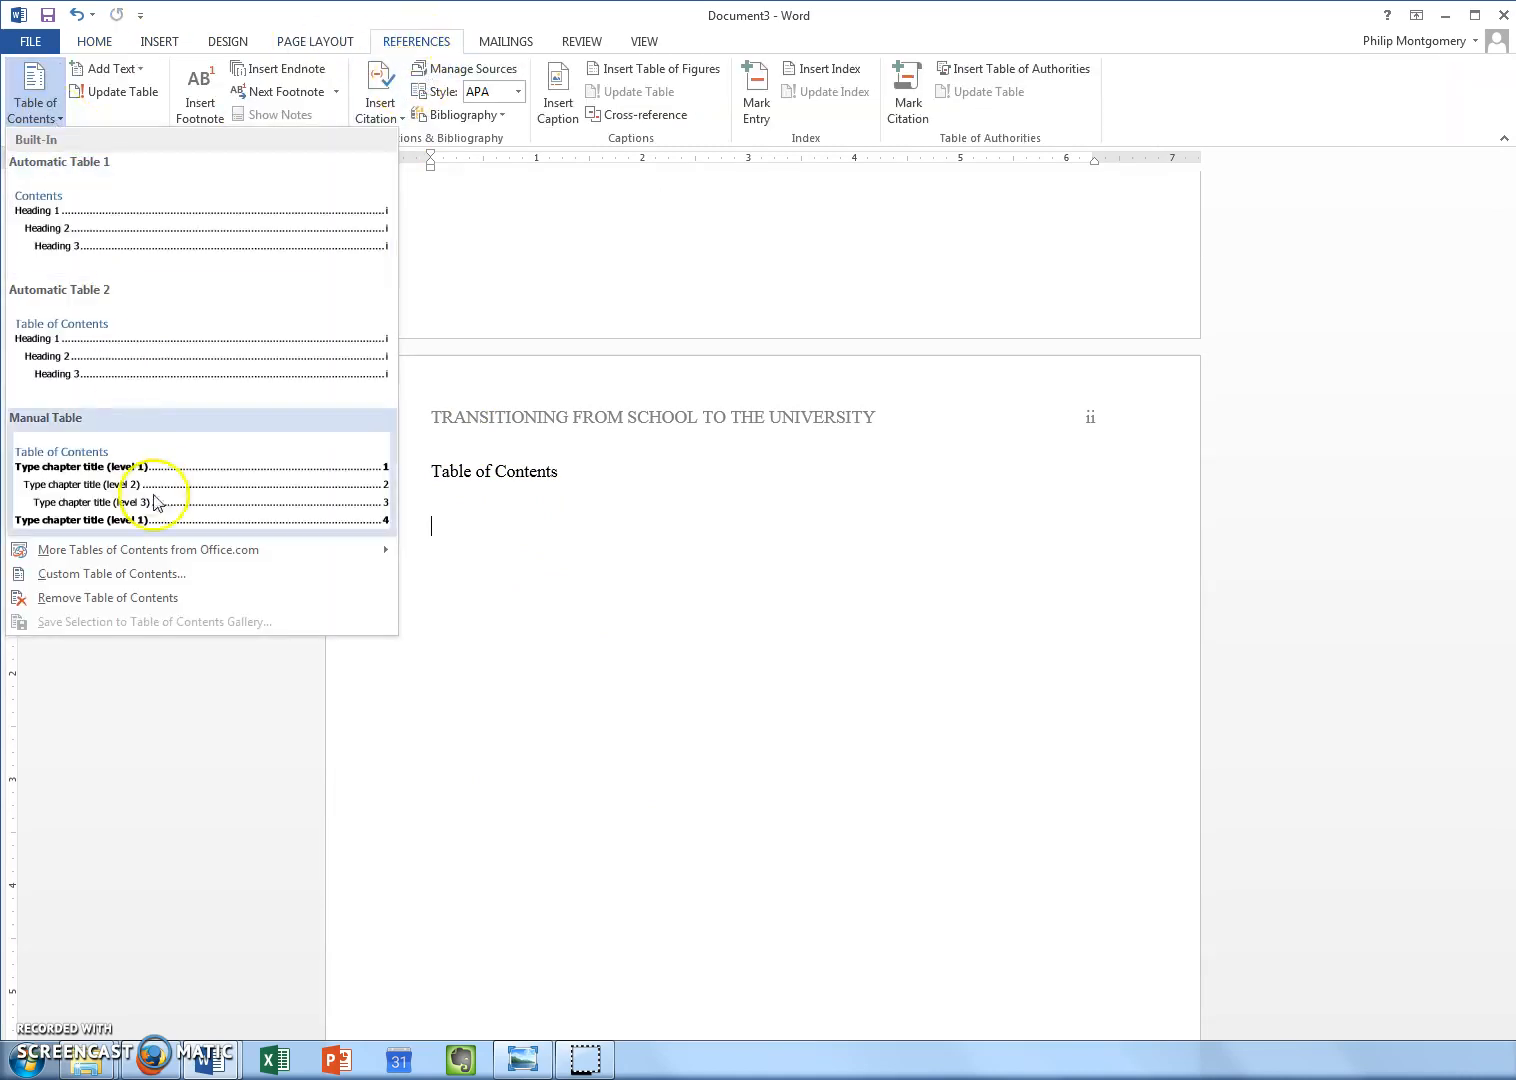
pyautogui.click(150, 573)
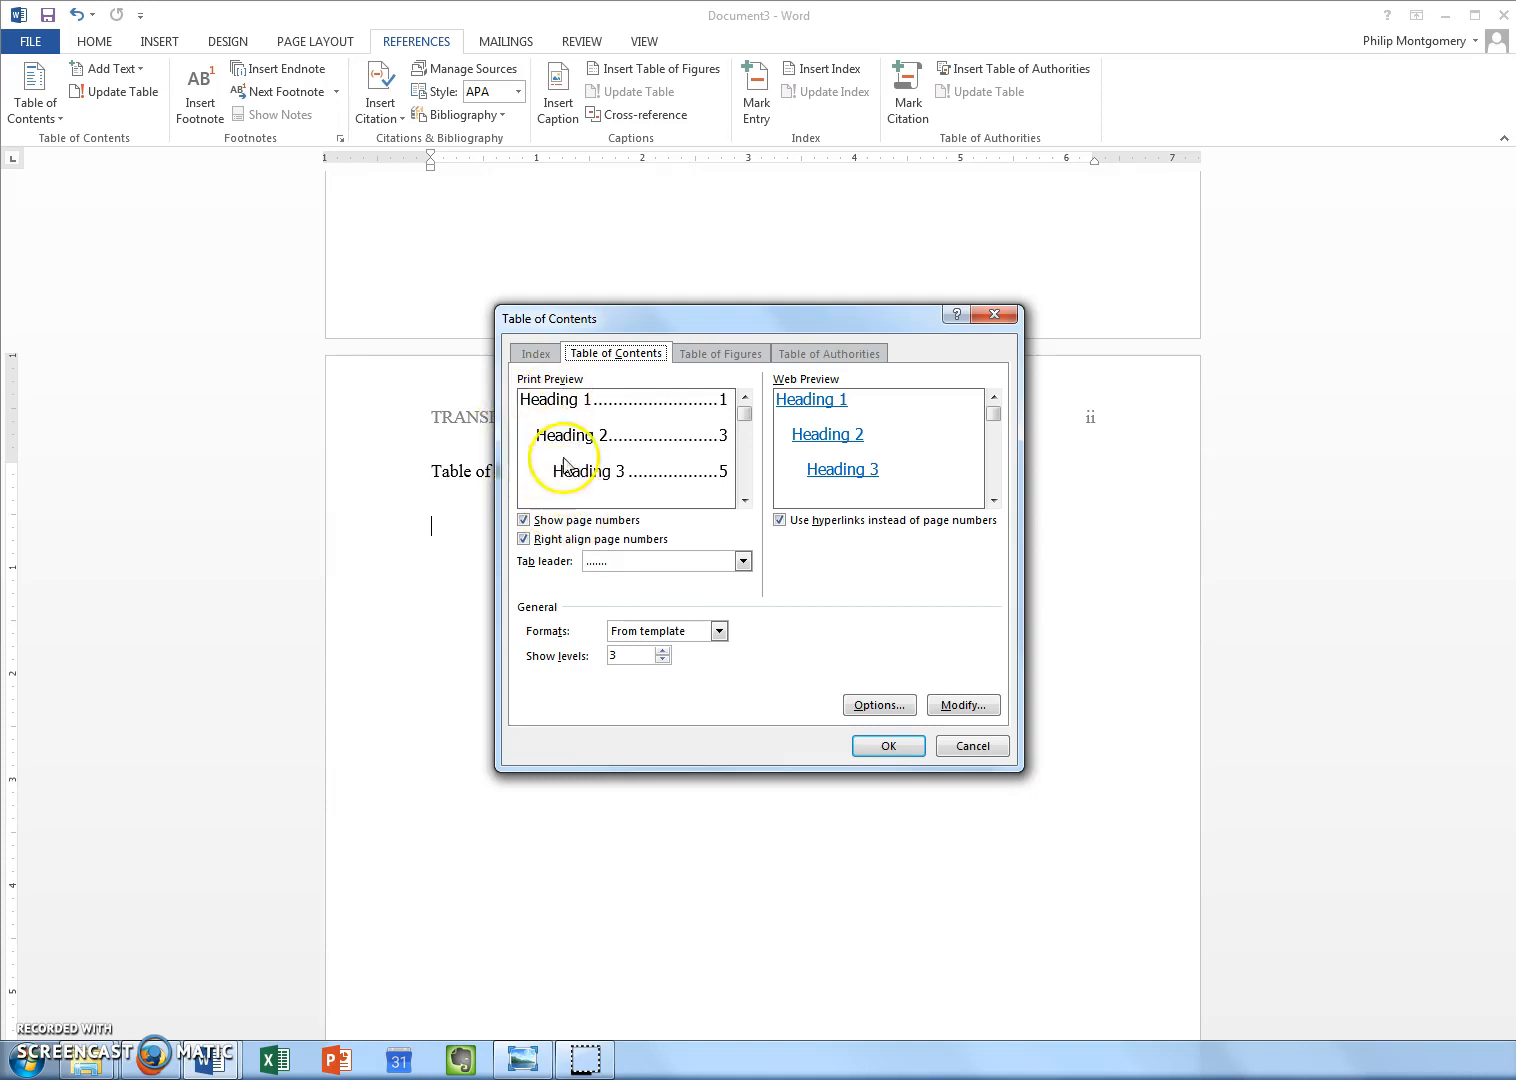
pyautogui.click(662, 651)
pyautogui.click(662, 660)
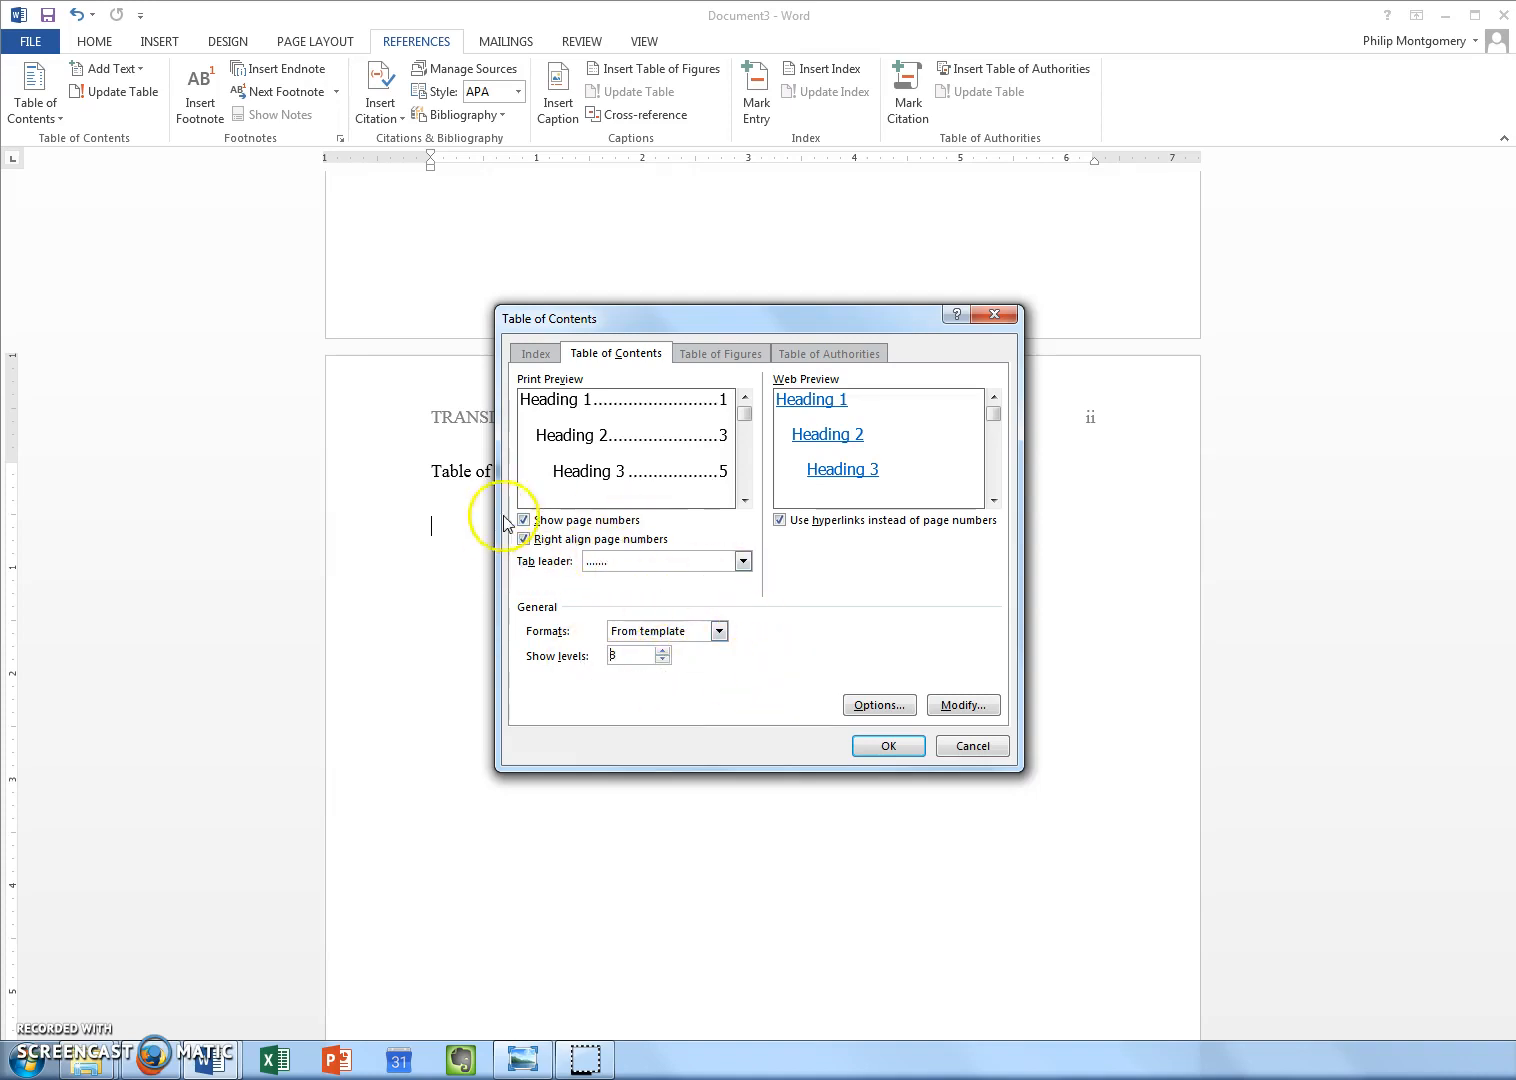
# - Change the font of the TOC 1 style to Times New Roman
pyautogui.click(962, 704)
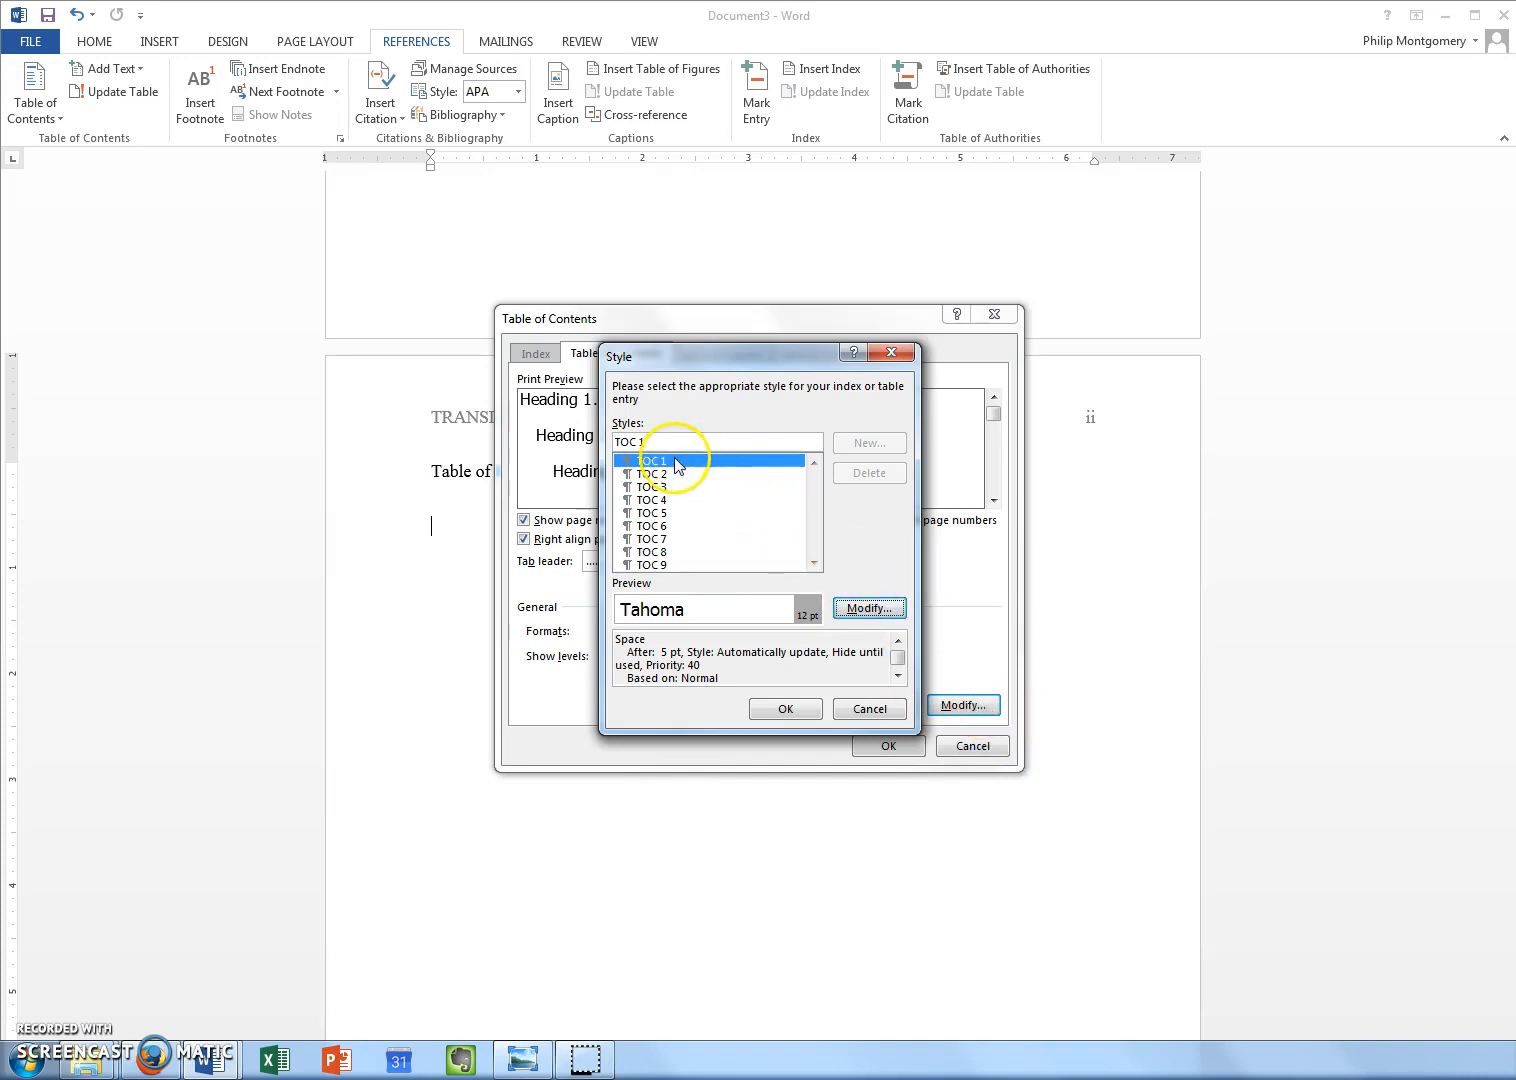
pyautogui.click(852, 608)
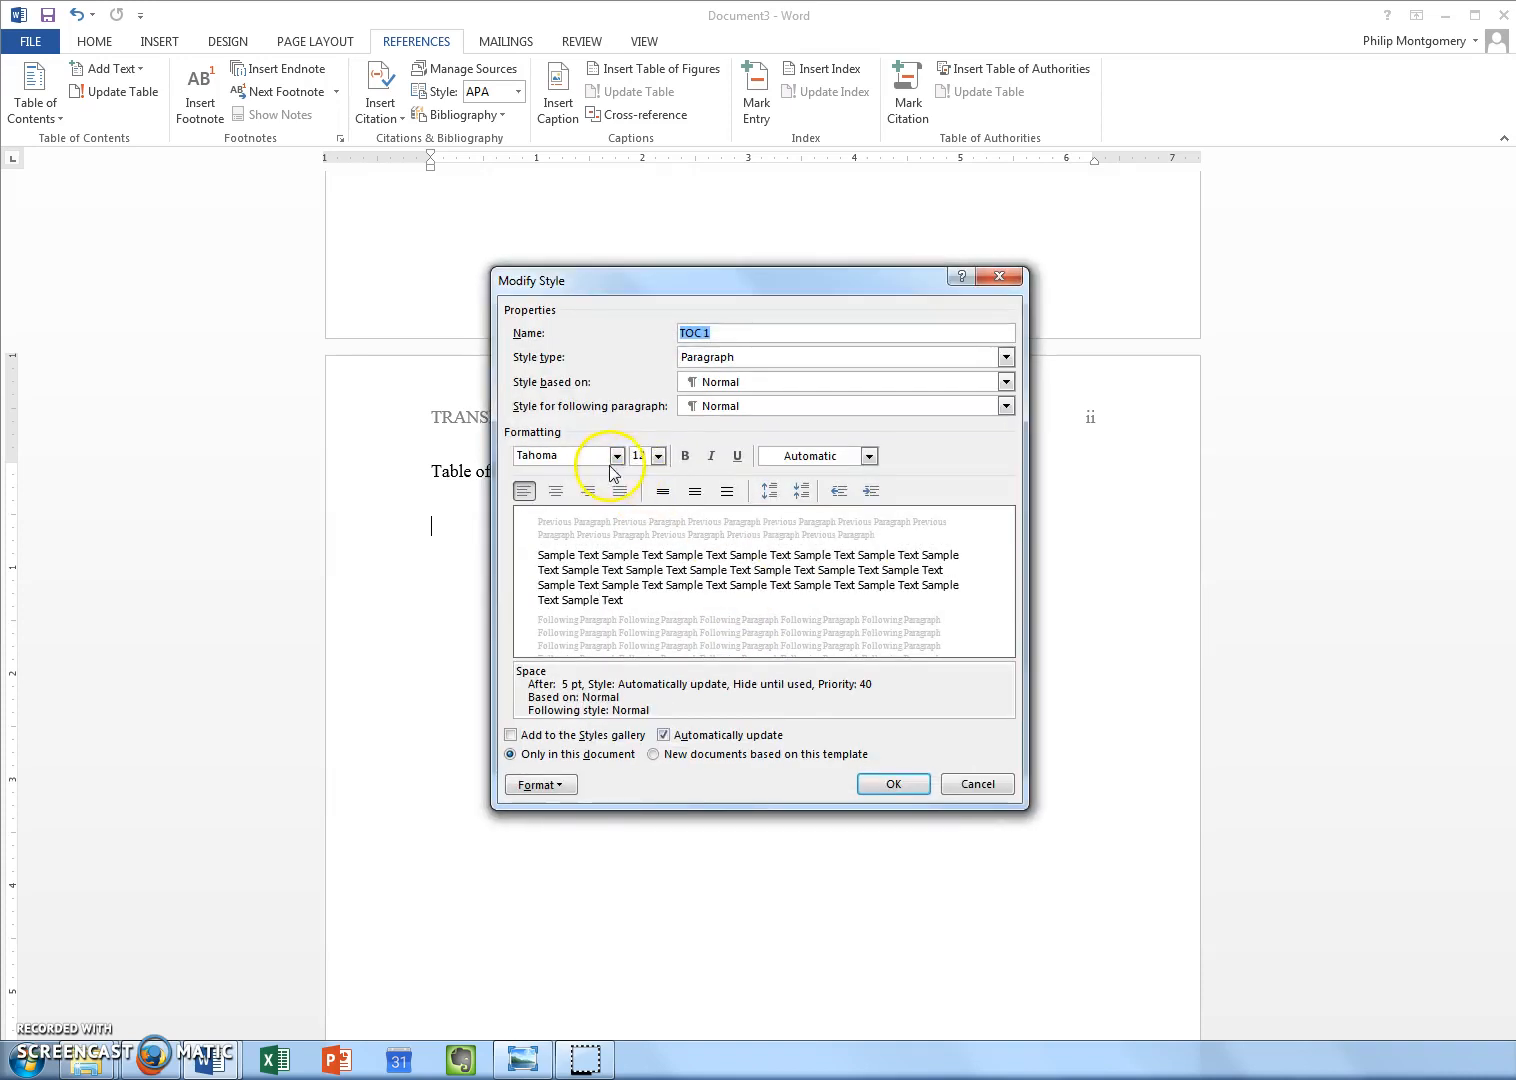
pyautogui.click(617, 457)
pyautogui.click(605, 521)
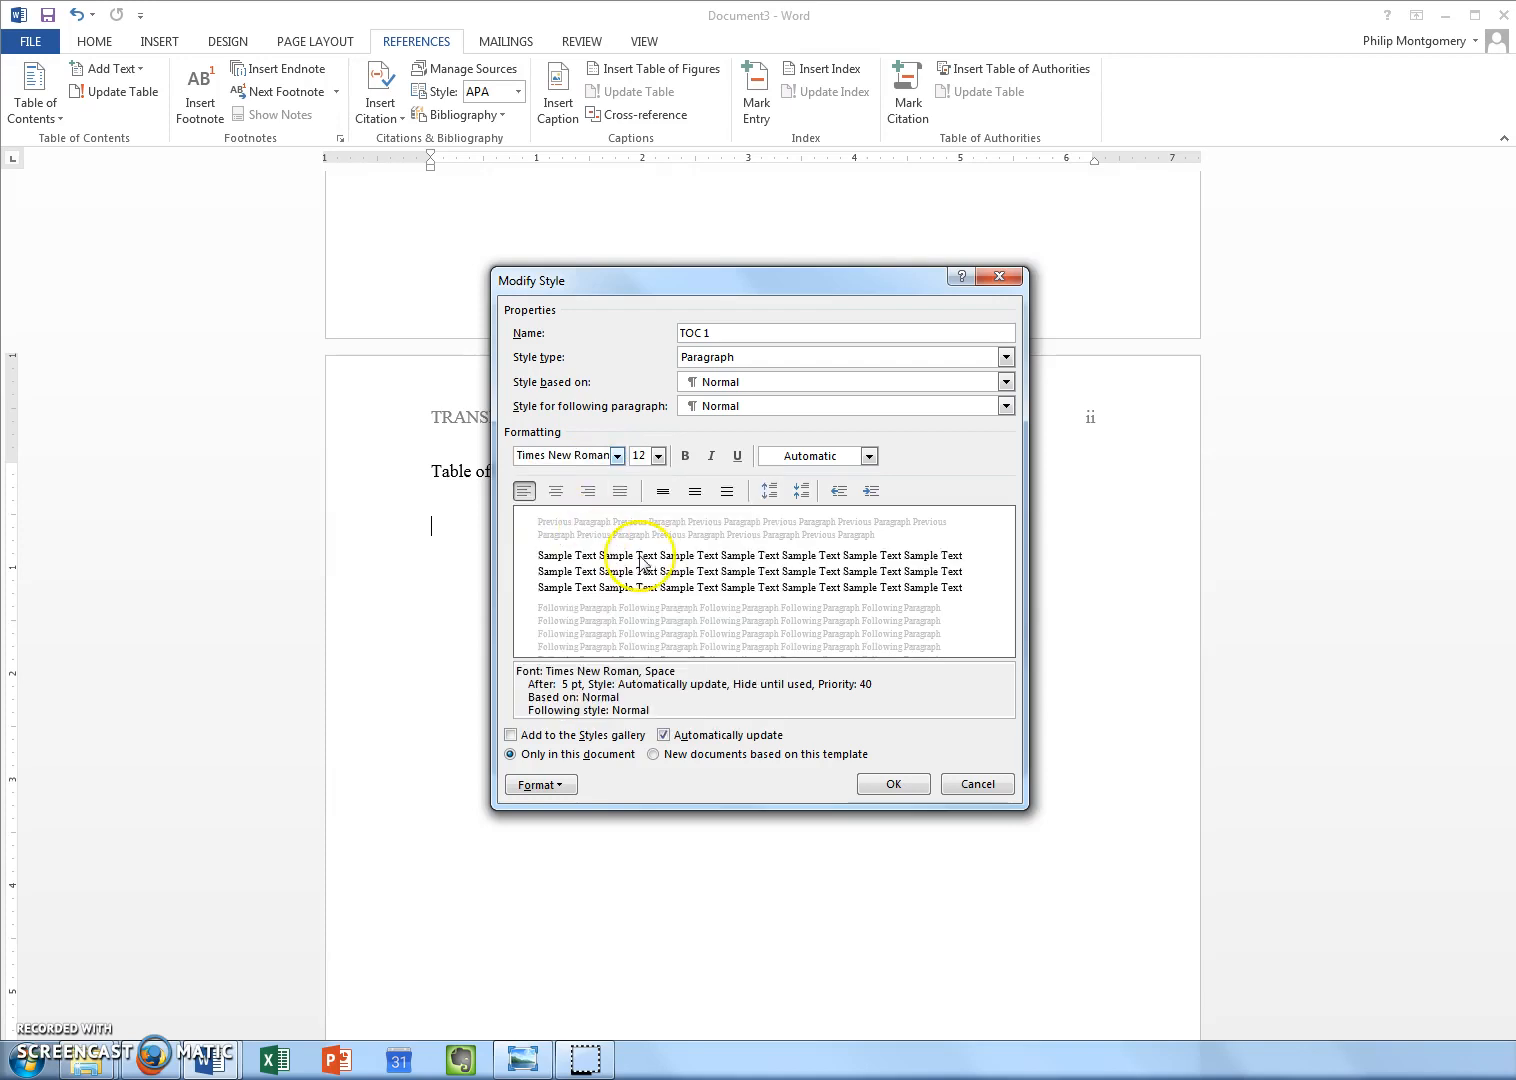
pyautogui.click(906, 790)
# - Change the font of the TOC 2 style to Times New Roman
pyautogui.press('Down')
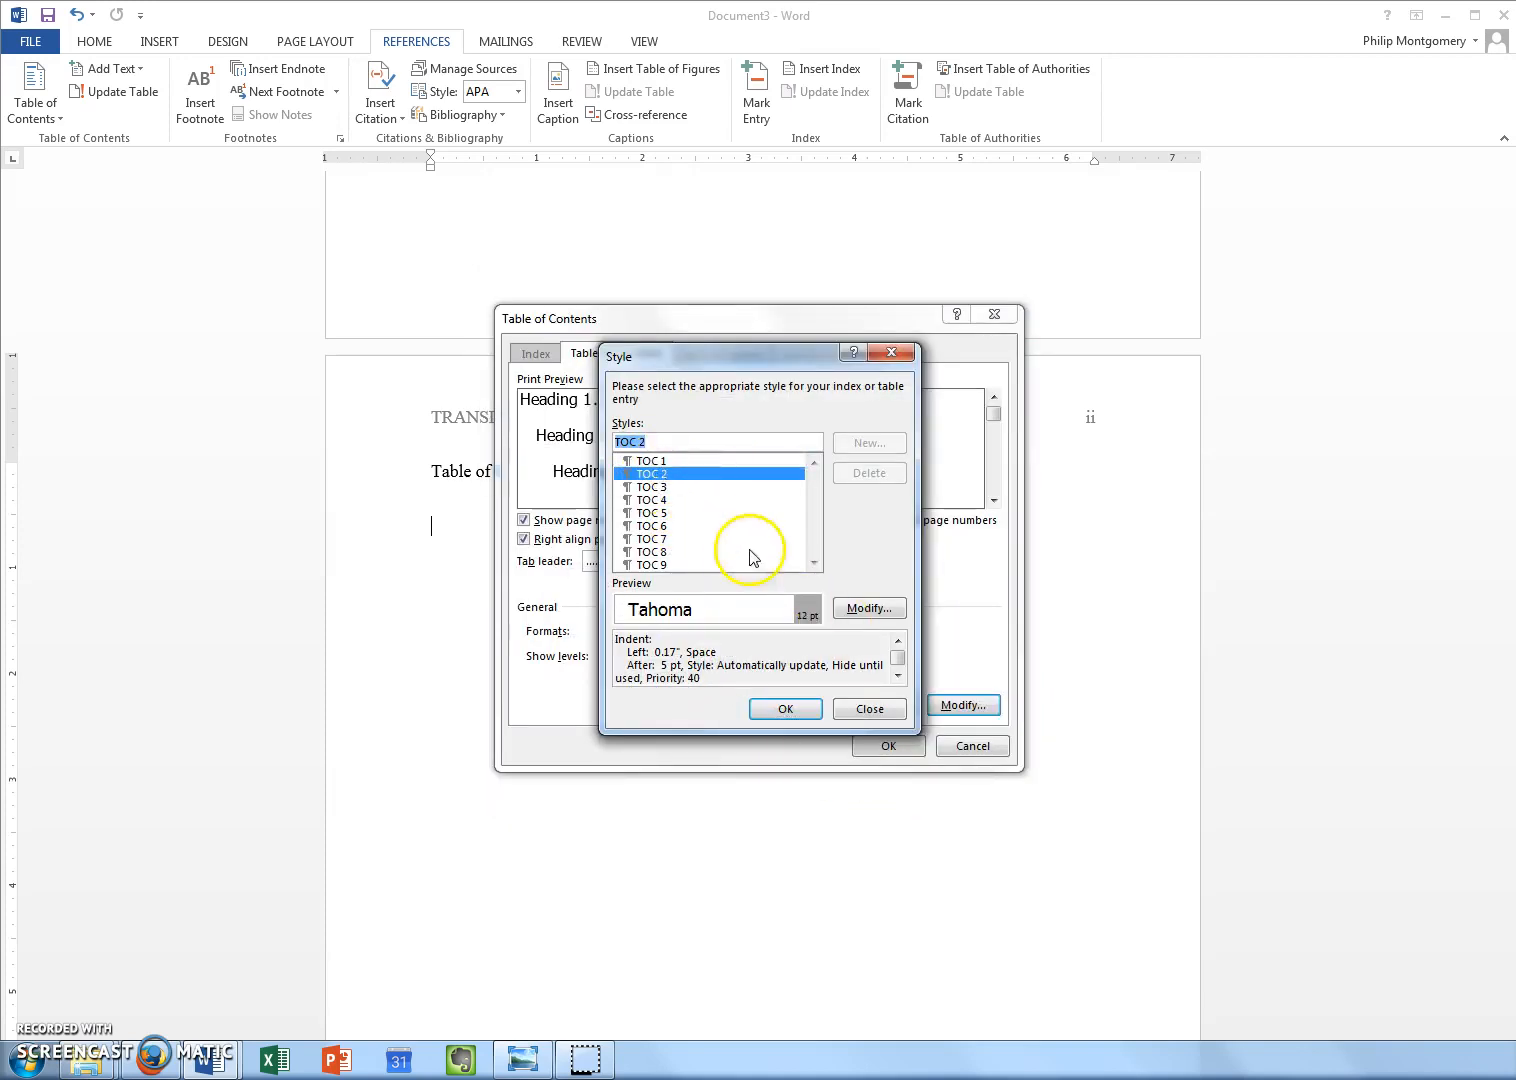
pyautogui.click(876, 612)
pyautogui.click(598, 452)
pyautogui.click(617, 456)
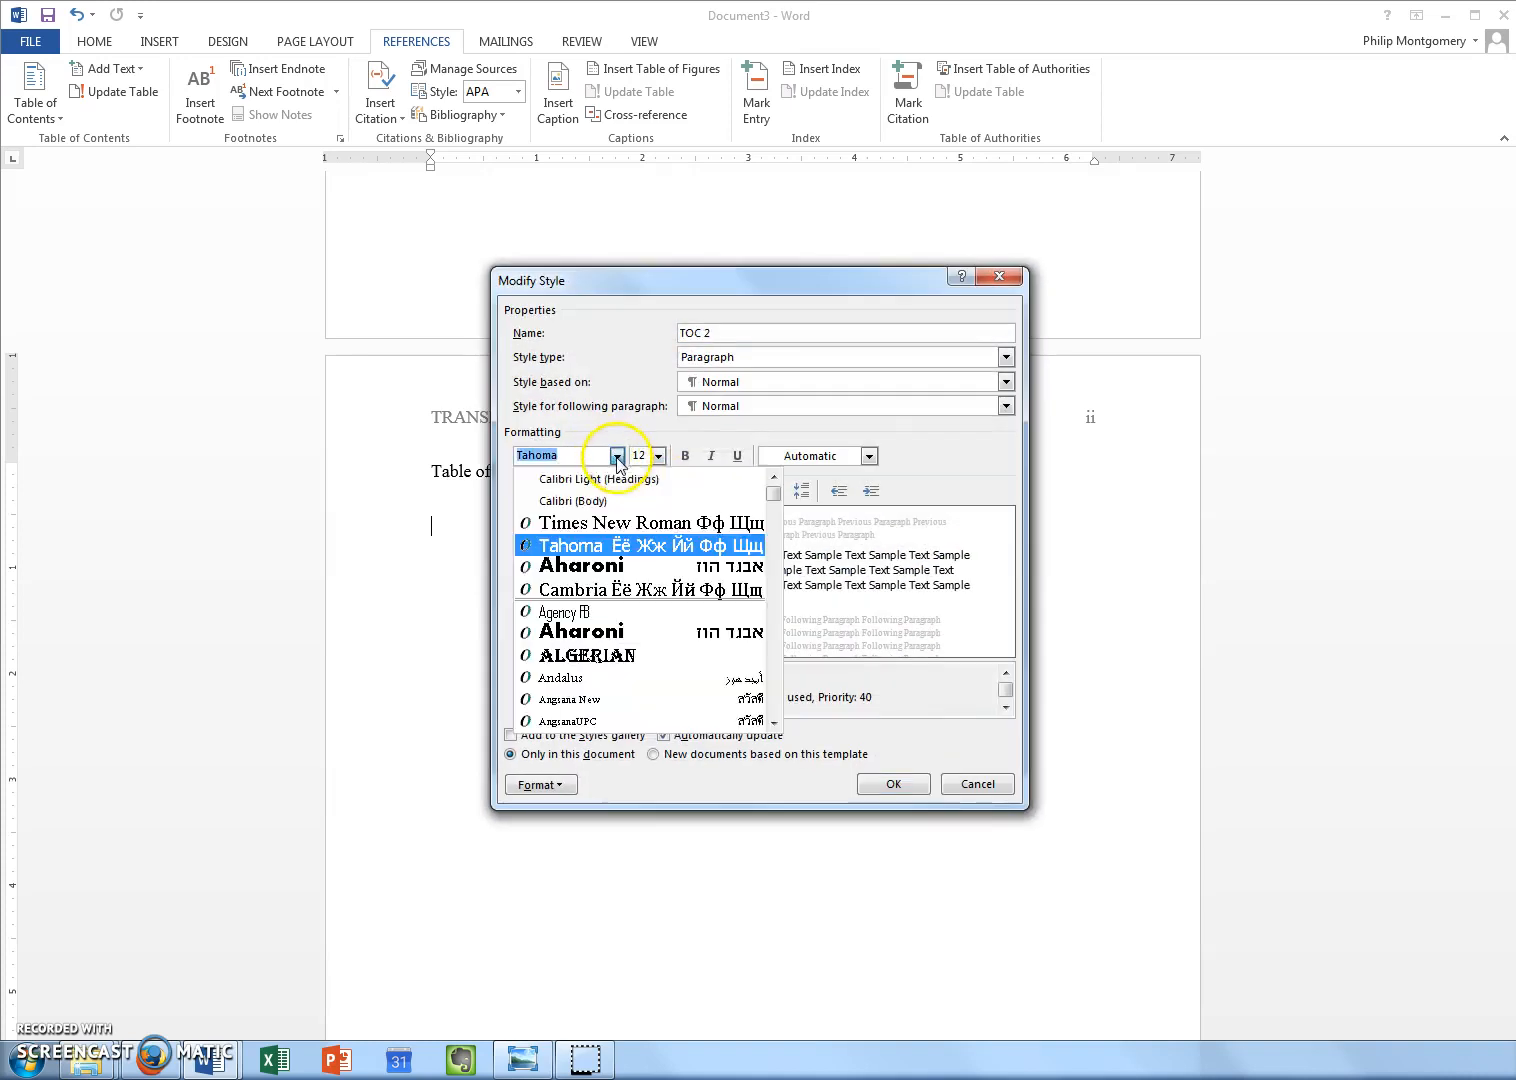
pyautogui.click(605, 522)
pyautogui.click(887, 784)
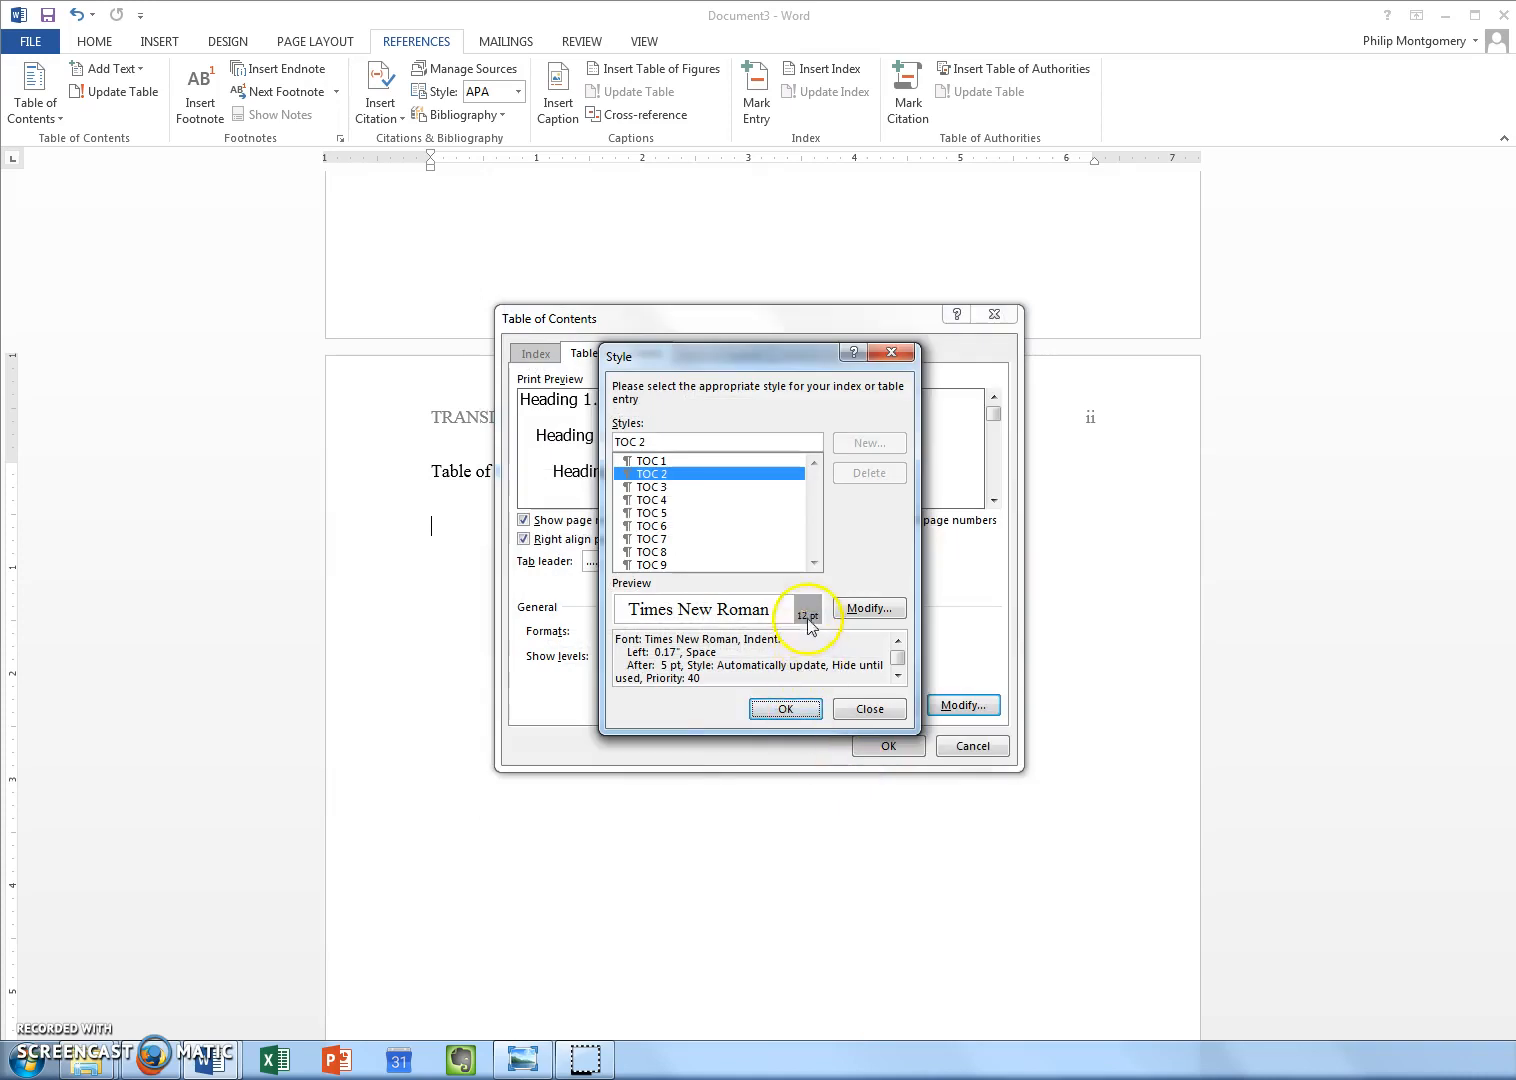
# - Change the TOC 3 style's font to Times New Roman and insert the table of contents on page ii
pyautogui.click(700, 487)
pyautogui.click(858, 609)
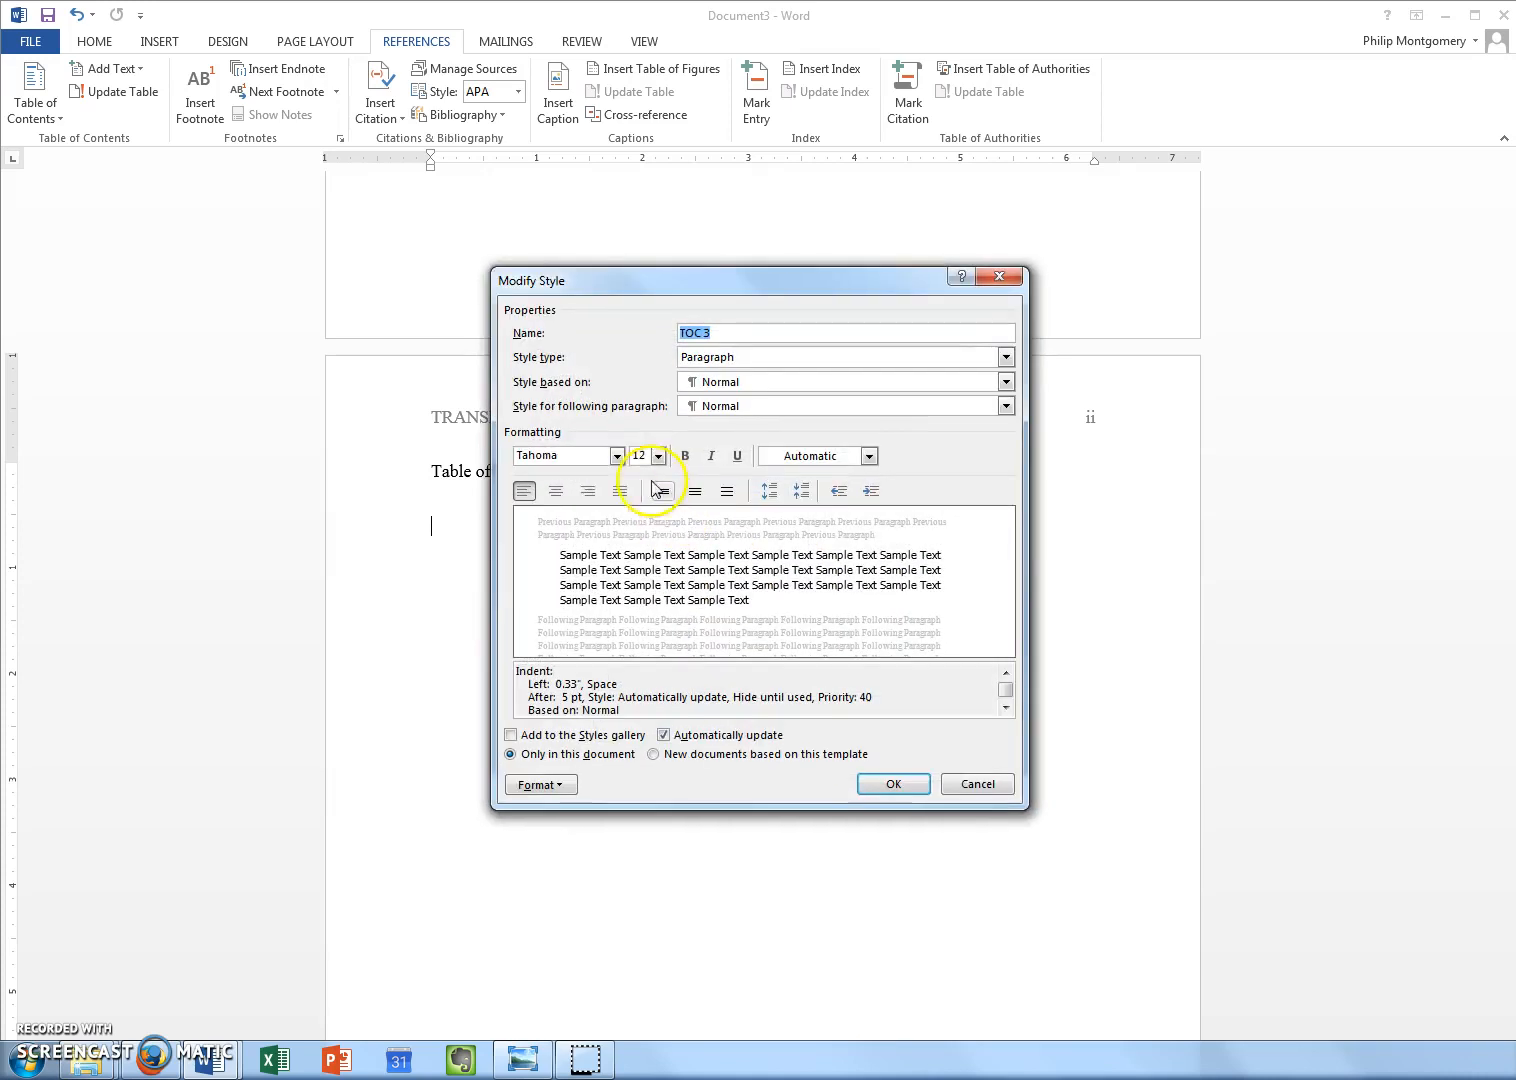
pyautogui.click(617, 457)
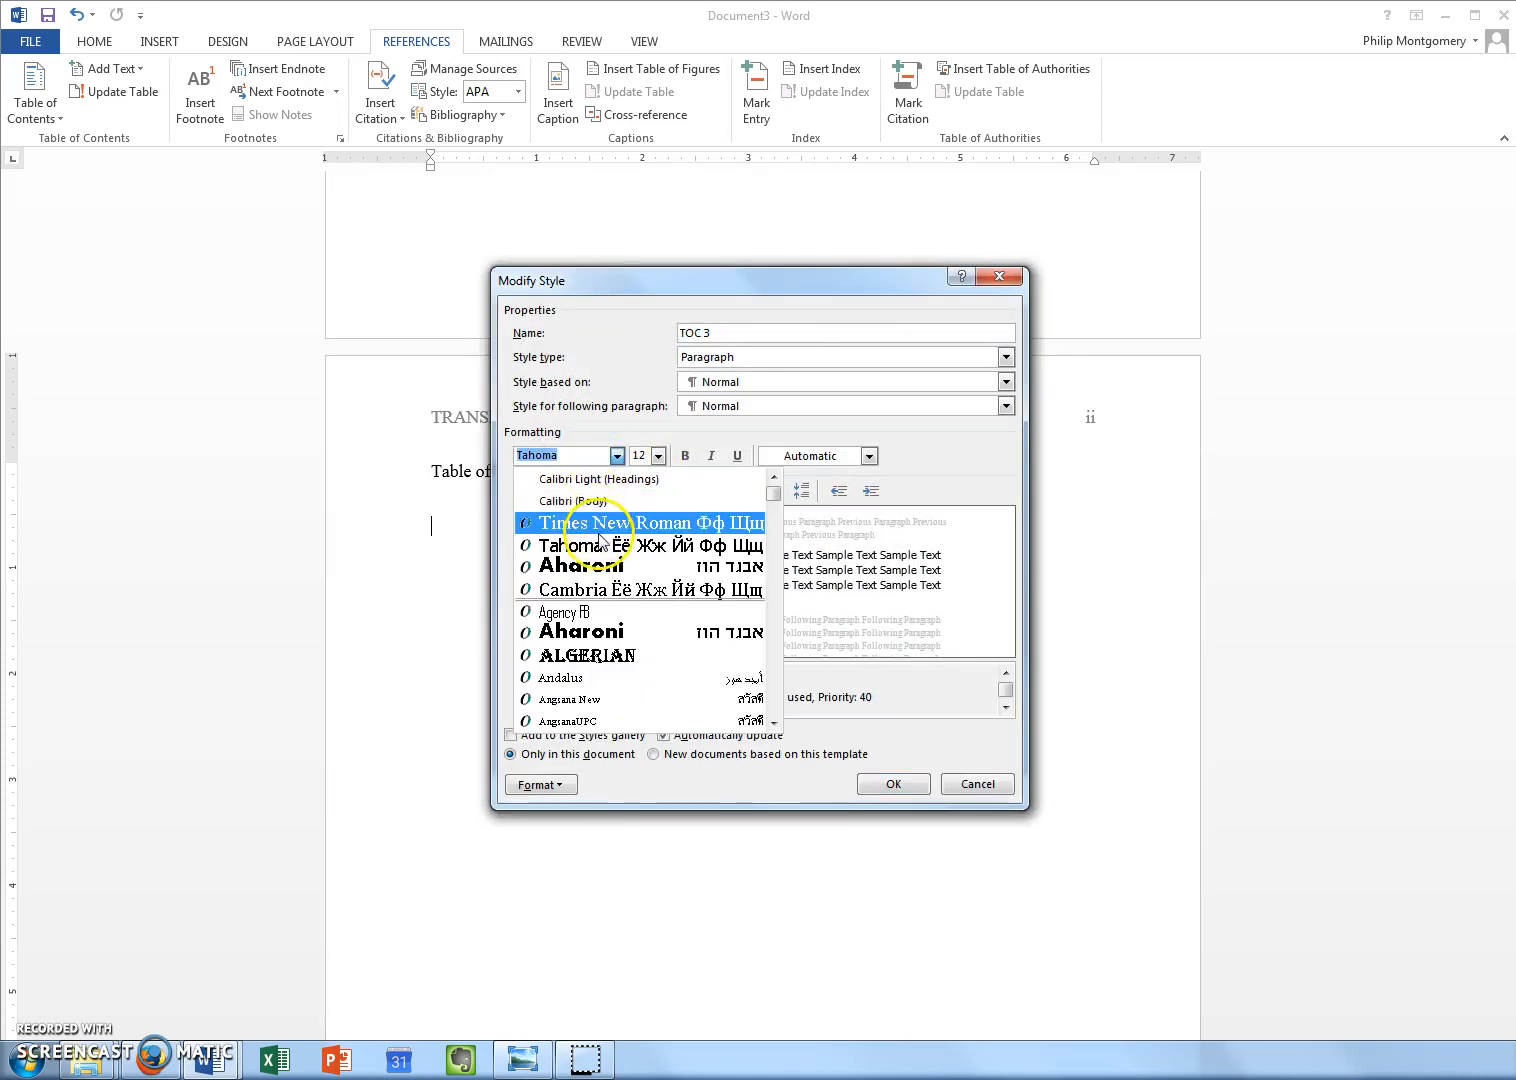
pyautogui.click(605, 515)
pyautogui.click(893, 785)
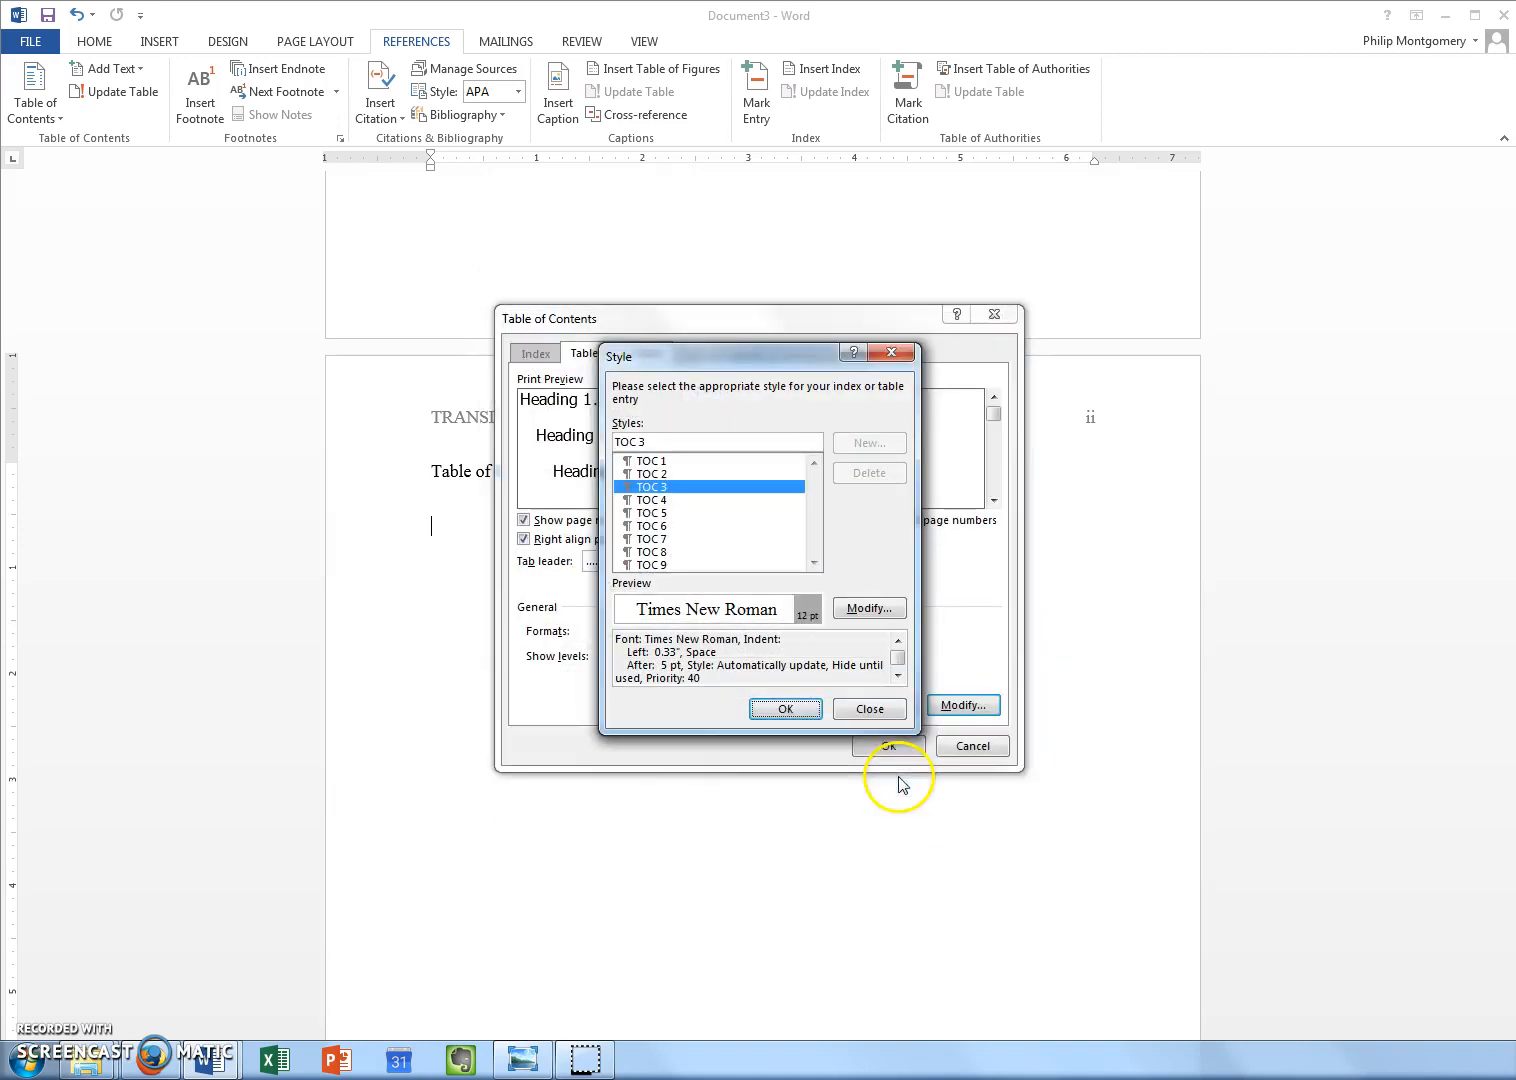
pyautogui.click(820, 722)
pyautogui.click(880, 757)
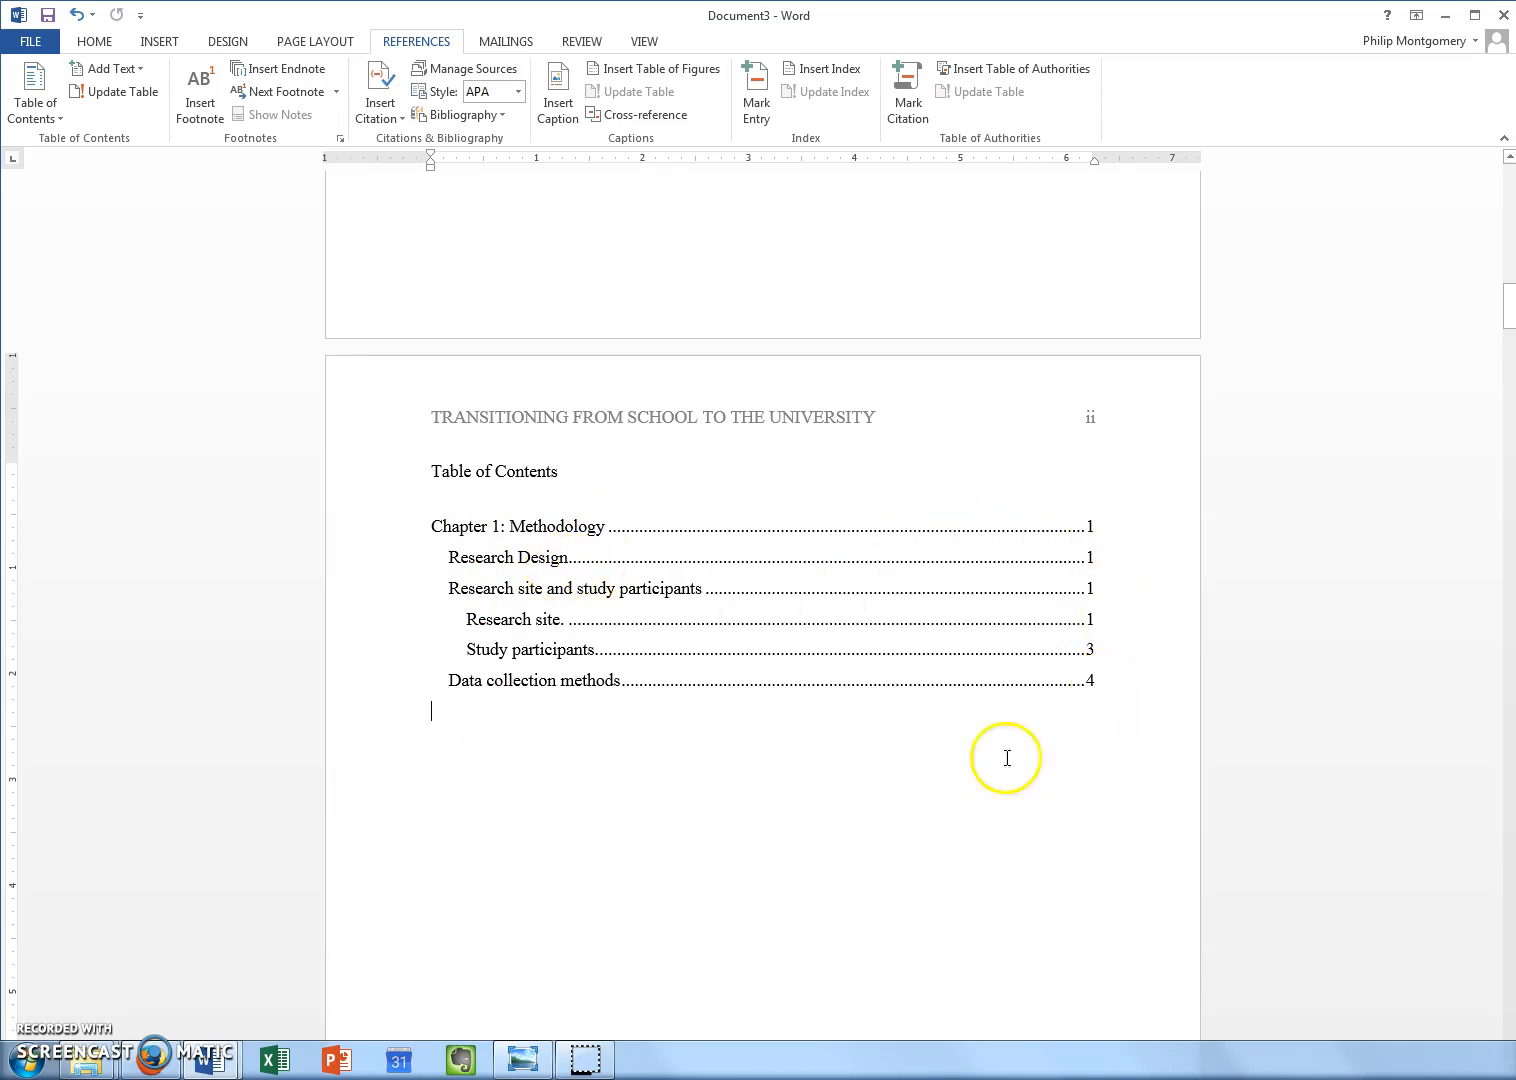
pyautogui.click(866, 650)
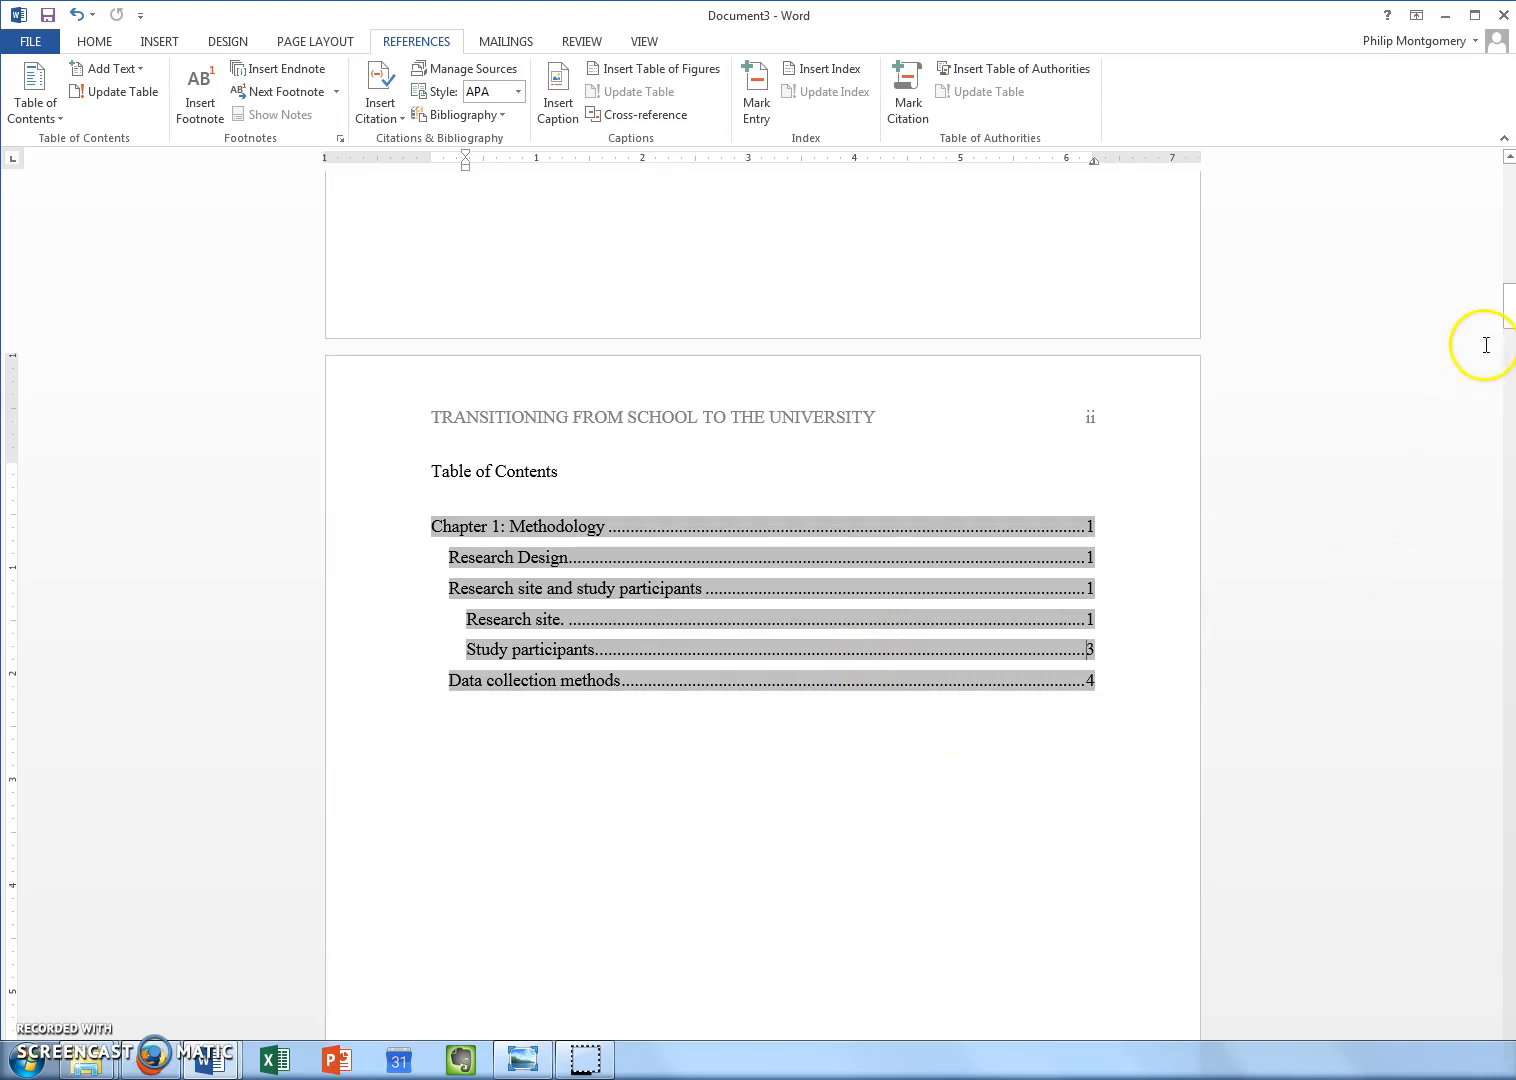
pyautogui.click(929, 846)
# - Apply the Heading 2 style to the "Data analysis" subheading on page 7
pyautogui.moveTo(1508, 307); pyautogui.dragTo(1508, 856)
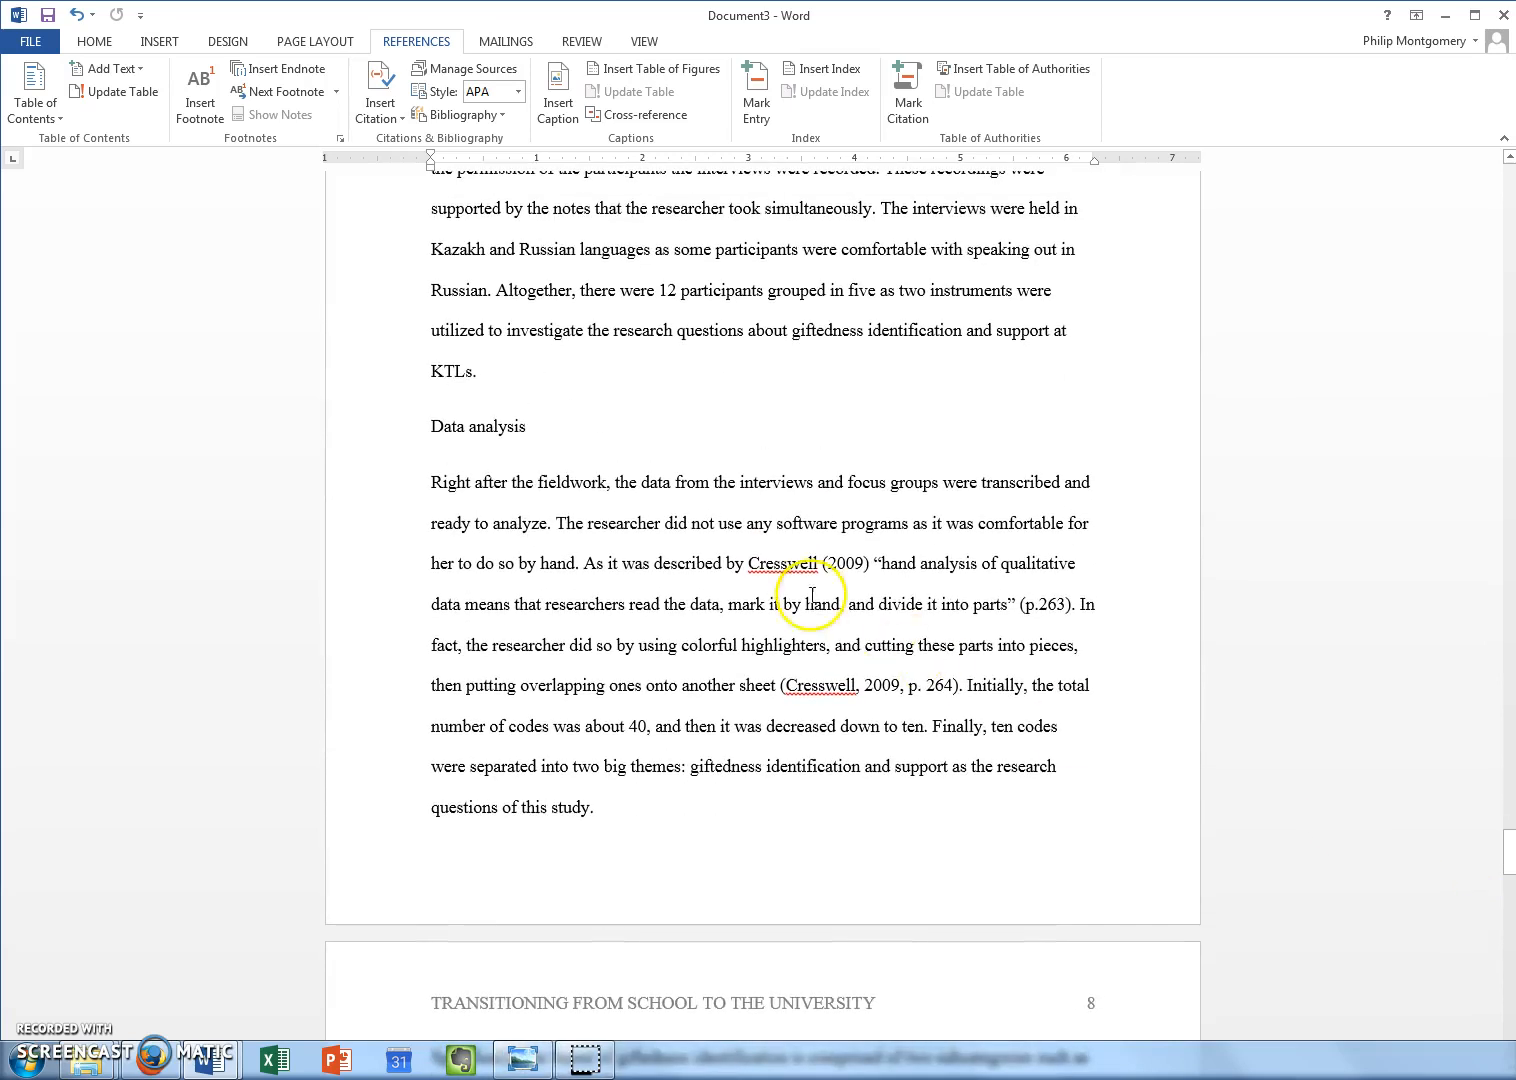
pyautogui.click(533, 431)
pyautogui.tripleClick(485, 430)
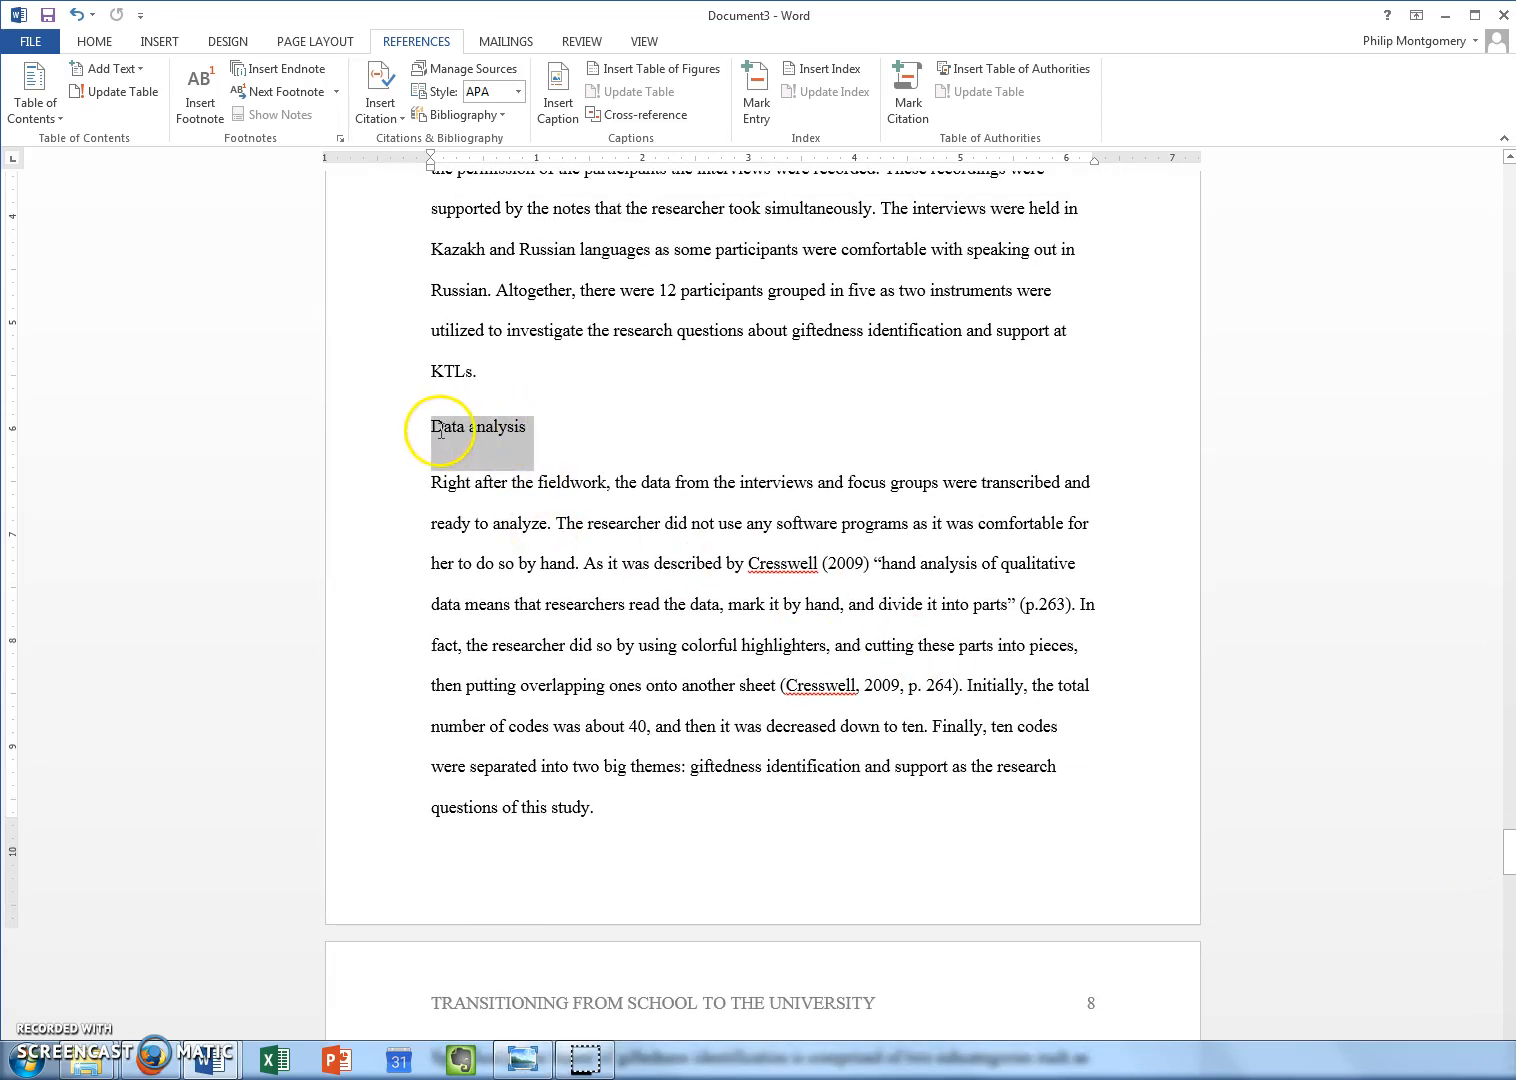
pyautogui.click(108, 44)
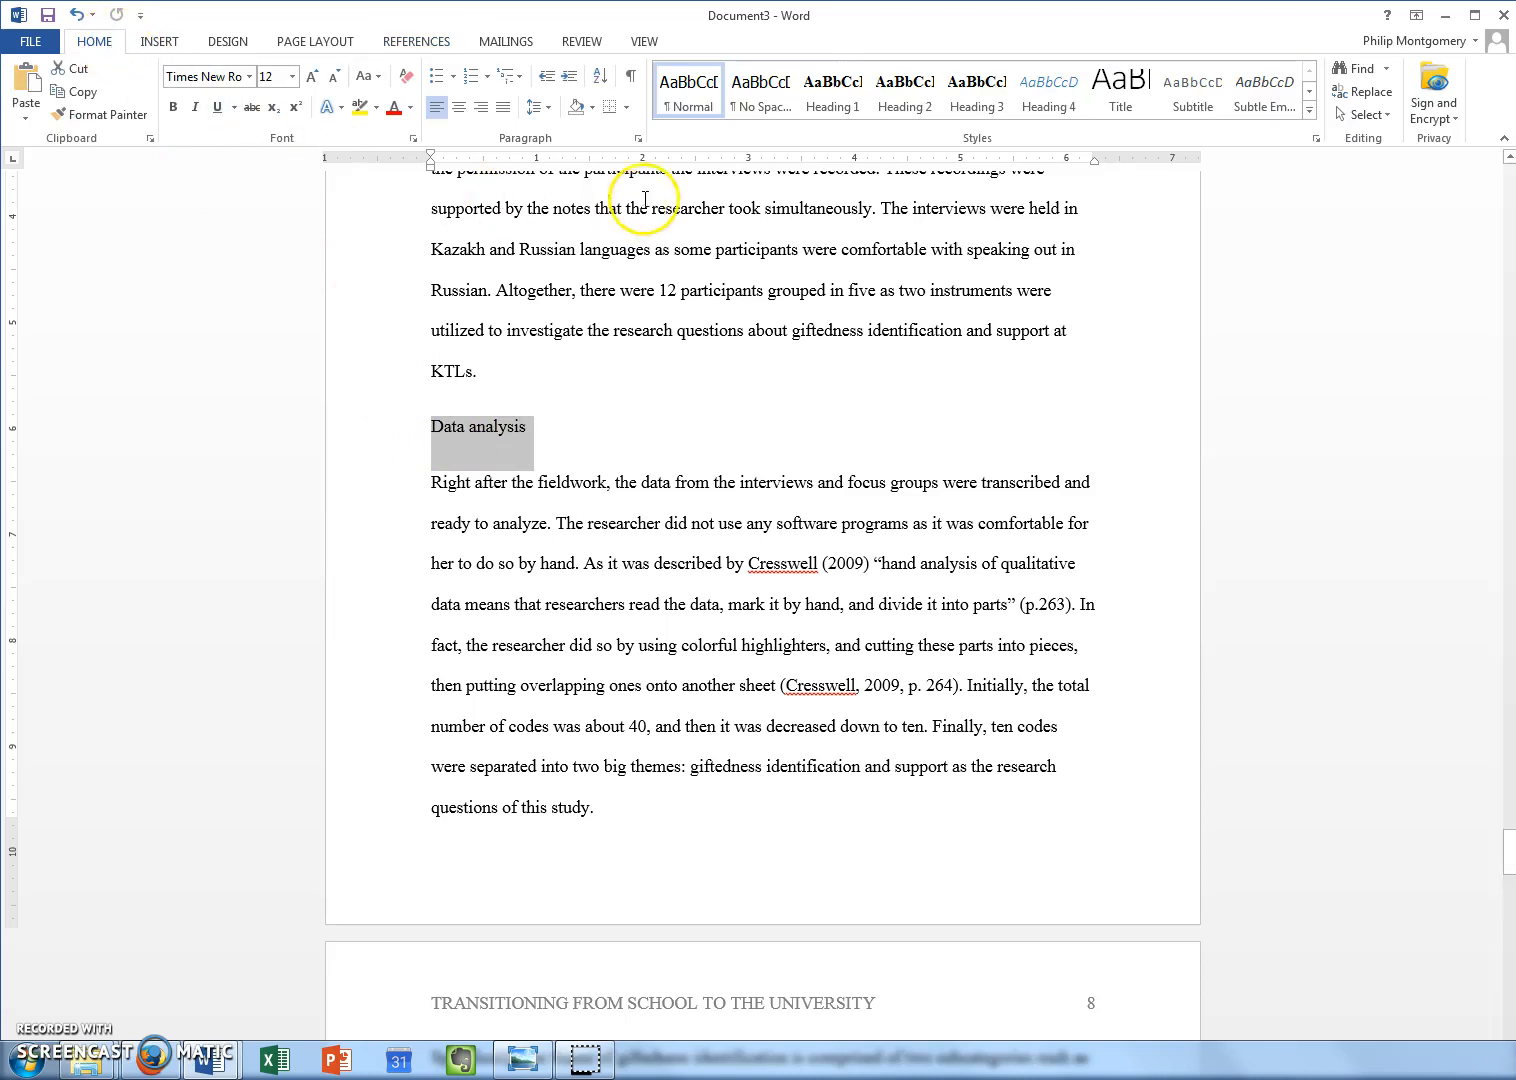
pyautogui.click(907, 100)
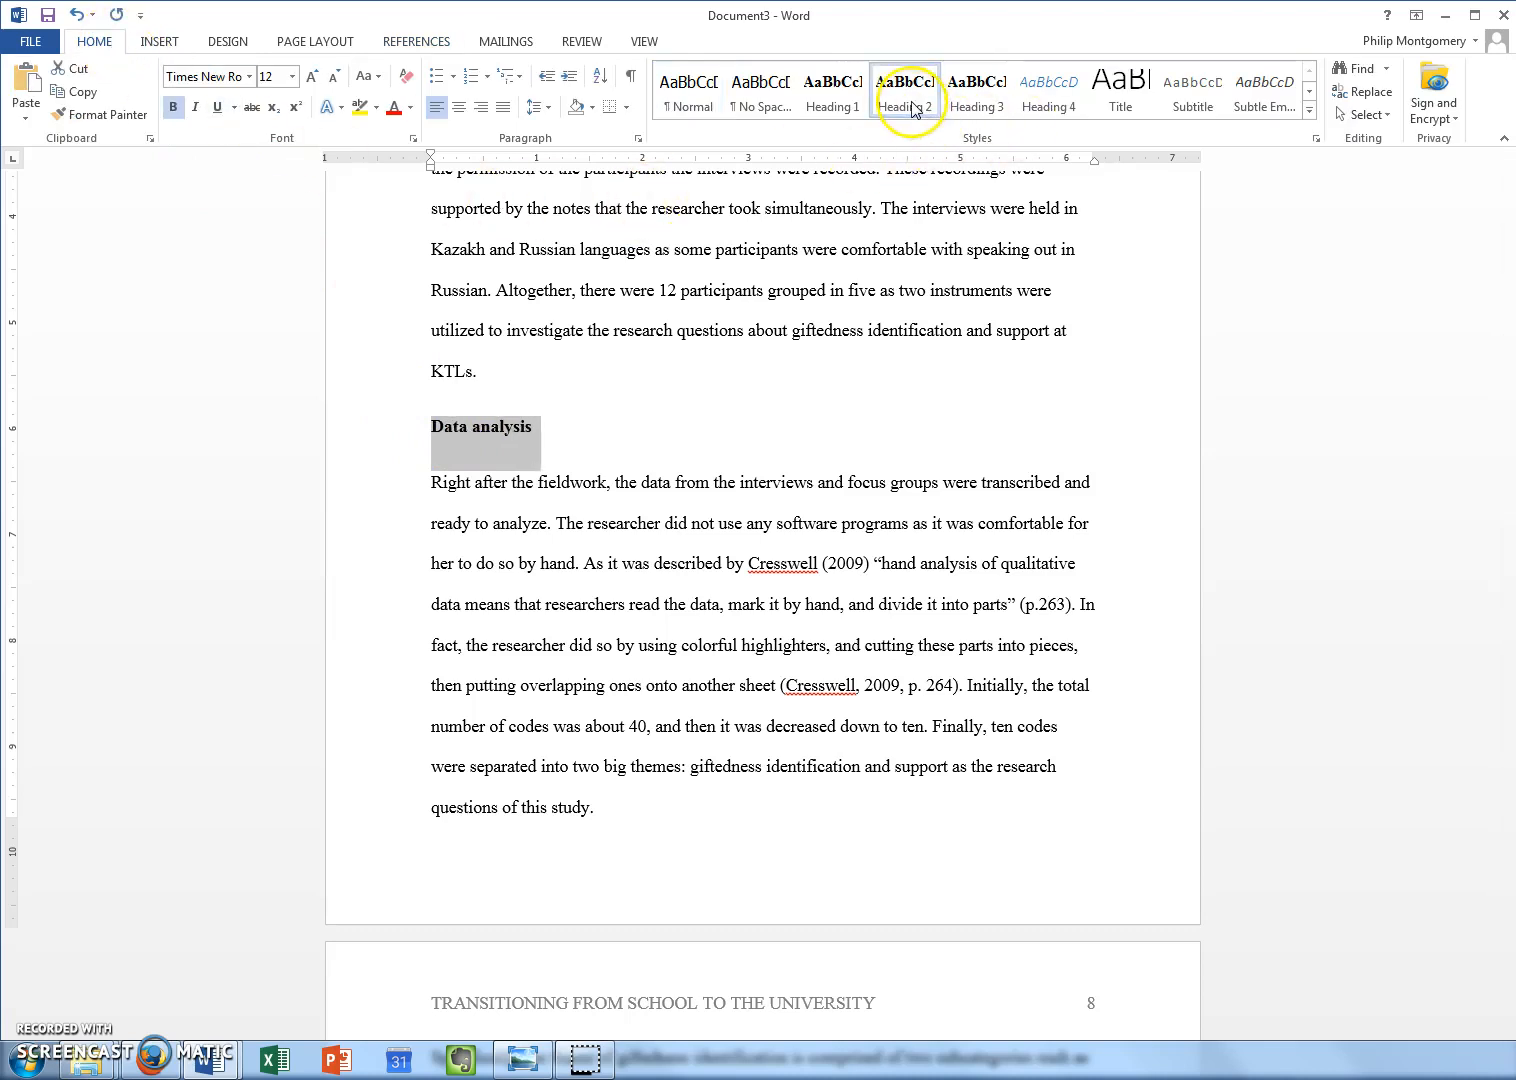
# - Update the entire table of contents on page ii so it includes the newly styled heading
pyautogui.click(882, 434)
pyautogui.moveTo(1508, 848); pyautogui.dragTo(1511, 290)
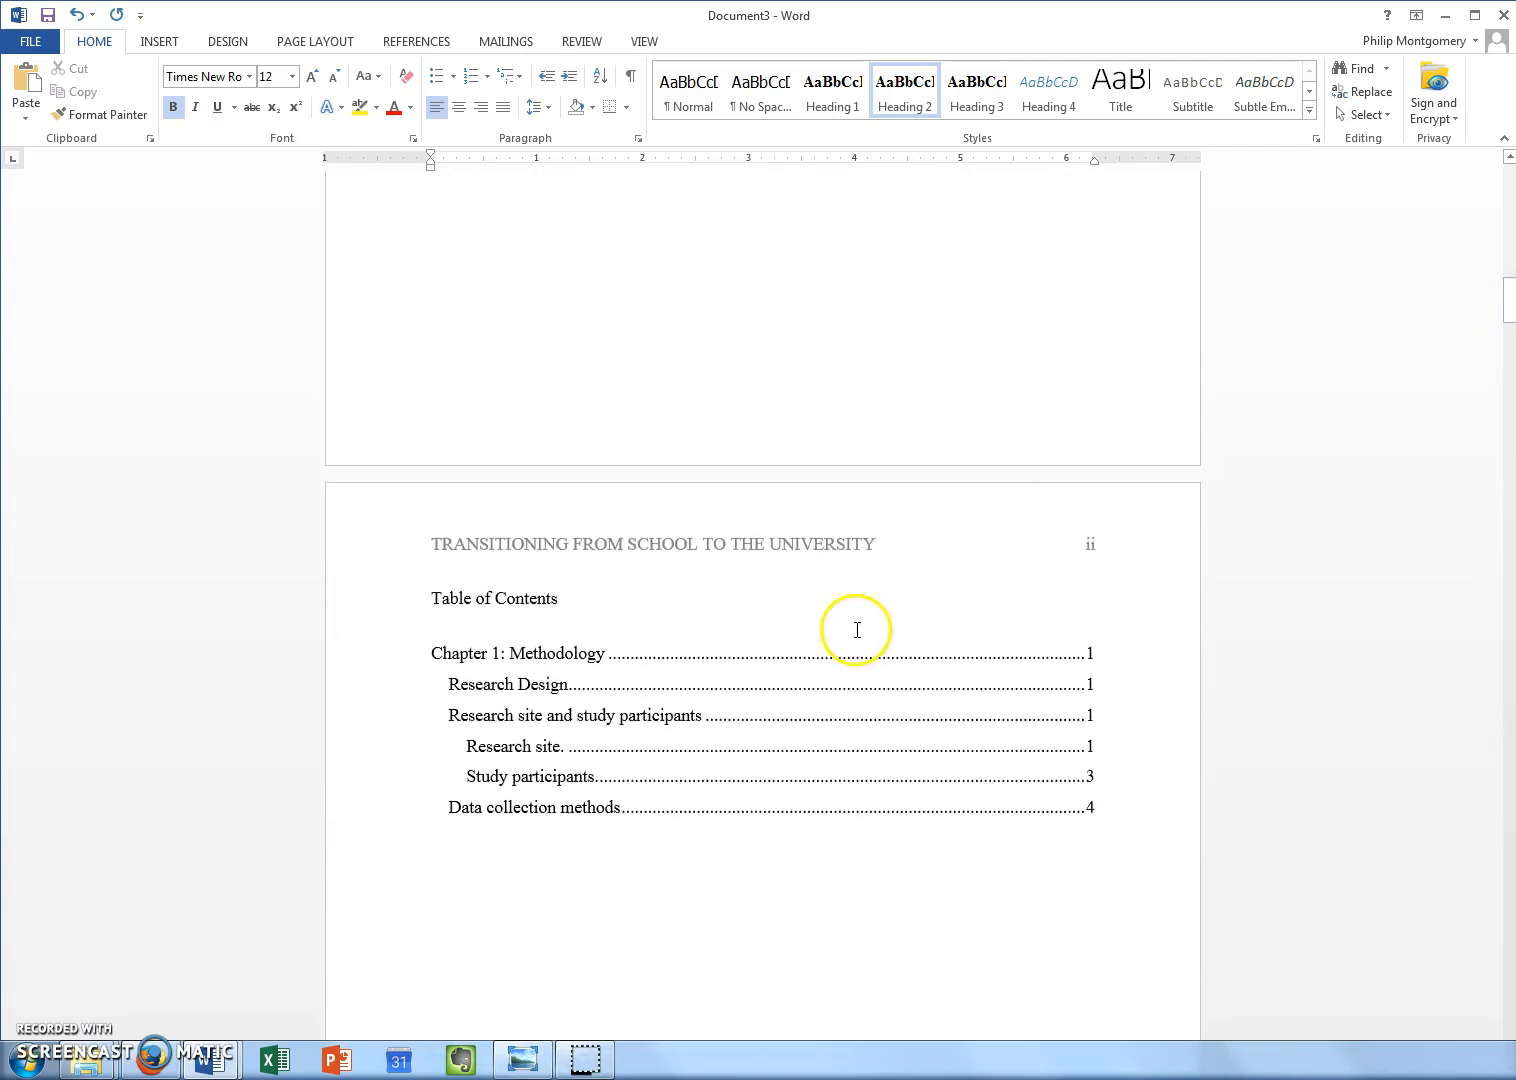
pyautogui.click(800, 670)
pyautogui.click(786, 686)
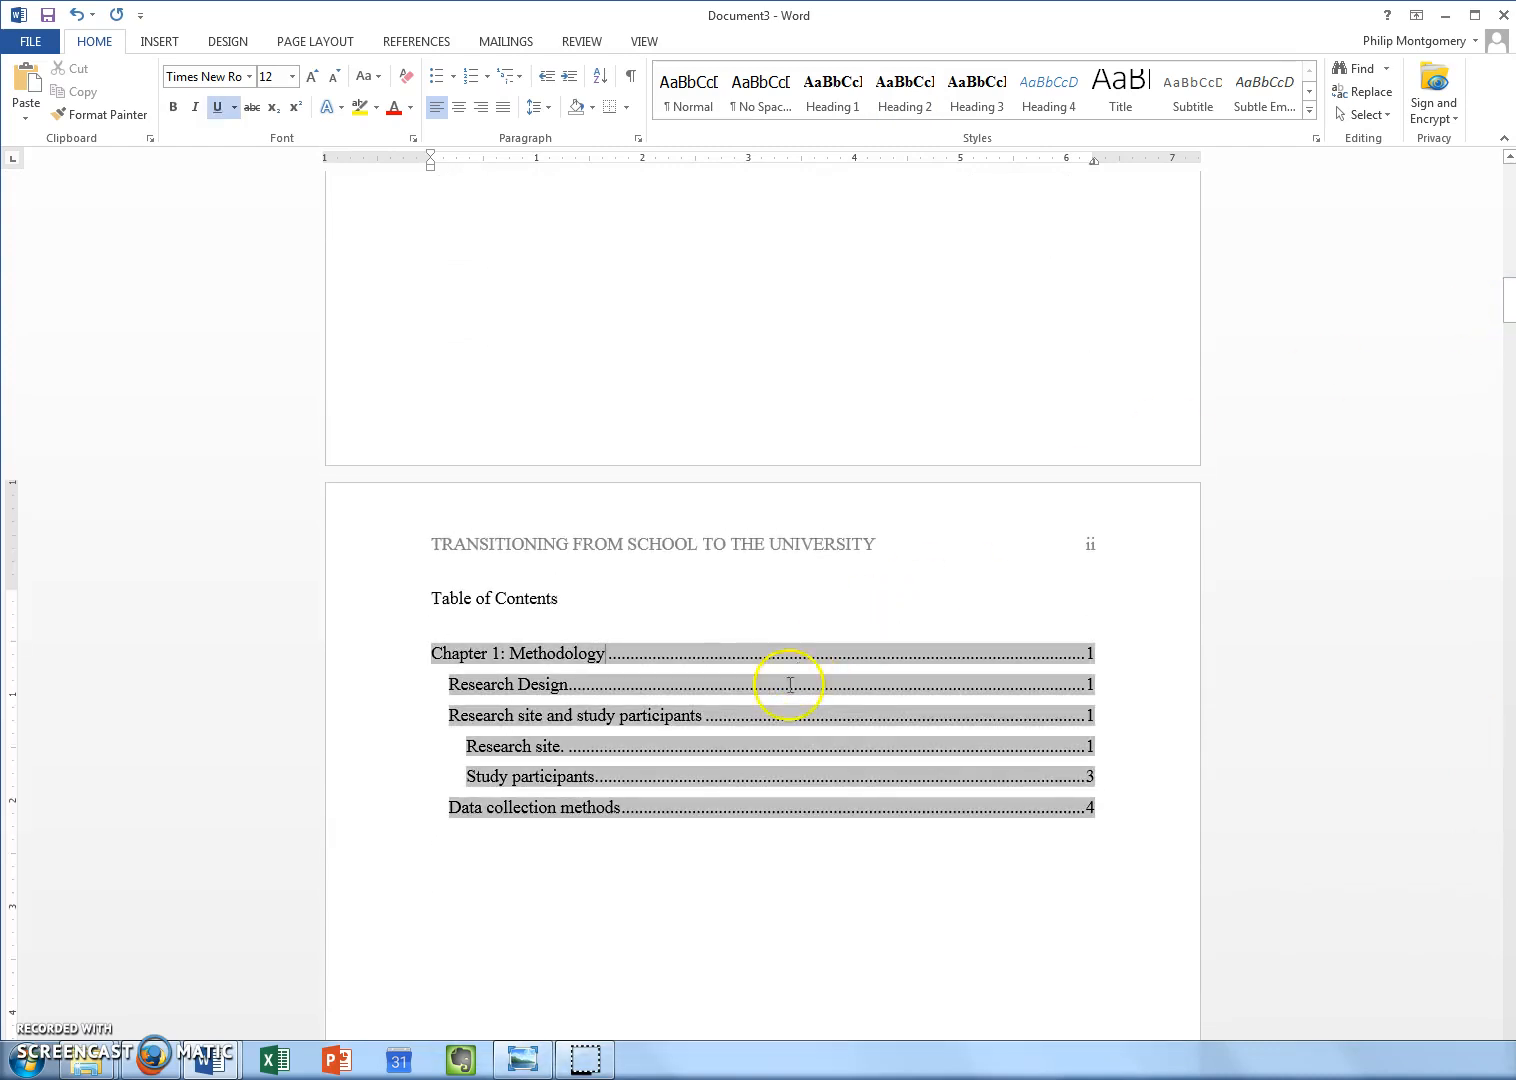
pyautogui.click(717, 793)
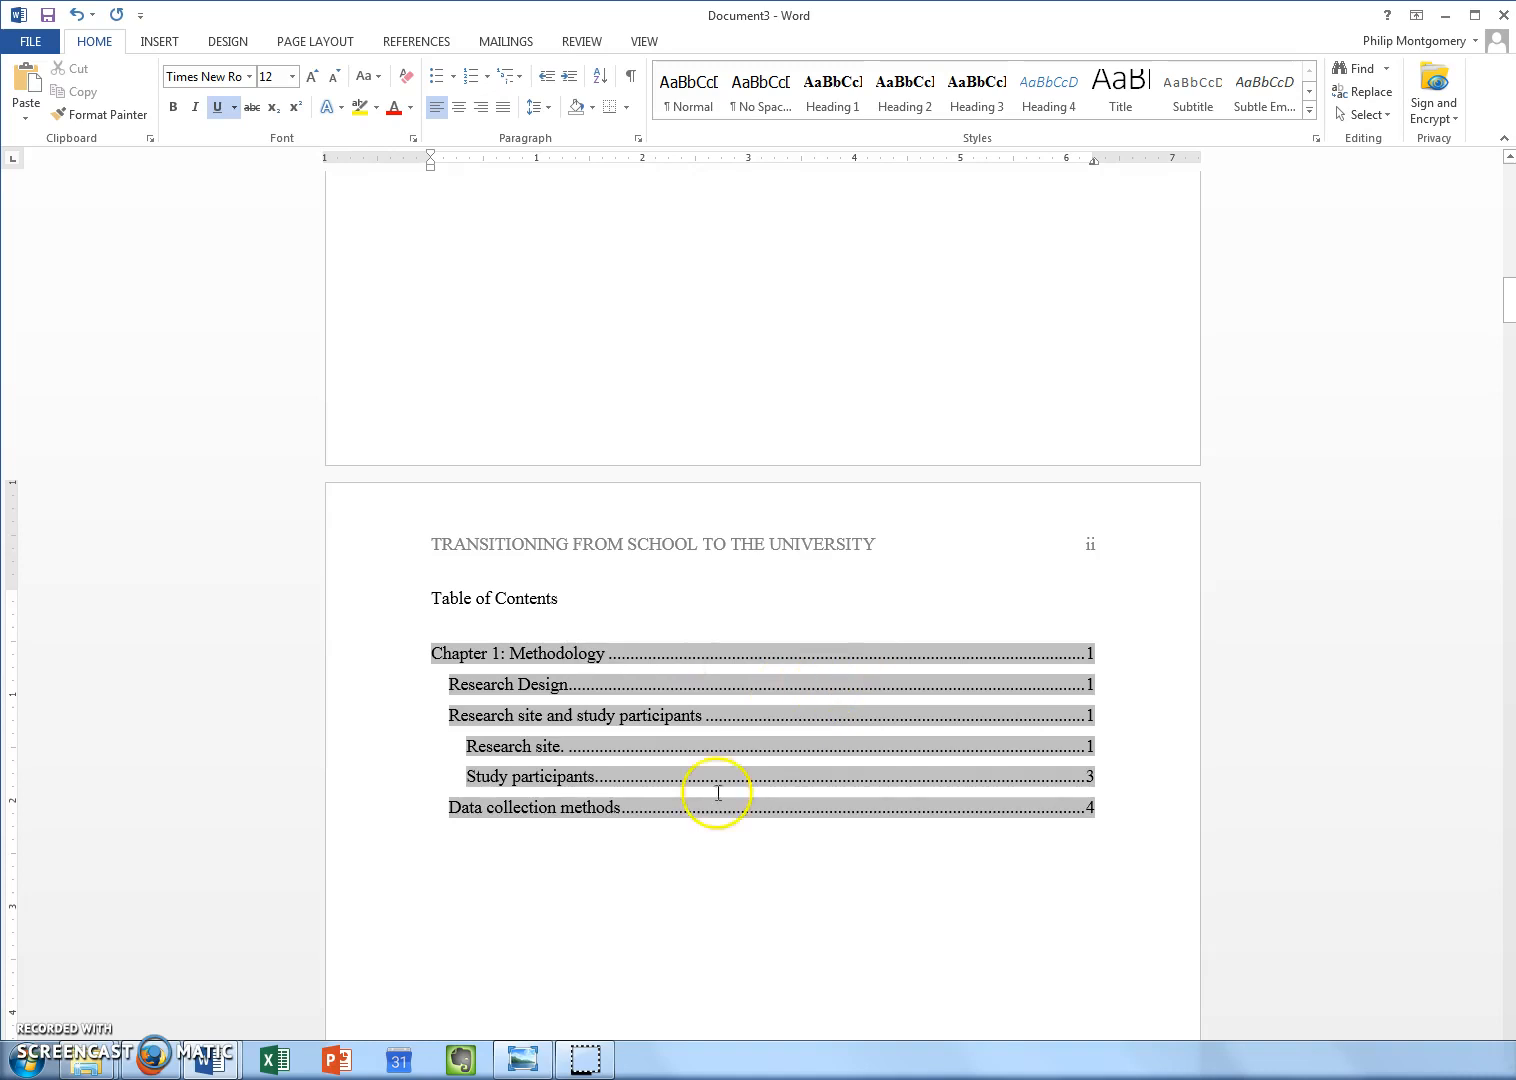
pyautogui.rightClick(883, 715)
pyautogui.click(921, 834)
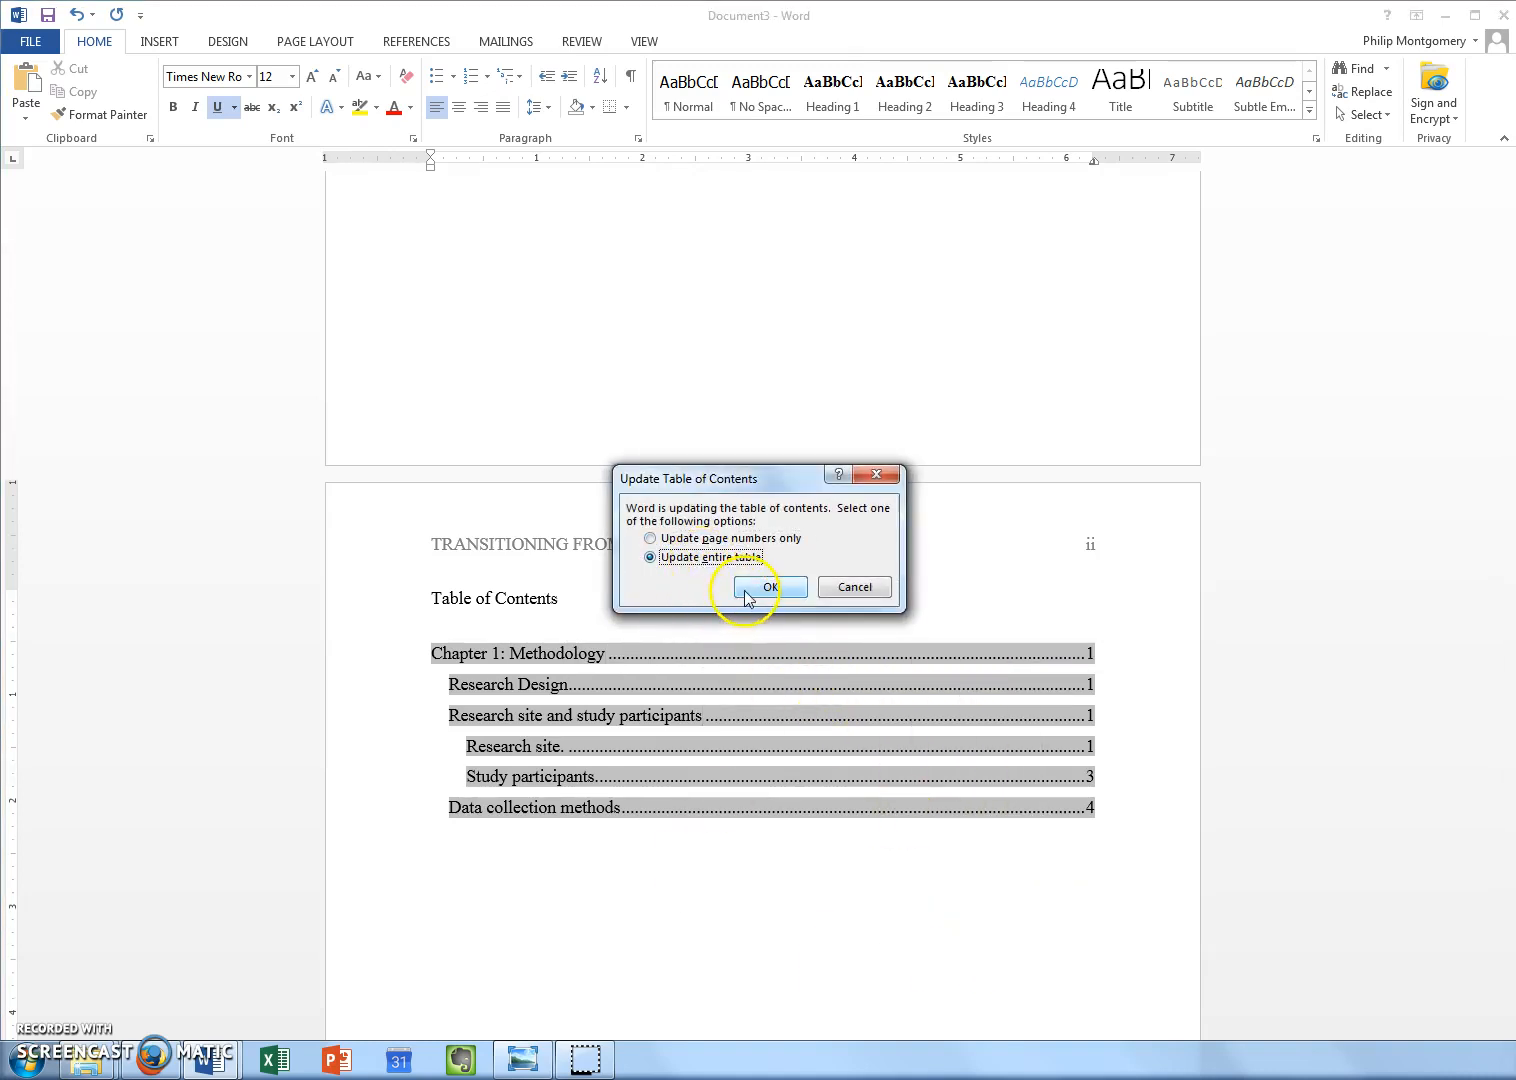
pyautogui.click(769, 587)
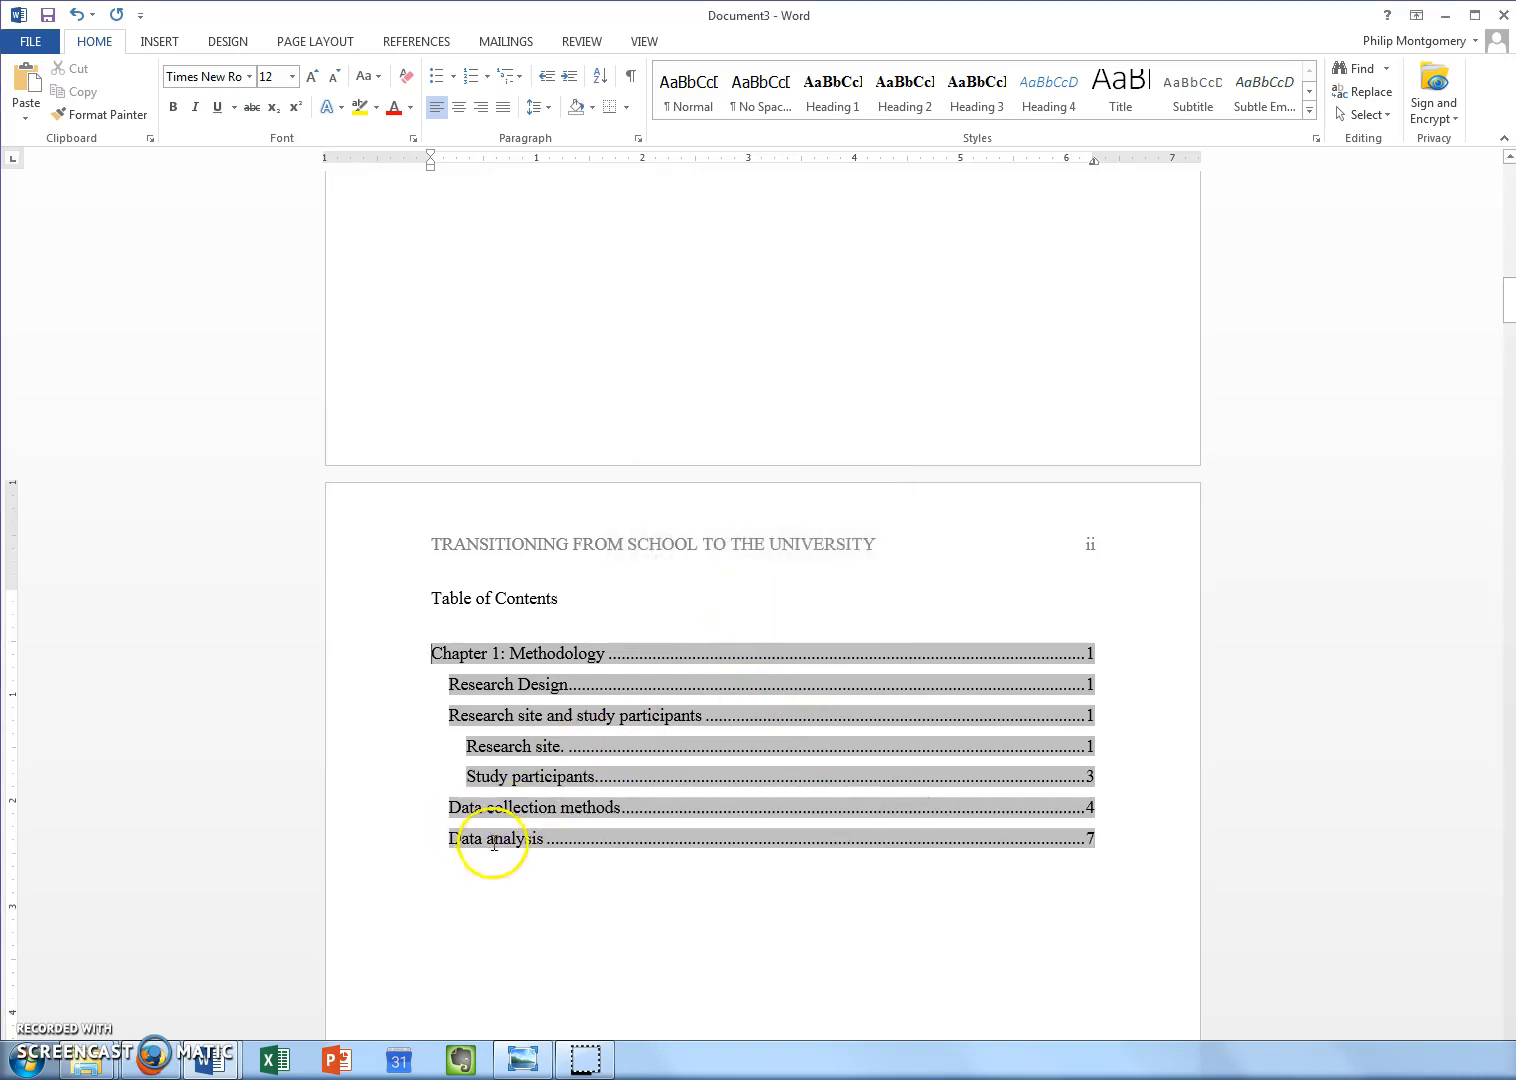
# - Center the "Table of Contents" title on page ii
pyautogui.scroll(-2, 858, 902)
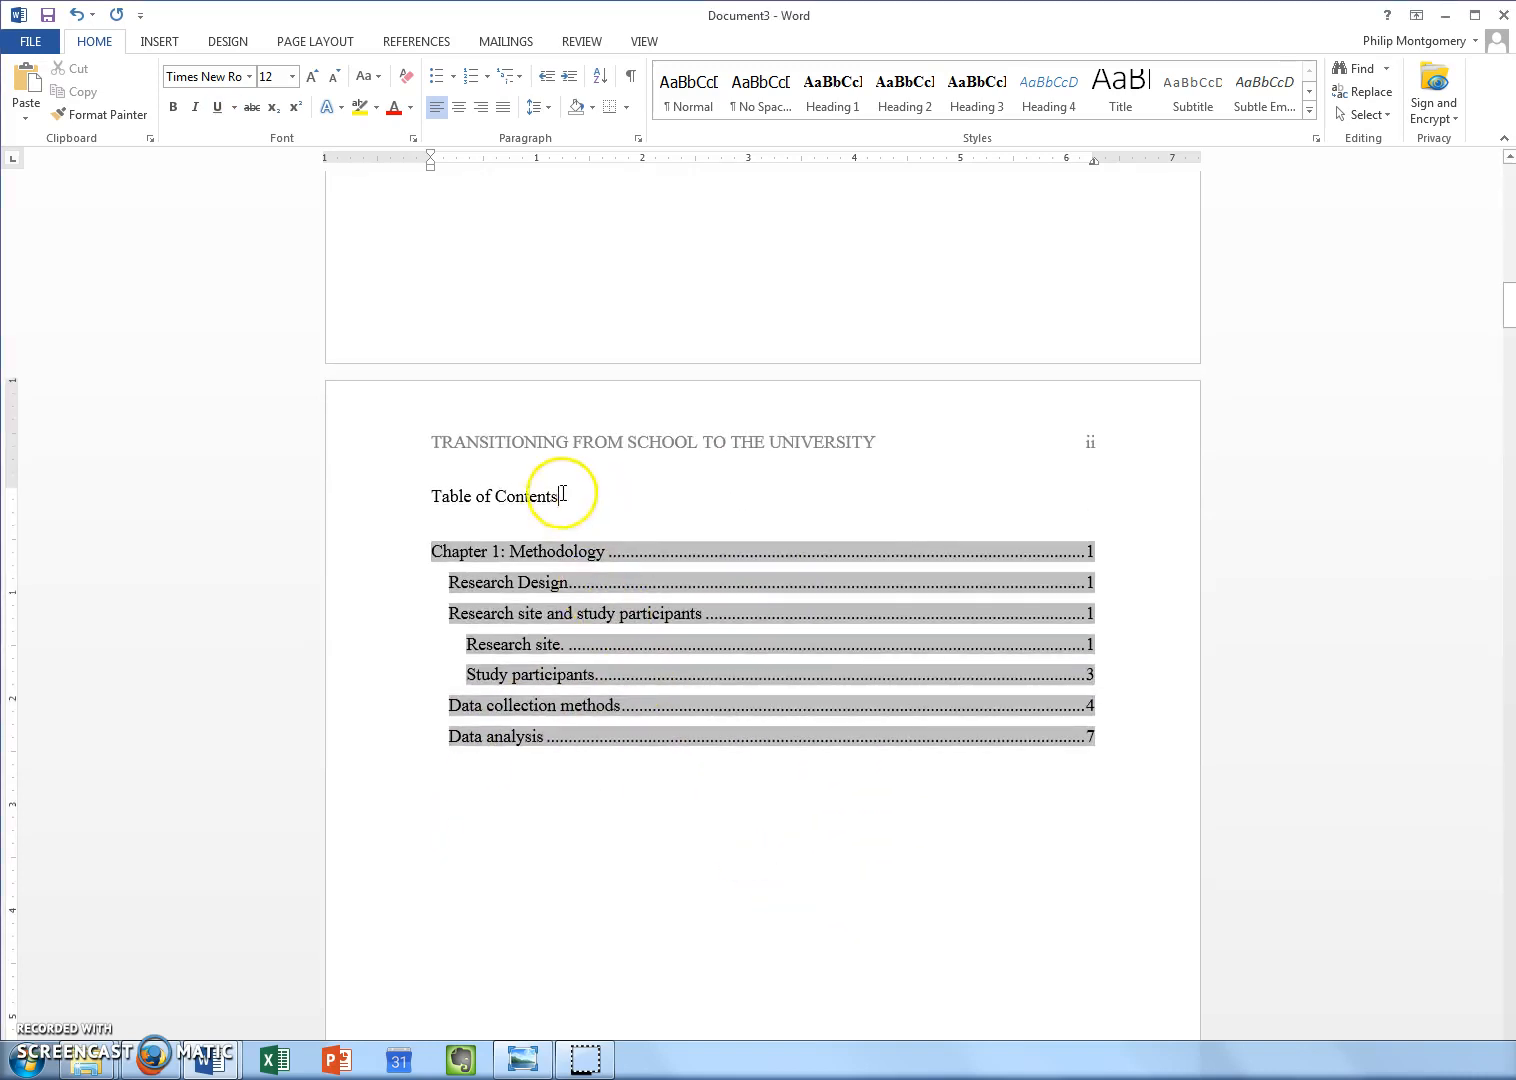
pyautogui.moveTo(563, 493); pyautogui.dragTo(382, 498)
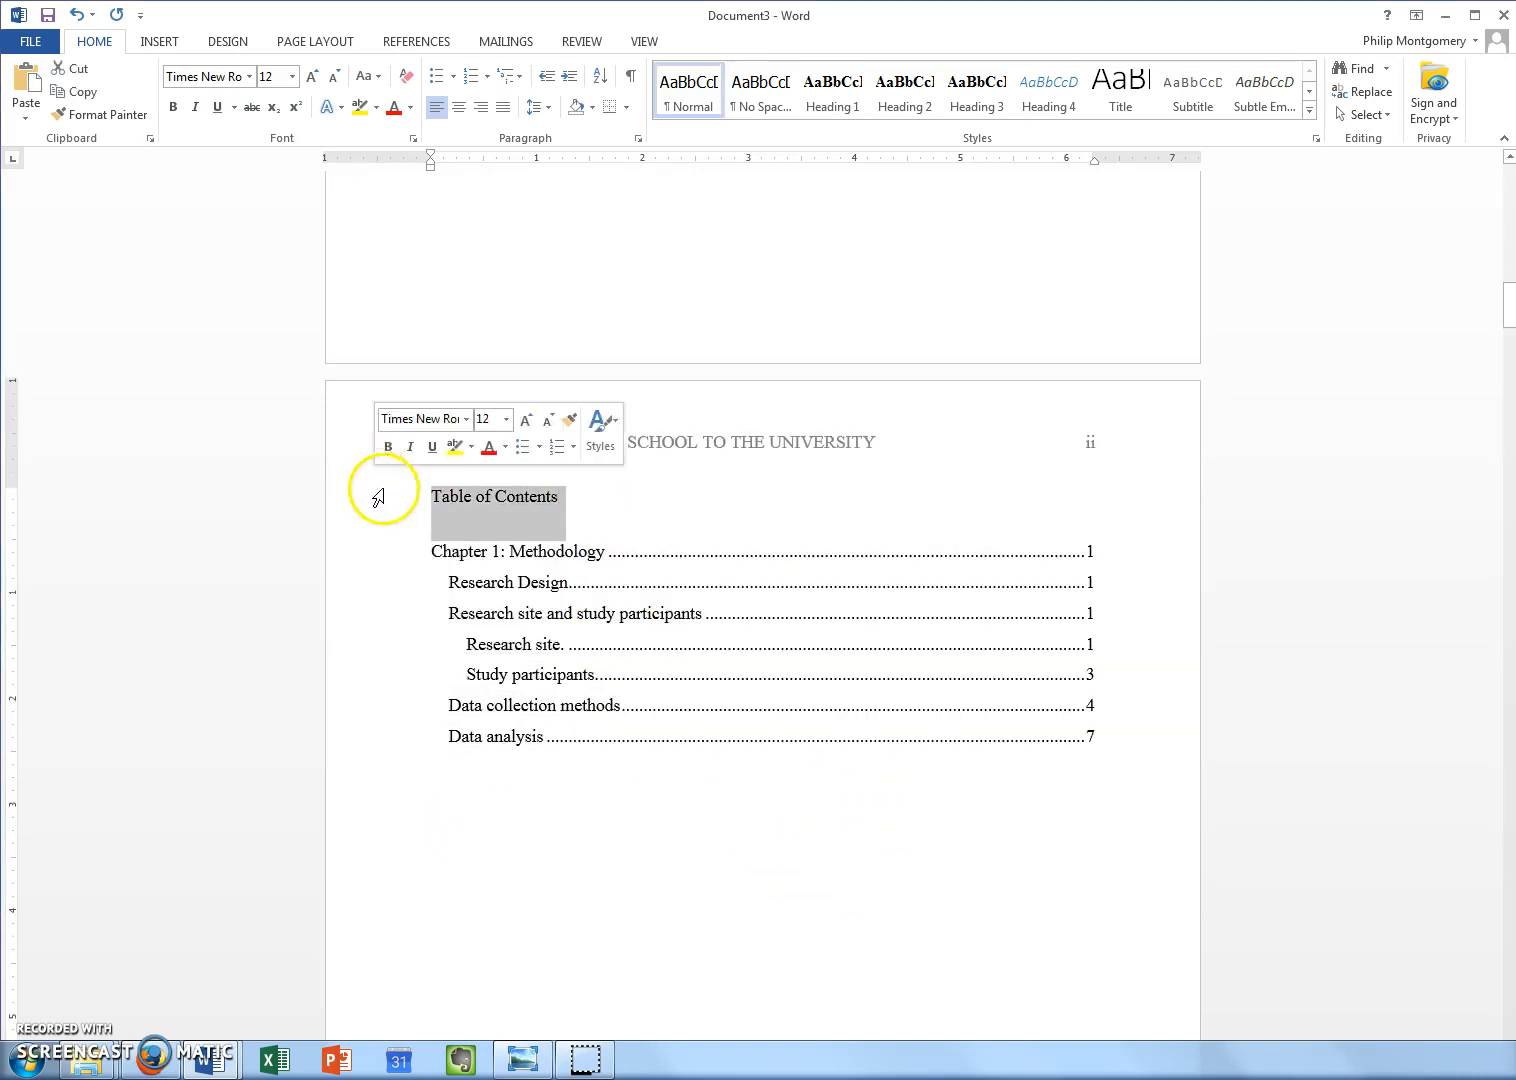
pyautogui.click(459, 110)
pyautogui.click(646, 497)
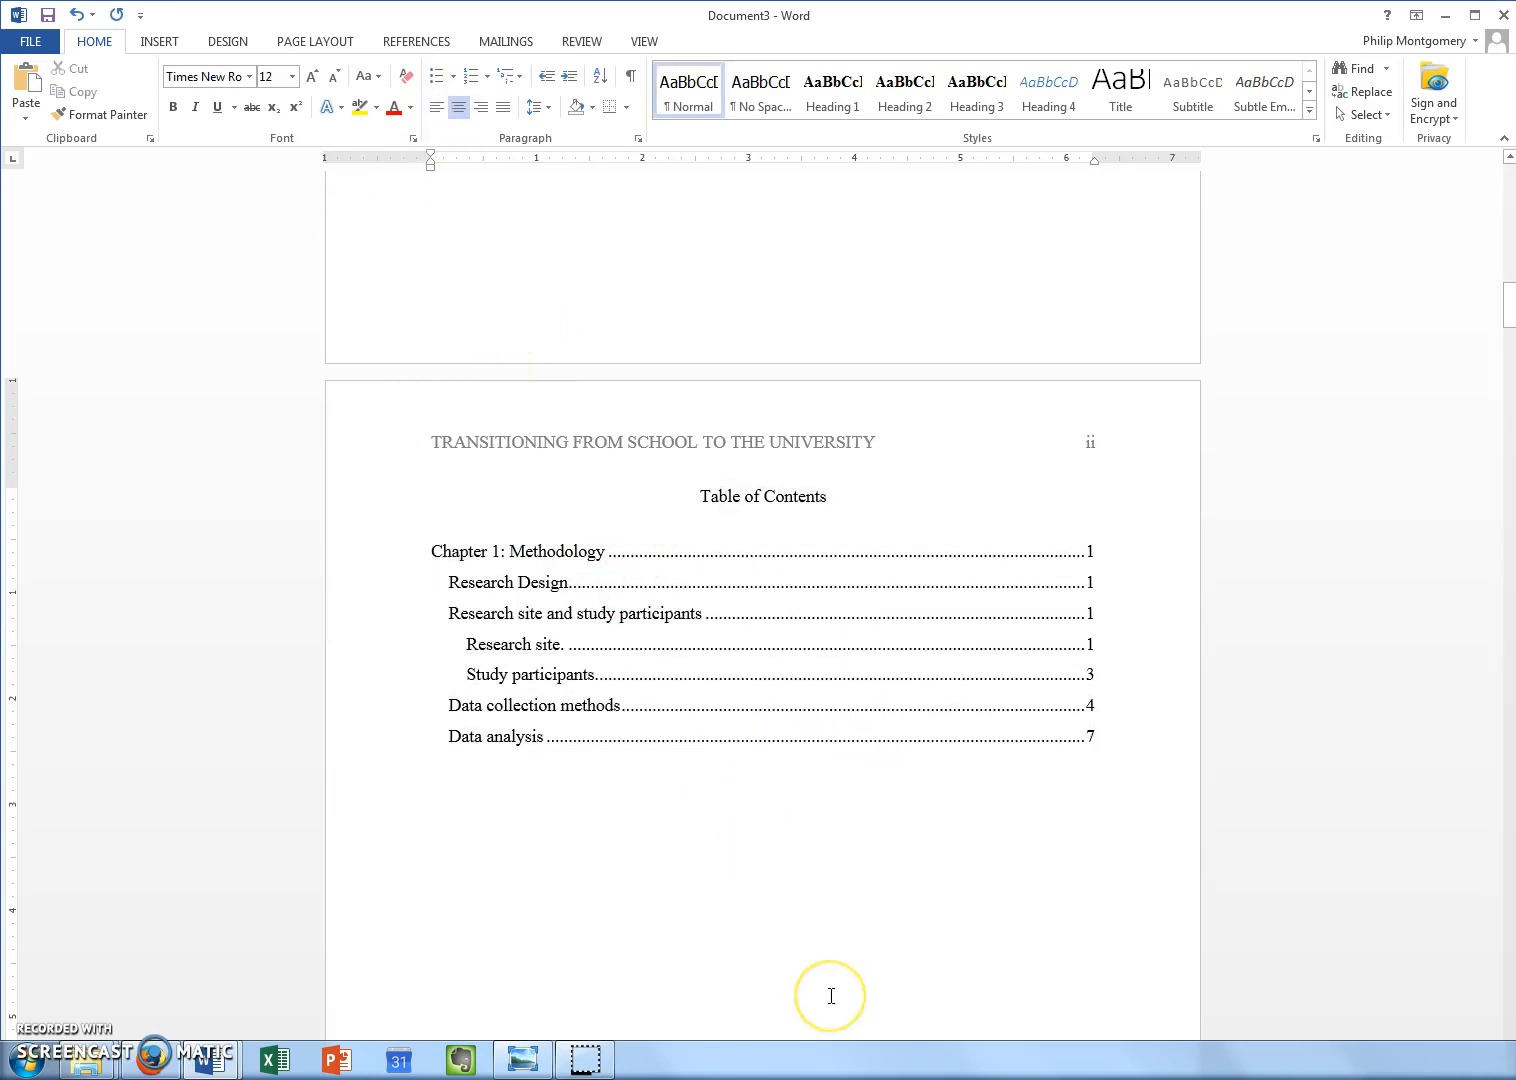
# - Remove the extra blank lines around the "List of Figures" title on page iii
pyautogui.scroll(-10, 830, 990)
pyautogui.scroll(-3, 830, 986)
pyautogui.click(530, 510)
pyautogui.press('Delete')
pyautogui.press('Delete')
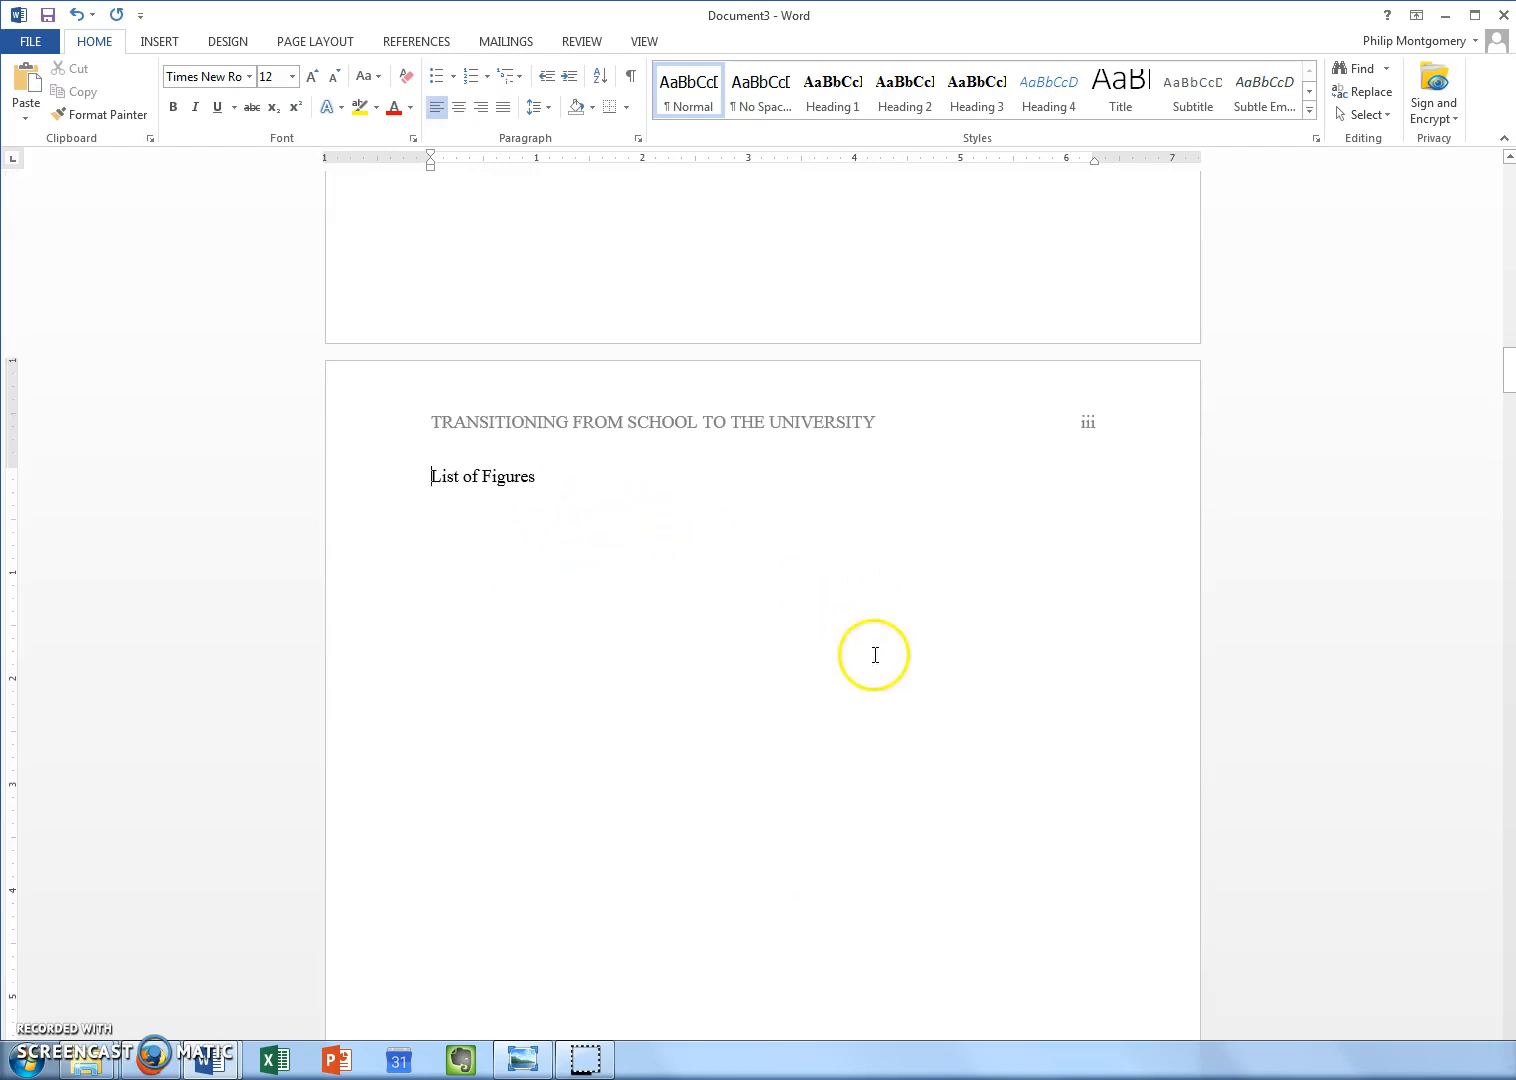
# - Add an empty paragraph on page 5 after the focus group paragraph ending "be free to speak and convenient."
pyautogui.moveTo(1505, 380); pyautogui.dragTo(1472, 650)
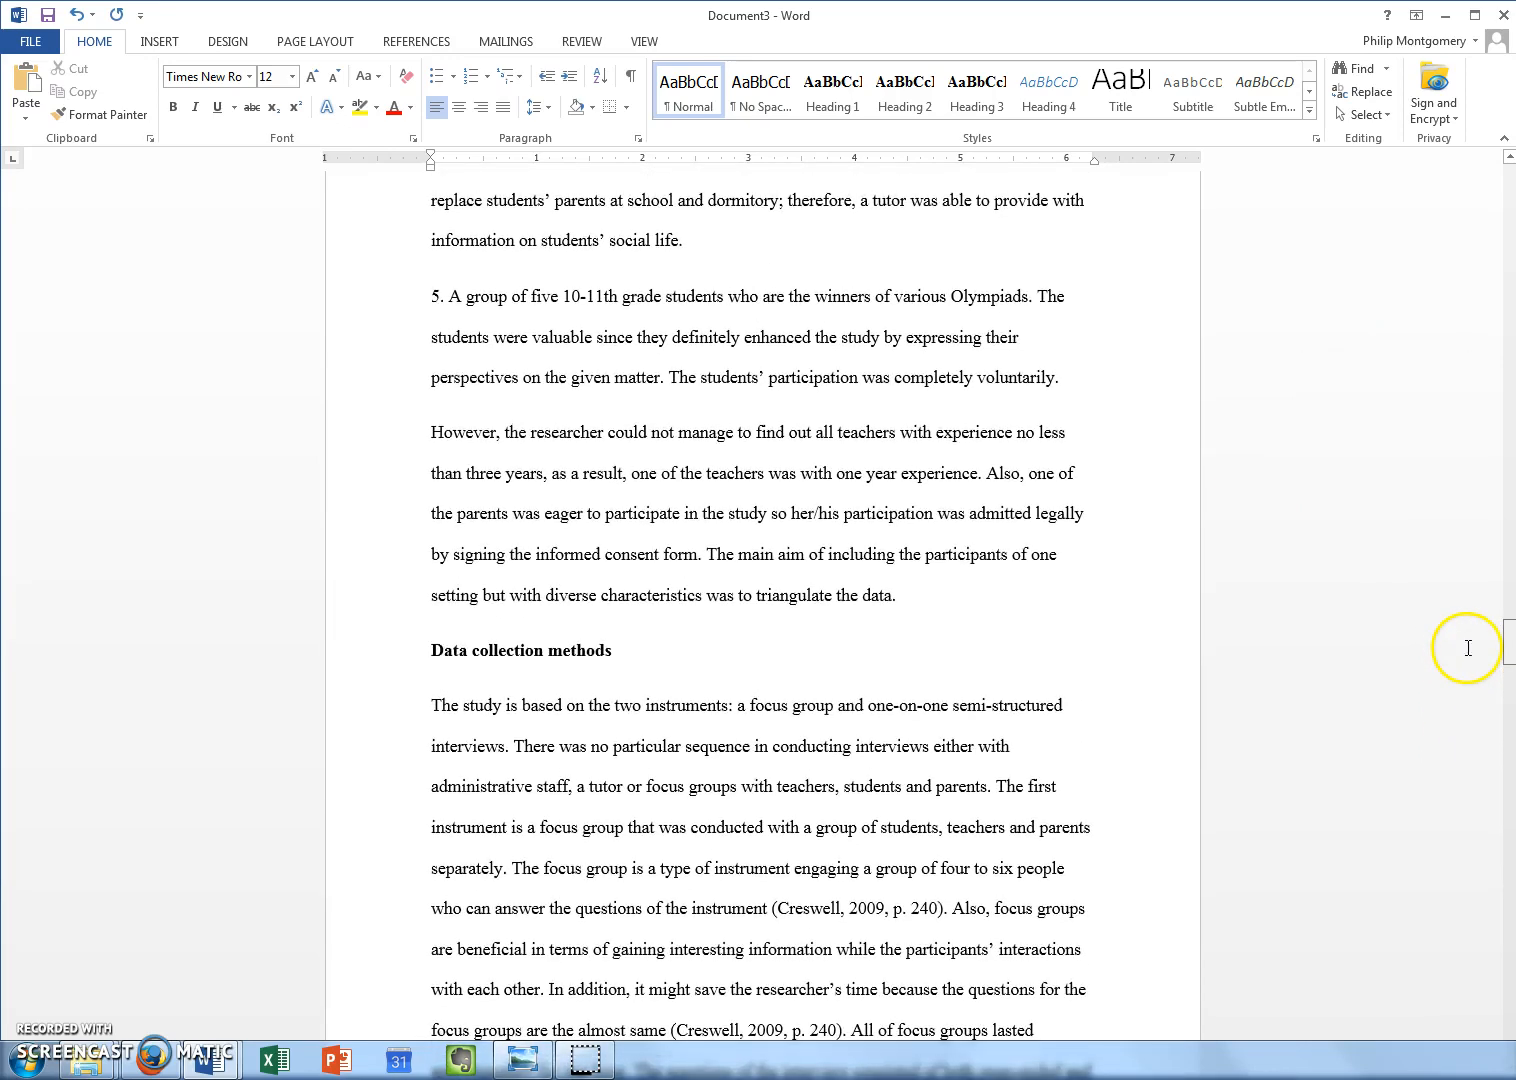
pyautogui.scroll(-4, 745, 767)
pyautogui.scroll(-3, 743, 762)
pyautogui.scroll(2, 745, 755)
pyautogui.scroll(-5, 610, 710)
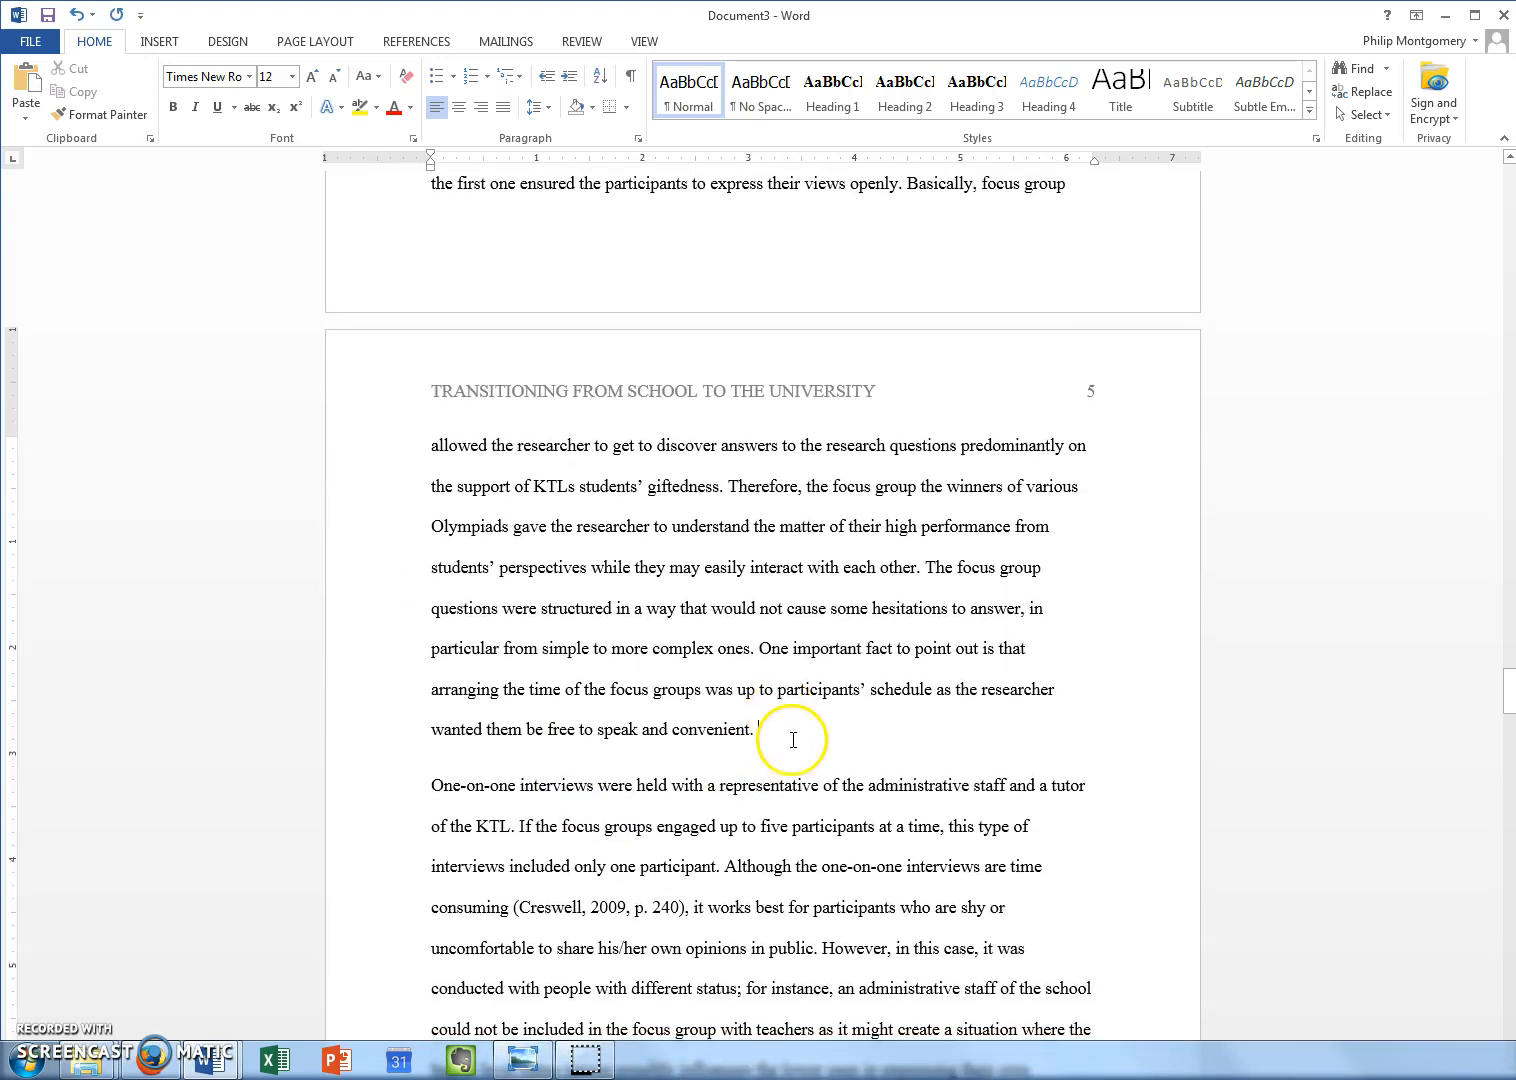
pyautogui.press('Return')
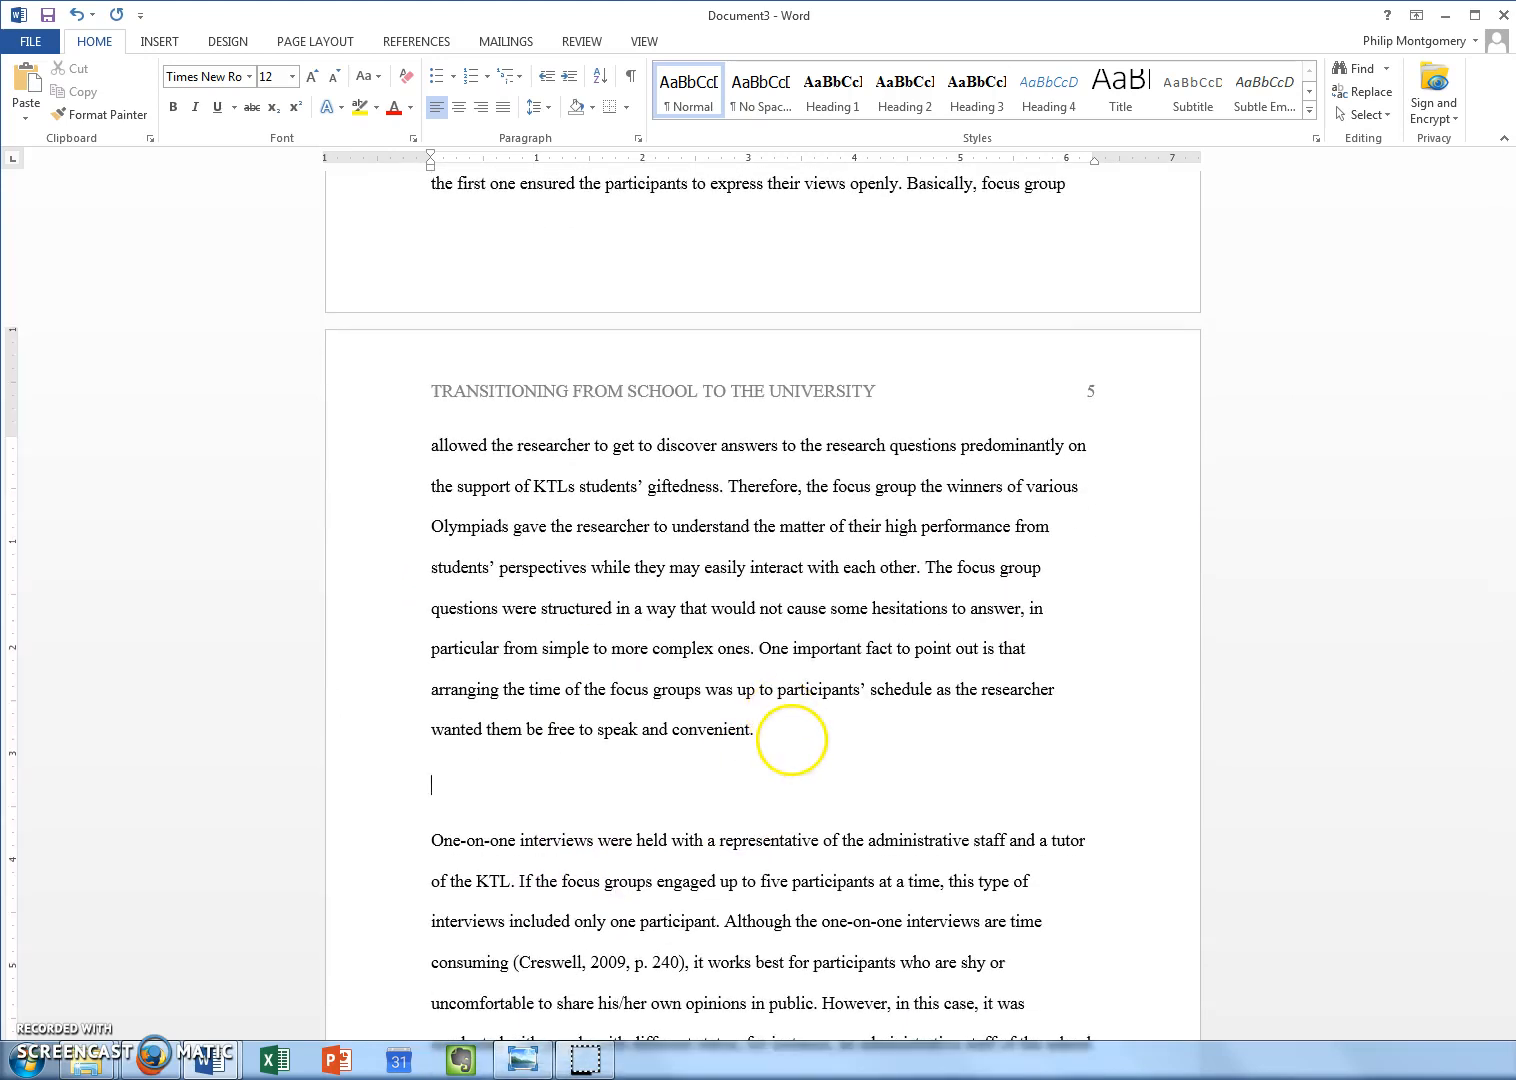
# - Switch to the desktop, open the photo IMG_20160119_101122 in Windows Photo Viewer, copy it and close the viewer
pyautogui.click(1445, 15)
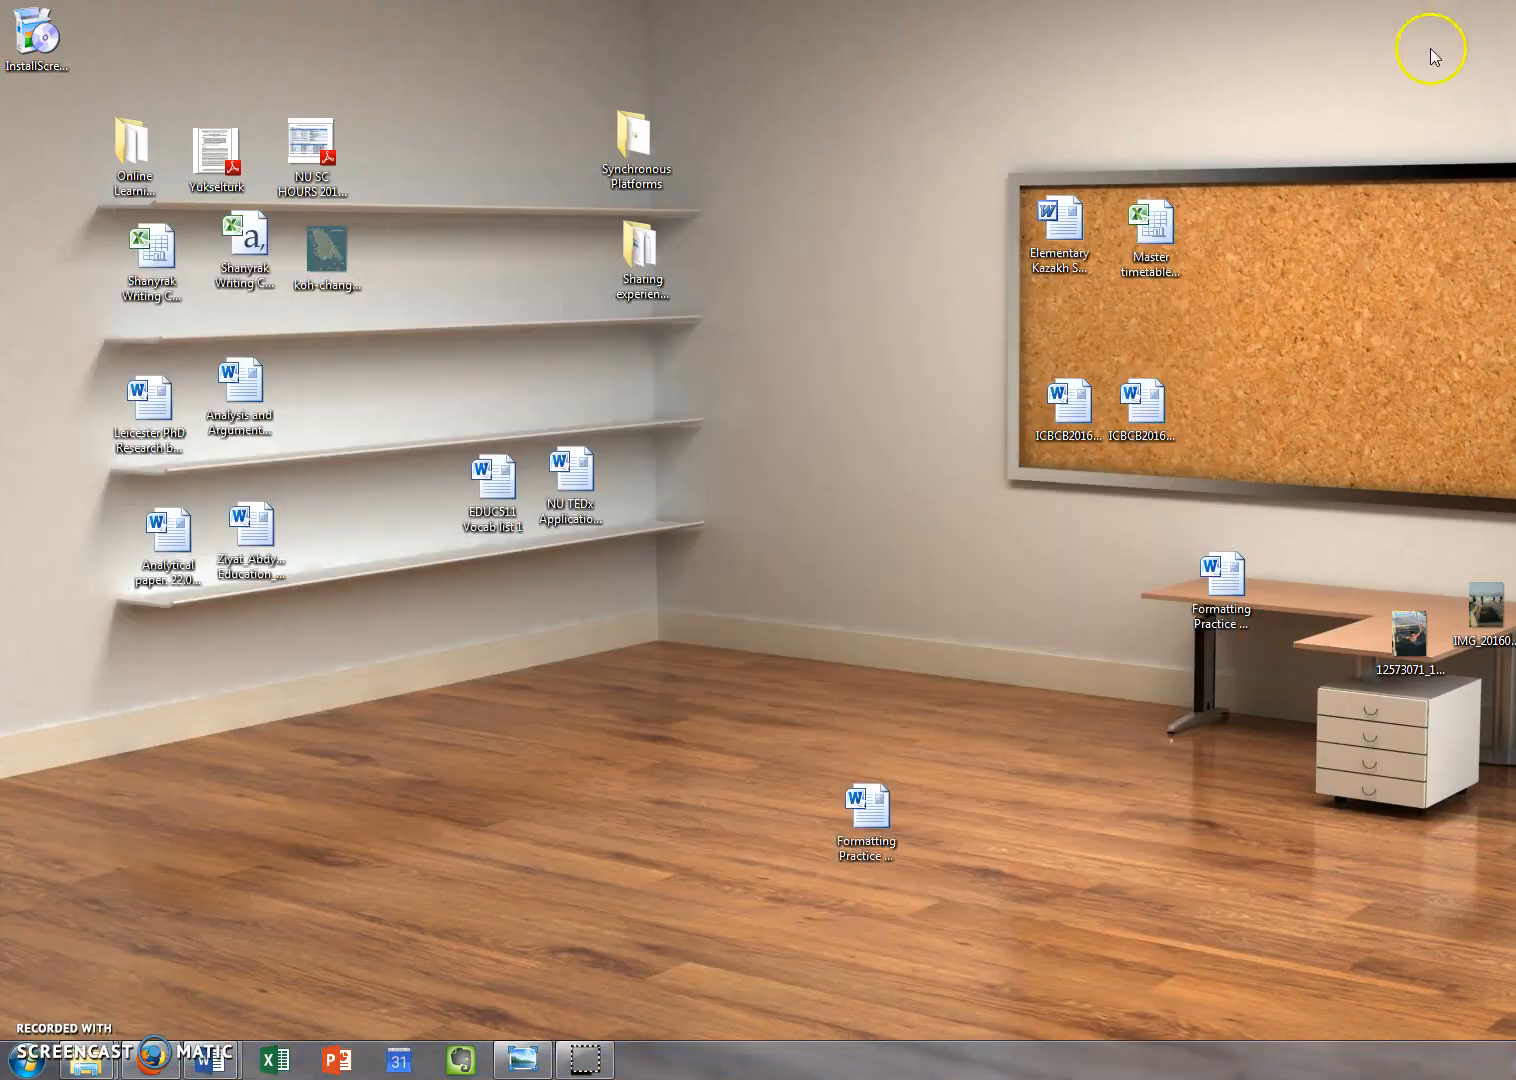
pyautogui.doubleClick(1478, 615)
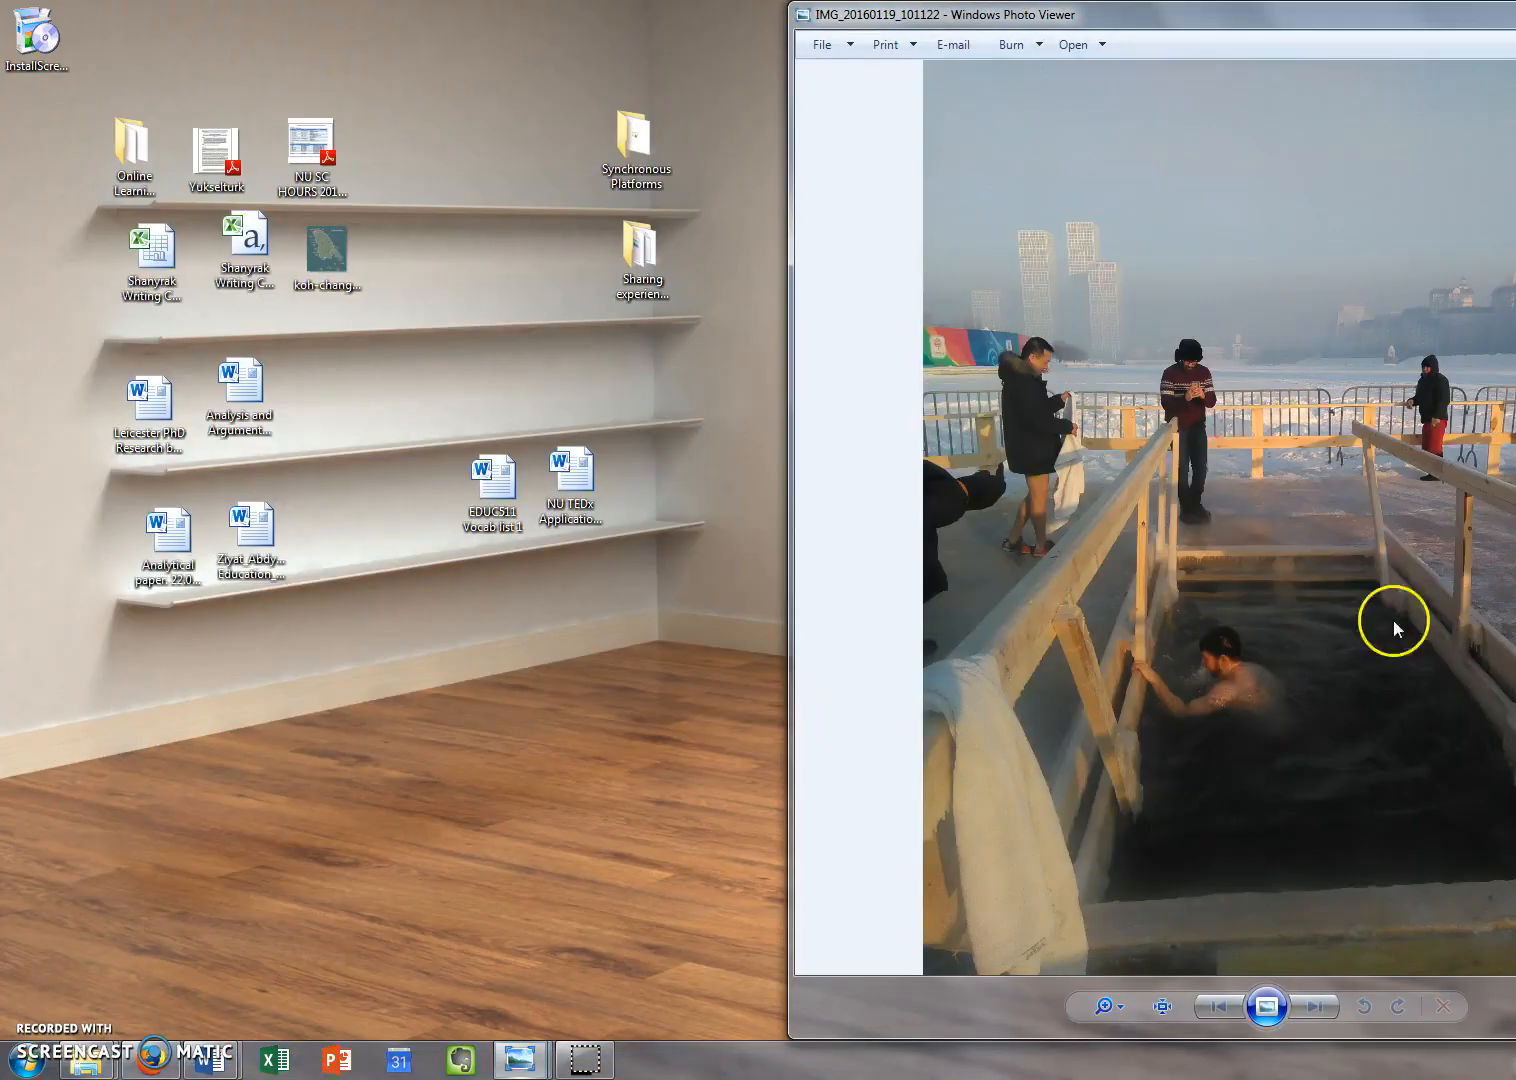
pyautogui.rightClick(1231, 528)
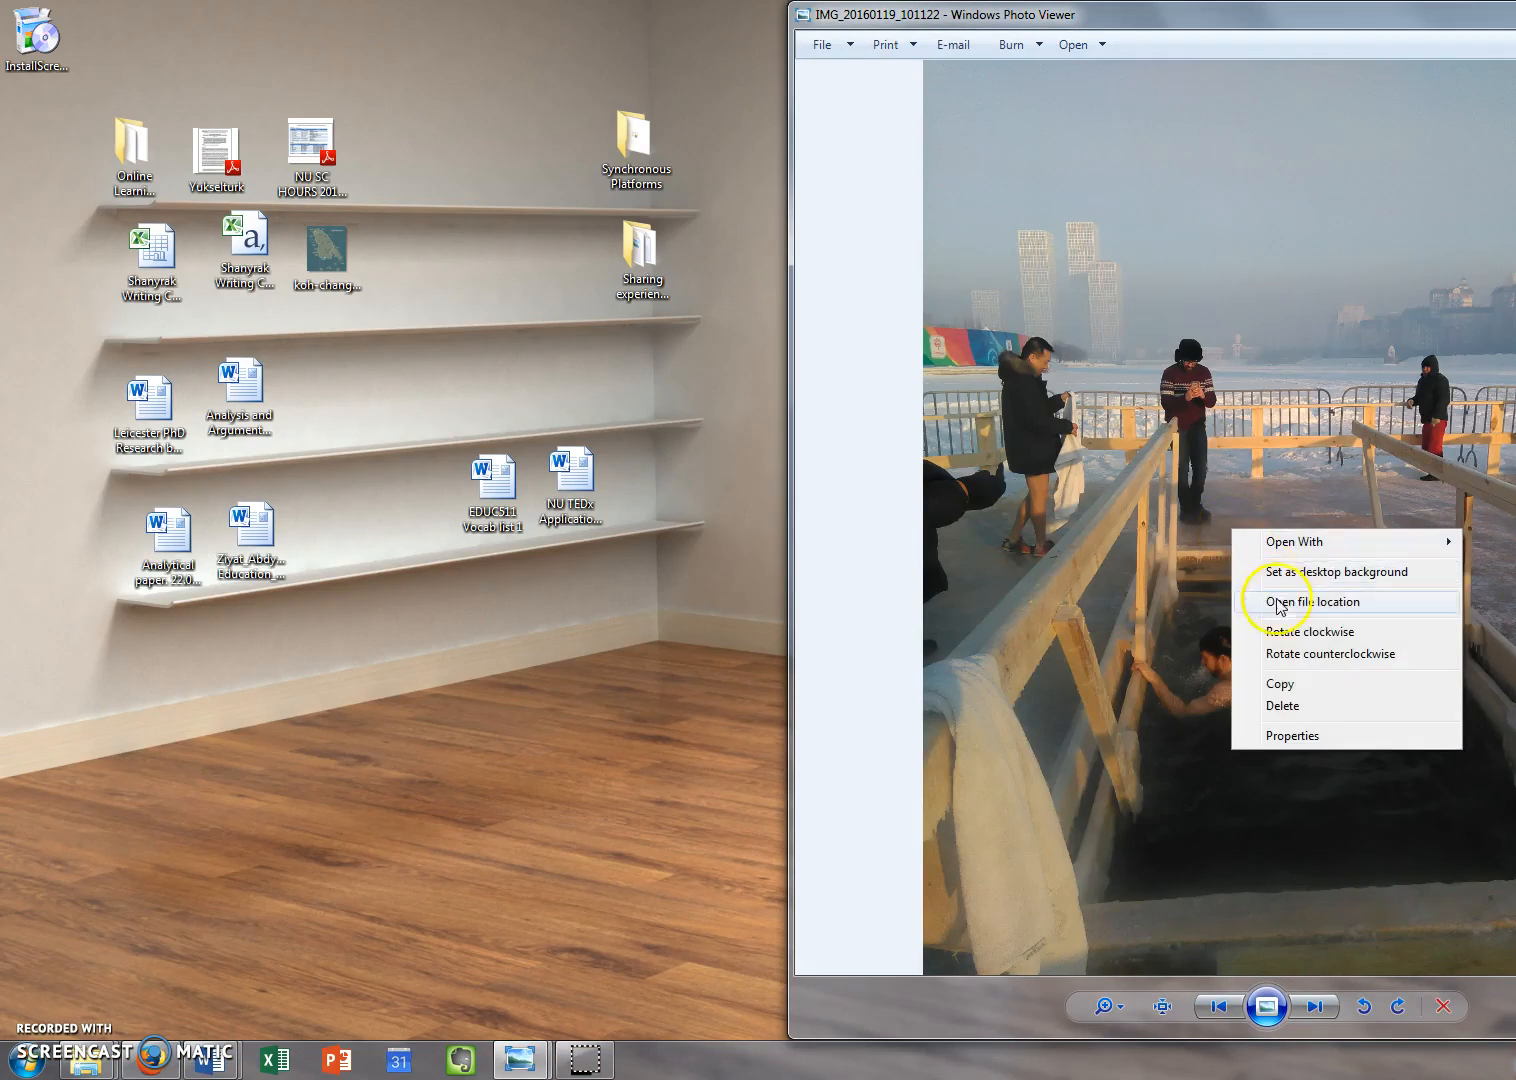
pyautogui.click(1309, 689)
pyautogui.click(1515, 10)
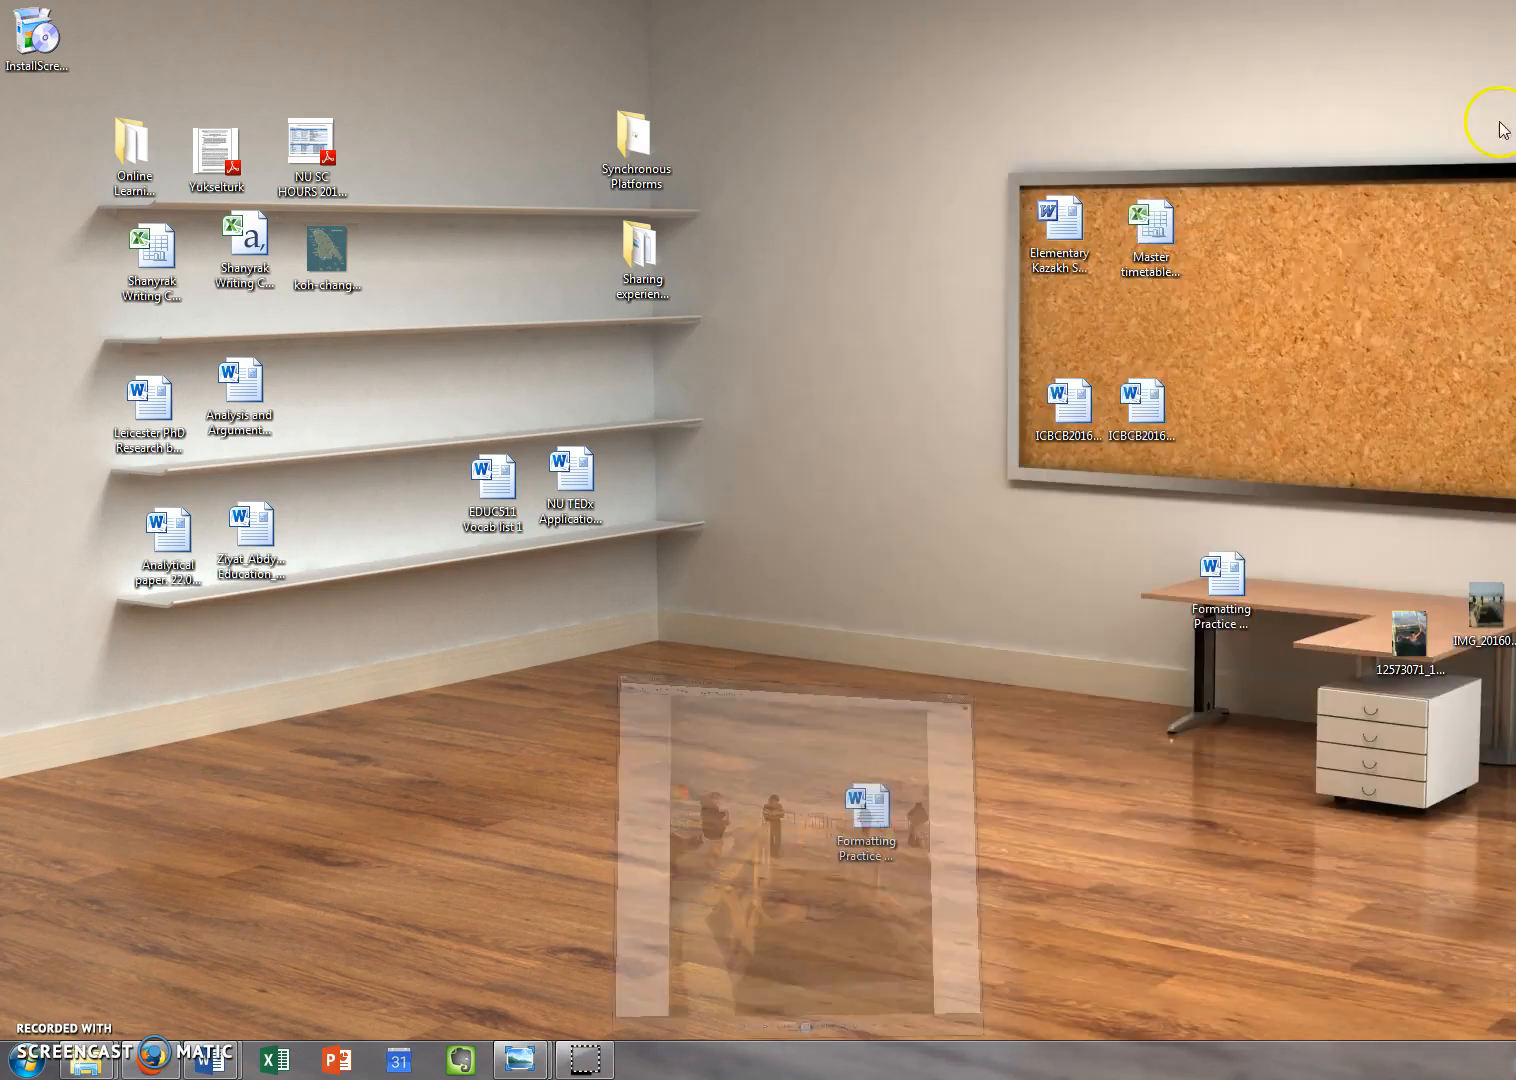
# - Return to Document3 in Word, paste the photo into the empty paragraph on page 5 and shrink it to about 3.2 inches wide
pyautogui.moveTo(220, 1068)
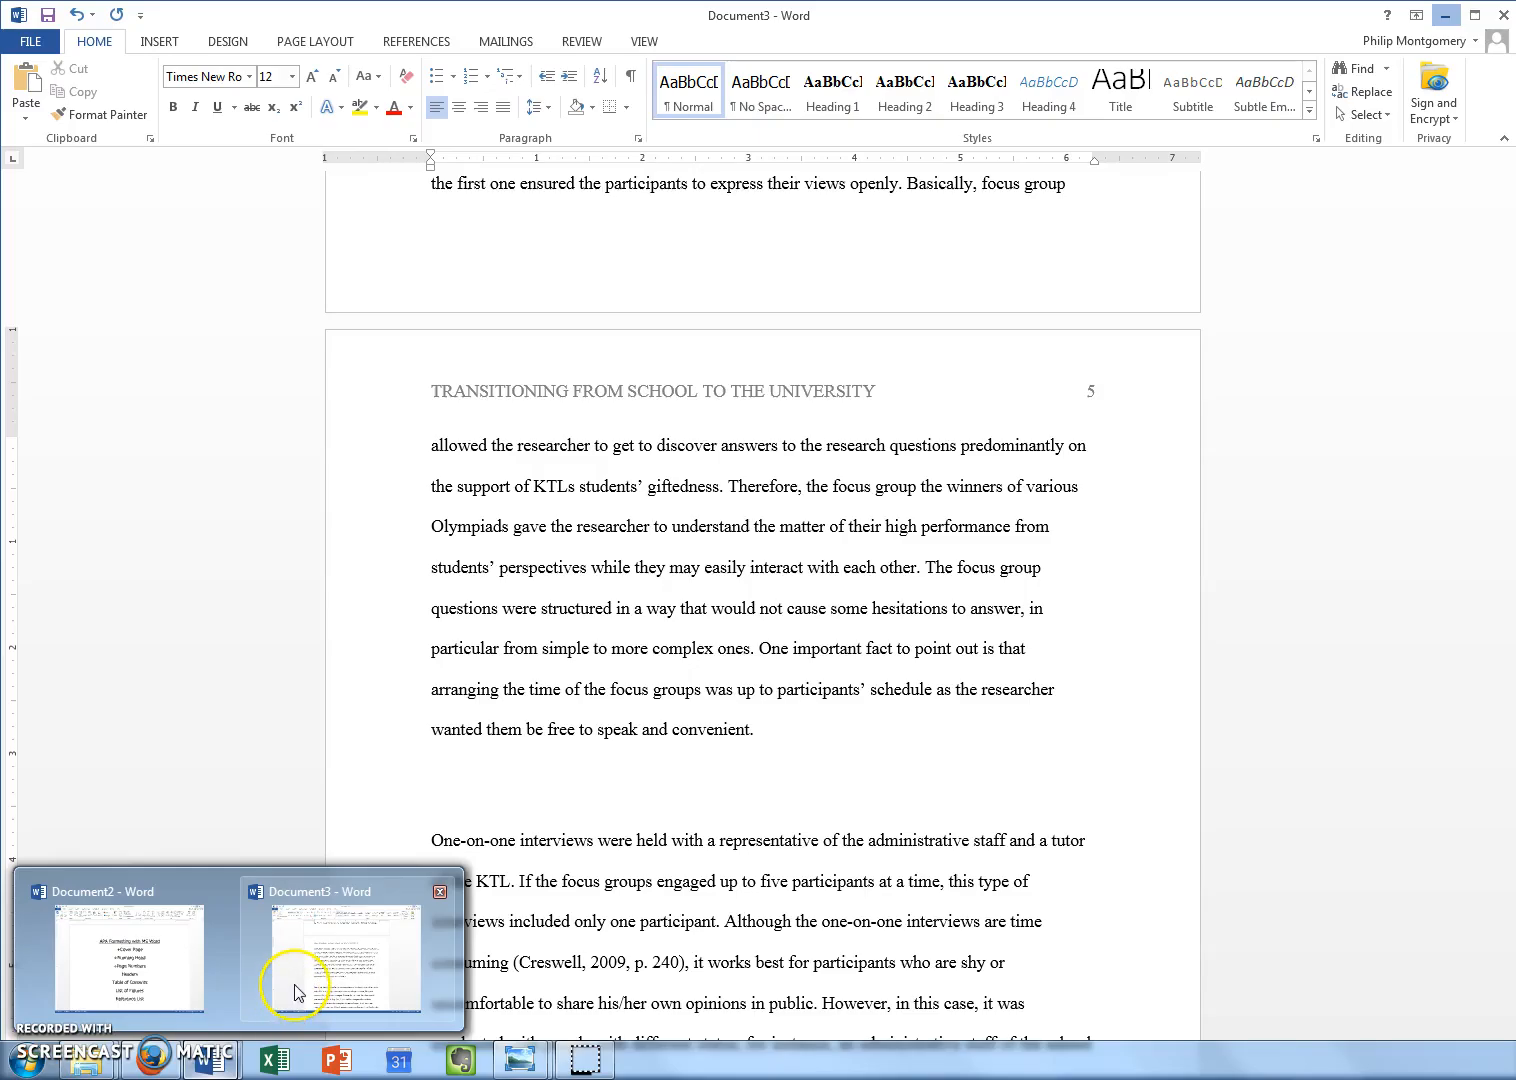
pyautogui.click(294, 992)
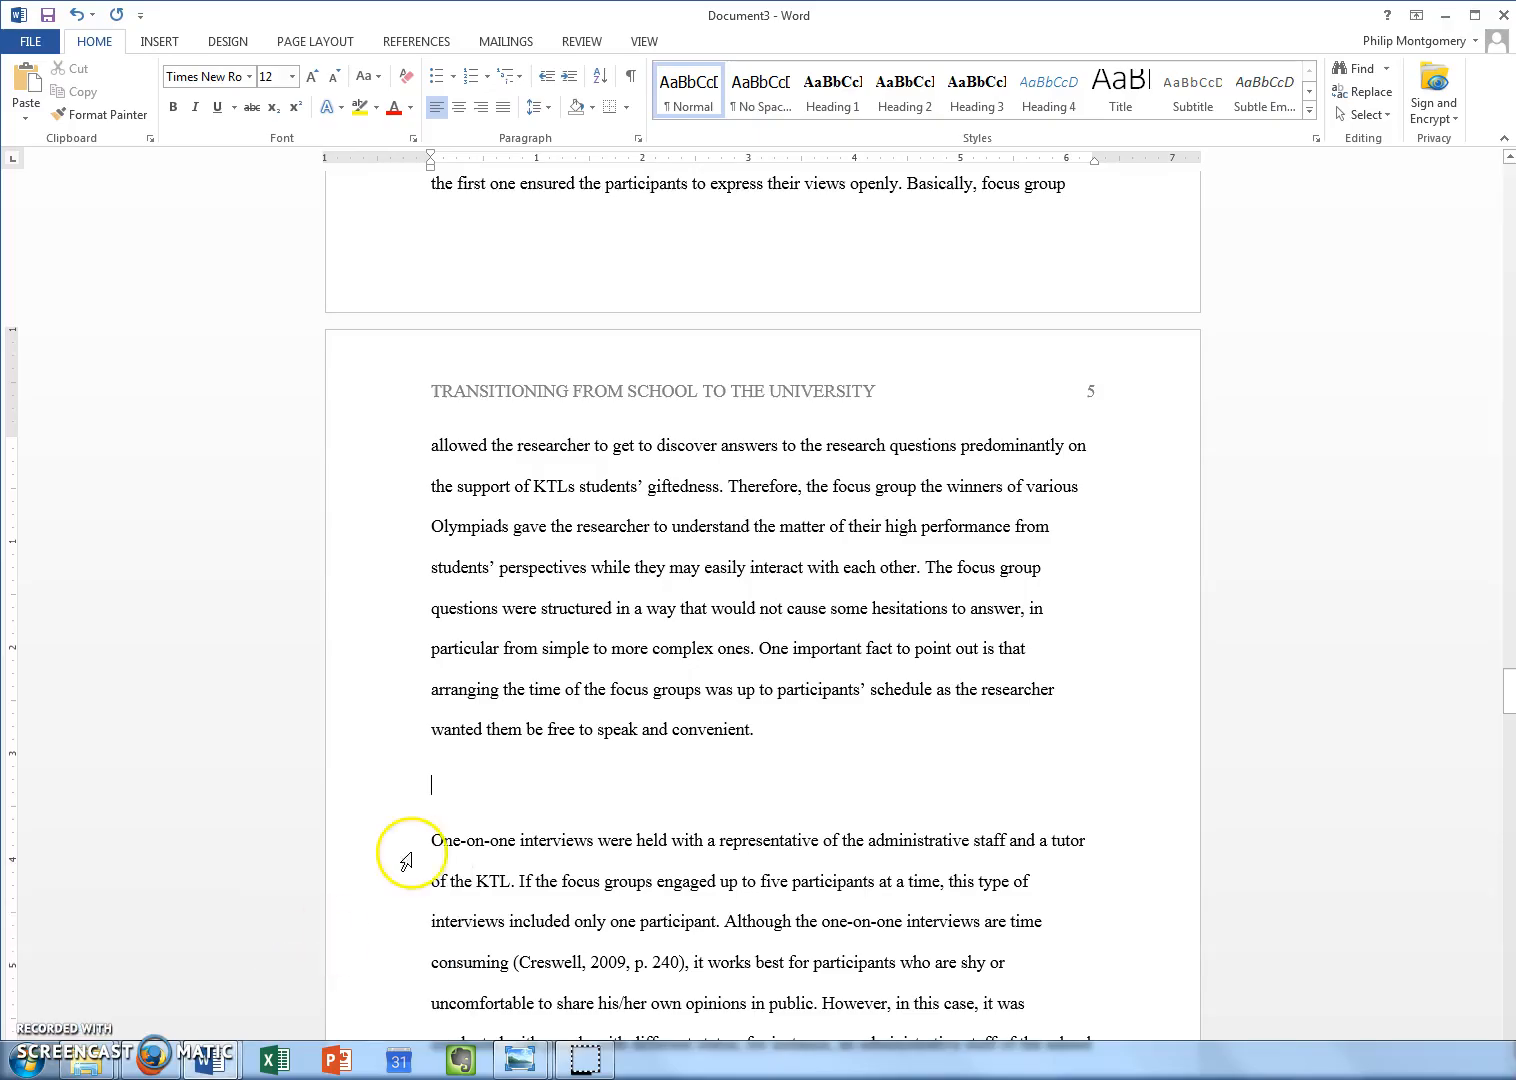
pyautogui.rightClick(433, 785)
pyautogui.click(483, 574)
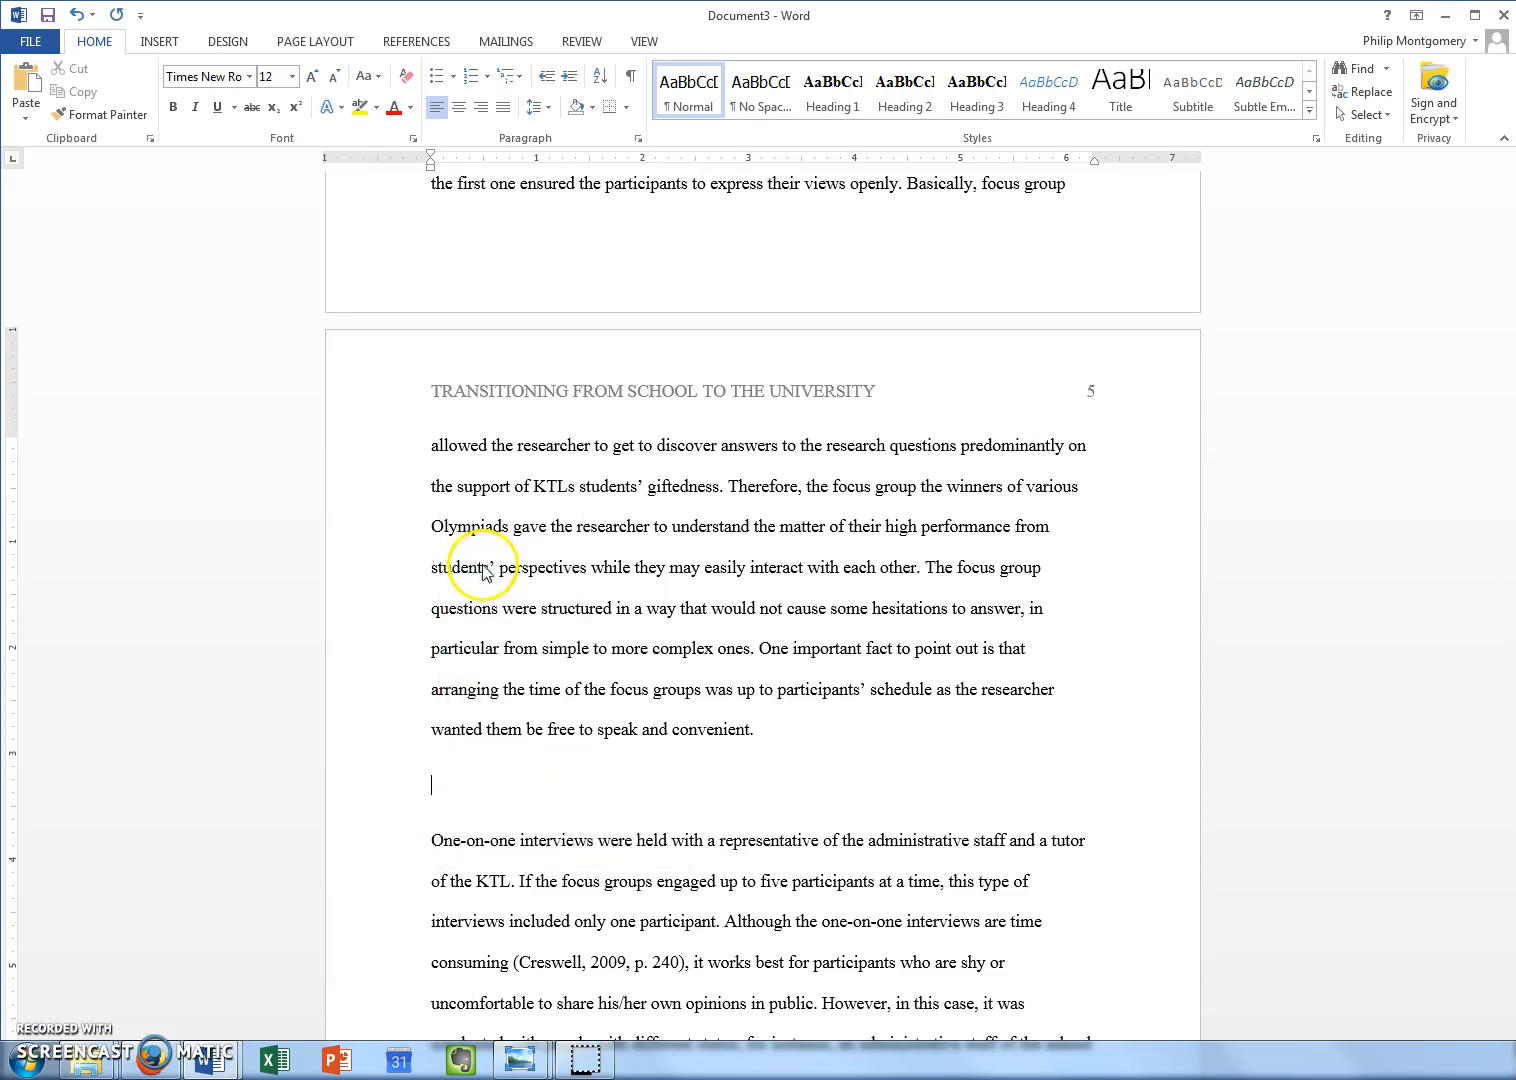
pyautogui.scroll(-2, 942, 942)
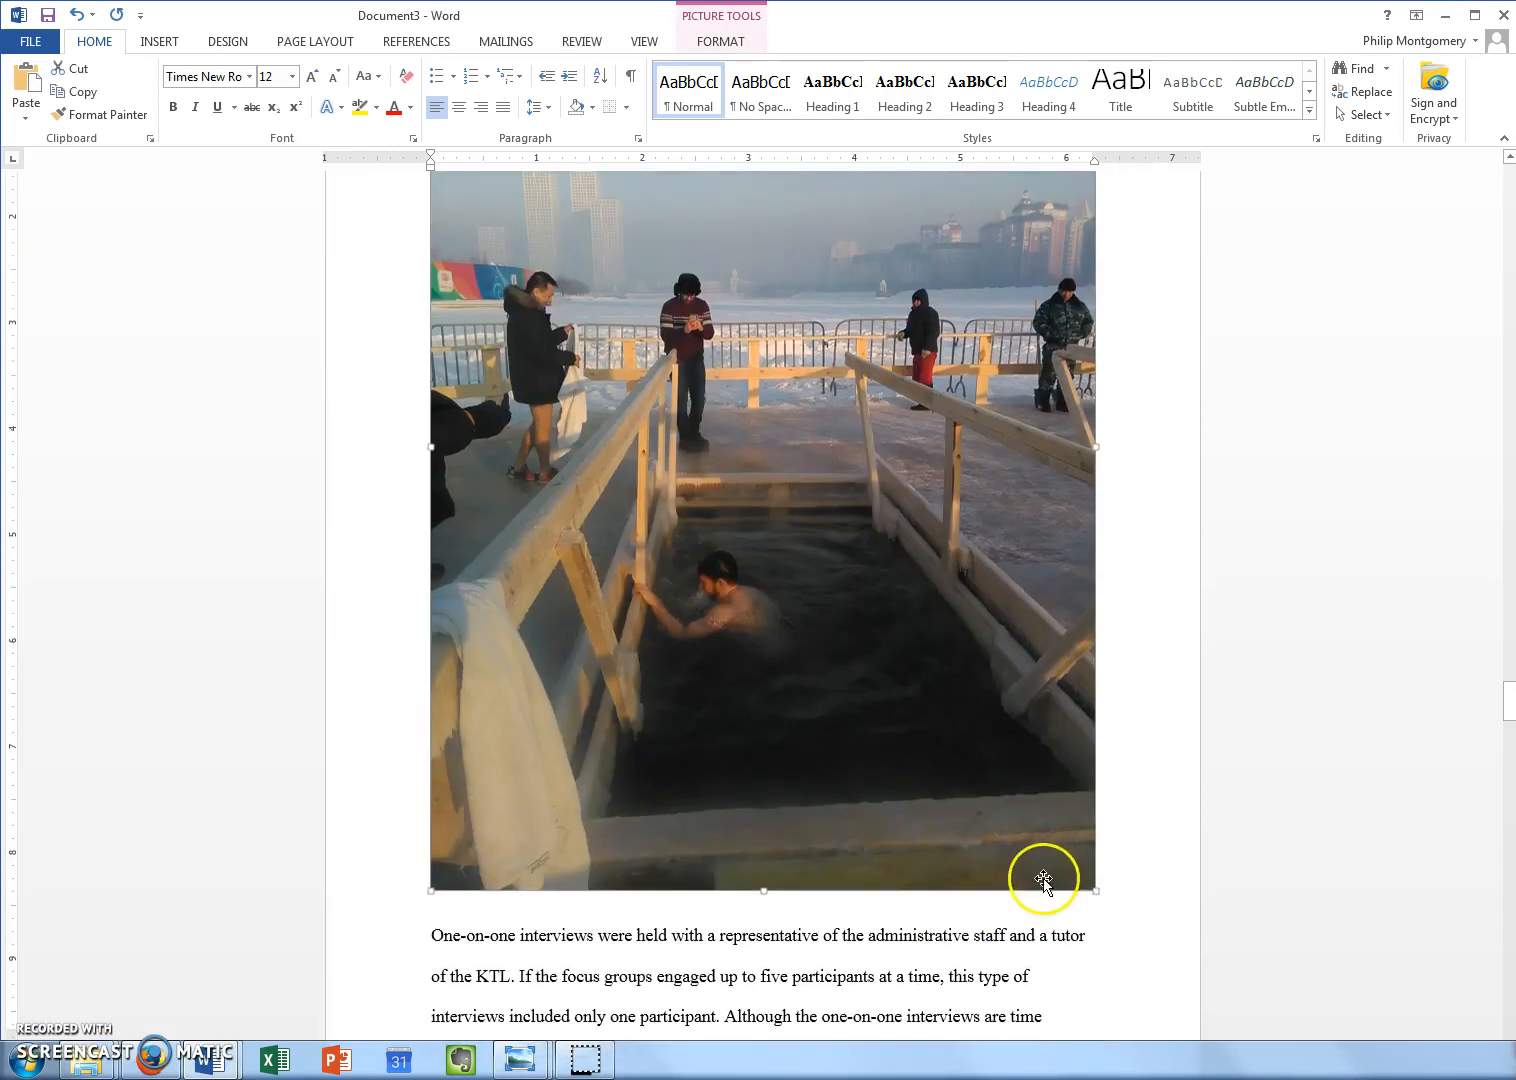
pyautogui.moveTo(1092, 888); pyautogui.dragTo(760, 465)
pyautogui.scroll(3, 738, 626)
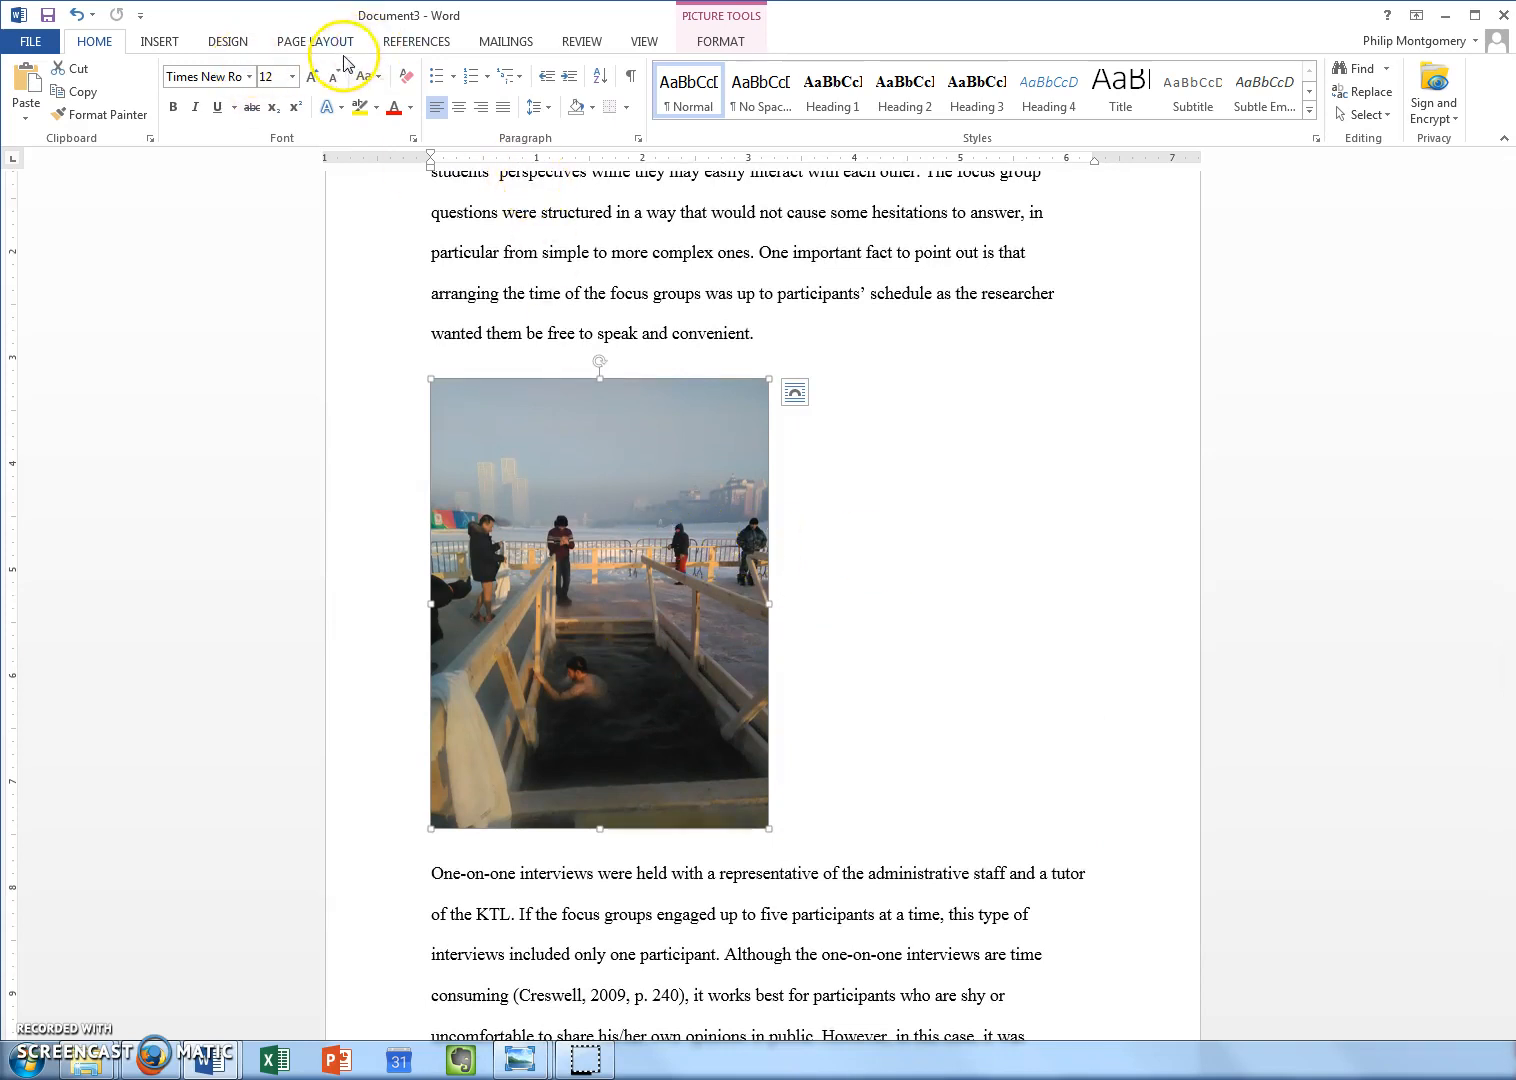
# - Insert a caption above the photo with the Figure label, reading "Figure 1. Crazy" followed by the pictured person's first name
pyautogui.click(401, 45)
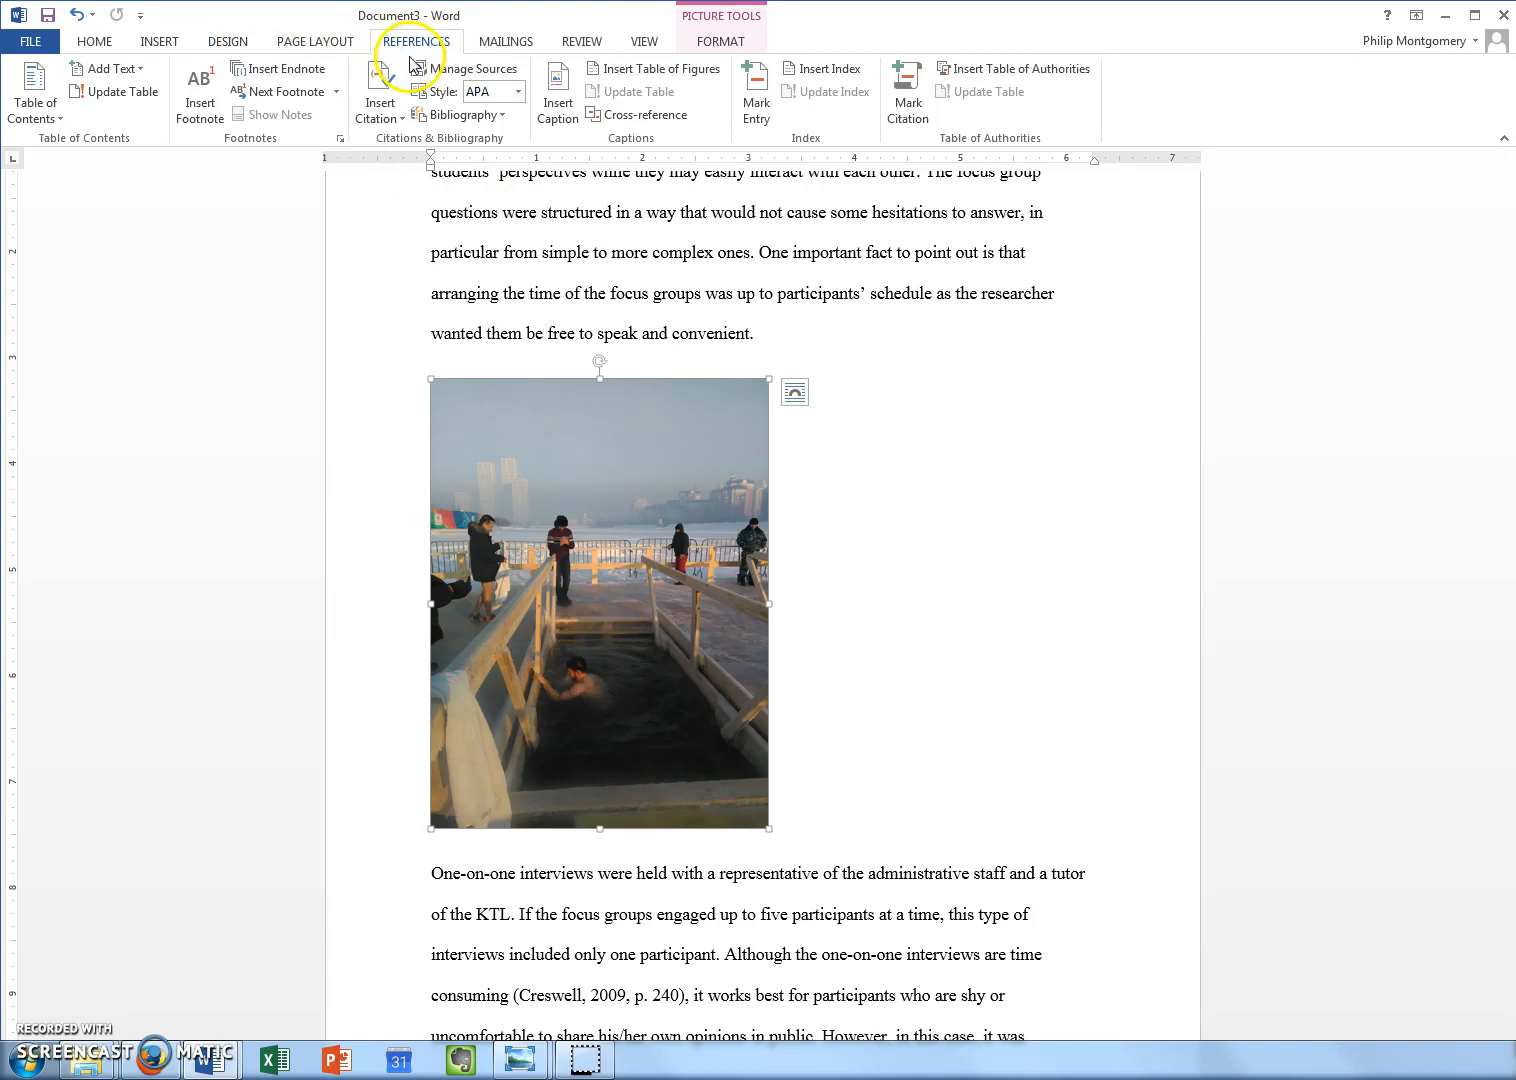
pyautogui.click(556, 118)
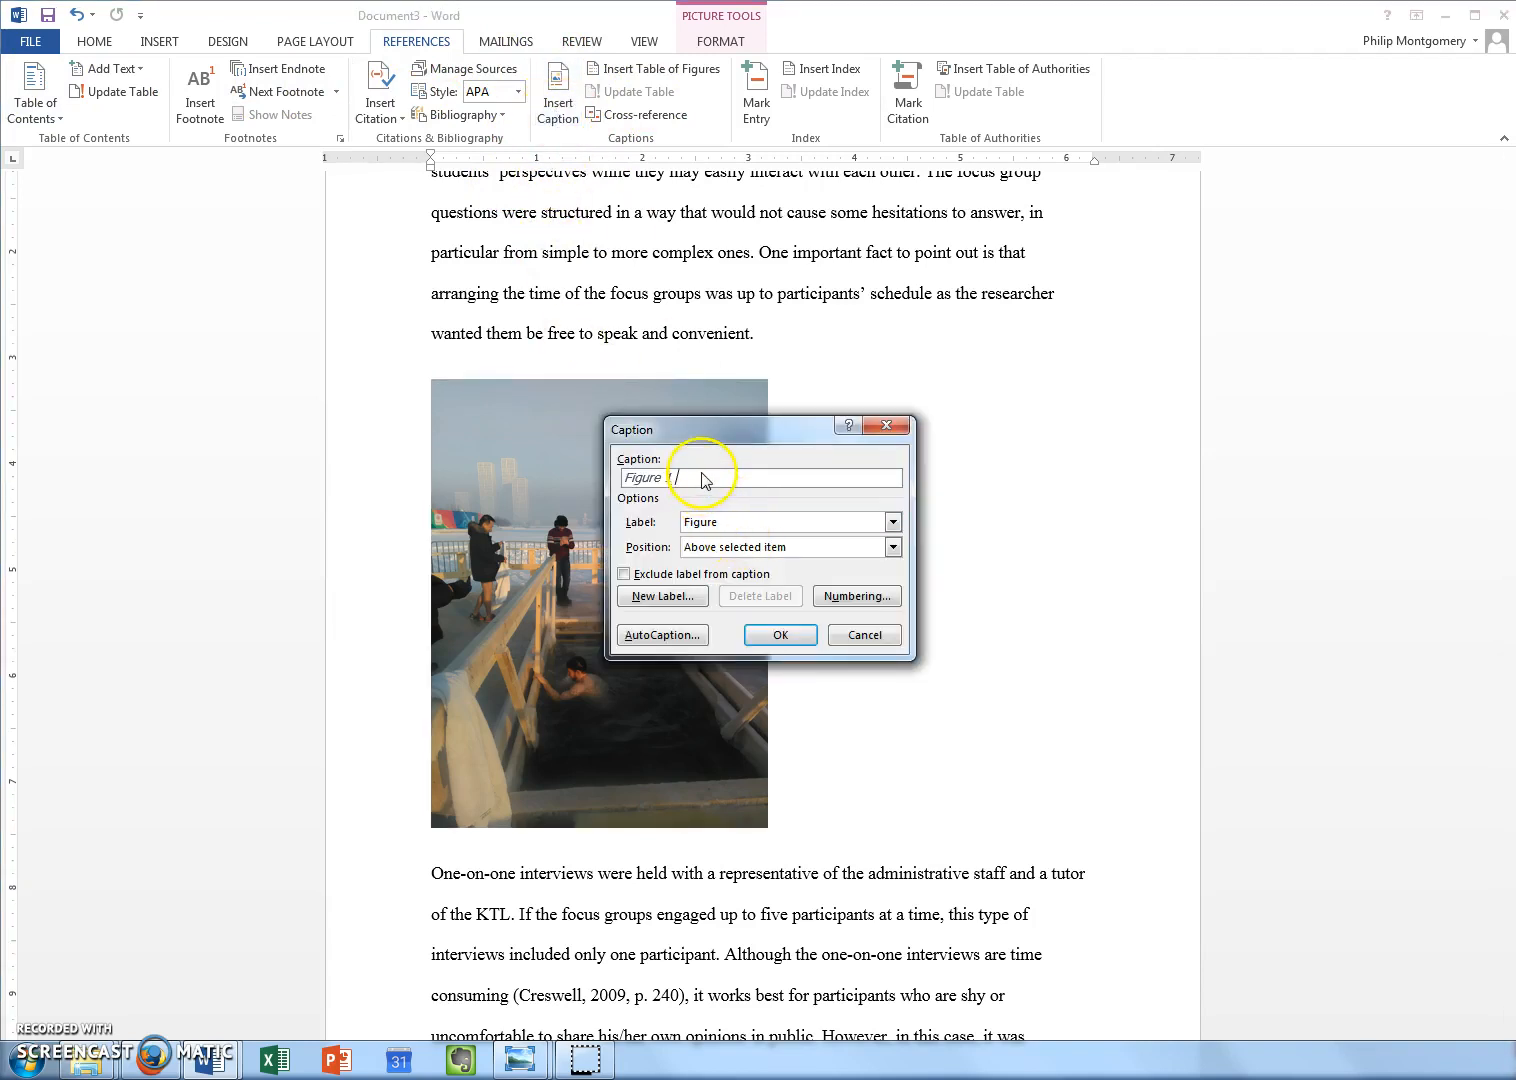
pyautogui.click(727, 524)
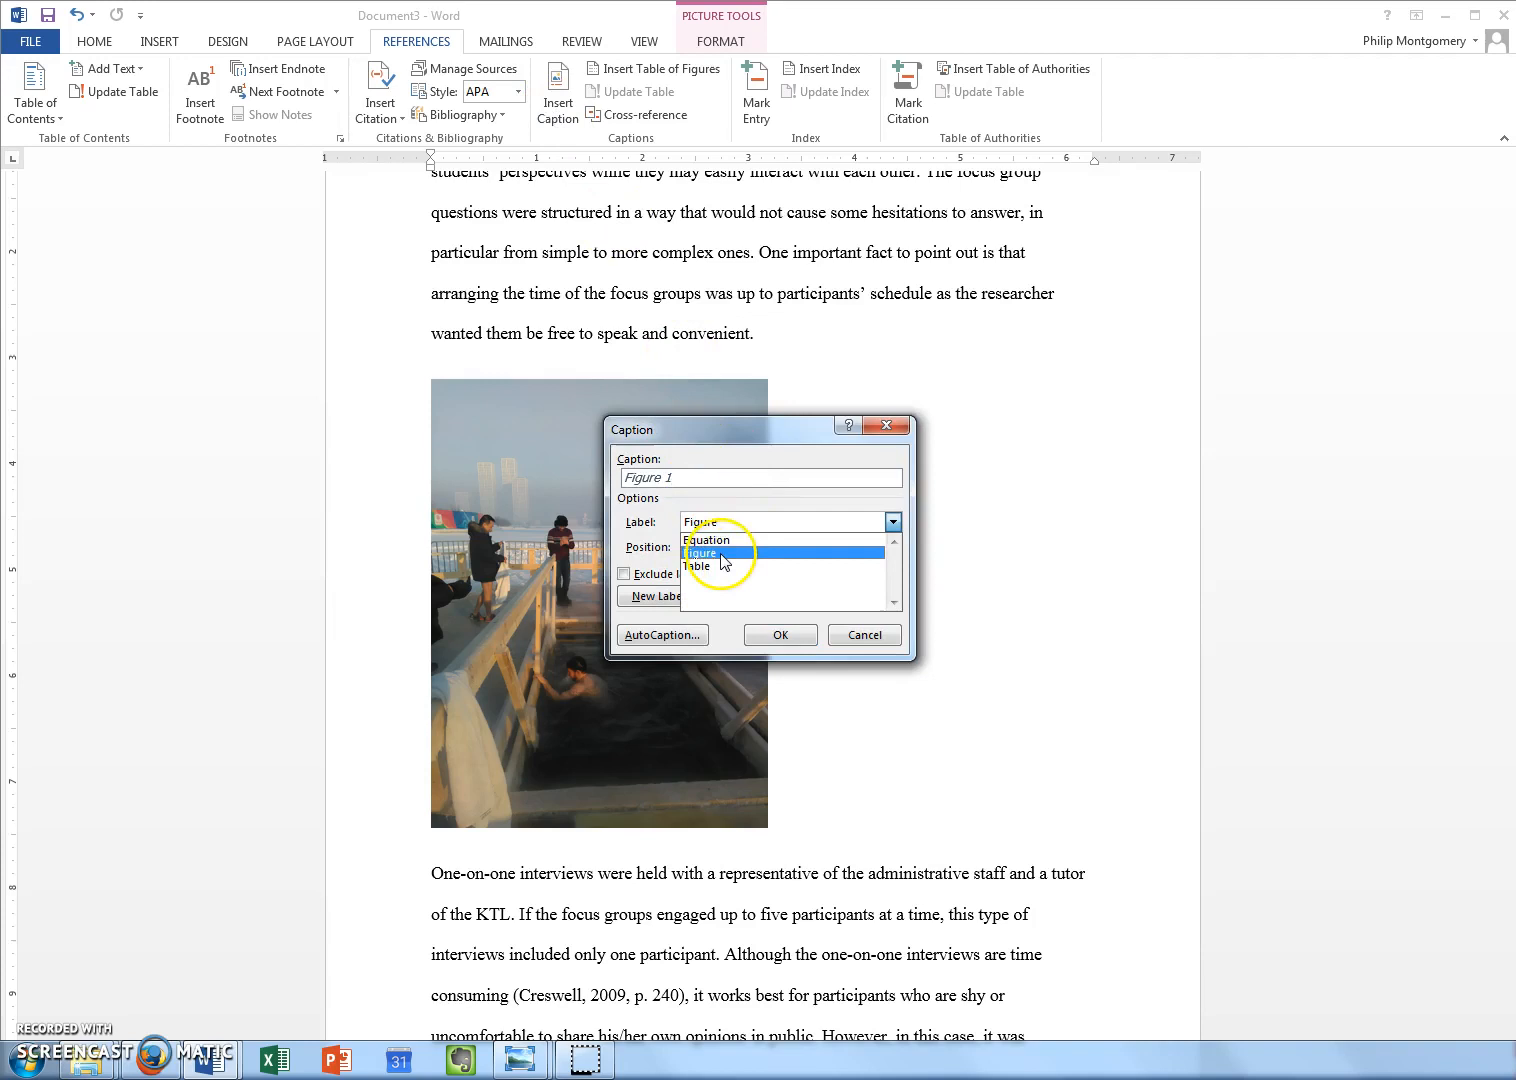
pyautogui.click(722, 553)
pyautogui.click(697, 484)
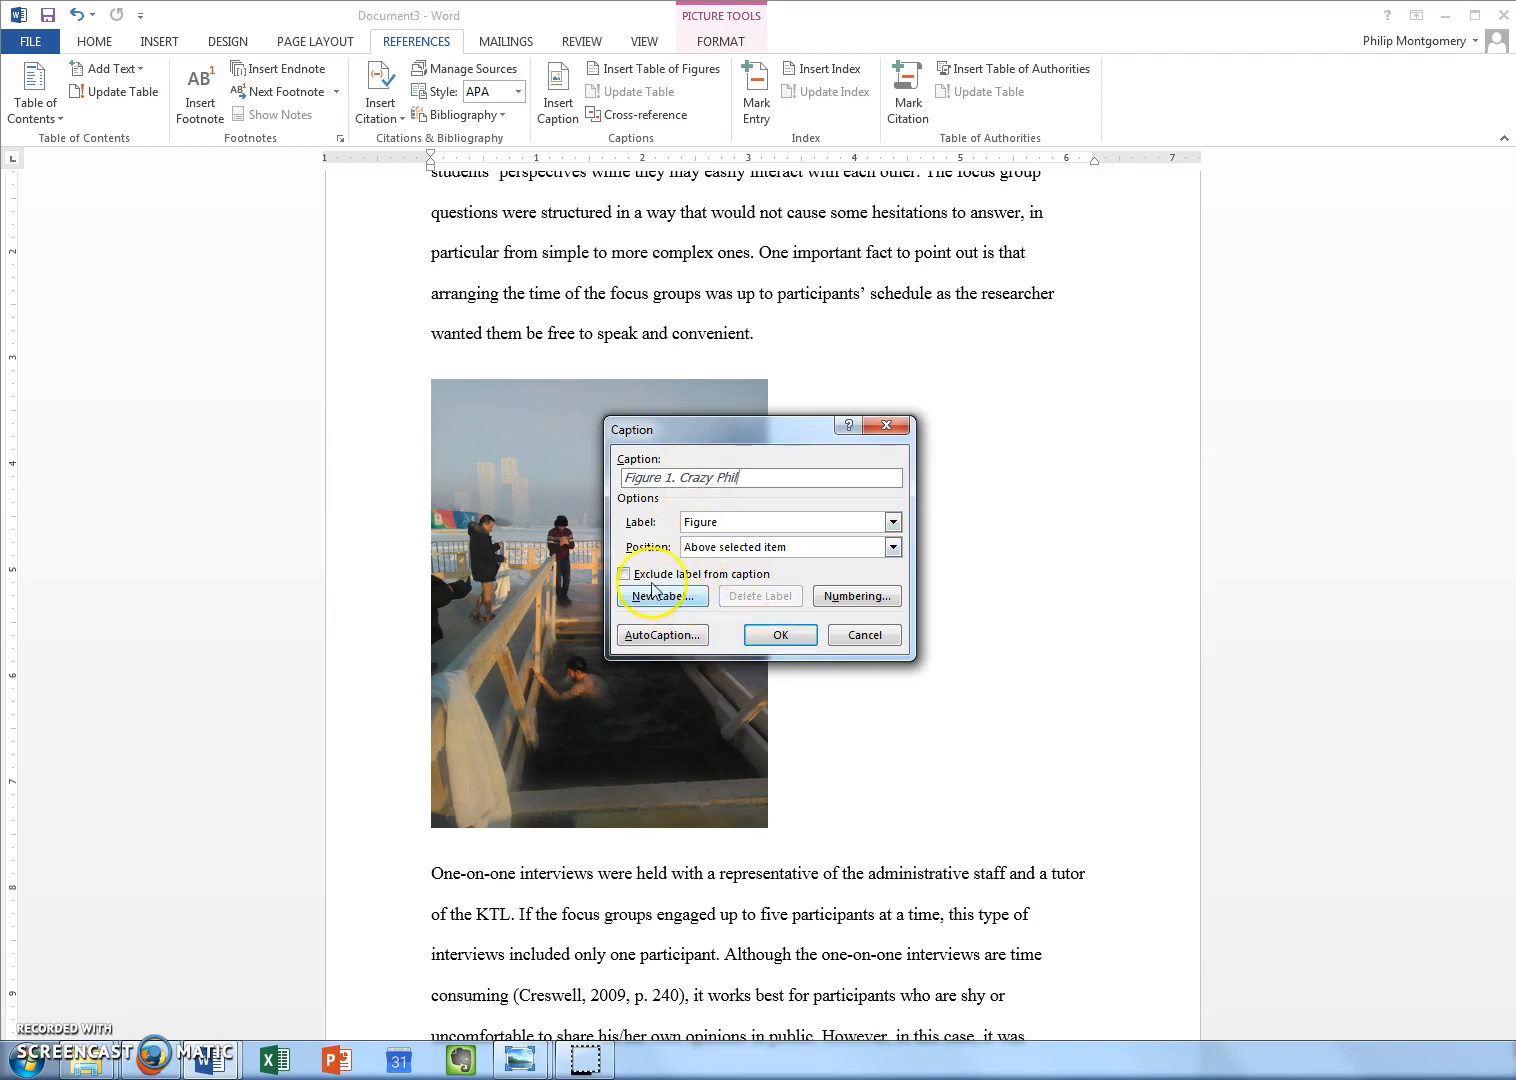
pyautogui.click(753, 550)
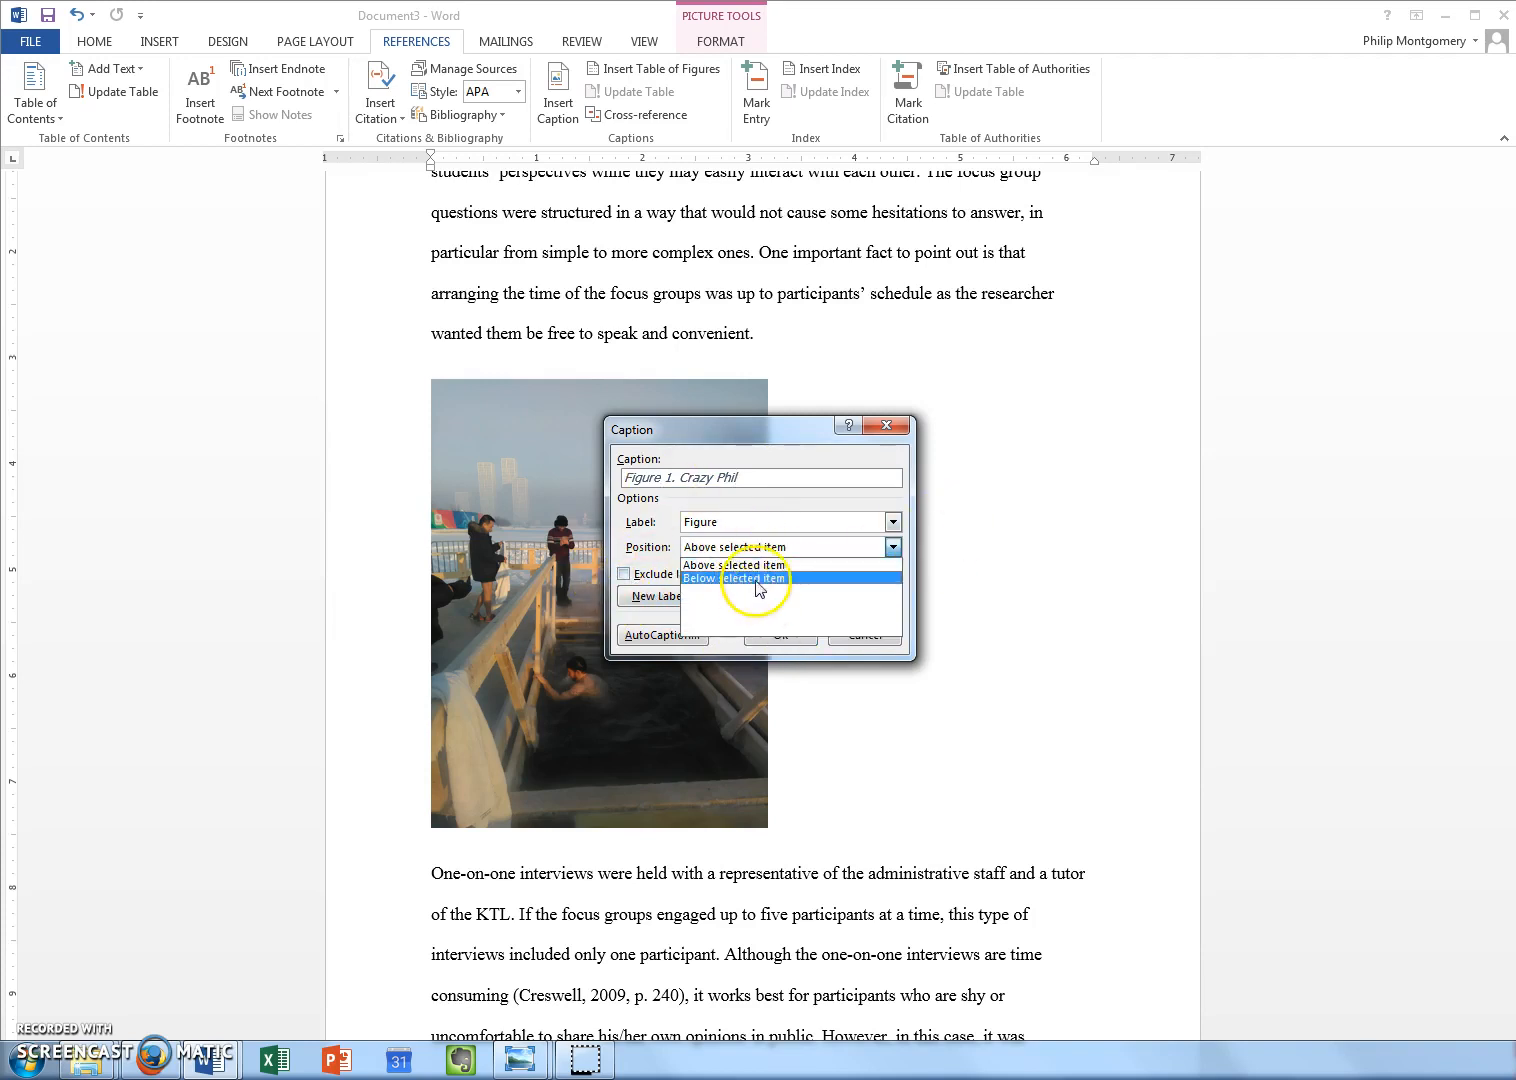
pyautogui.click(753, 563)
pyautogui.click(784, 635)
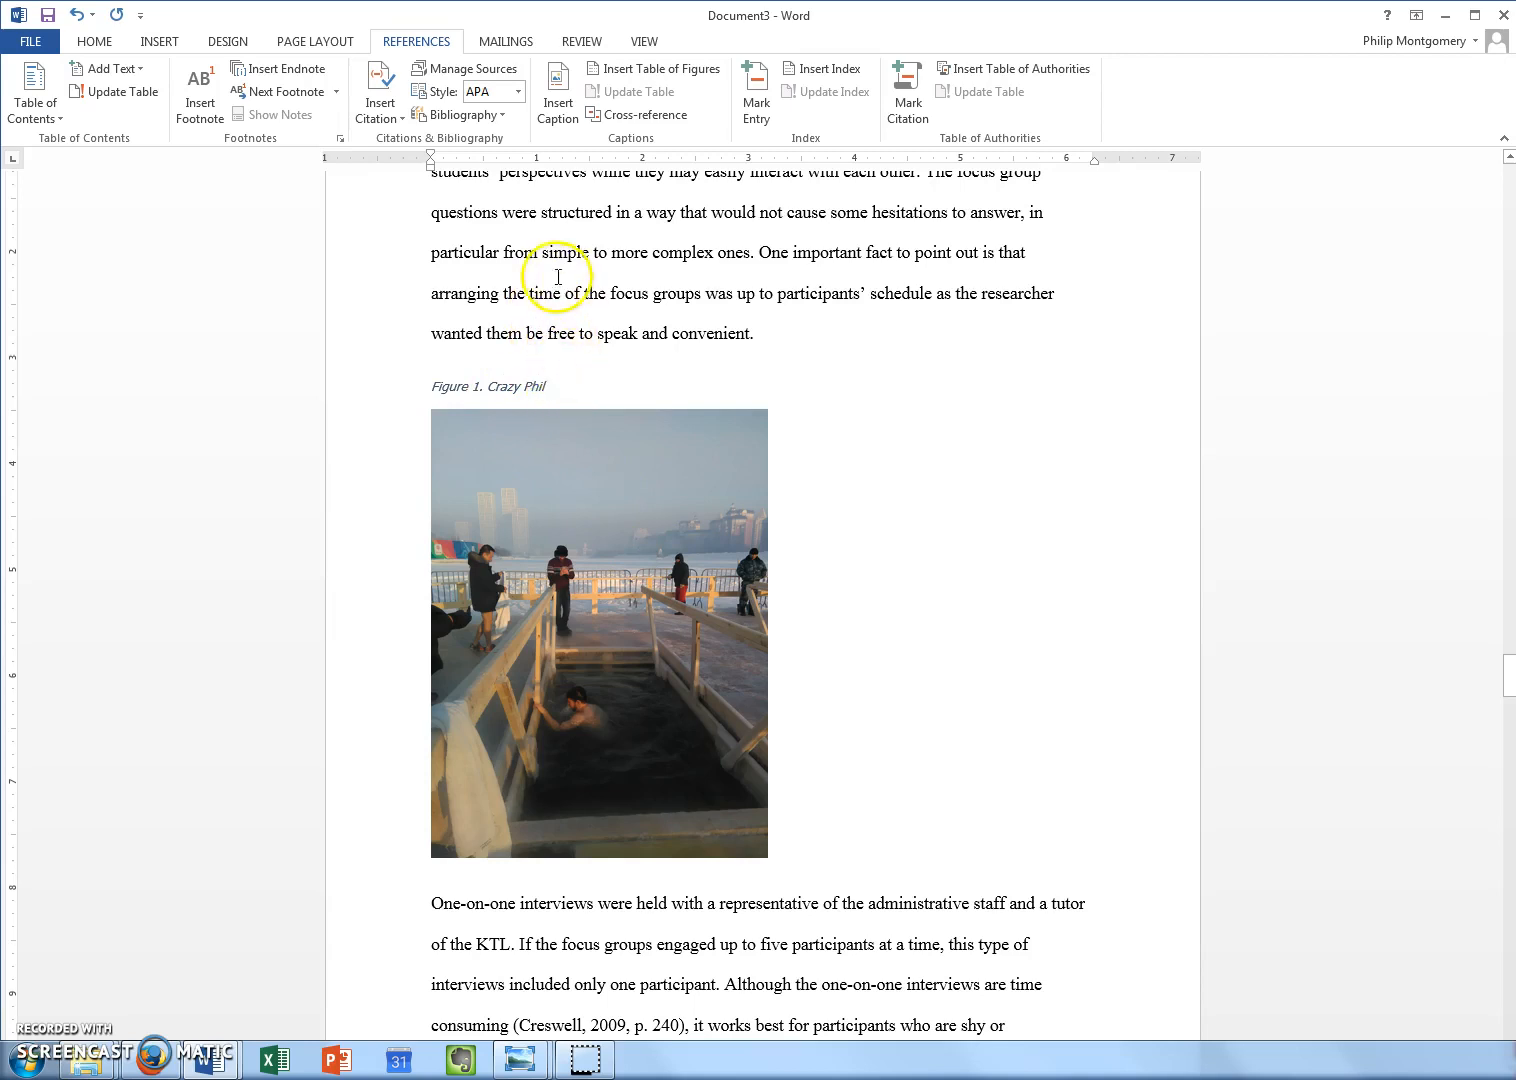
# - Display the document's full list of styles with the cursor in the figure caption
pyautogui.click(95, 41)
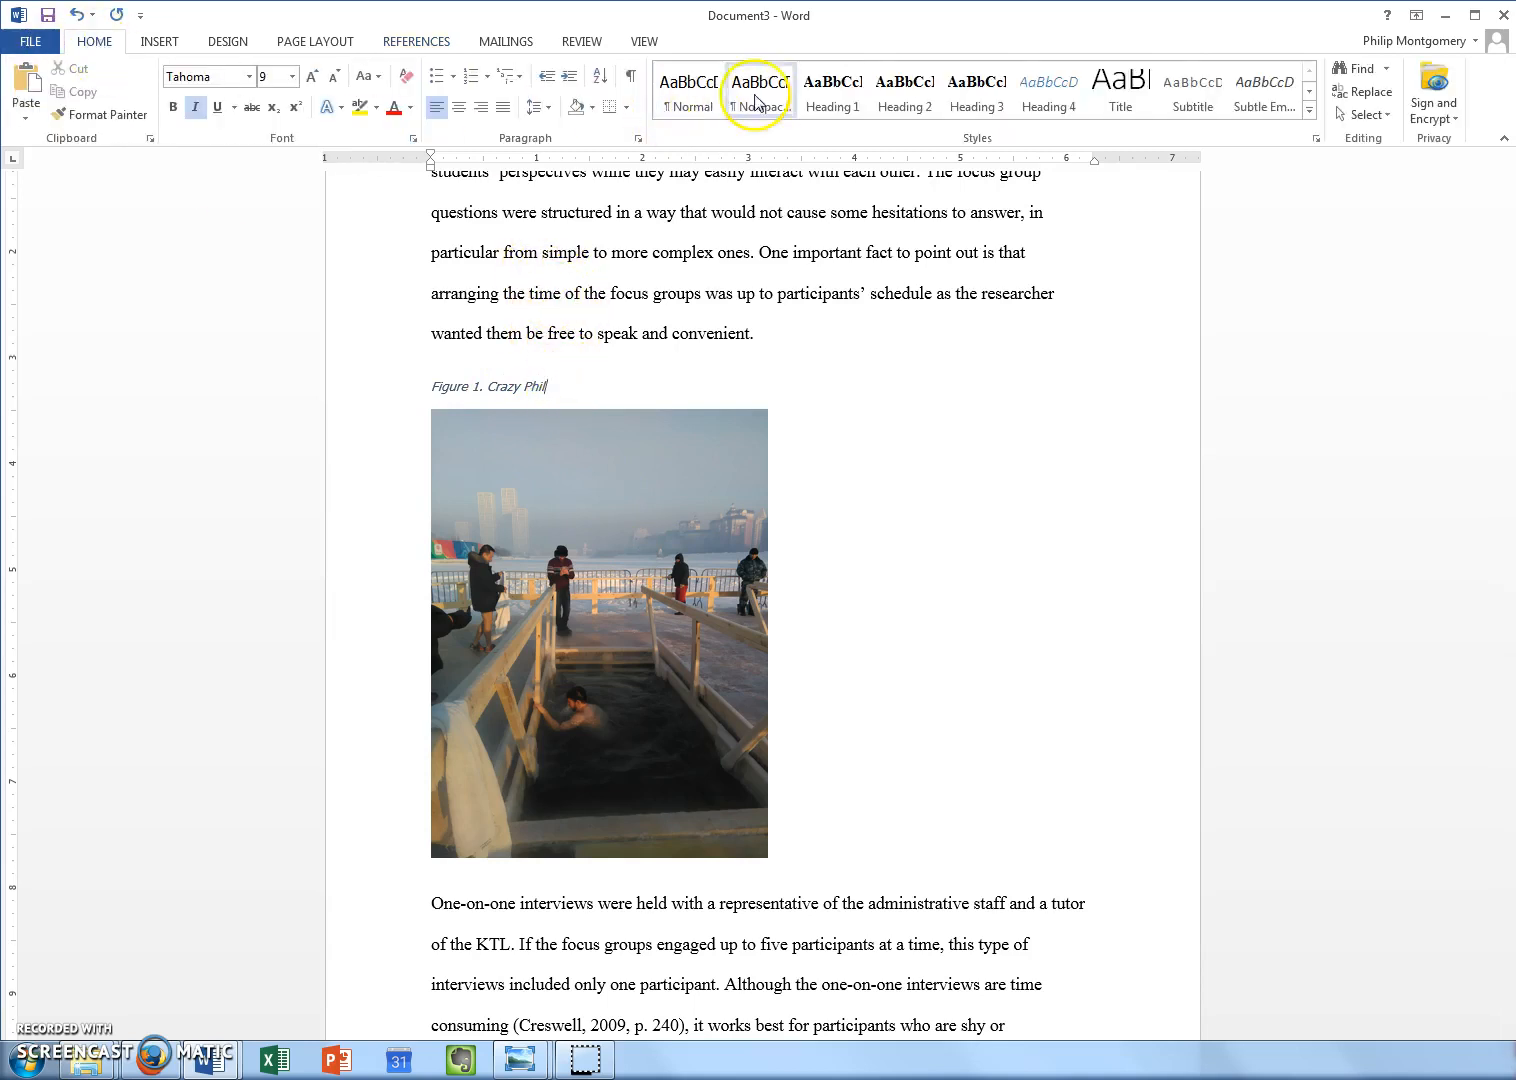
pyautogui.click(1309, 92)
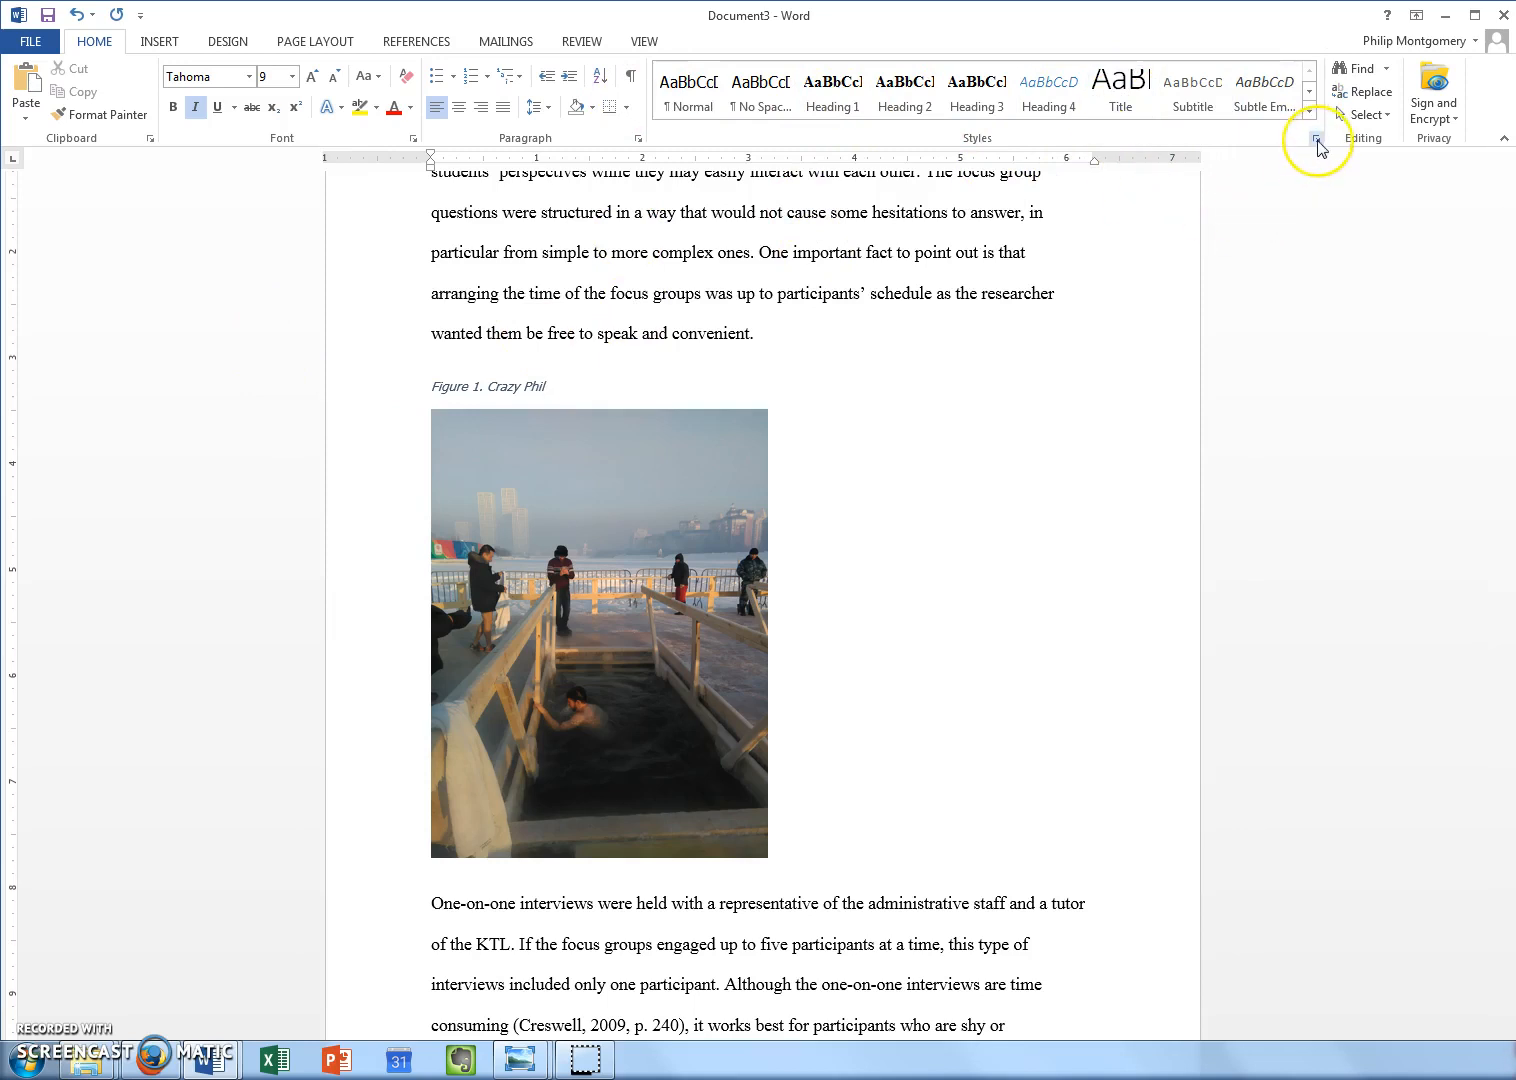
pyautogui.click(1316, 138)
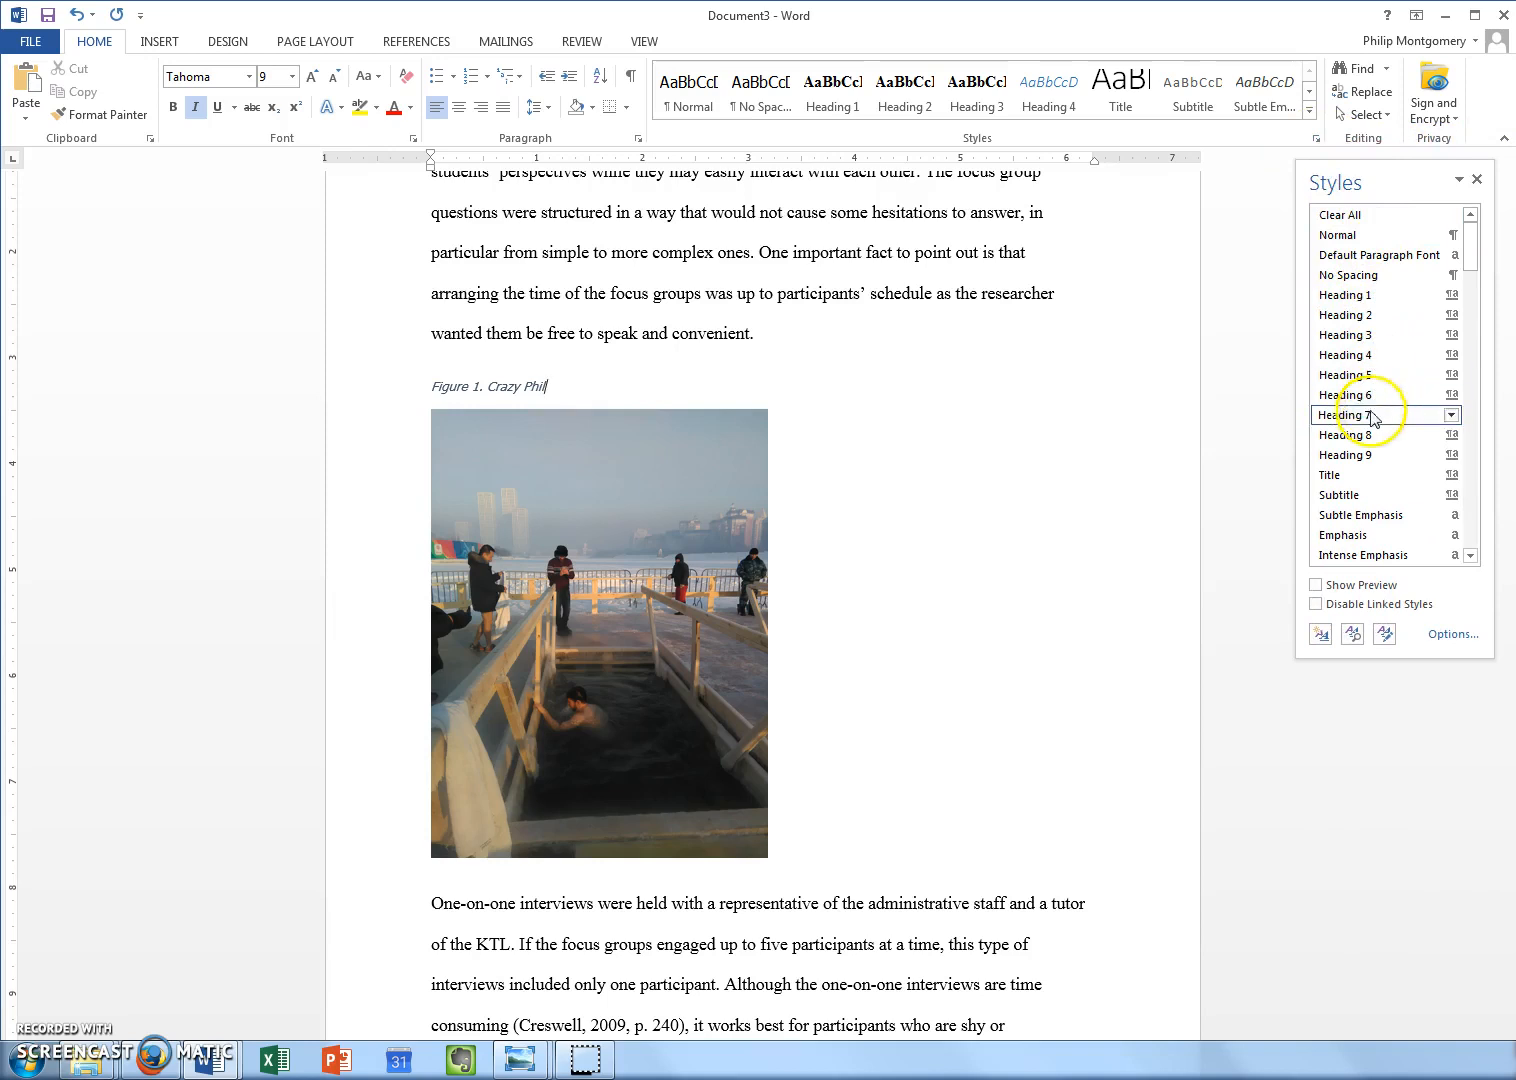
pyautogui.click(1450, 634)
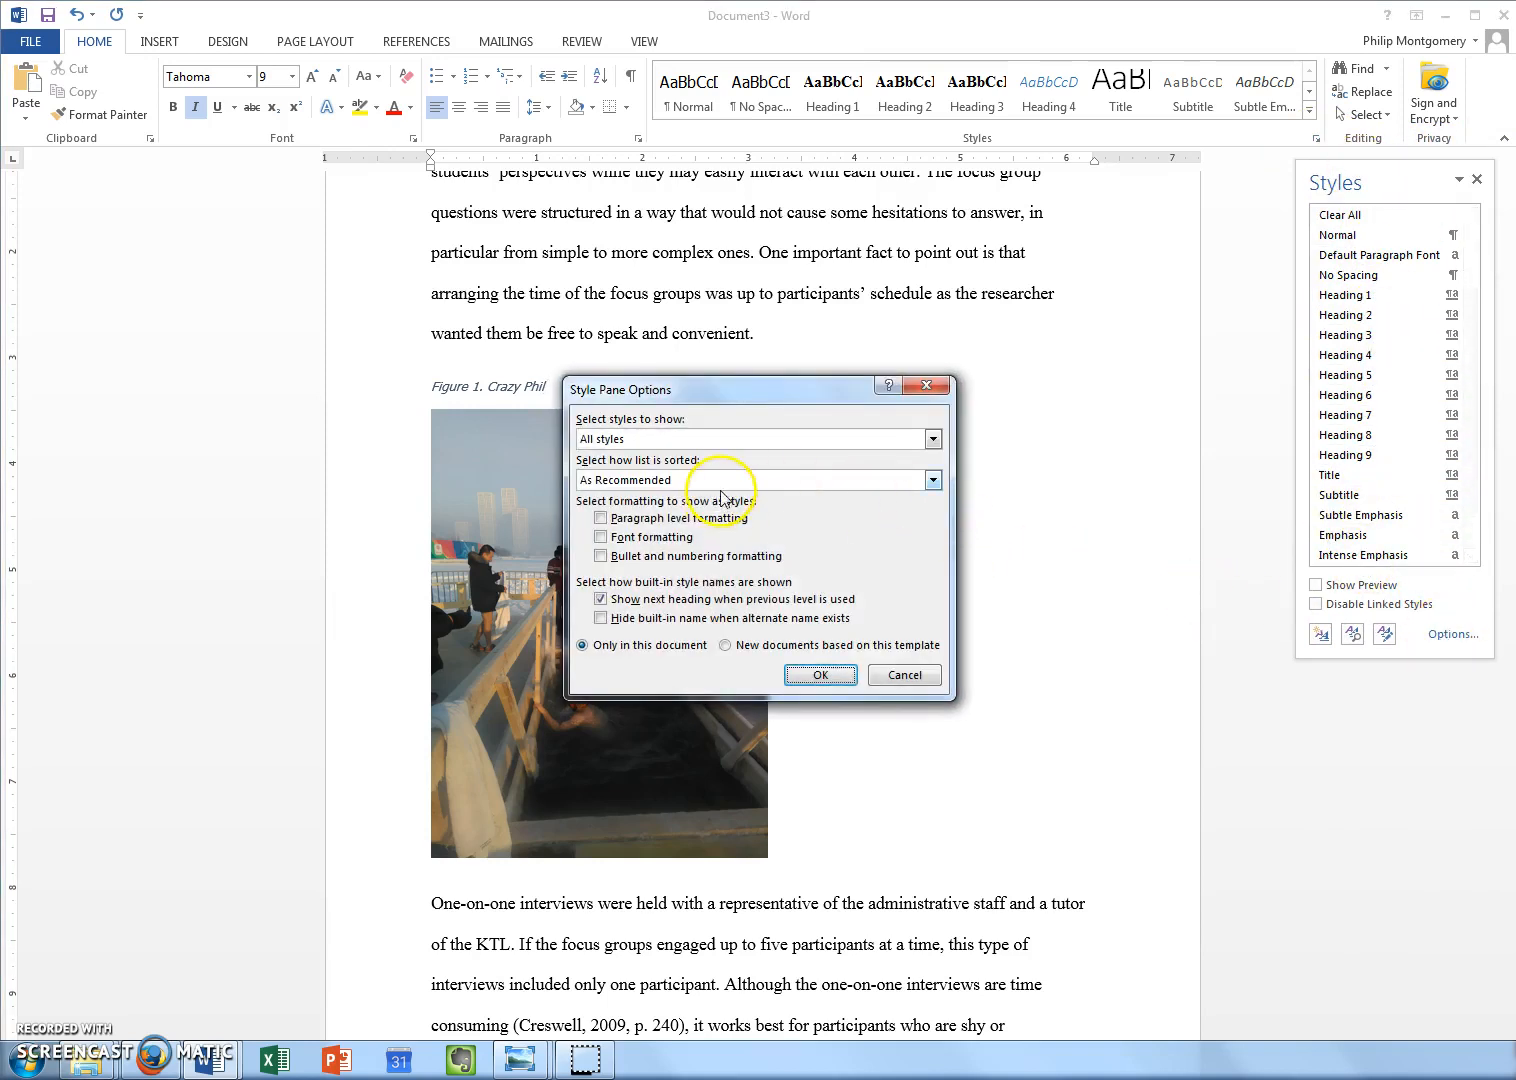
pyautogui.click(645, 440)
pyautogui.click(846, 436)
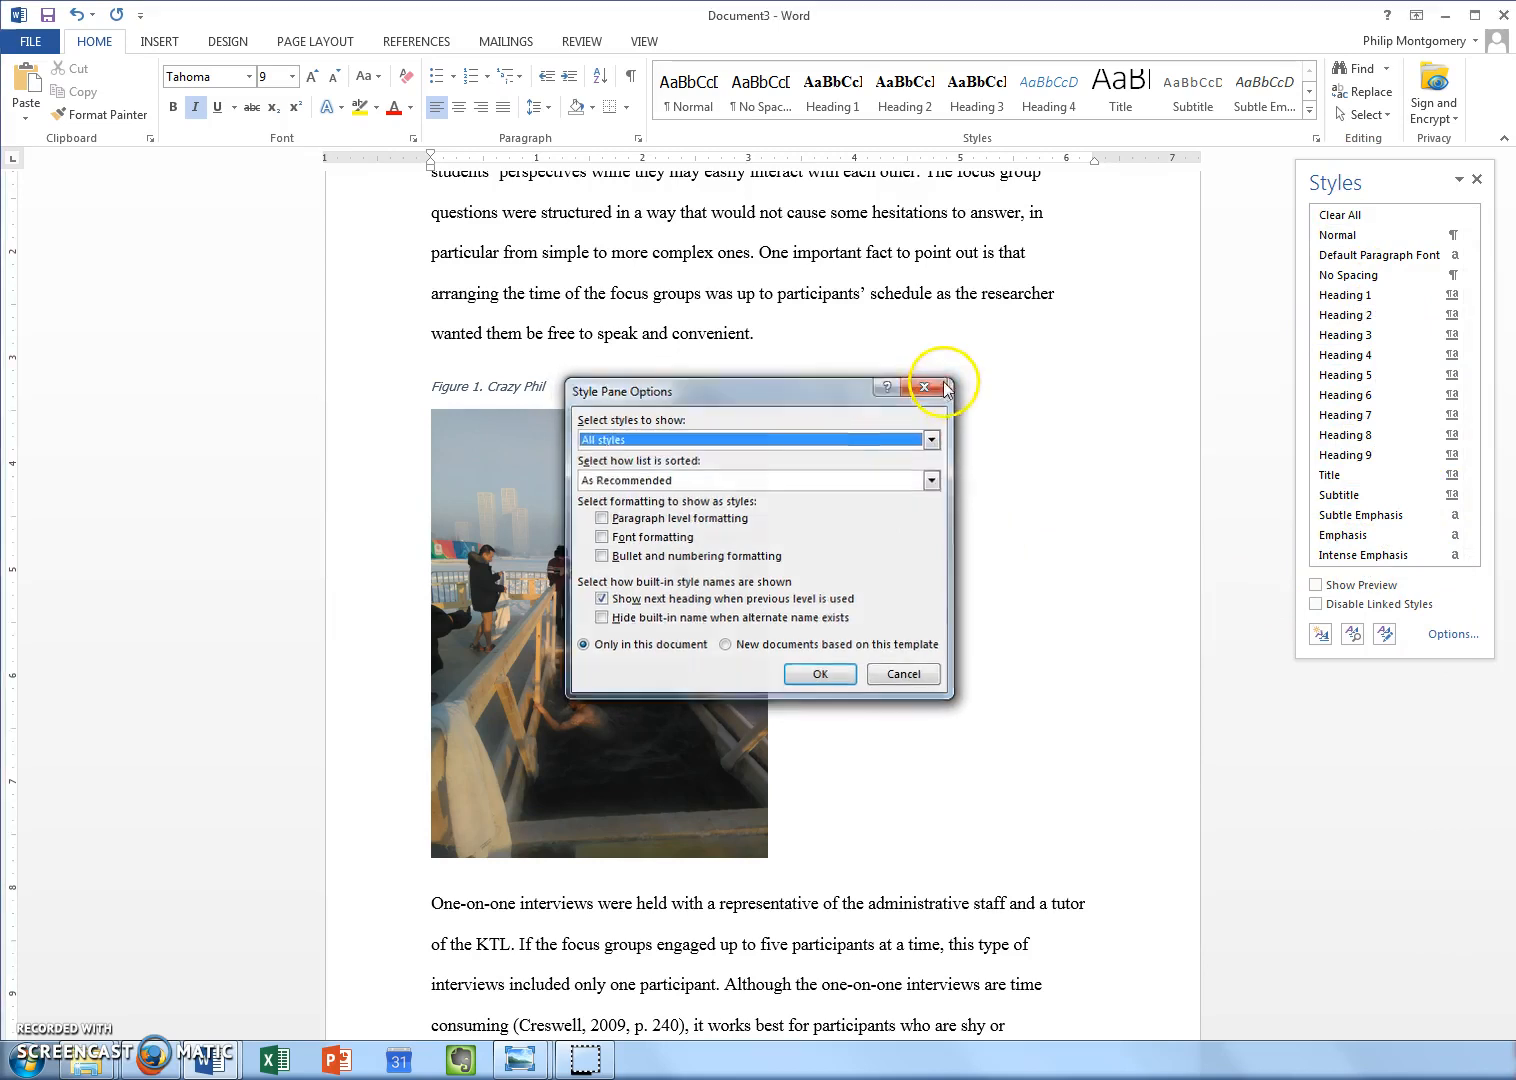
pyautogui.click(930, 385)
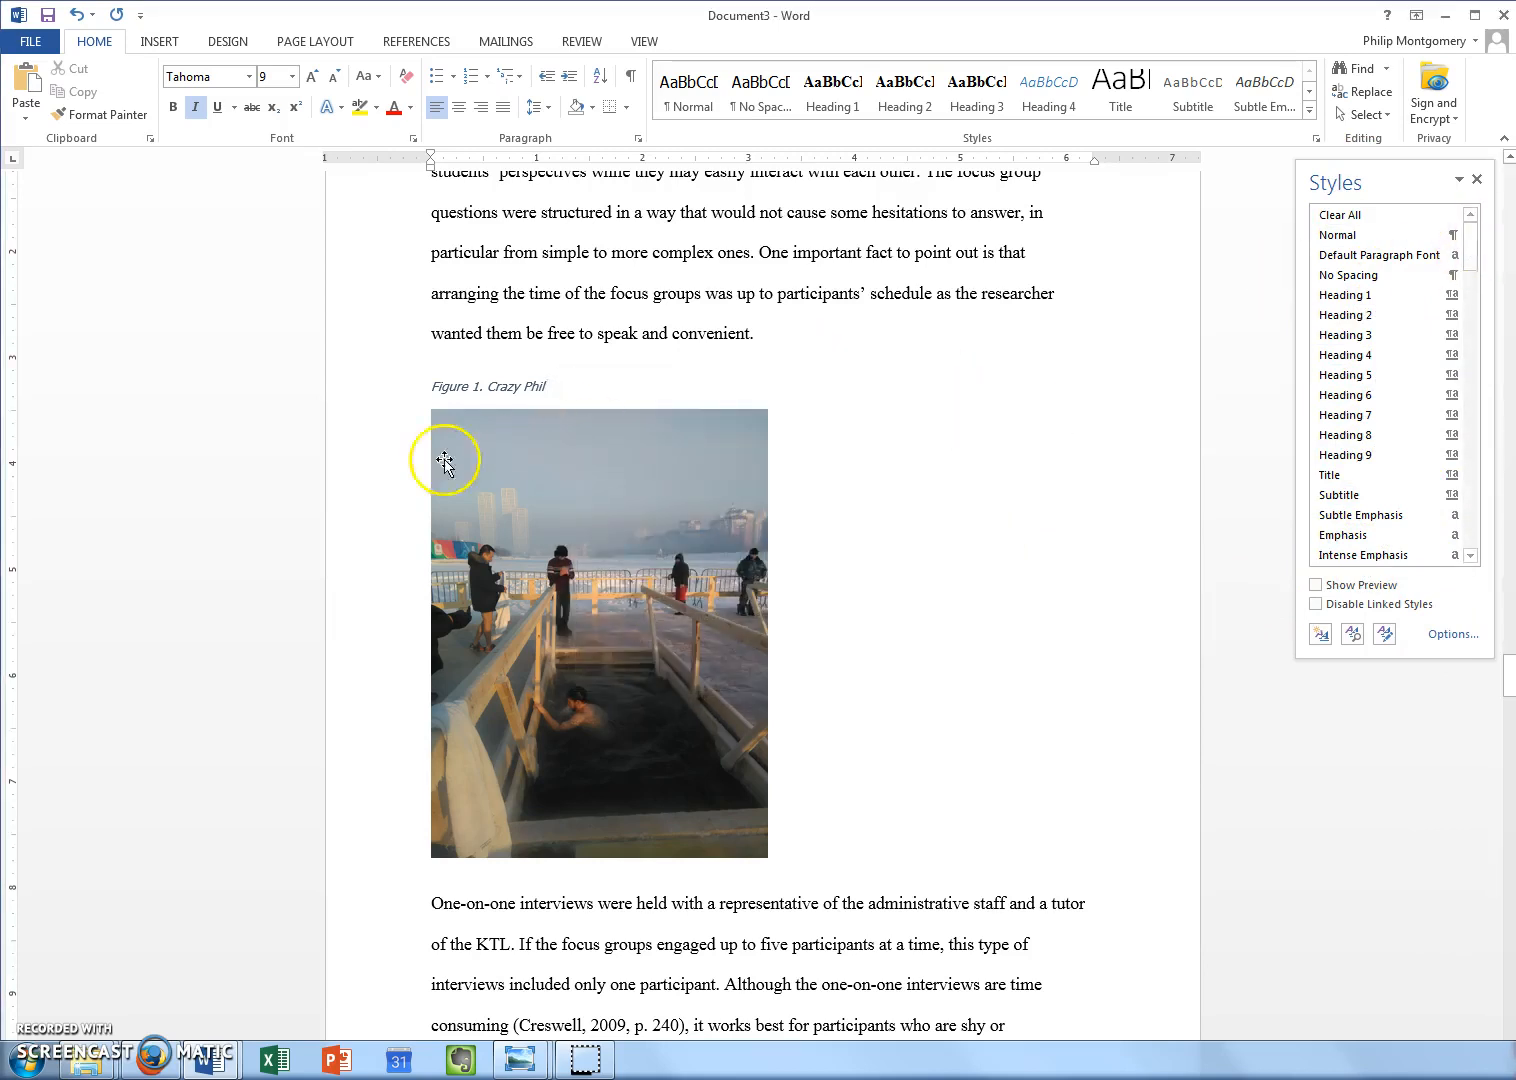
# - Modify the Caption style to black, non-italic Times New Roman at 12 pt and enable automatic updating
pyautogui.moveTo(1478, 258); pyautogui.dragTo(1476, 292)
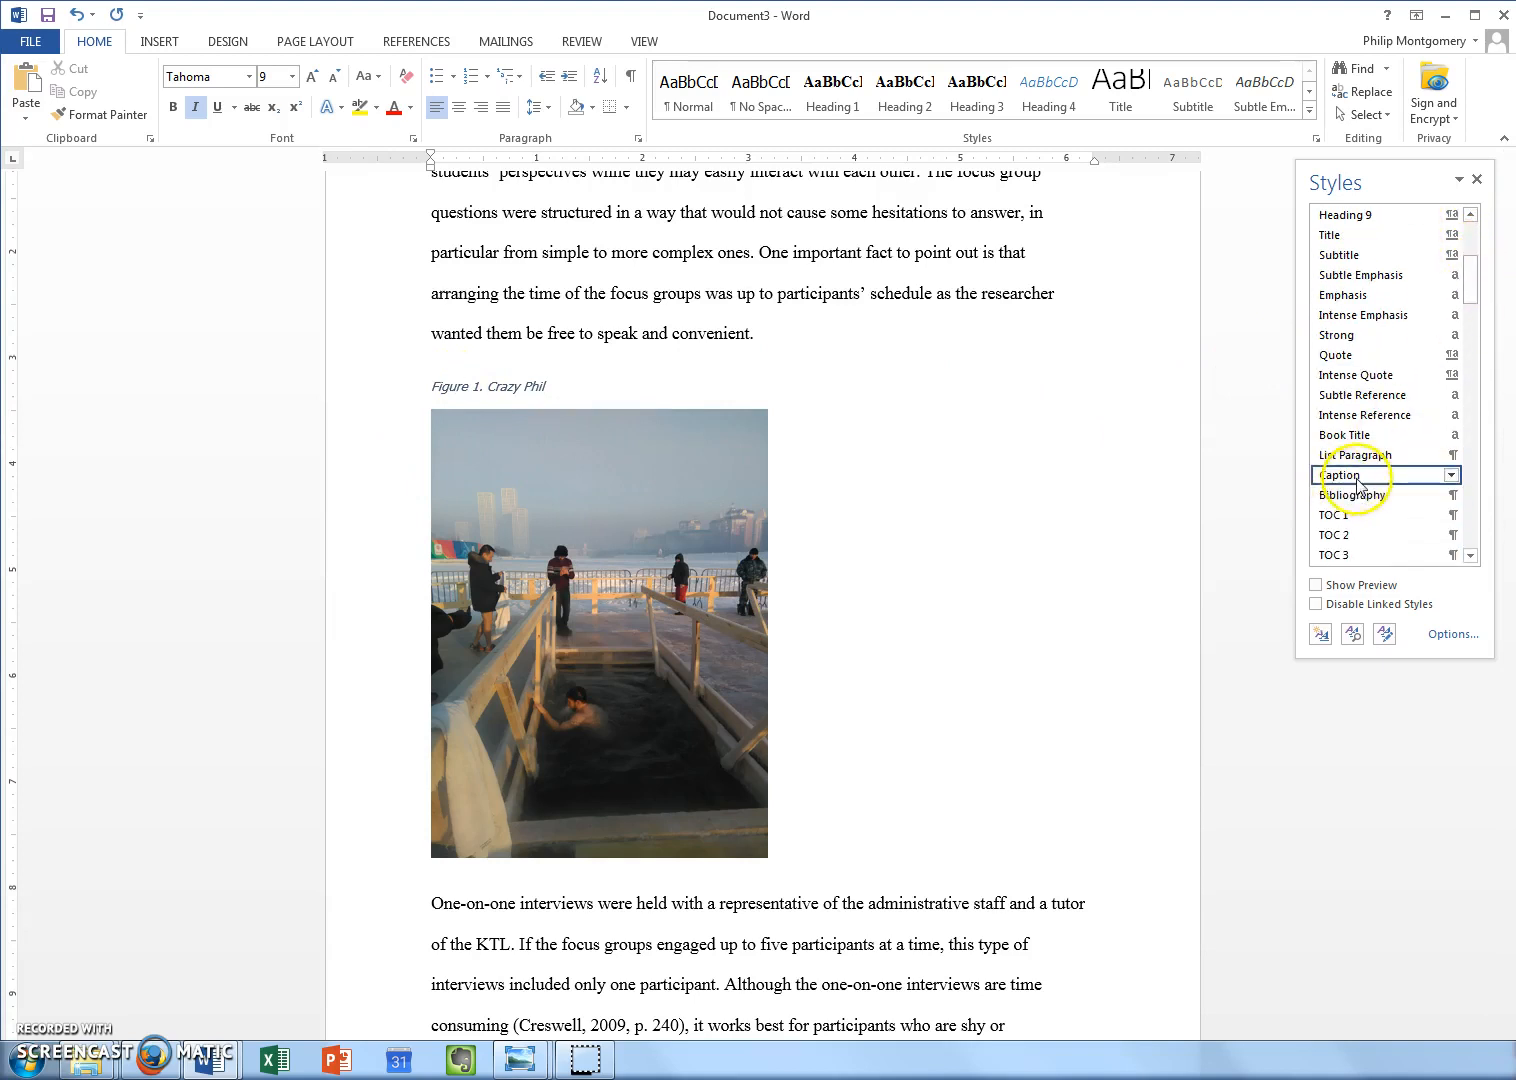
pyautogui.click(1450, 476)
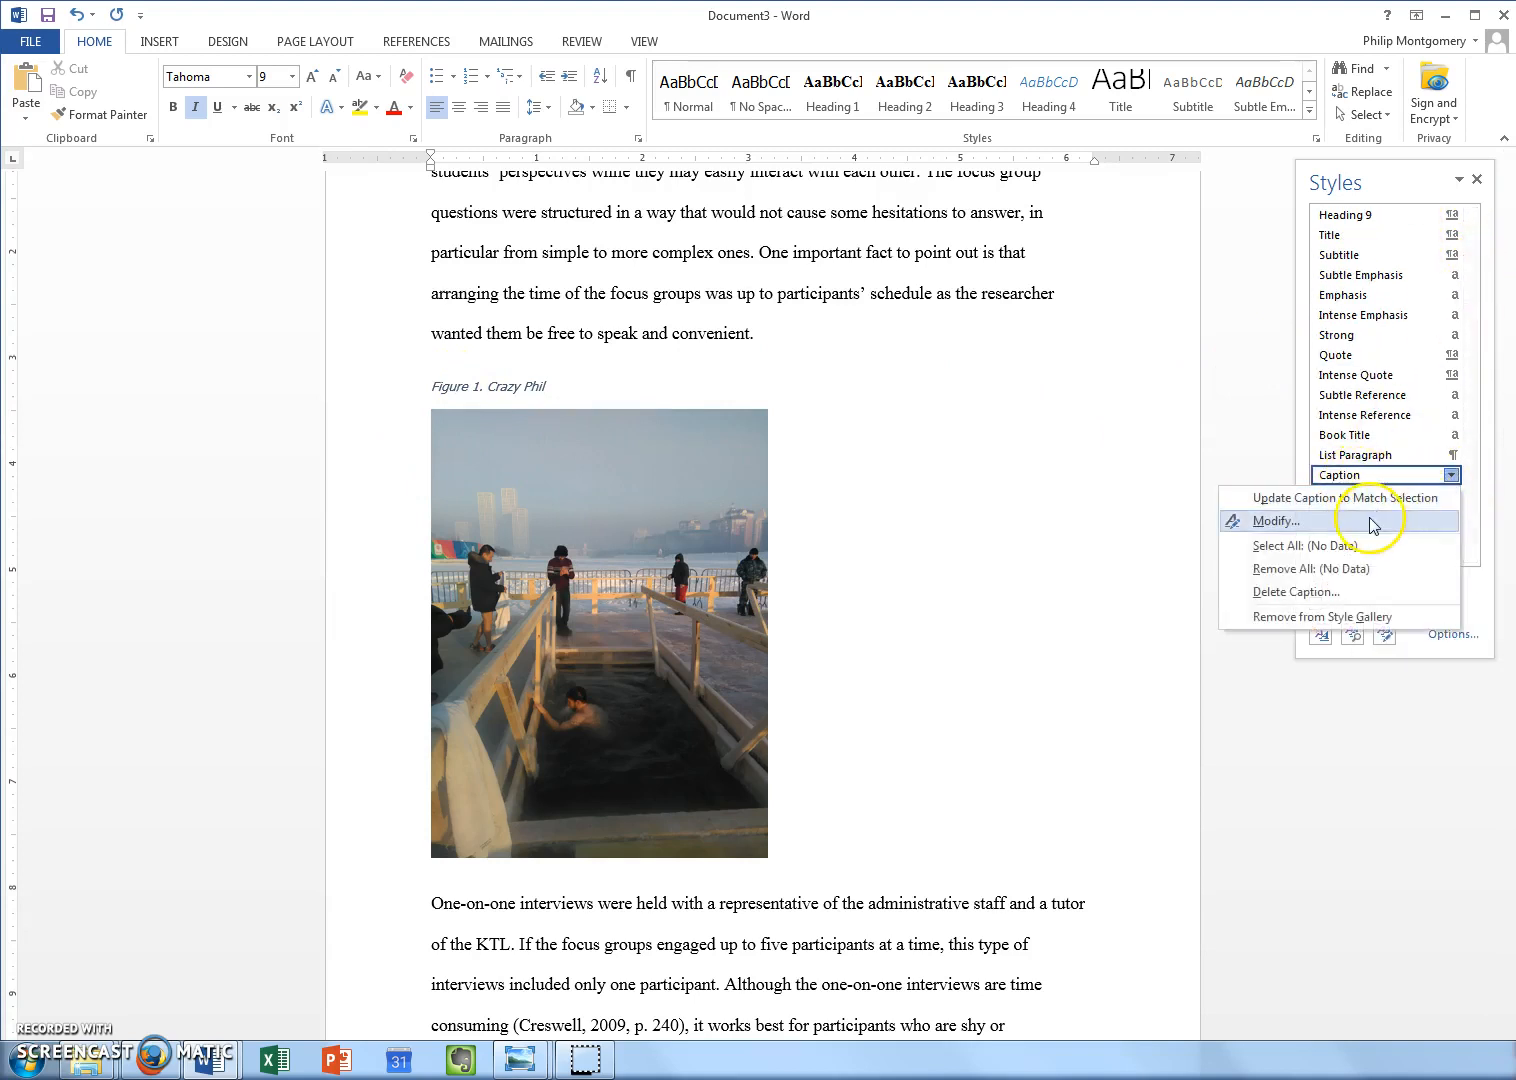
pyautogui.click(1276, 521)
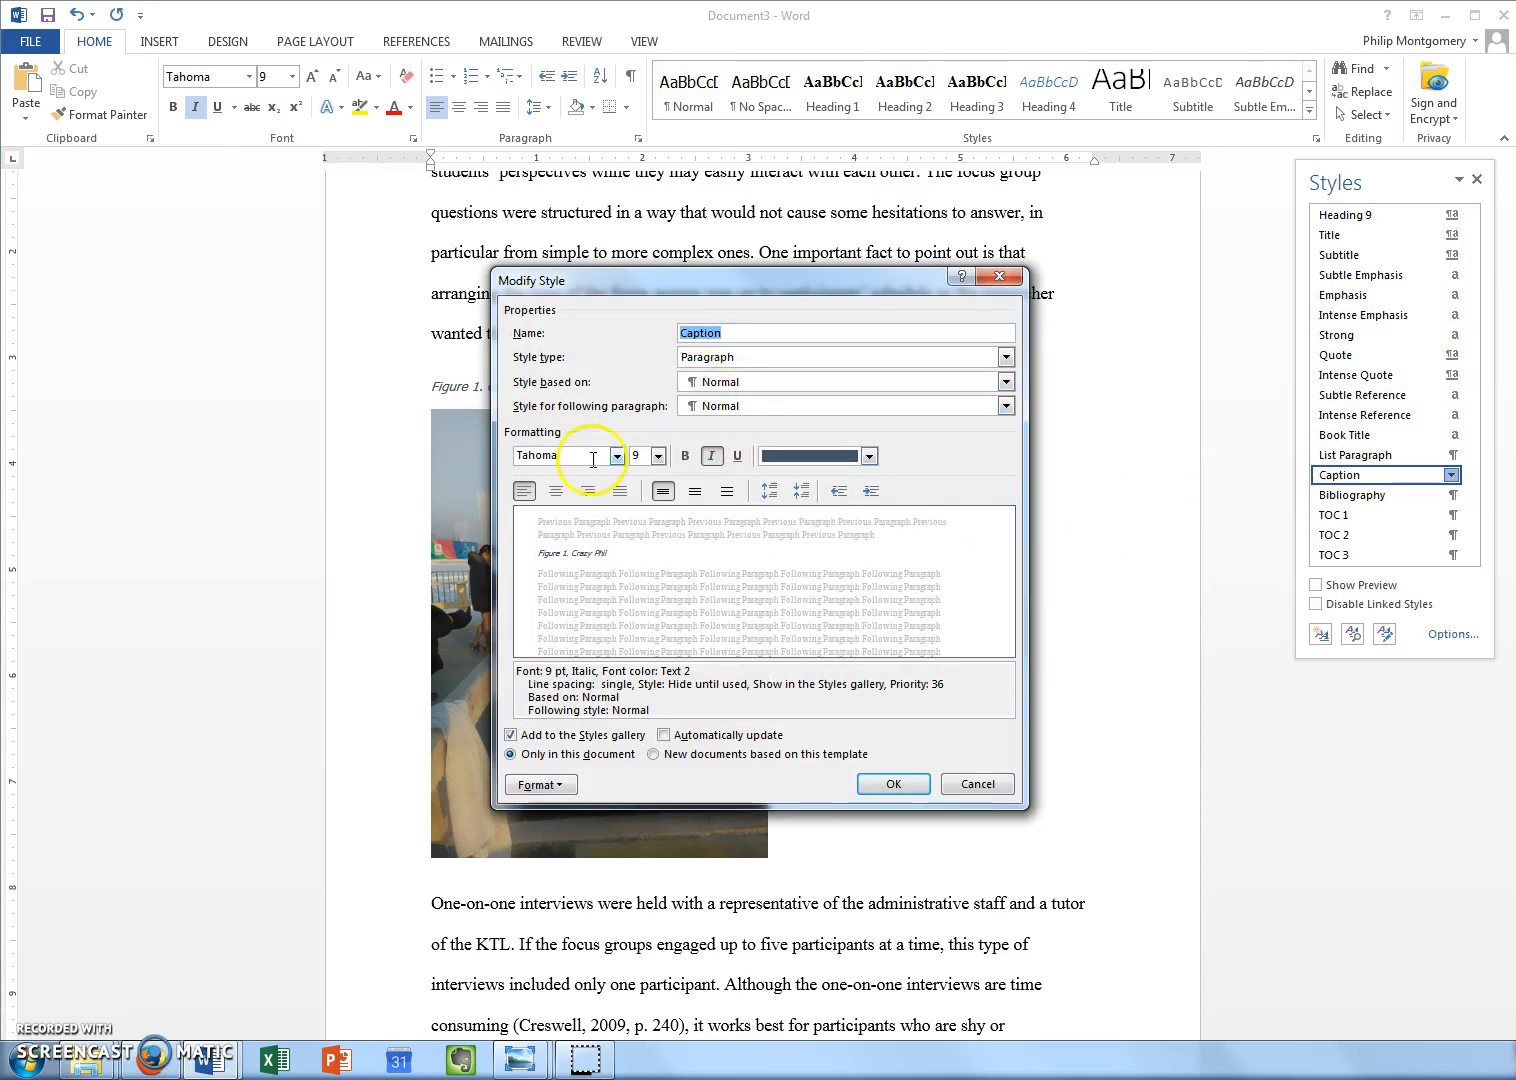
pyautogui.click(617, 456)
pyautogui.click(611, 512)
pyautogui.click(658, 456)
pyautogui.click(640, 527)
pyautogui.click(712, 456)
pyautogui.click(812, 456)
pyautogui.click(786, 527)
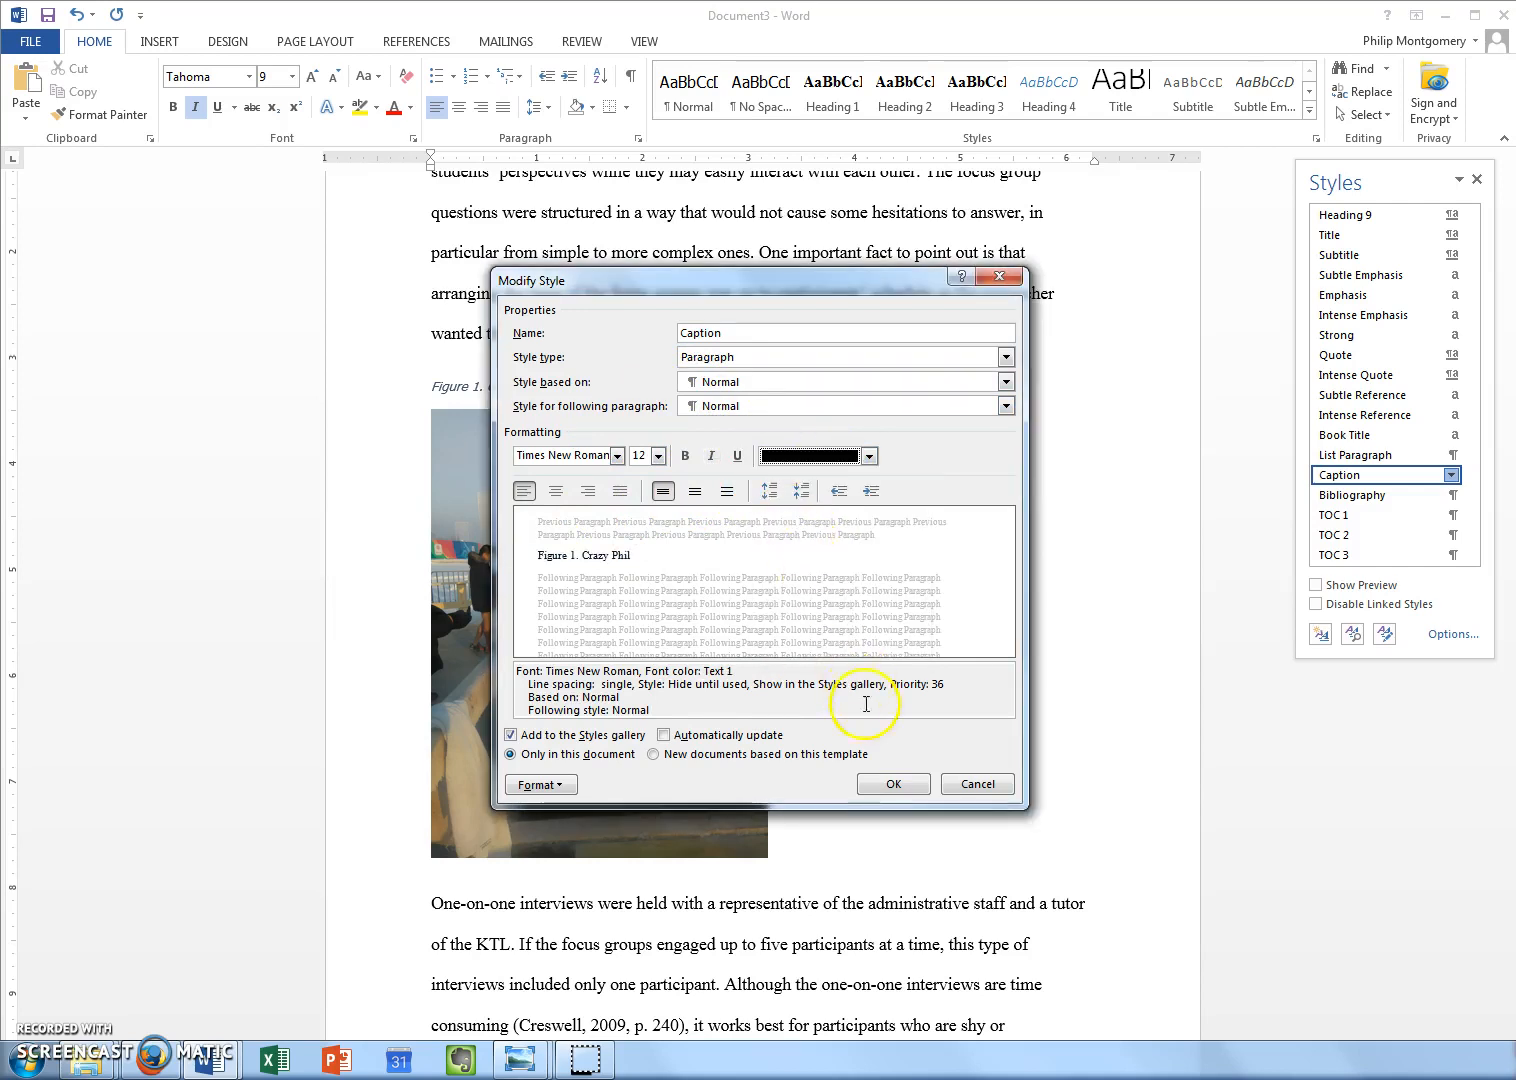
pyautogui.click(694, 742)
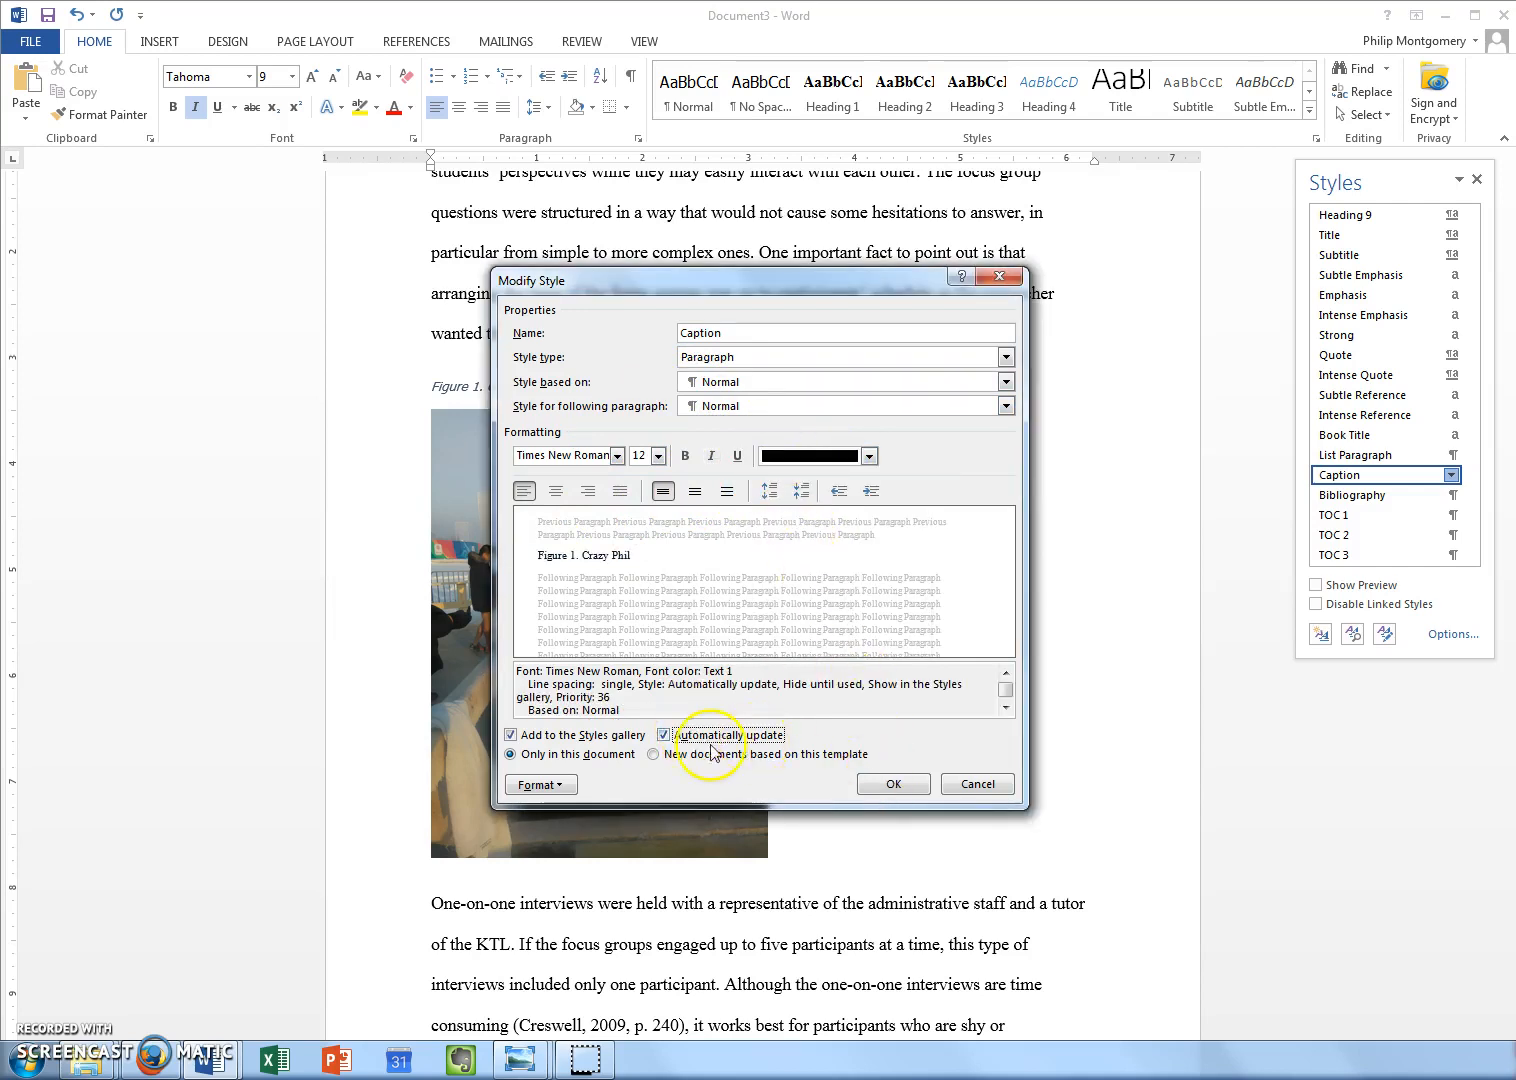
pyautogui.click(890, 785)
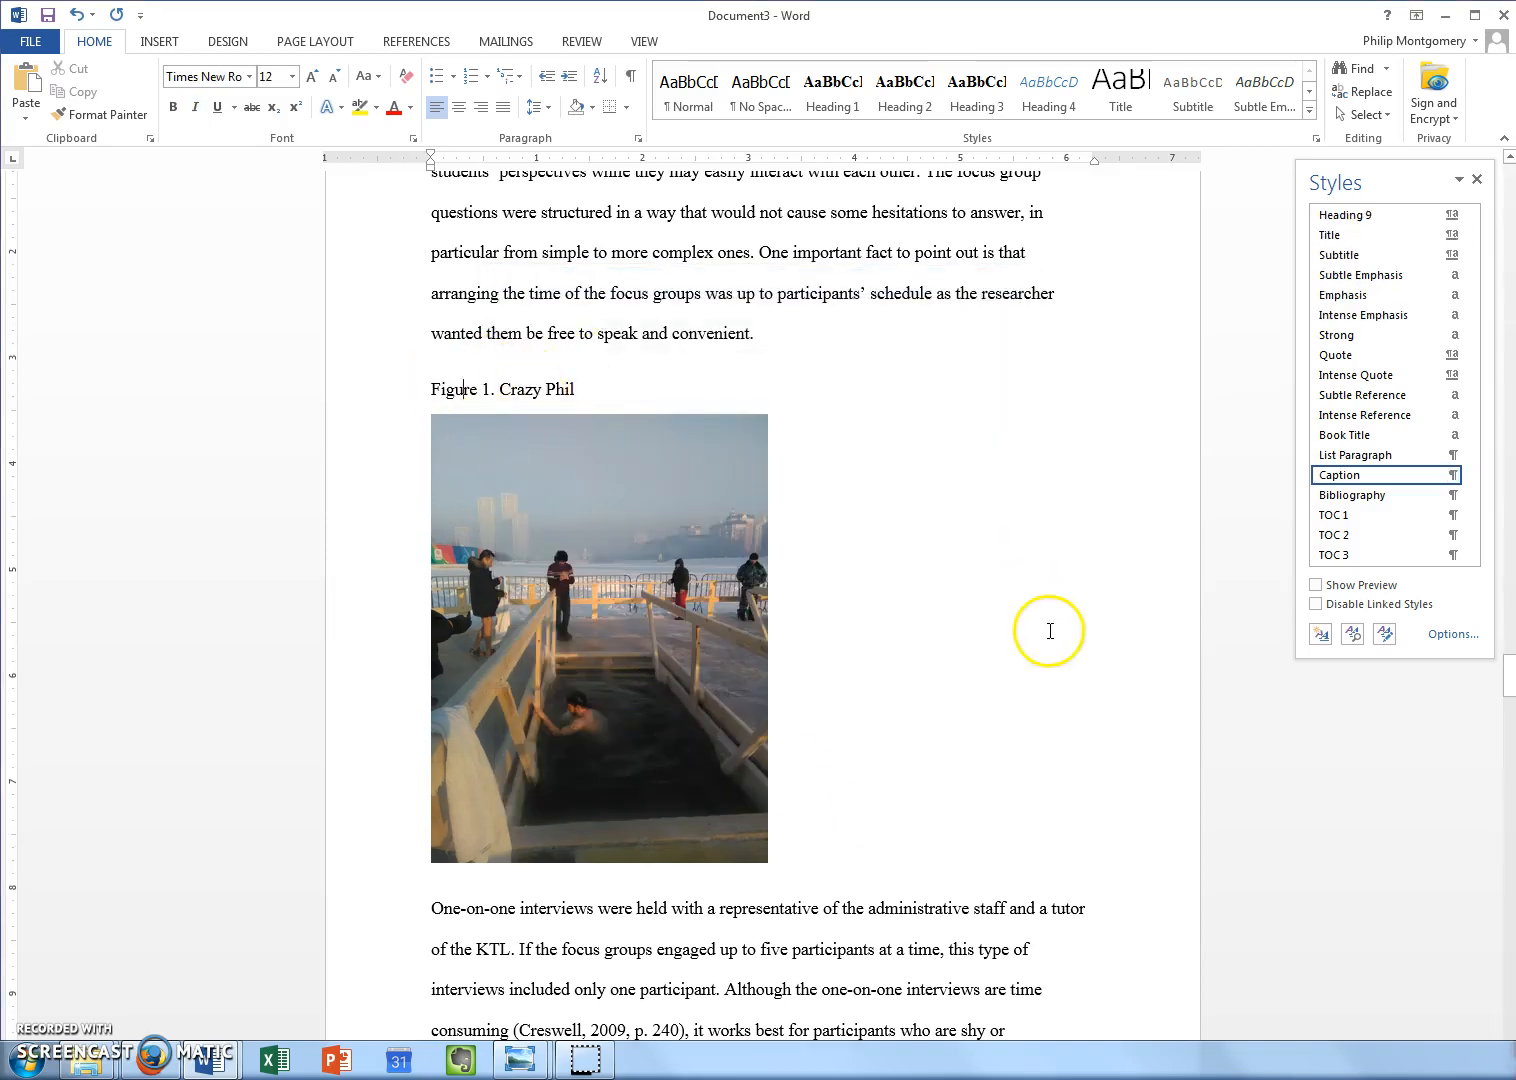
# - Return to page iii and start a new empty paragraph below the "List of Figures" title
pyautogui.scroll(12, 1050, 631)
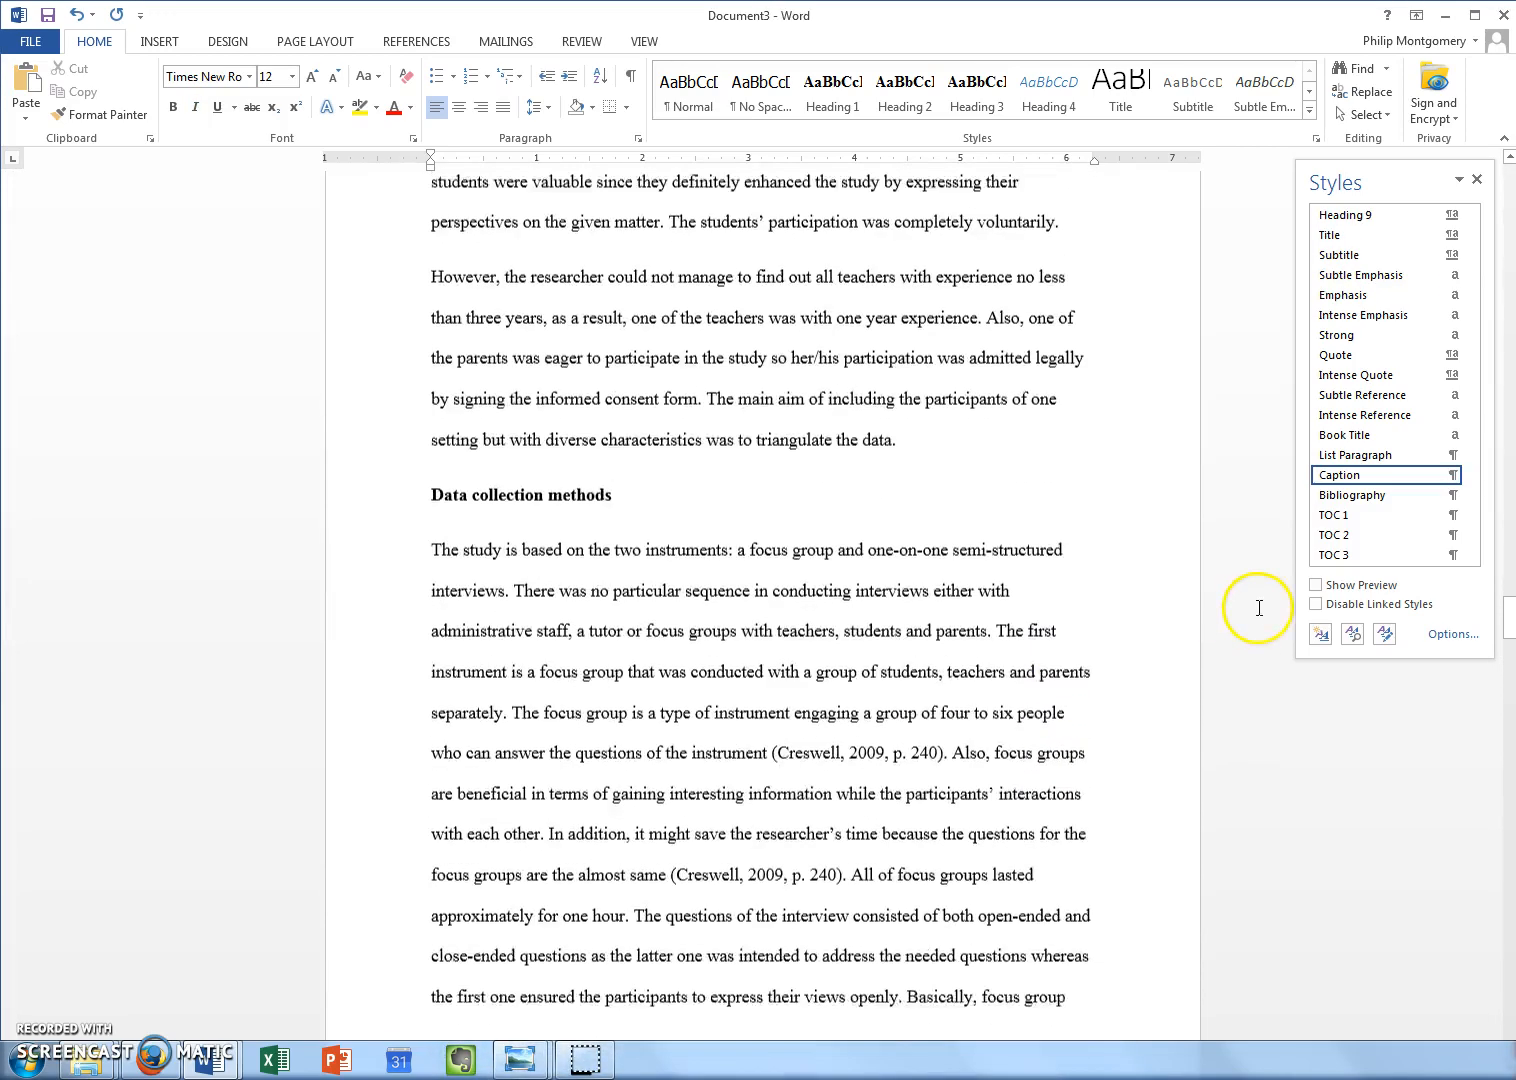
pyautogui.scroll(5, 1259, 608)
pyautogui.moveTo(1509, 620); pyautogui.dragTo(1509, 366)
pyautogui.click(687, 508)
pyautogui.press('Return')
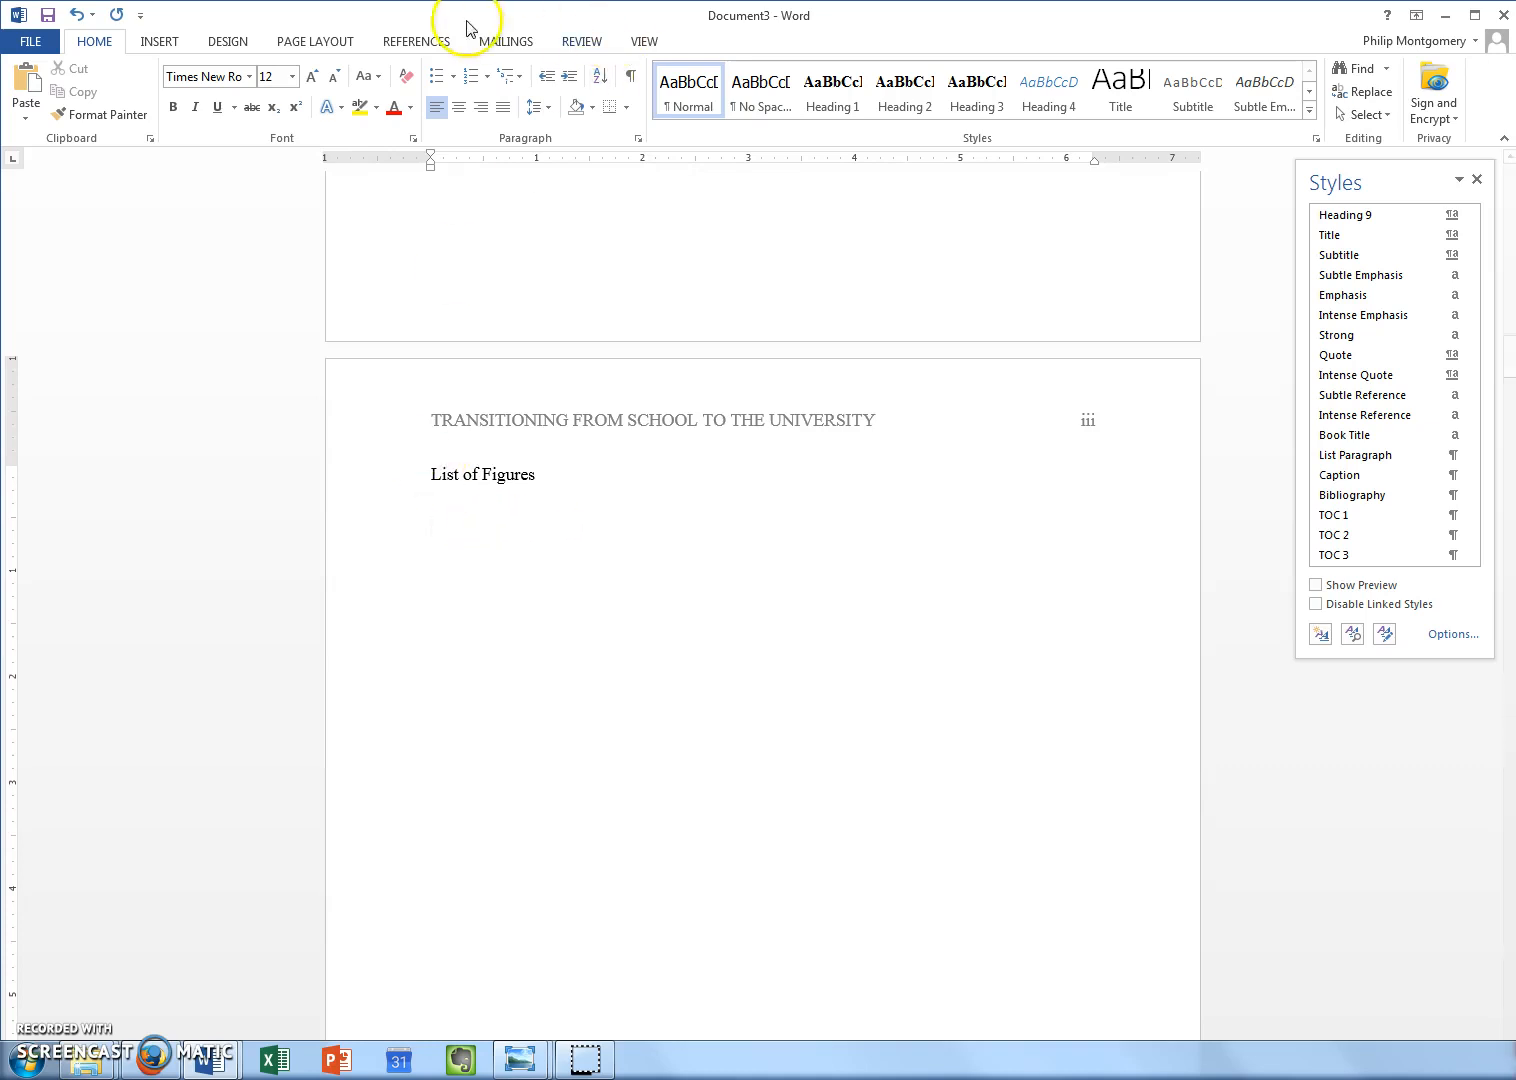
# - Insert a table of figures for the Figure label, with its Table of Figures style set to Times New Roman and automatic updating
pyautogui.click(385, 41)
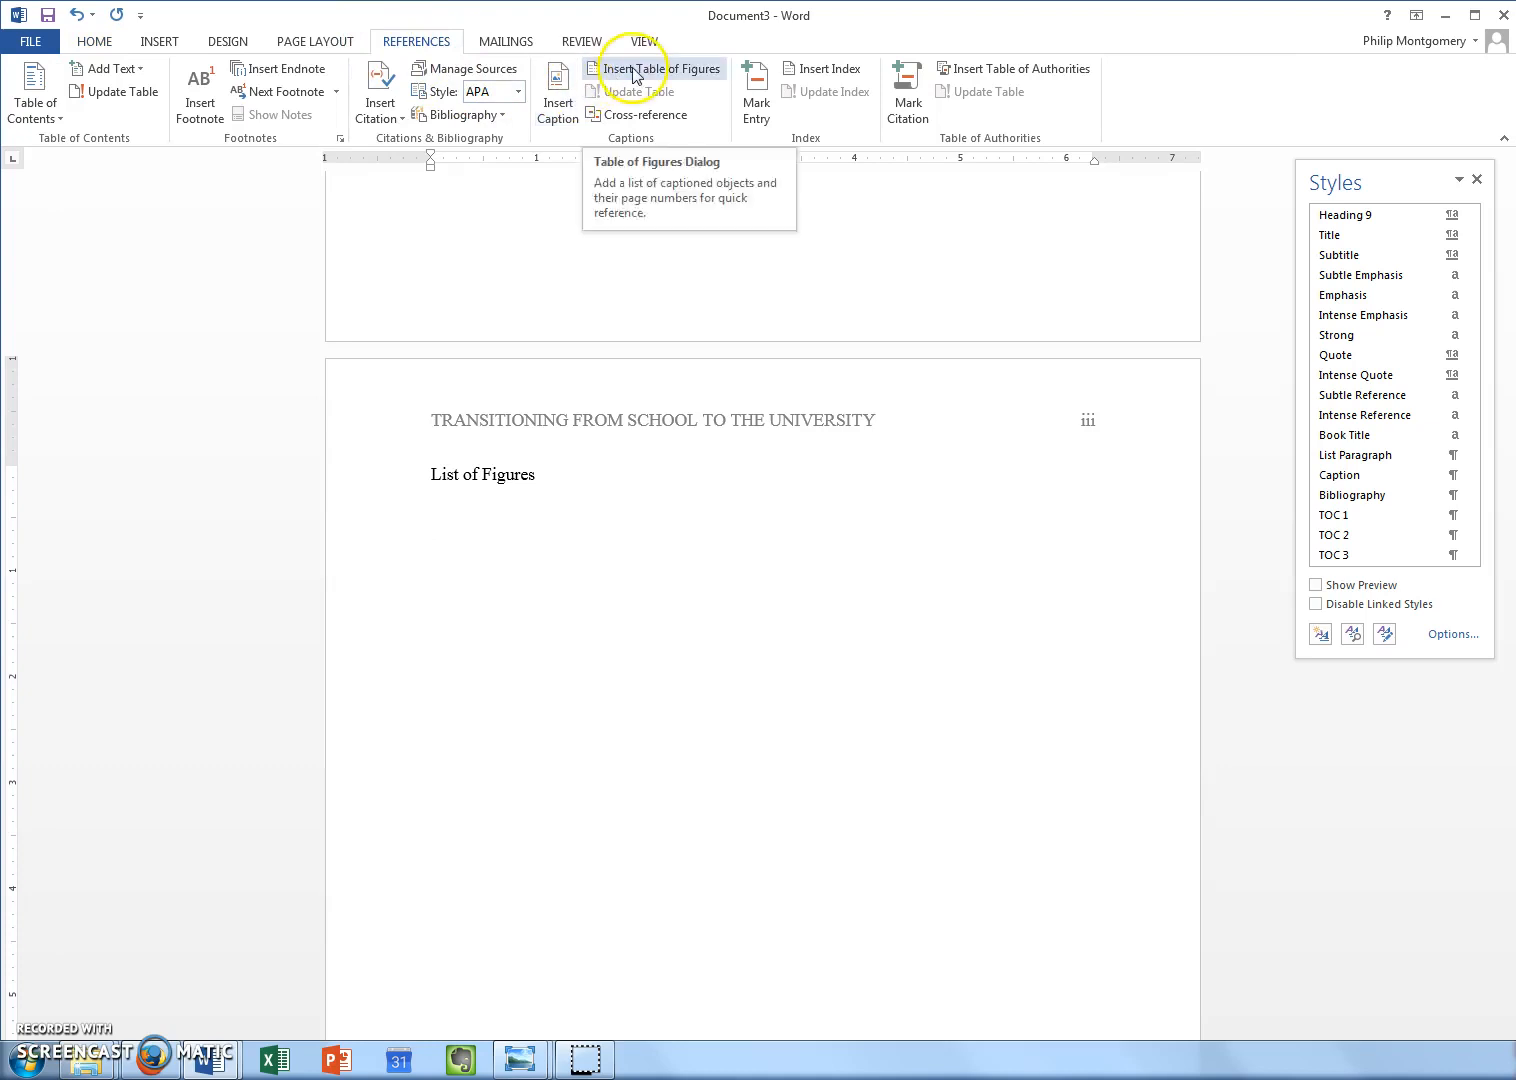
pyautogui.click(633, 72)
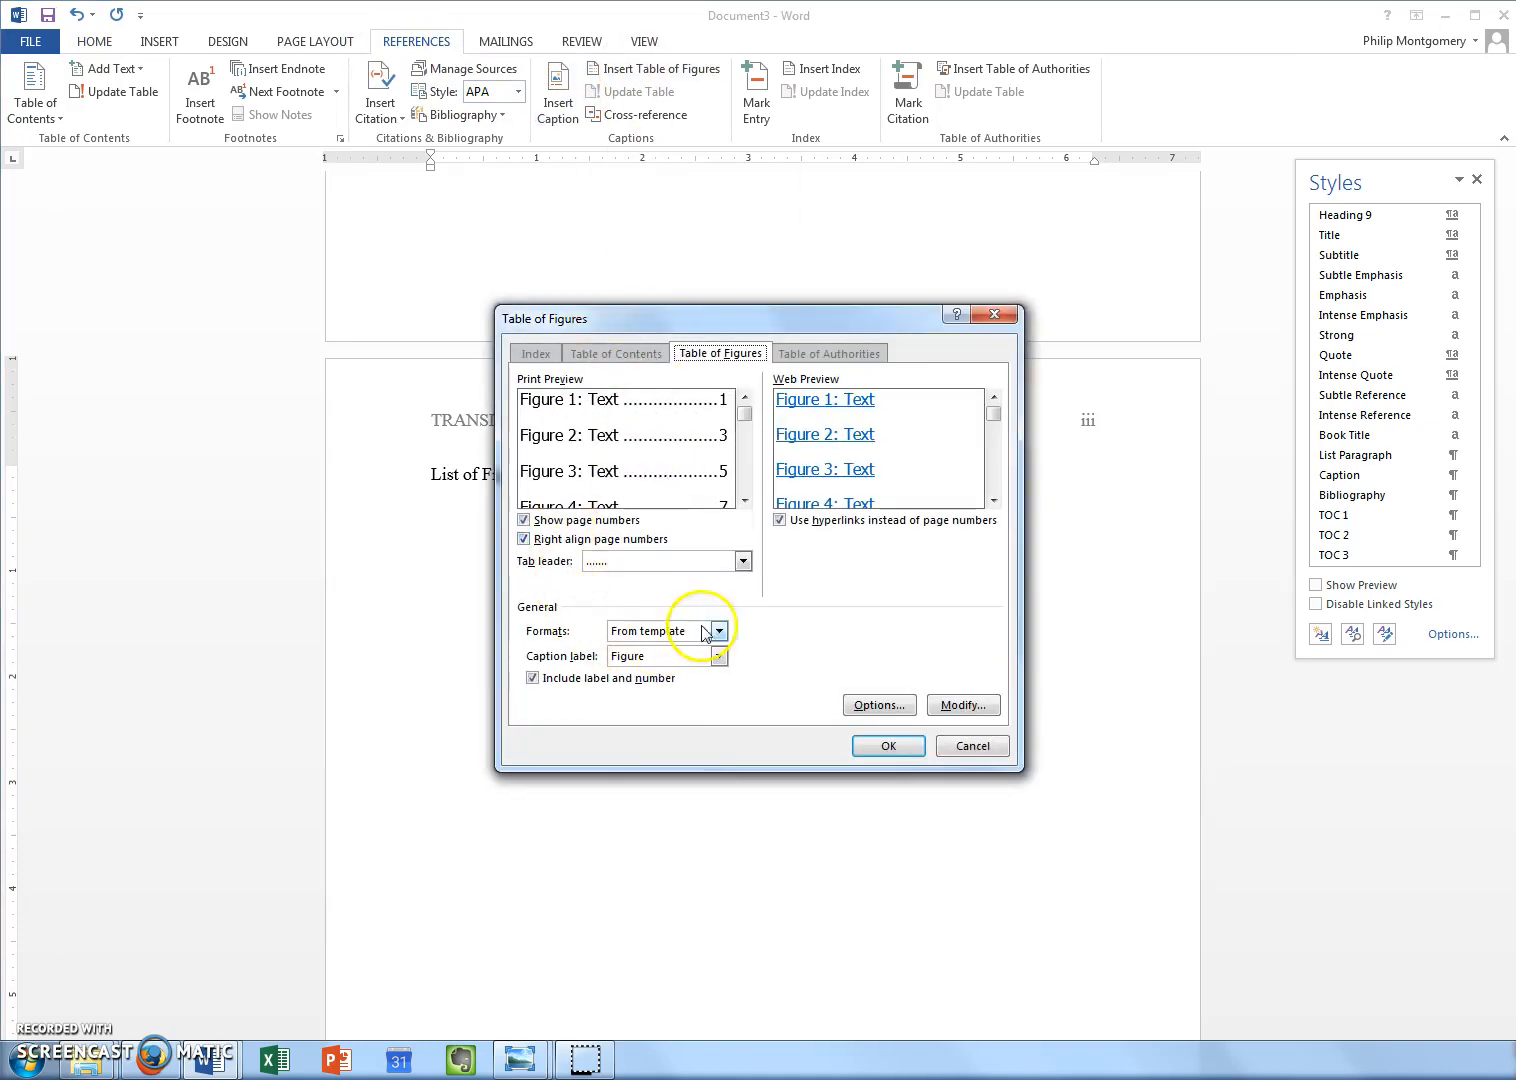
pyautogui.click(952, 708)
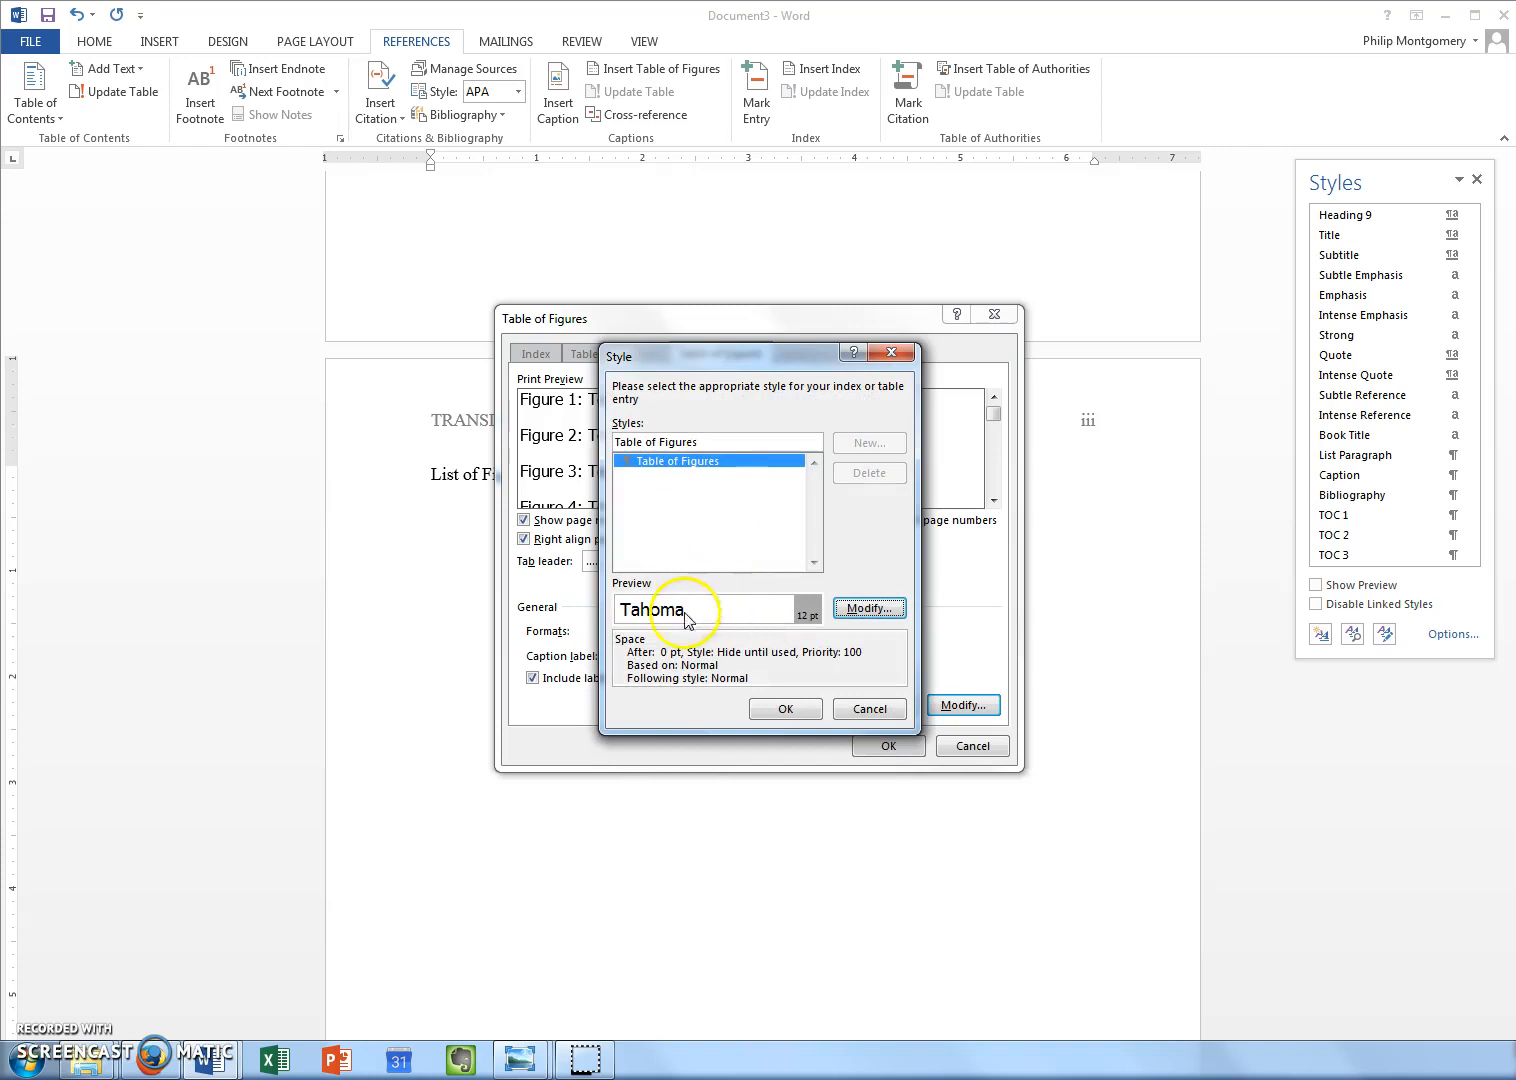
pyautogui.click(866, 609)
pyautogui.click(617, 457)
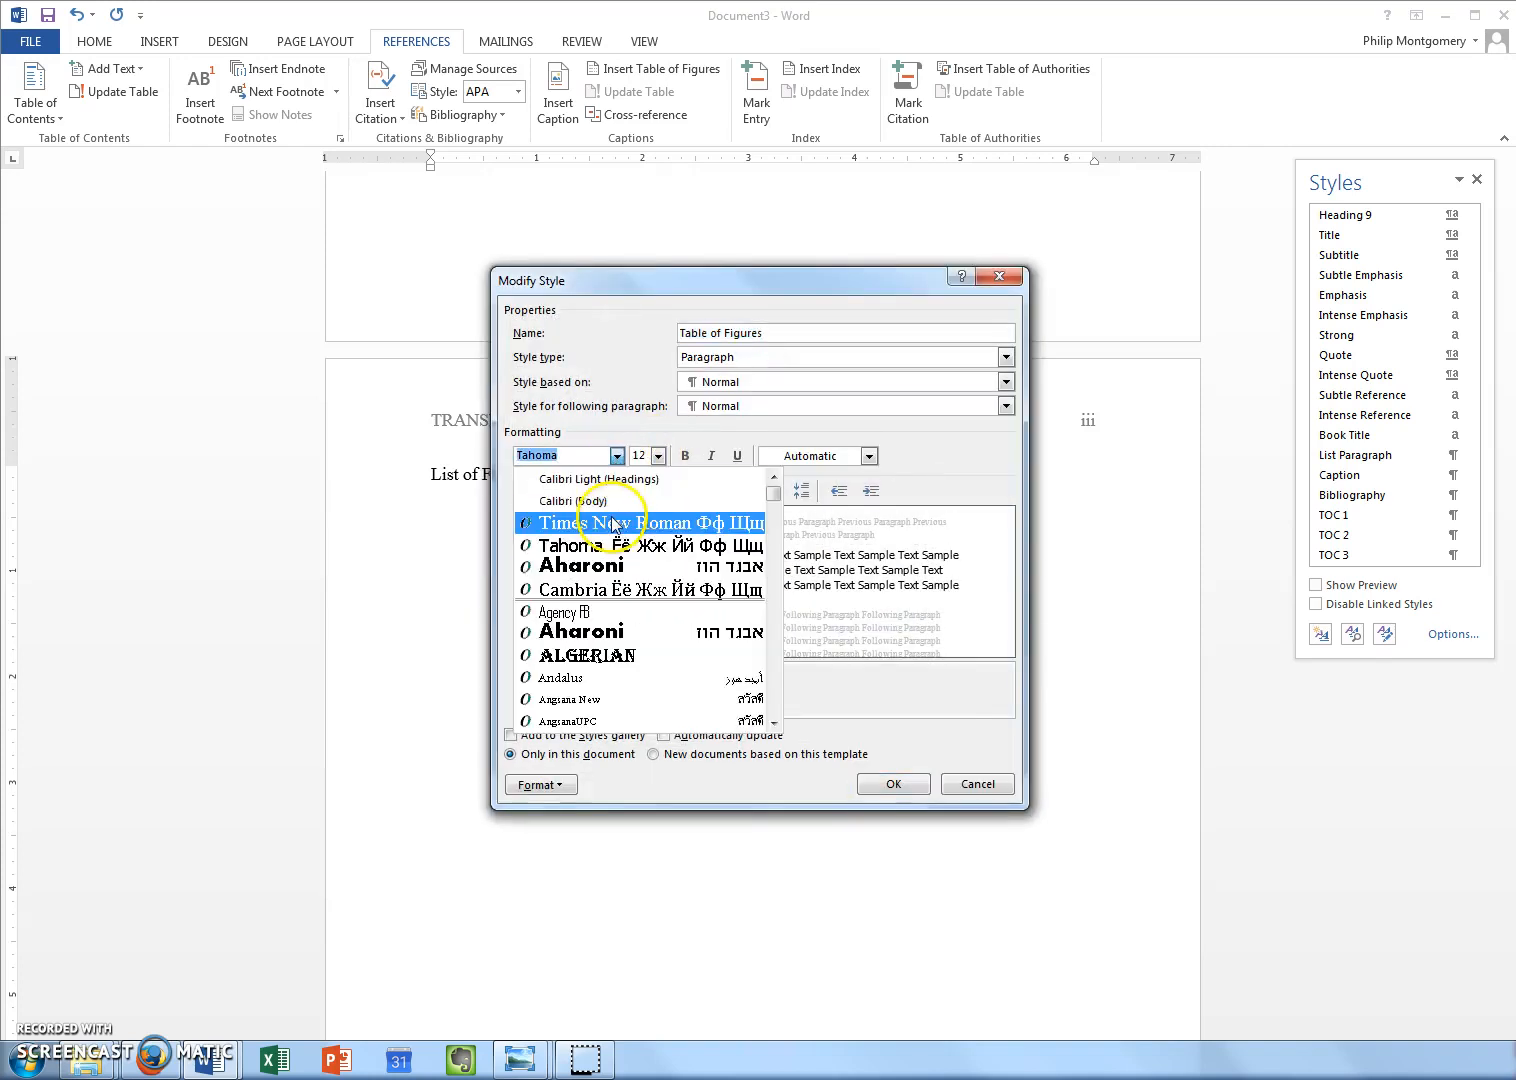
pyautogui.click(609, 520)
pyautogui.click(756, 737)
pyautogui.click(892, 784)
pyautogui.click(765, 708)
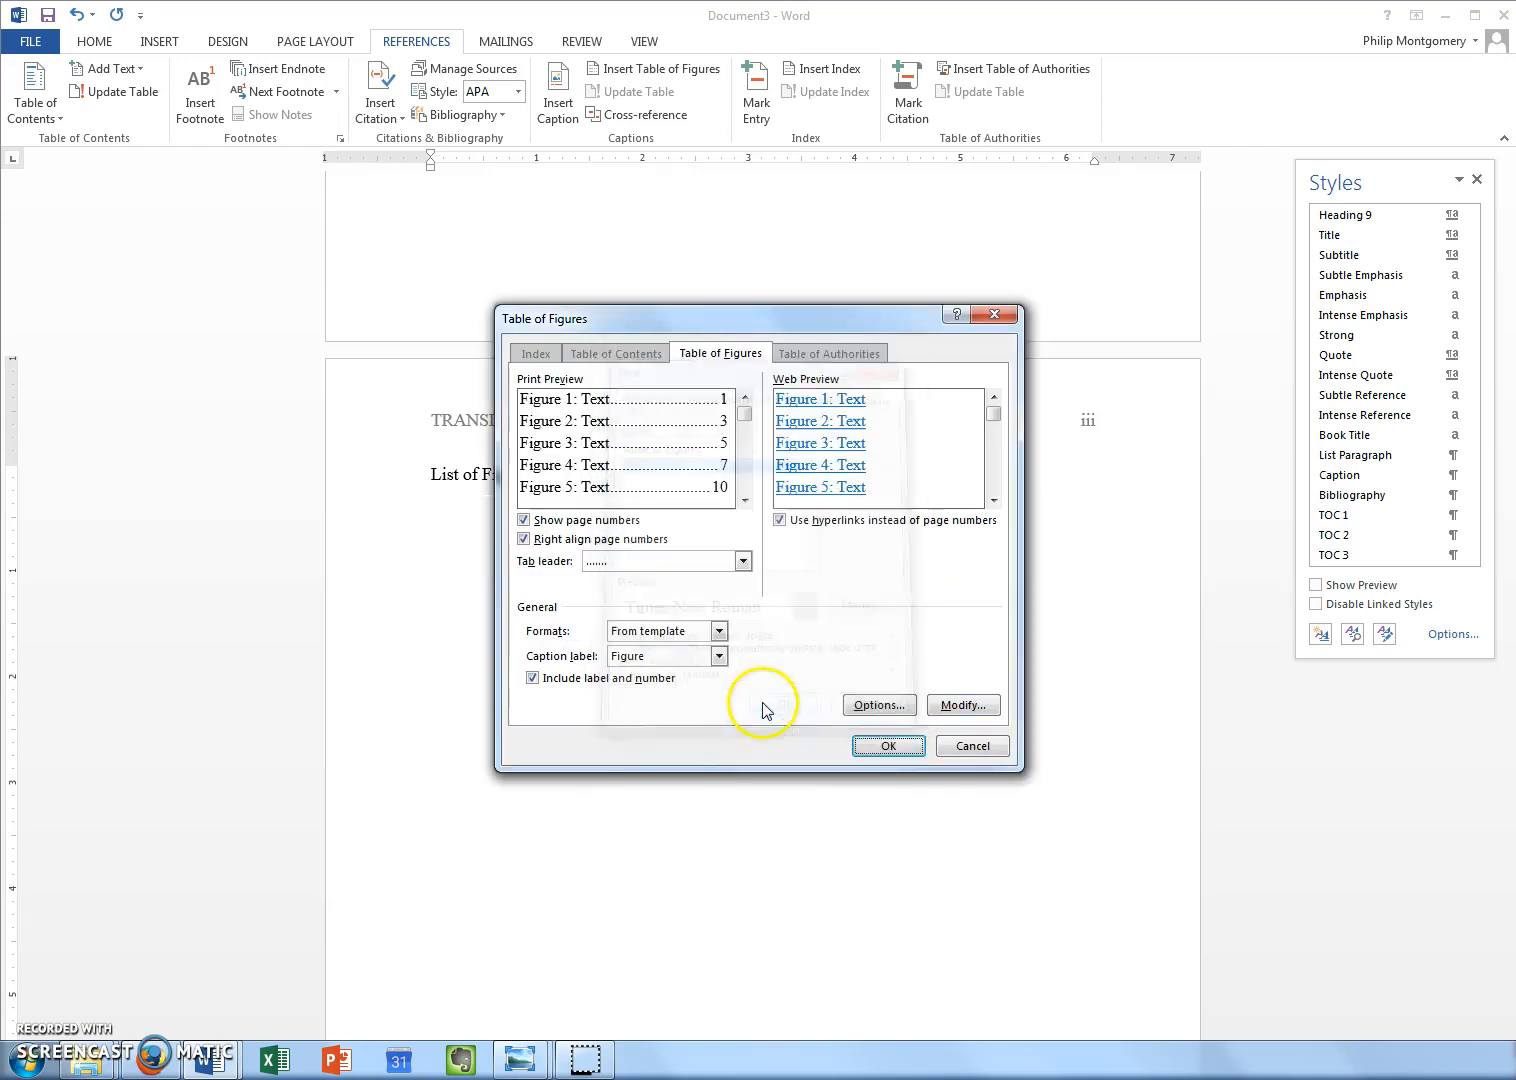
pyautogui.click(884, 747)
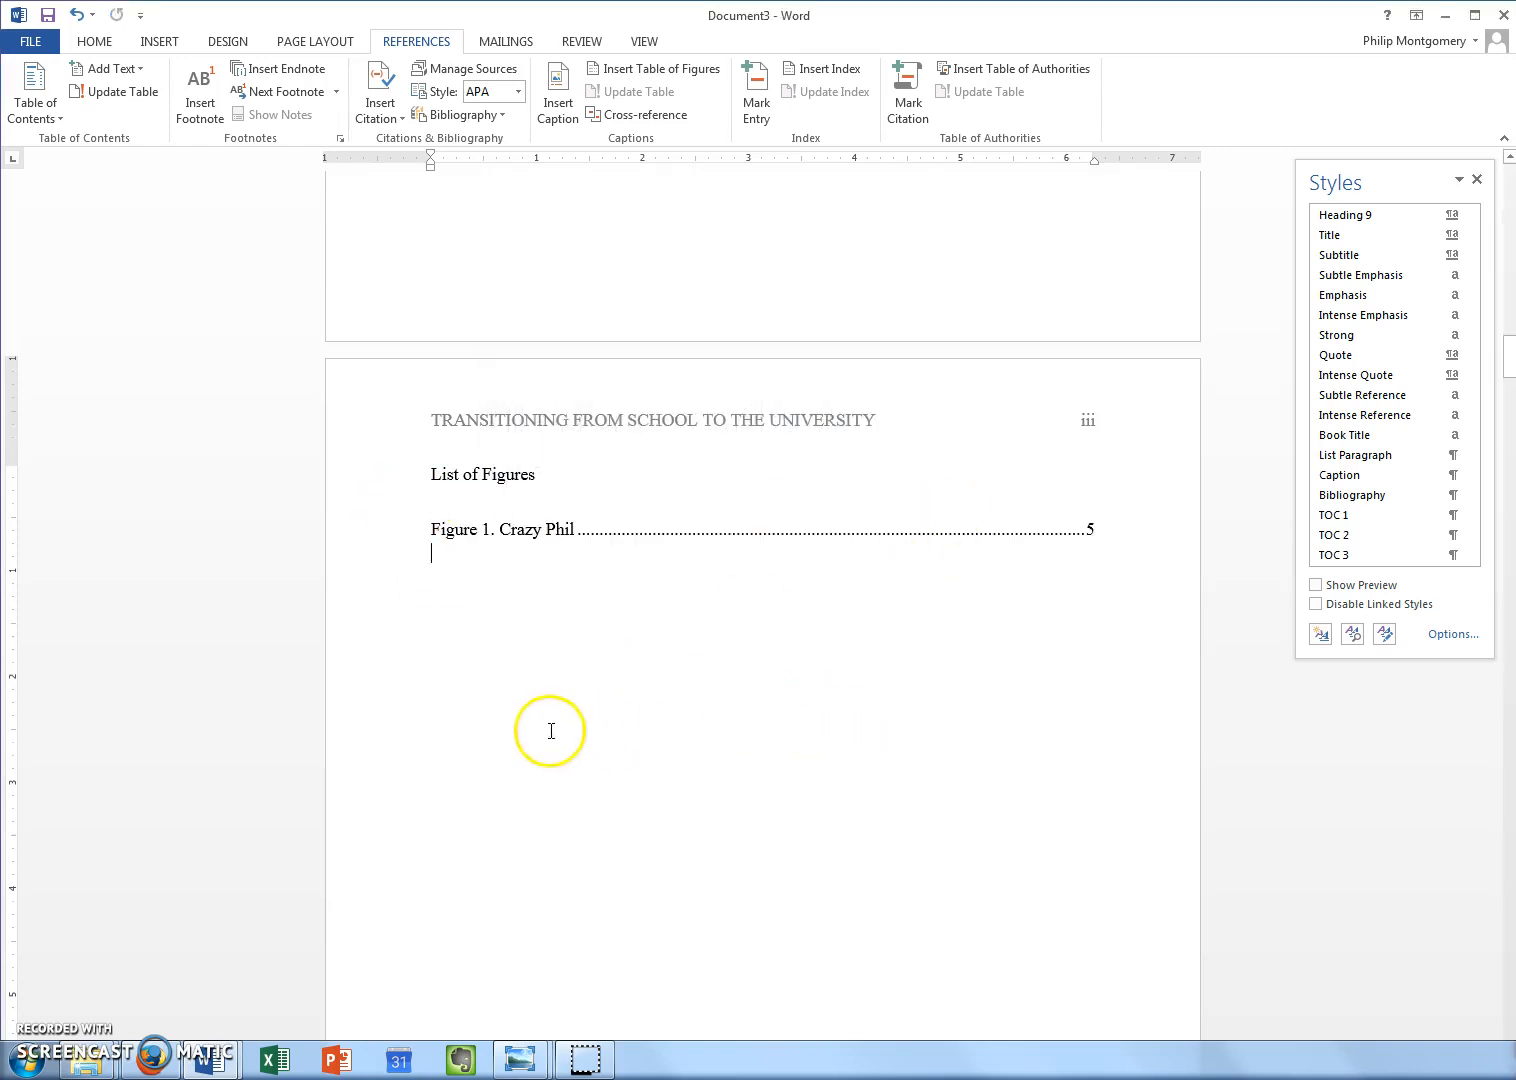
# - Update only the page numbers in the list of figures
pyautogui.rightClick(745, 533)
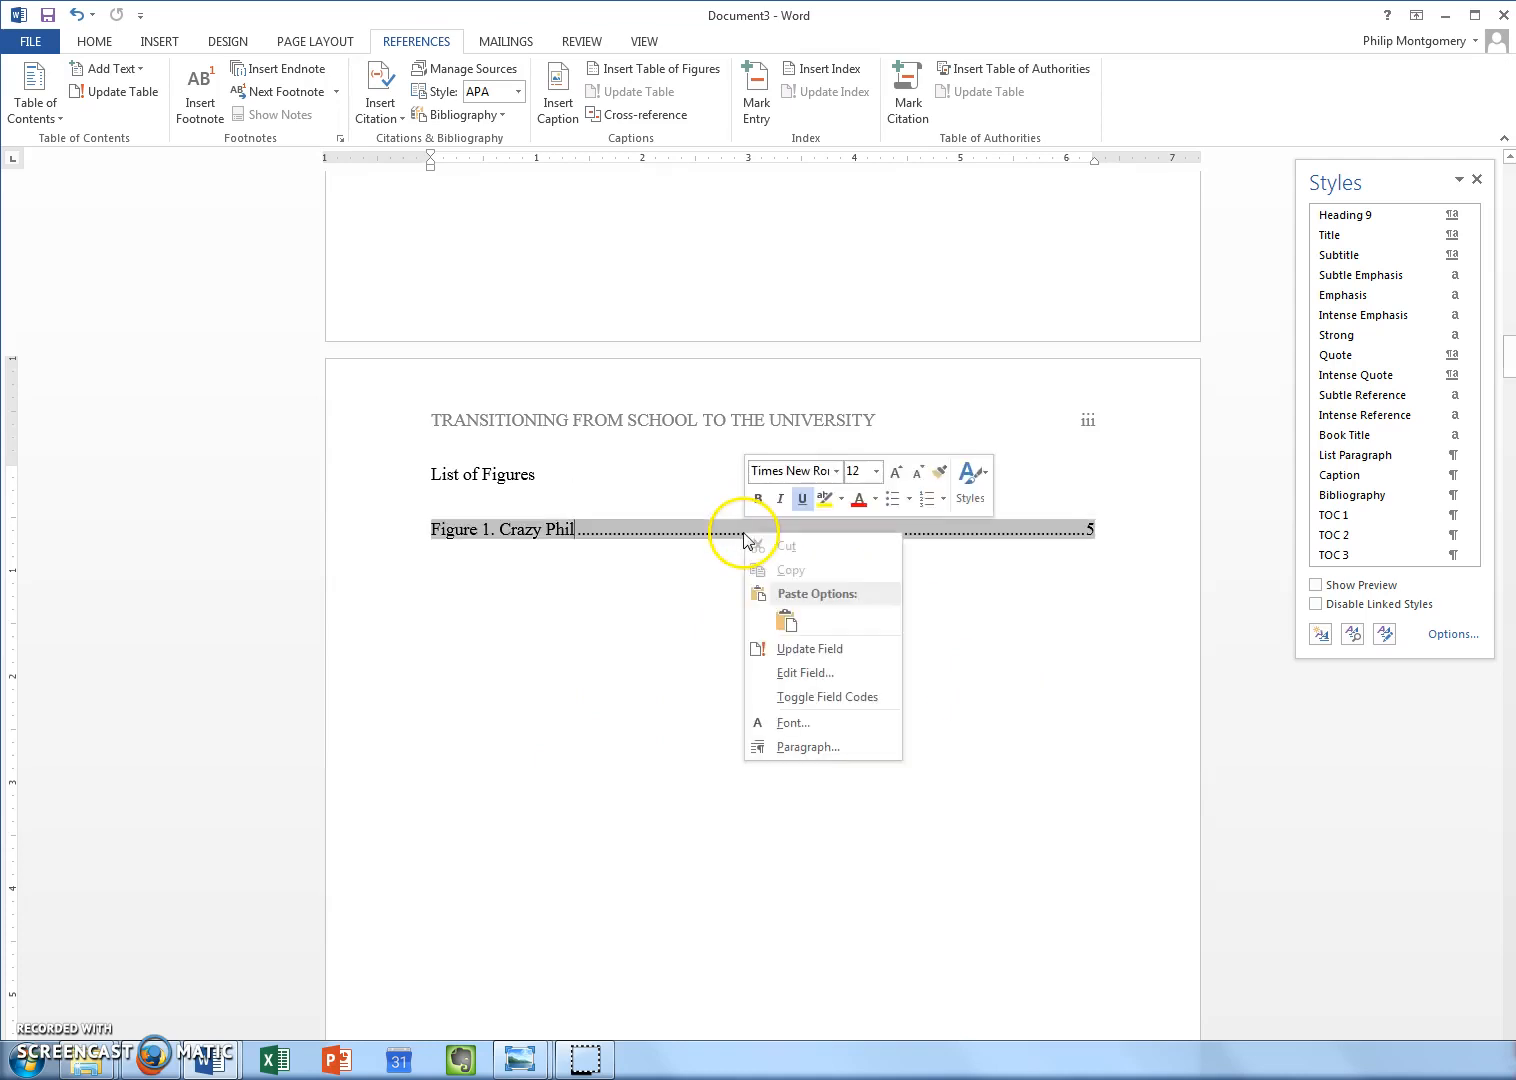
pyautogui.click(795, 648)
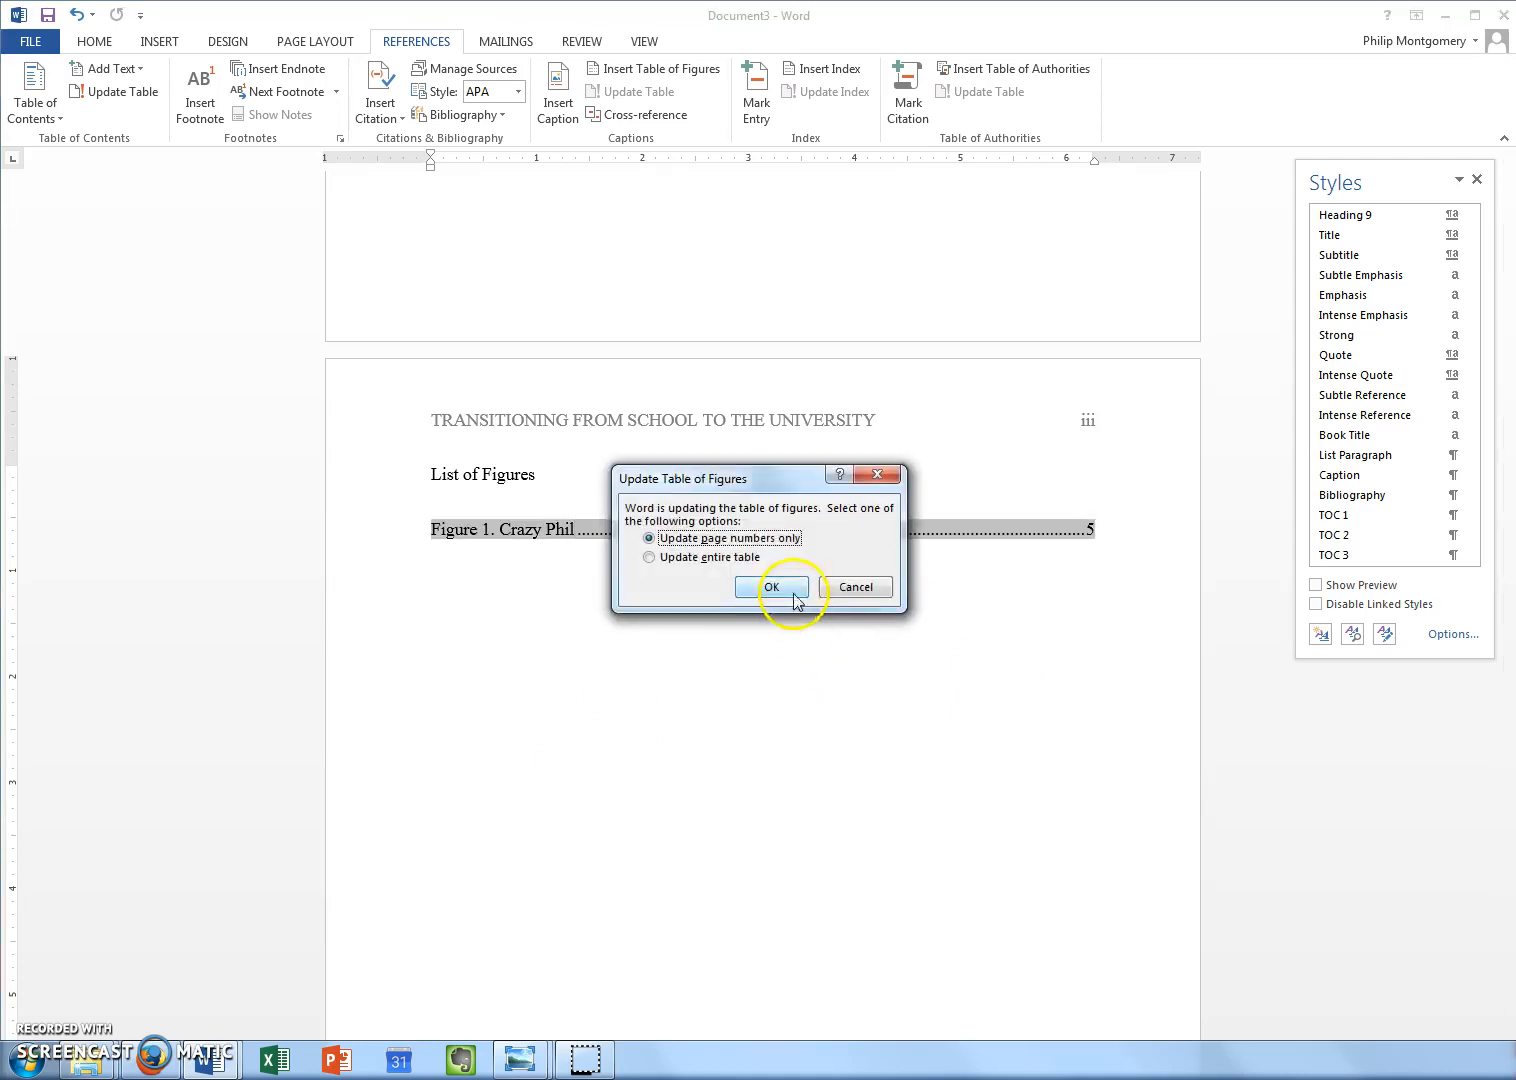
pyautogui.click(748, 585)
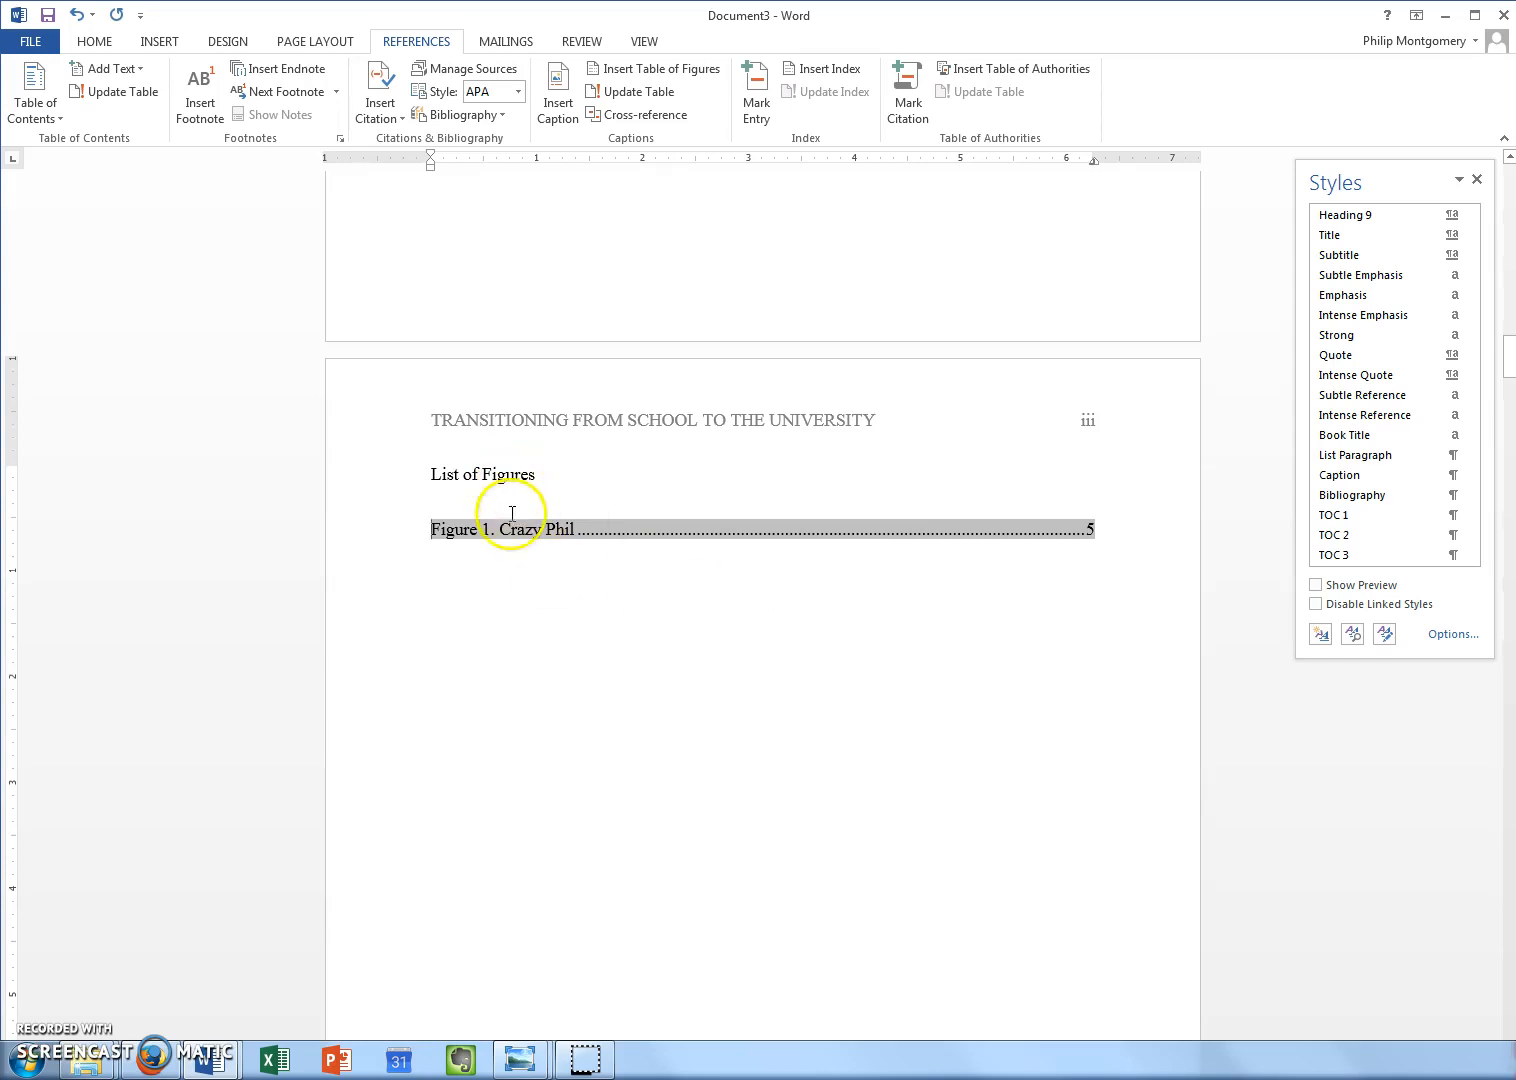
pyautogui.scroll(-2, 541, 826)
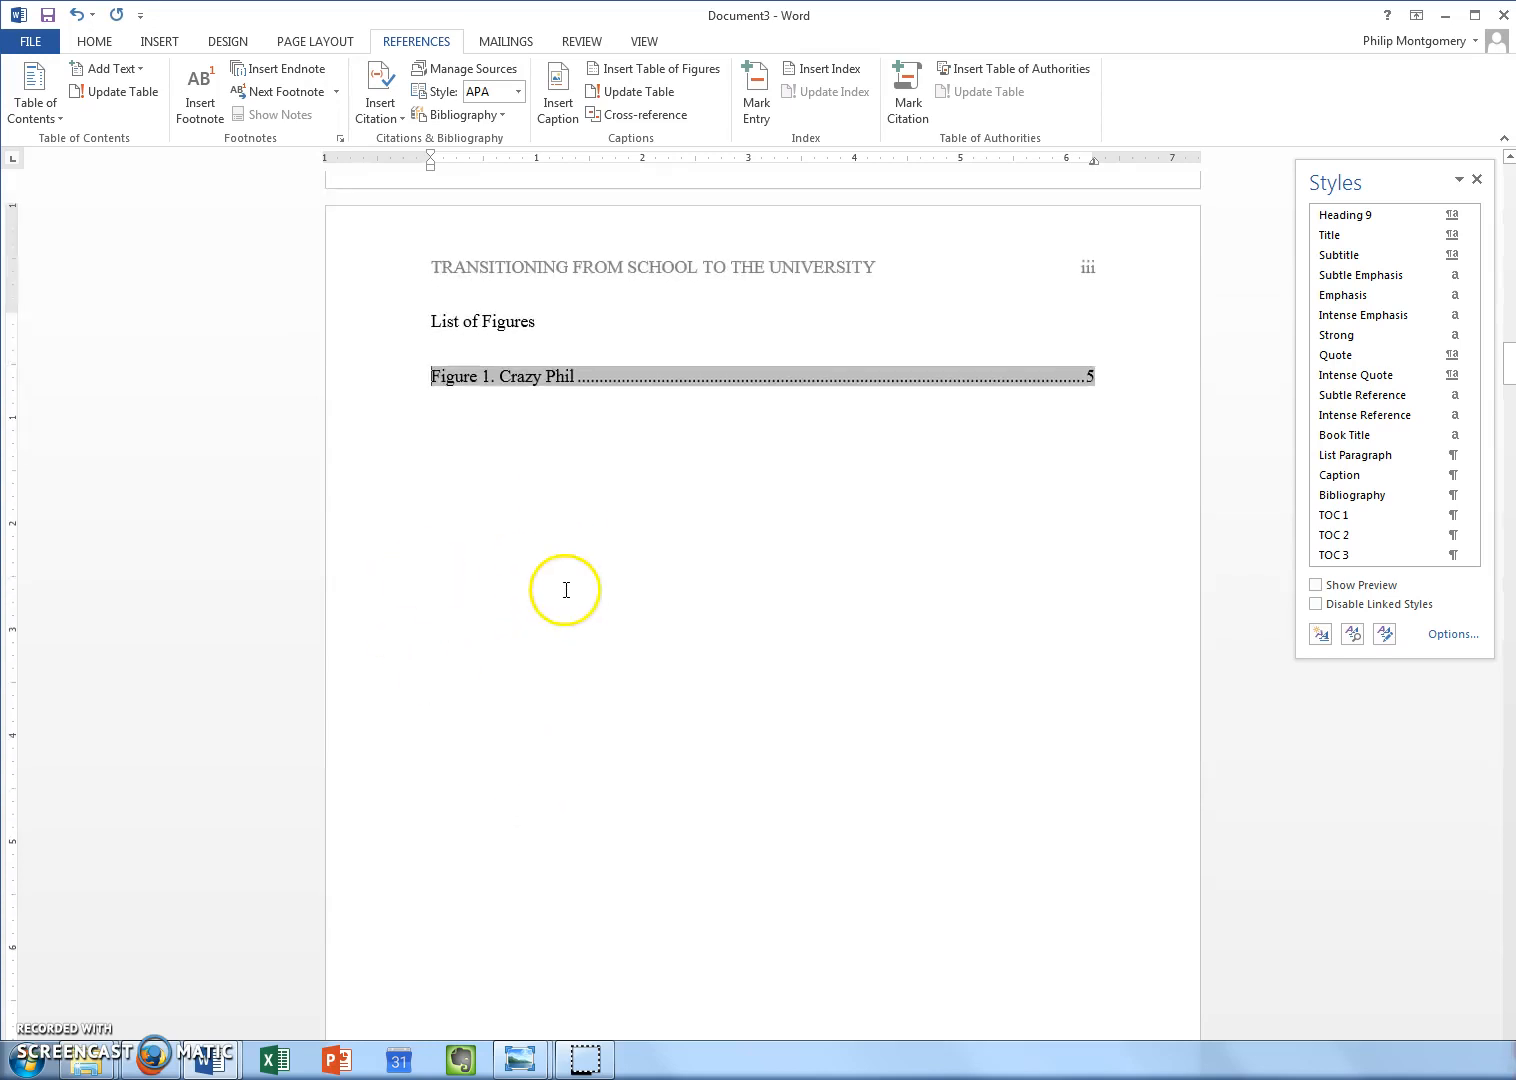
pyautogui.scroll(-1, 626, 566)
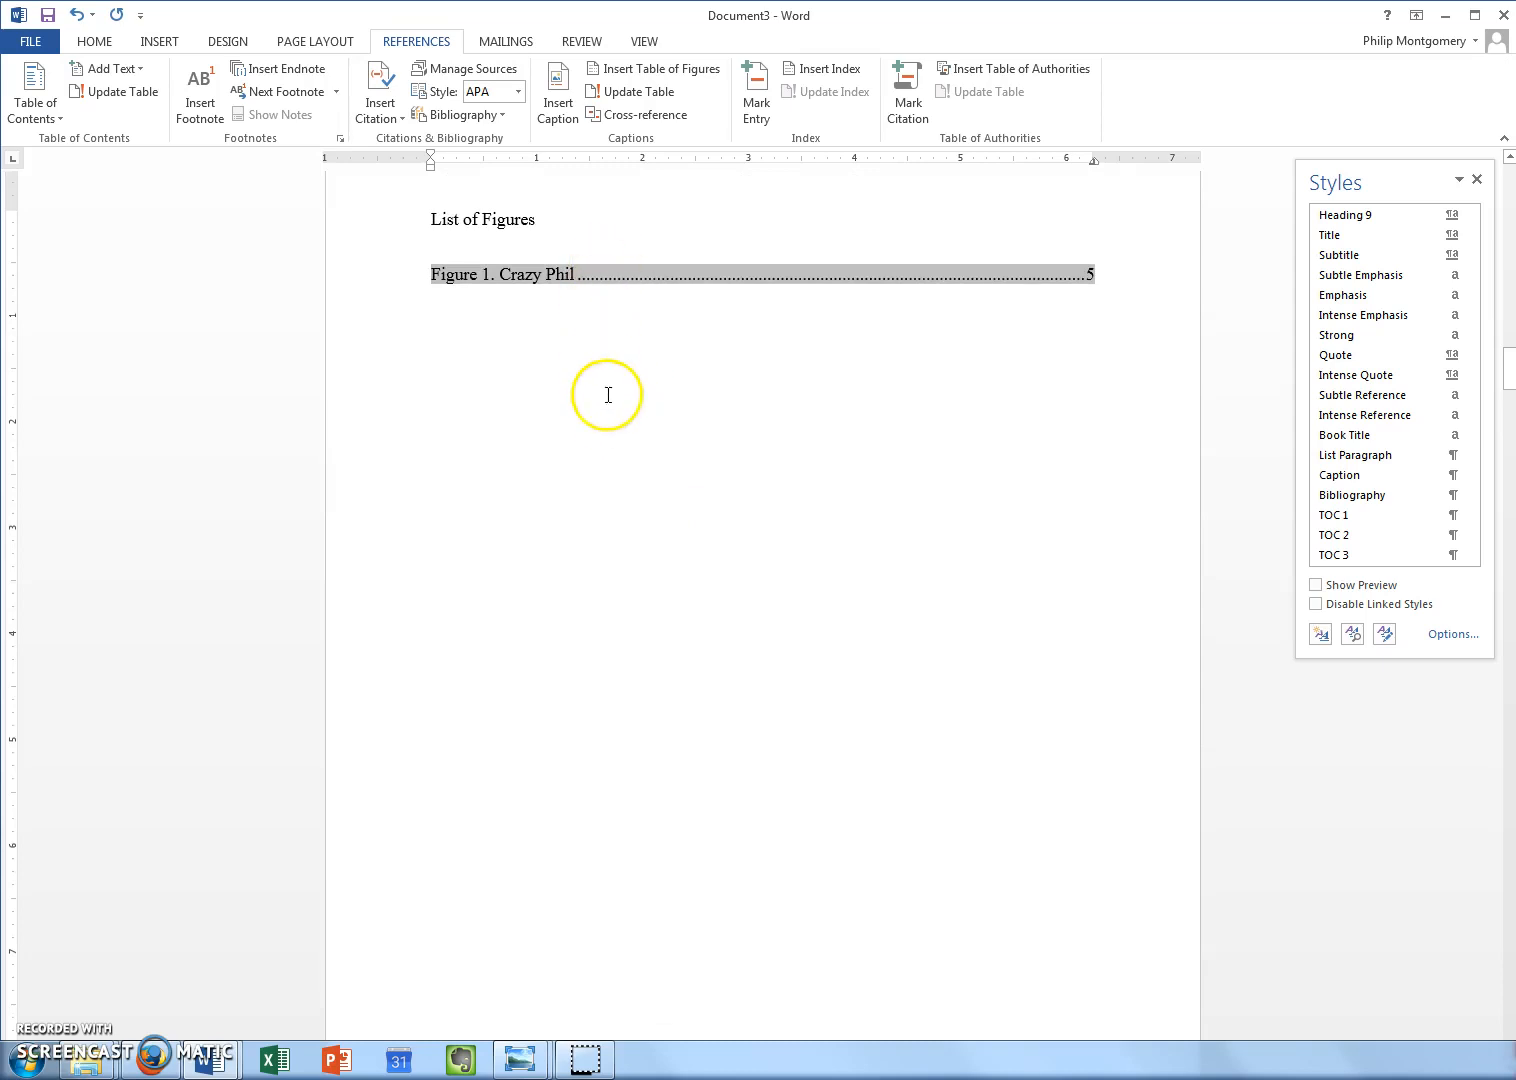
pyautogui.scroll(-10, 608, 405)
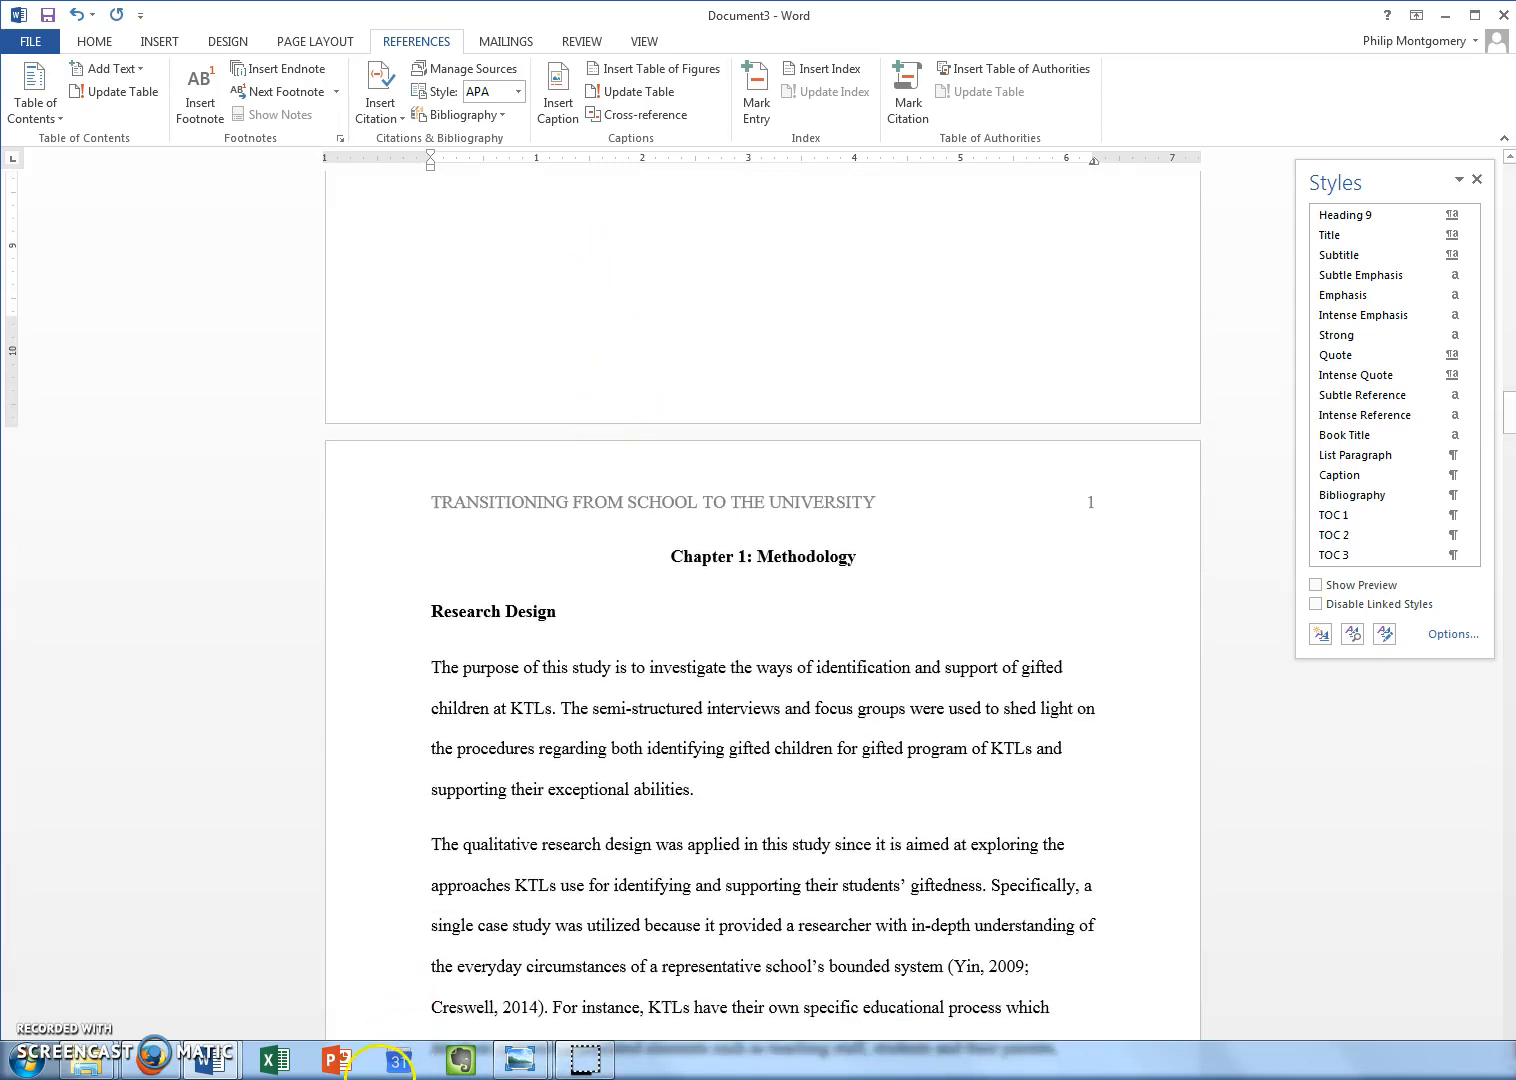
# - Switch to Document2 and put a "+" before the checklist items Headers, Table of Contents and List of Figures
pyautogui.moveTo(214, 1058)
pyautogui.click(303, 975)
pyautogui.click(169, 960)
pyautogui.click(673, 722)
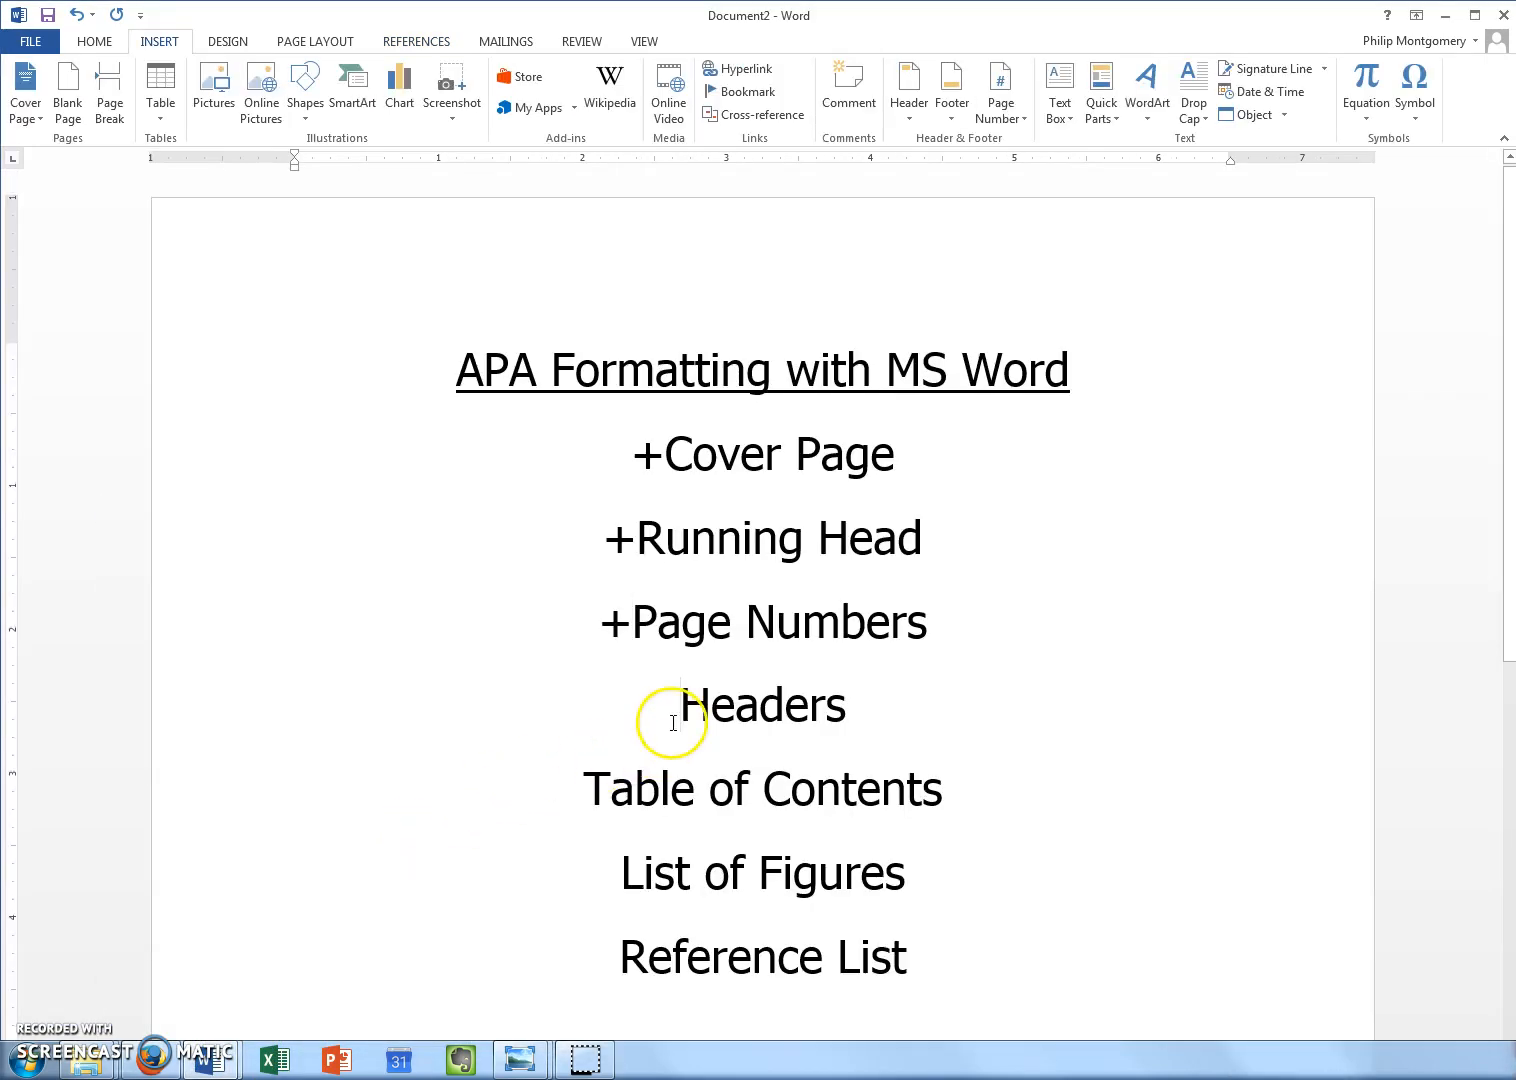
pyautogui.write('+')
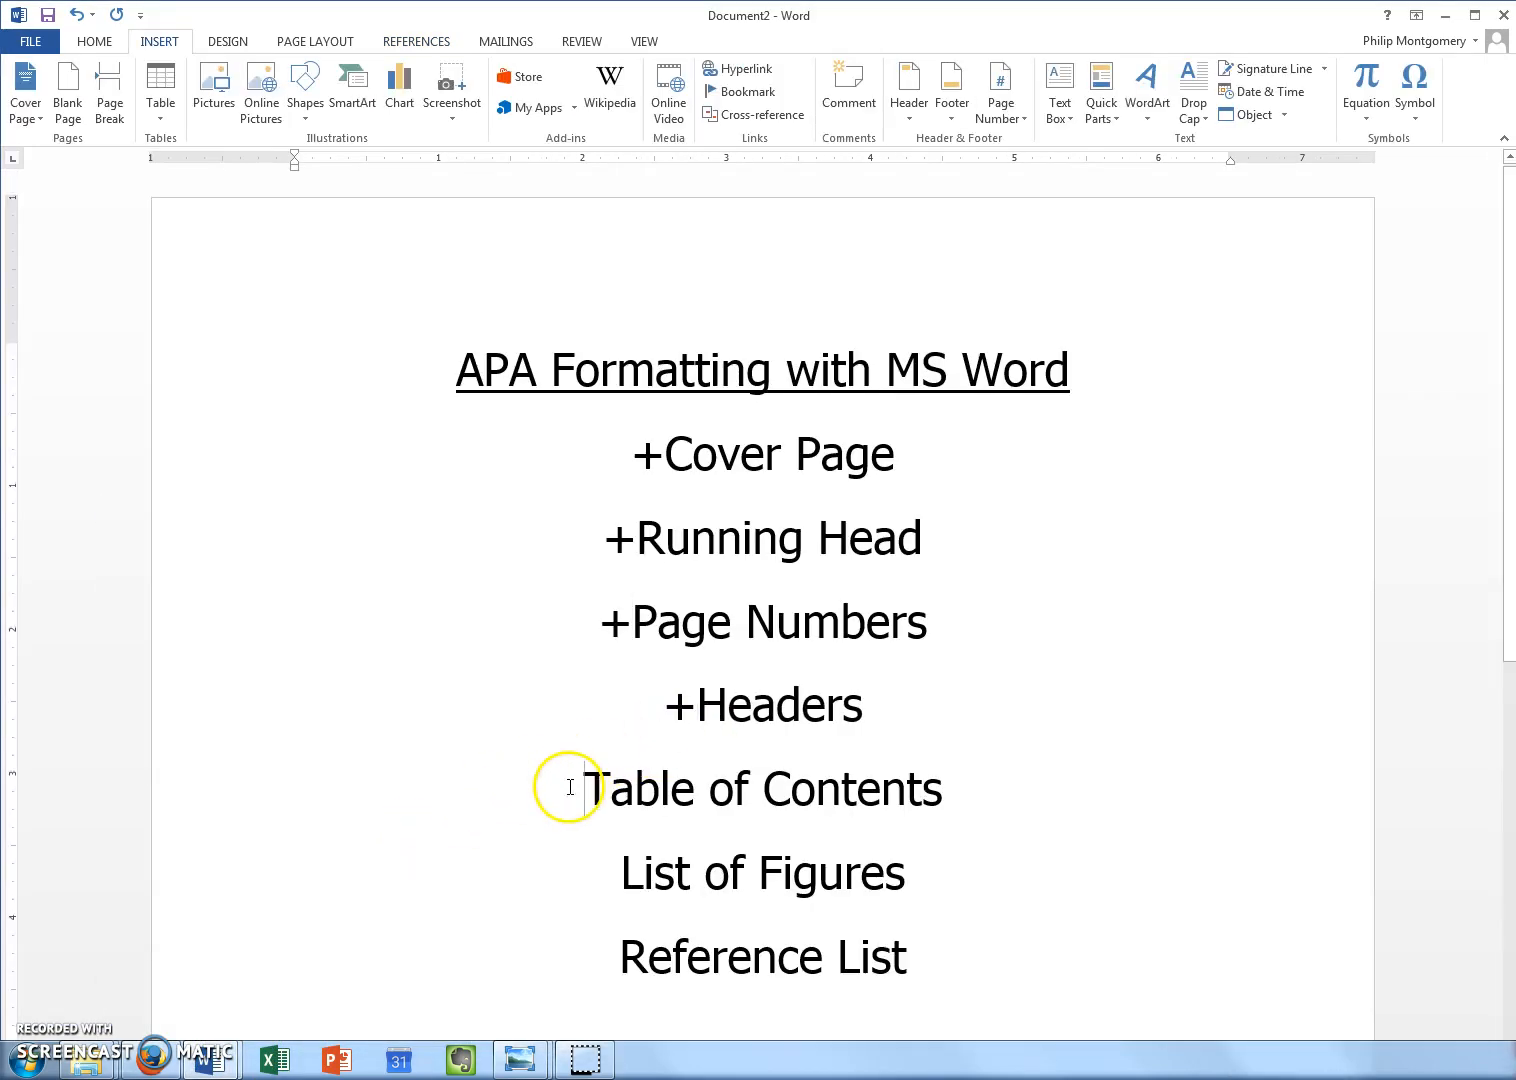
pyautogui.write('+')
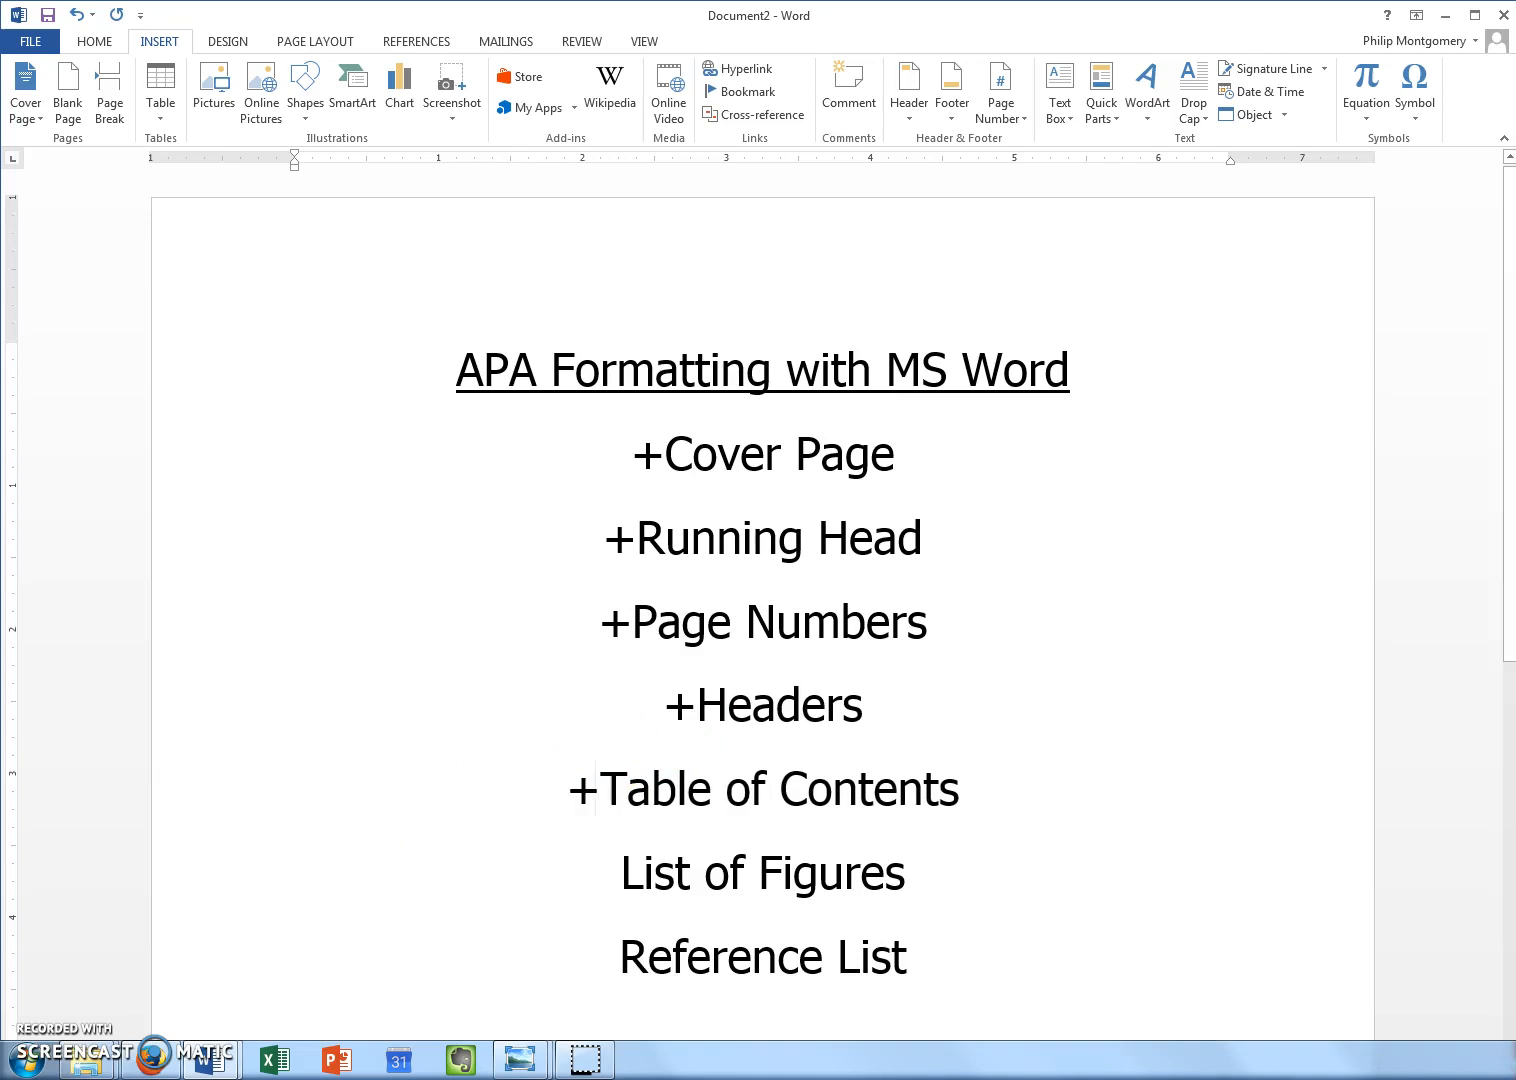
pyautogui.click(616, 877)
pyautogui.write('+')
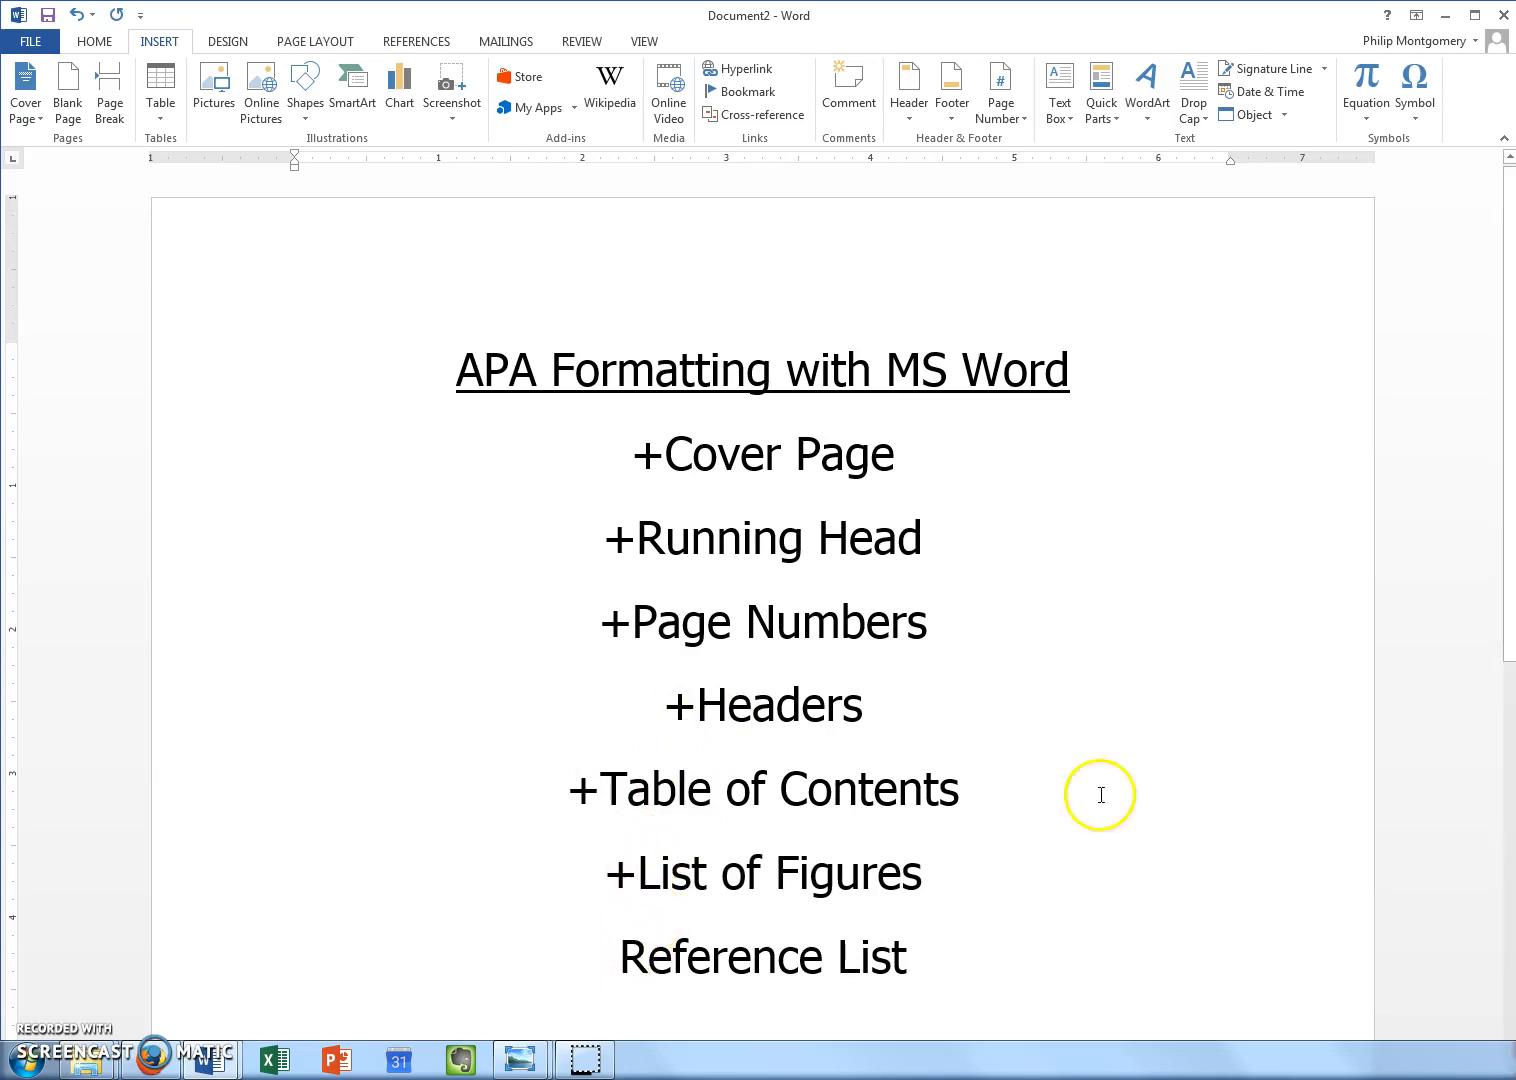
# - Return to Document3 and remove the stray tabs inside the 2009 "First year expectations" and 1998 "Coping with the darkness" references
pyautogui.click(1445, 15)
pyautogui.moveTo(1509, 410); pyautogui.dragTo(1505, 893)
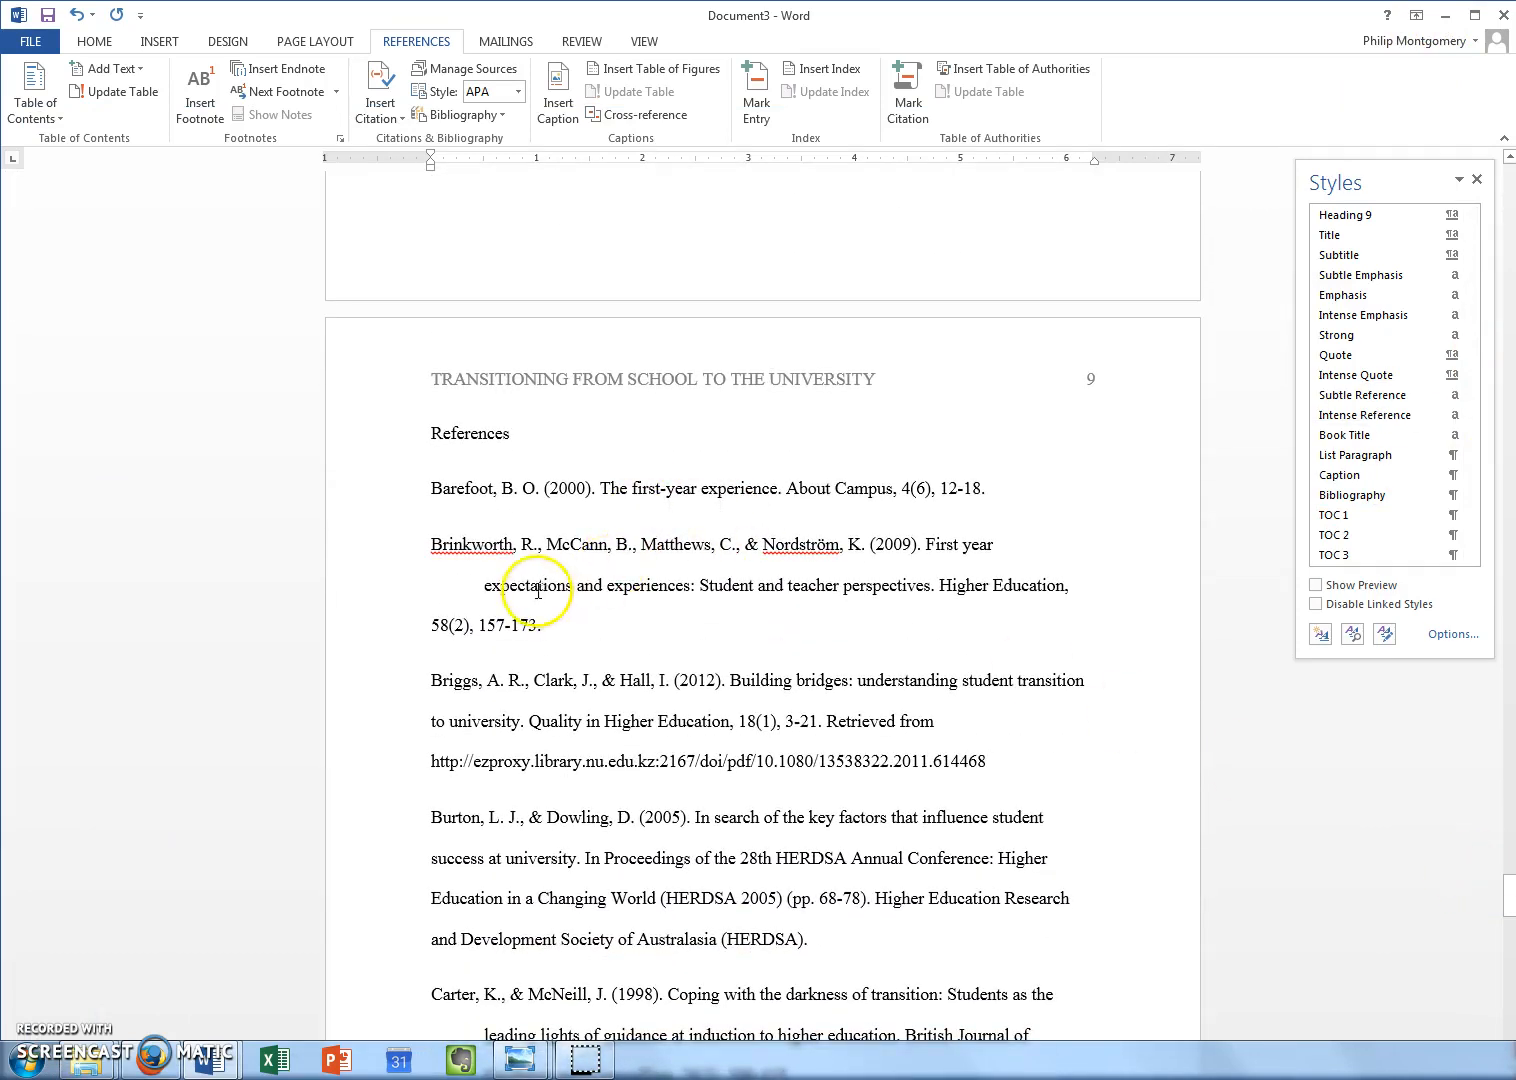
pyautogui.click(485, 583)
pyautogui.press('BackSpace')
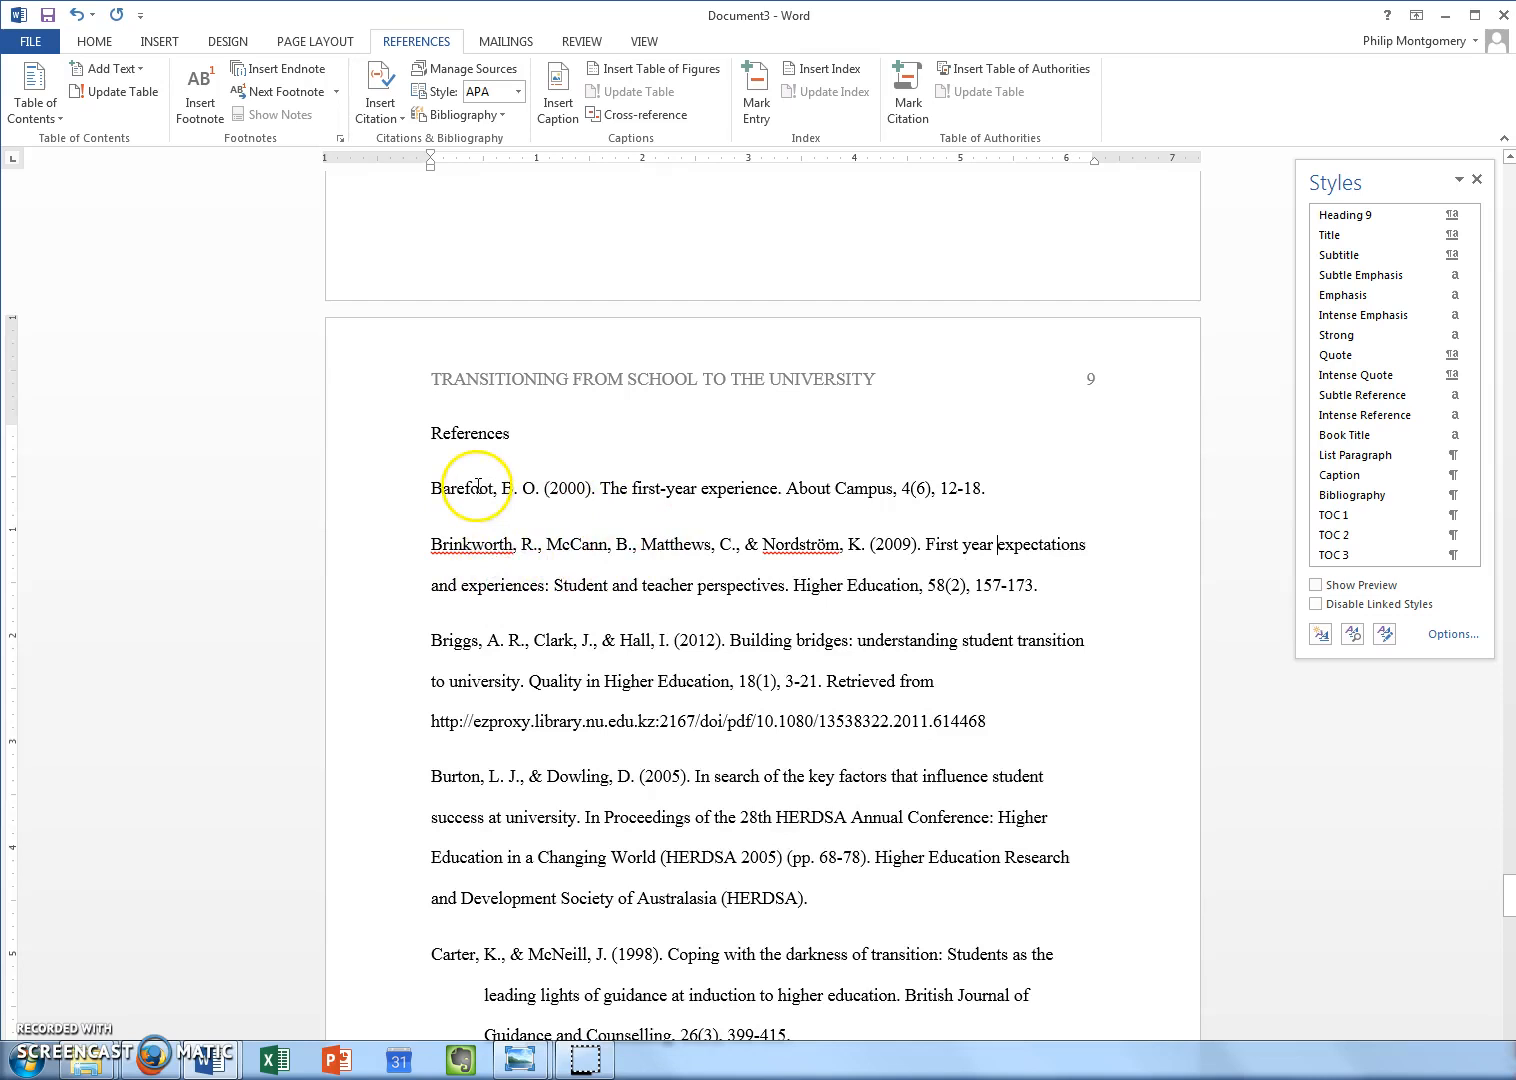
pyautogui.scroll(-5, 490, 423)
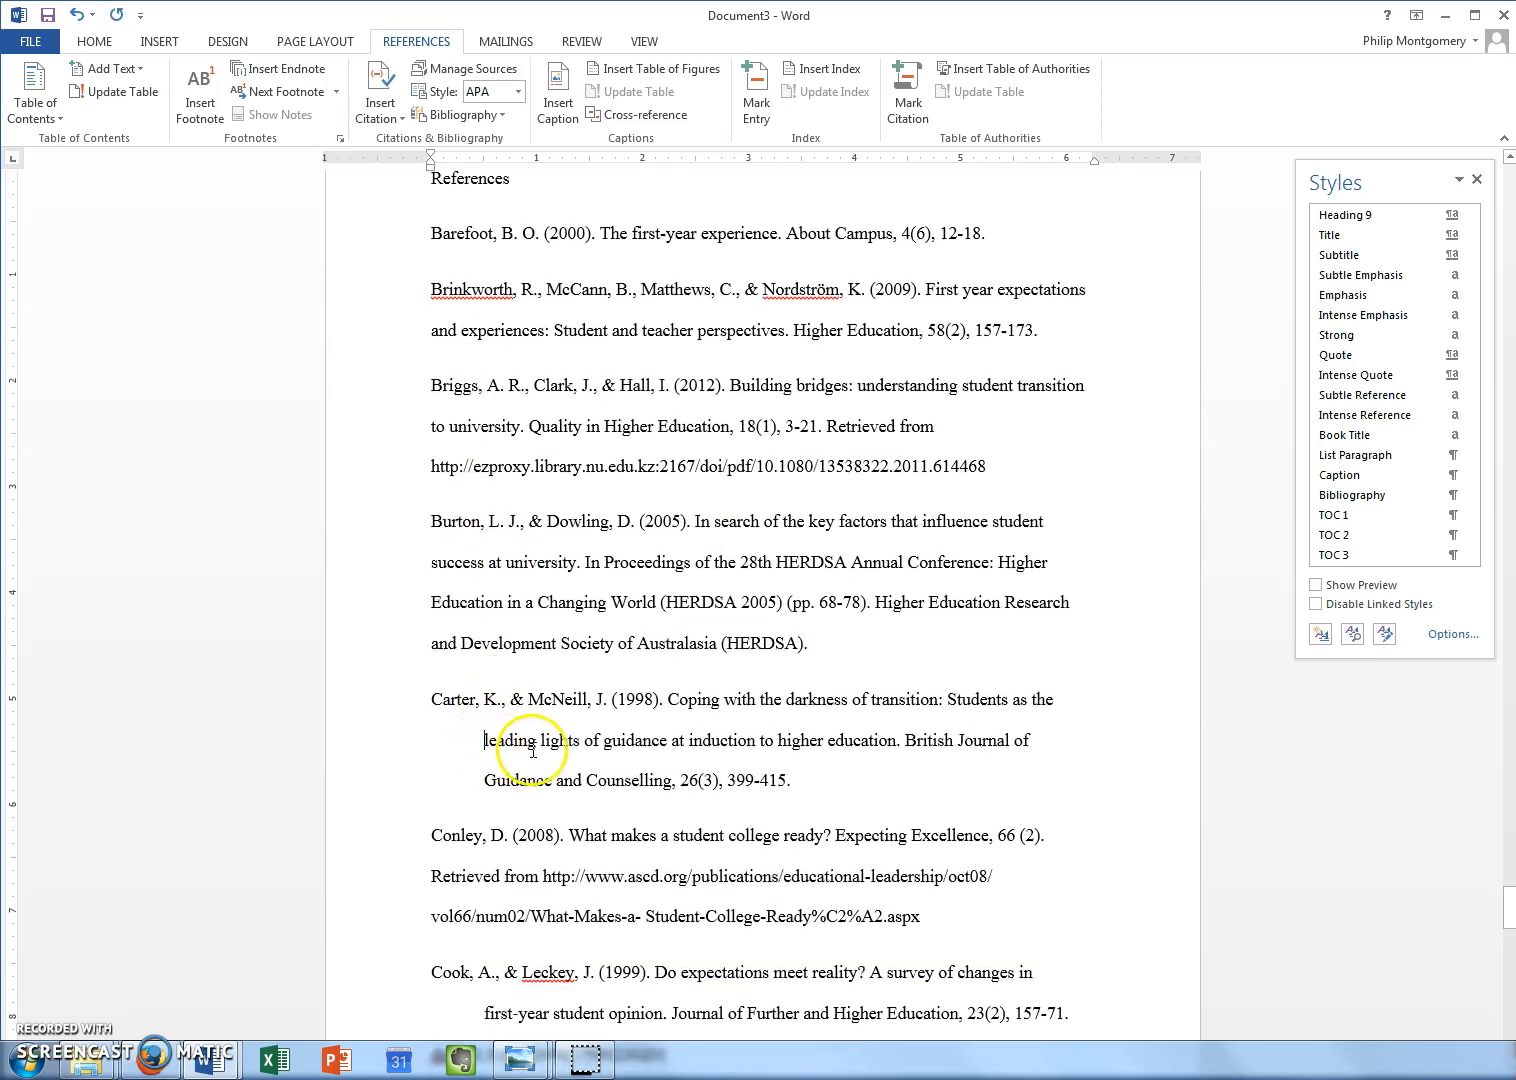
pyautogui.press('BackSpace')
pyautogui.click(1015, 742)
pyautogui.press('BackSpace')
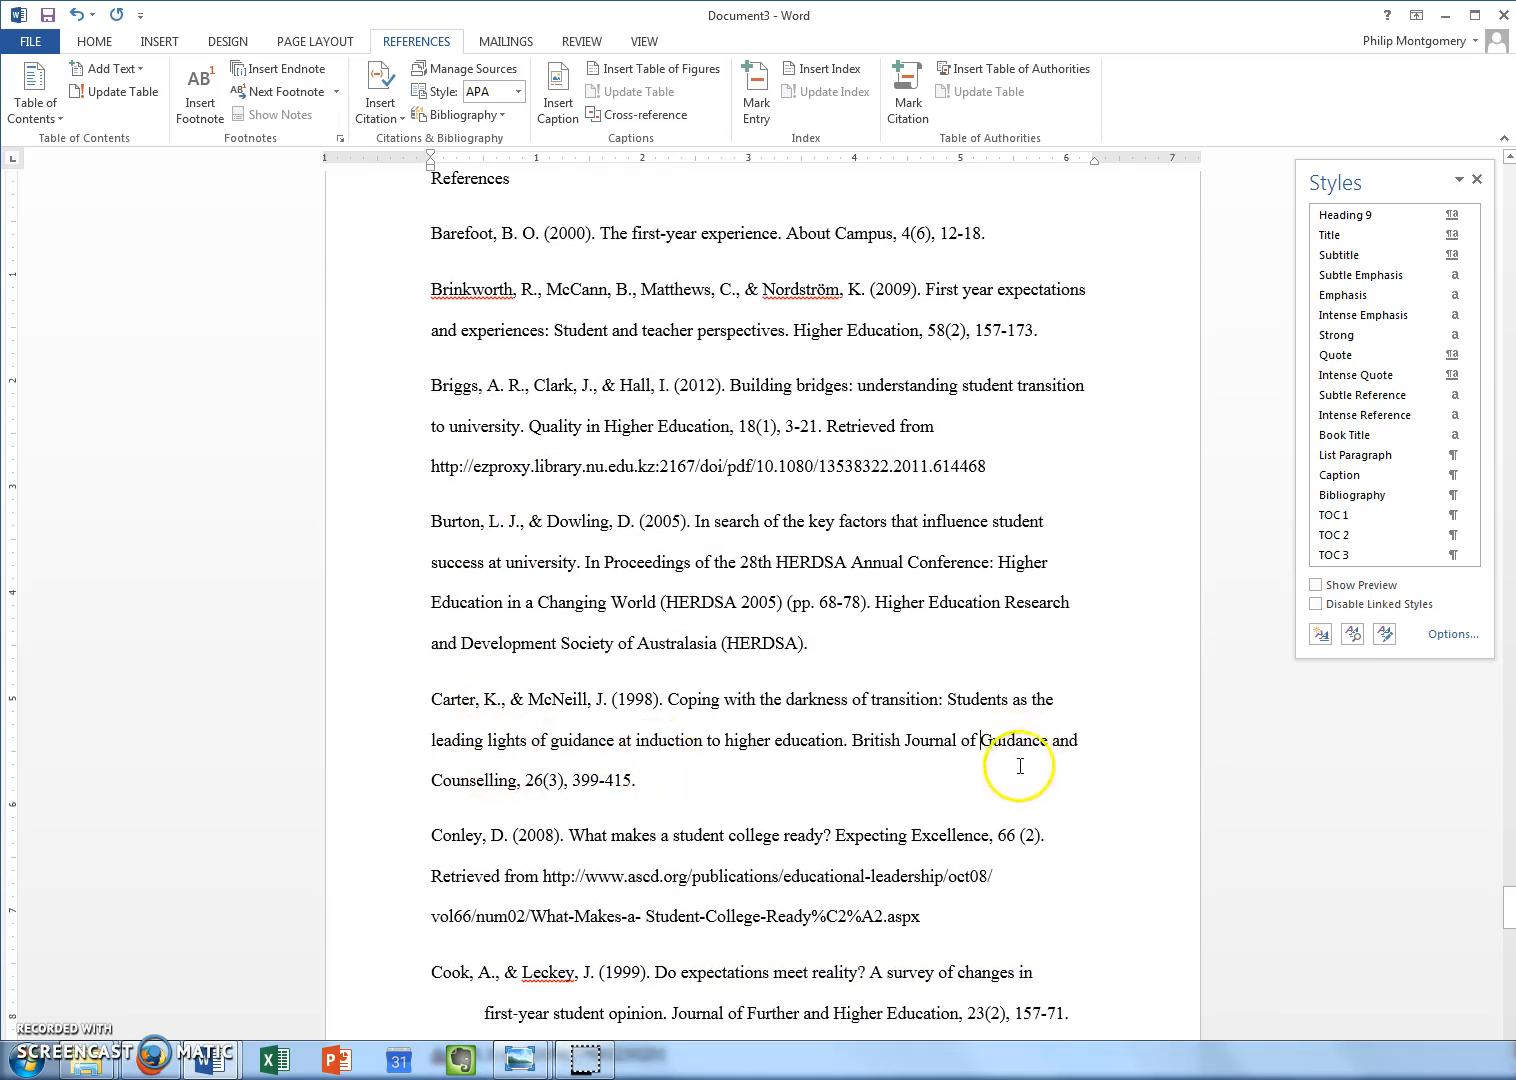
# - Clear the stray gaps and indents in the following references, from the 1999 entry through the 2012 "Planning and resources" entry on page 10
pyautogui.scroll(-3, 1050, 800)
pyautogui.click(484, 848)
pyautogui.press('BackSpace')
pyautogui.scroll(-5, 540, 860)
pyautogui.scroll(-7, 525, 838)
pyautogui.click(481, 820)
pyautogui.click(479, 843)
pyautogui.press('BackSpace')
pyautogui.scroll(-6, 500, 820)
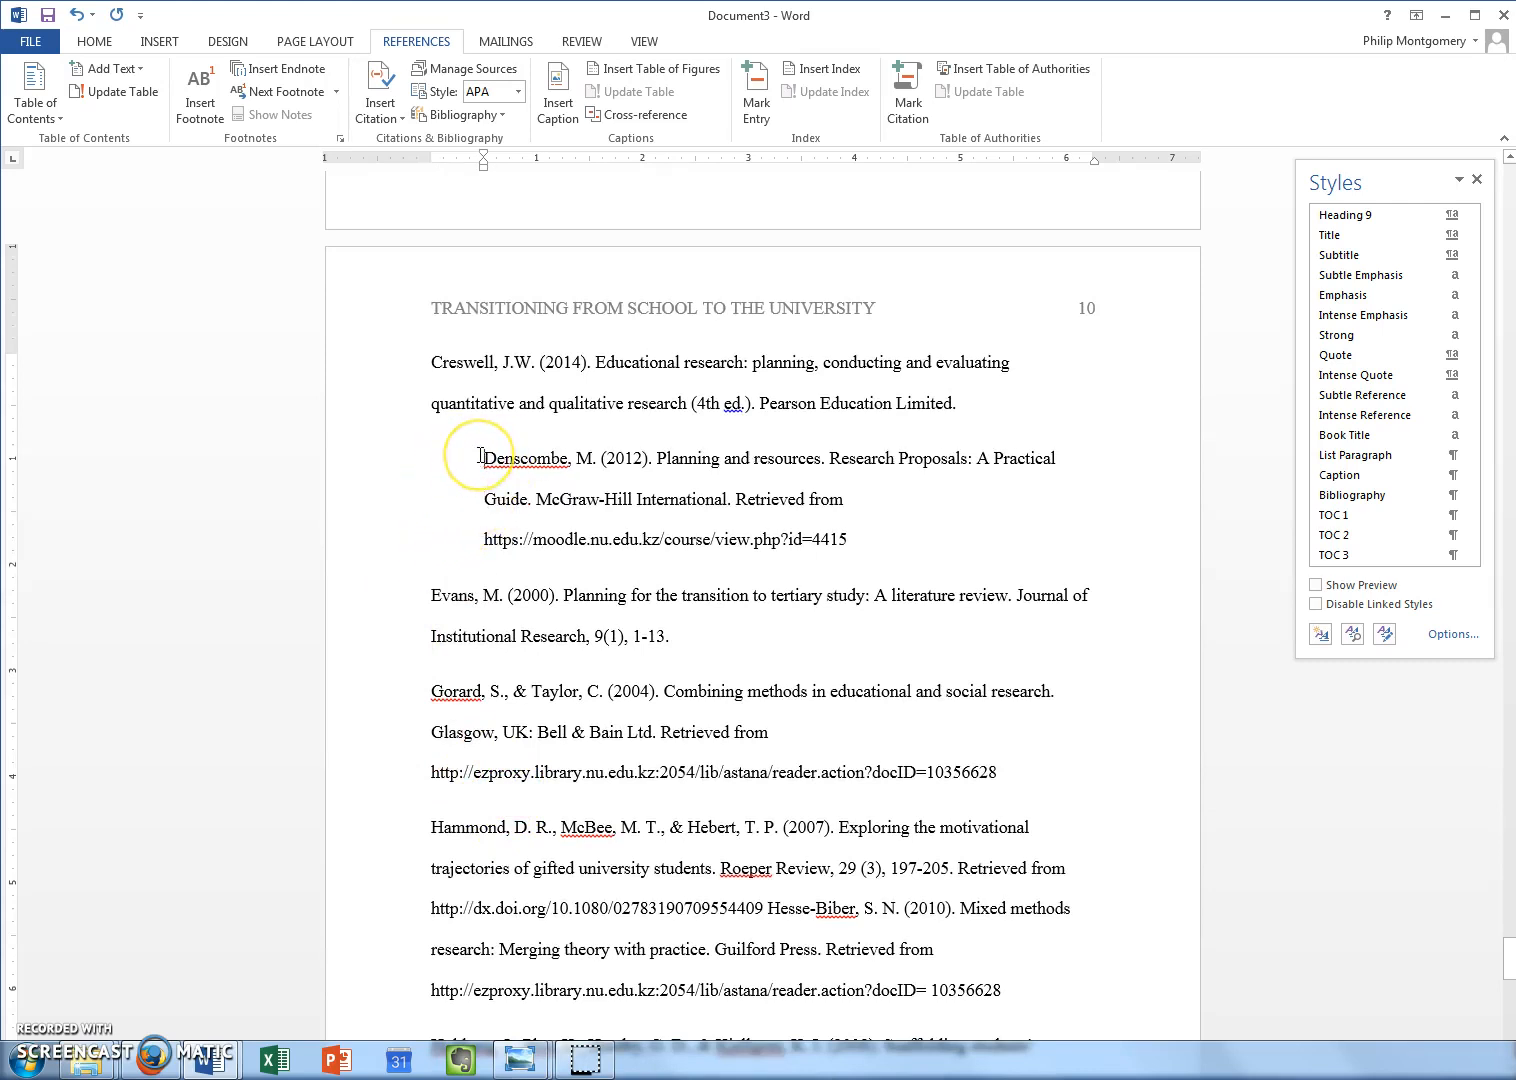
pyautogui.press('BackSpace')
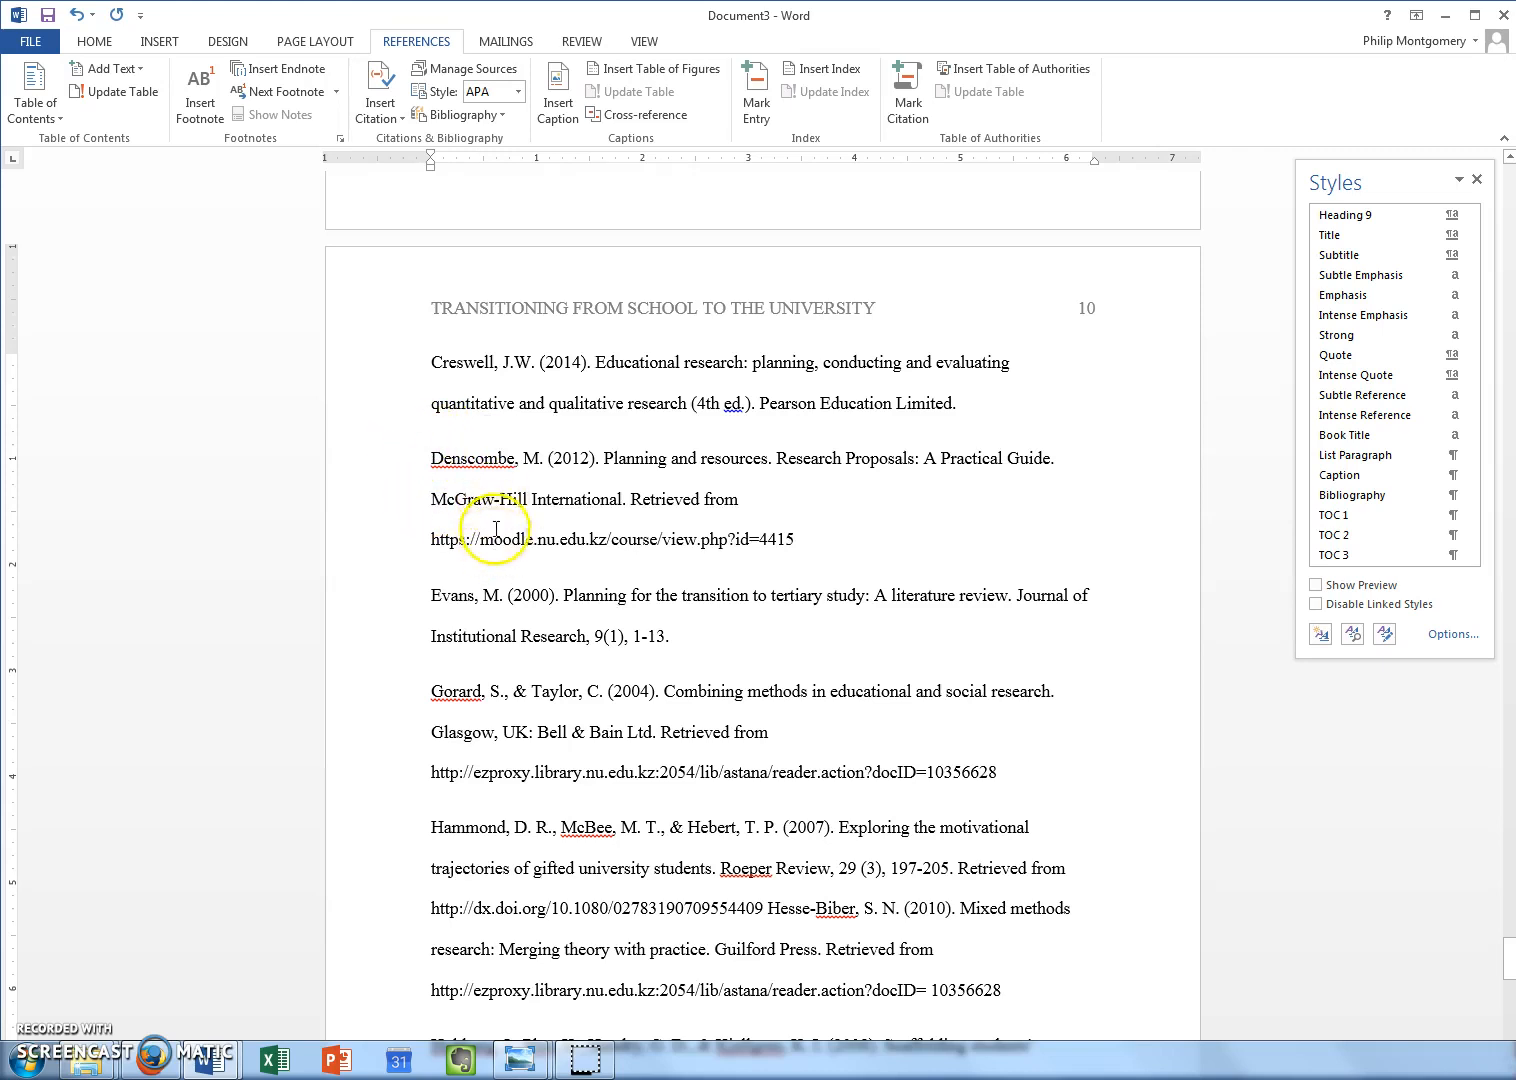
# - Remove the stray gap before "Journal of Further and Higher Education" in the 2014 reference on page 11
pyautogui.scroll(-6, 558, 600)
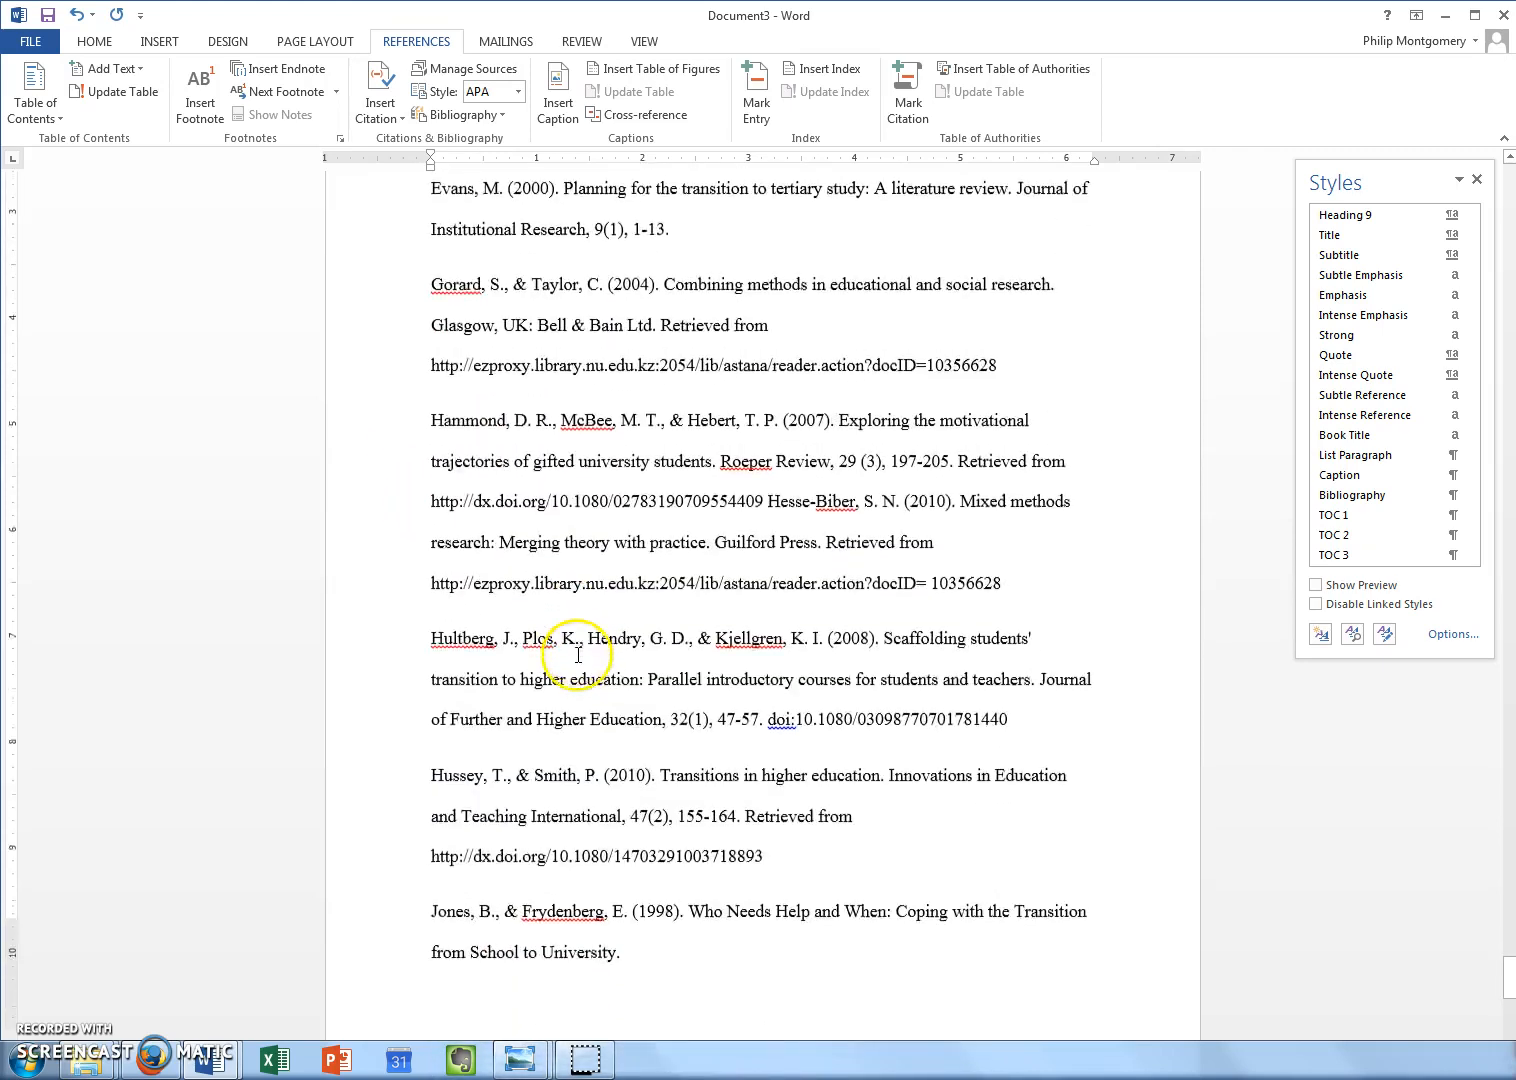
pyautogui.scroll(-5, 633, 748)
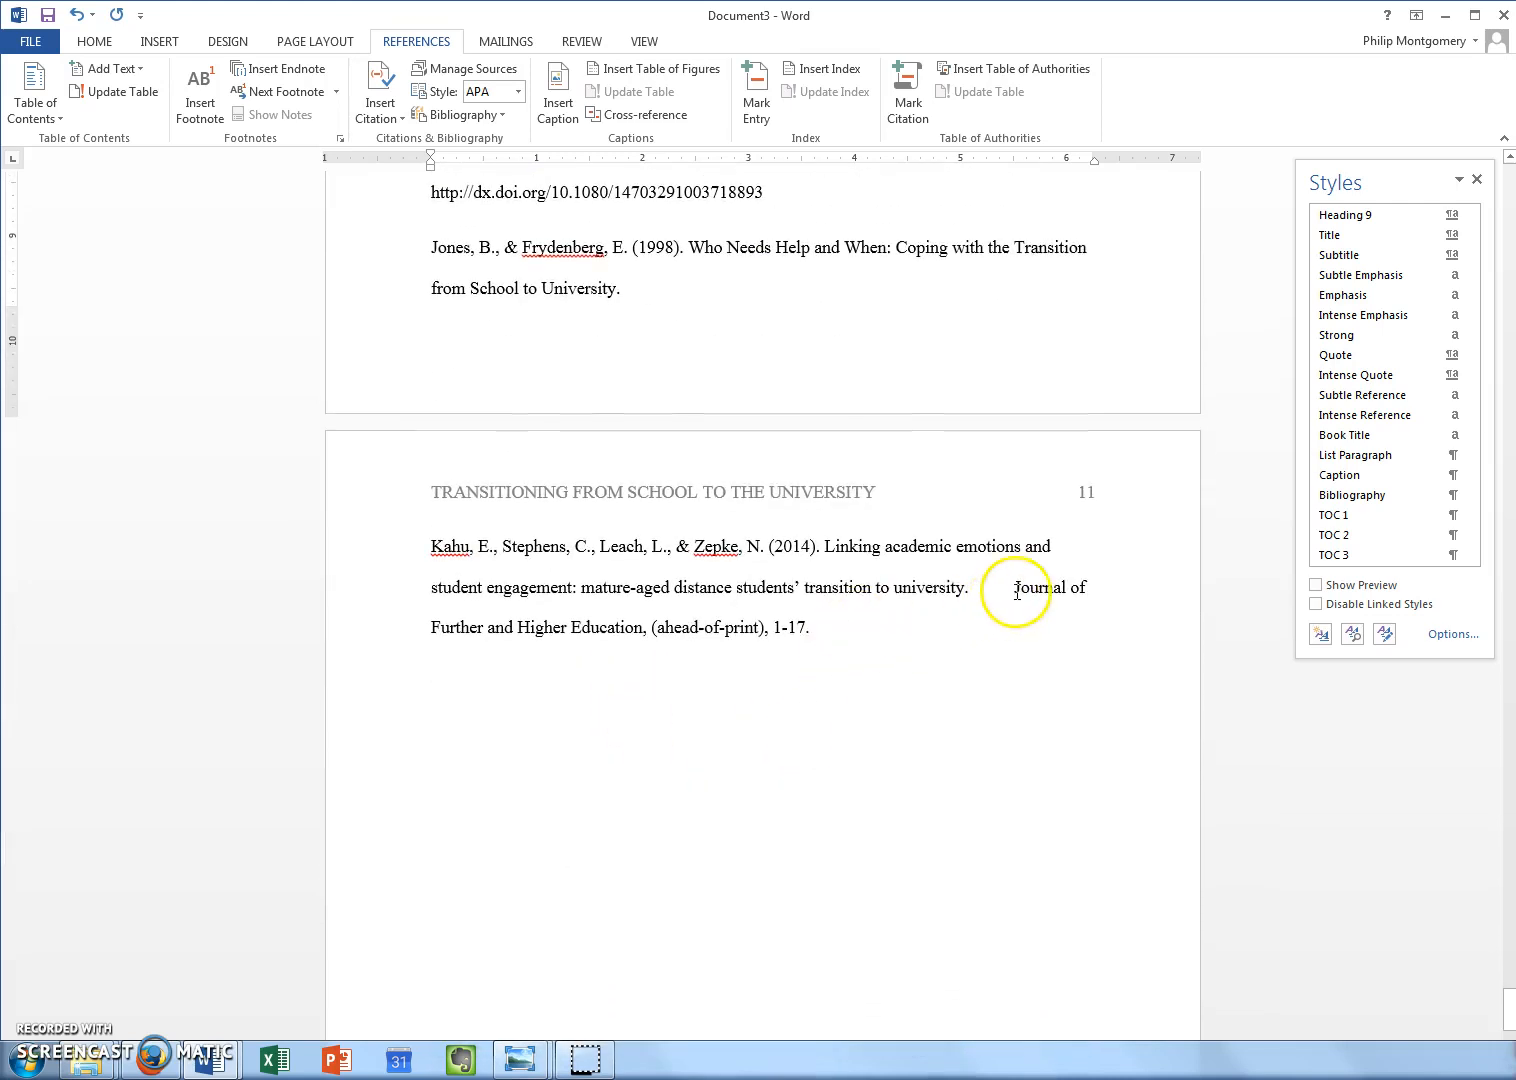
pyautogui.click(1012, 590)
pyautogui.press('BackSpace')
# - Justify the 2014 reference paragraph on page 11
pyautogui.click(801, 587)
pyautogui.click(94, 41)
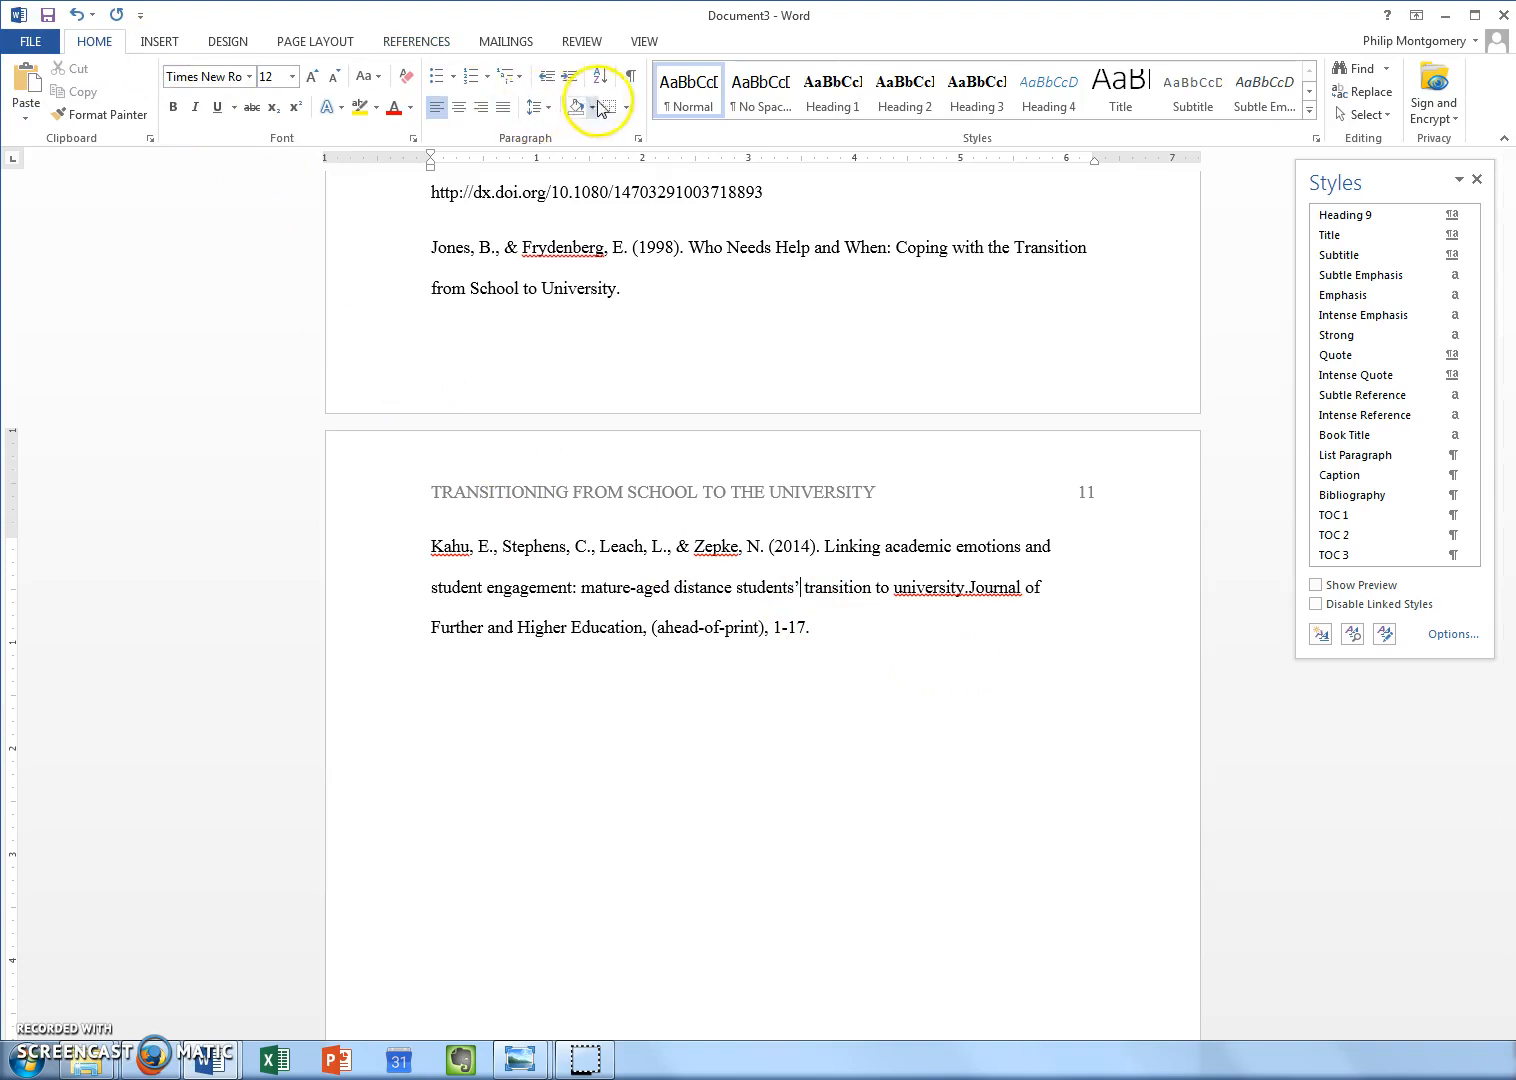
pyautogui.click(503, 108)
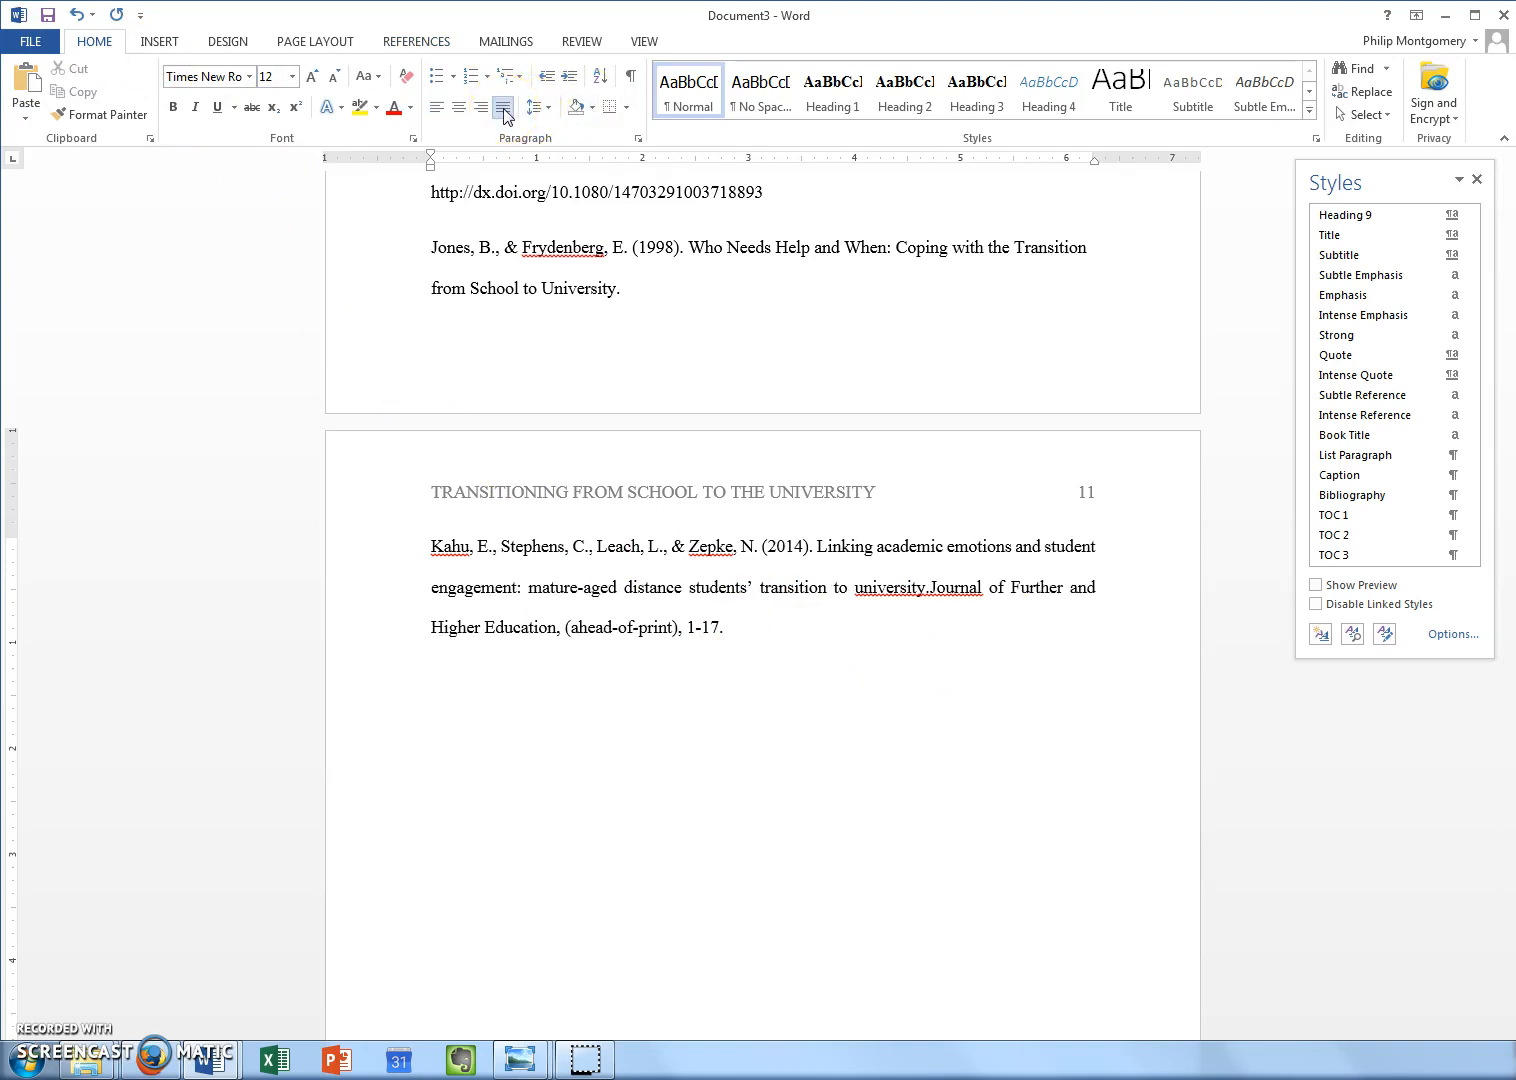
pyautogui.scroll(3, 606, 320)
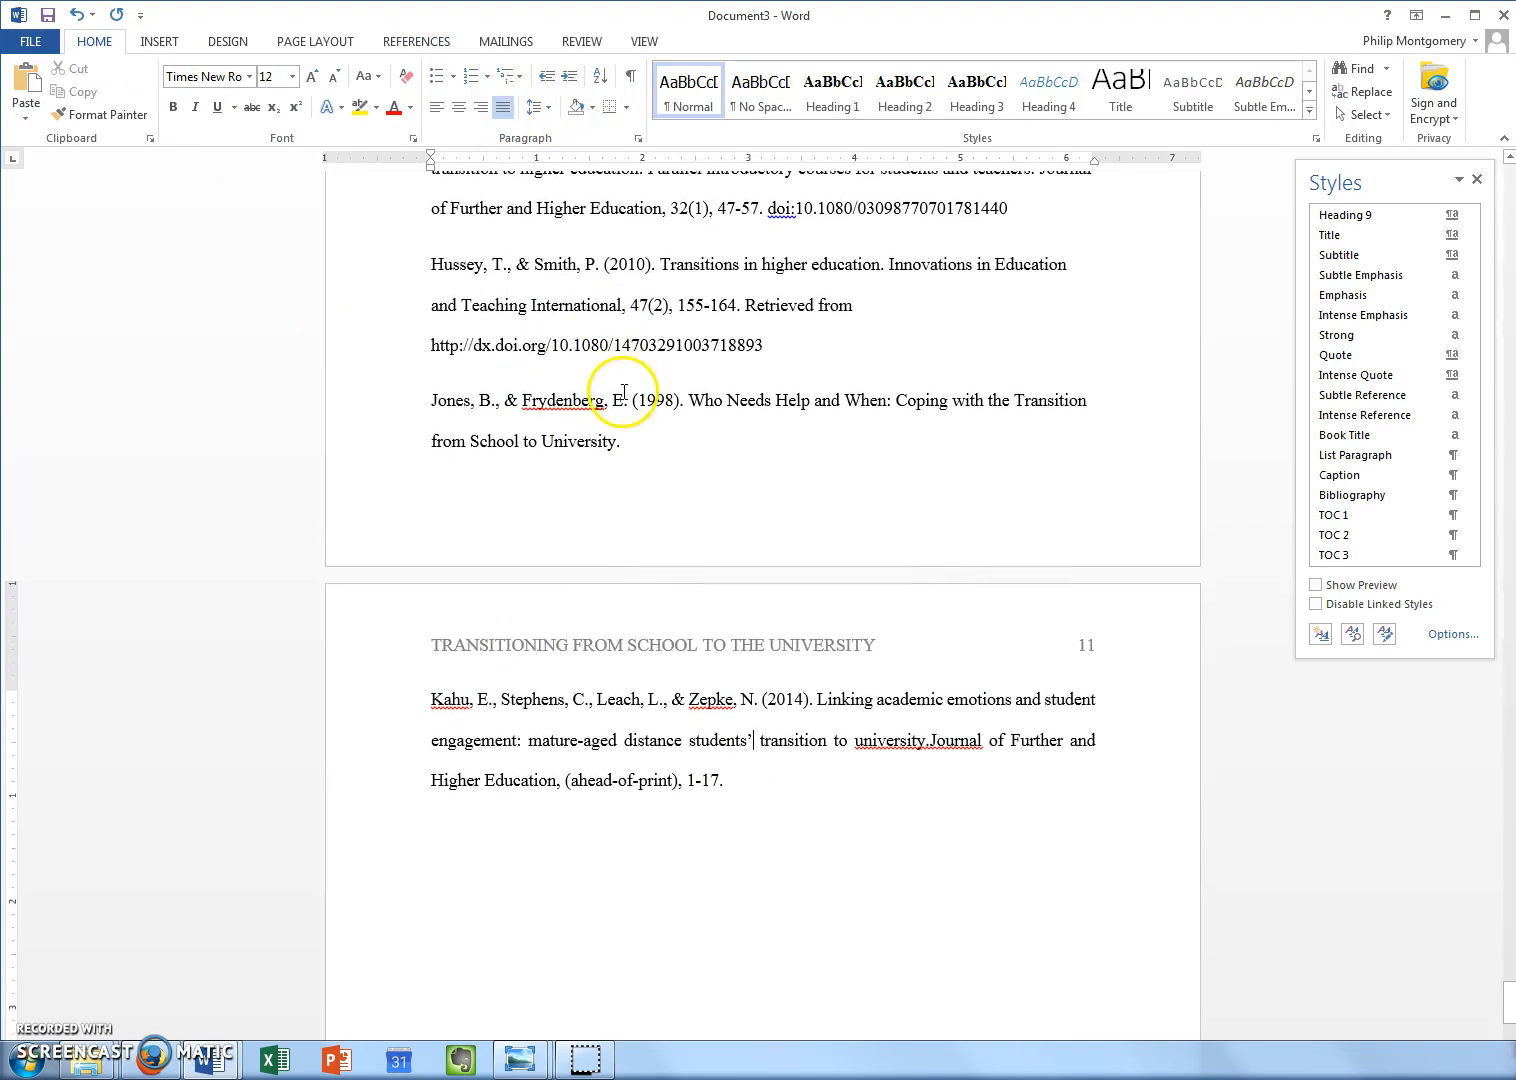
# - Try justifying the 2010 "Transitions in higher education" reference above the page break, and restore its left alignment
pyautogui.click(632, 302)
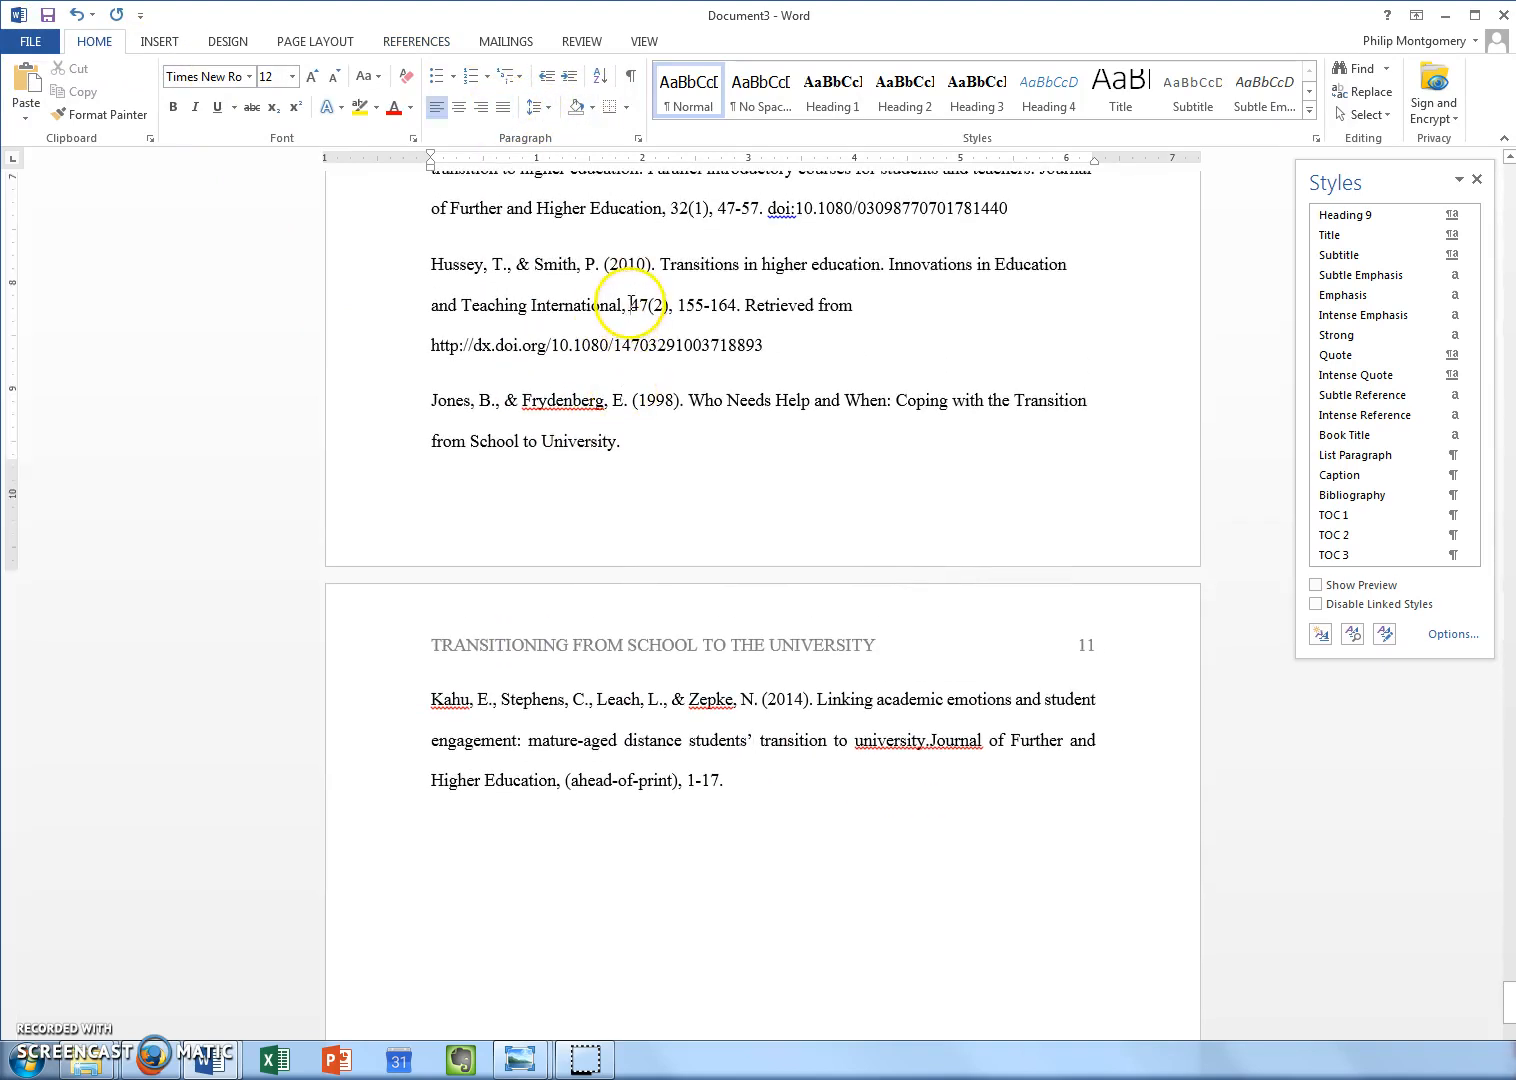
pyautogui.click(503, 107)
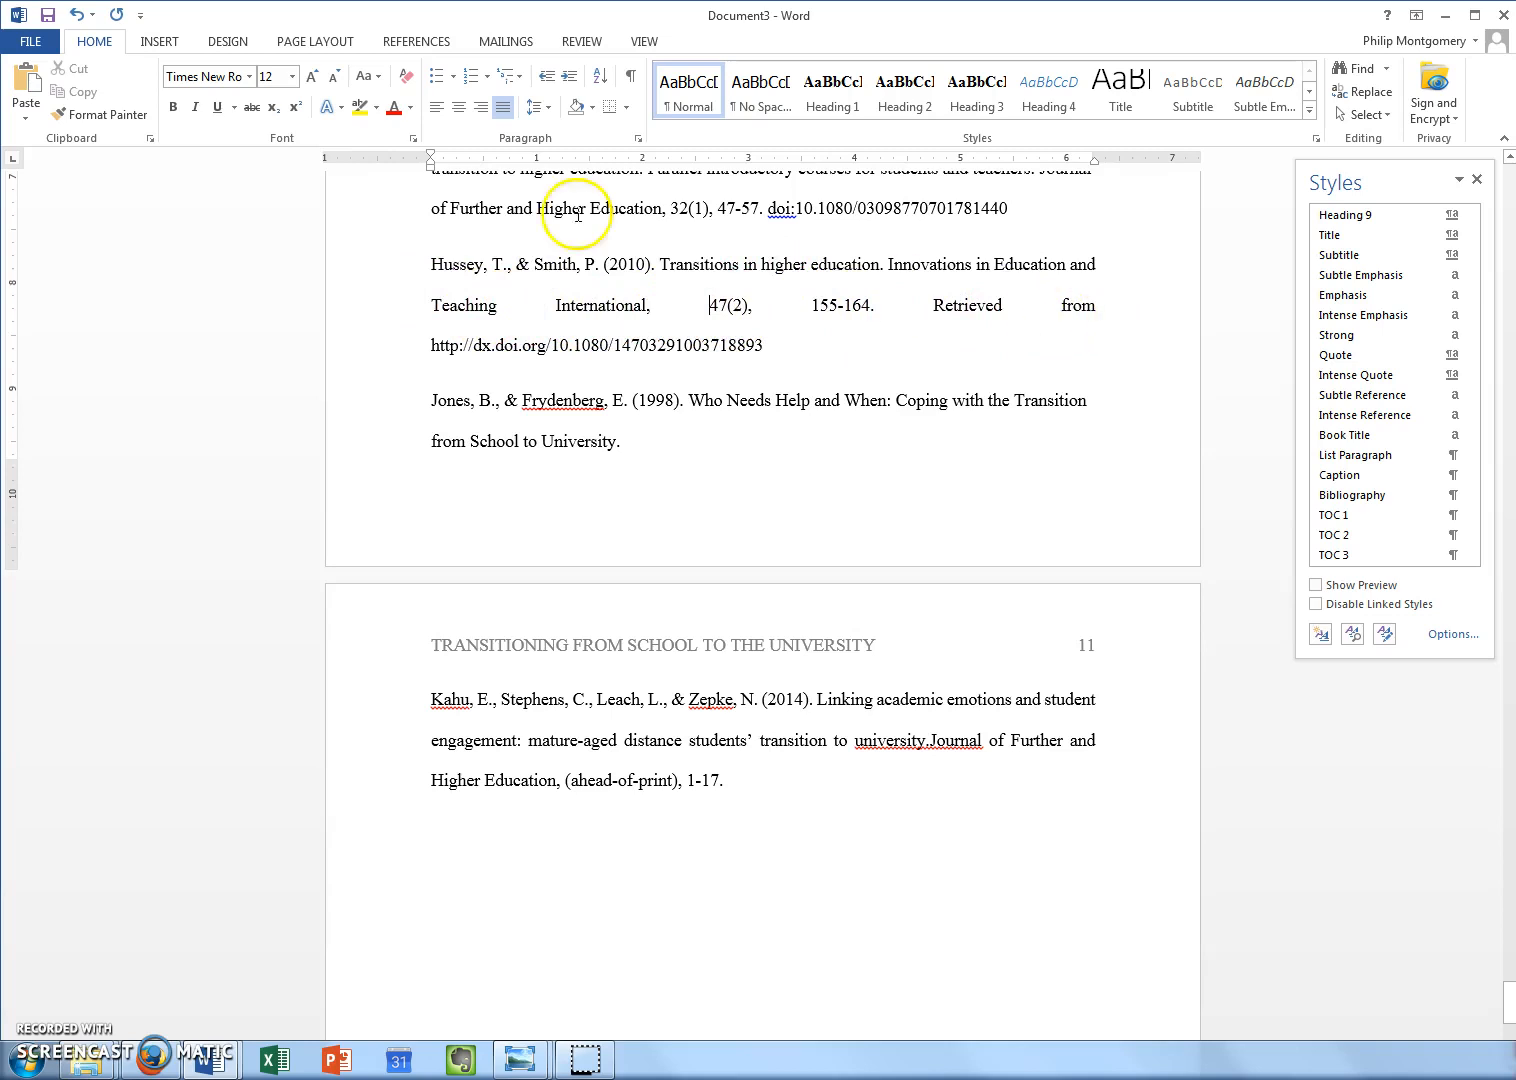
pyautogui.click(436, 107)
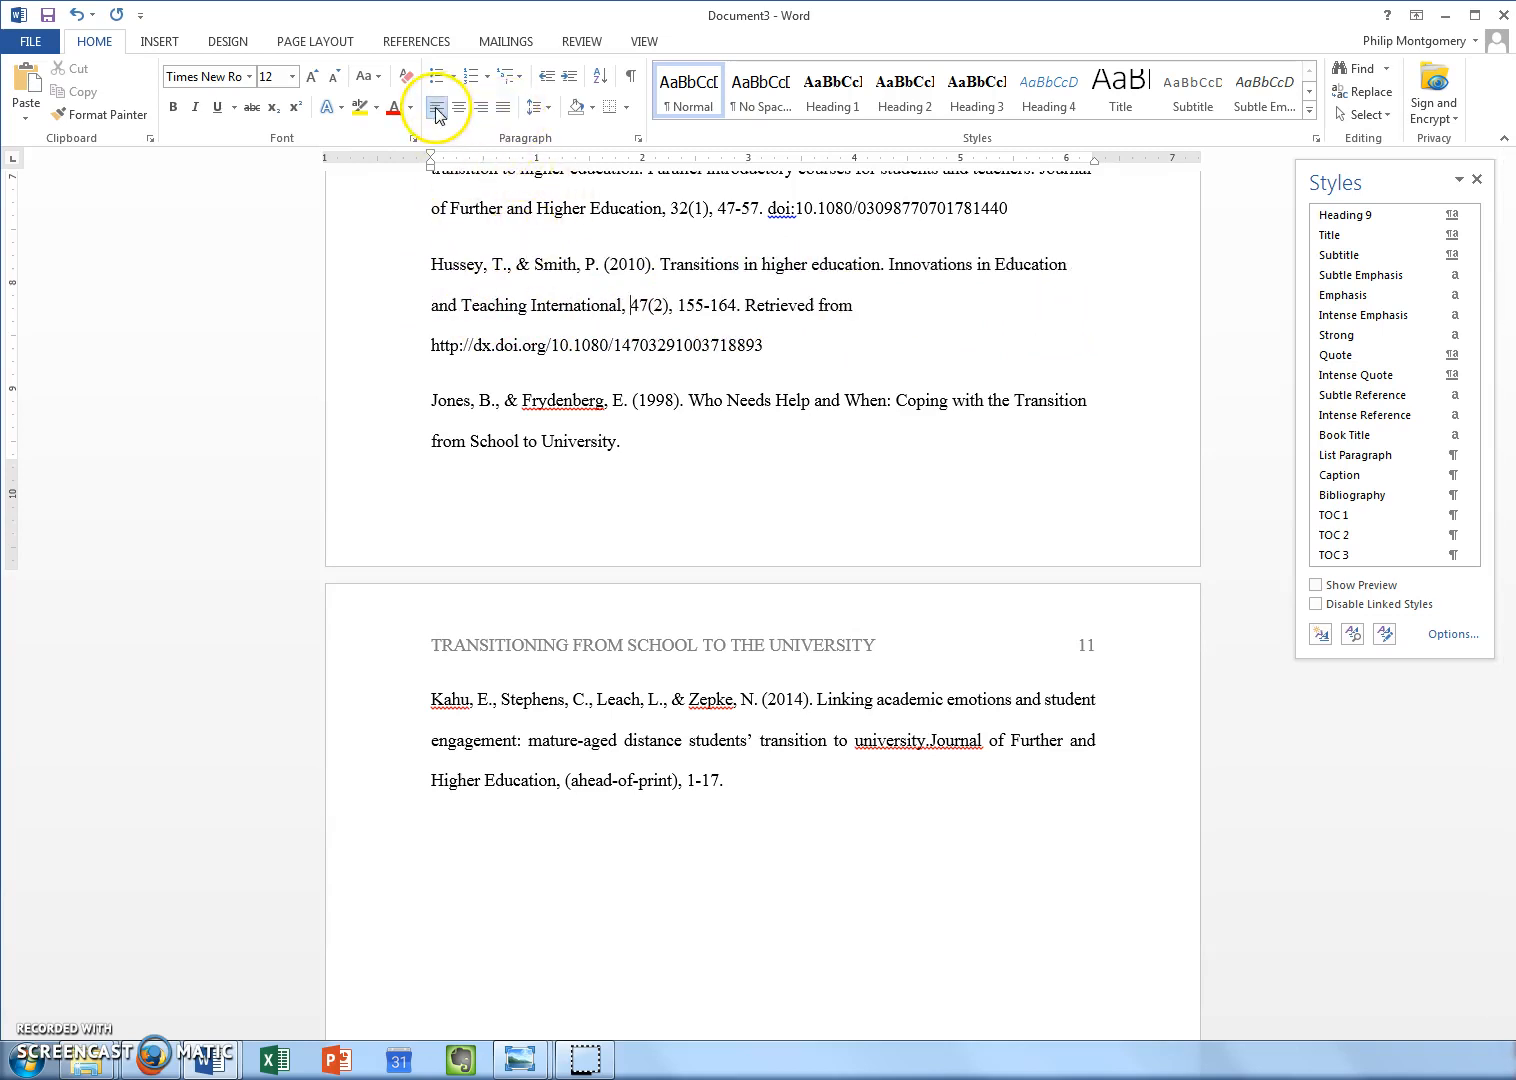
# - Left-align the 2014 reference on page 11, and give all the reference entries below the "References" heading a 0.5" hanging indent
pyautogui.click(714, 697)
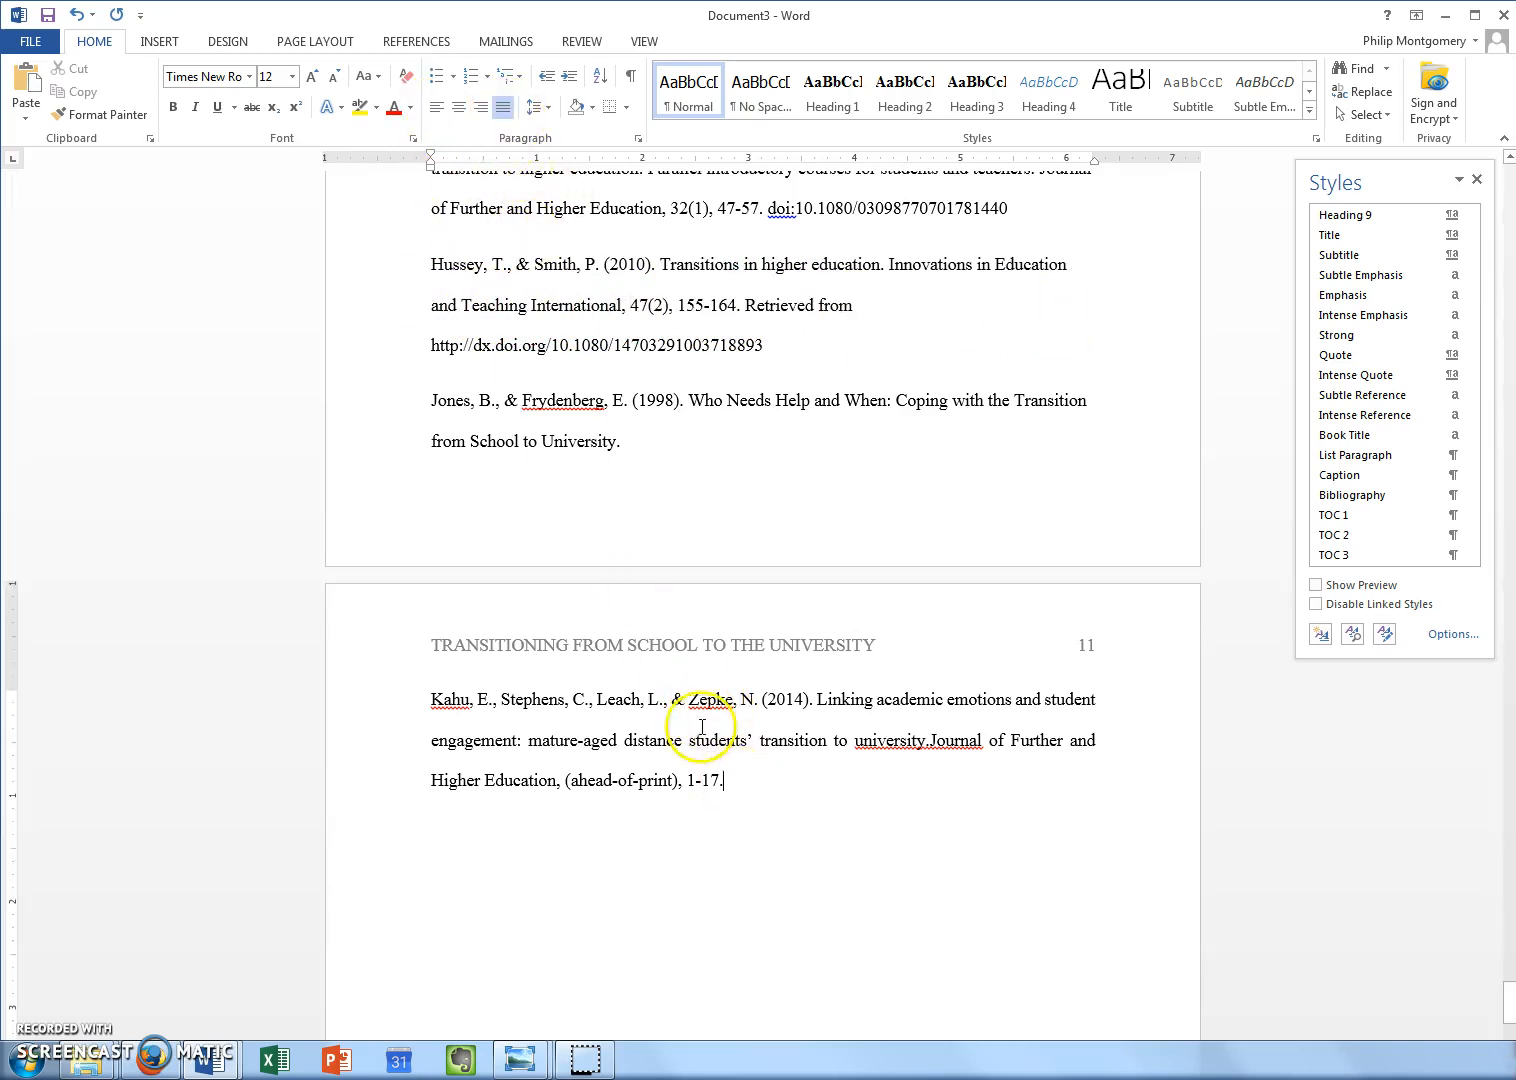
pyautogui.click(437, 107)
pyautogui.moveTo(822, 778); pyautogui.dragTo(406, 653)
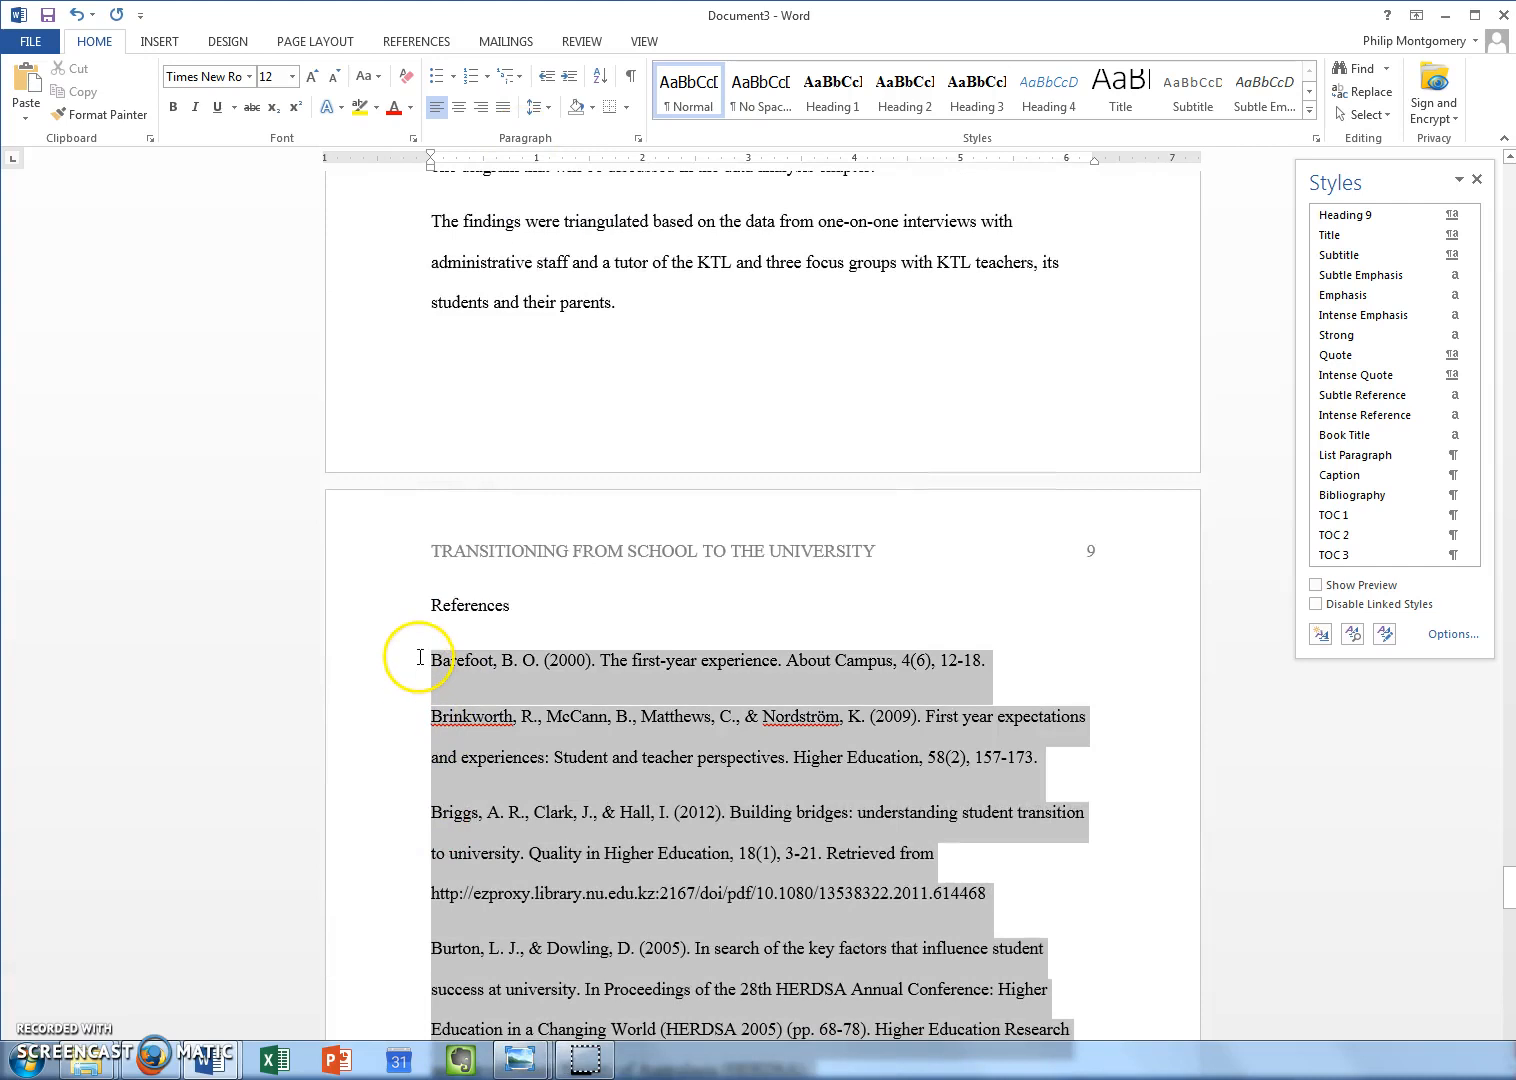
pyautogui.click(639, 140)
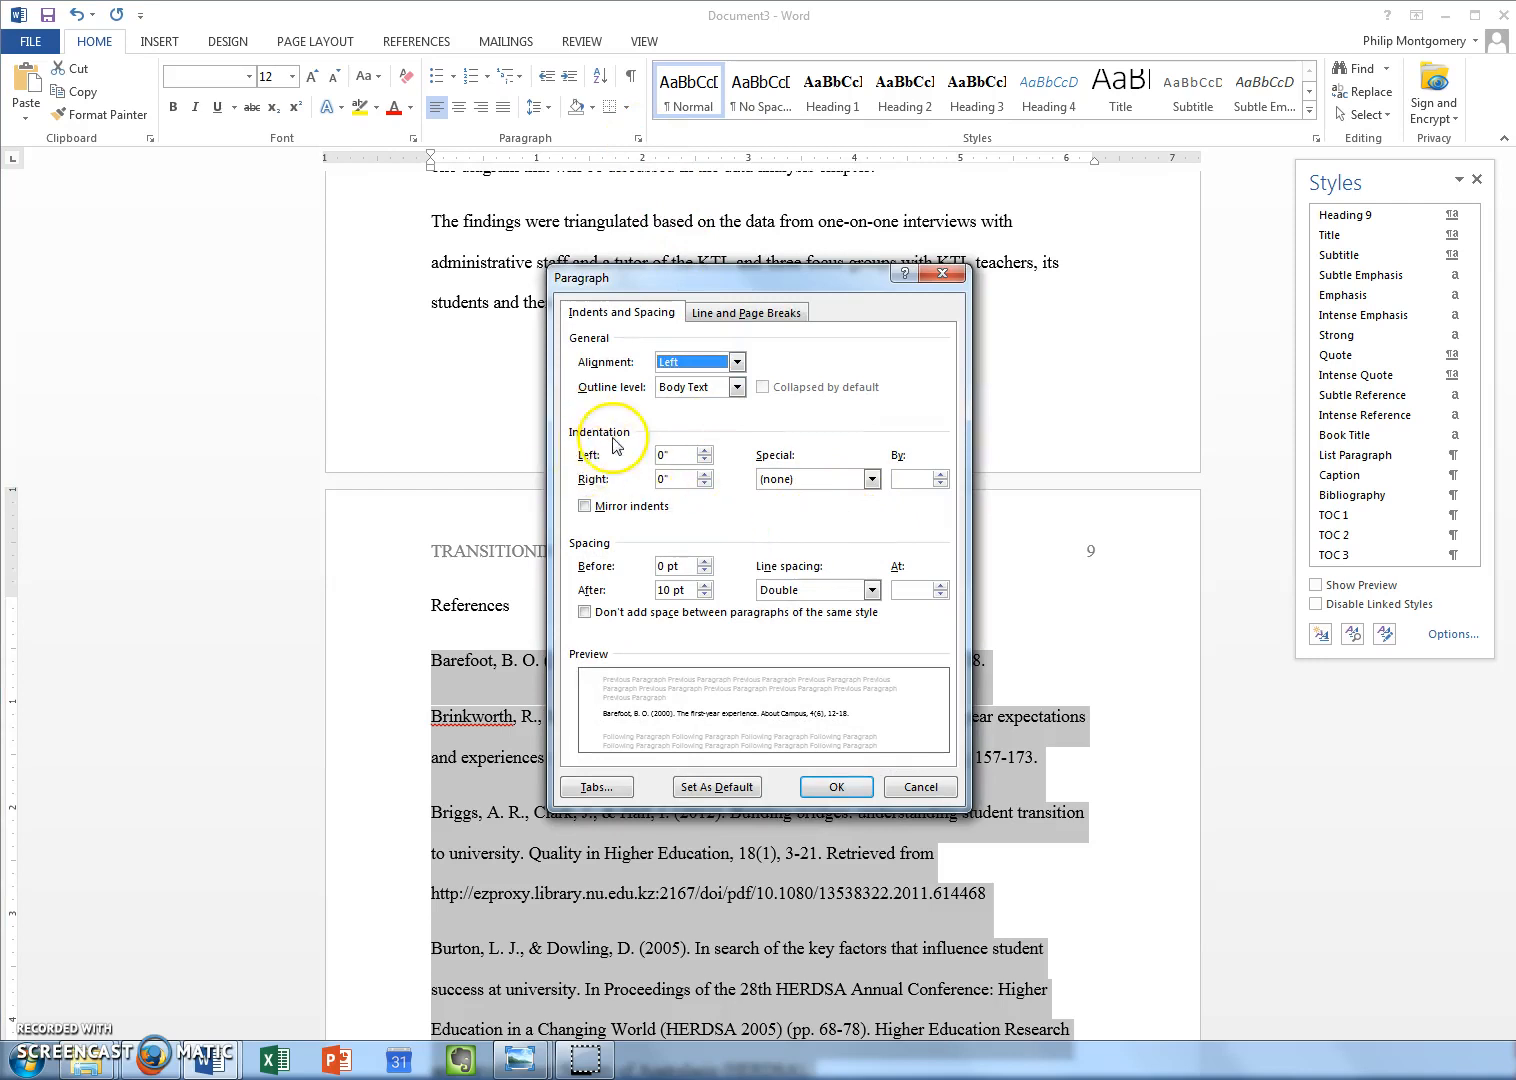
pyautogui.click(871, 481)
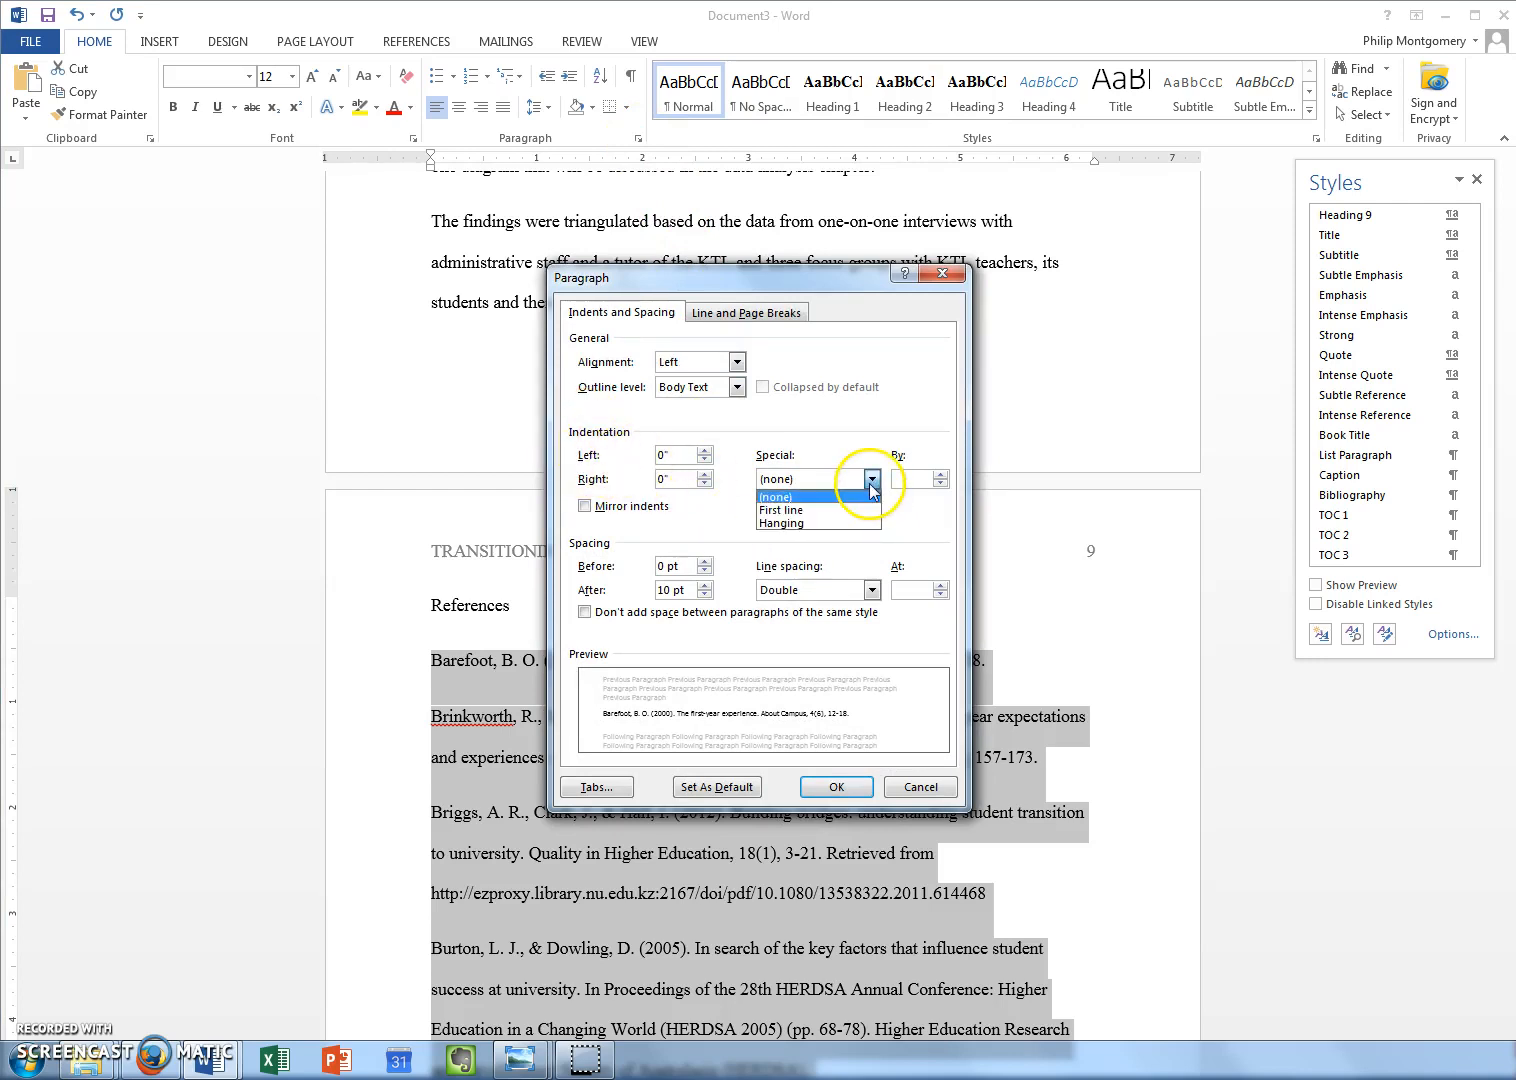
pyautogui.click(813, 523)
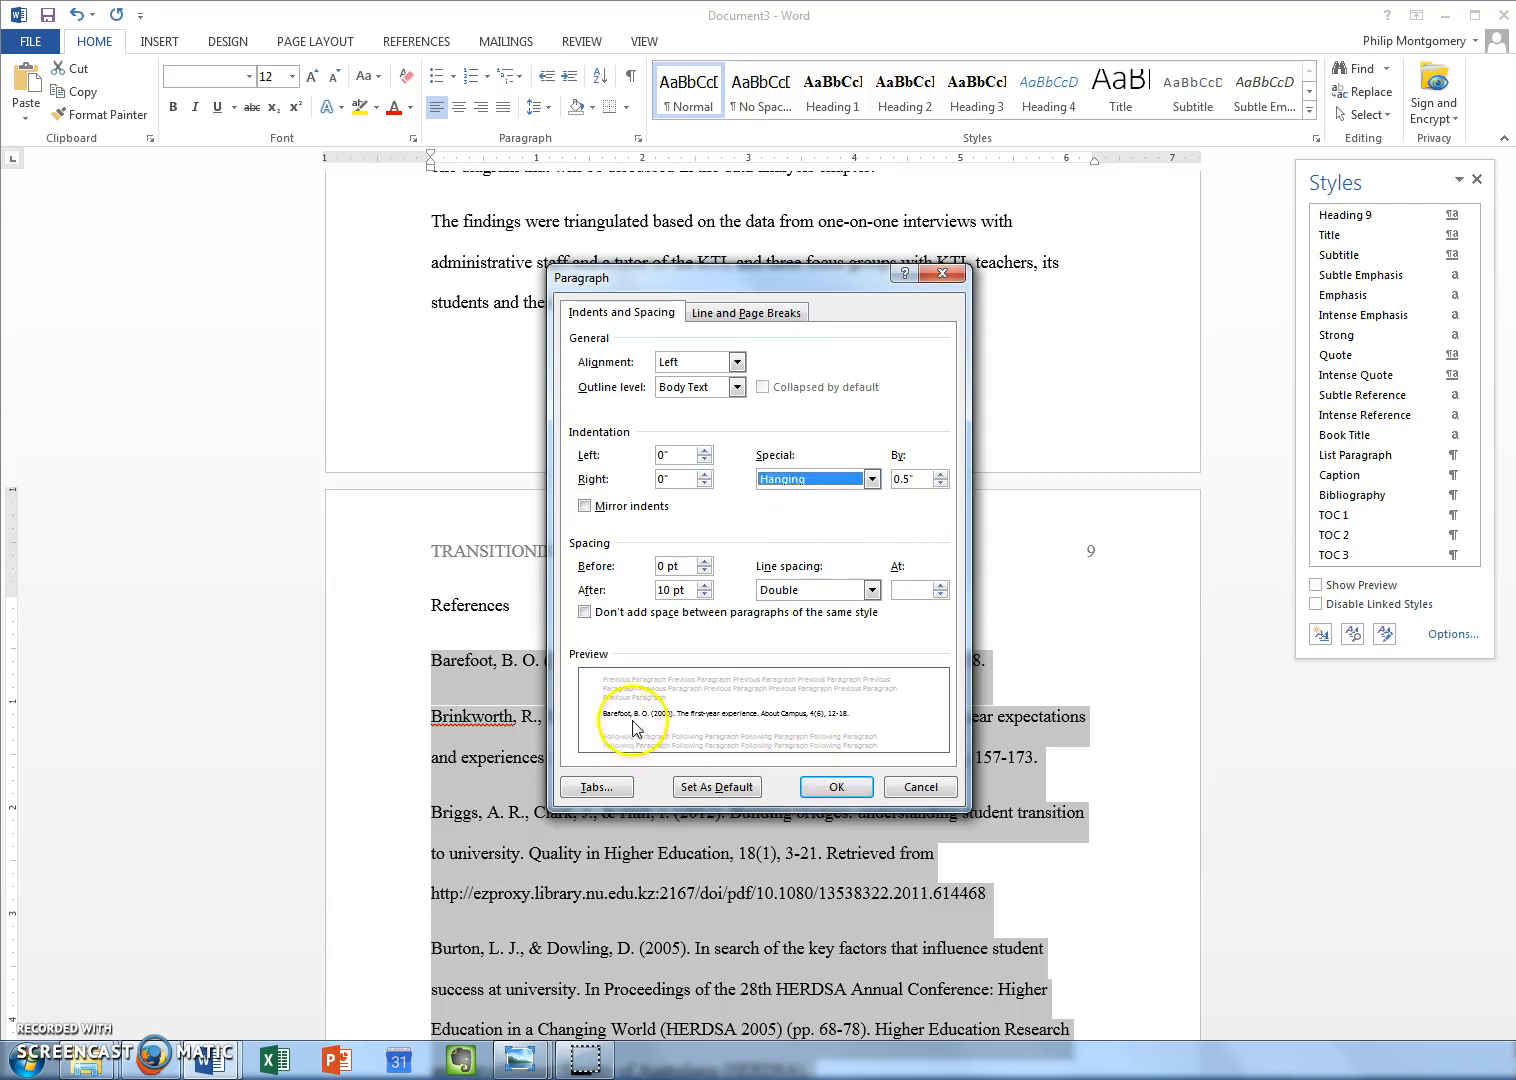
pyautogui.click(830, 787)
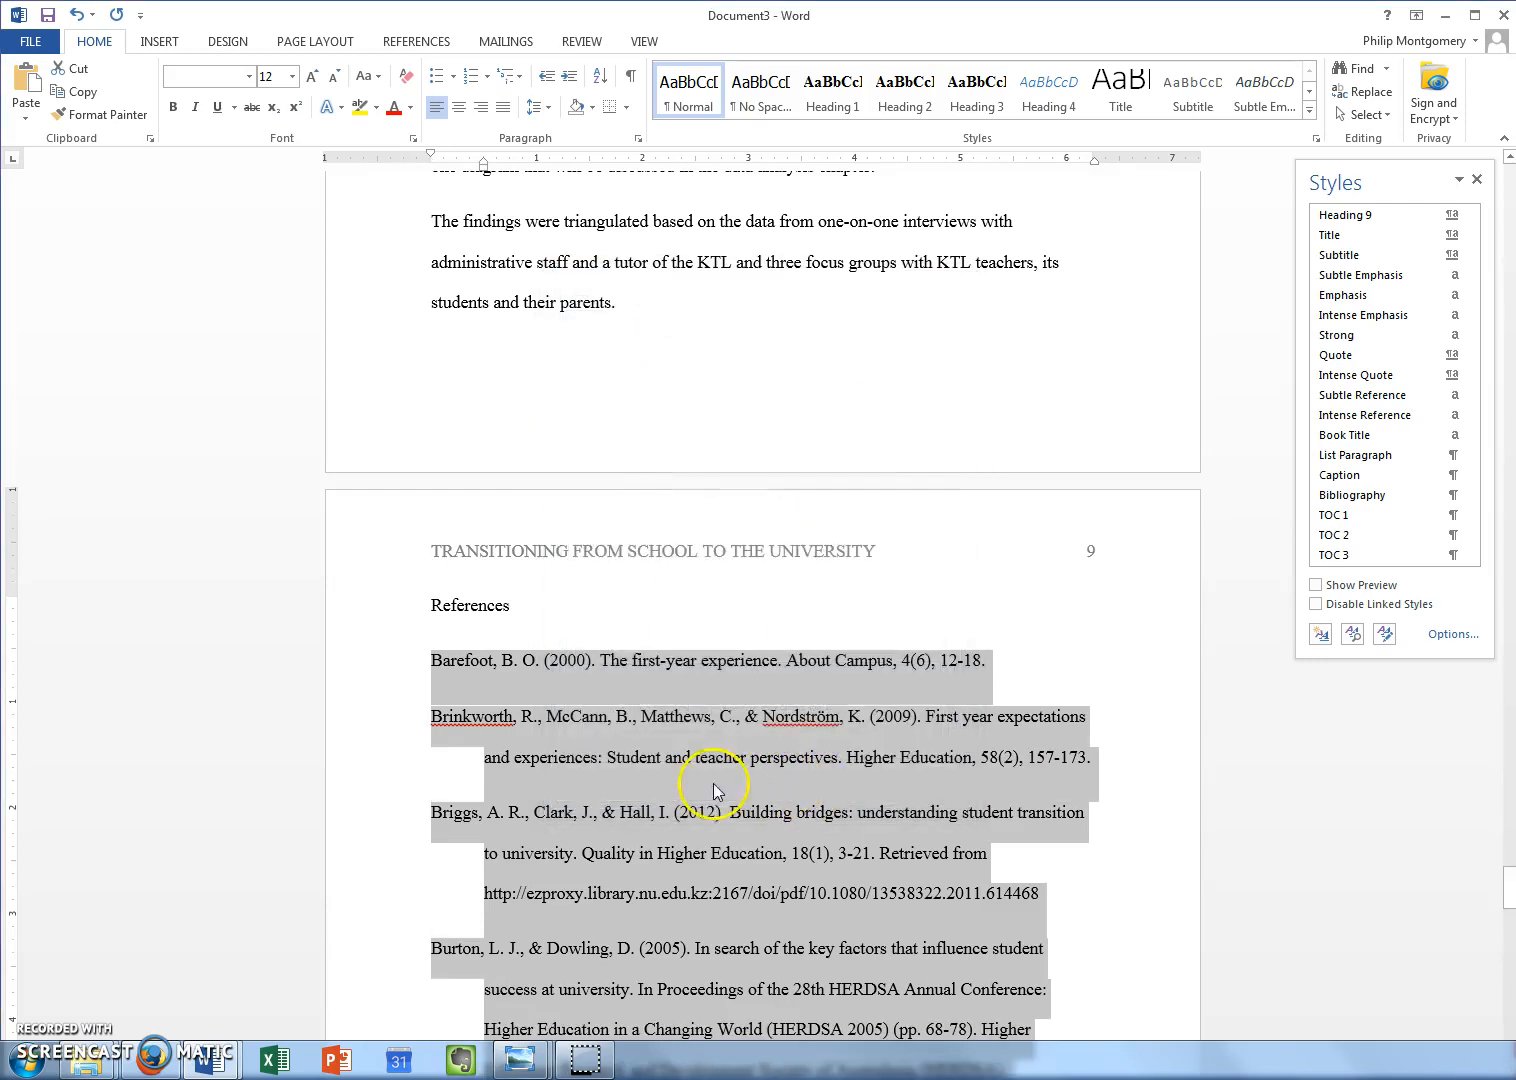
pyautogui.click(432, 727)
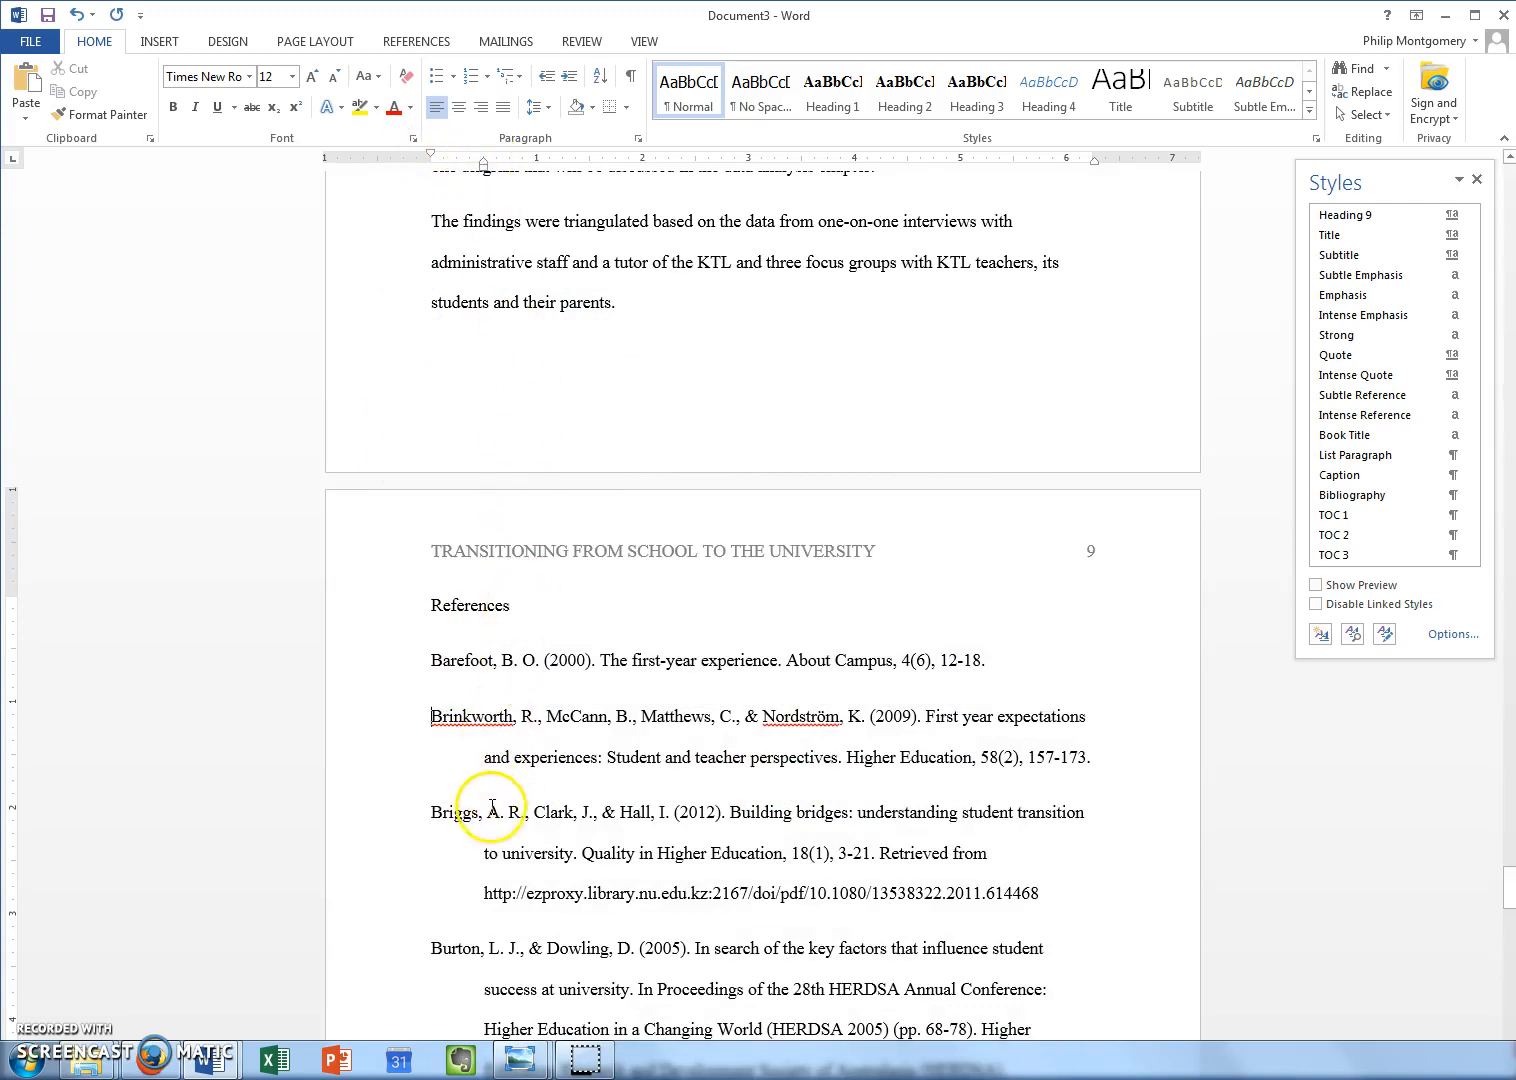
pyautogui.scroll(-2, 495, 810)
pyautogui.scroll(-12, 490, 808)
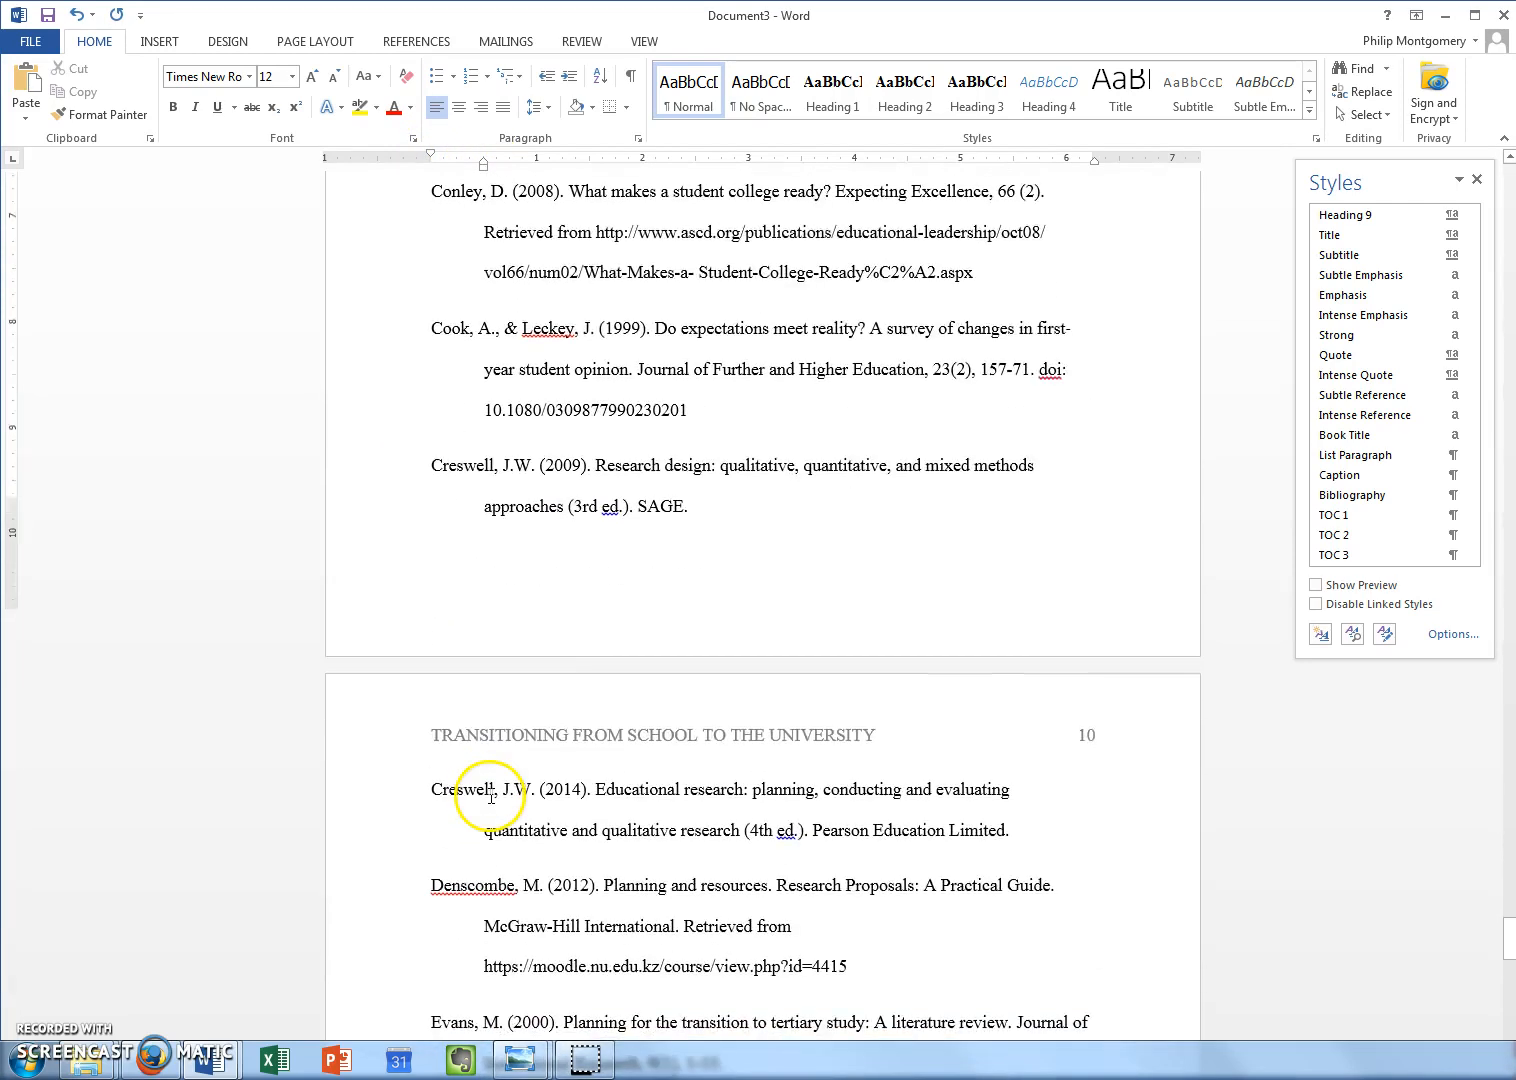
pyautogui.scroll(-3, 490, 795)
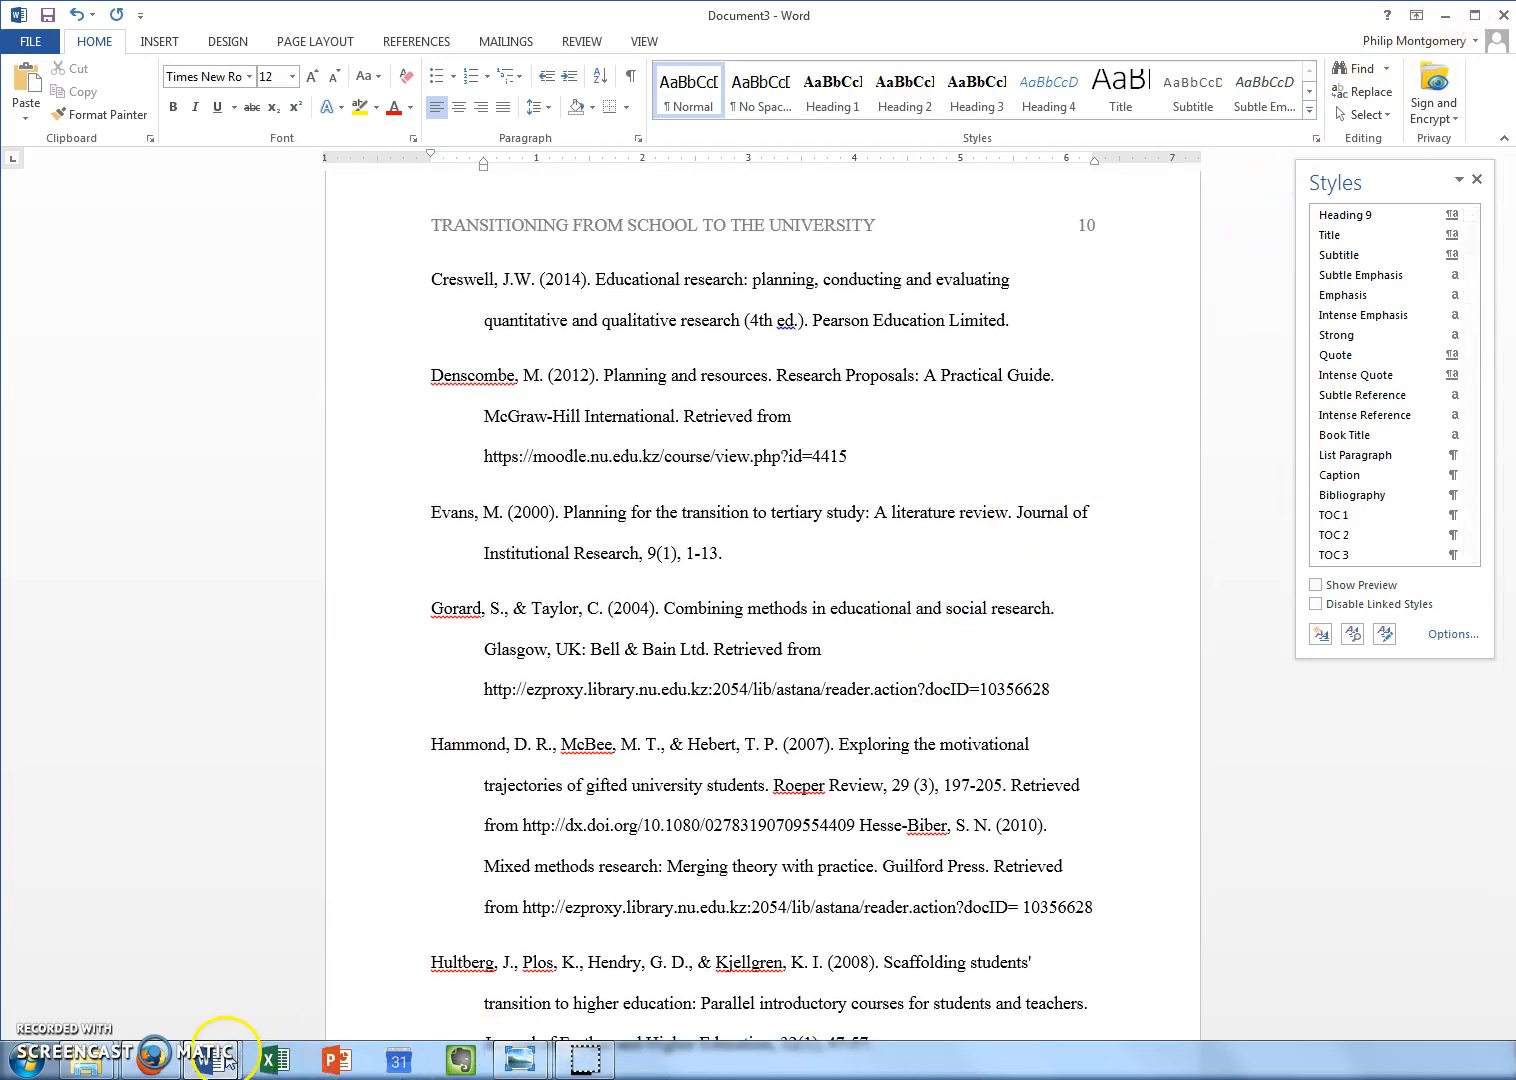
# - Switch to the Document2 checklist and mark the "Reference List" item with a "+" in front of it
pyautogui.moveTo(226, 1060)
pyautogui.click(149, 975)
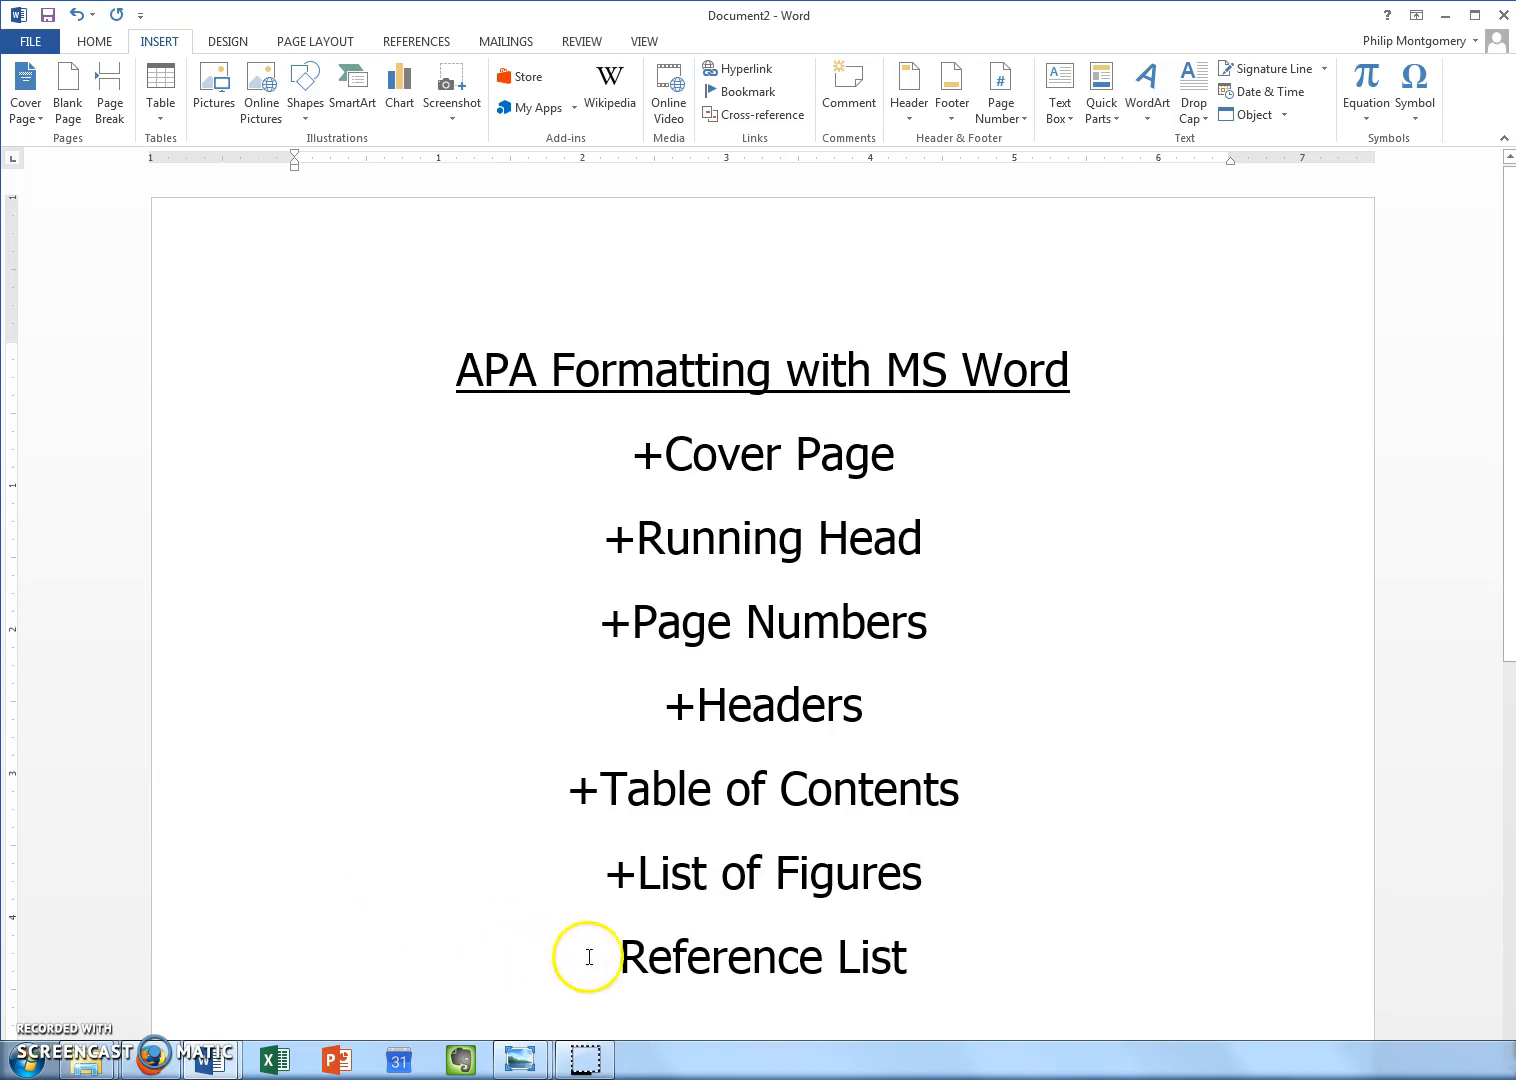
pyautogui.click(597, 957)
pyautogui.write('+')
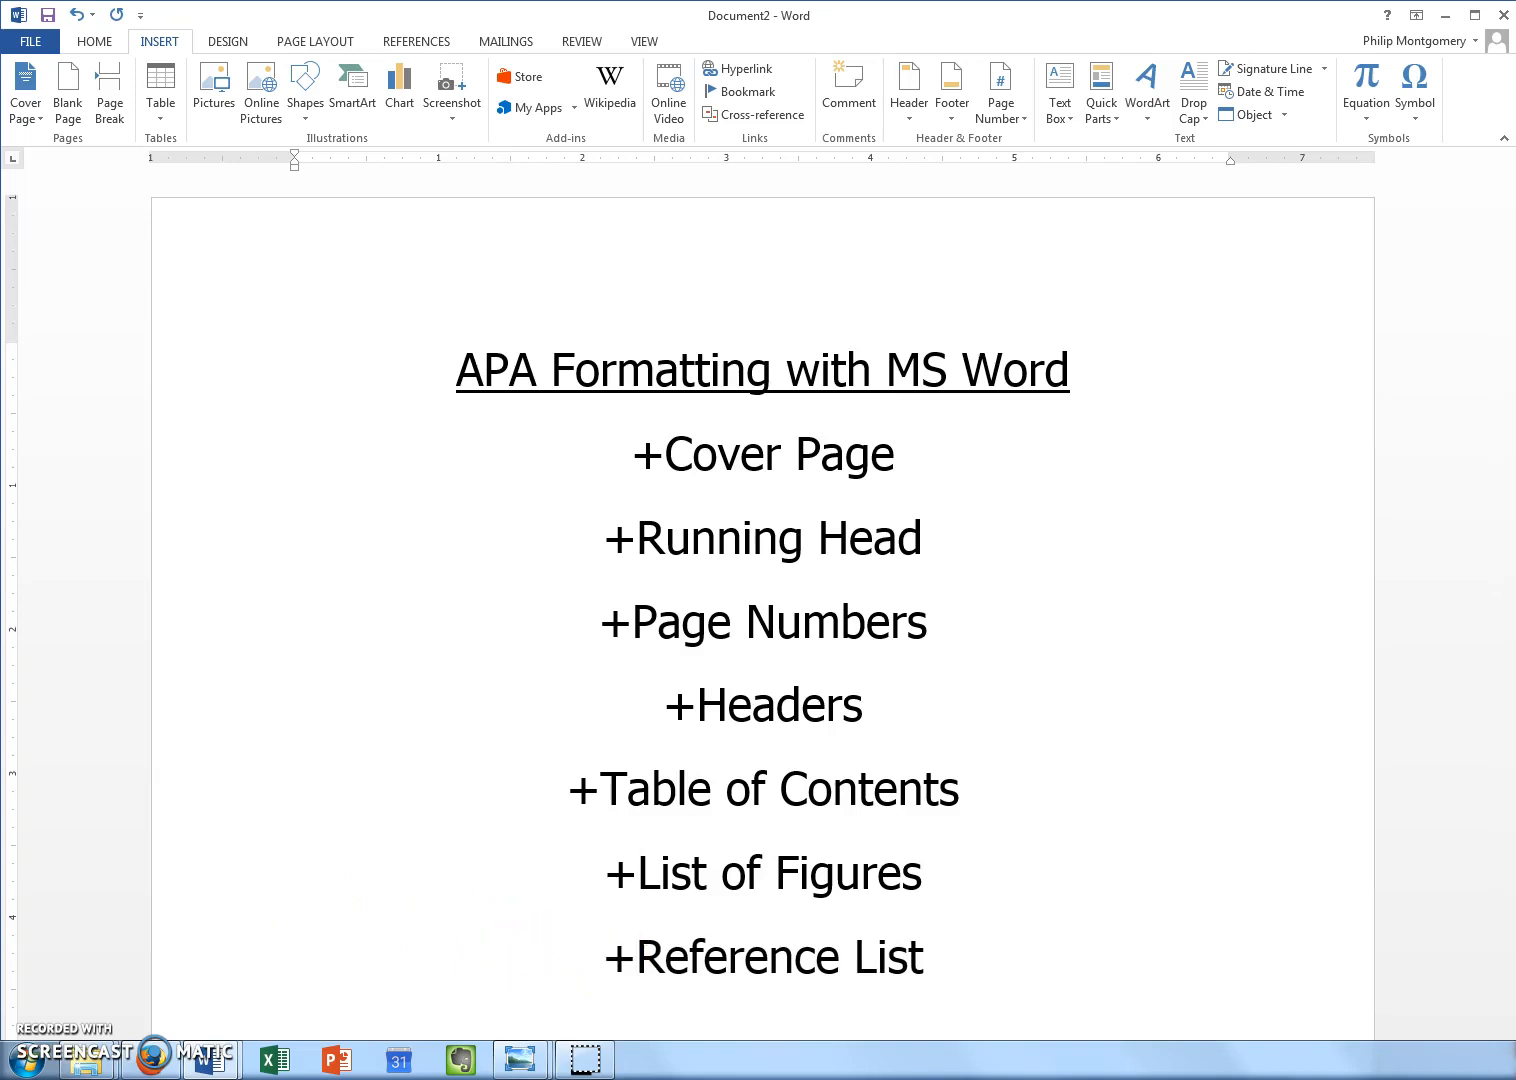
# - Minimize the Document2 and Document3 windows, and bring the Document2 checklist back up
pyautogui.click(1445, 15)
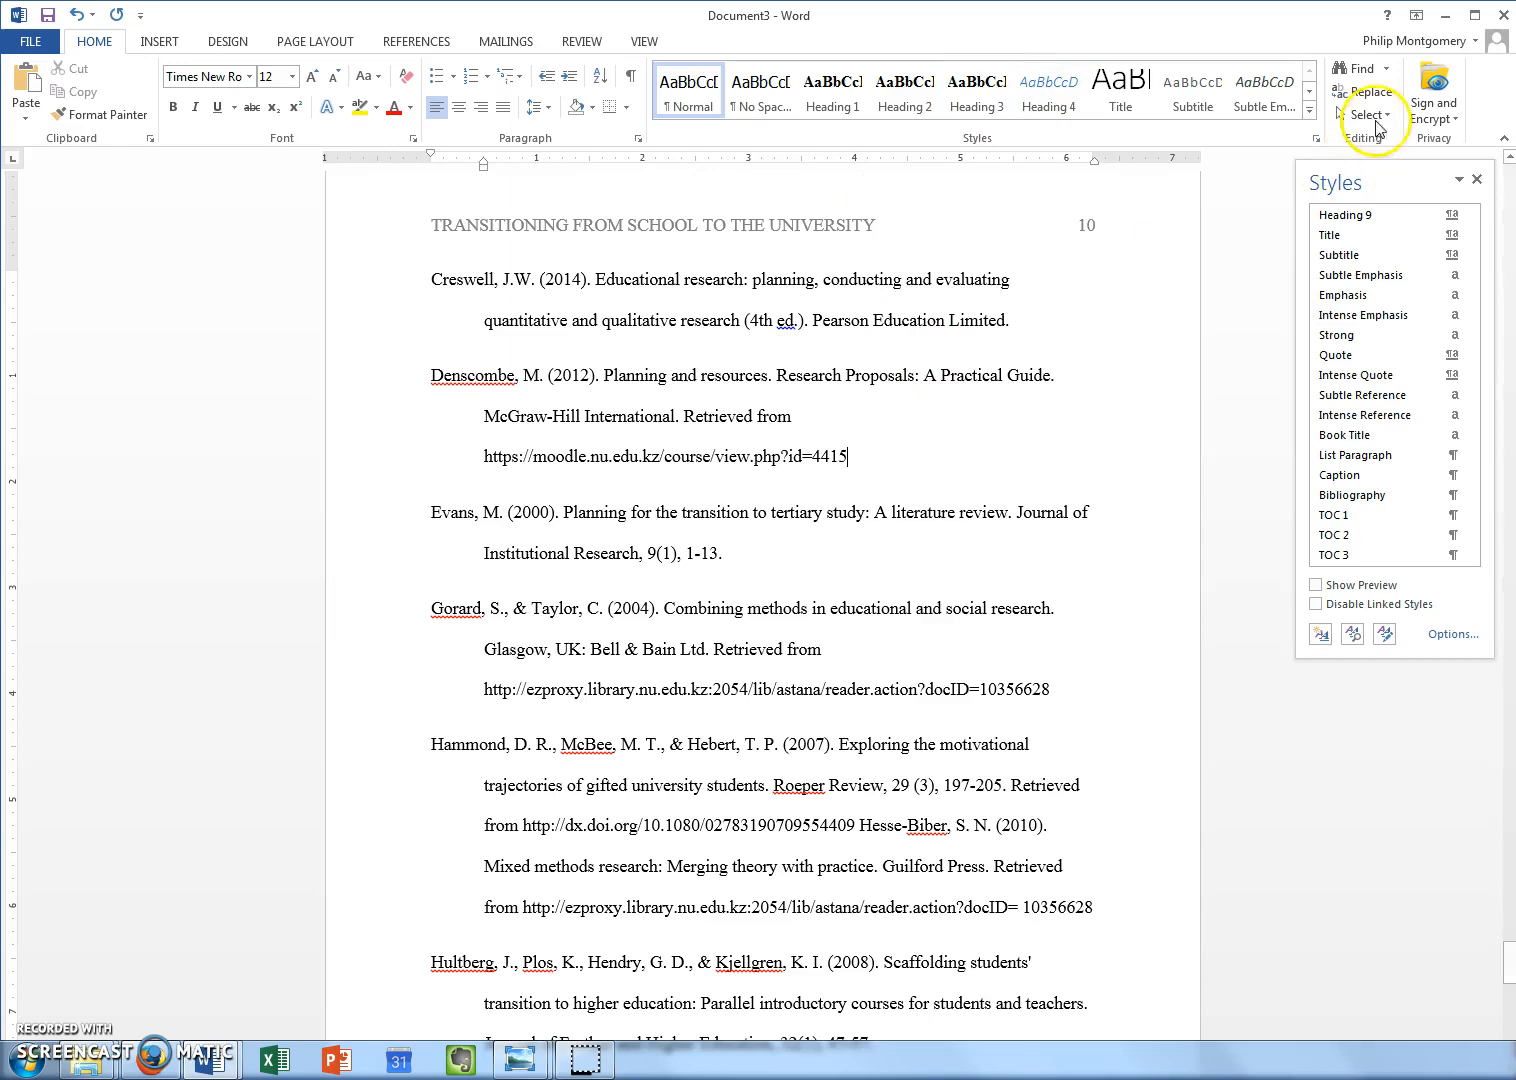
pyautogui.click(1445, 15)
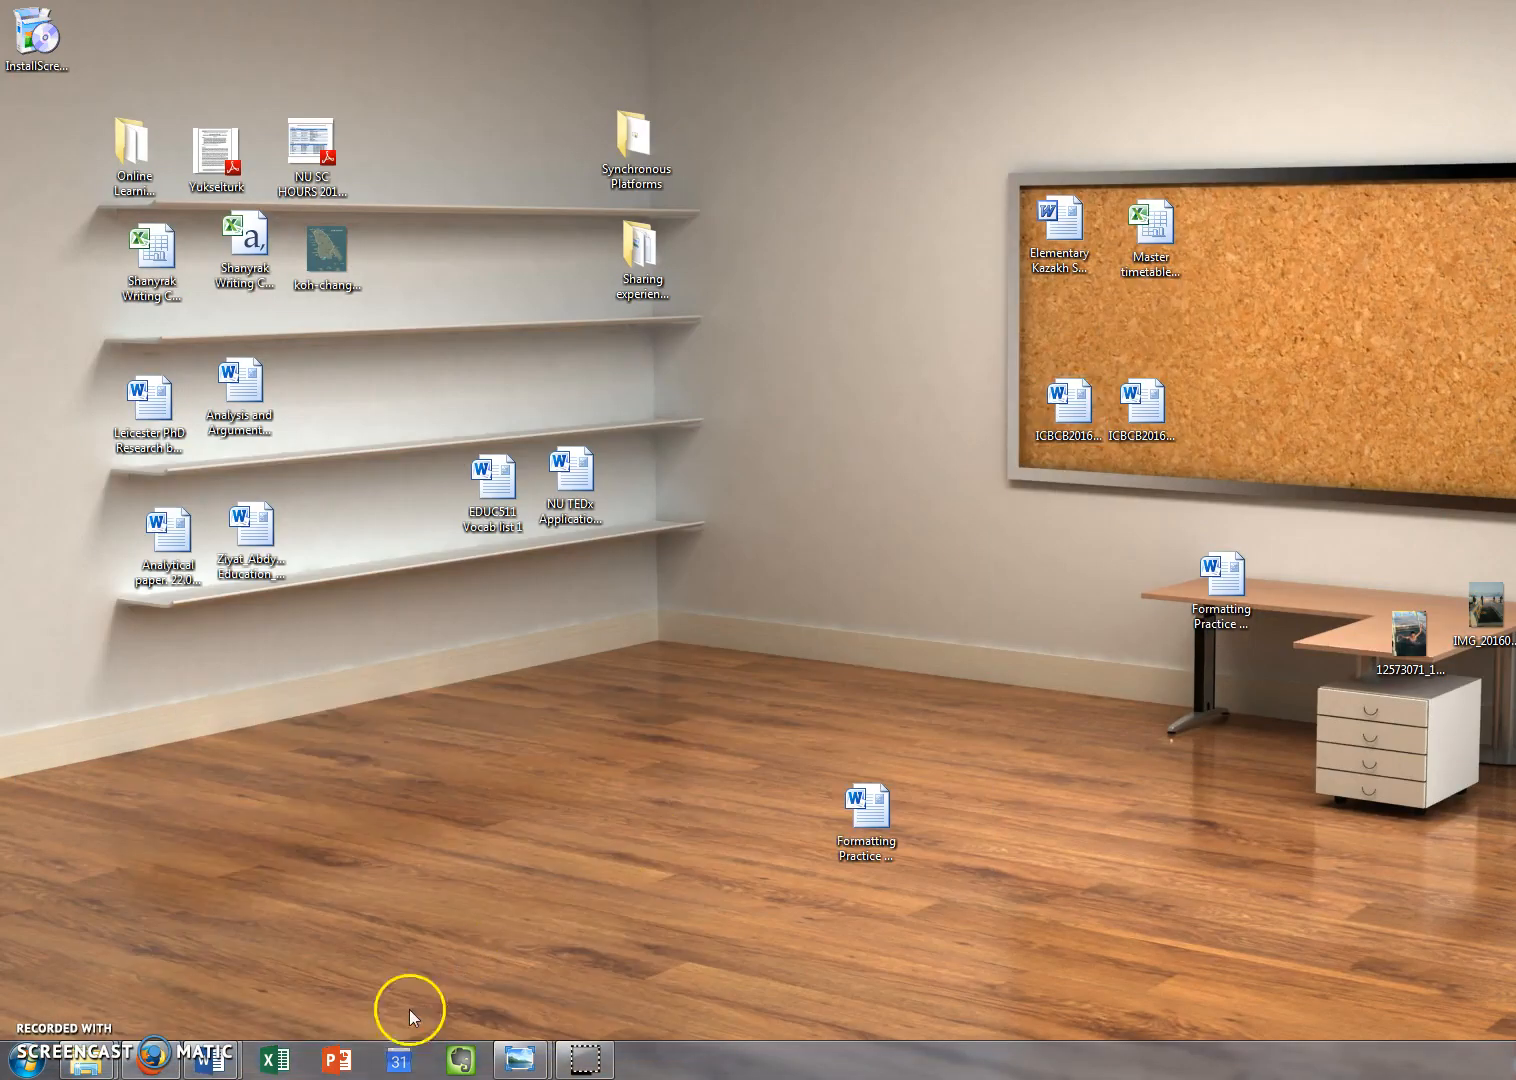
pyautogui.click(207, 1062)
pyautogui.click(137, 968)
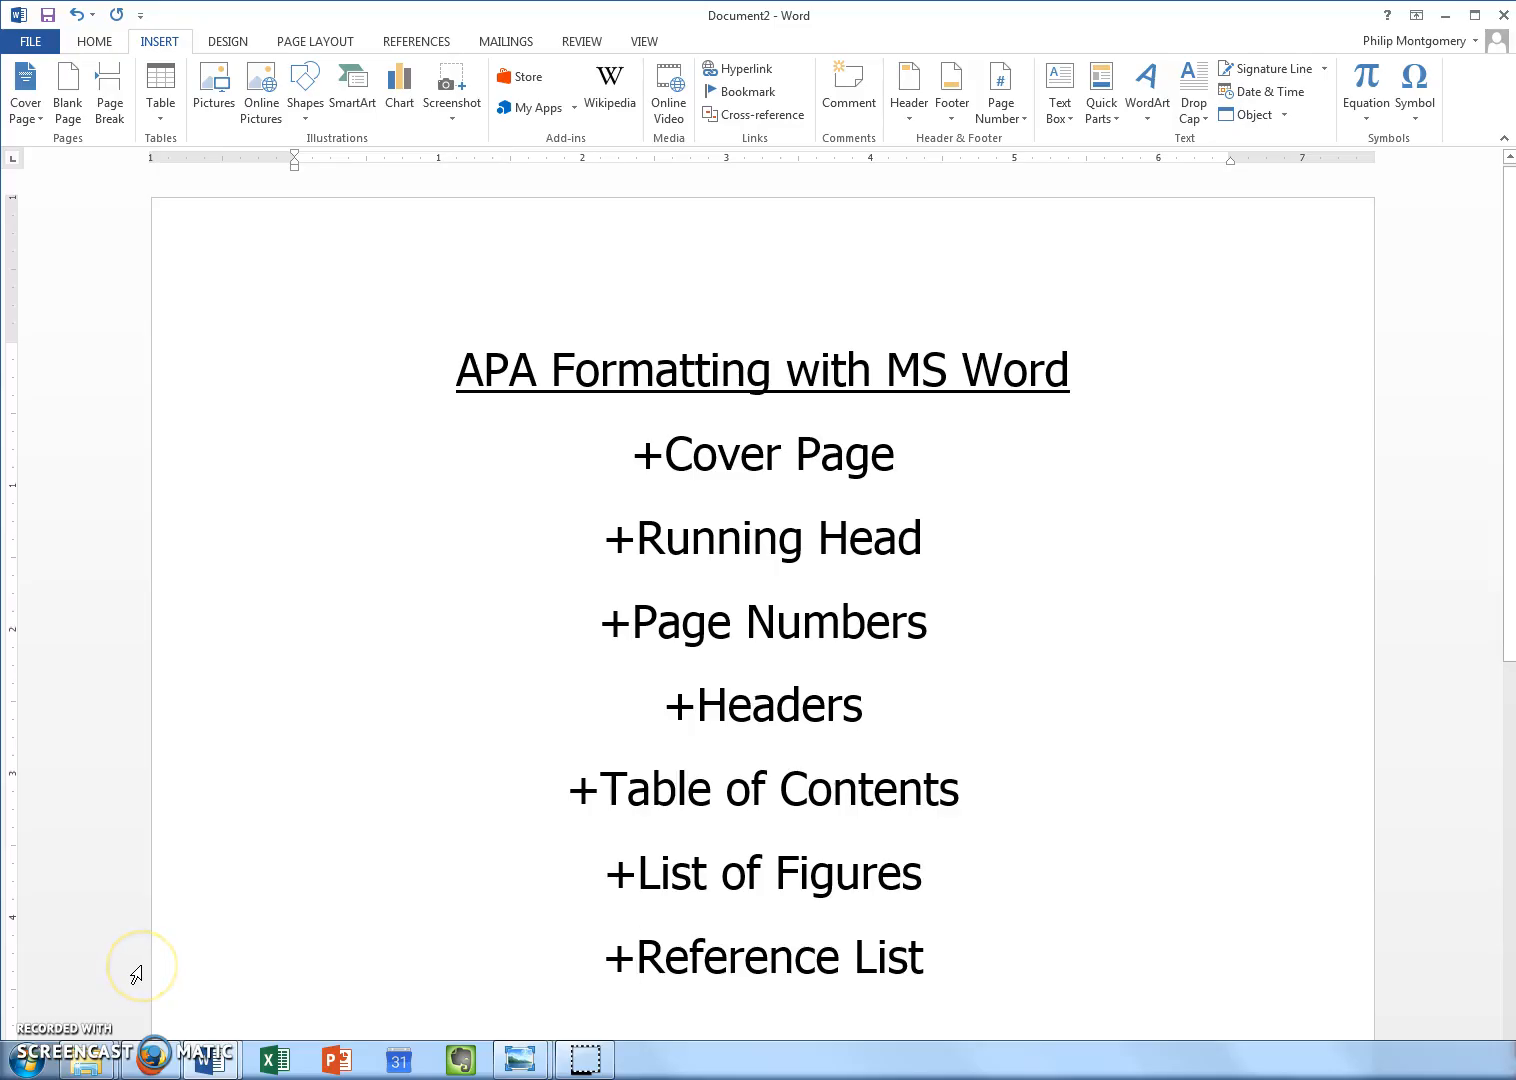